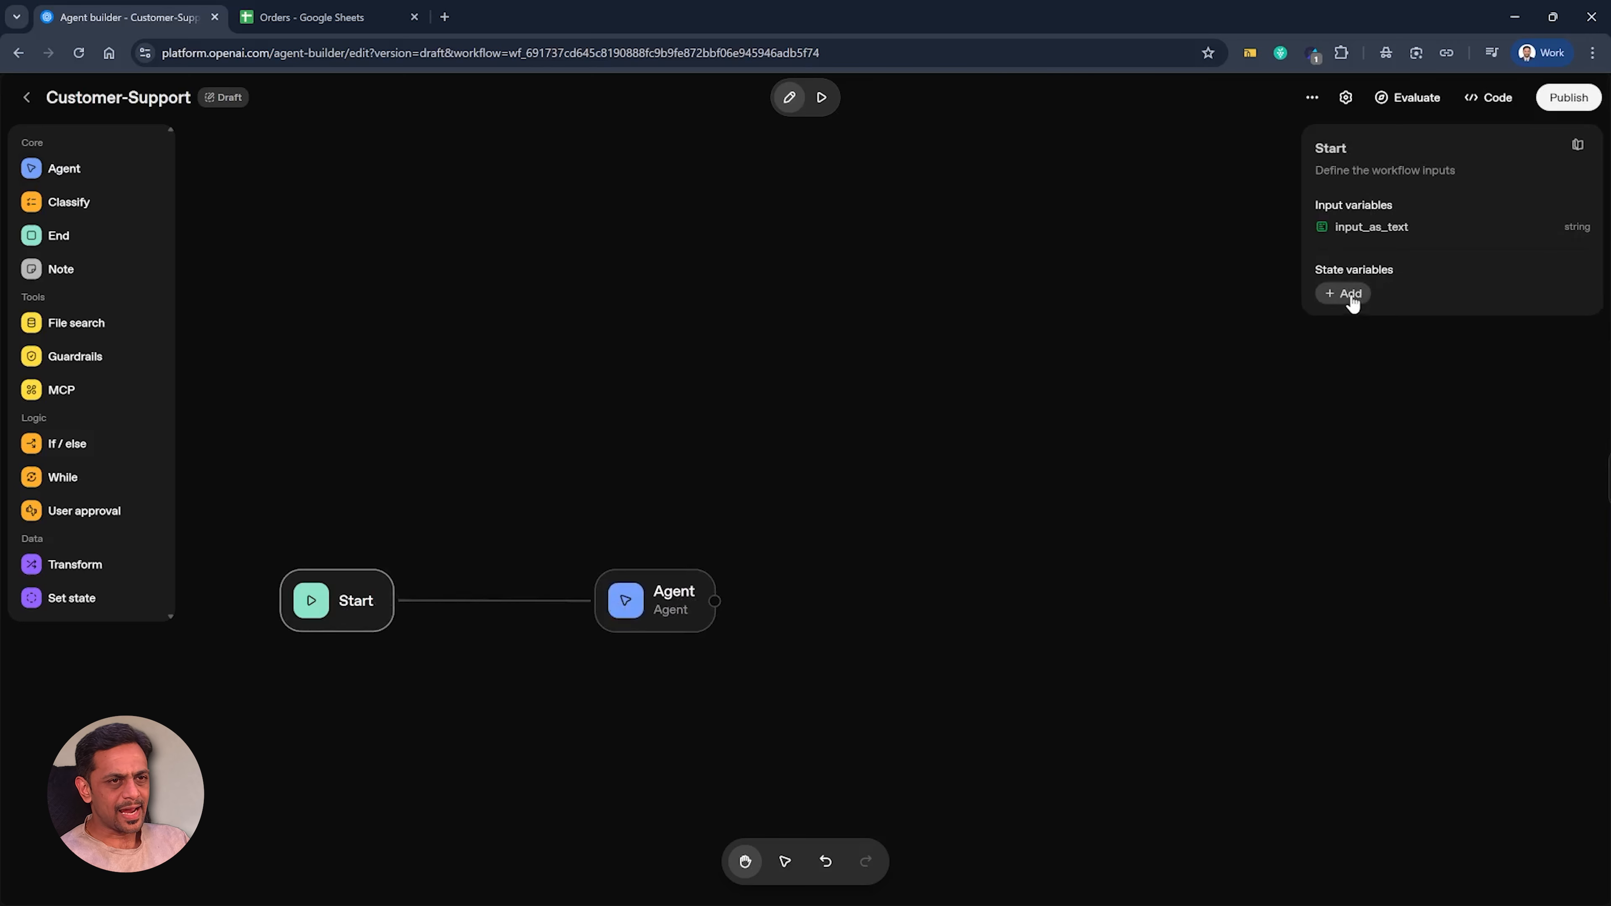
# Step: Add two string state variables named item and restaurant to the Start node
pyautogui.click(1350, 296)
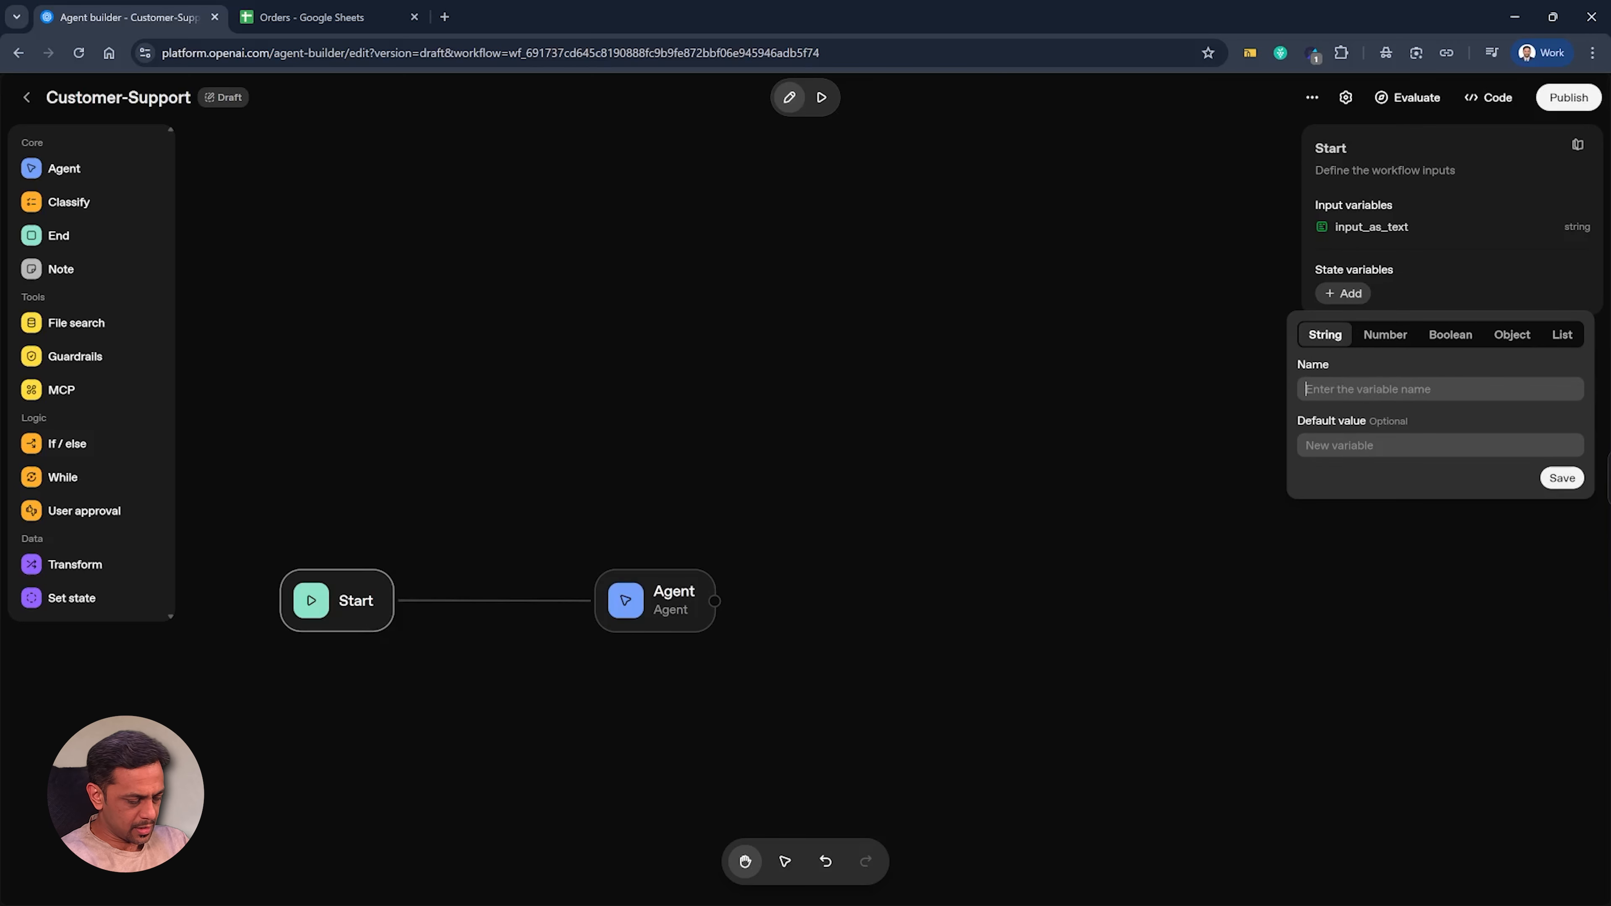
pyautogui.write('dish')
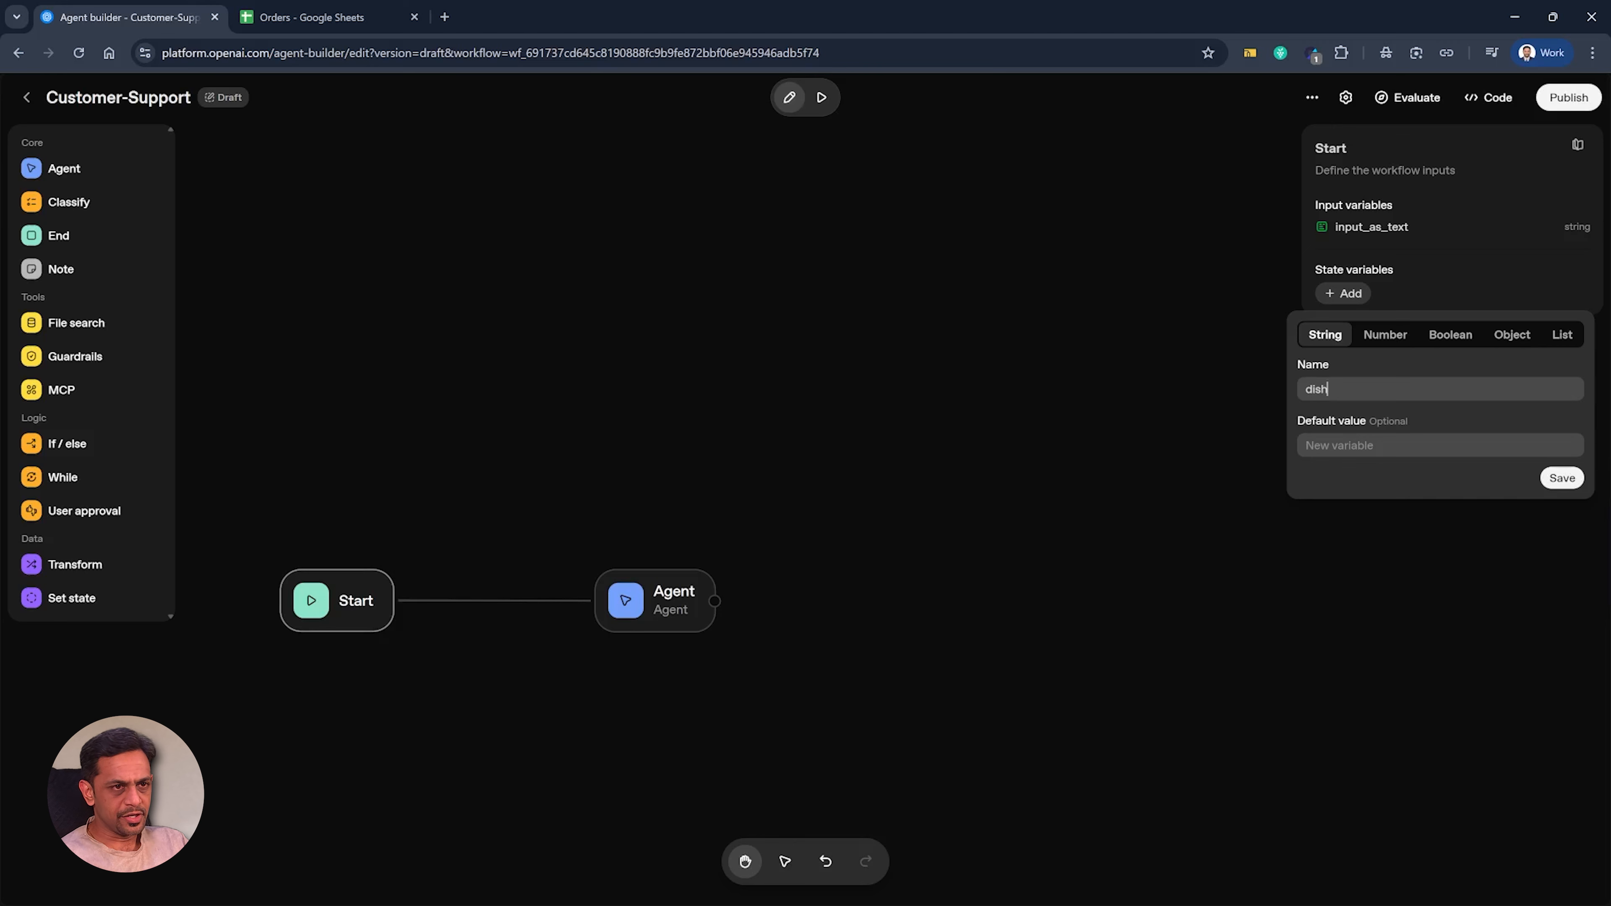
pyautogui.write('item')
pyautogui.click(1562, 478)
pyautogui.click(1353, 323)
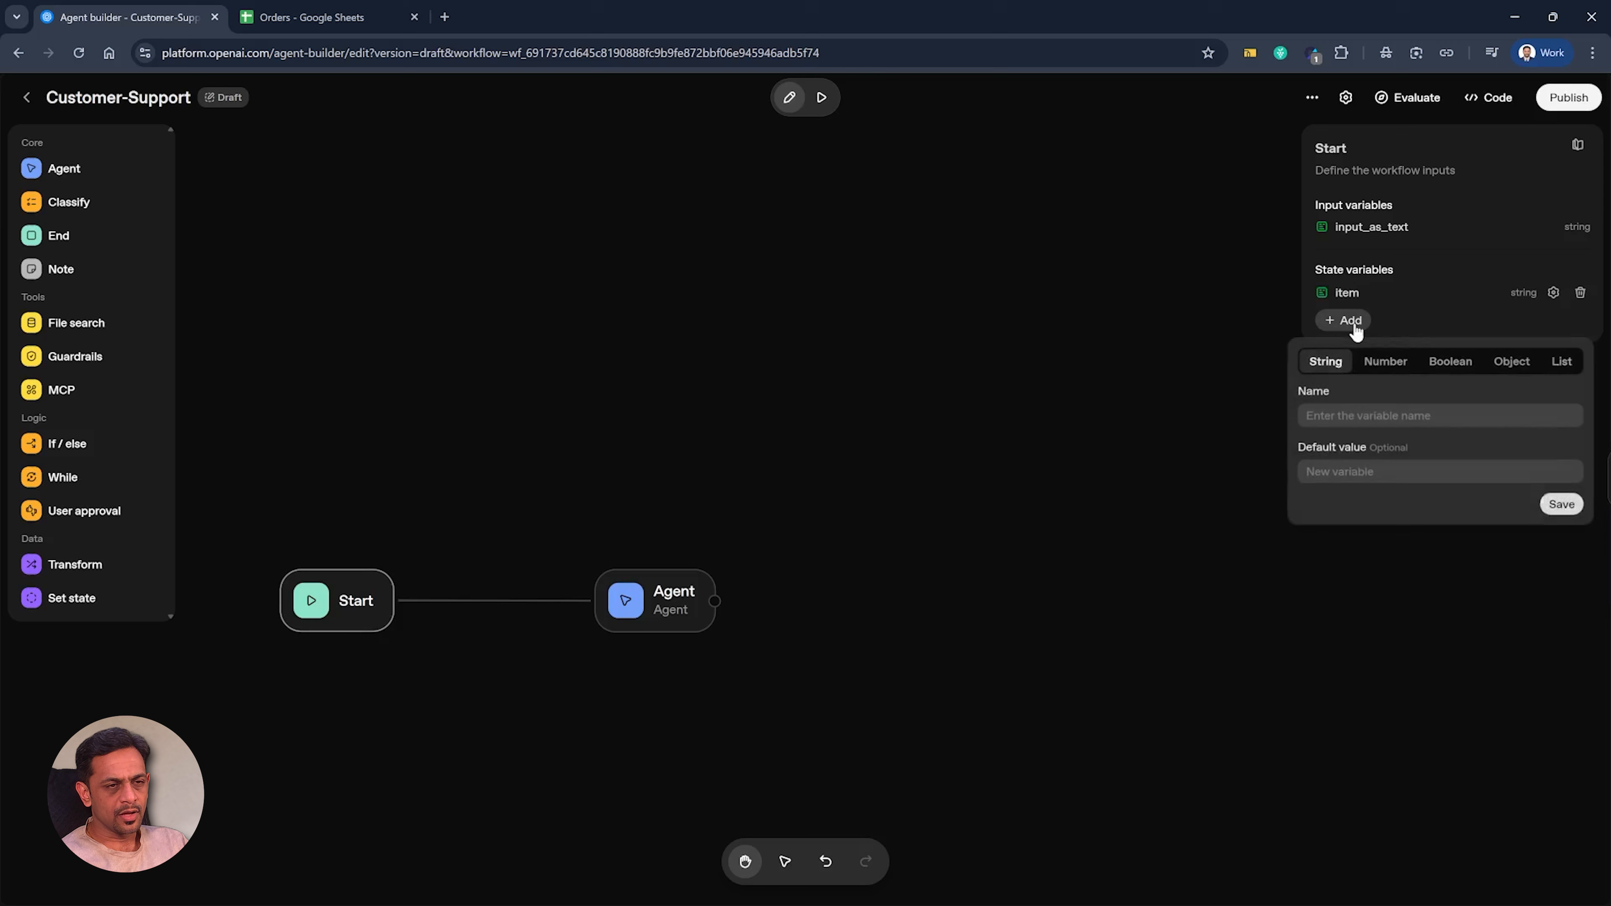
pyautogui.write('restaurant')
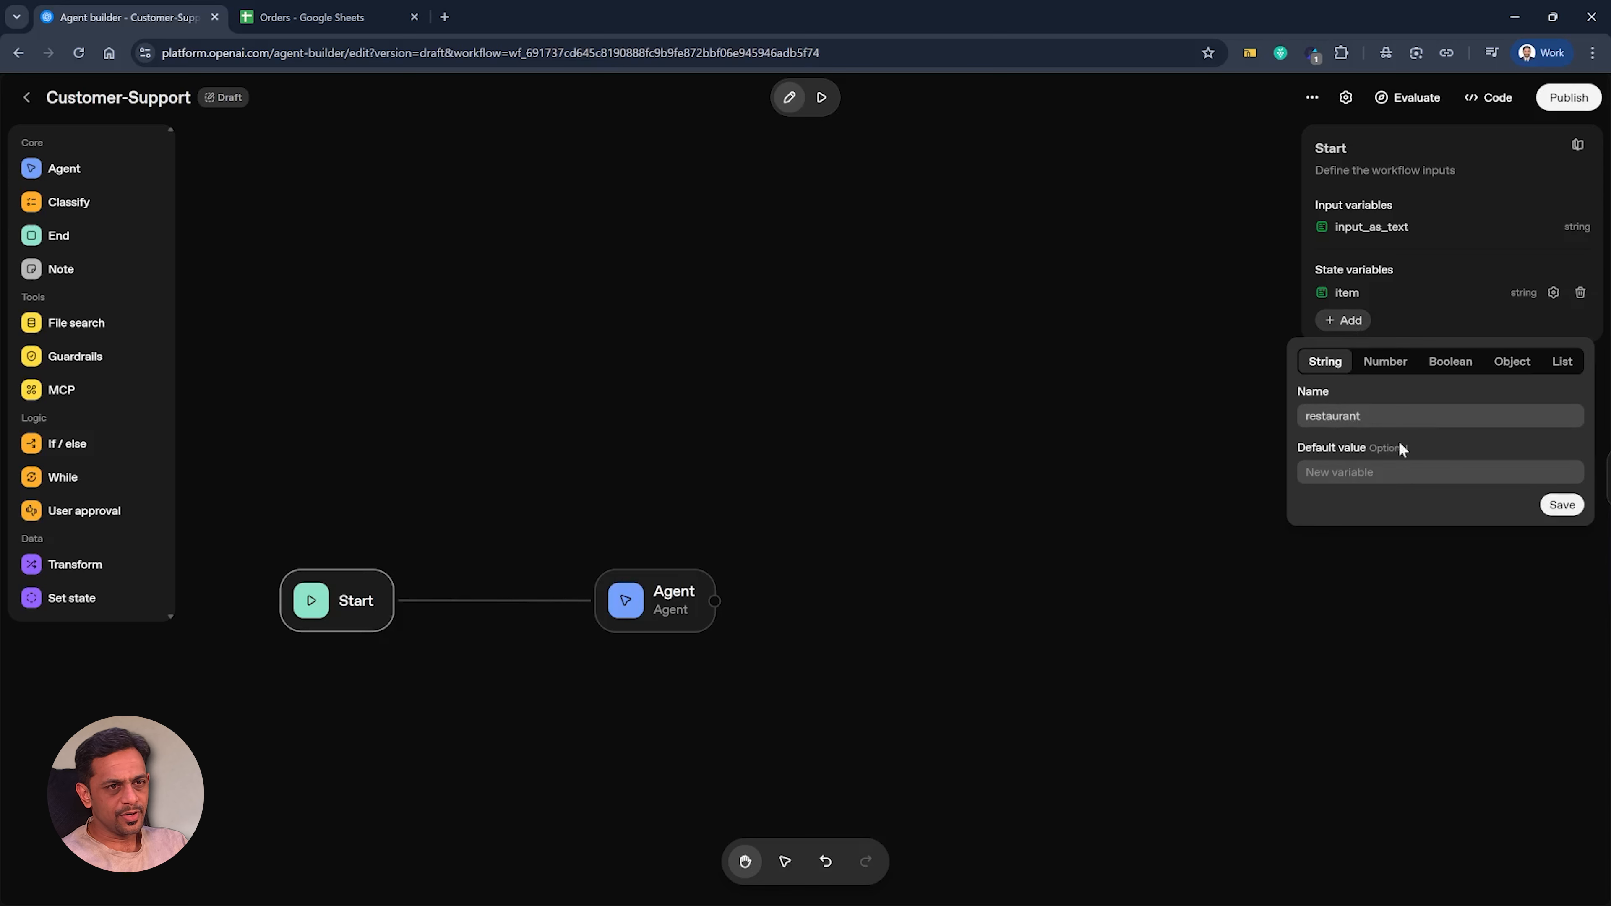
pyautogui.press('Return')
# Step: Add two more string state variables to the Start node, named issue_type and information
pyautogui.click(1349, 349)
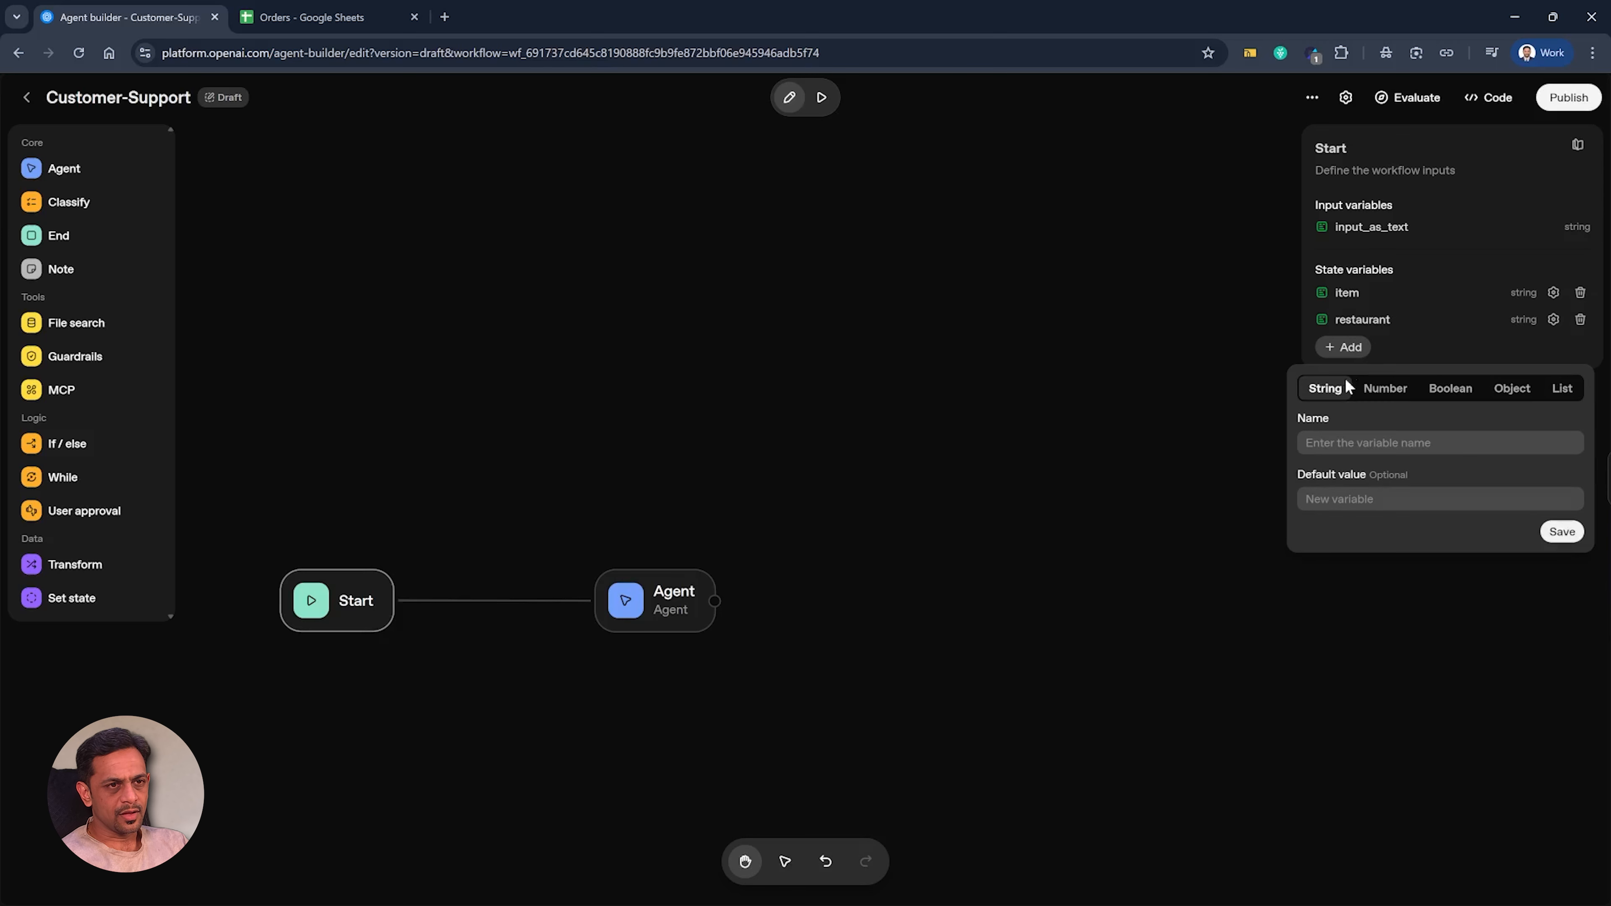
pyautogui.write('issue_type')
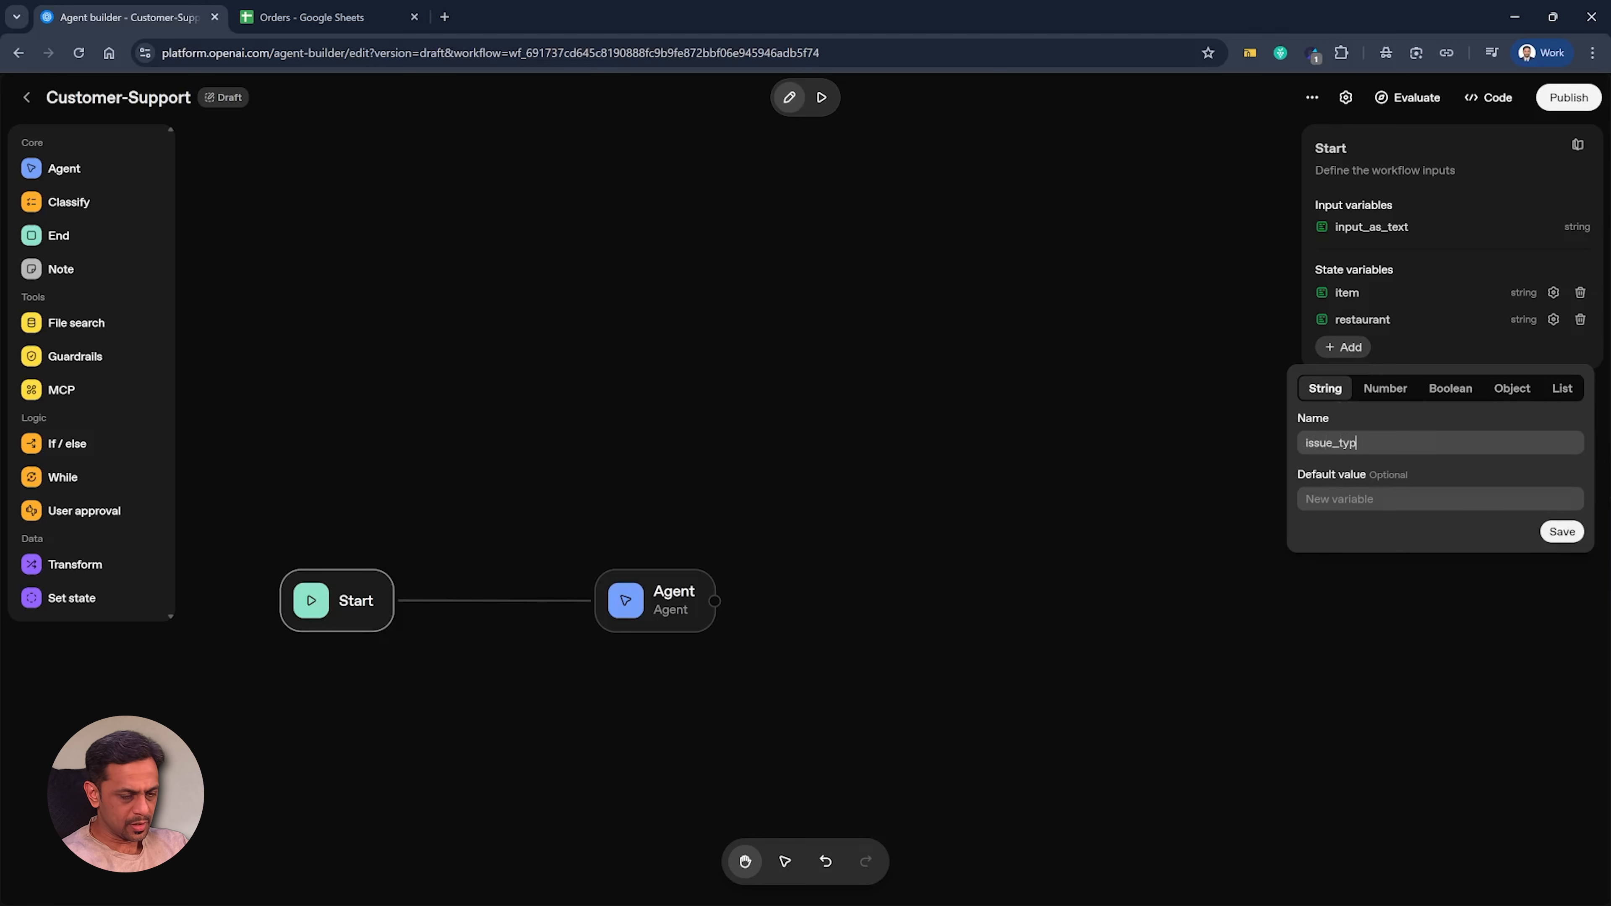
pyautogui.click(1562, 532)
pyautogui.click(1343, 374)
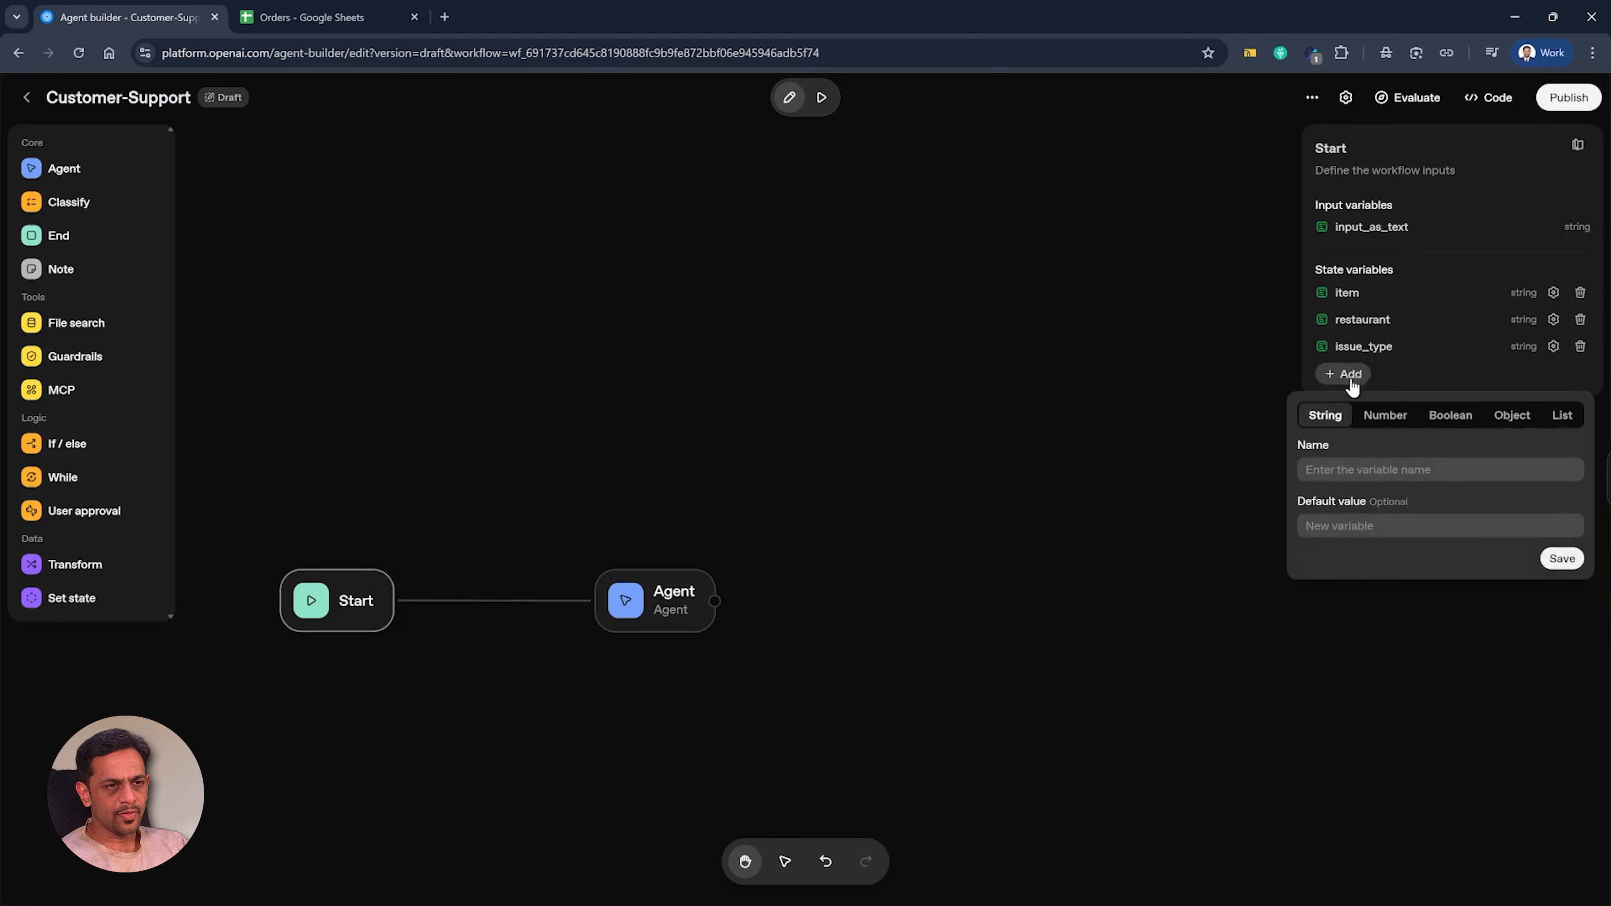
pyautogui.write('information')
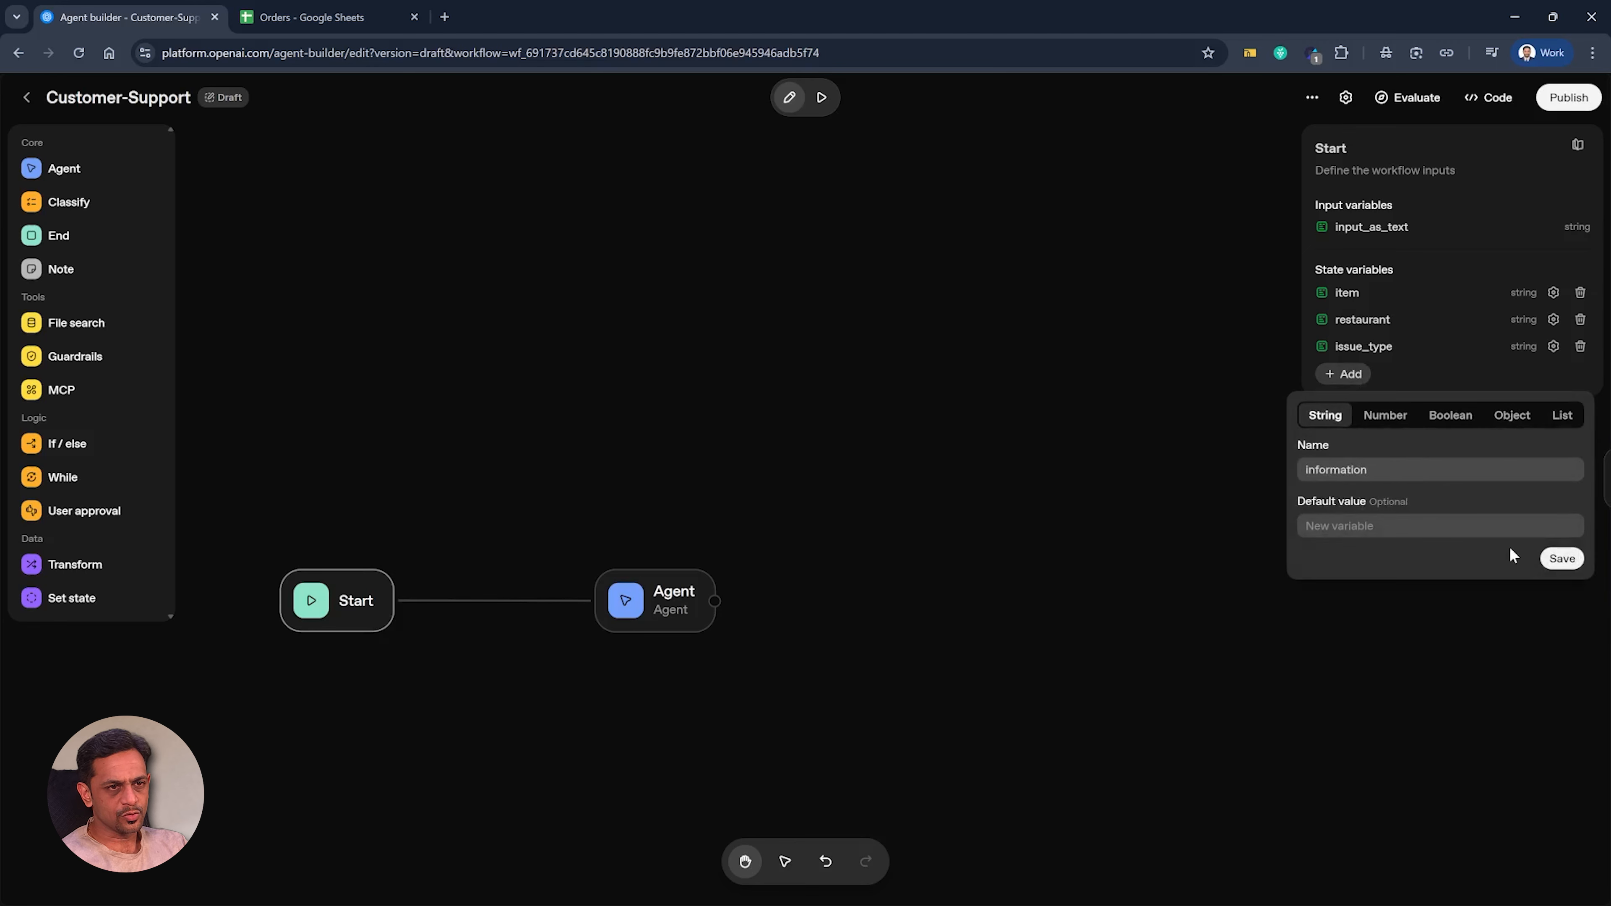
pyautogui.click(1561, 559)
# Step: Rename the agent node connected to Start as Info_Extractor
pyautogui.click(698, 603)
pyautogui.click(1446, 298)
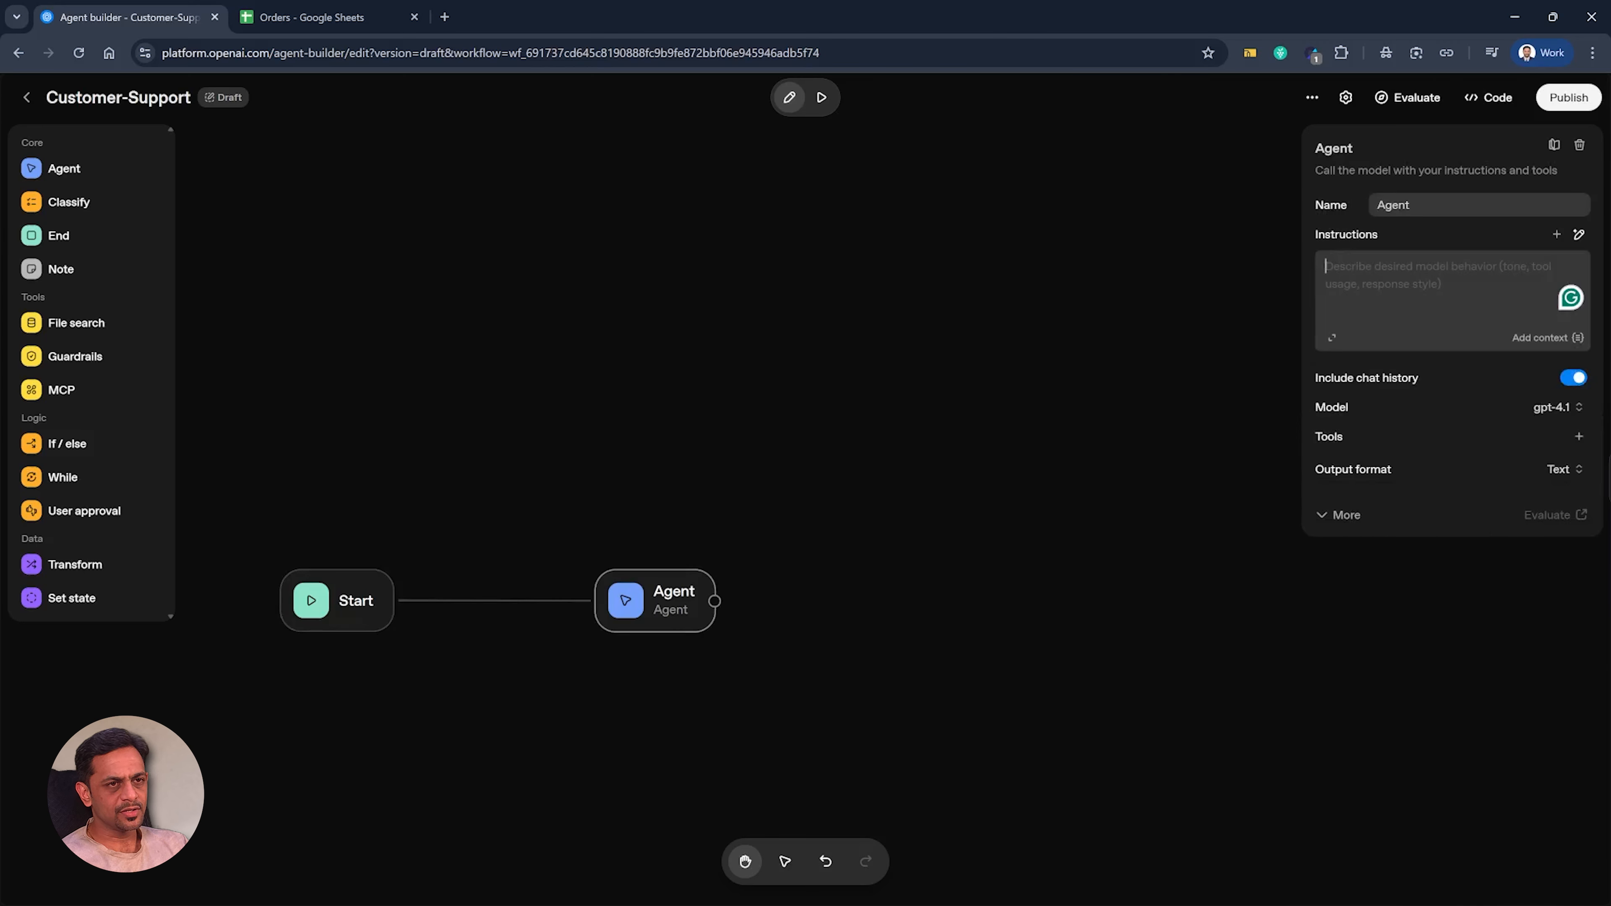
pyautogui.doubleClick(1394, 205)
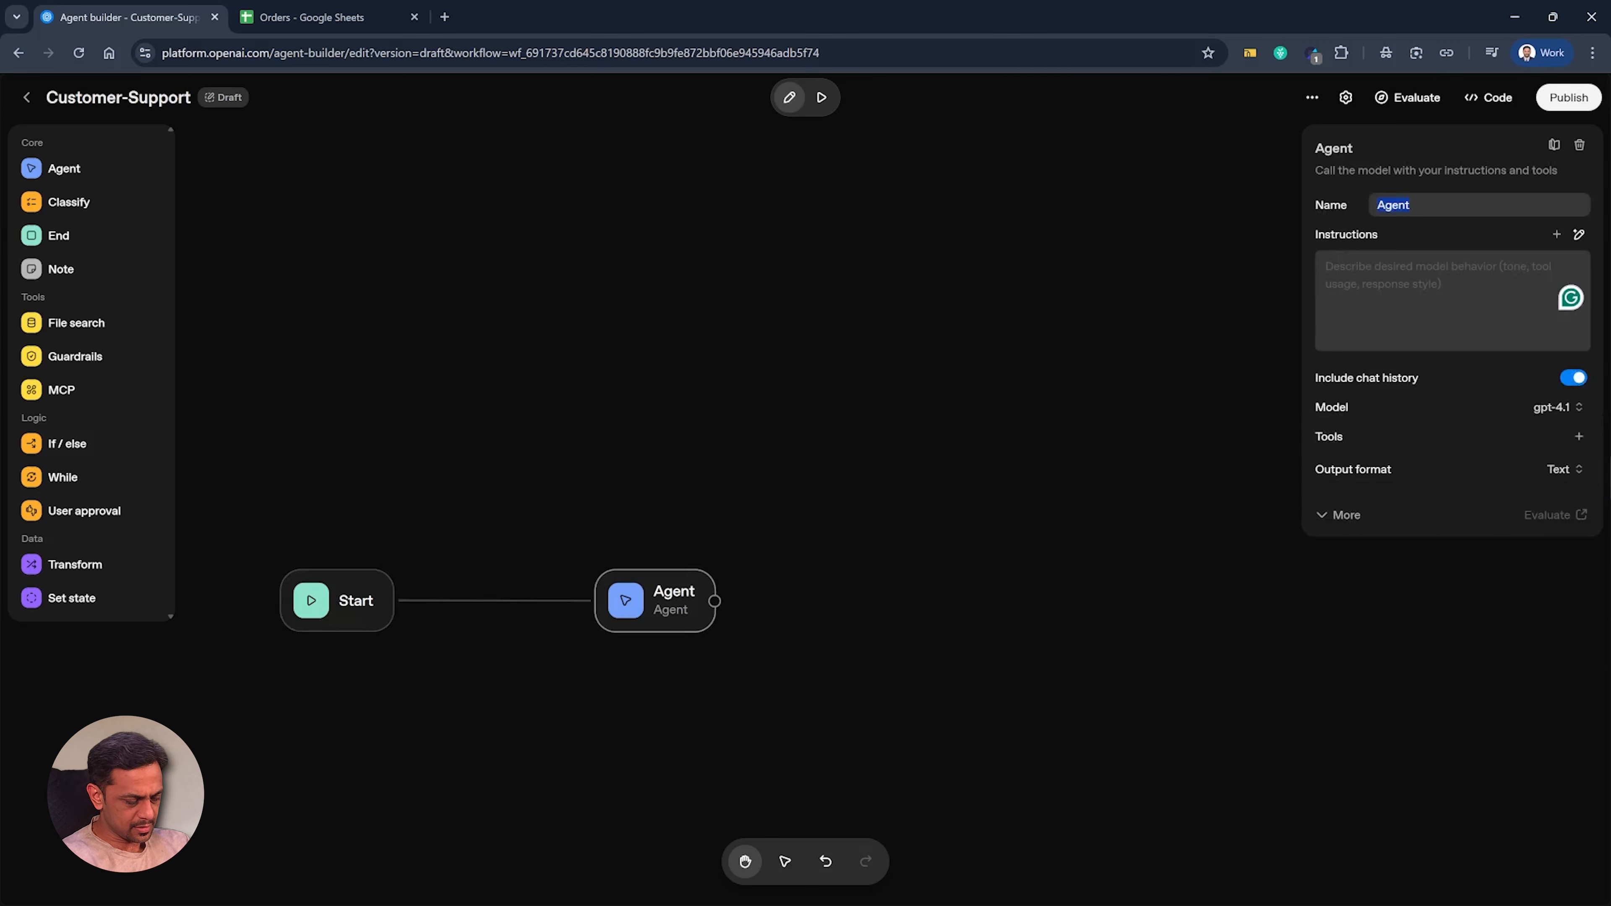
pyautogui.write('Info_Extractor')
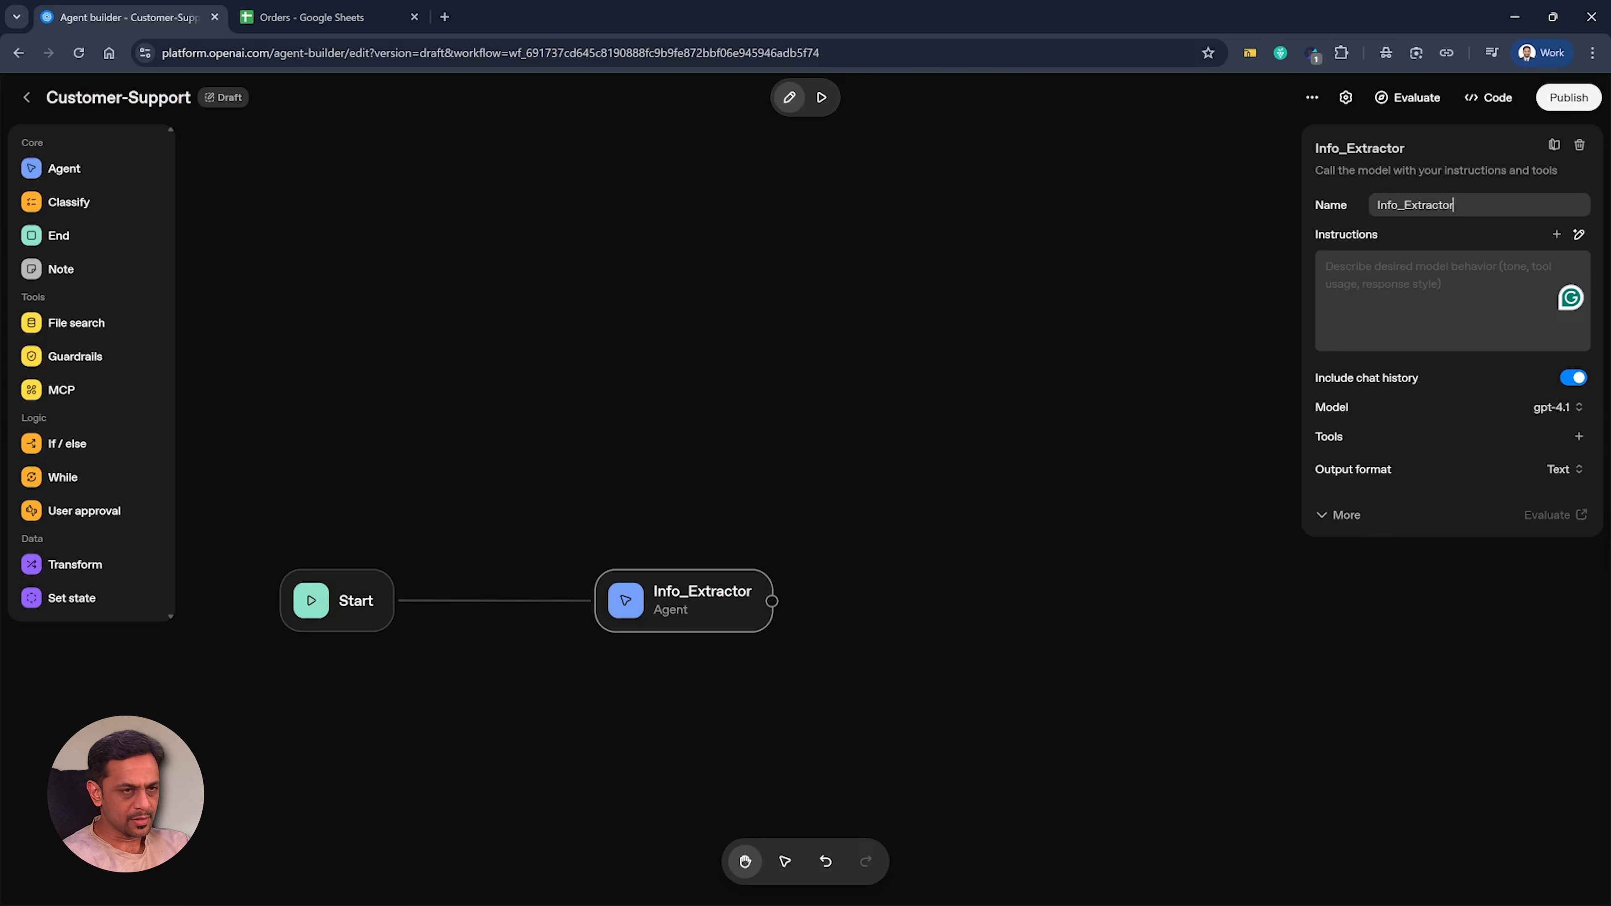
# Step: Start the agent's instructions with "You are an information extractor agent." and "Based on what the user has mentioned, extract all the following details:"
pyautogui.click(1447, 299)
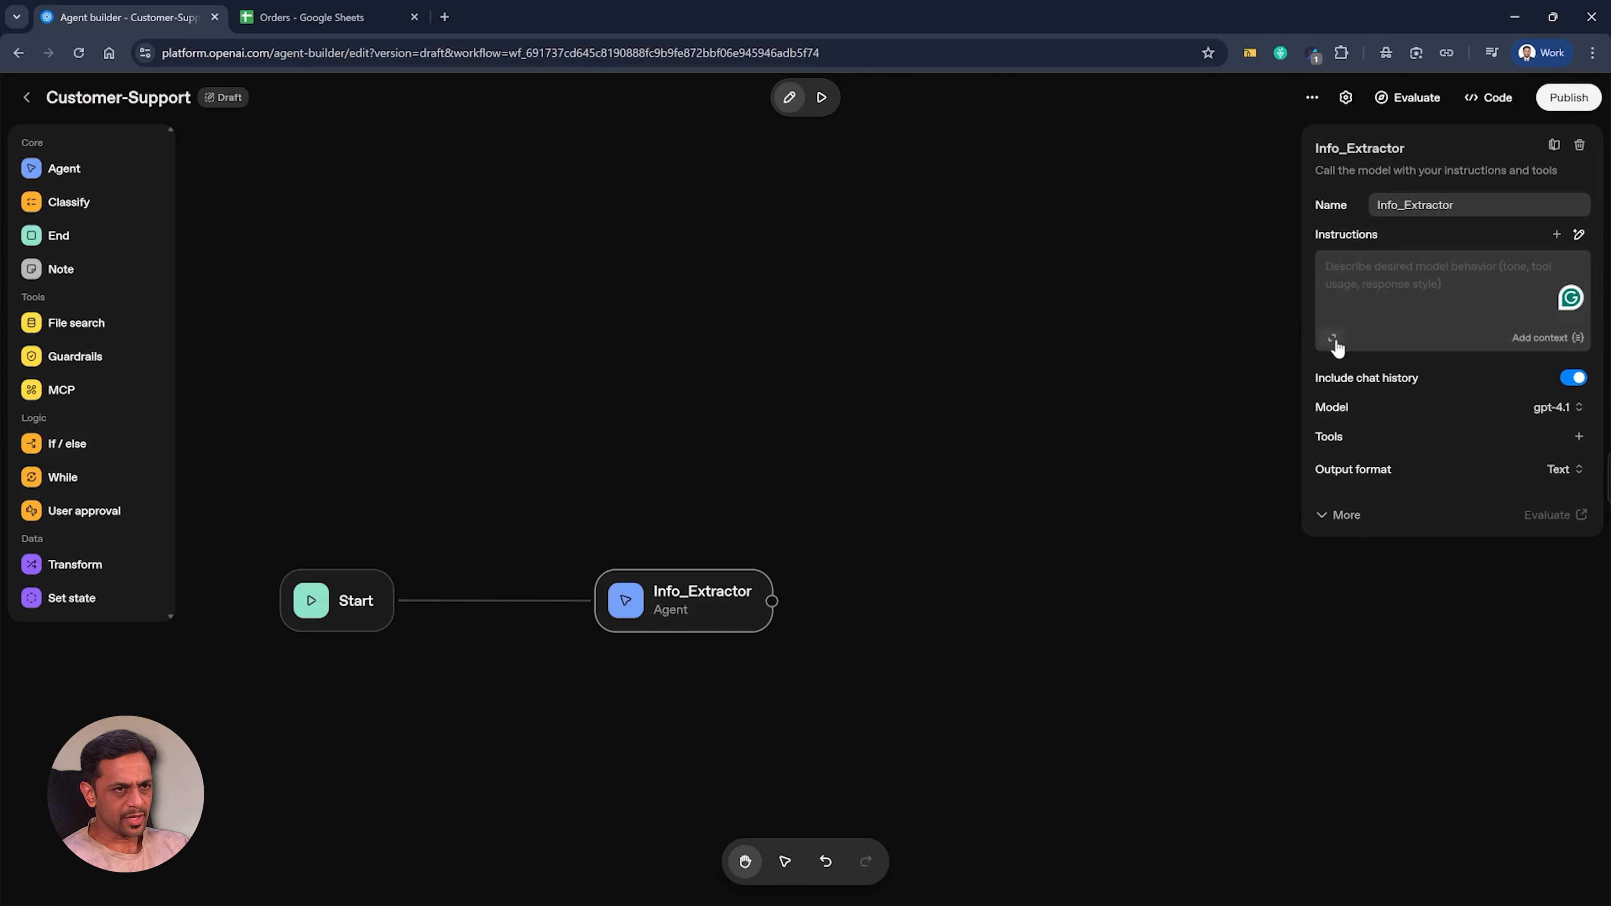
pyautogui.click(1332, 337)
pyautogui.write('You are ')
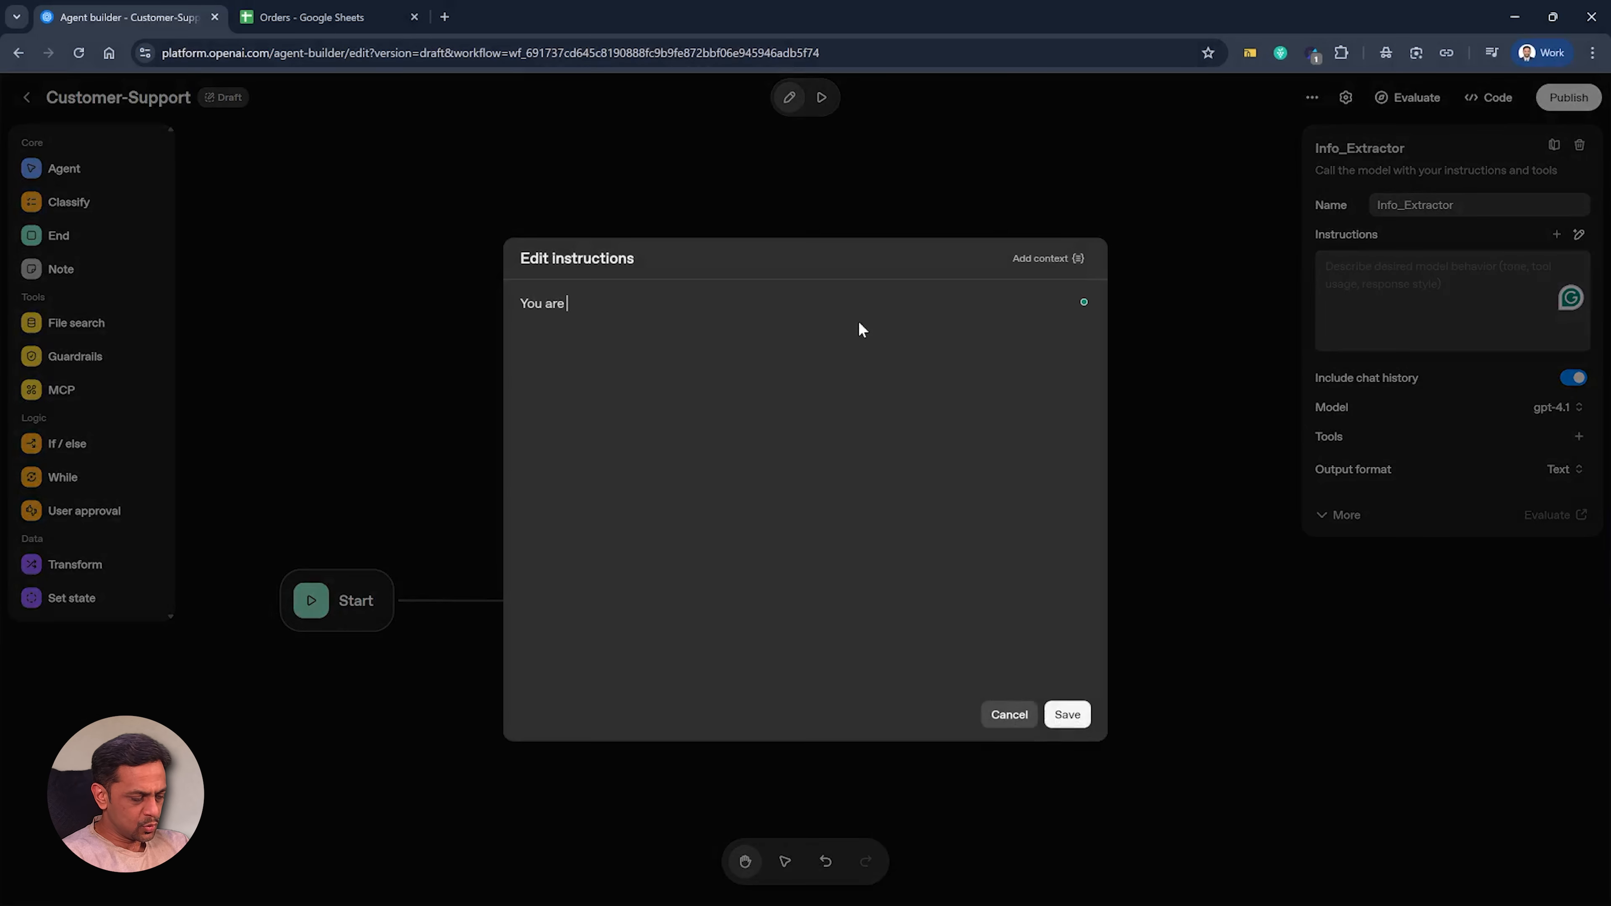
pyautogui.write('an informati')
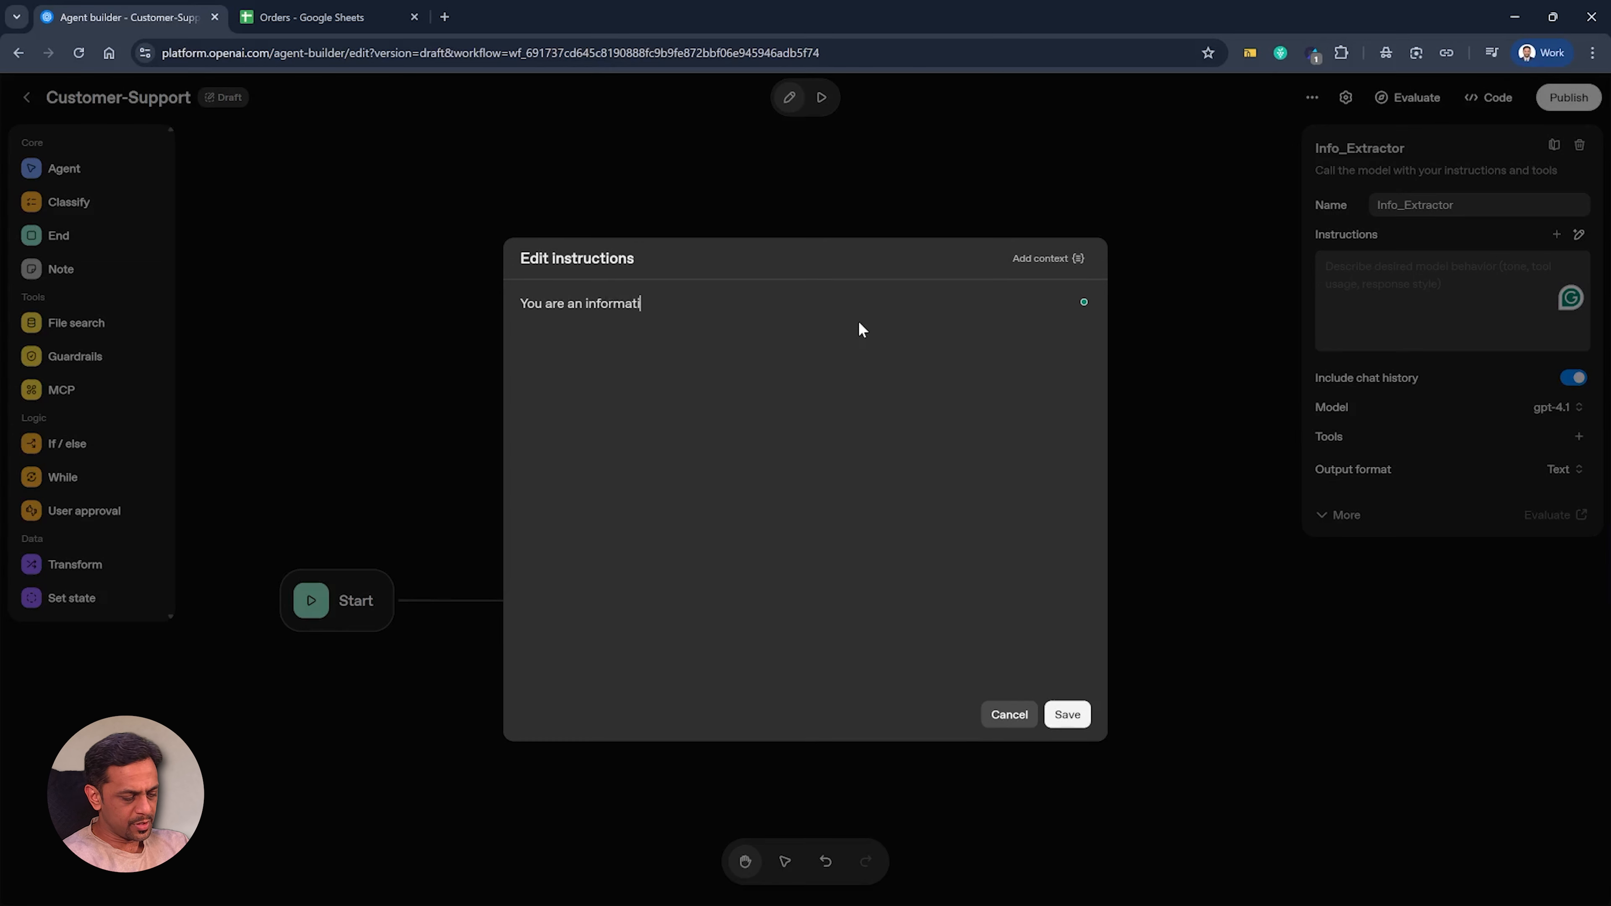
pyautogui.write('on extractor agent.')
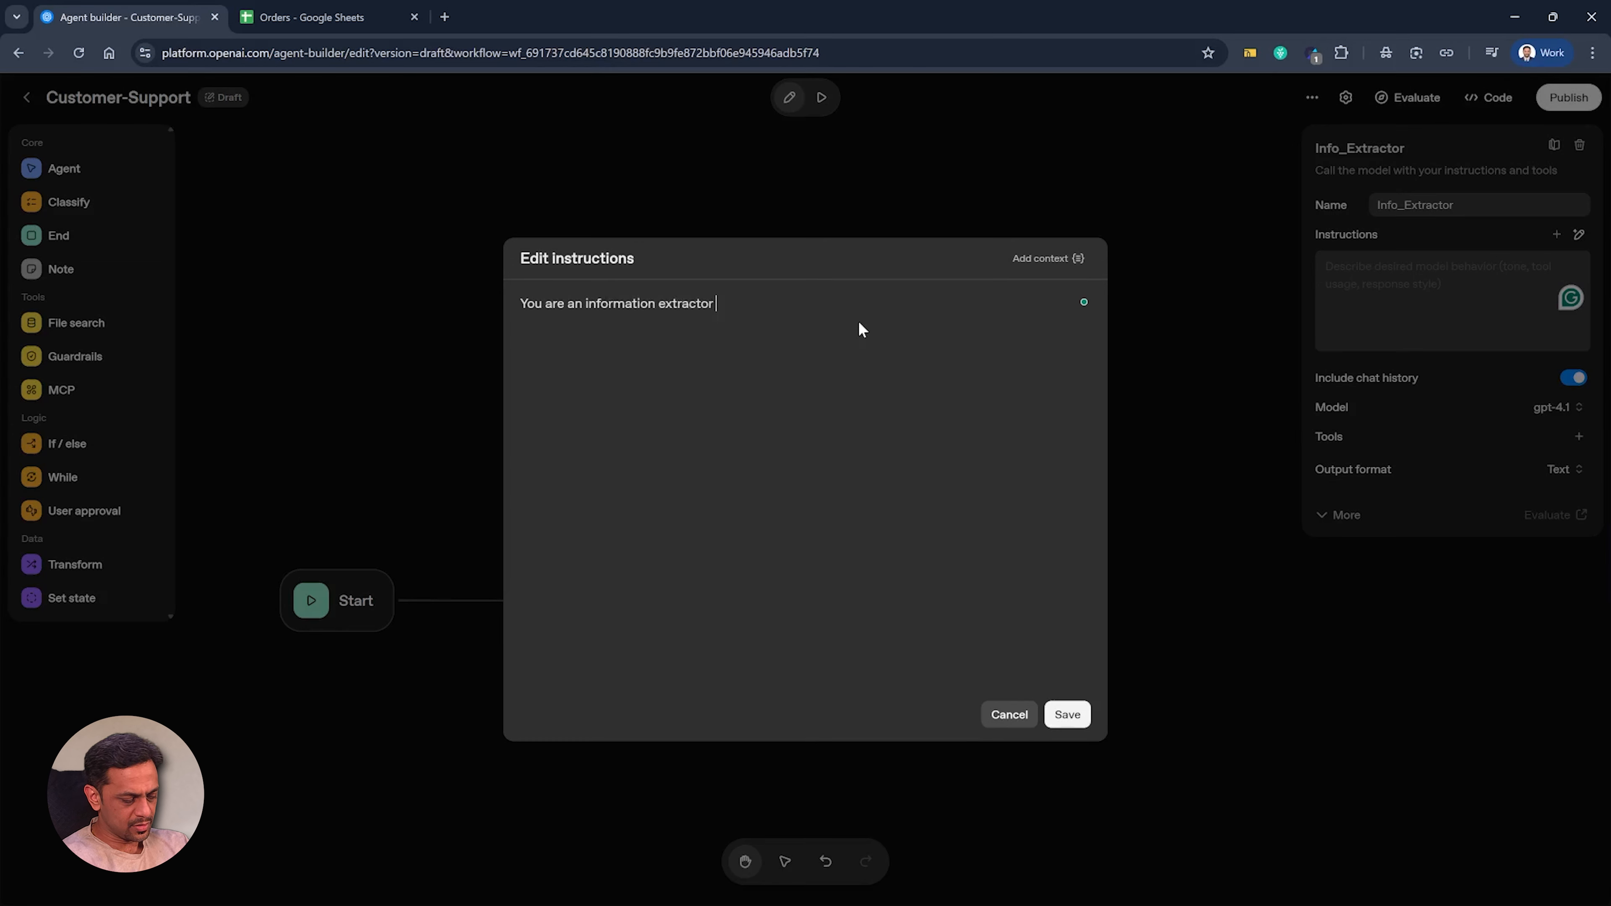
pyautogui.press('Return')
pyautogui.press('Return')
pyautogui.write('Based on')
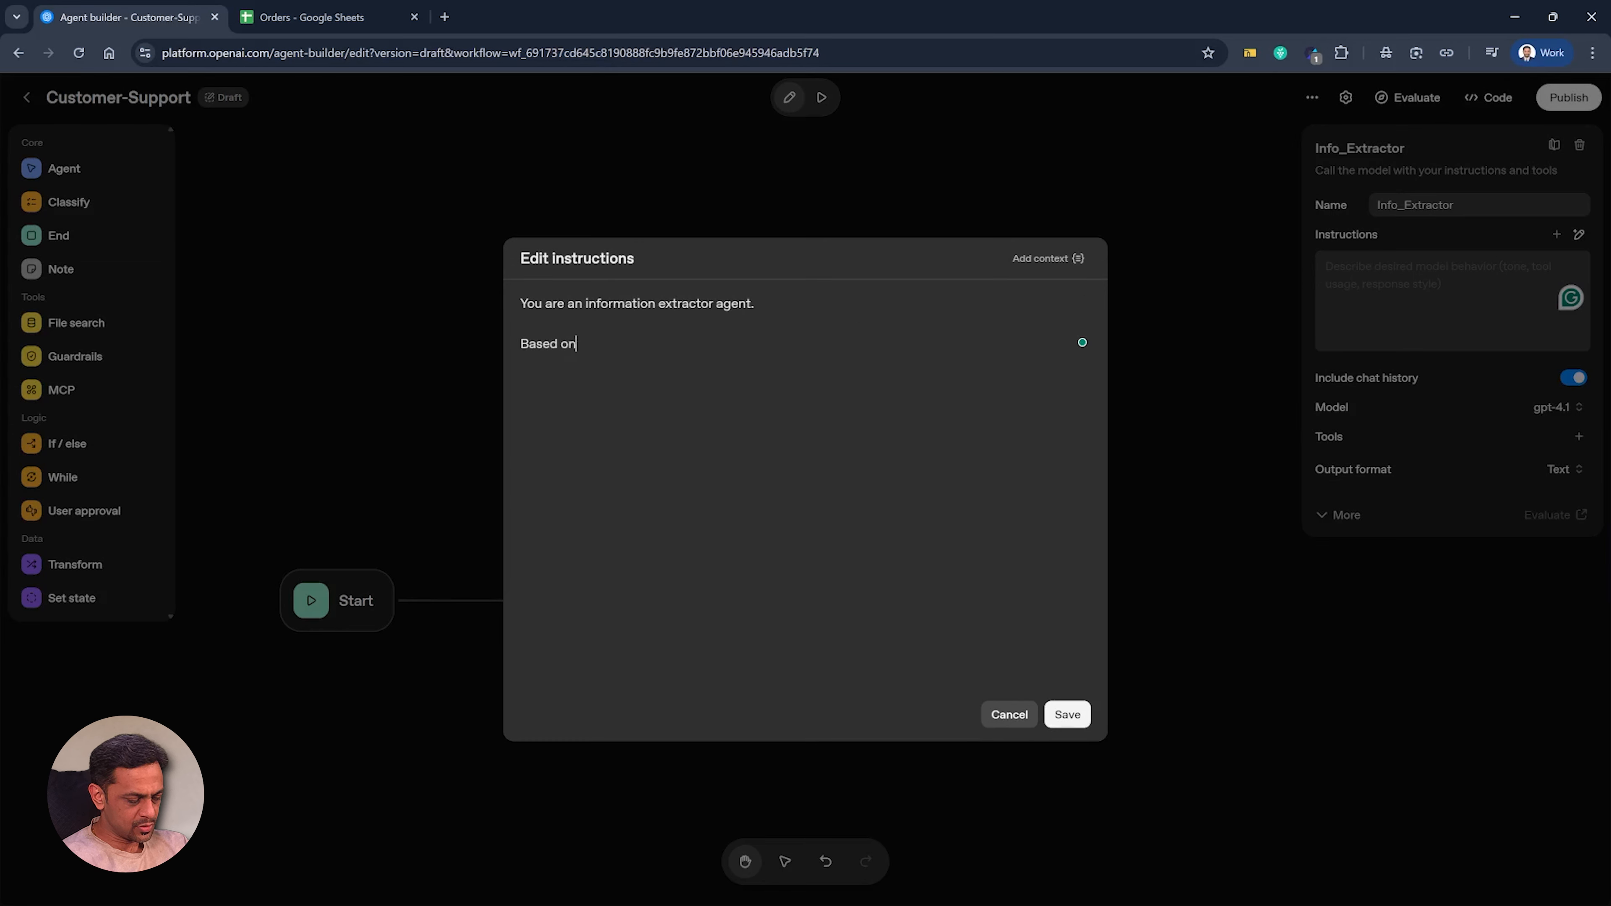
pyautogui.write(' what the user has men')
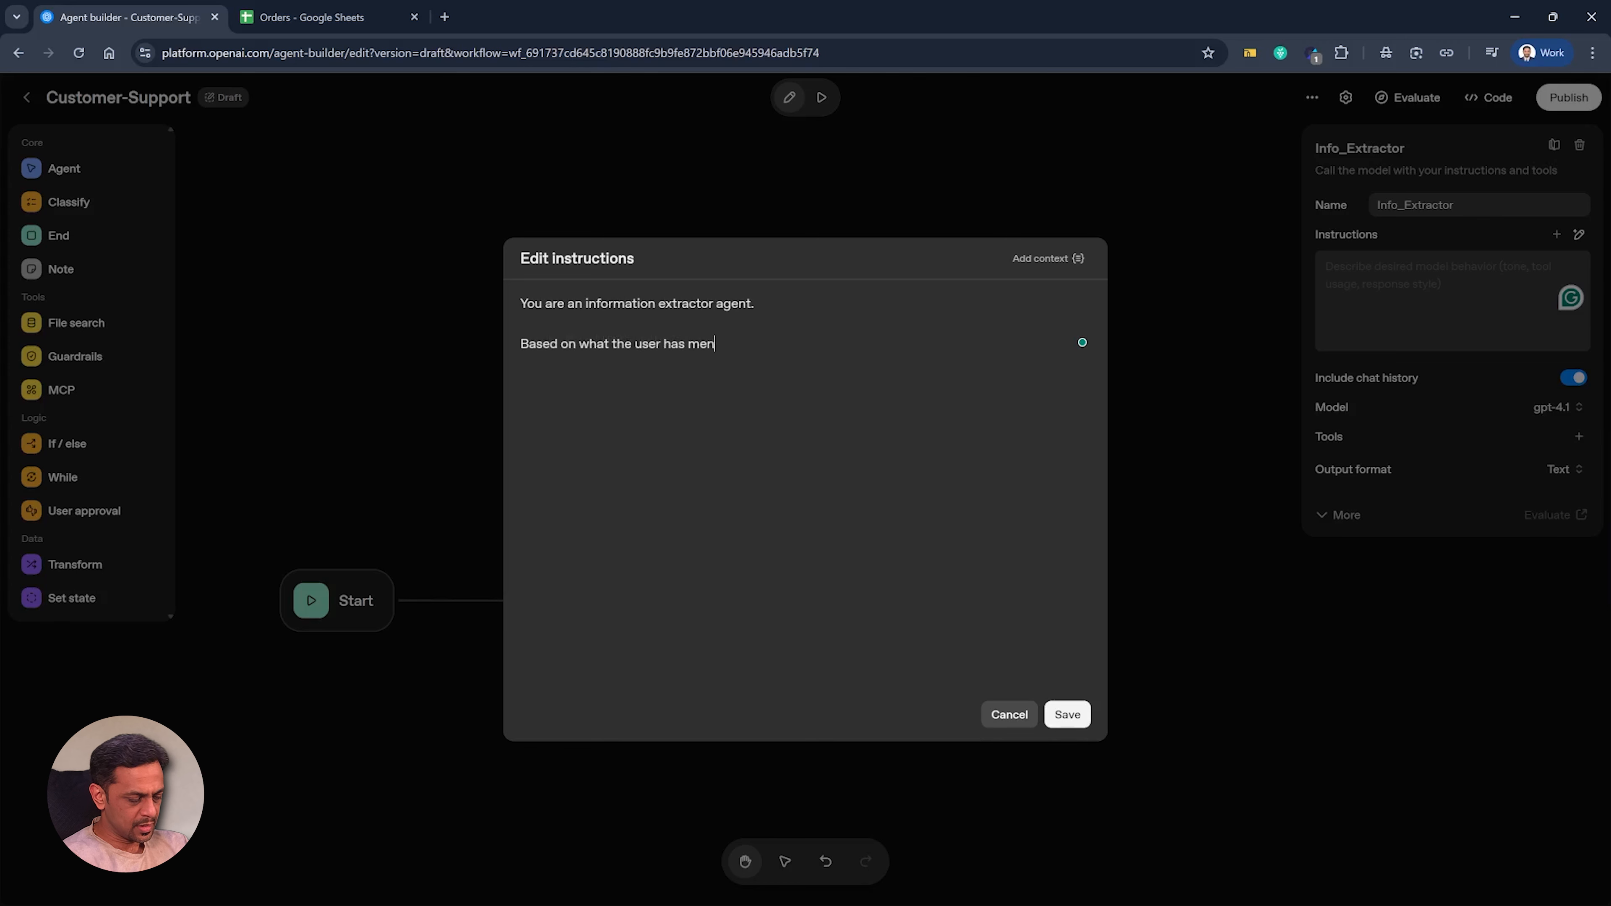
pyautogui.write('tioned, extract all the following details:')
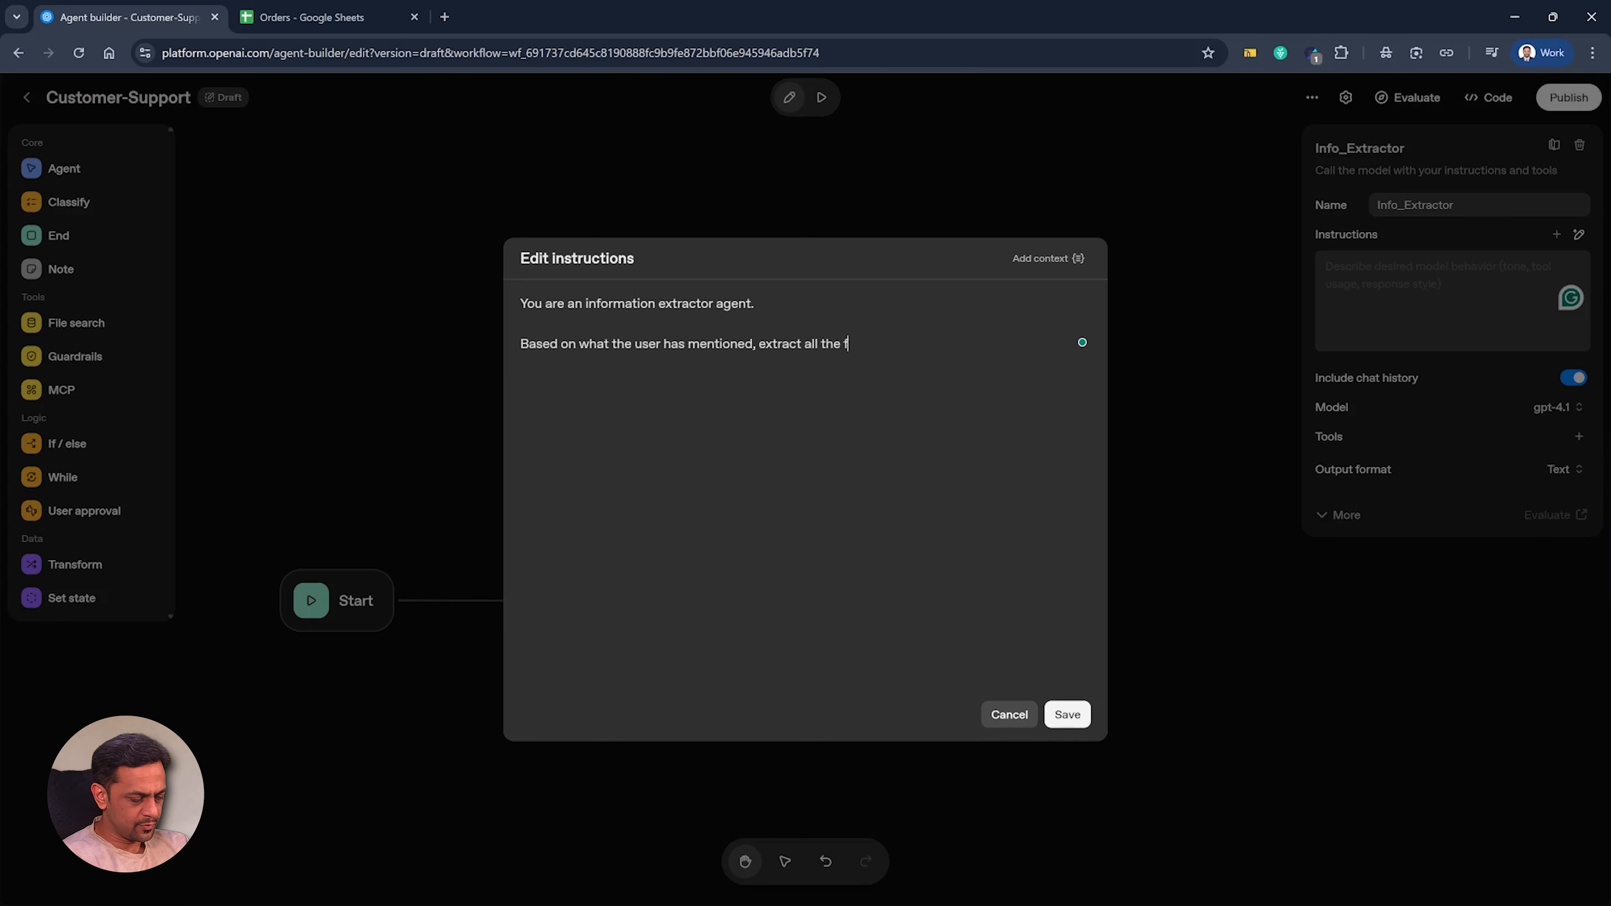
pyautogui.press('Return')
pyautogui.press('Return')
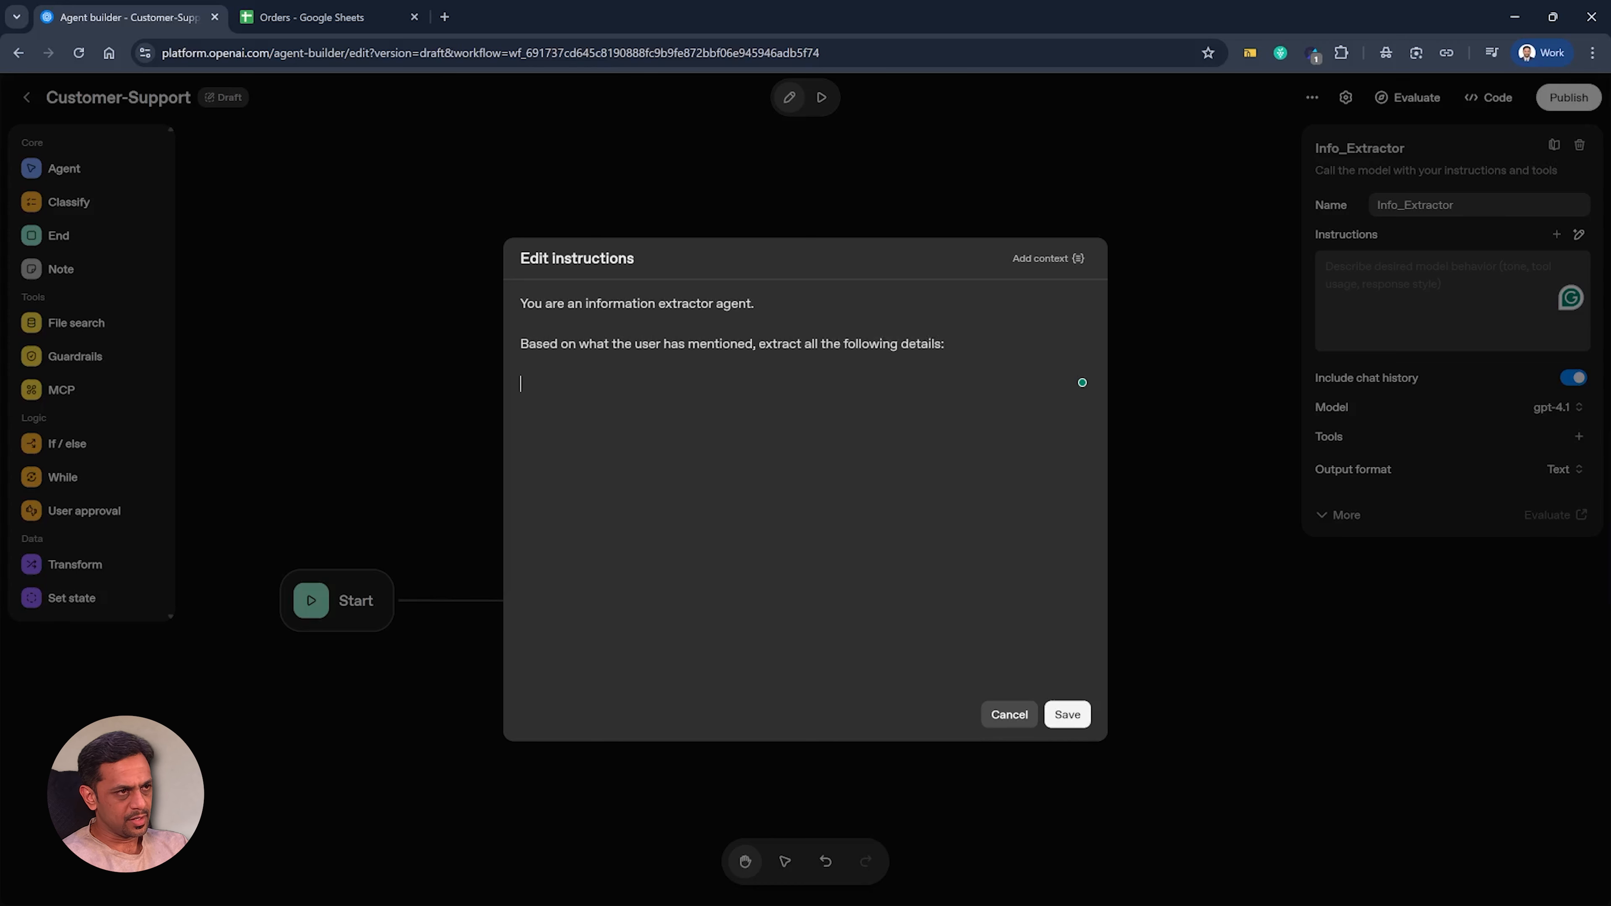
# Step: List item, restaurant, issue_type and information on separate lines as the details to extract
pyautogui.write('item')
pyautogui.press('Return')
pyautogui.write('restaurant')
pyautogui.press('Return')
pyautogui.write('issue_type')
pyautogui.press('Return')
pyautogui.write('information')
# Step: Mark issue_type "(from the allowed options below)", add "Issues to choose from:" 1. Food spillage, 2. Quantity is too less, 3. Taste isn't as expected, 4. Food is expired; save
pyautogui.press('Up')
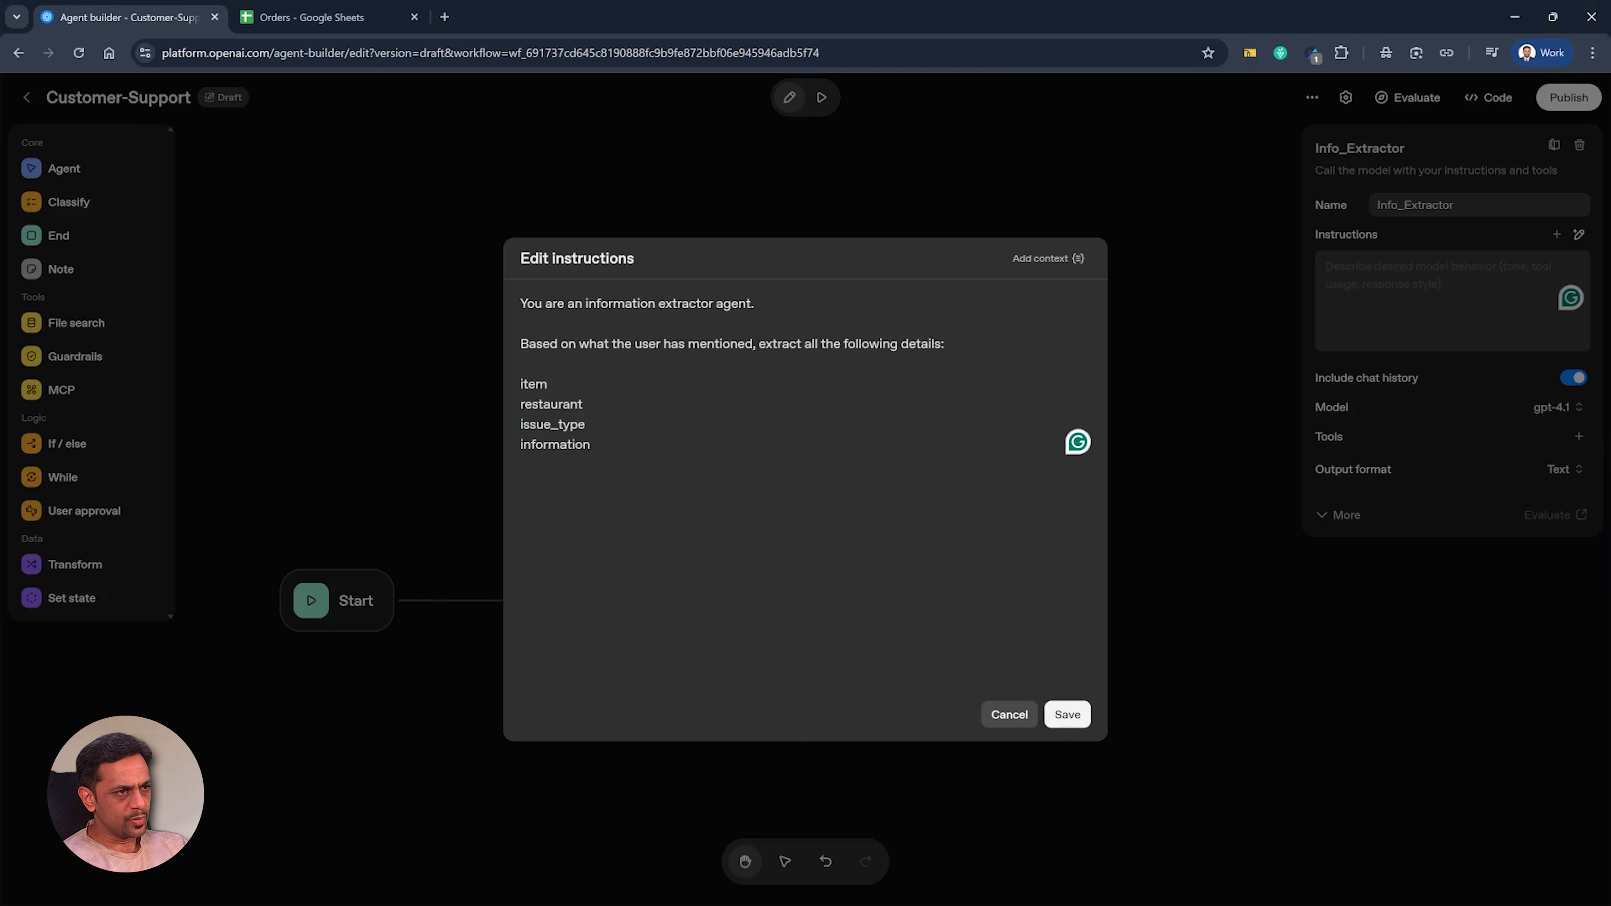
pyautogui.write('(from the')
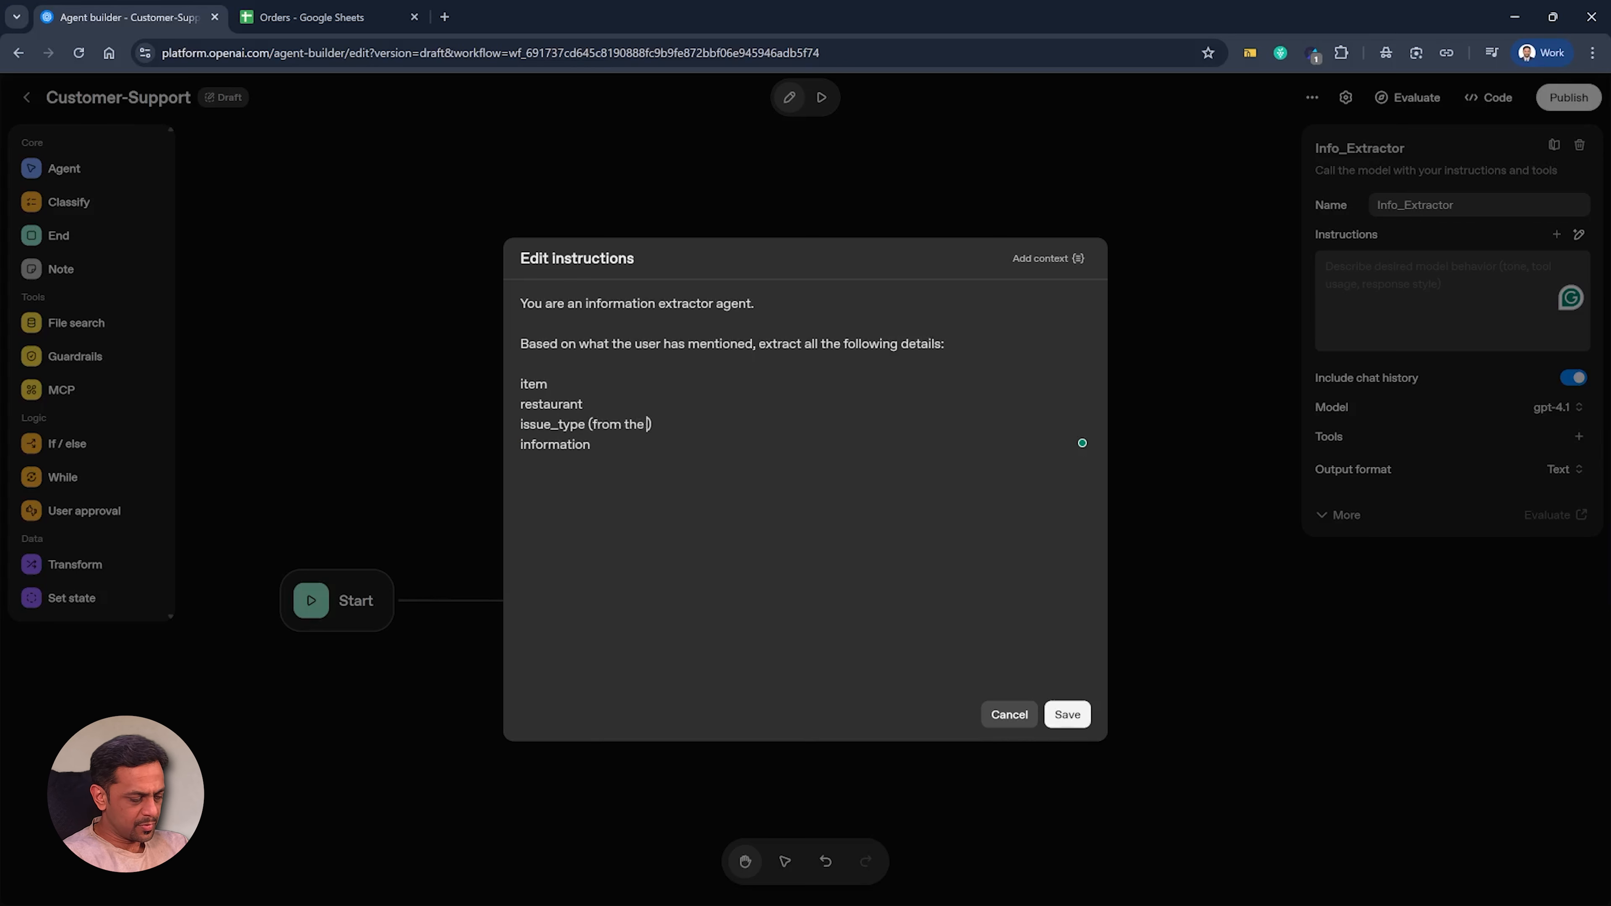
pyautogui.write(' allowed options below')
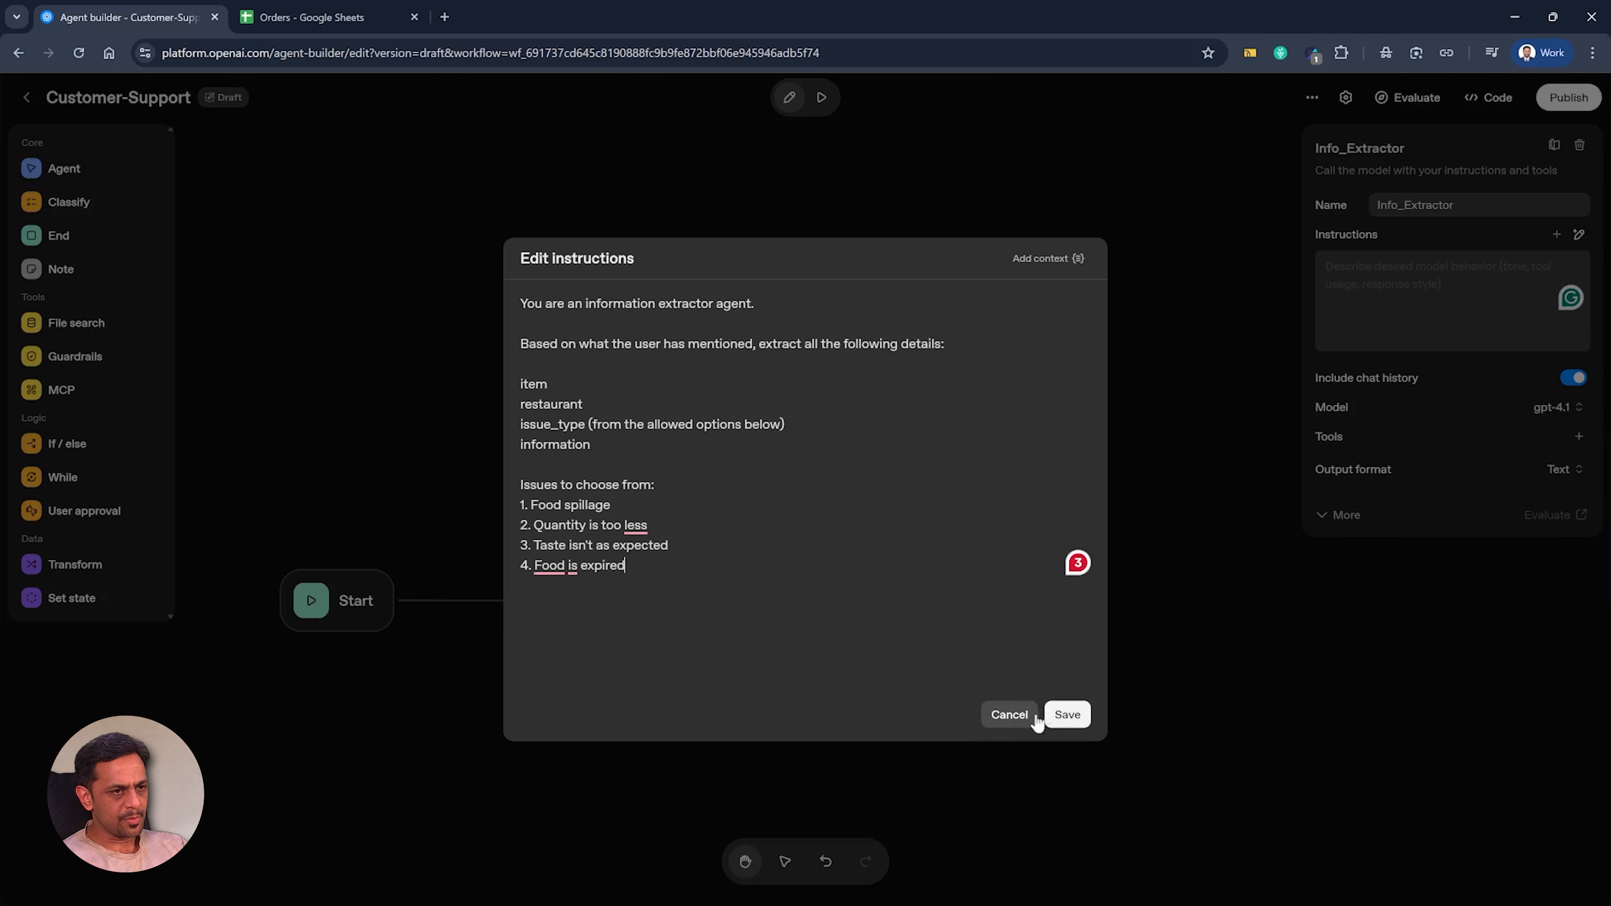
pyautogui.click(1068, 715)
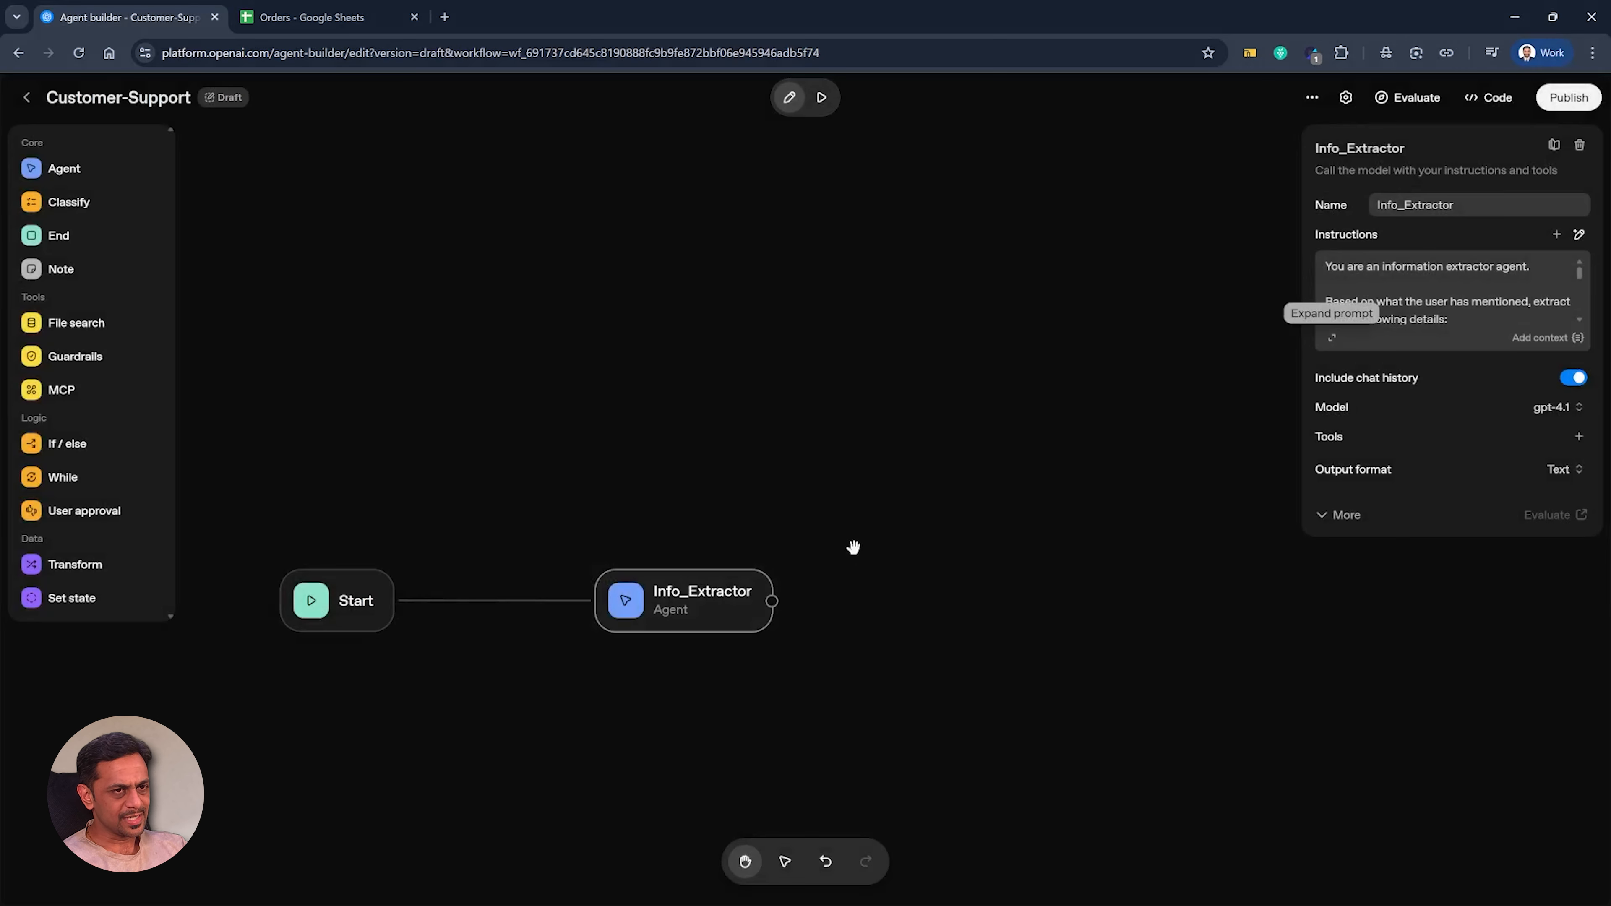
# Step: Change Info_Extractor's output format to JSON and add string properties item and restaurant to its response schema
pyautogui.click(1557, 471)
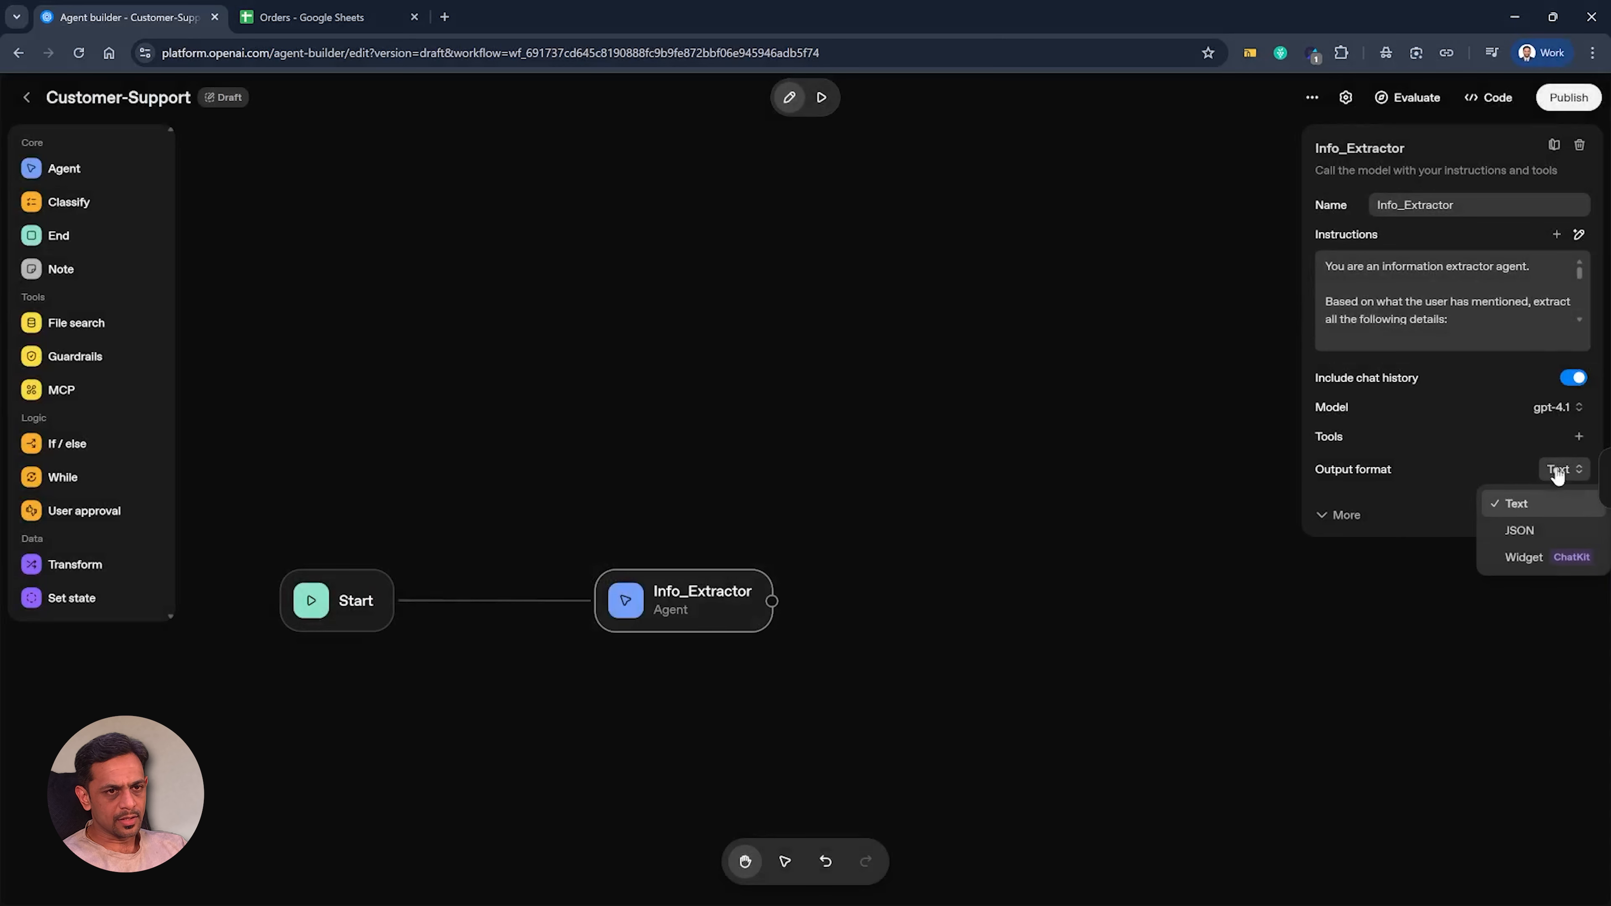
pyautogui.click(1519, 529)
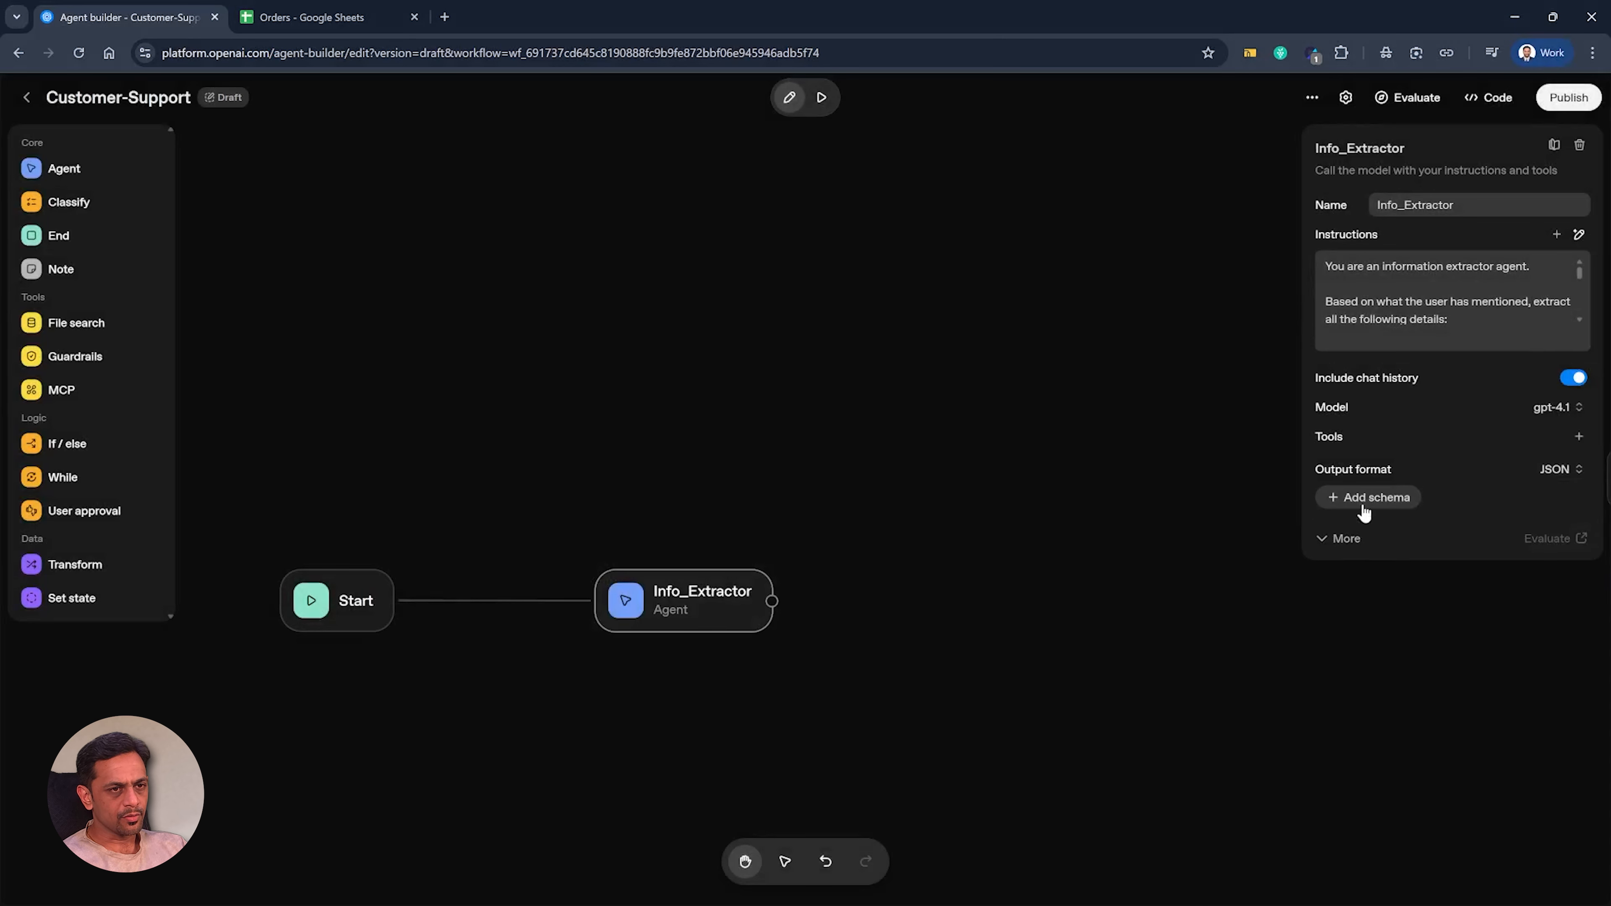
pyautogui.click(1368, 497)
pyautogui.click(548, 554)
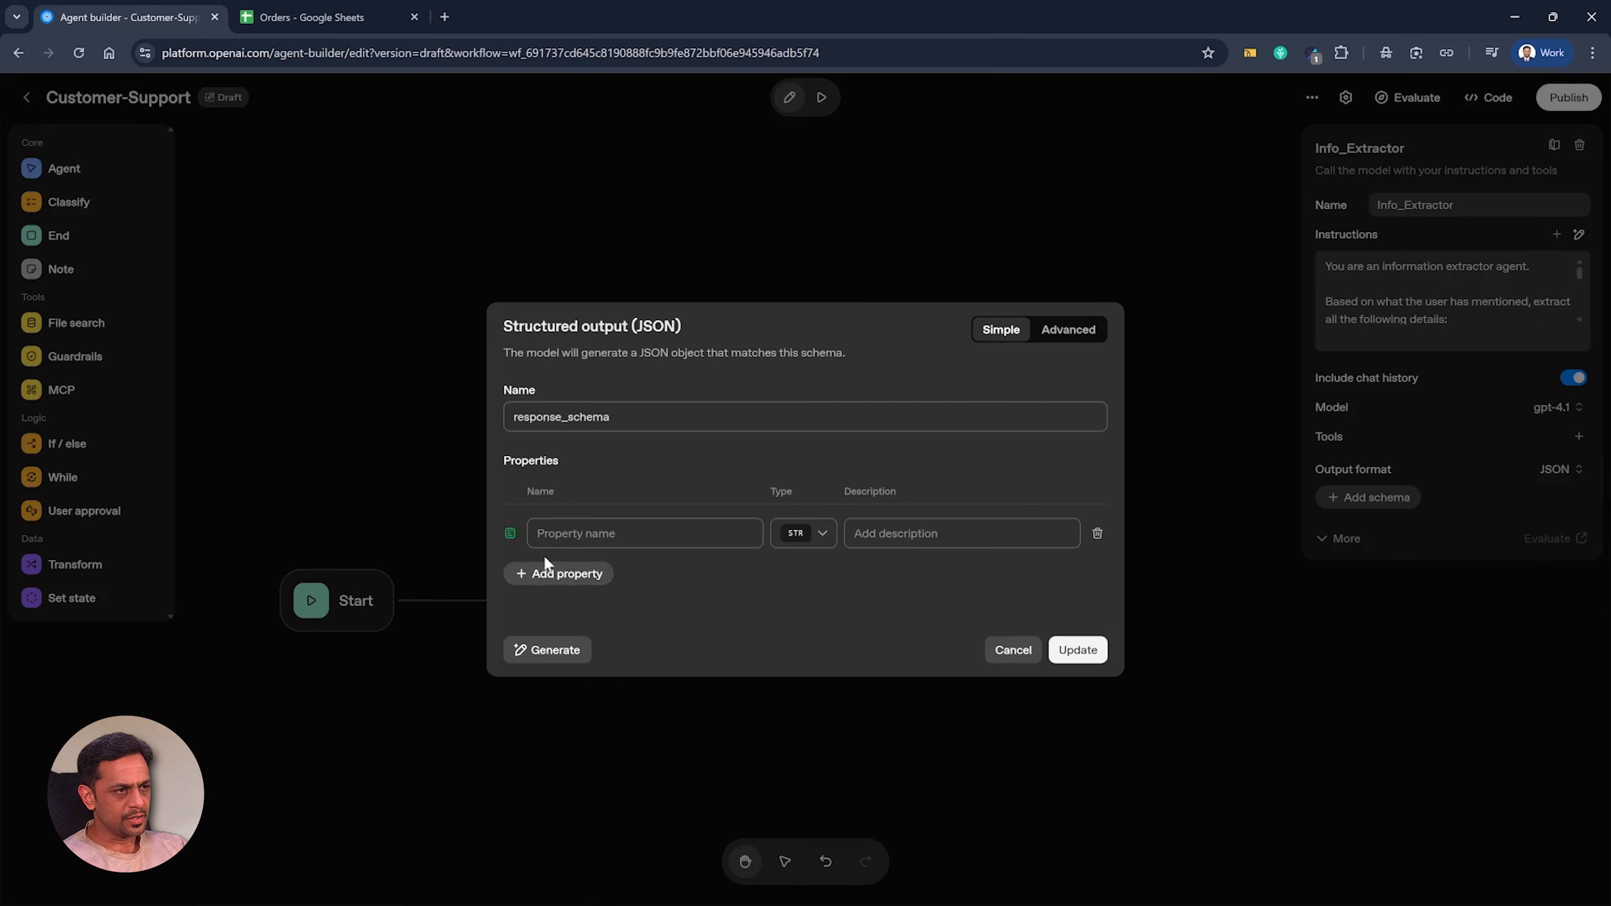
pyautogui.write('item')
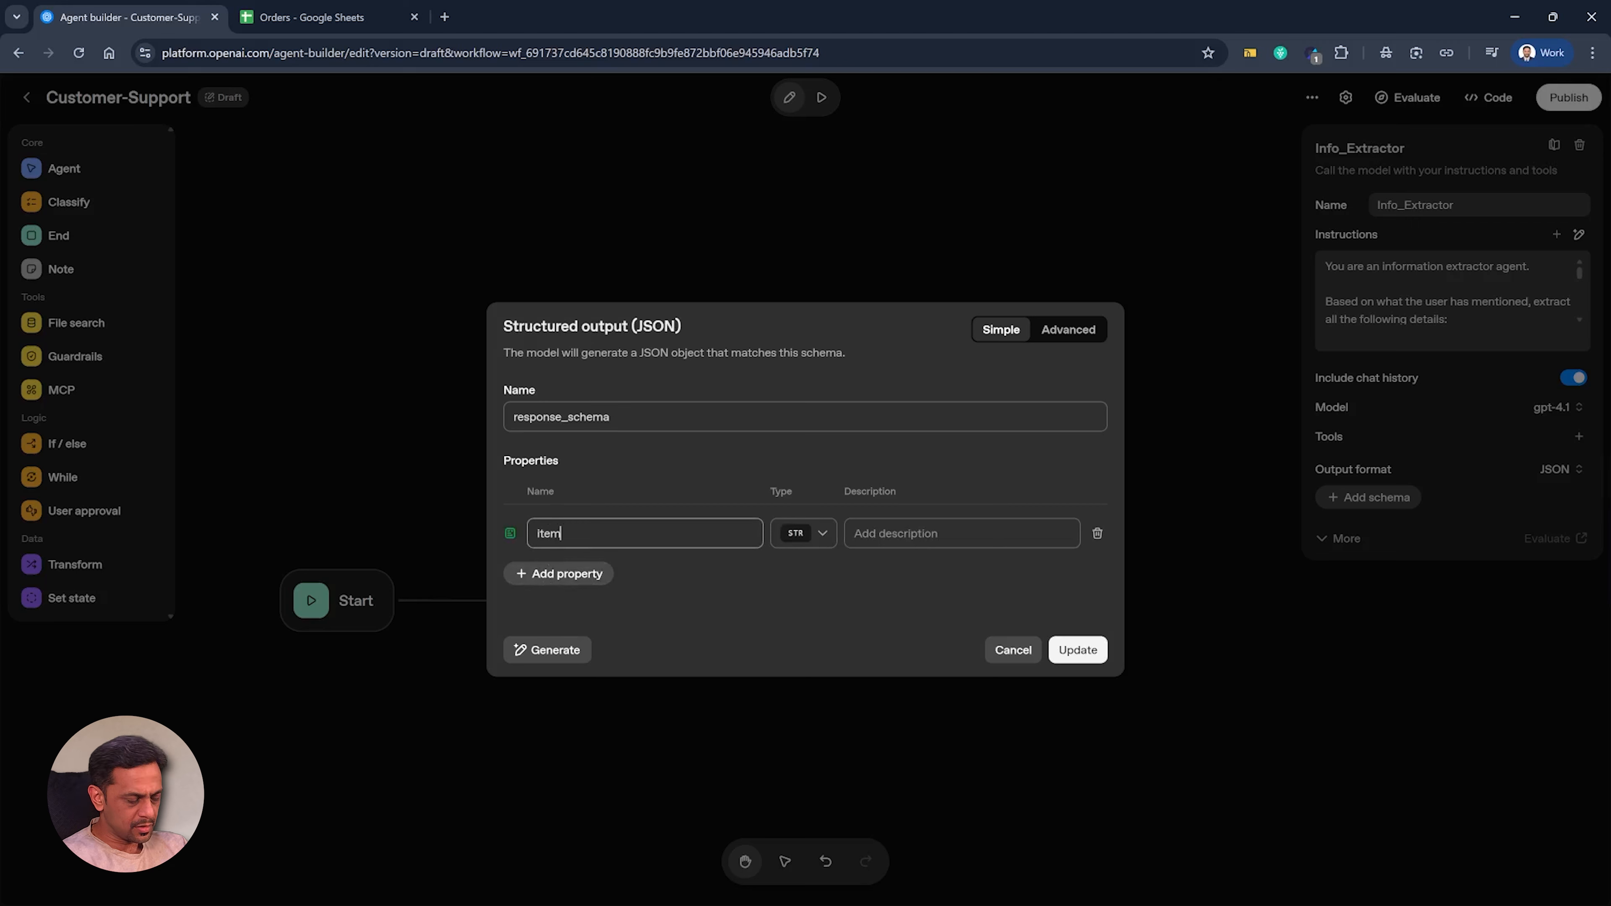
pyautogui.click(546, 574)
pyautogui.click(549, 552)
pyautogui.write('restaurant')
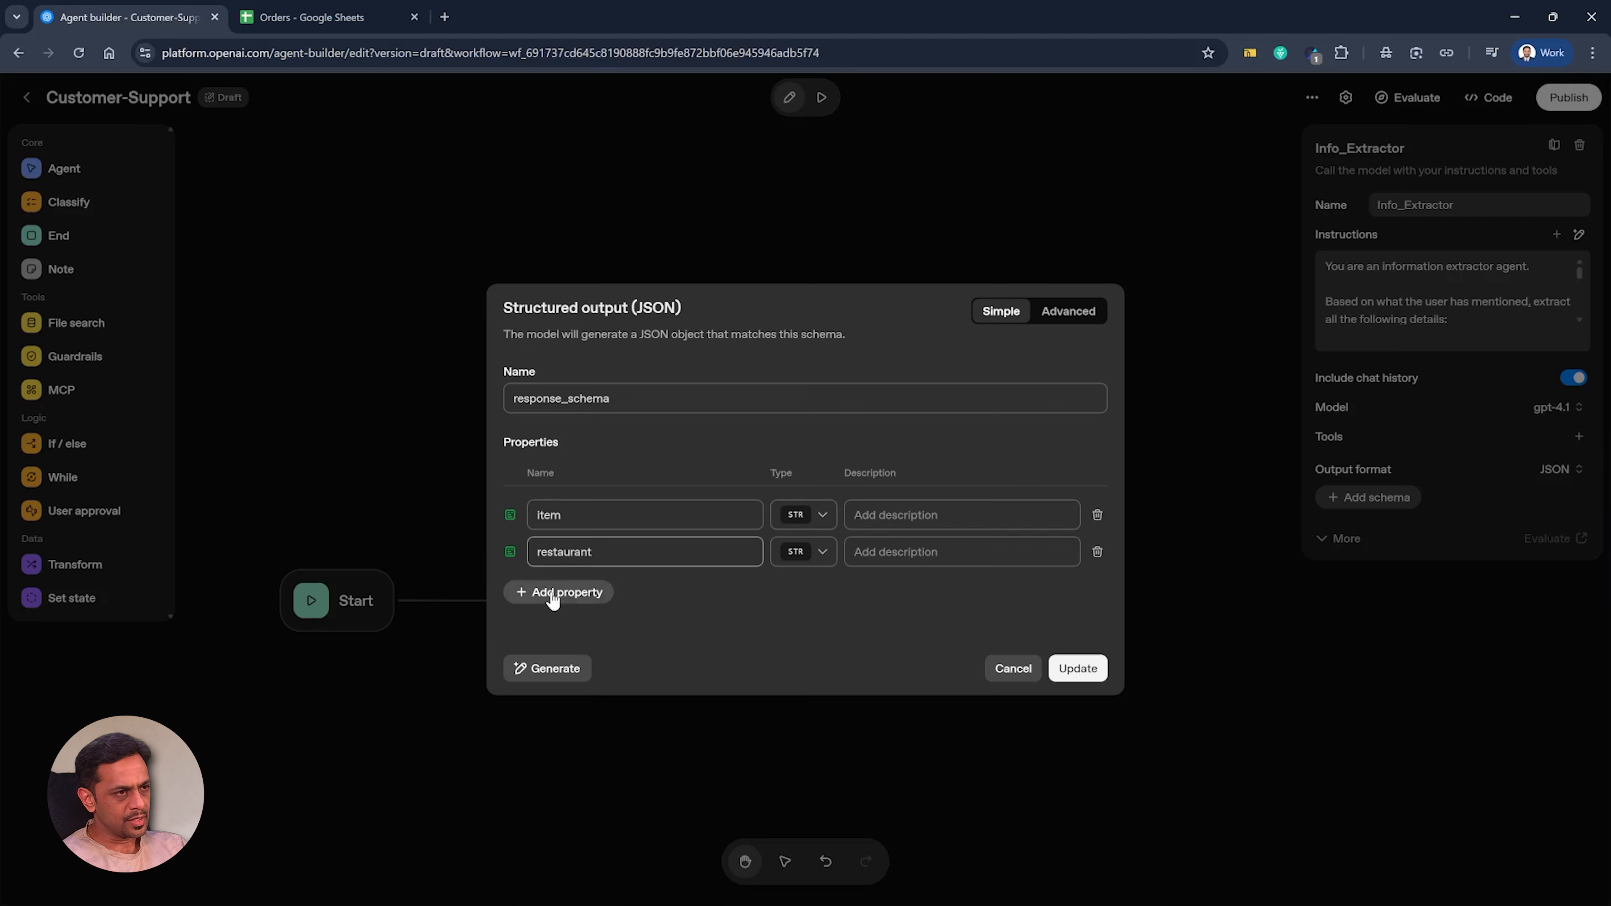
# Step: Add string properties issue_type and information to the response schema and save the schema
pyautogui.click(552, 593)
pyautogui.write('issue_type')
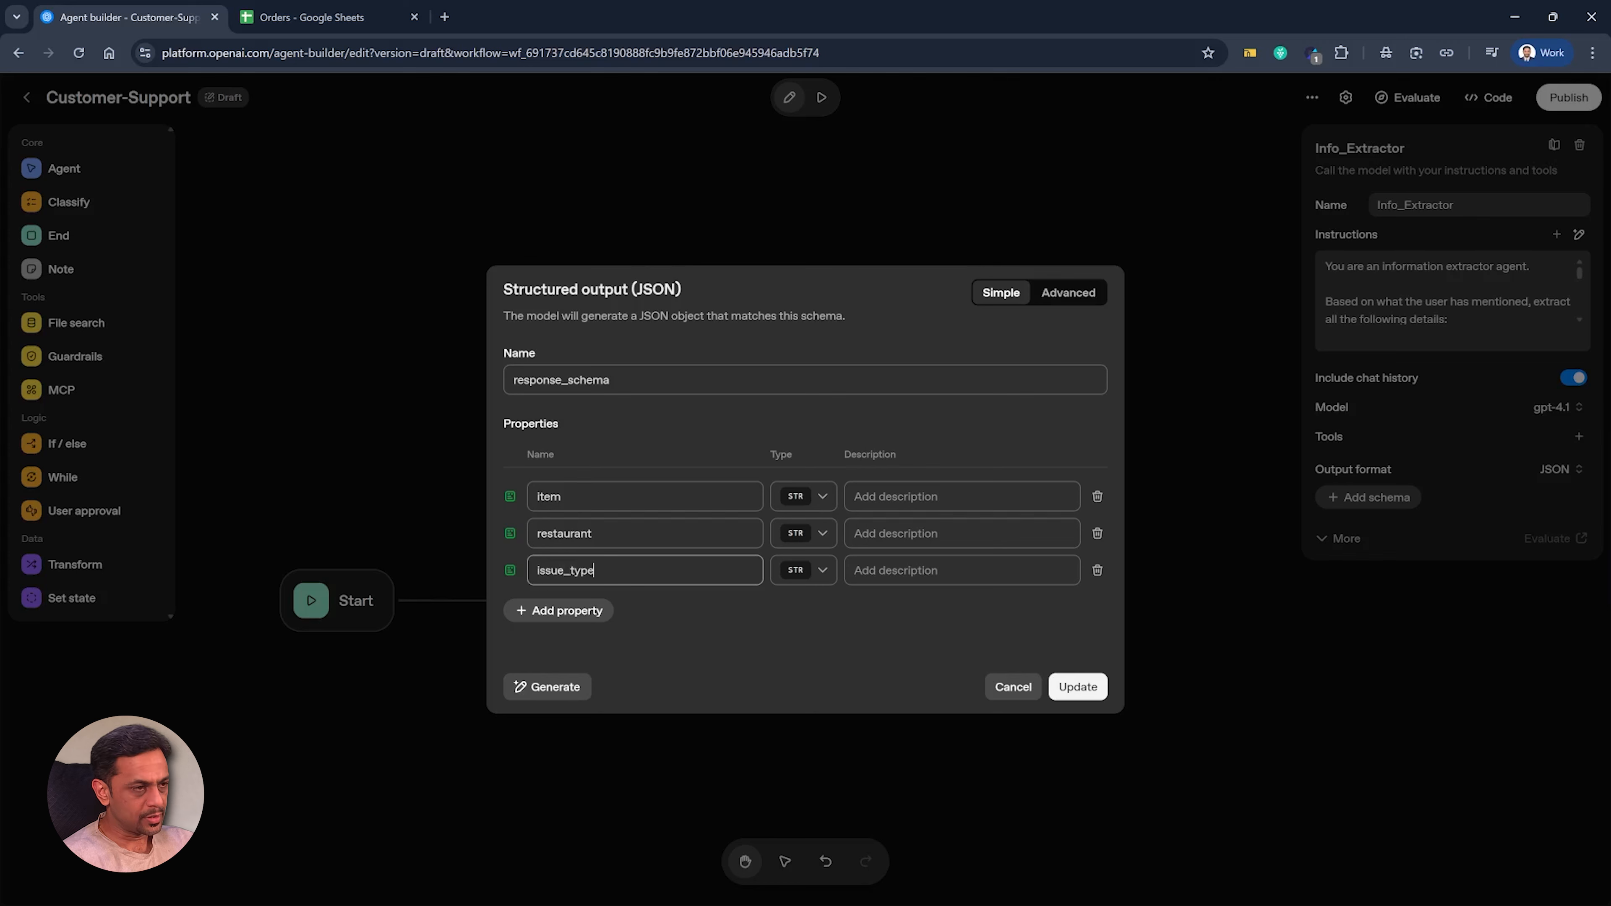
pyautogui.click(556, 608)
pyautogui.write('inf')
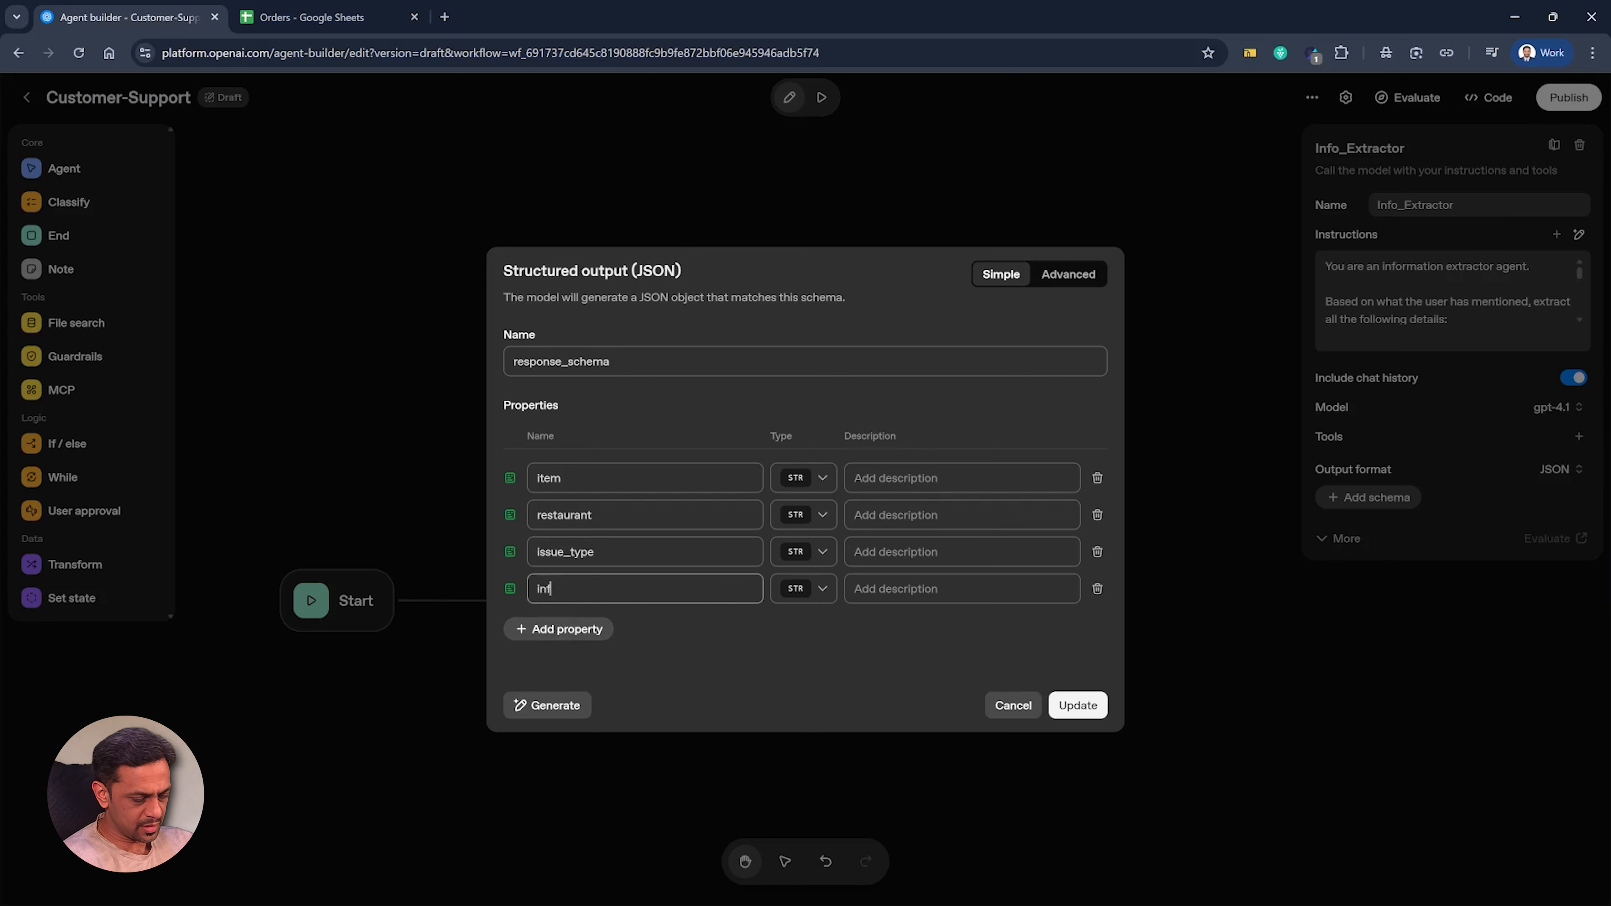
pyautogui.write('ormation')
pyautogui.click(1078, 705)
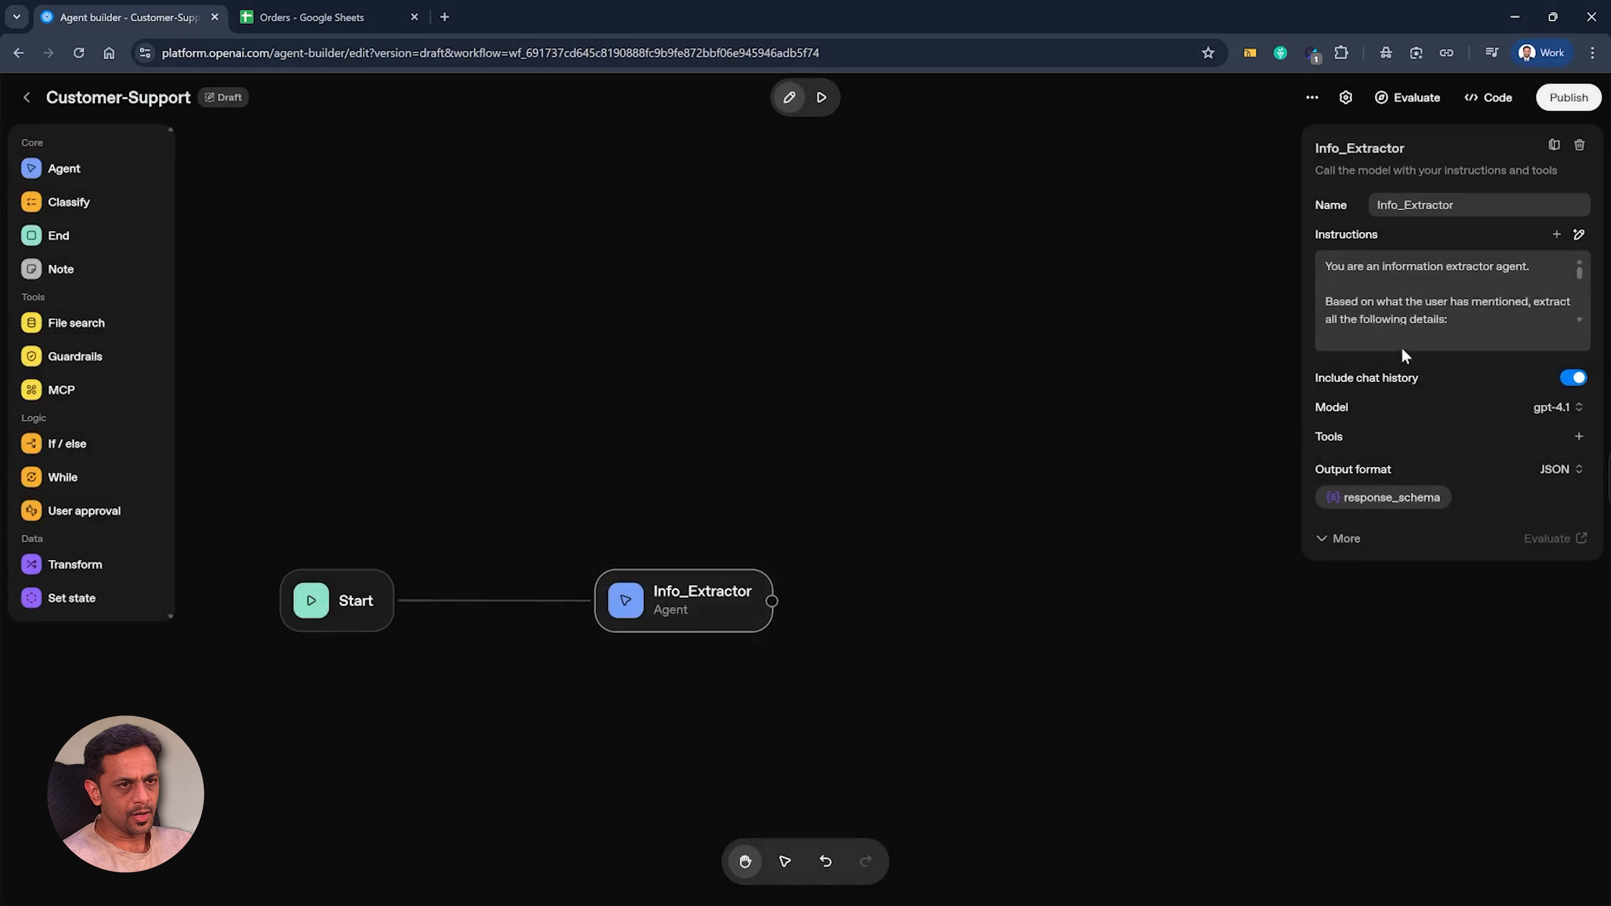
# Step: In Info_Extractor's instructions, describe item as "(food item ordered by the user)" and restaurant as "(name of the restaurant)"
pyautogui.click(1332, 338)
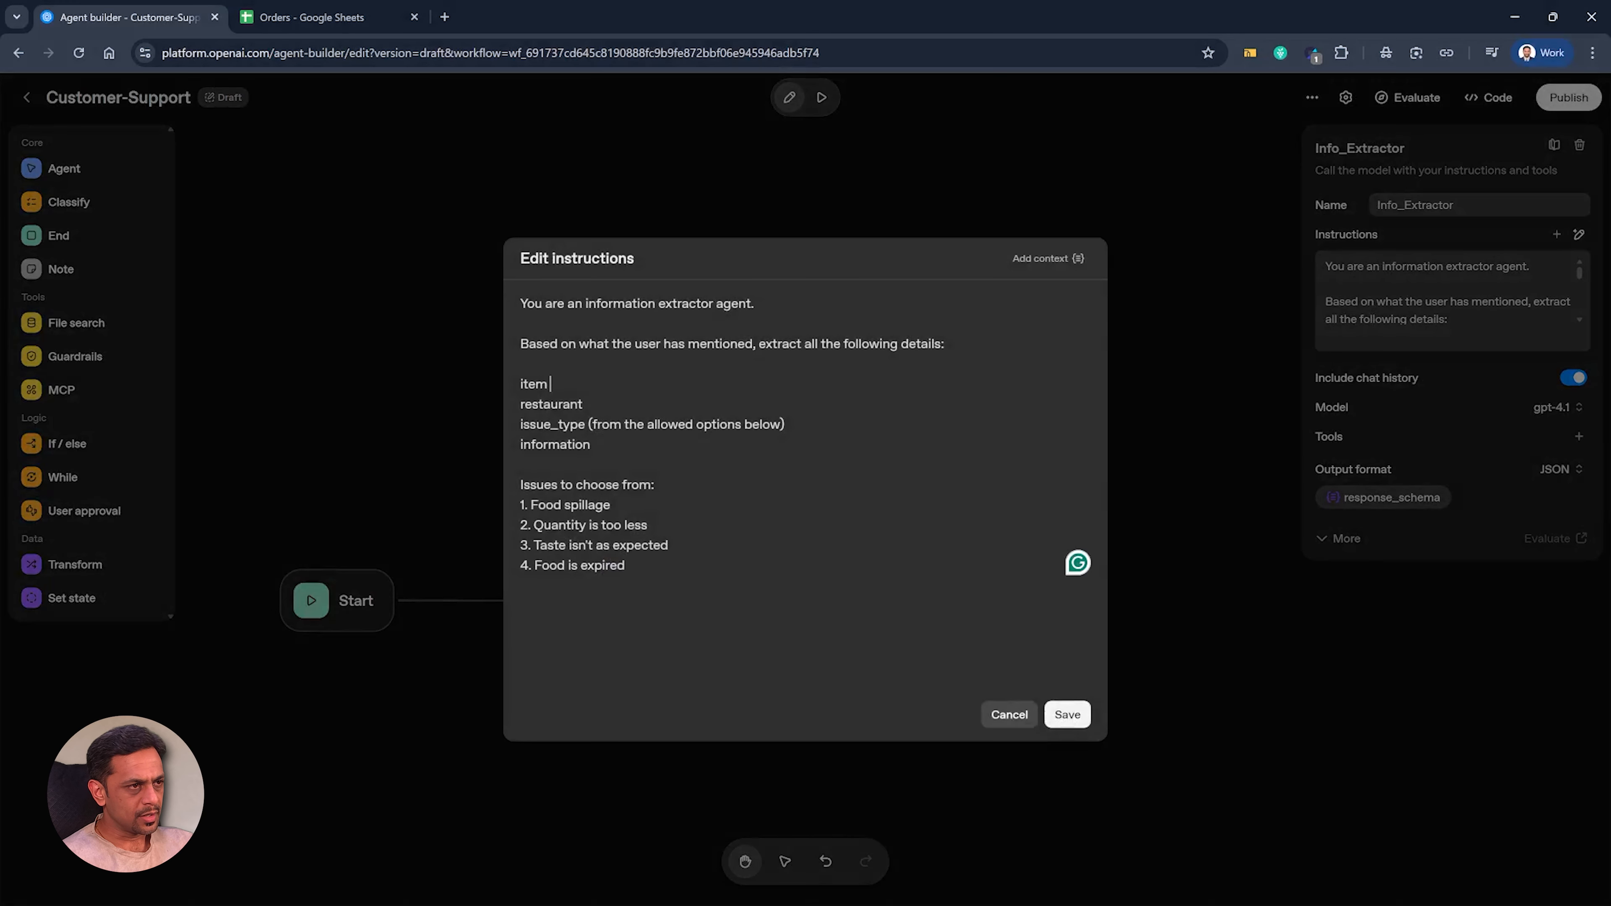
pyautogui.write('(()food item ordered')
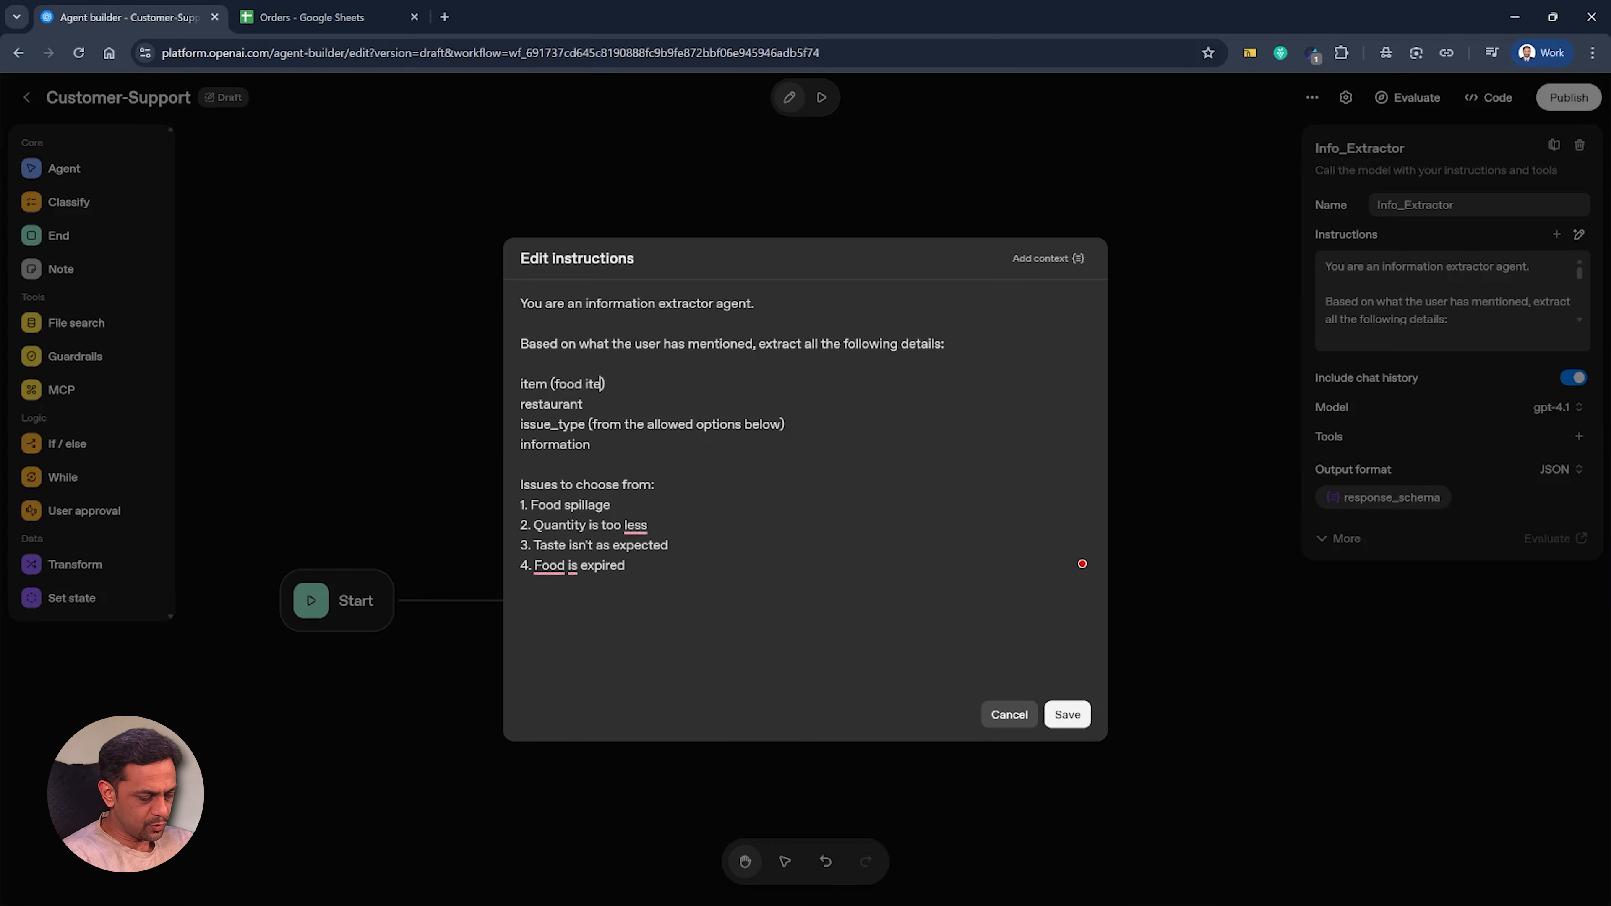
pyautogui.write(' by the user')
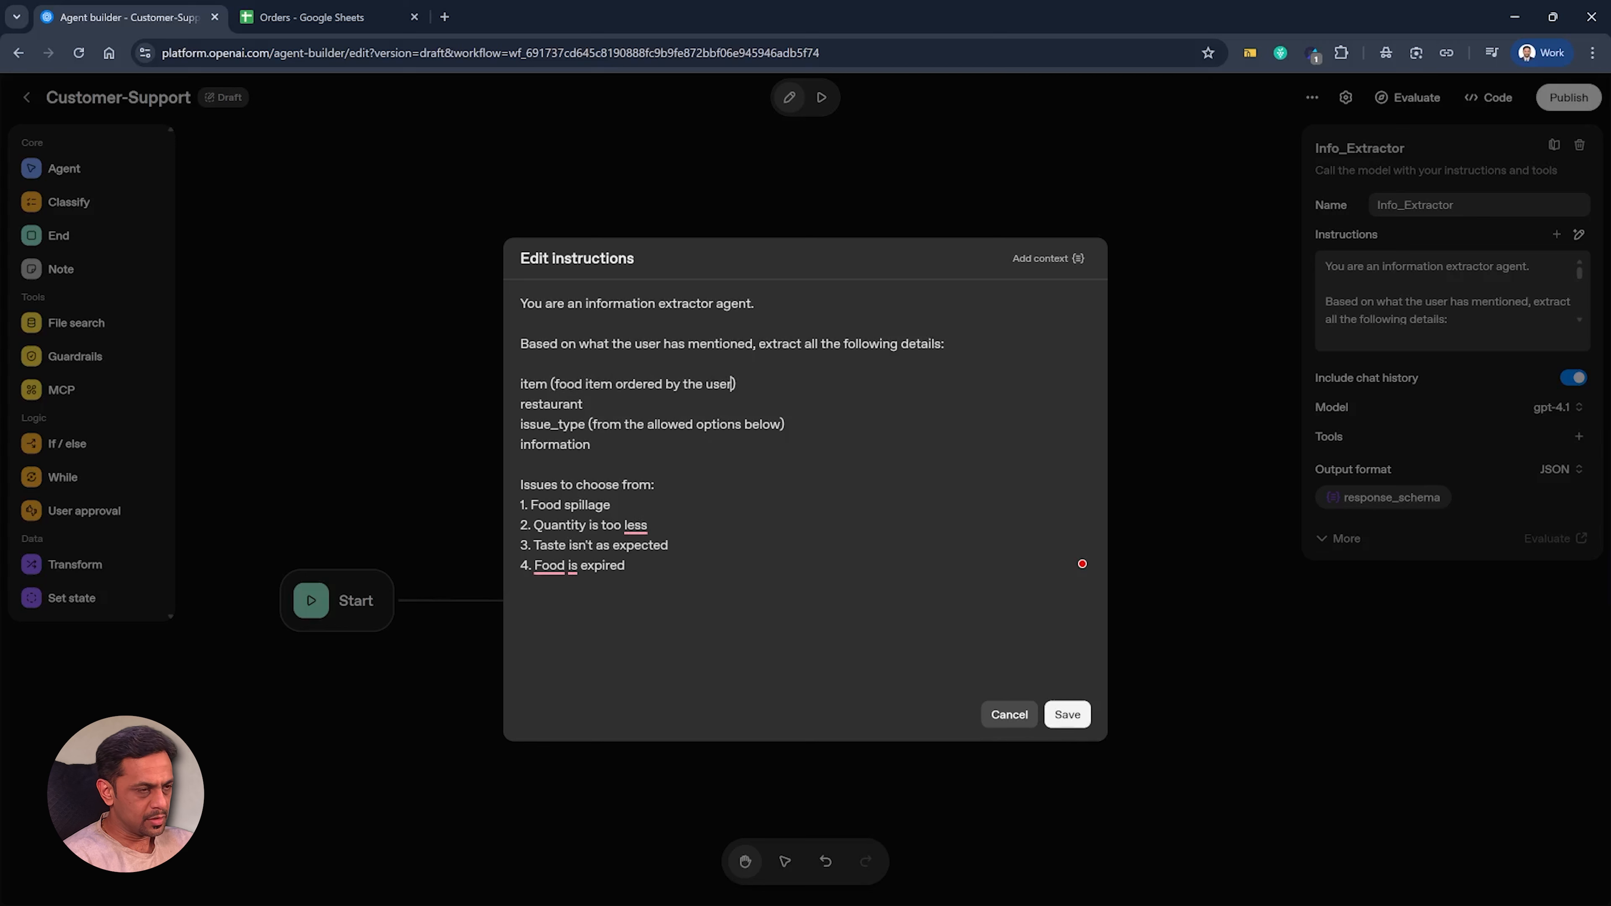
pyautogui.press('Down')
pyautogui.write('()name of the re')
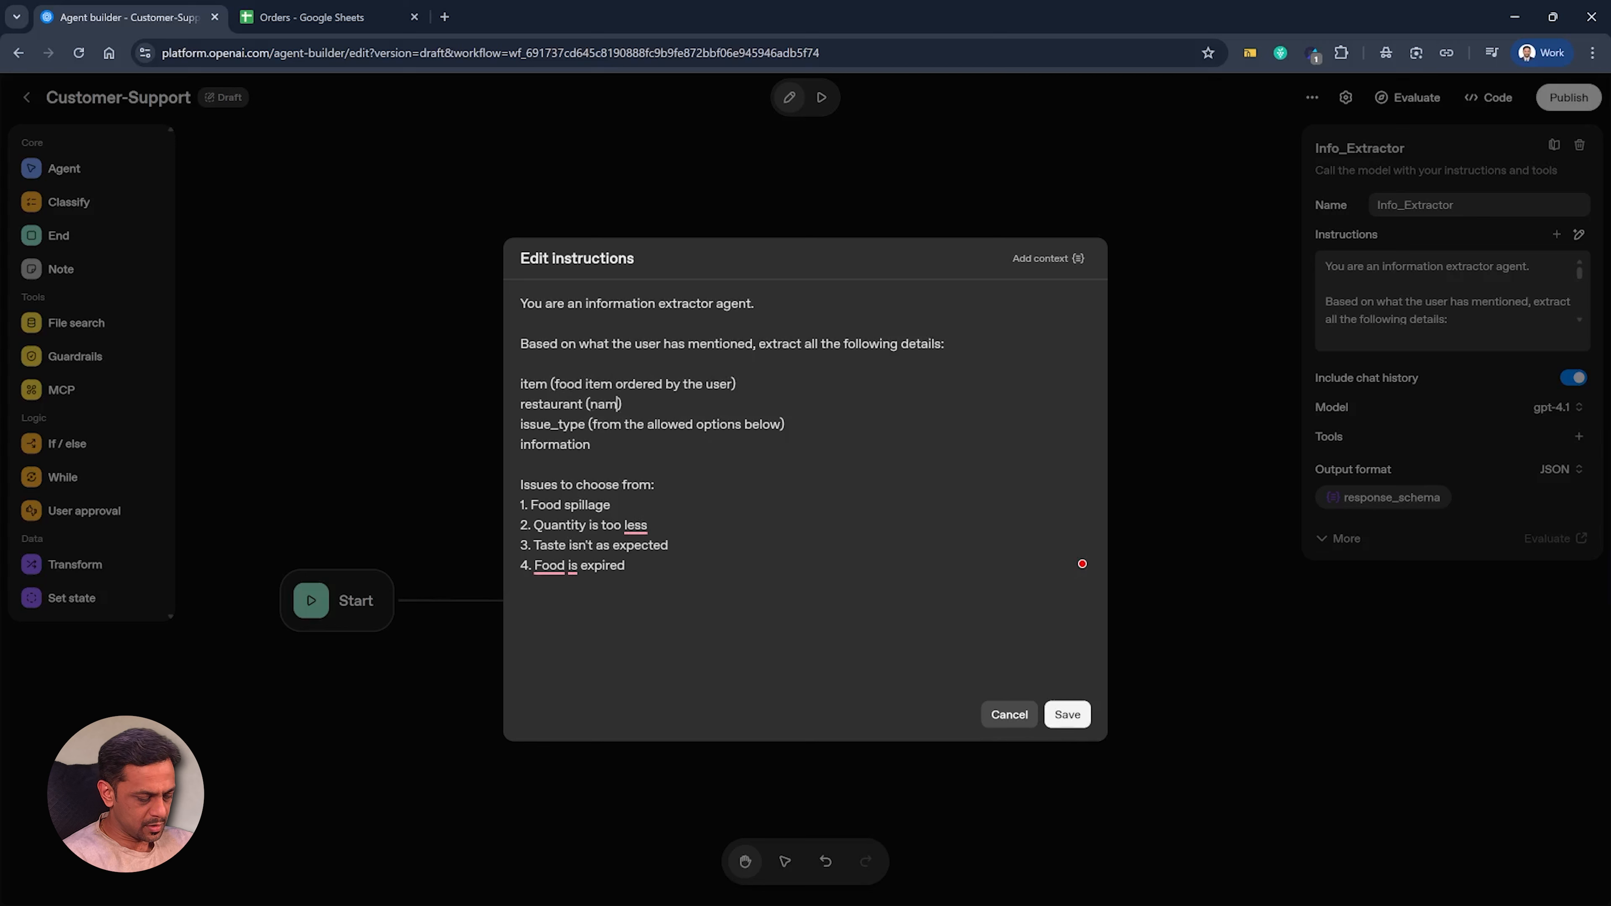
pyautogui.write('staurant')
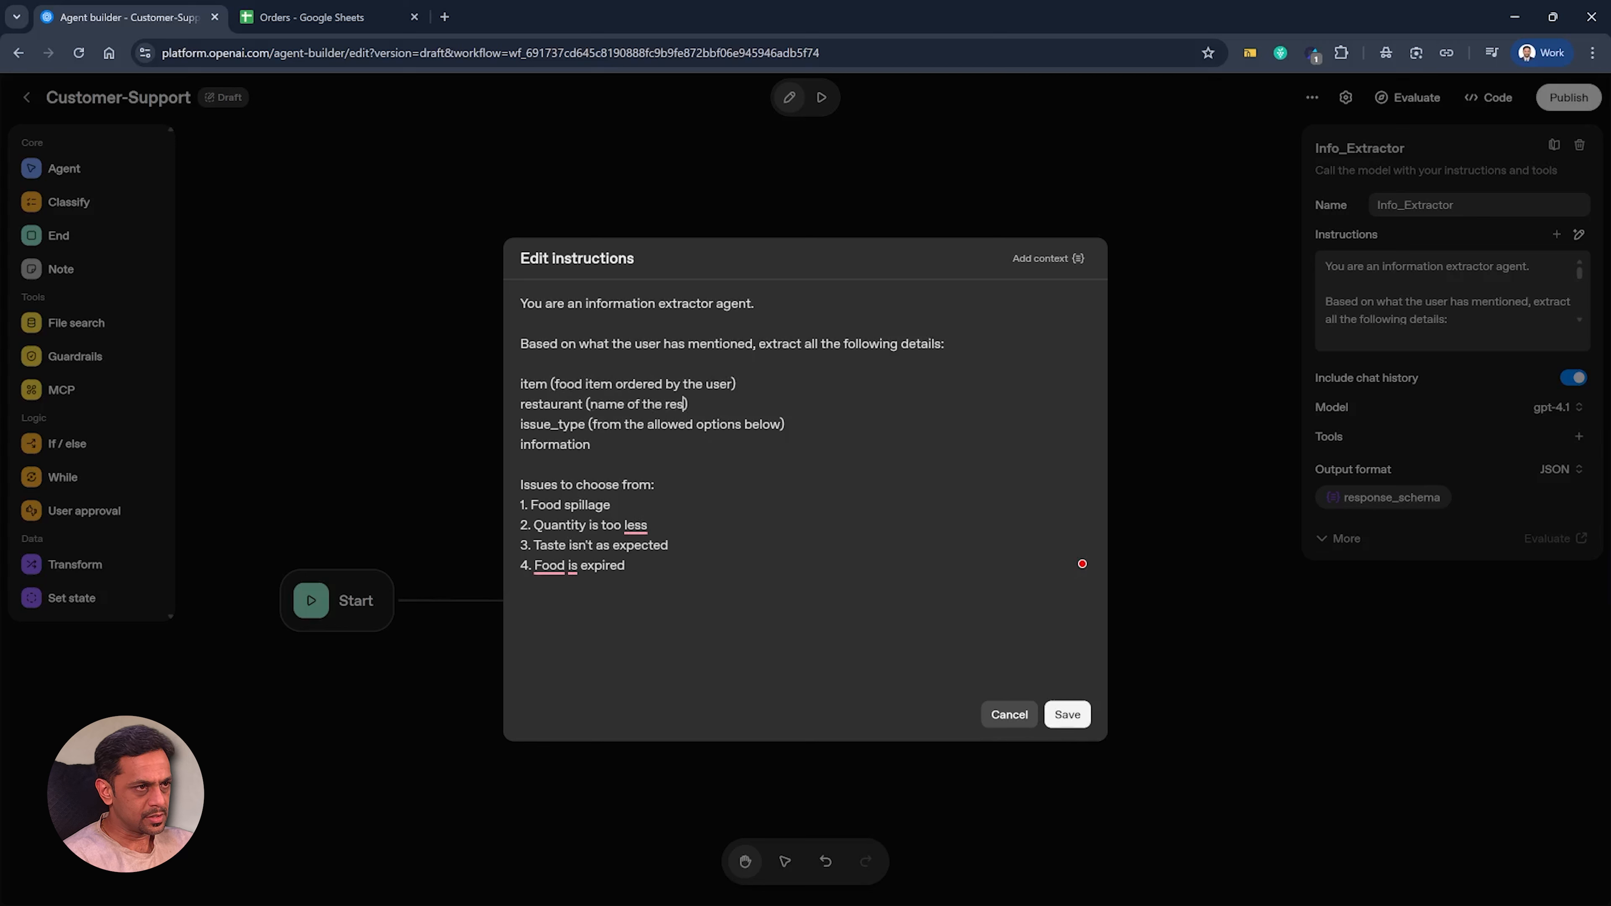
# Step: Describe information in the instructions as "(any other information required for further agents to take a call)"
pyautogui.press('Down')
pyautogui.press('Down')
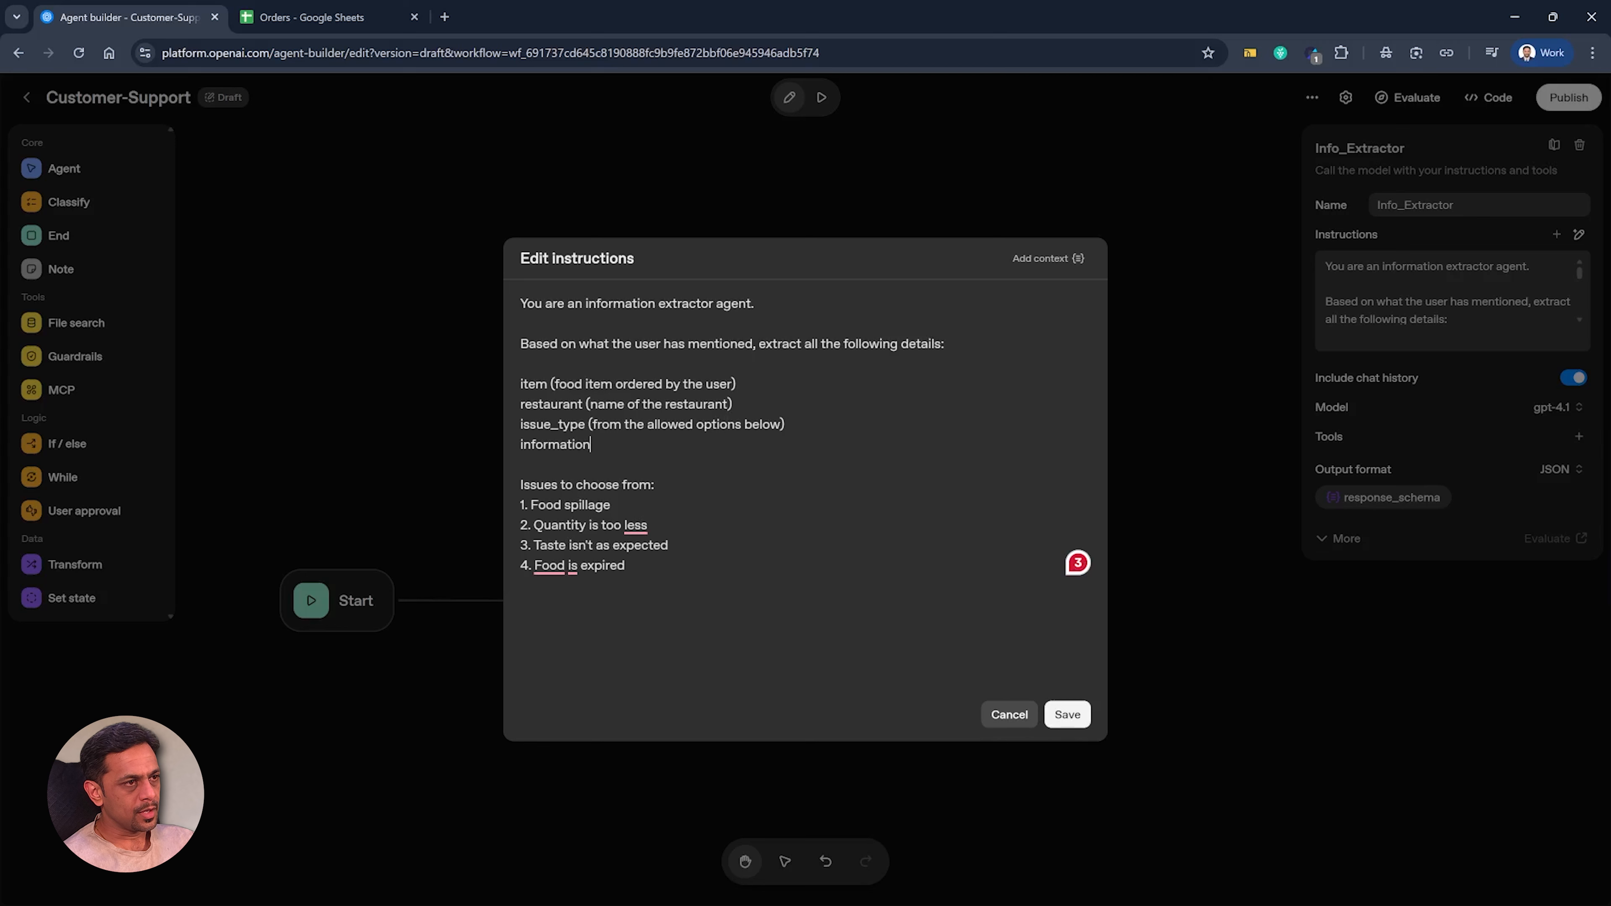
pyautogui.write('(any other')
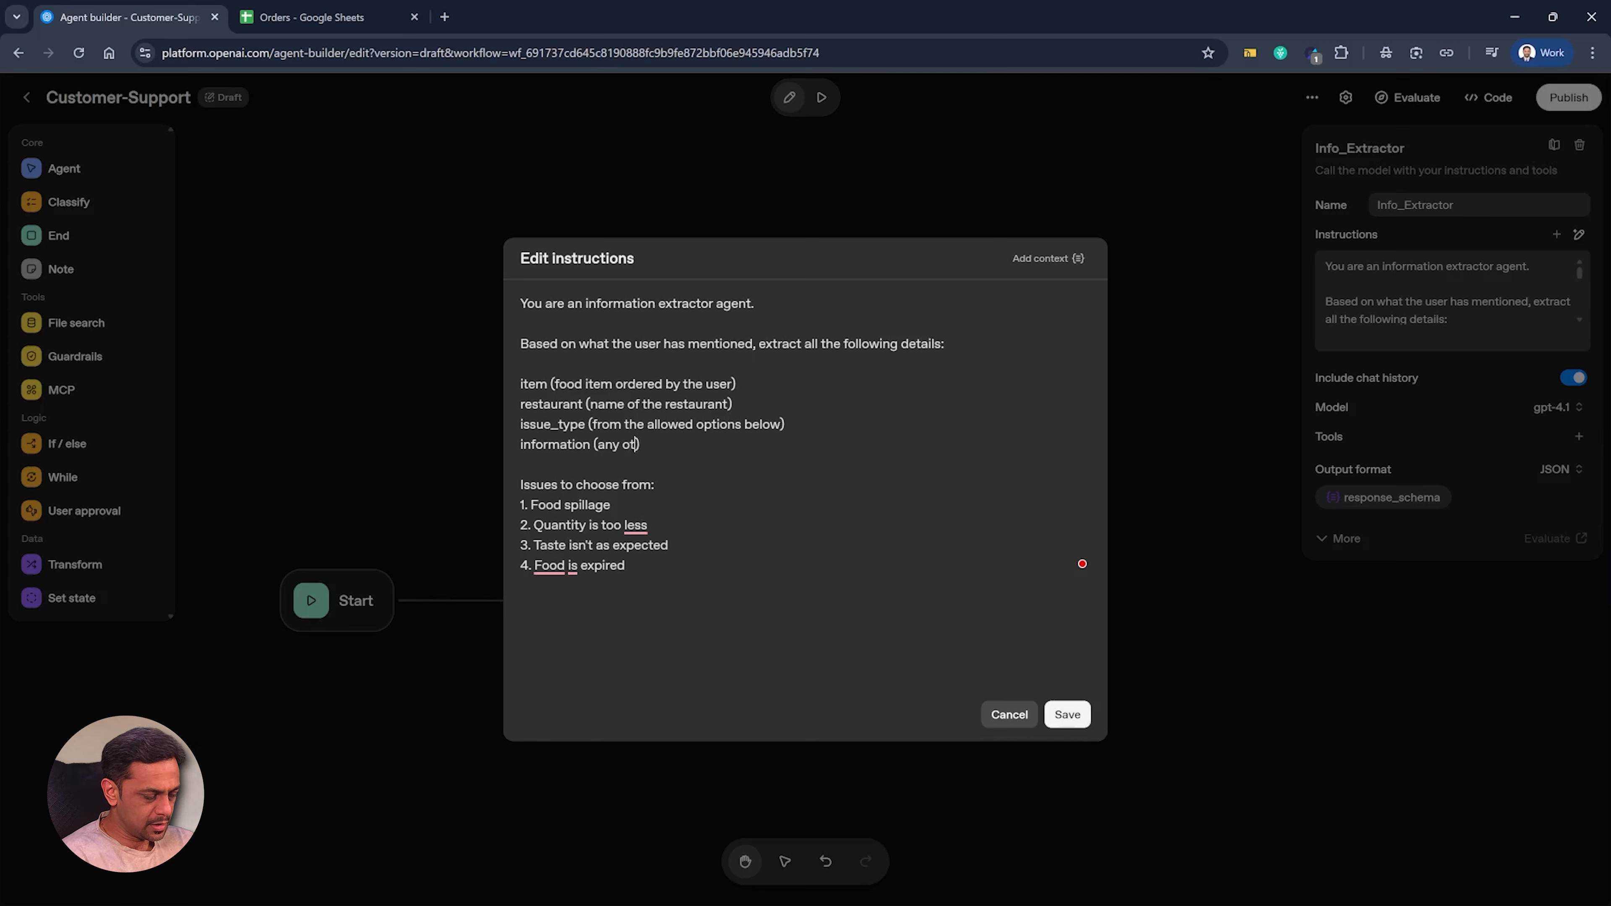
pyautogui.write(' information required for')
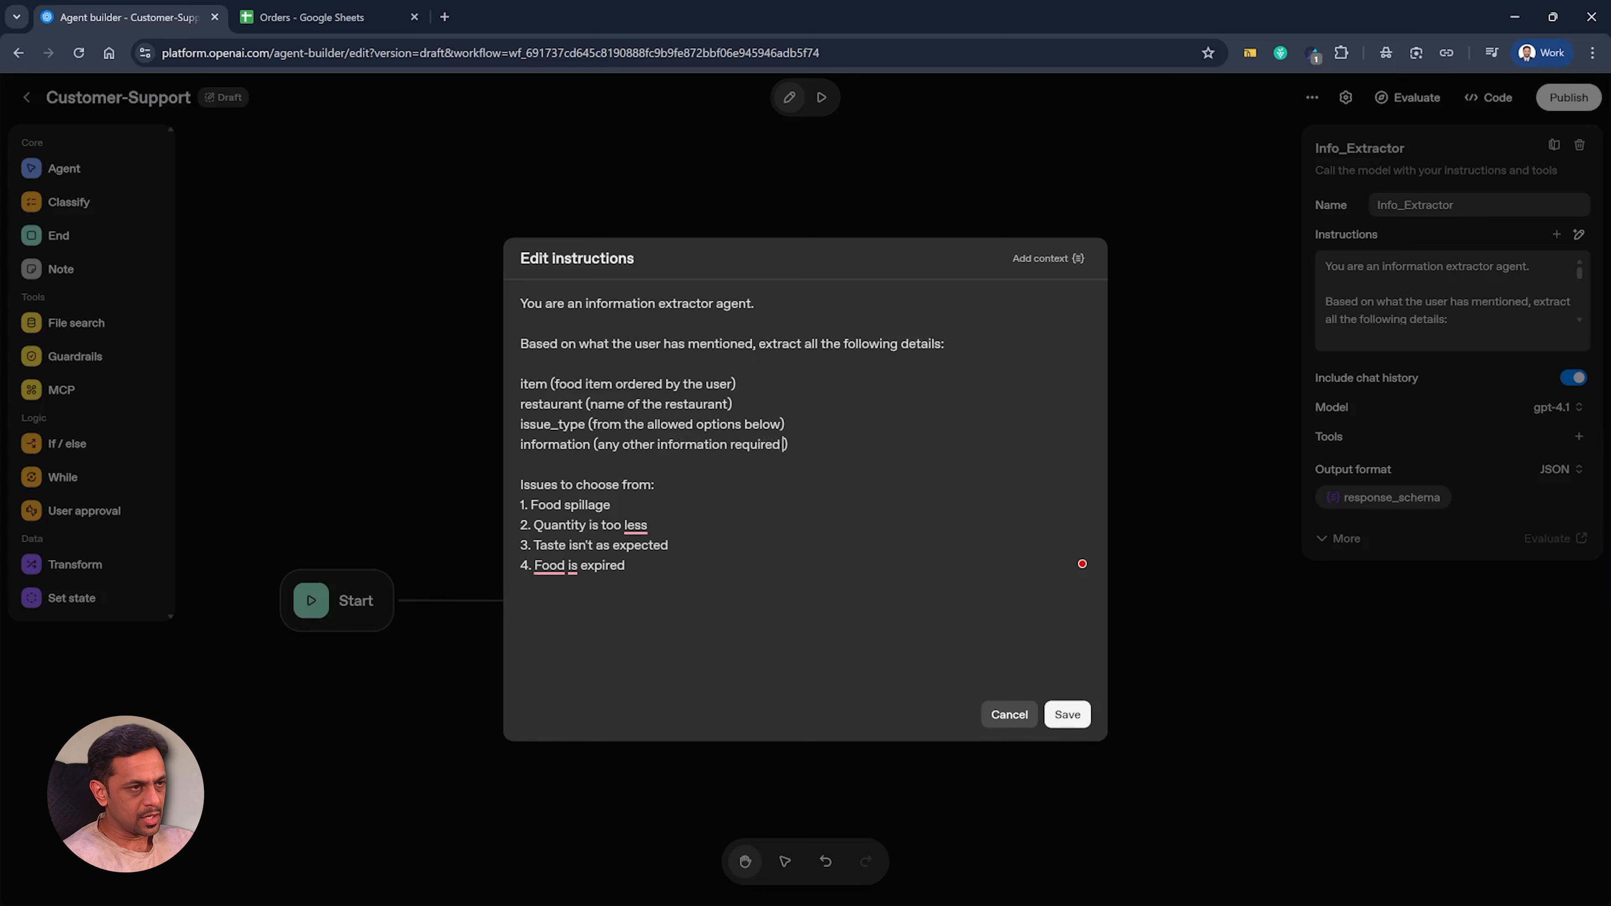
pyautogui.write(' further agents to take a call')
# Step: End the instructions with "Note: If any of the information is not available, then please ask the user for those details." and save
pyautogui.click(1078, 563)
pyautogui.press('Return')
pyautogui.press('Return')
pyautogui.write('Note: If any of the information is not availa')
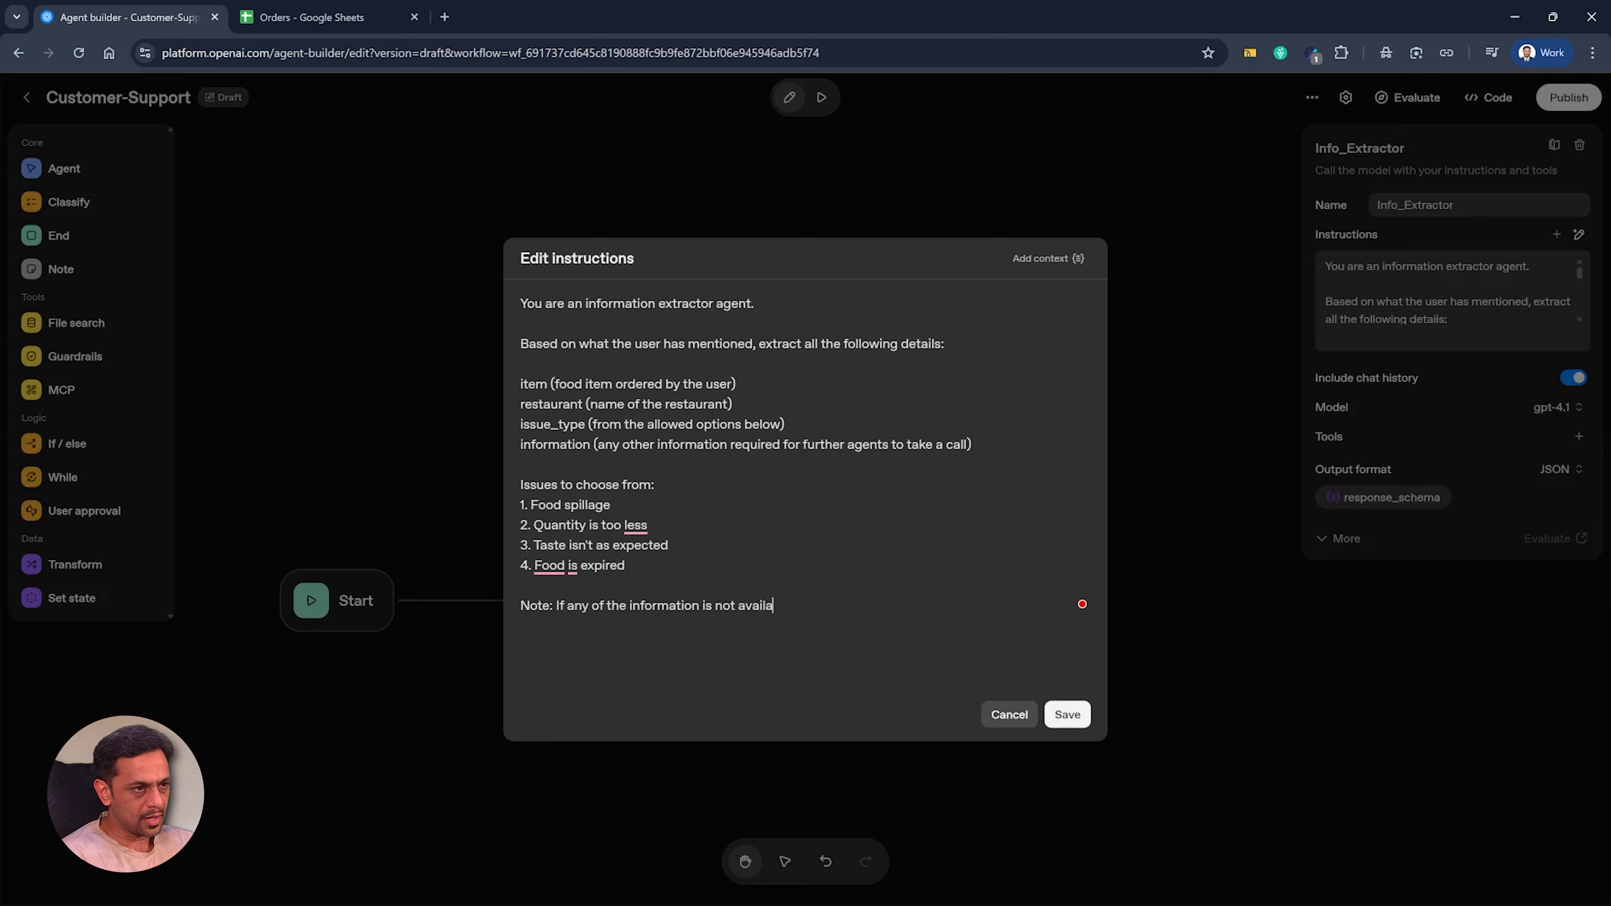
pyautogui.write('ble, then please ask t')
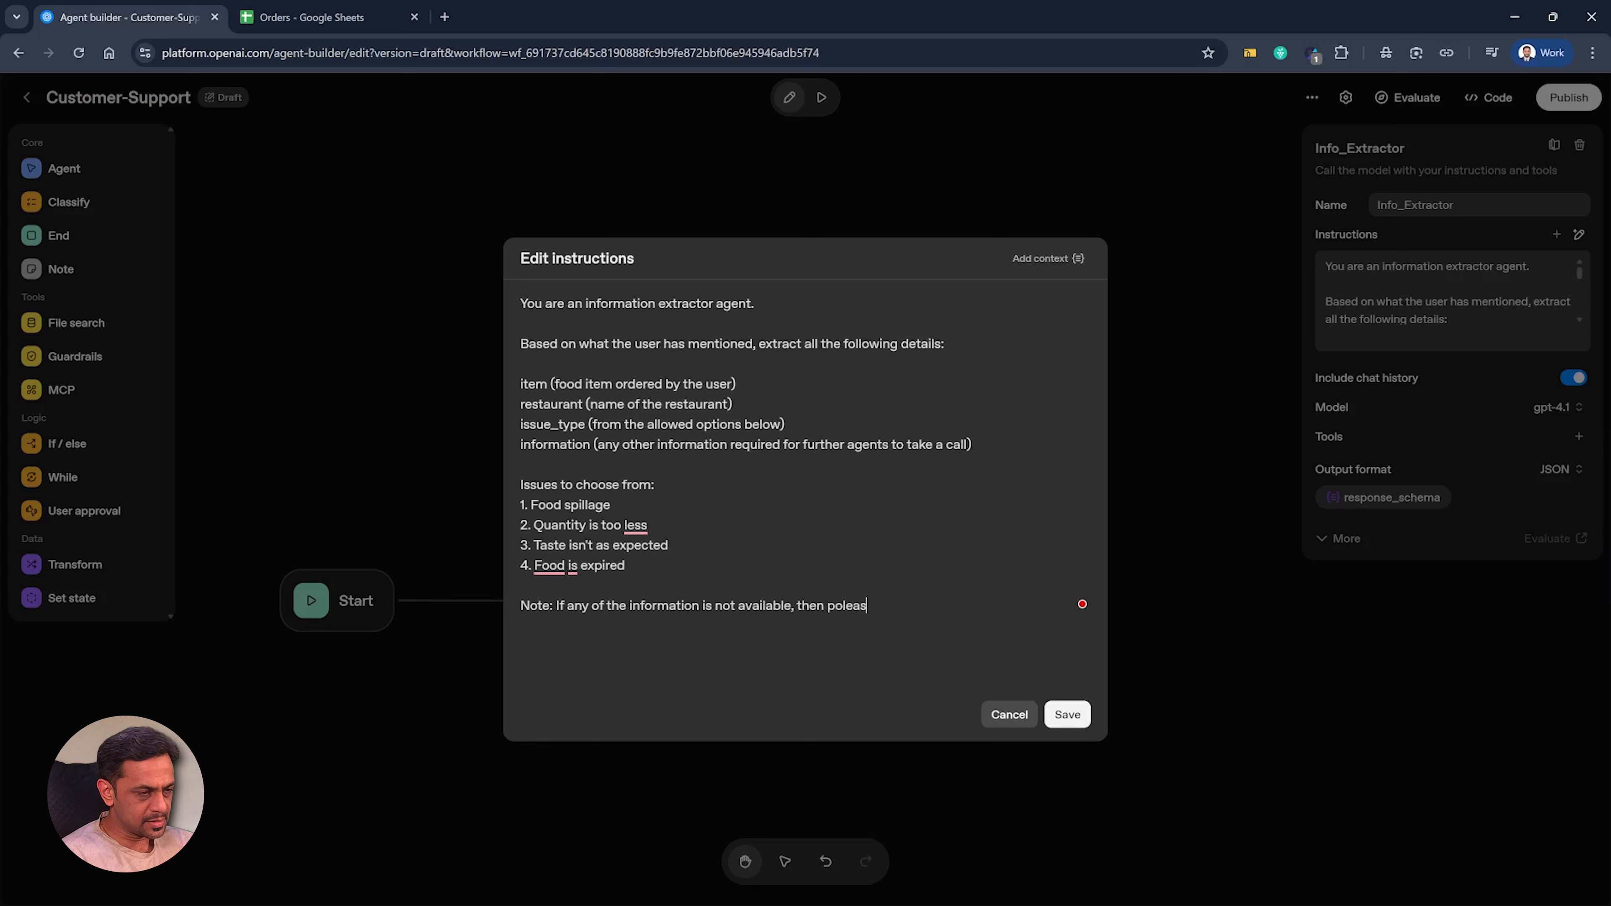
pyautogui.write('he user for ')
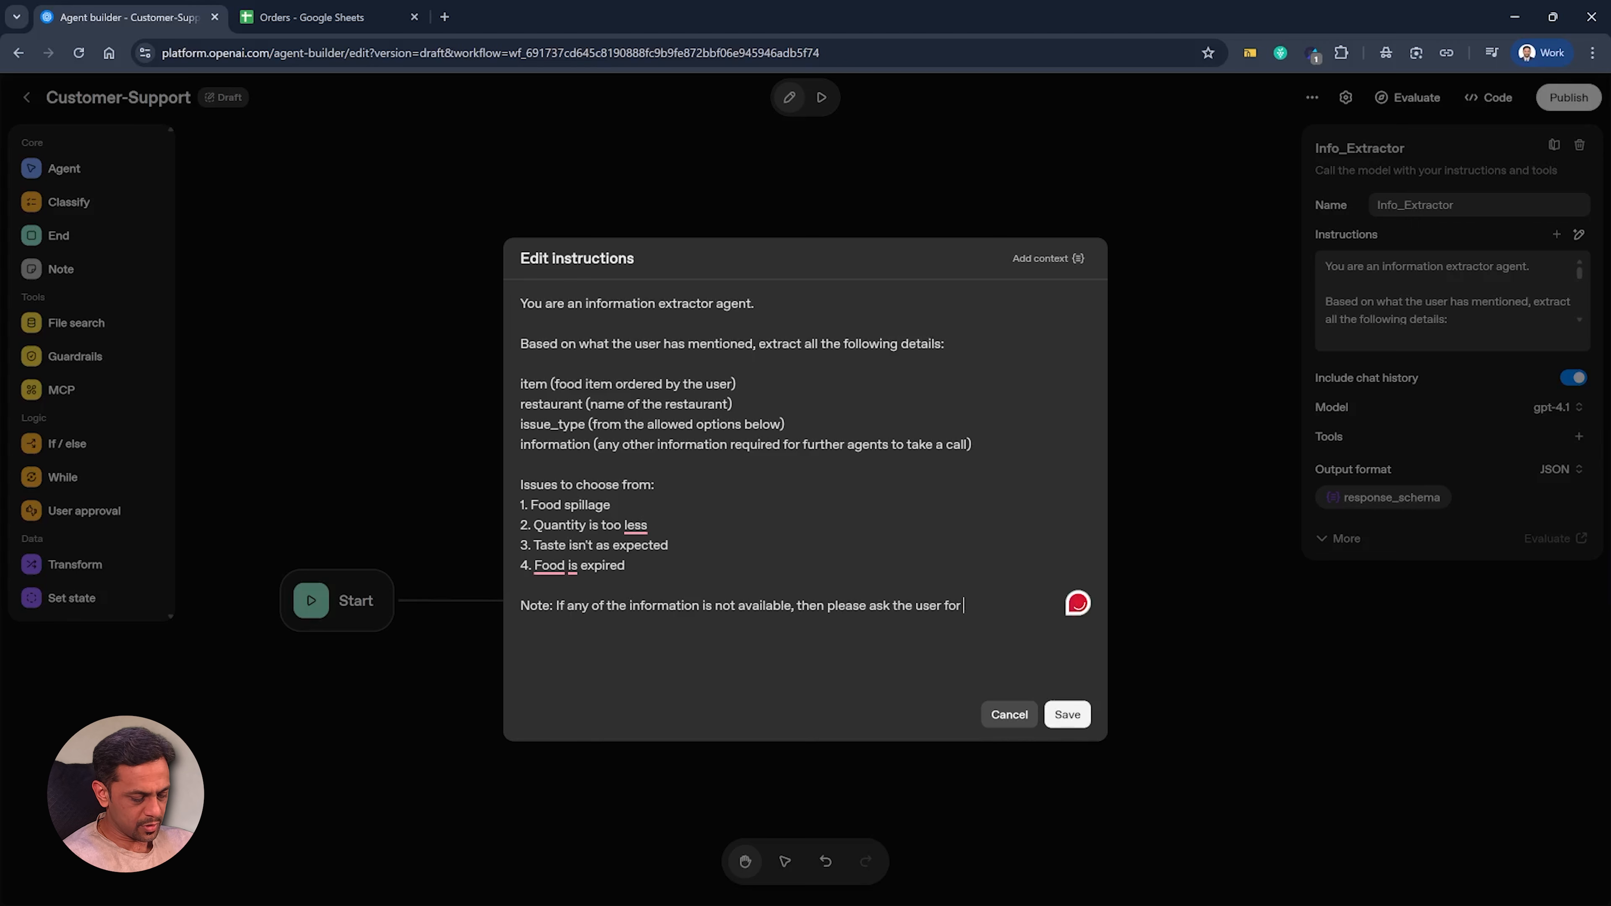
pyautogui.write('those details.')
pyautogui.click(1067, 715)
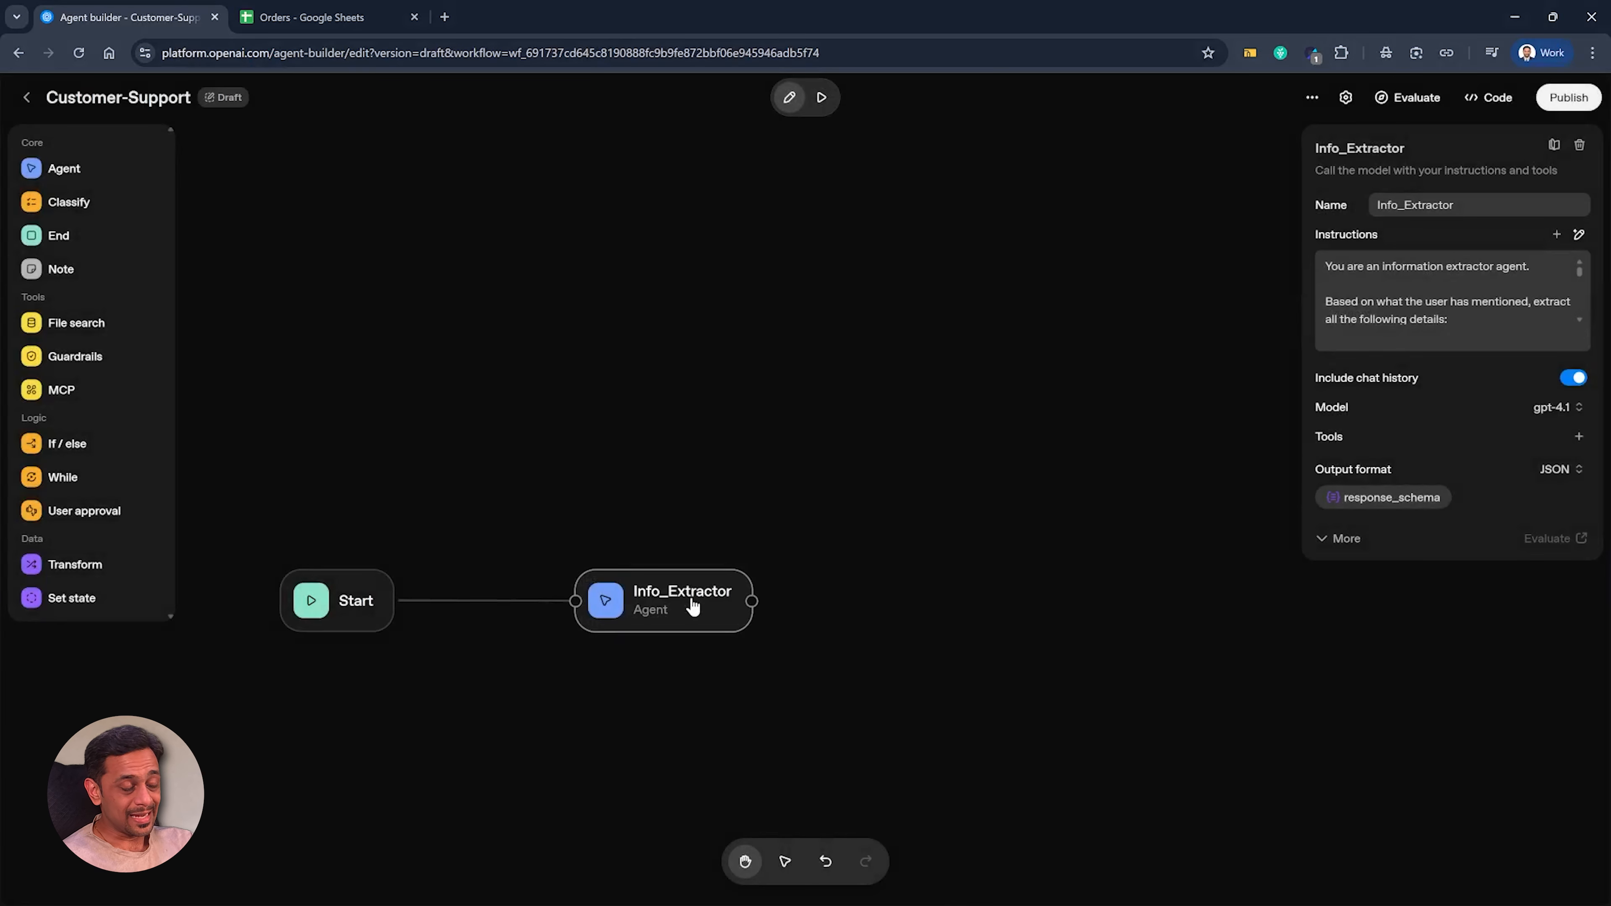
# Step: Preview the workflow, sending "I had ordered food." and answering the agent's question with "Rajasthan Rasoi is the hotel name"
pyautogui.click(821, 99)
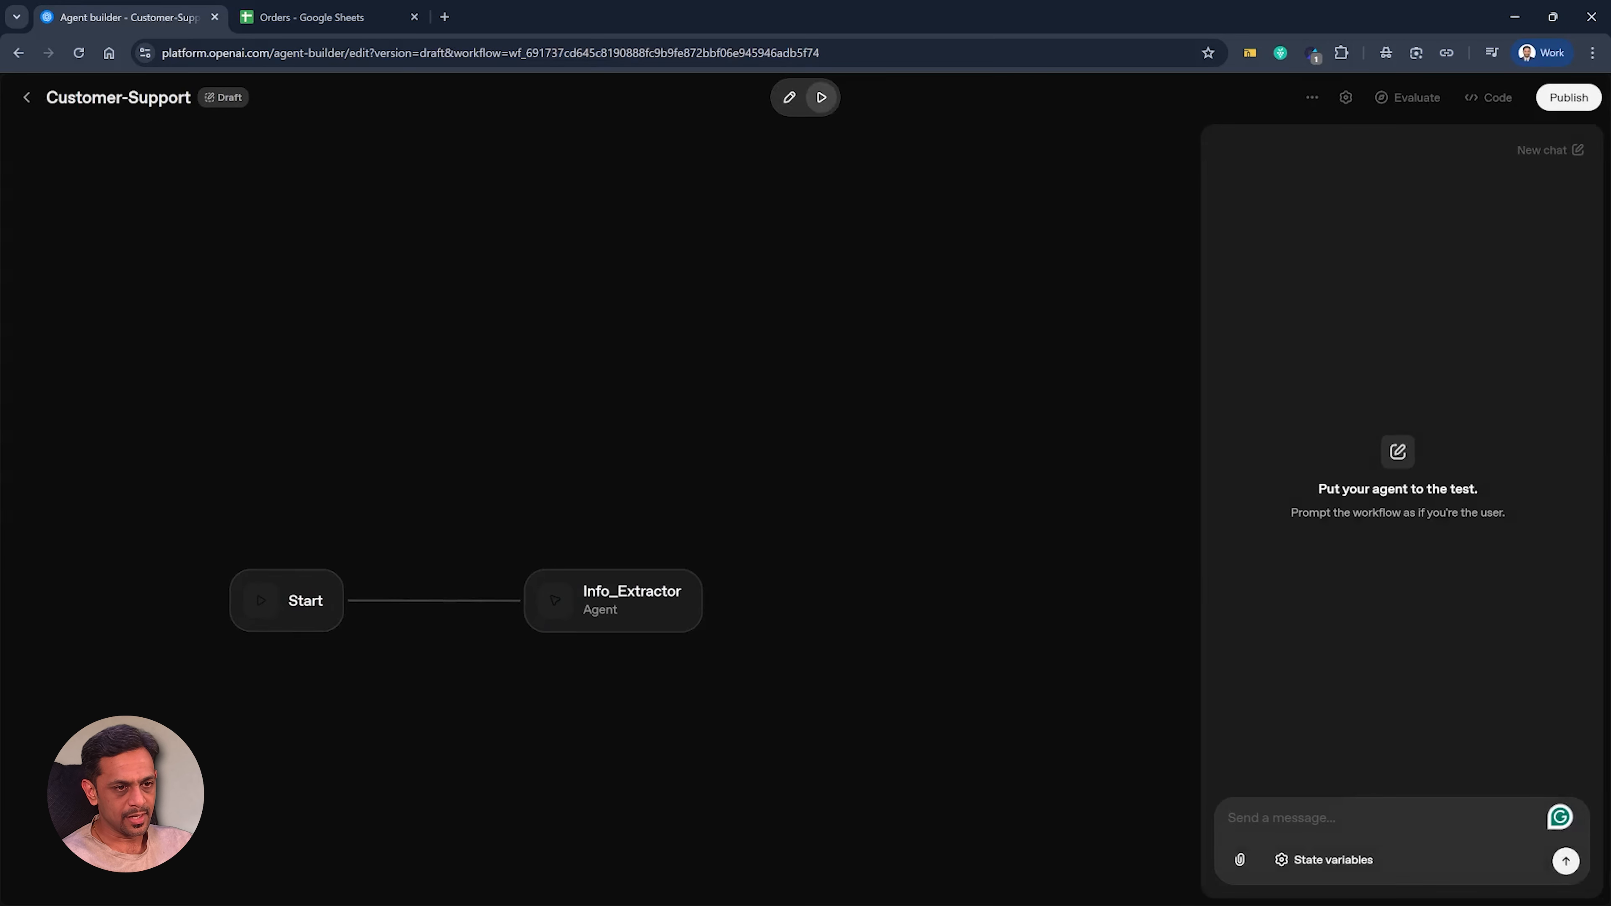
pyautogui.write('I had ordered food.')
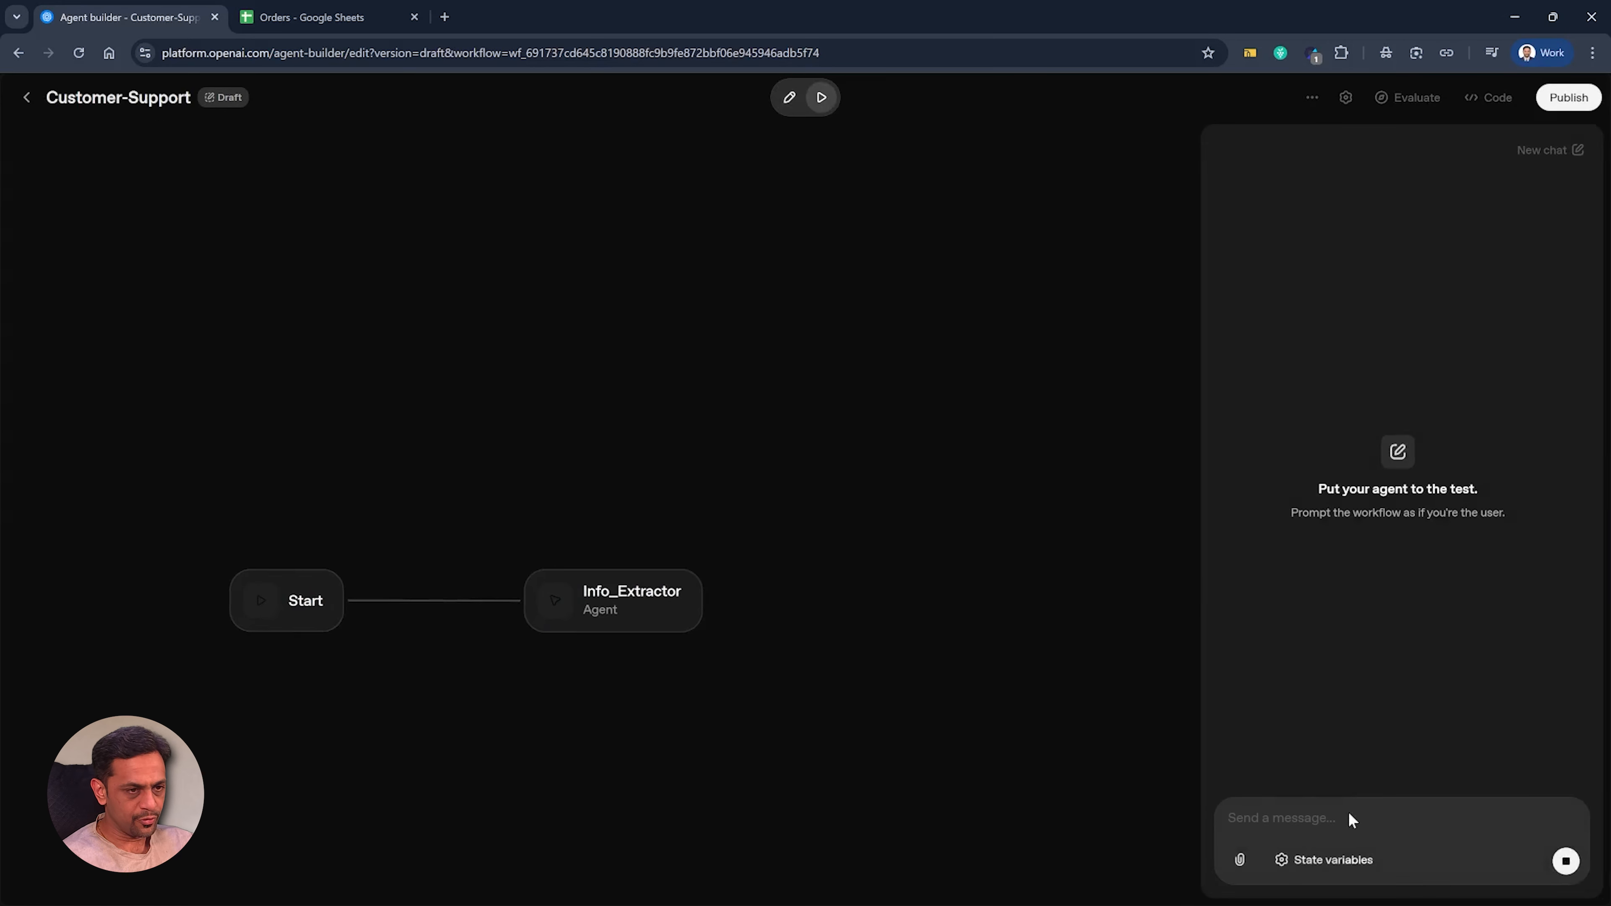
pyautogui.press('Return')
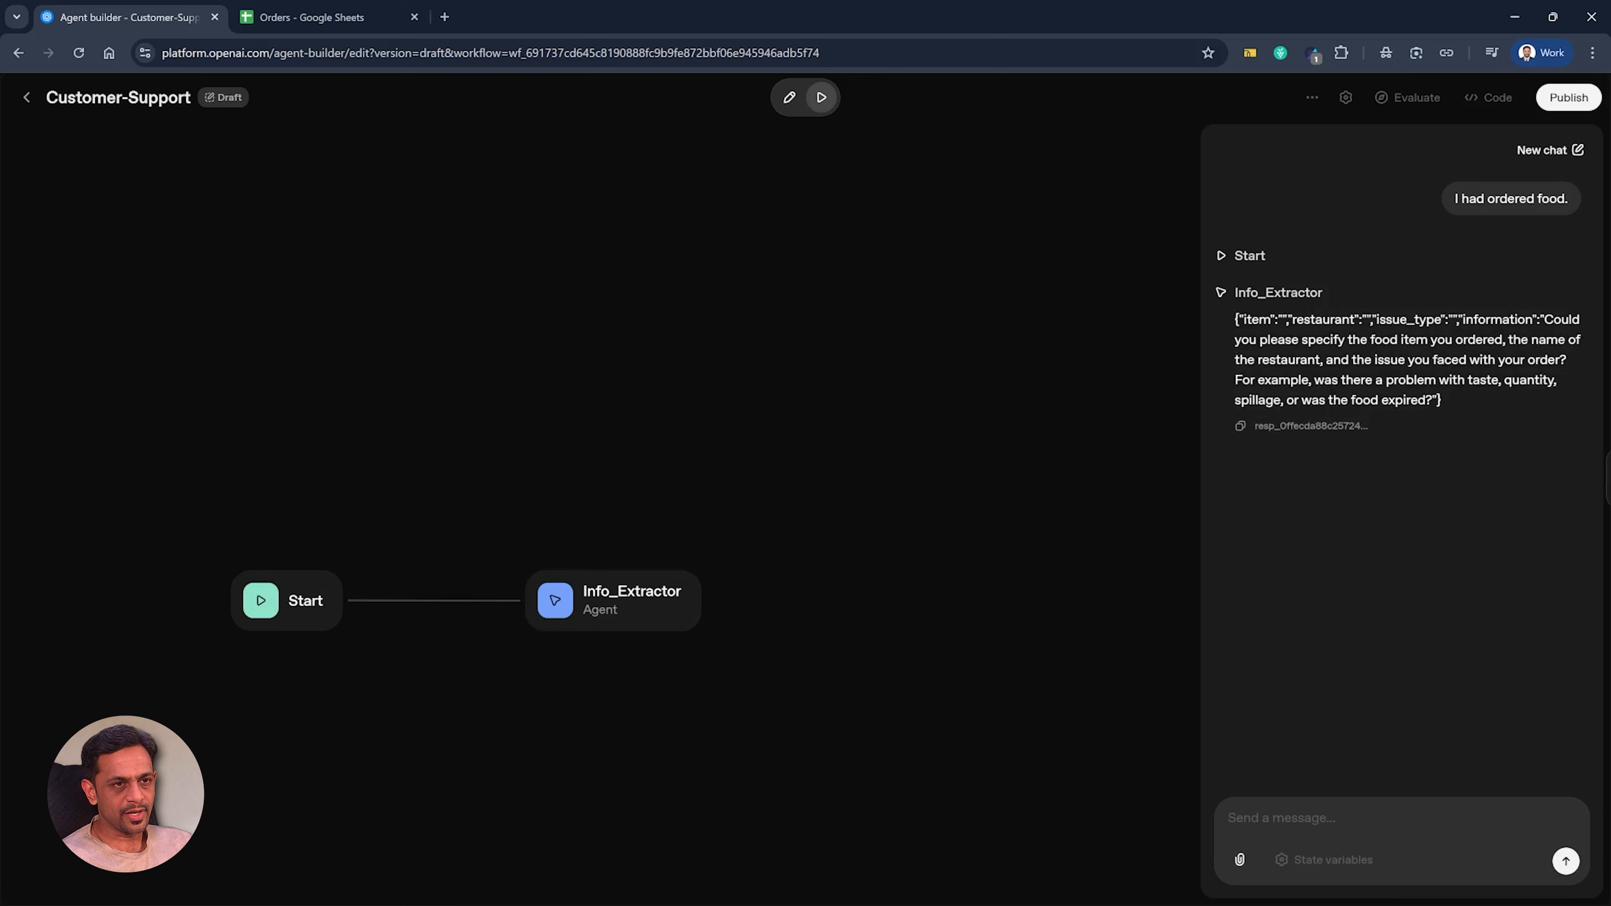
pyautogui.click(1281, 819)
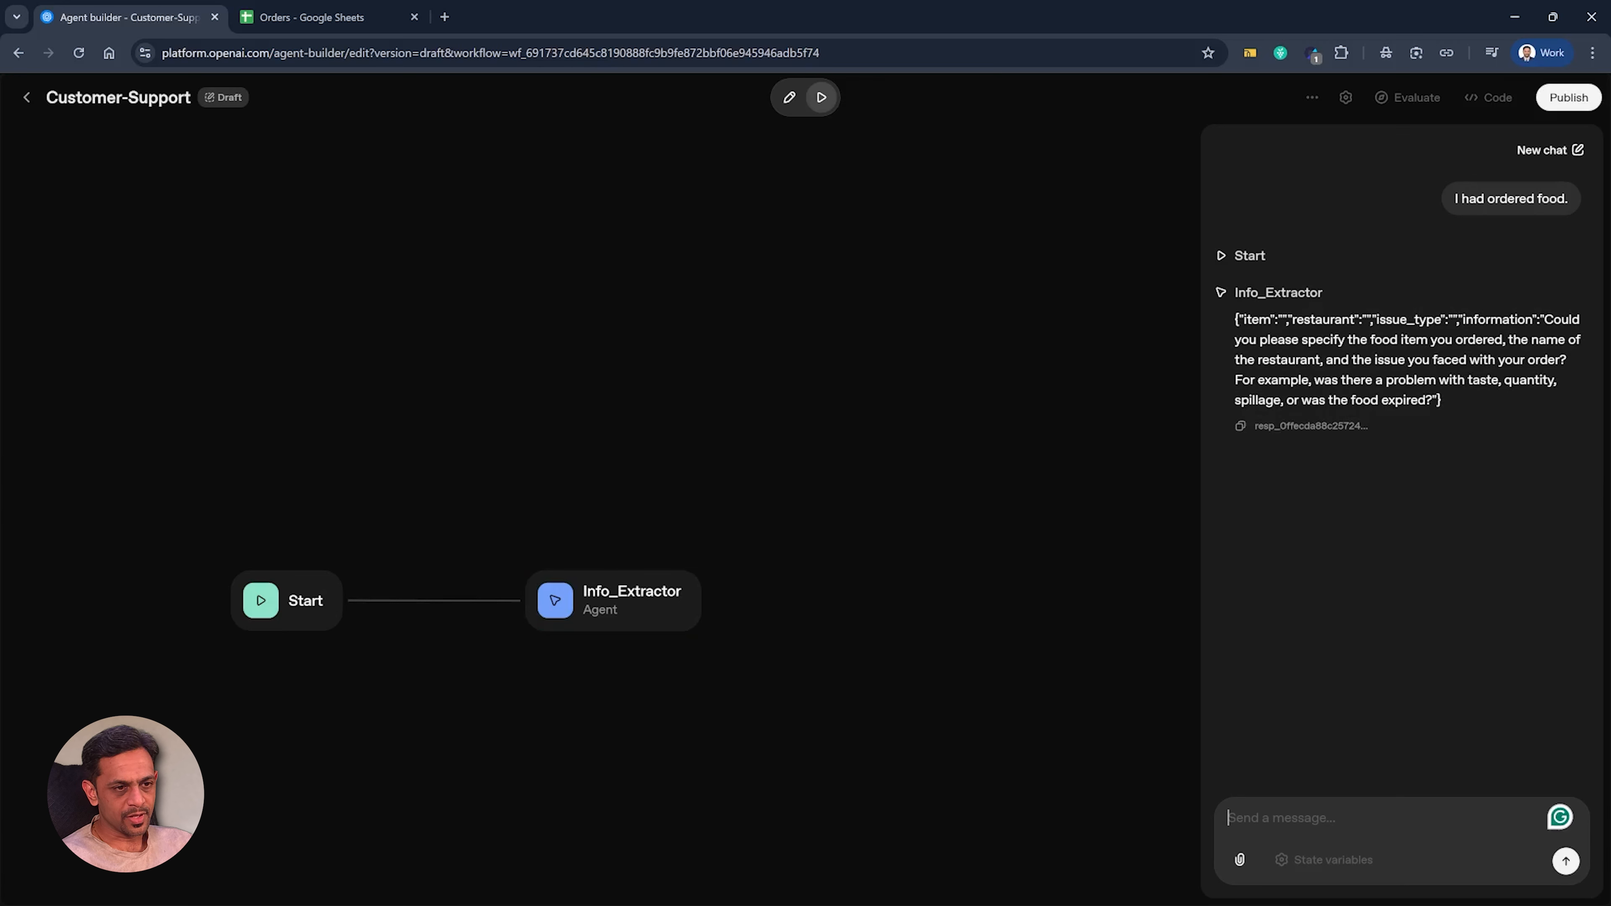
pyautogui.write('Rajasthan Rasoi')
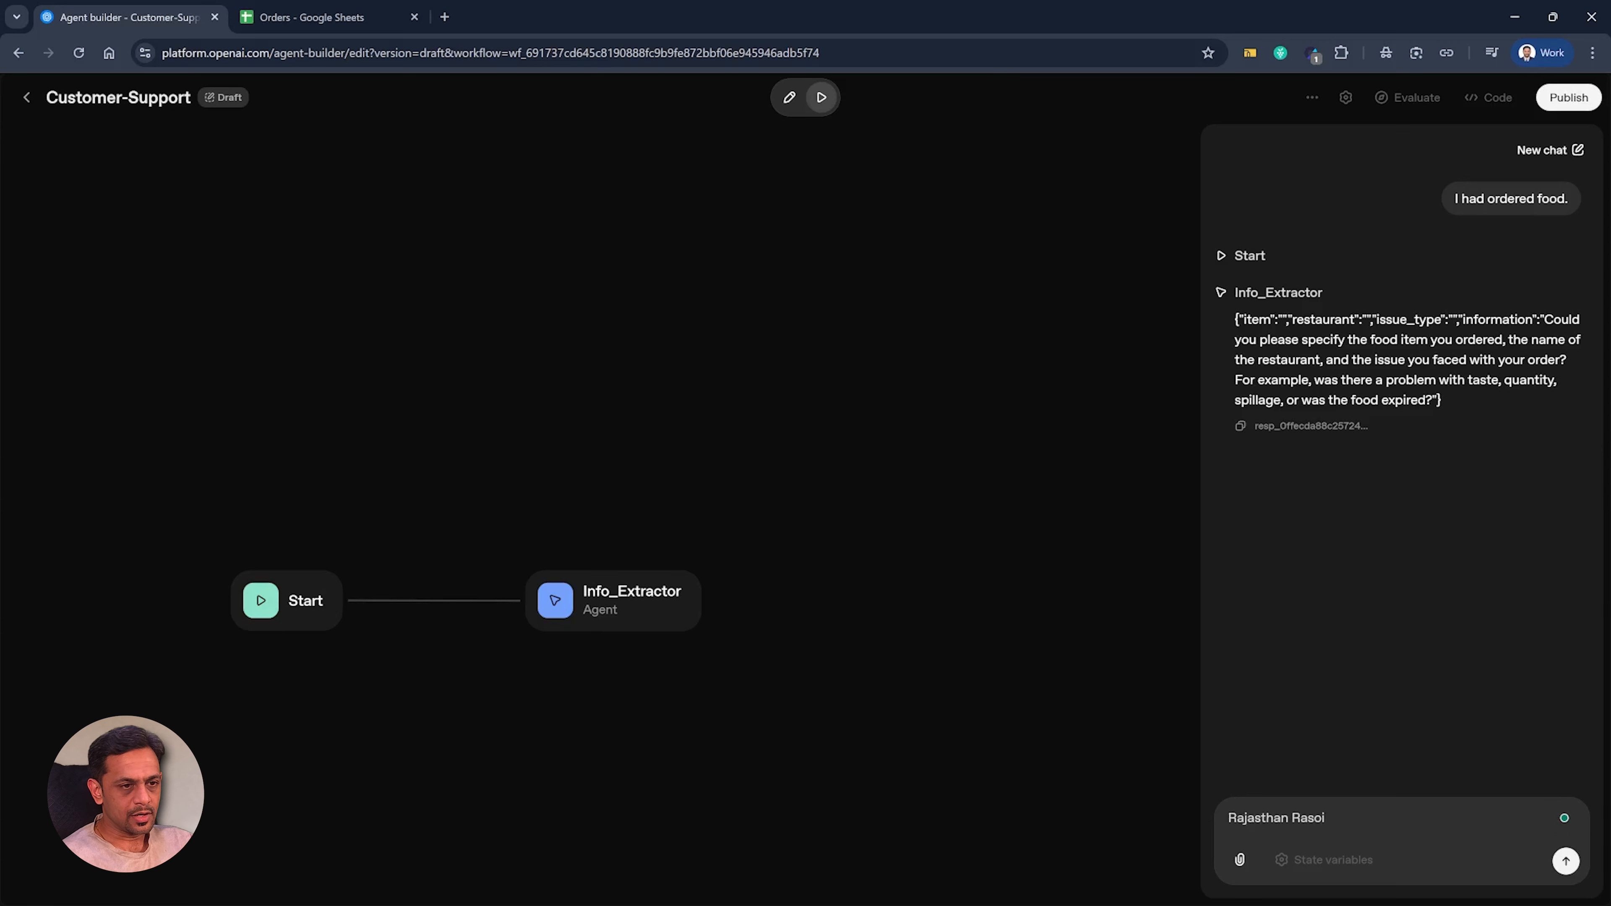
pyautogui.write(' is the hotel')
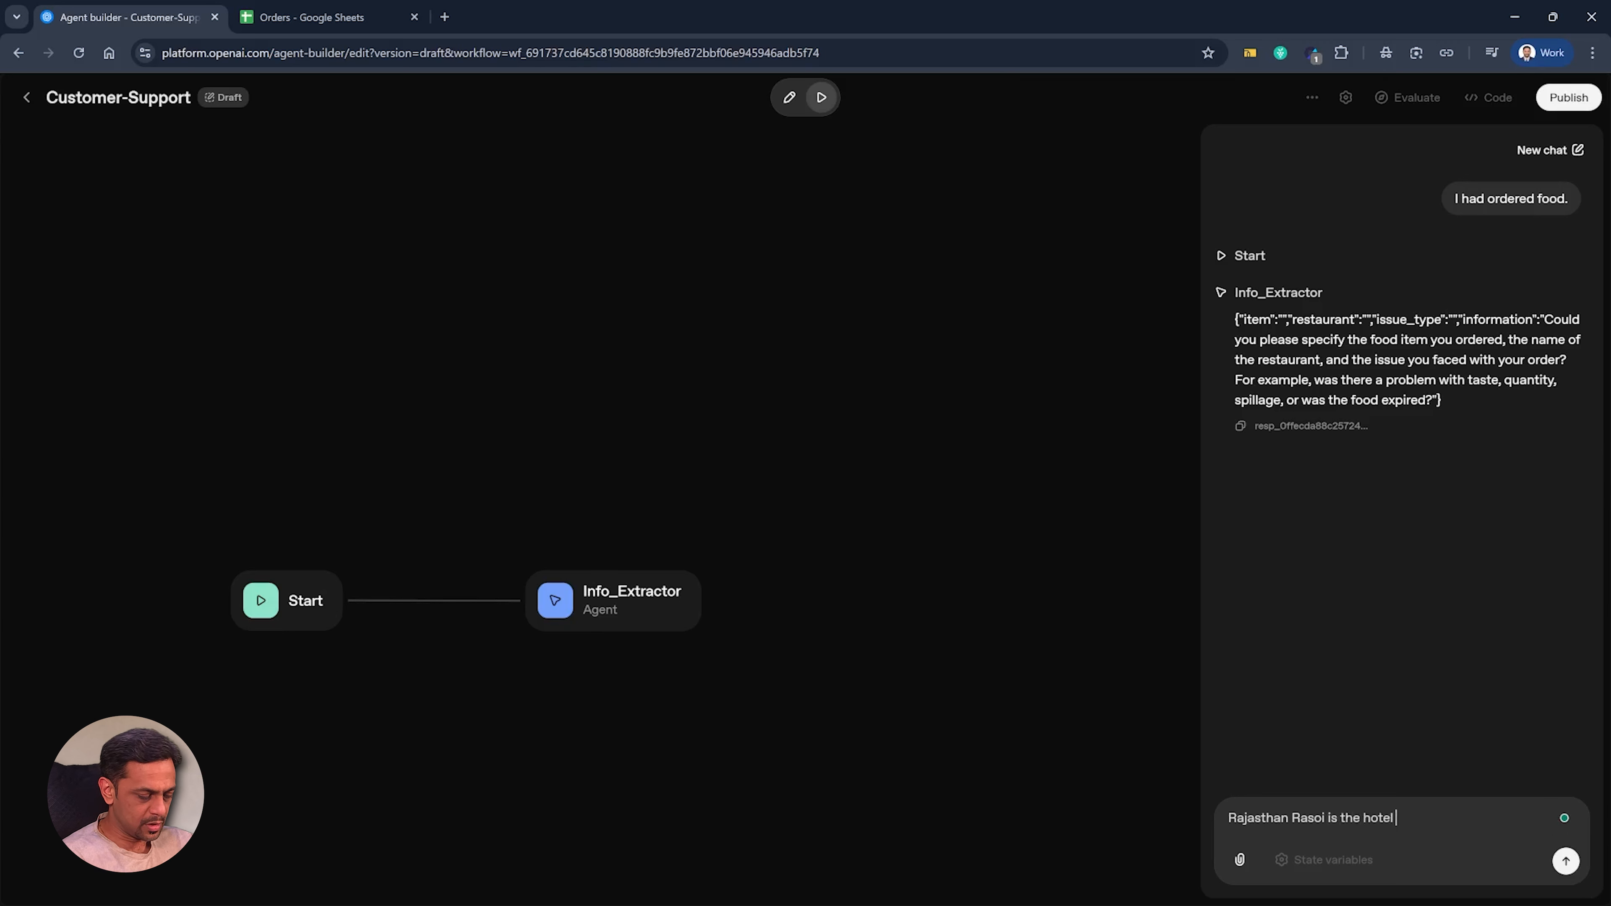
pyautogui.write(' name')
pyautogui.press('Return')
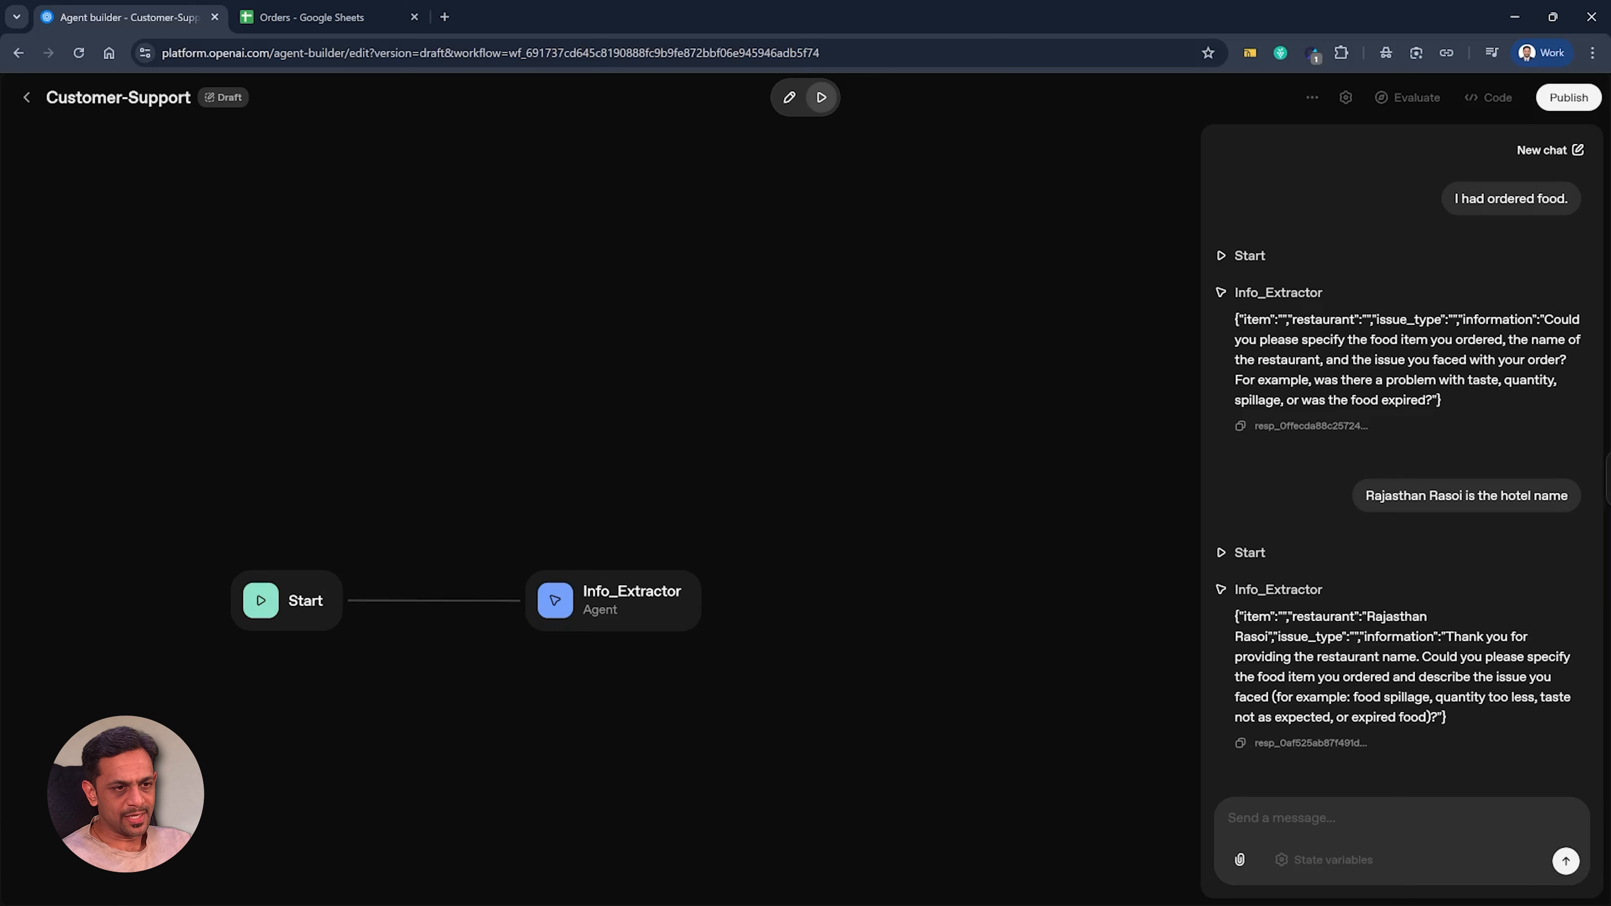
# Step: Answer the agent's follow-up questions in the test chat with "Paneer Butter Masala" for the food item and "Smelt bad" for the issue
pyautogui.click(1230, 818)
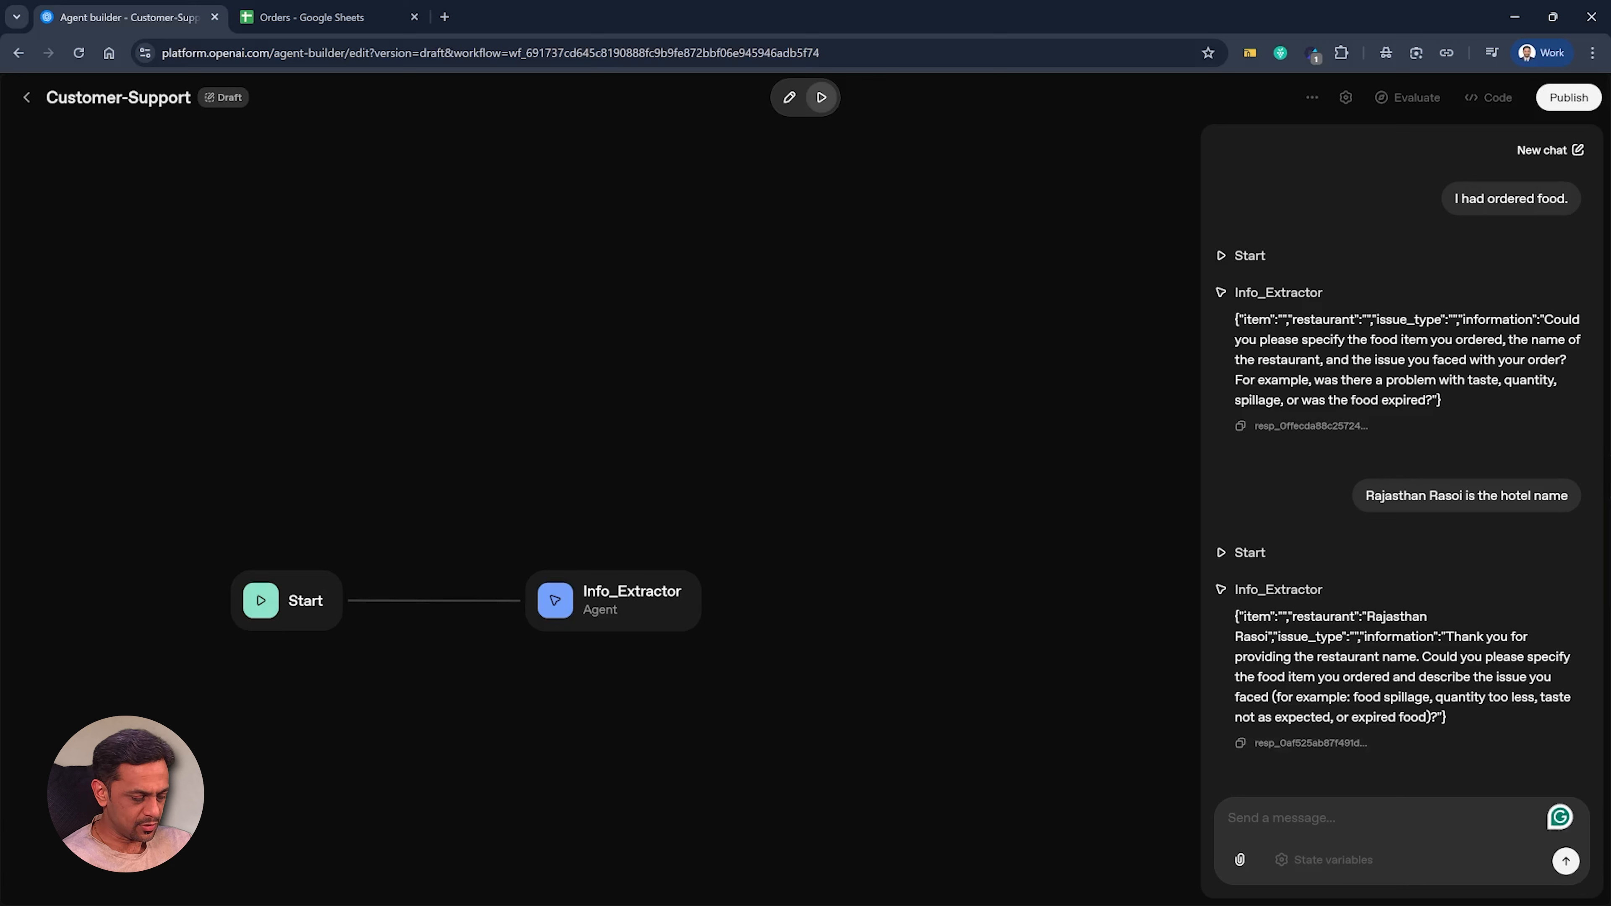
pyautogui.write('Paneer Butter Mas')
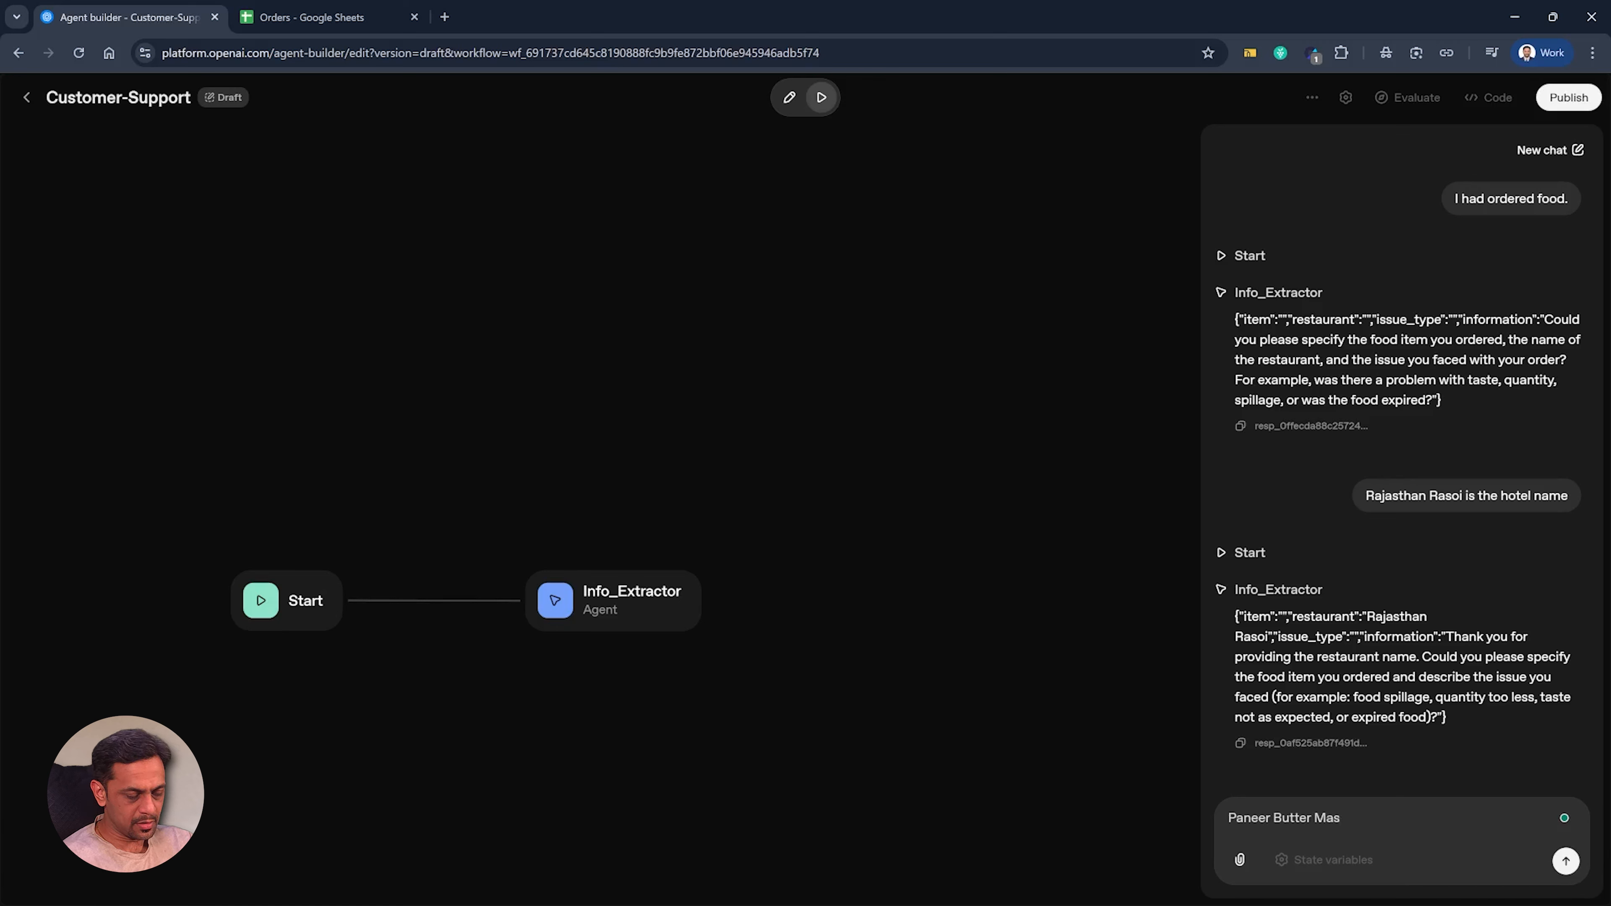
pyautogui.press('Return')
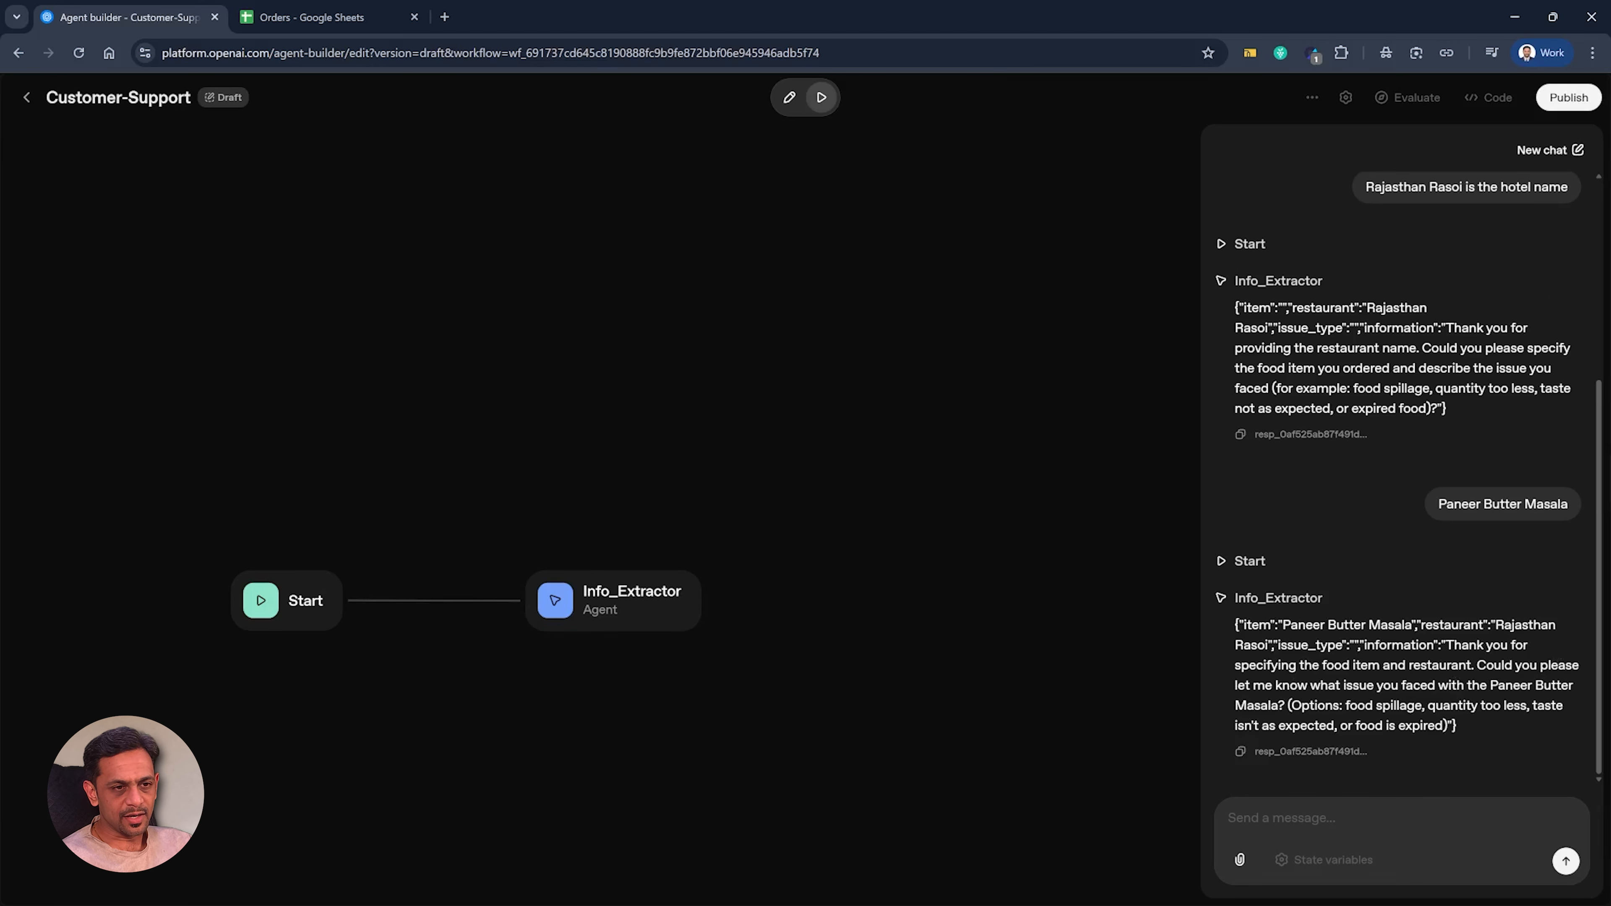
pyautogui.click(1282, 818)
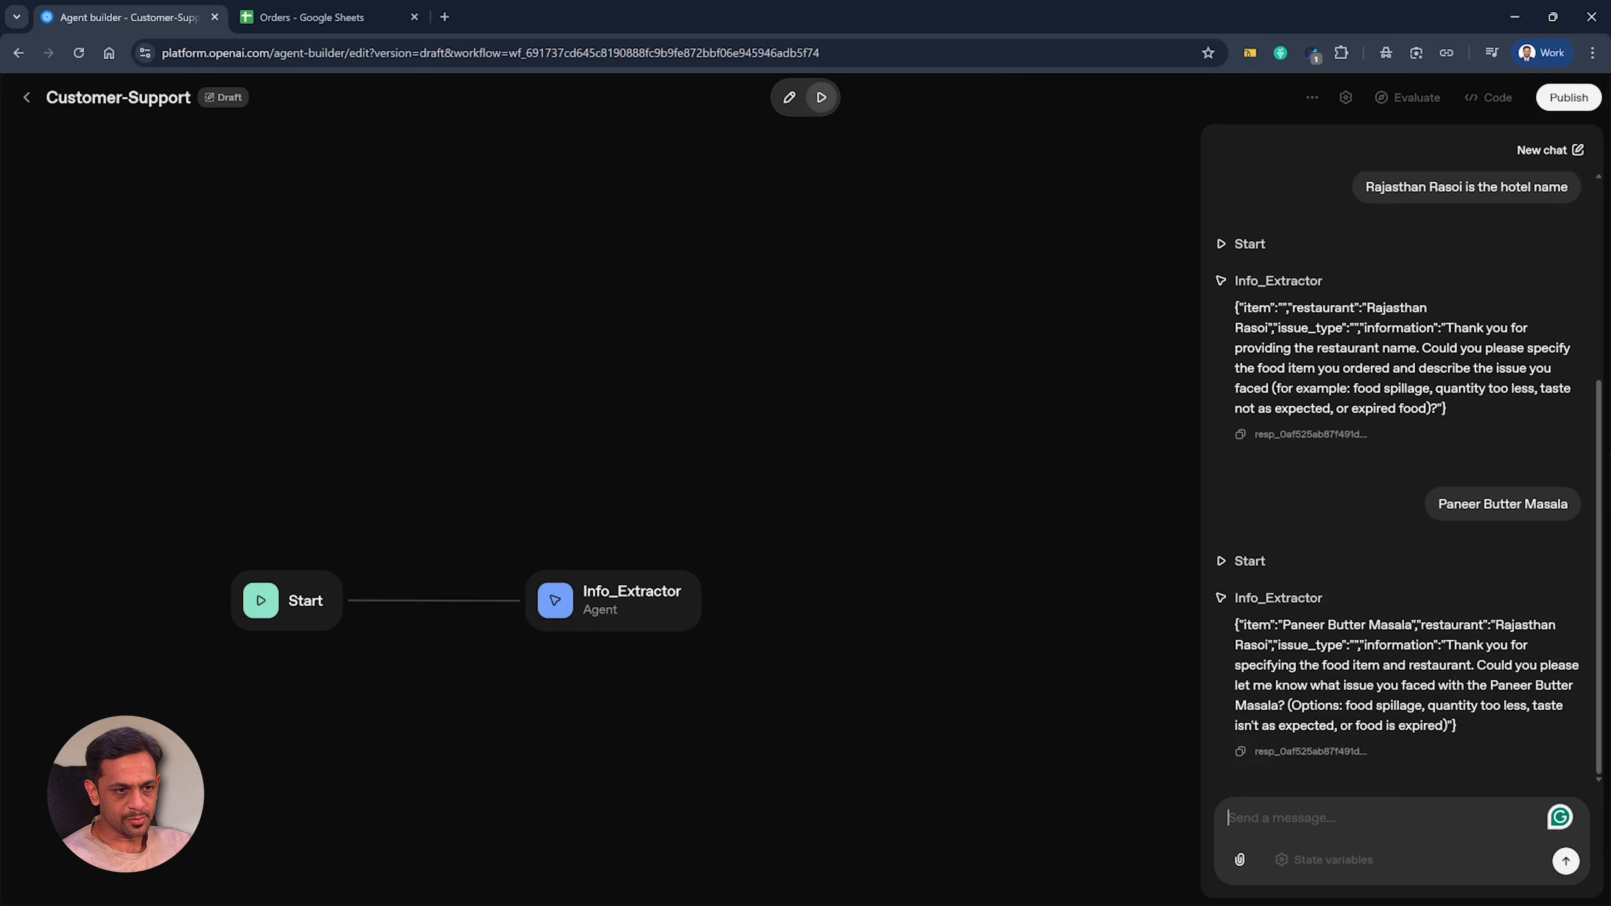
pyautogui.write('Smelle')
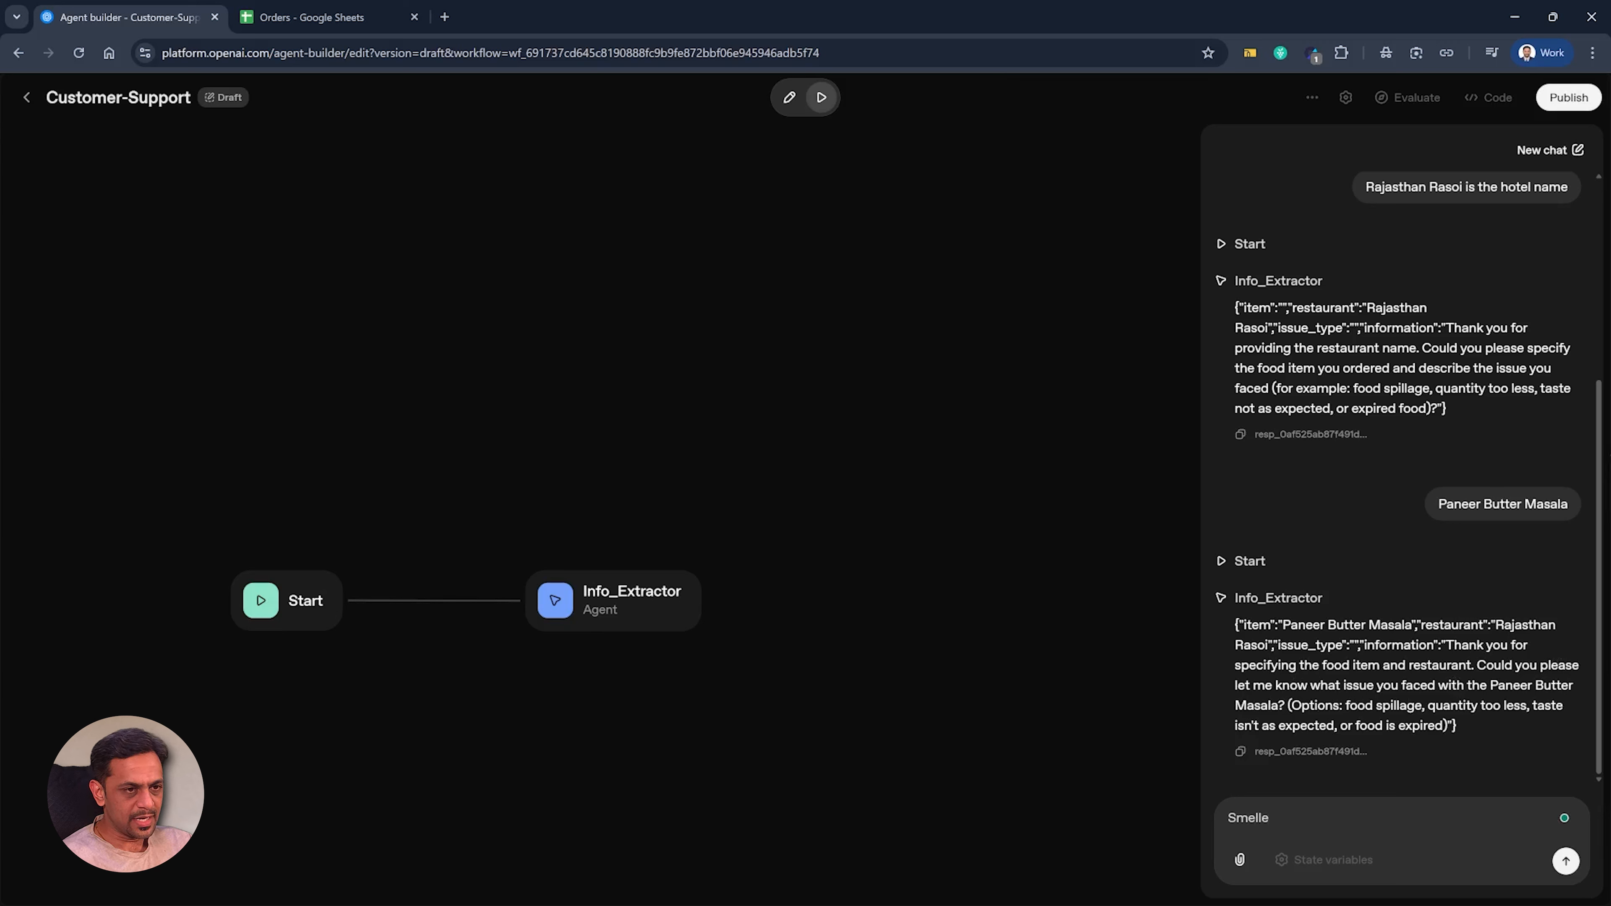
pyautogui.press('BackSpace')
pyautogui.press('BackSpace')
pyautogui.write('t bad')
pyautogui.press('Return')
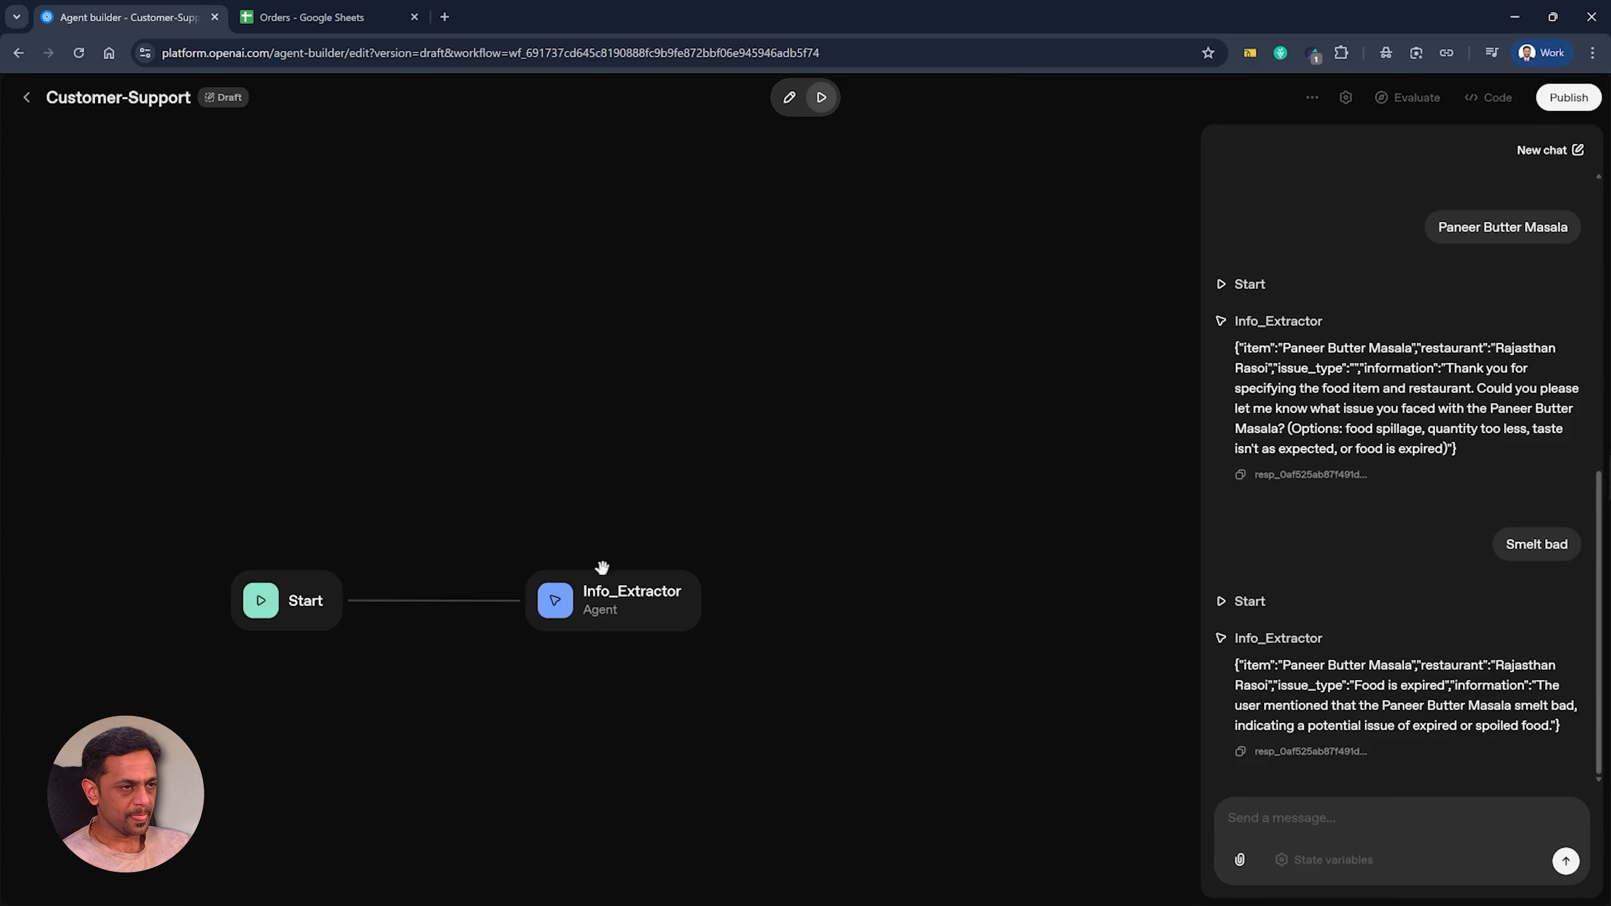
# Step: Return to editing the workflow and connect a new Set state node to the output of Info_Extractor
pyautogui.click(611, 603)
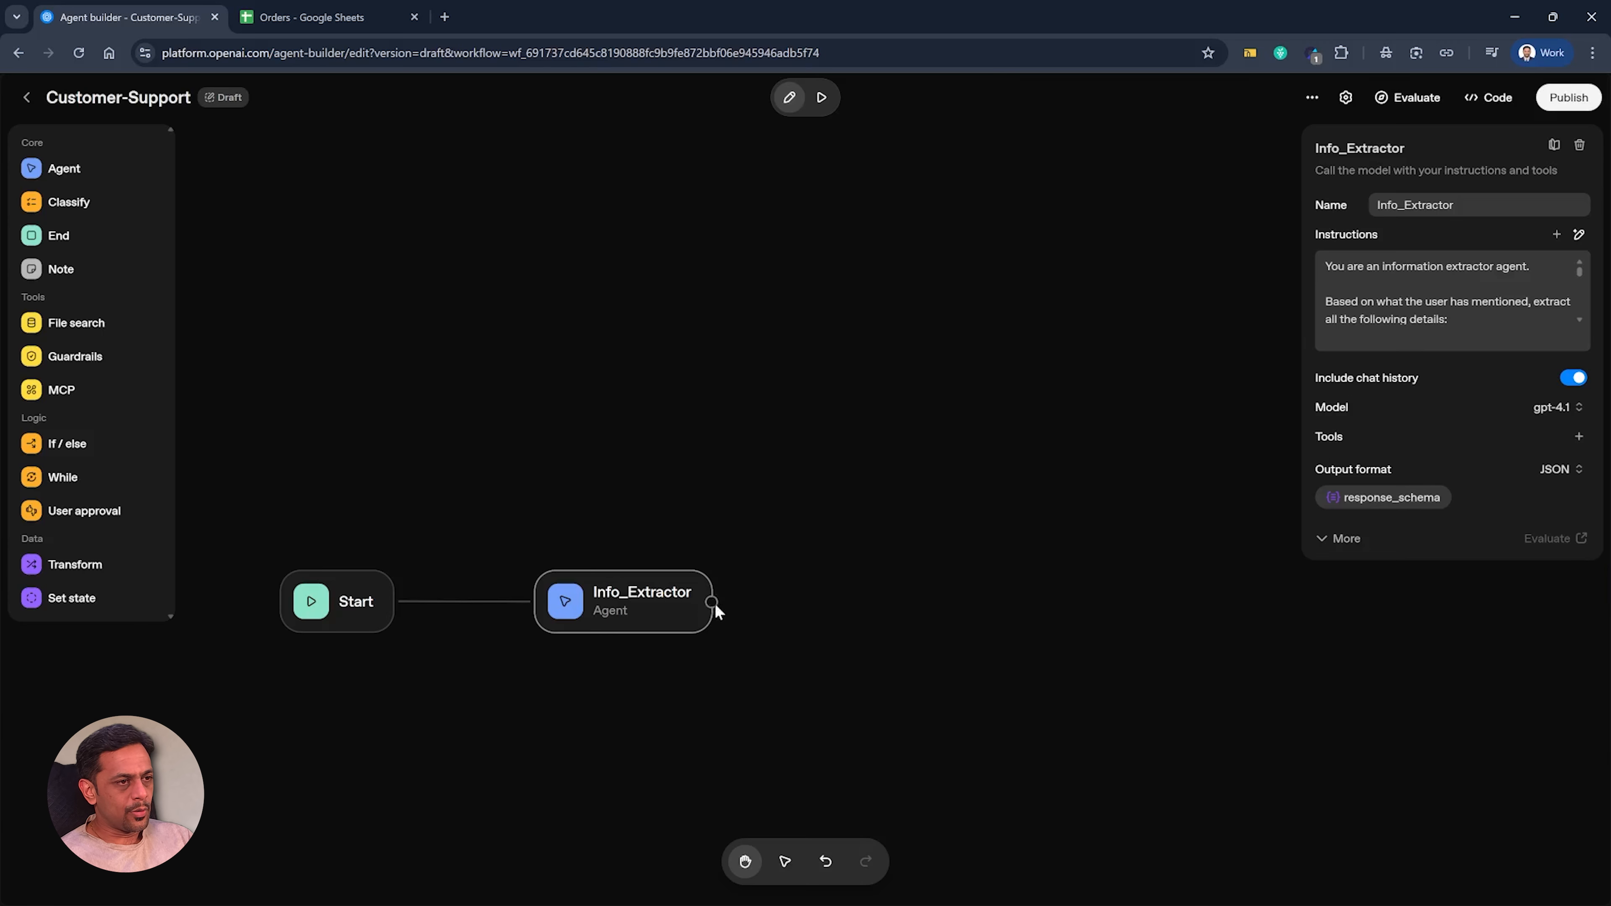
pyautogui.moveTo(711, 603); pyautogui.dragTo(875, 597)
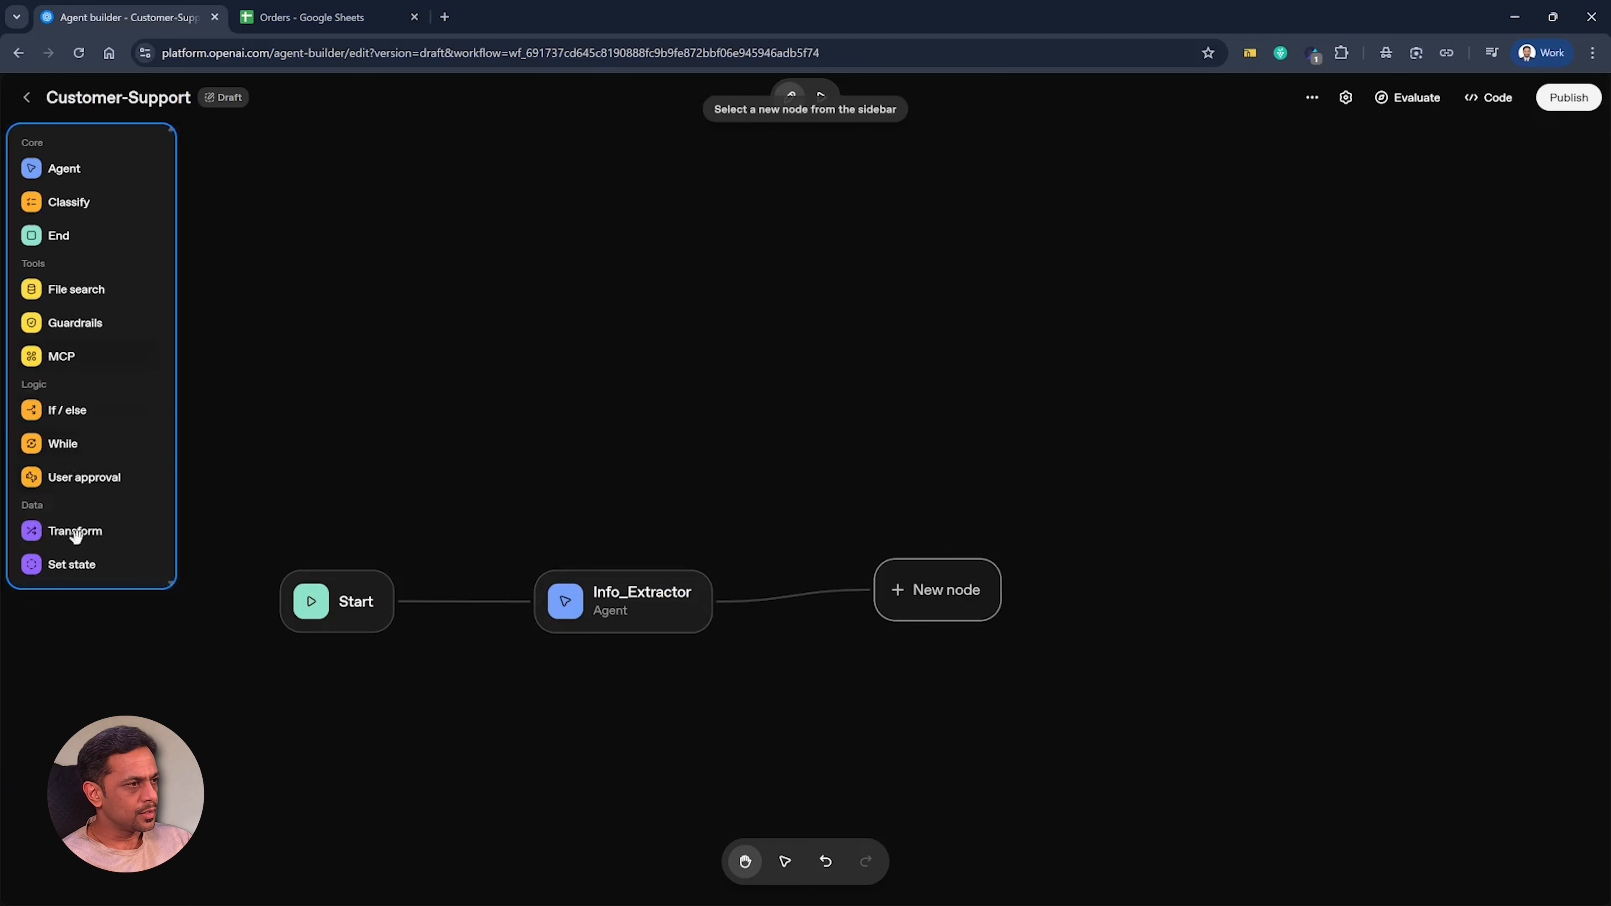
pyautogui.click(80, 566)
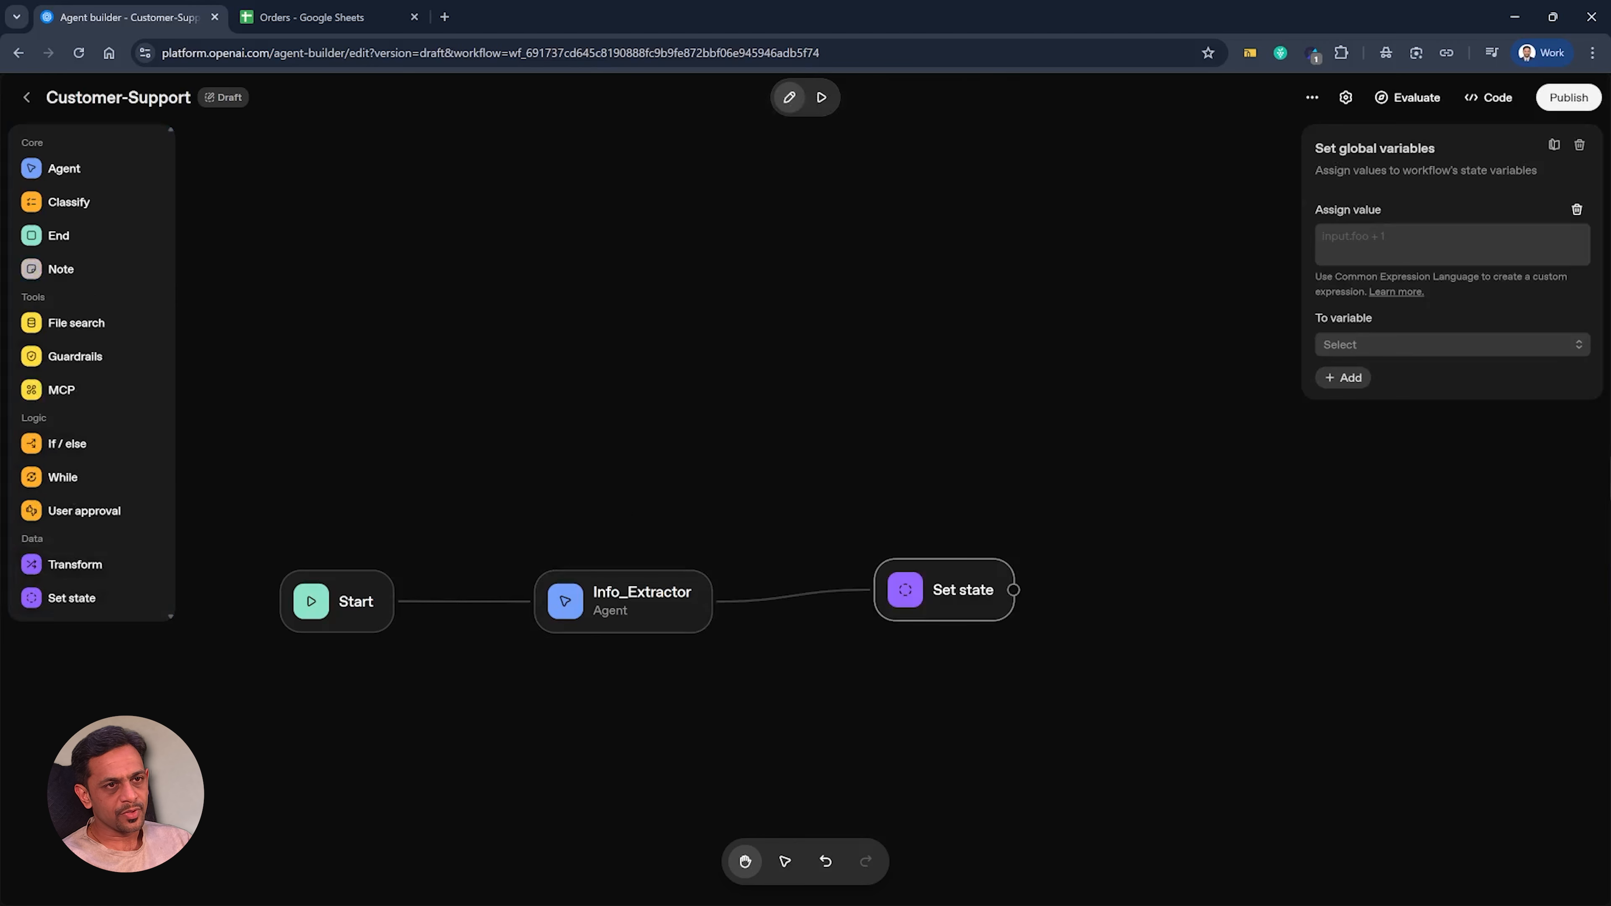
# Step: In the Set state node, assign input.output_parsed.item from Info_Extractor to the state variable item
pyautogui.click(1356, 346)
pyautogui.click(1374, 381)
pyautogui.click(1428, 244)
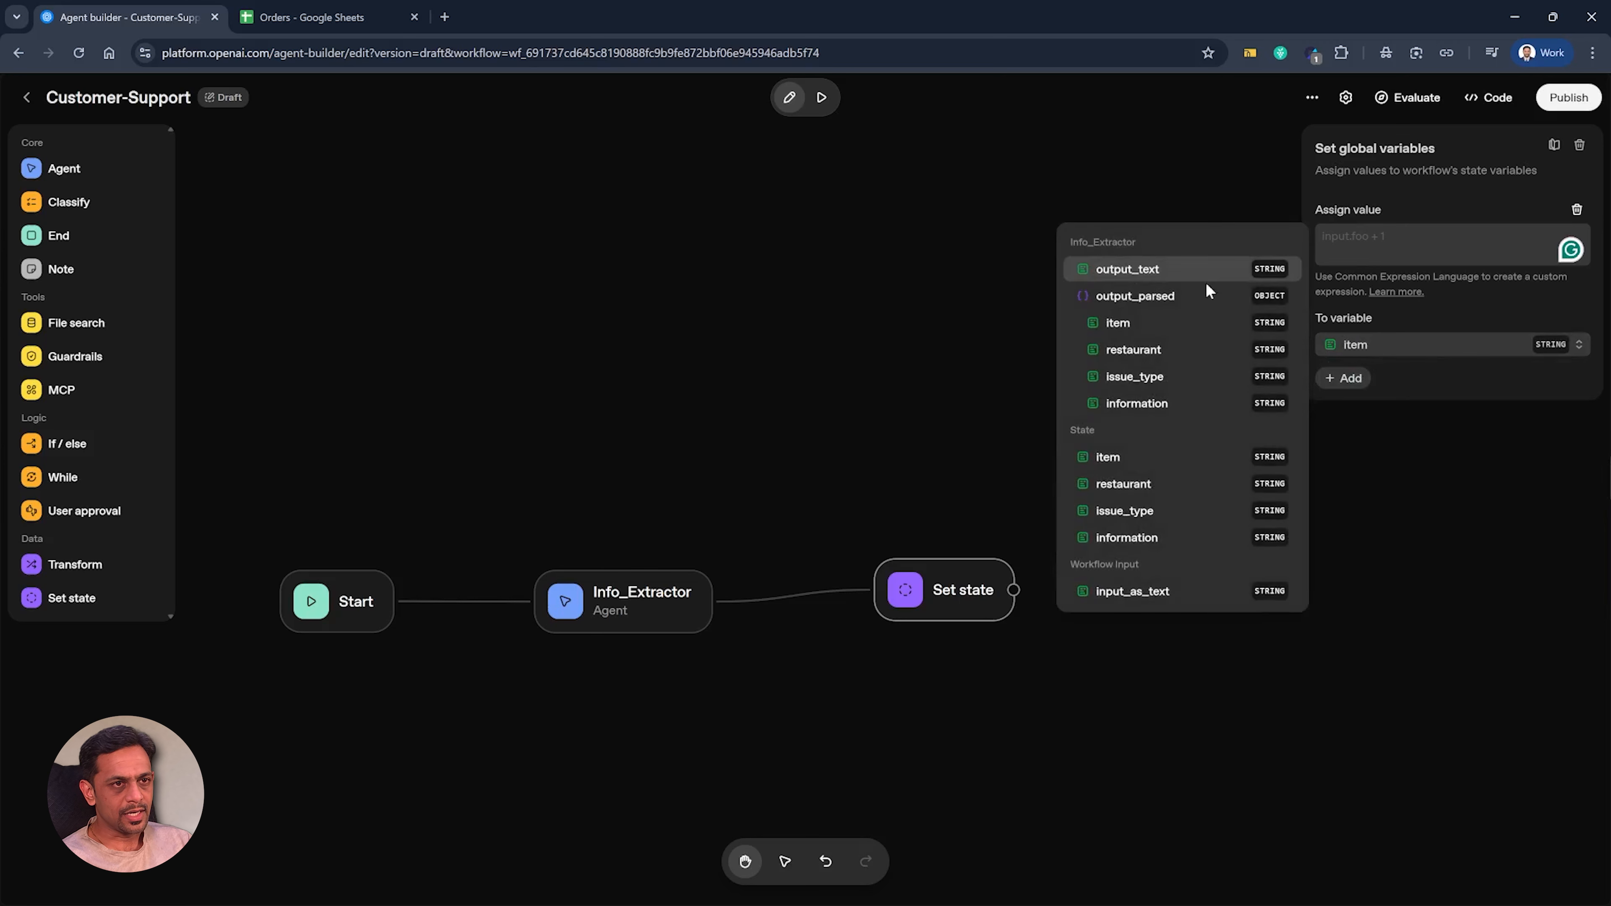
pyautogui.click(1123, 322)
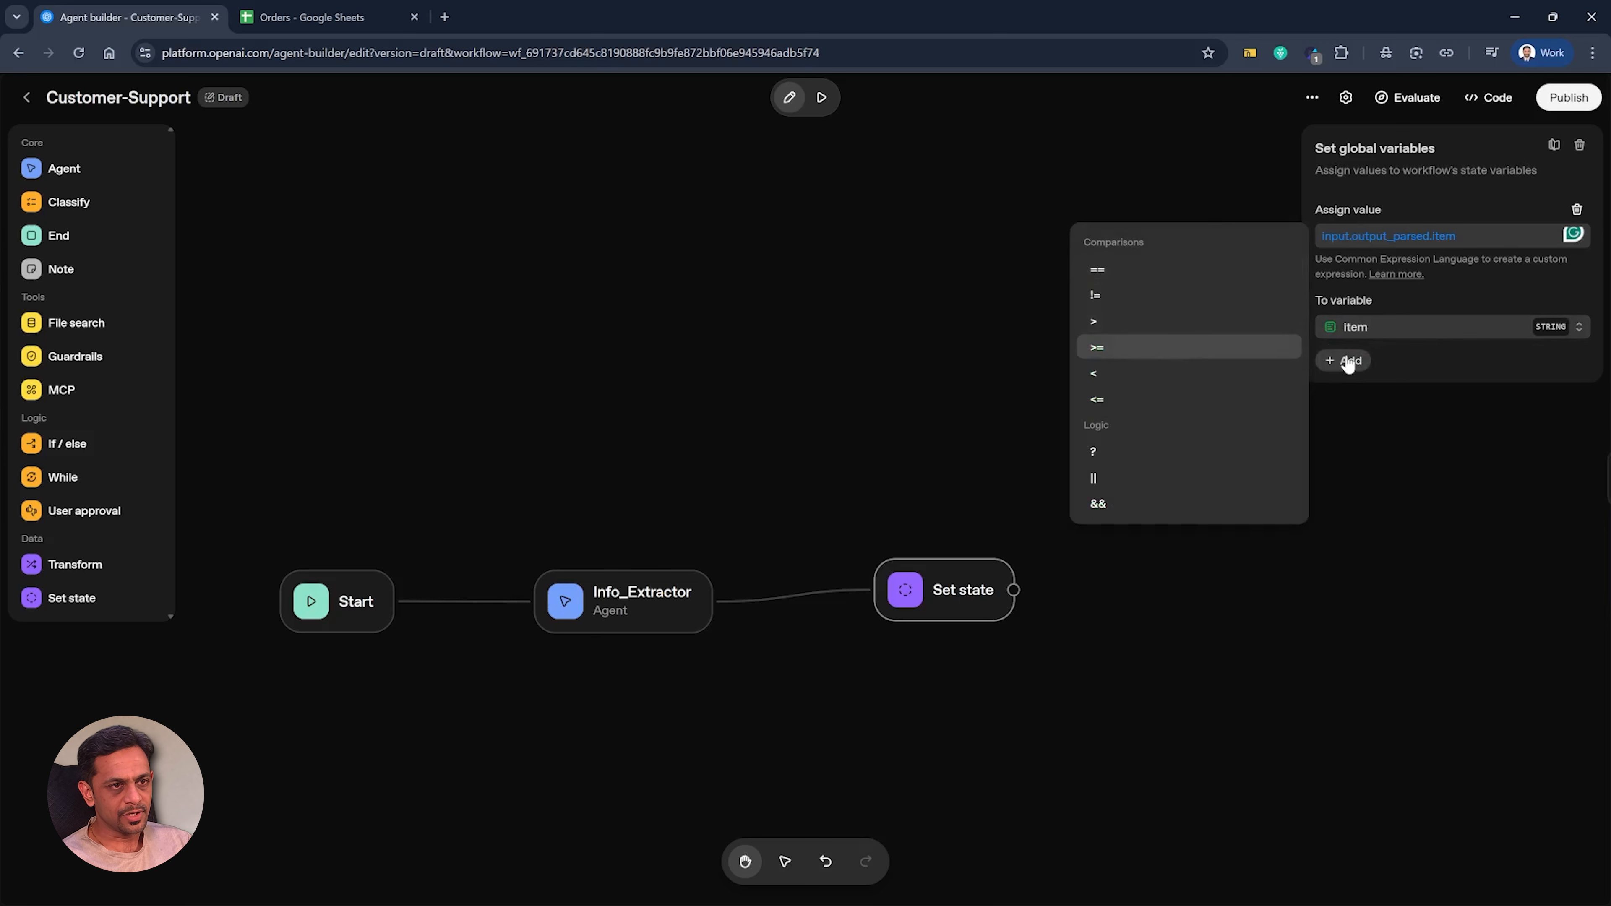
# Step: Add a second assignment that stores input.output_parsed.restaurant in the state variable restaurant
pyautogui.click(1349, 361)
pyautogui.click(1368, 526)
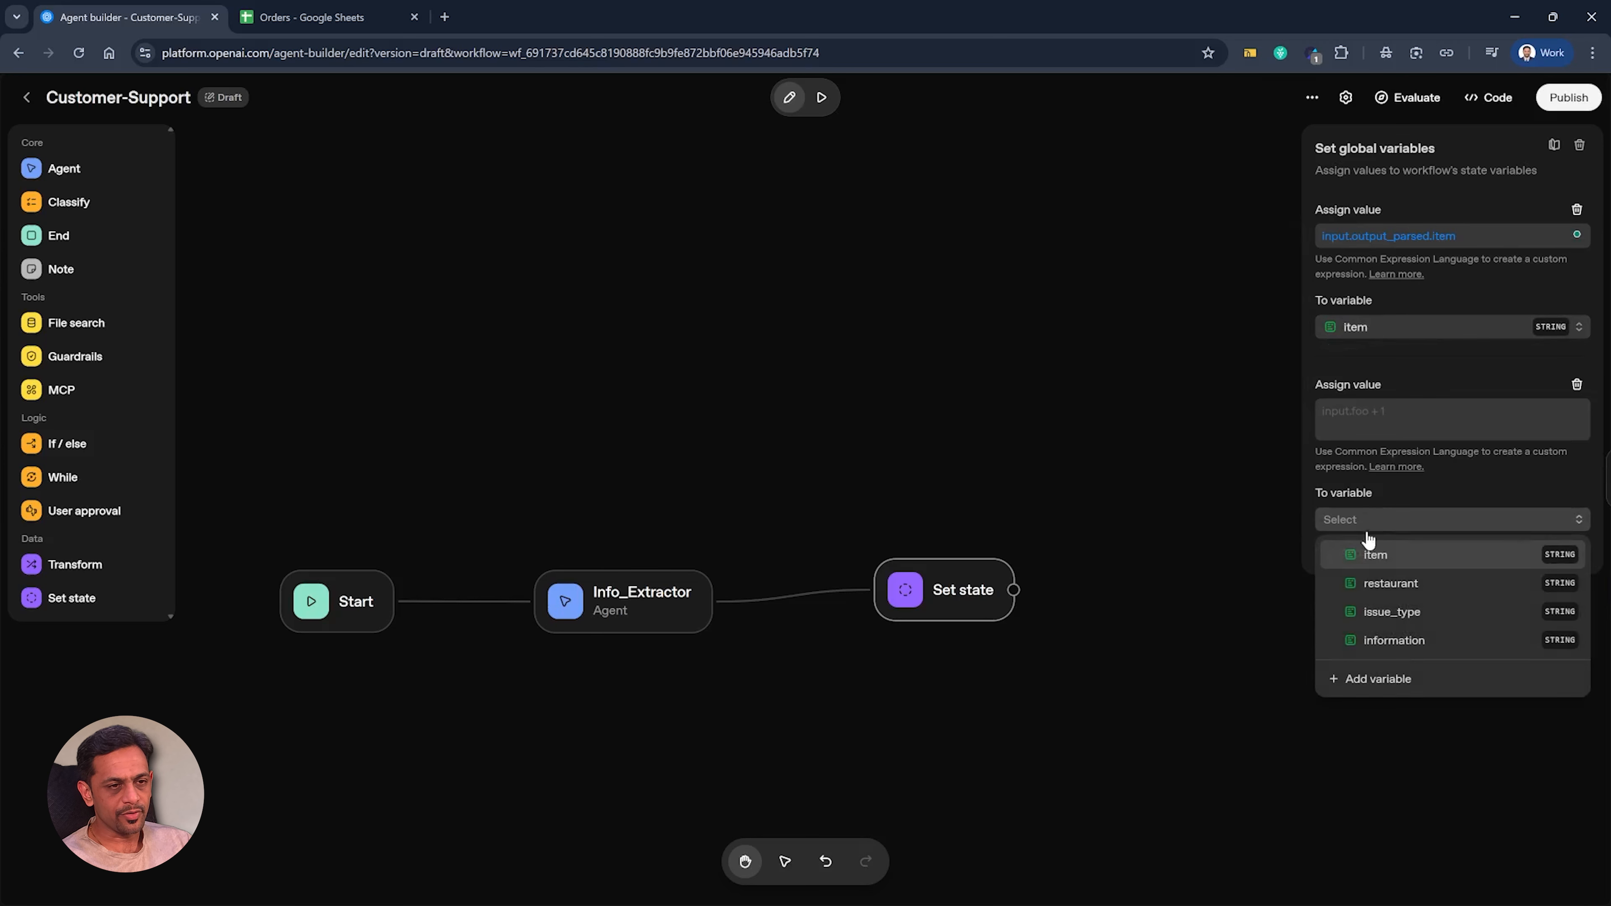
pyautogui.click(1384, 418)
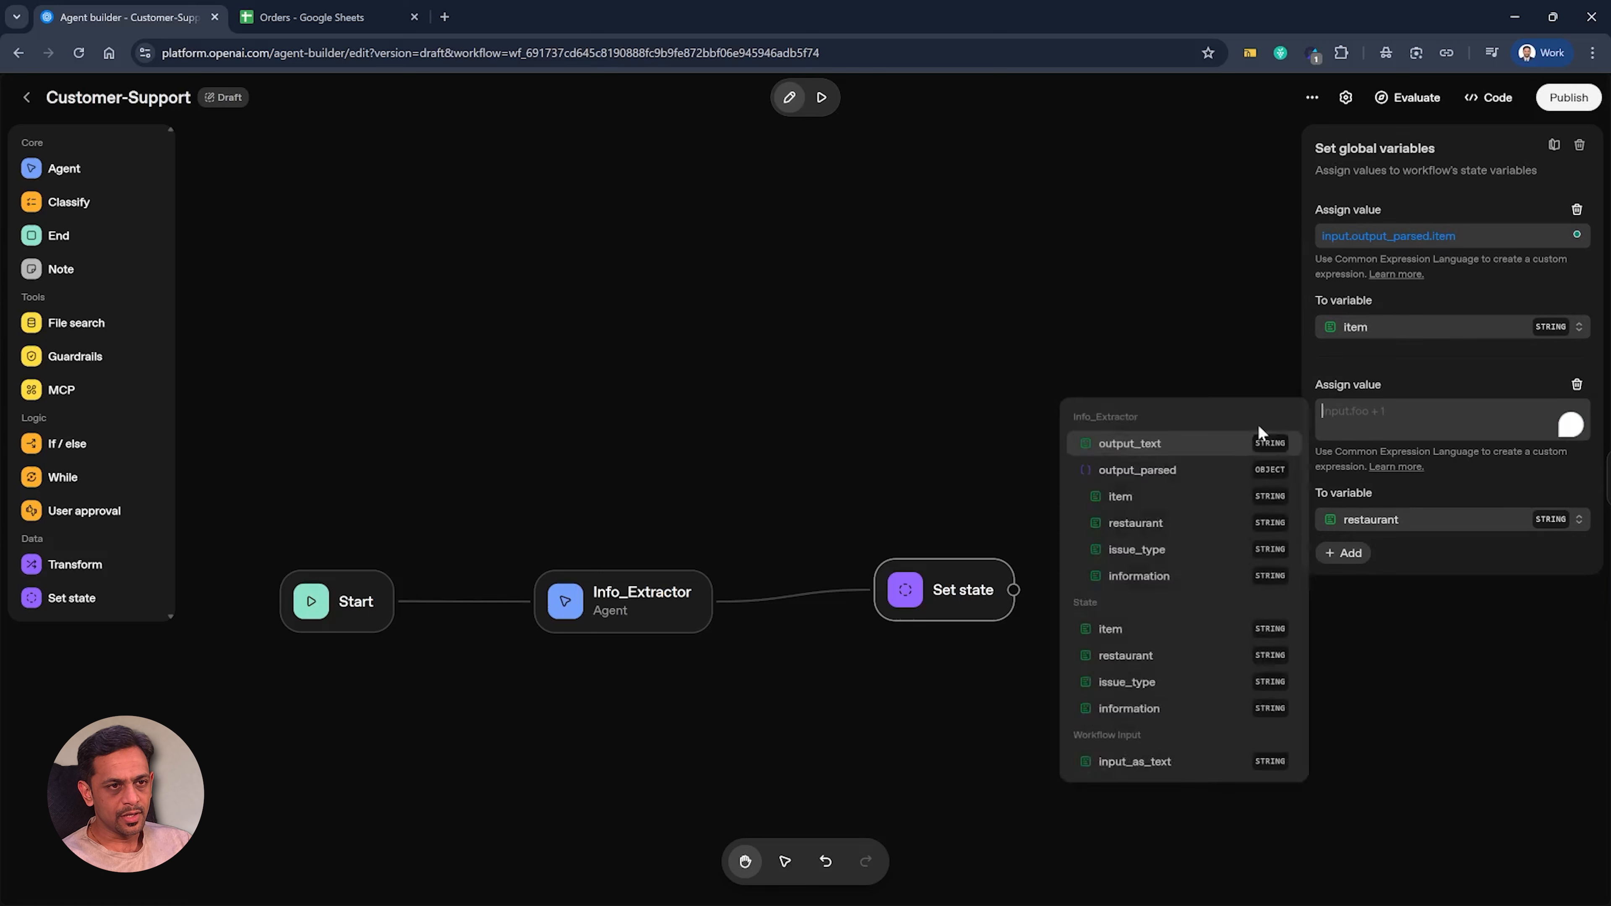
pyautogui.click(1133, 524)
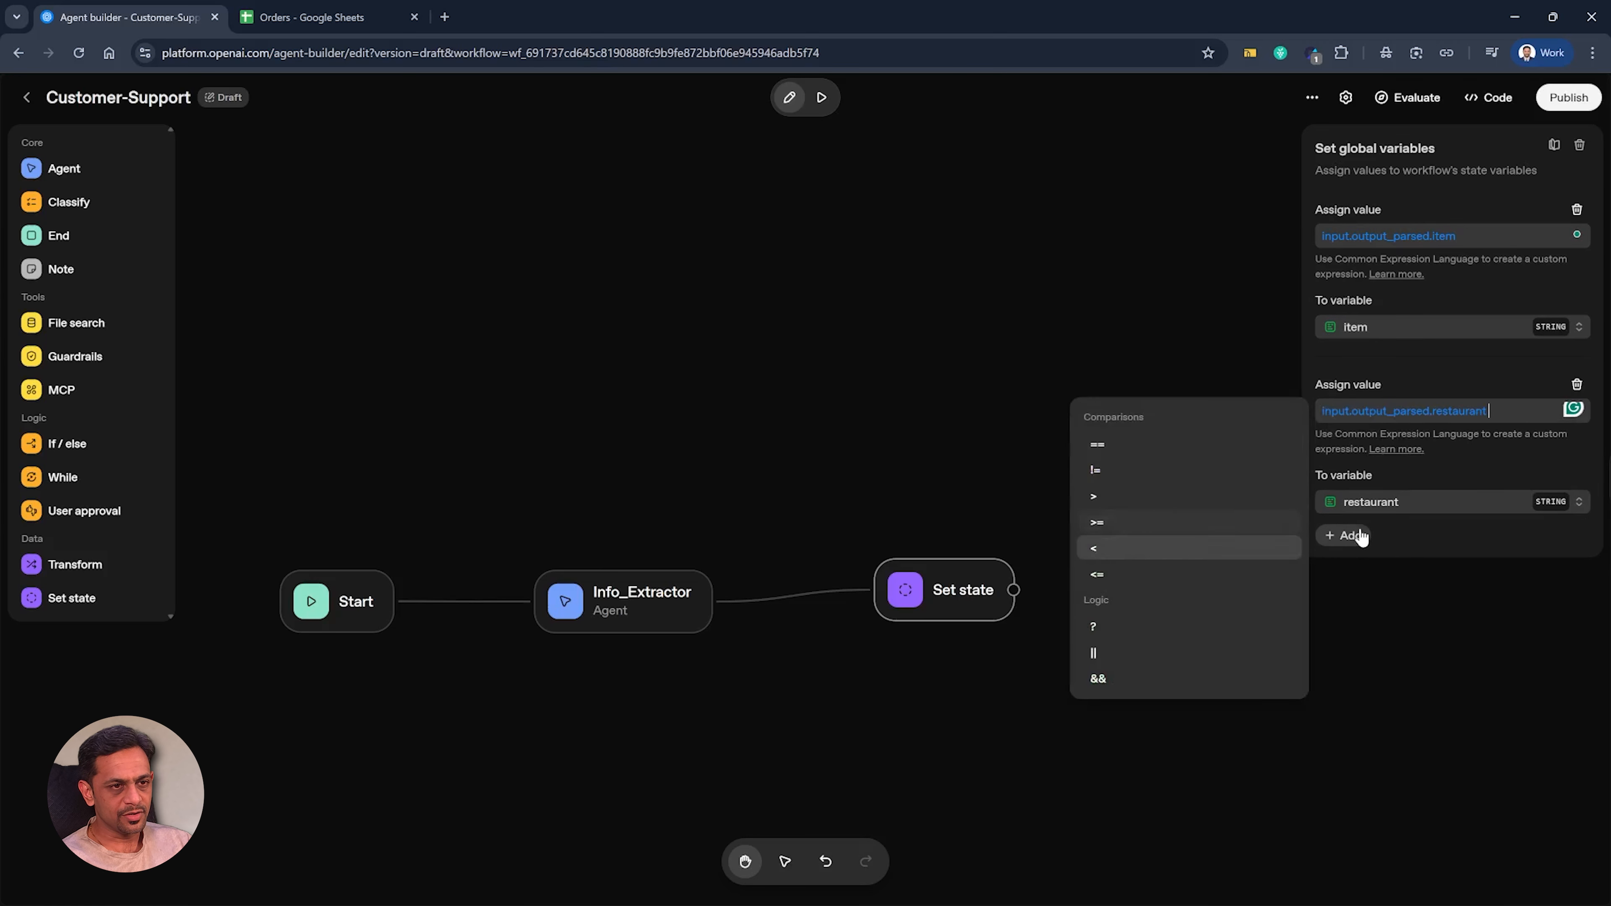
# Step: Add a third assignment that stores input.output_parsed.issue_type in the state variable issue_type
pyautogui.click(1362, 535)
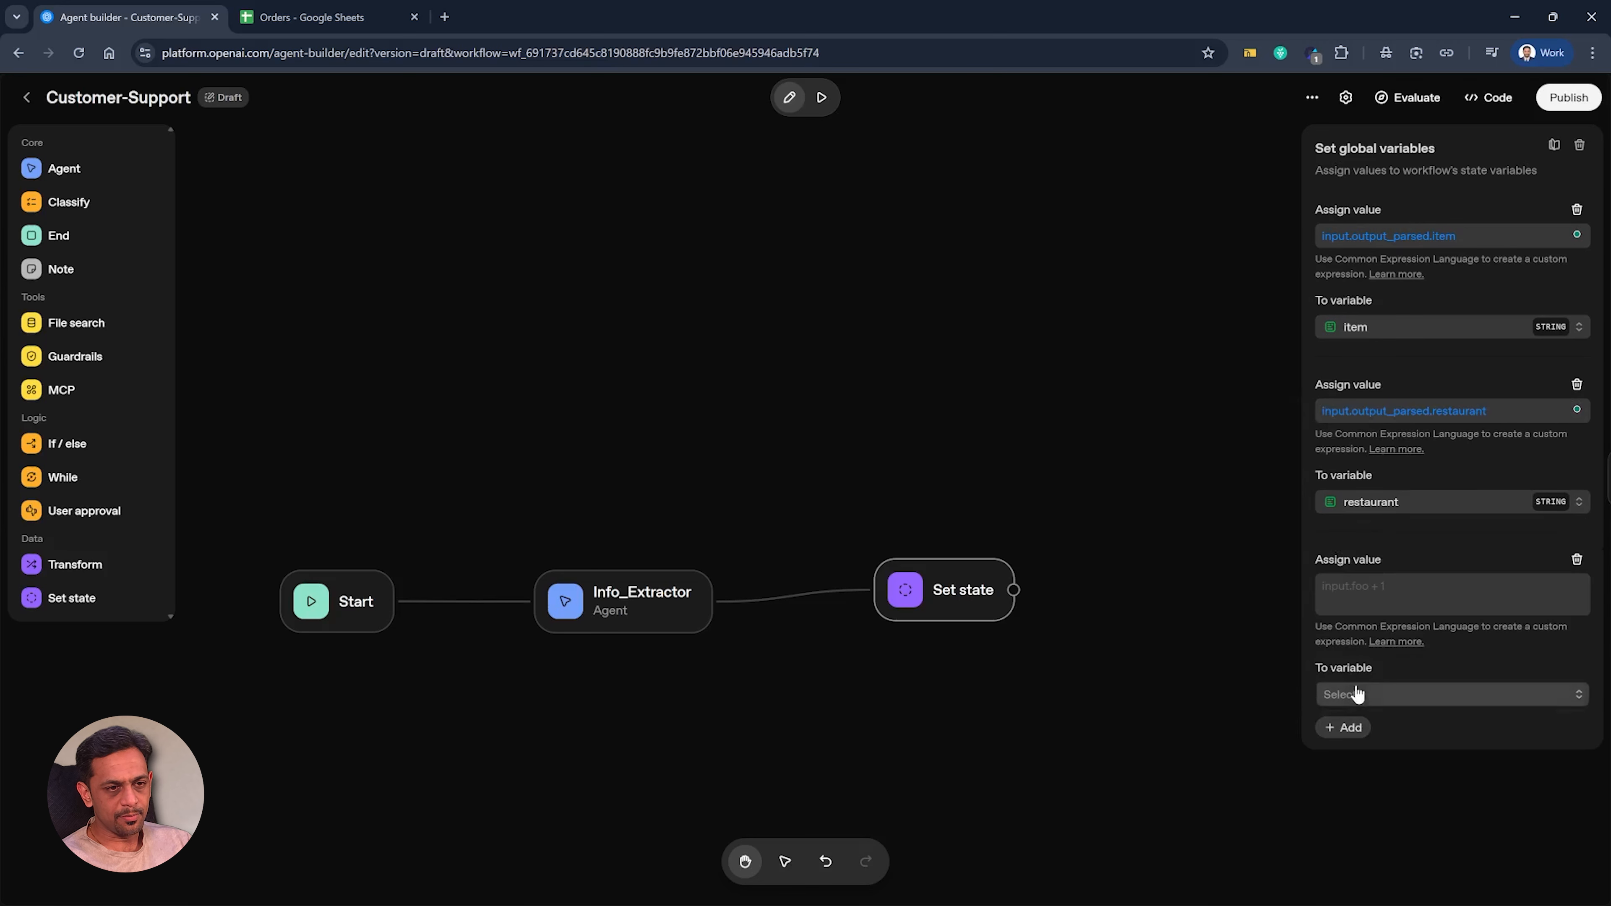
pyautogui.click(1372, 695)
pyautogui.click(1393, 787)
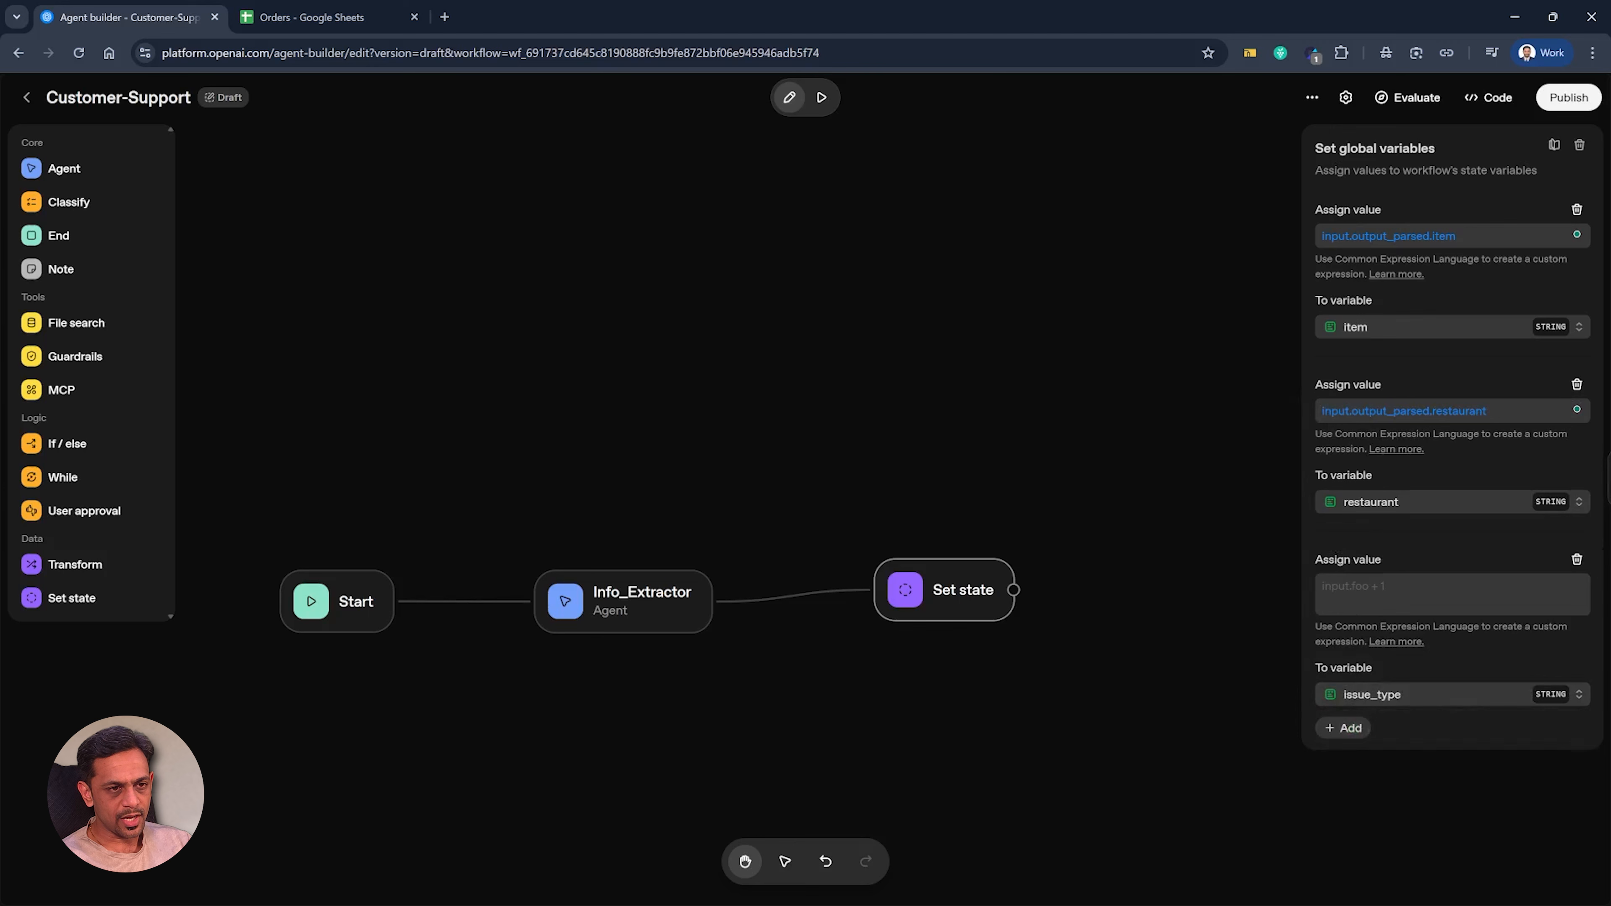
pyautogui.click(1348, 596)
pyautogui.click(1135, 654)
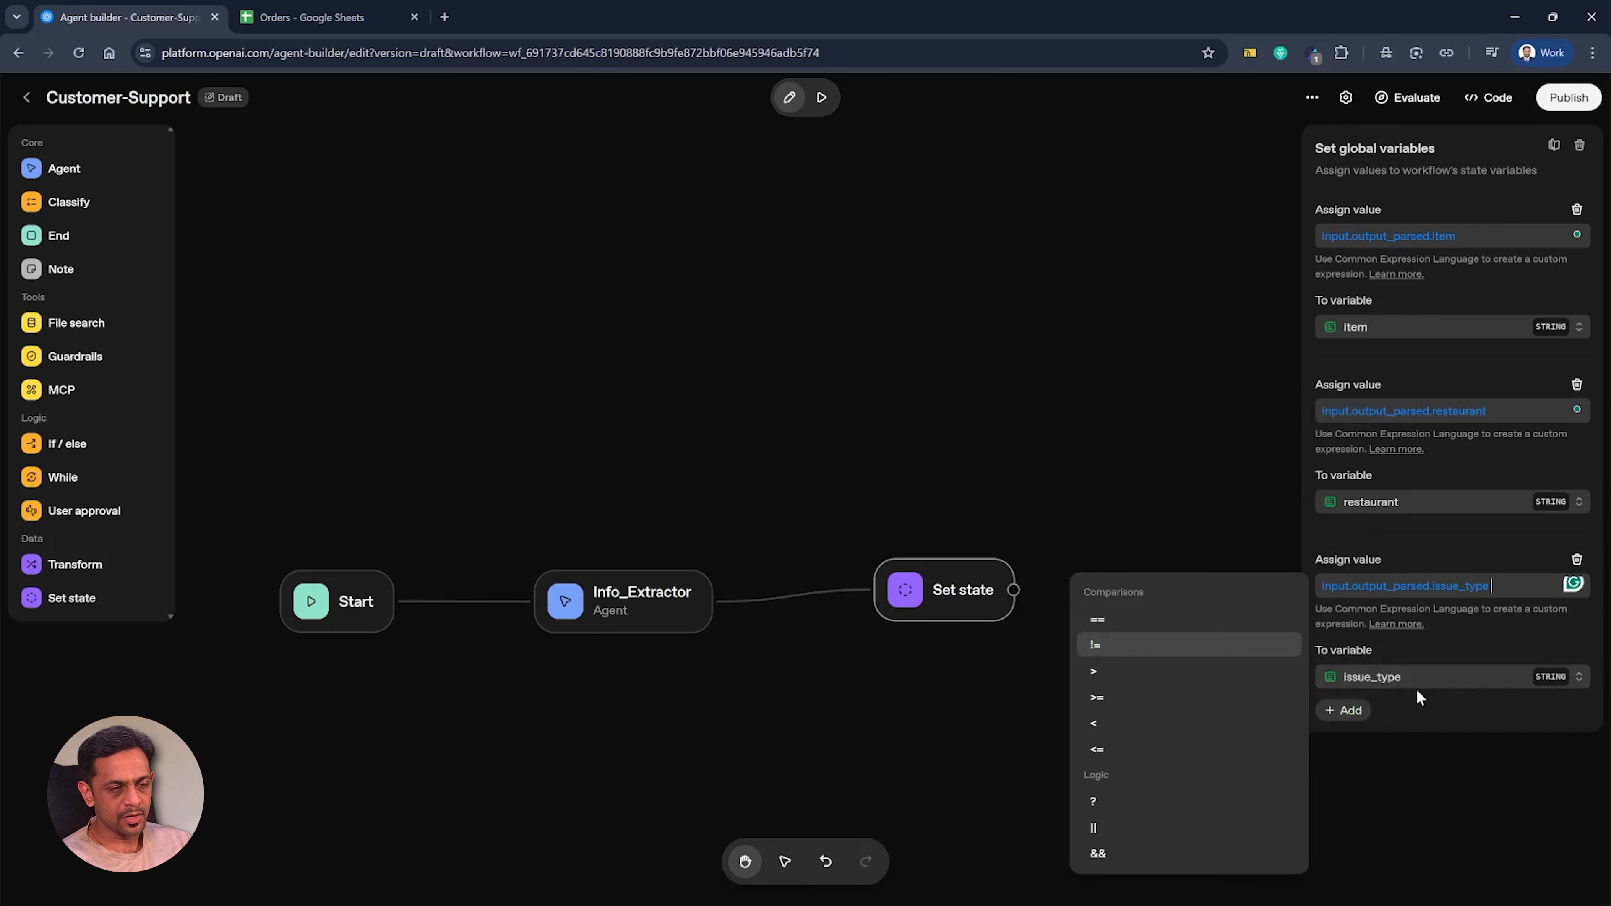
pyautogui.click(1418, 653)
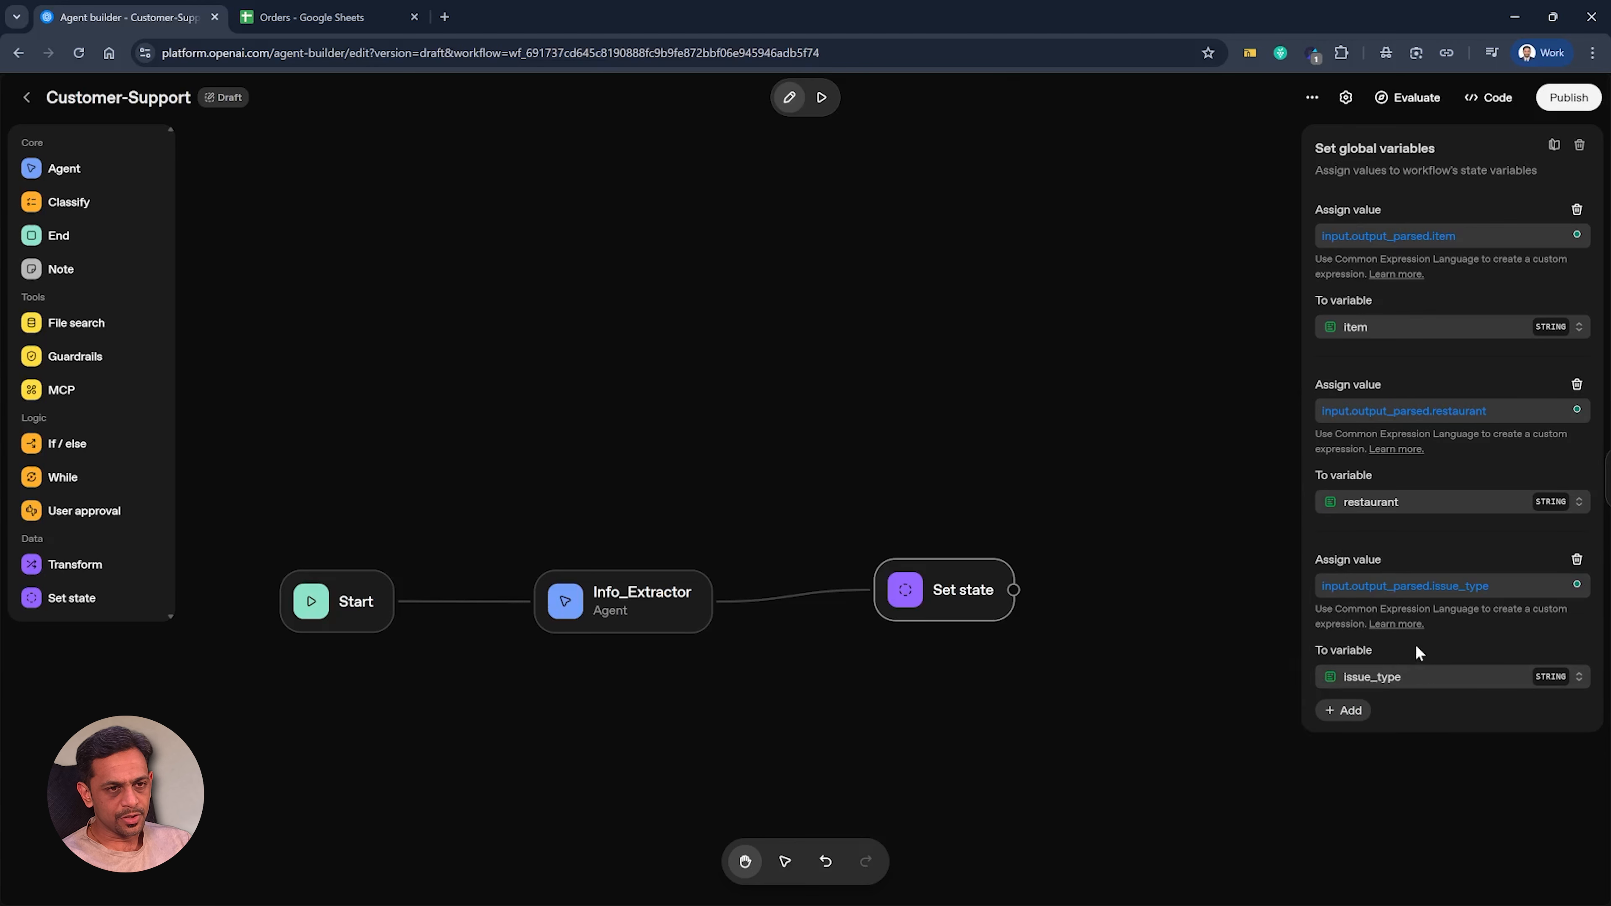
# Step: Add a fourth assignment that stores input.output_parsed.information in the state variable information
pyautogui.click(1345, 710)
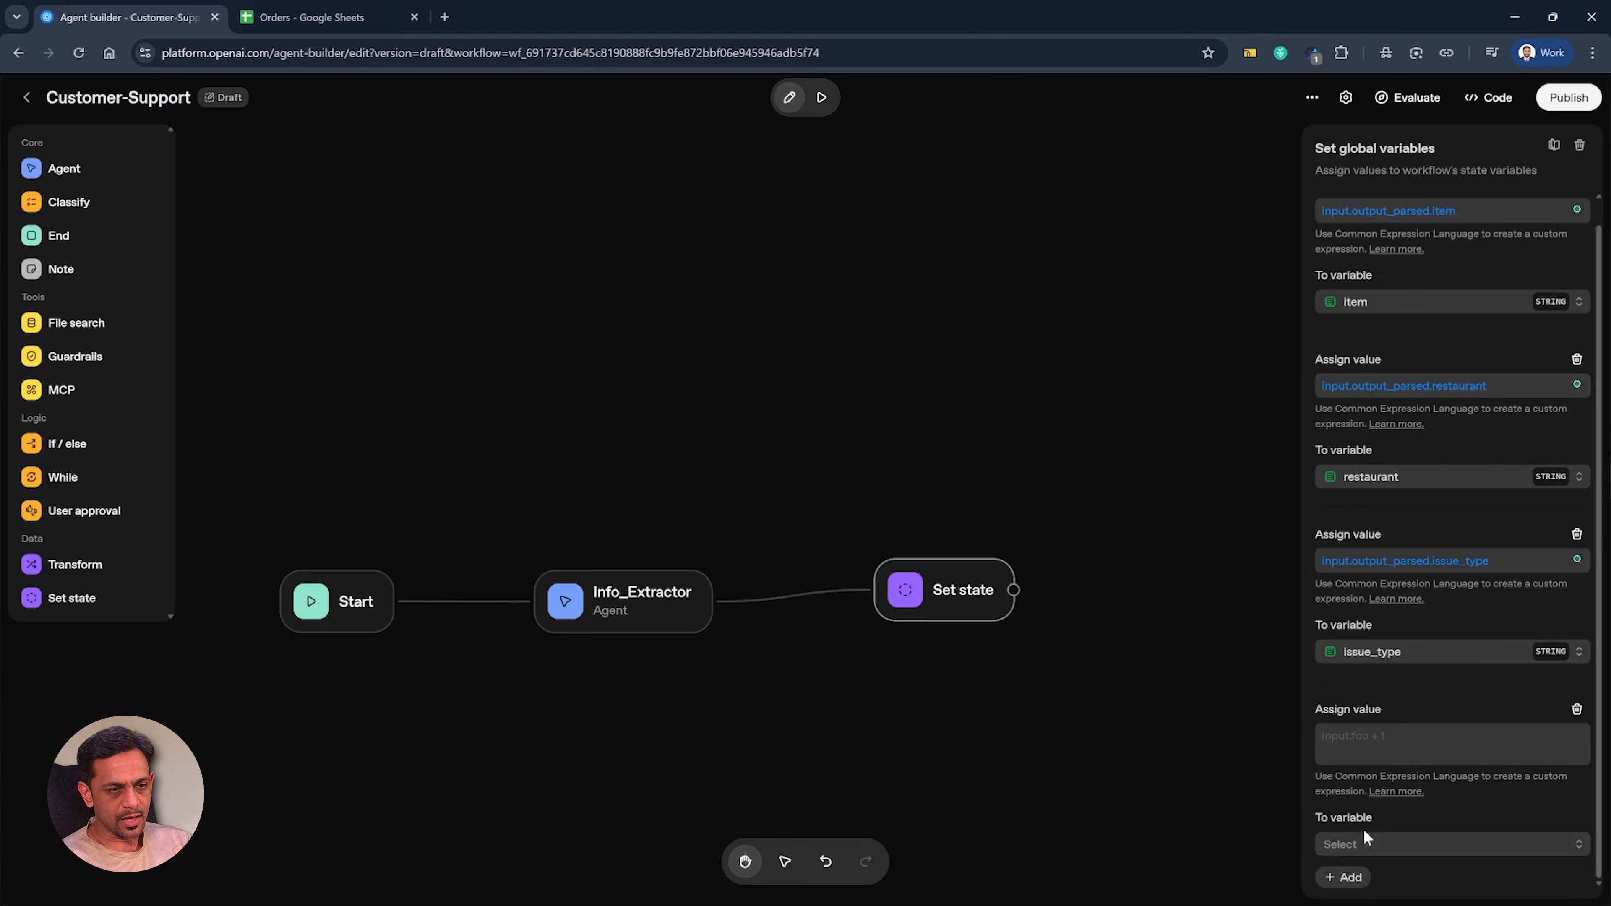
pyautogui.click(1357, 851)
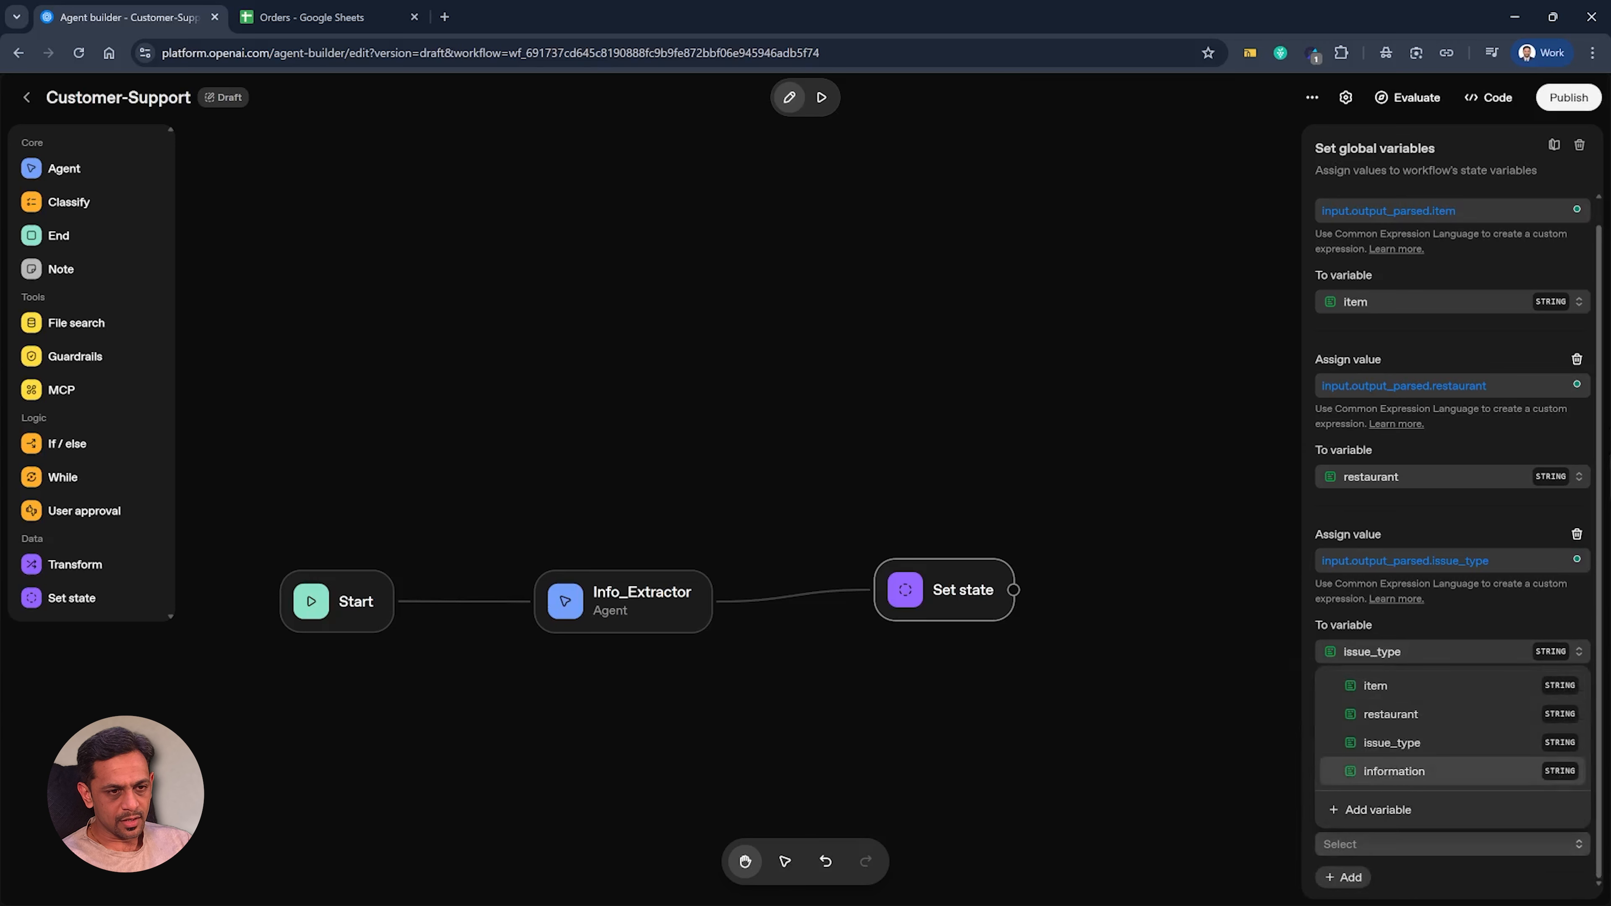
pyautogui.click(1392, 782)
pyautogui.click(1395, 743)
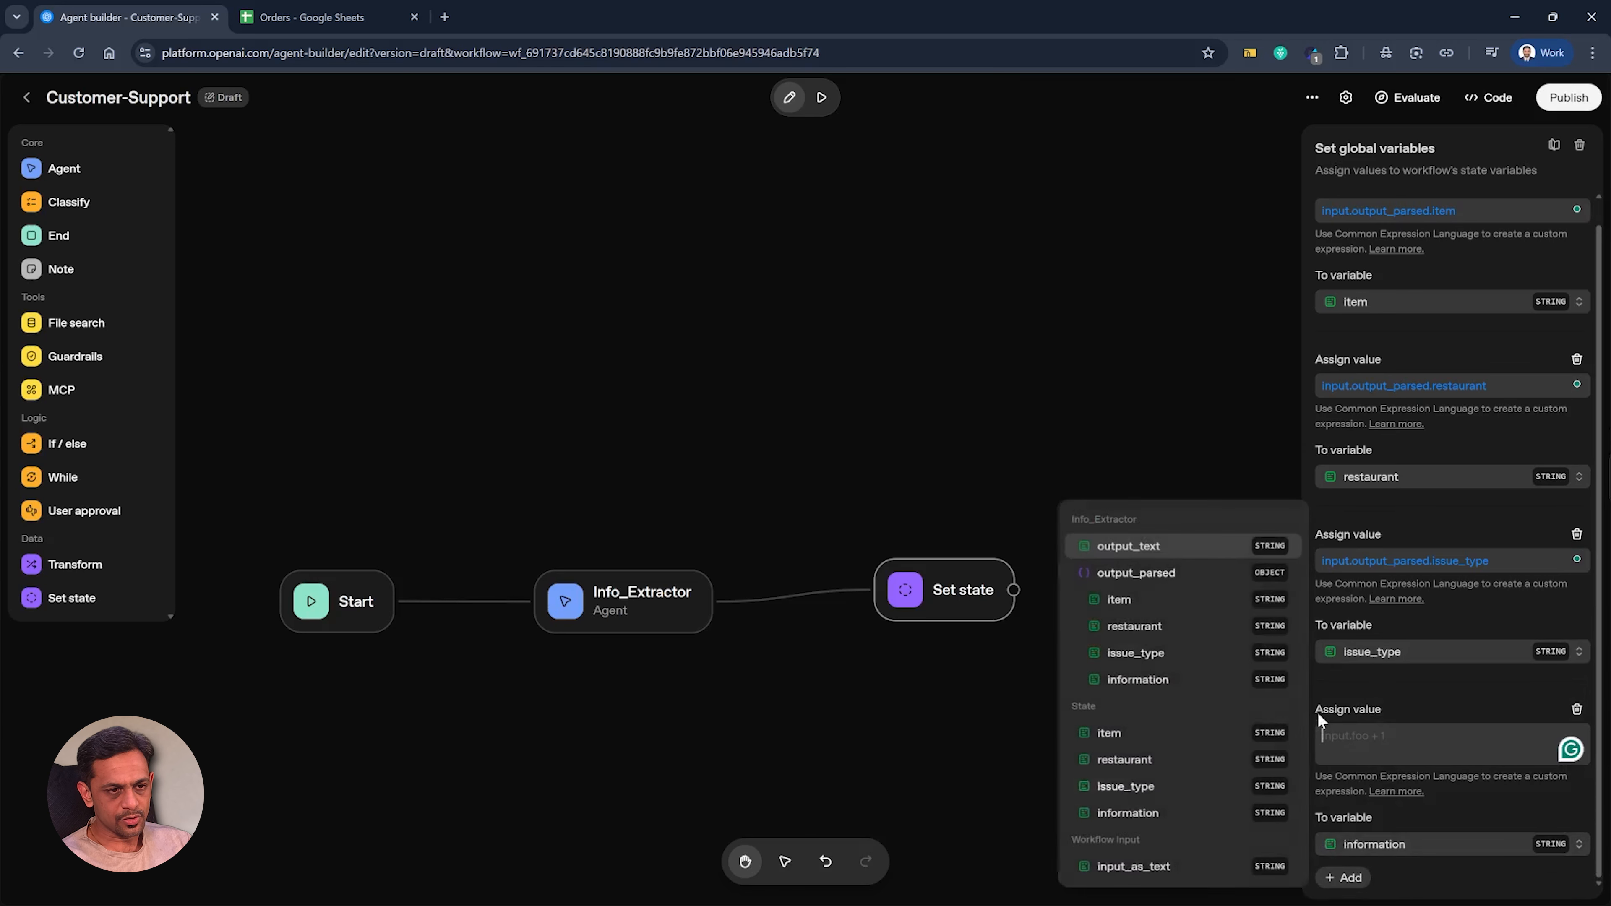
pyautogui.click(1140, 678)
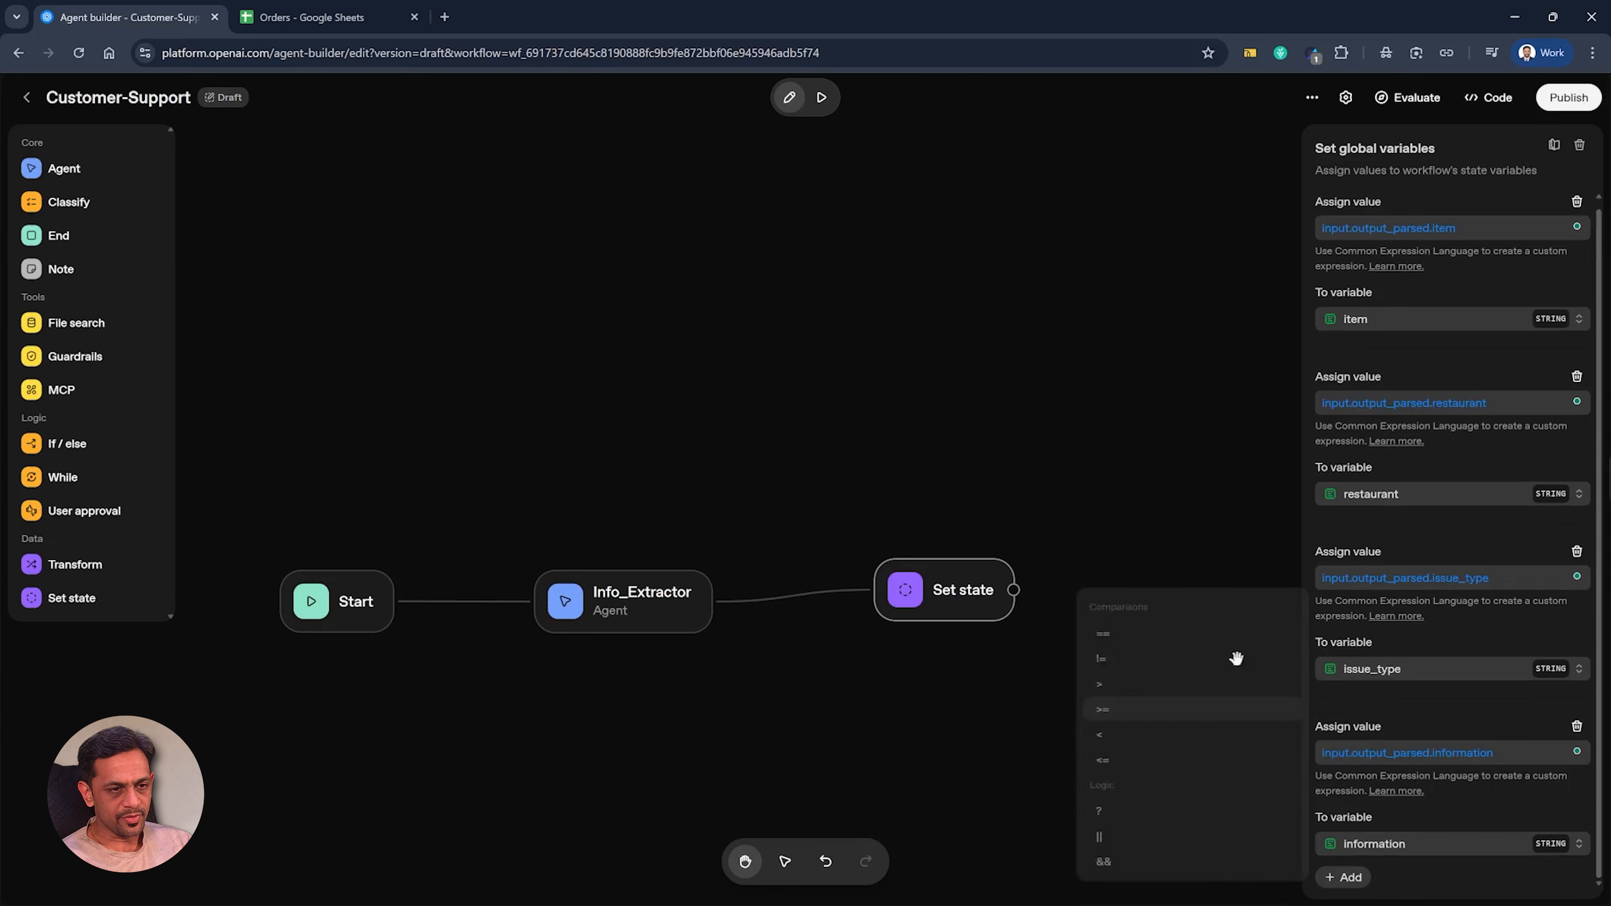
# Step: Align the Set state node with Info_Extractor and connect a new Agent node to its output
pyautogui.moveTo(953, 594); pyautogui.dragTo(906, 609)
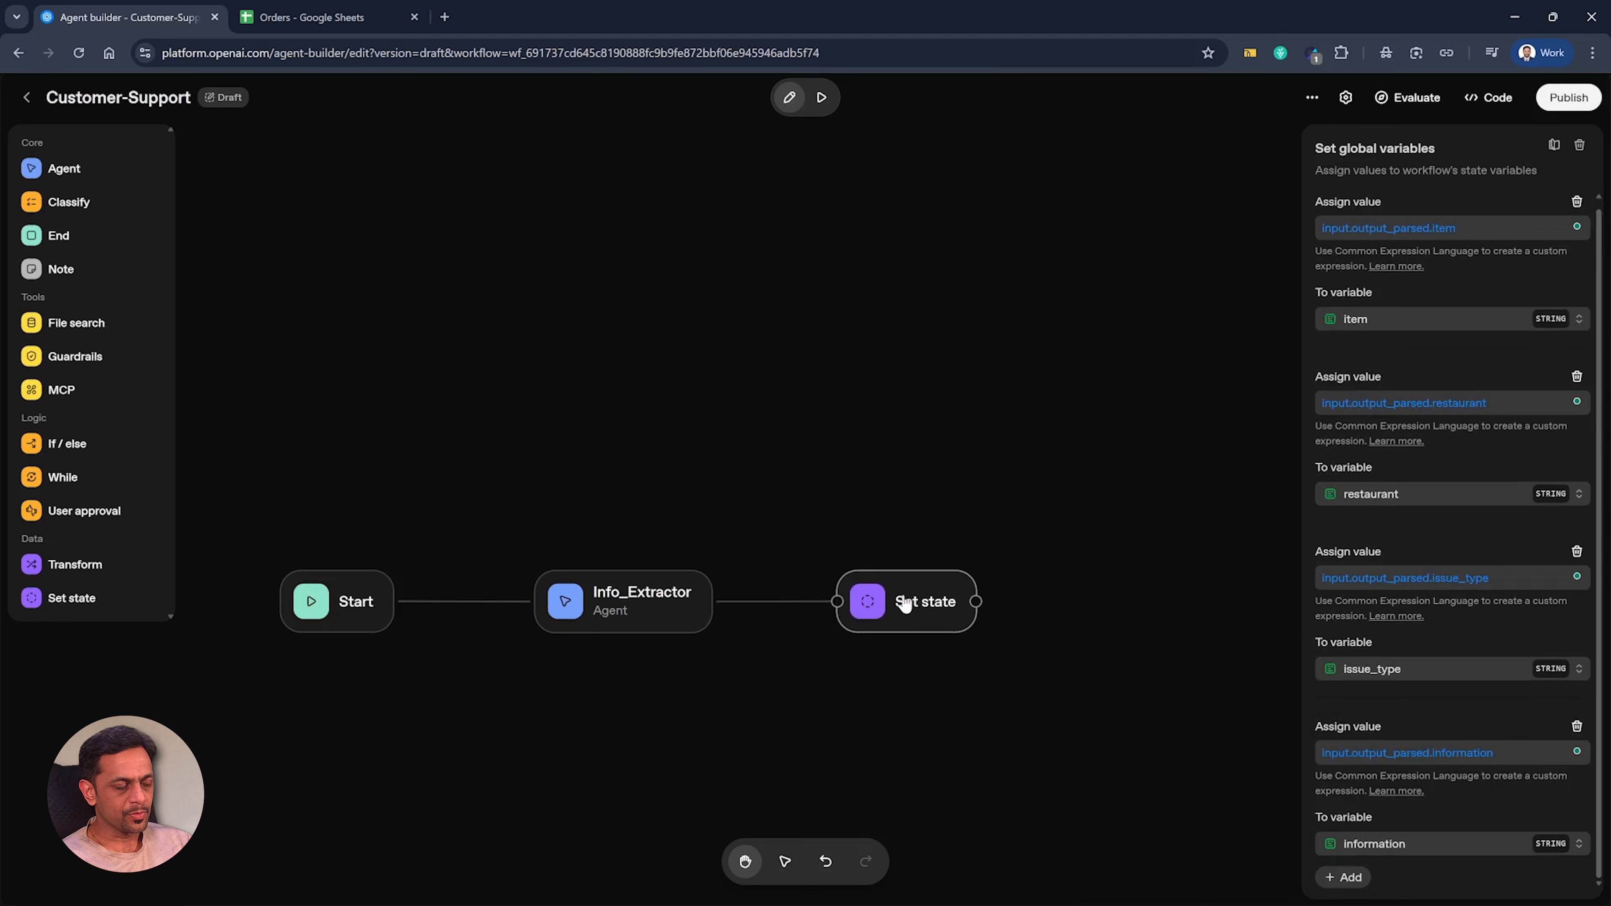
pyautogui.moveTo(977, 603); pyautogui.dragTo(1132, 609)
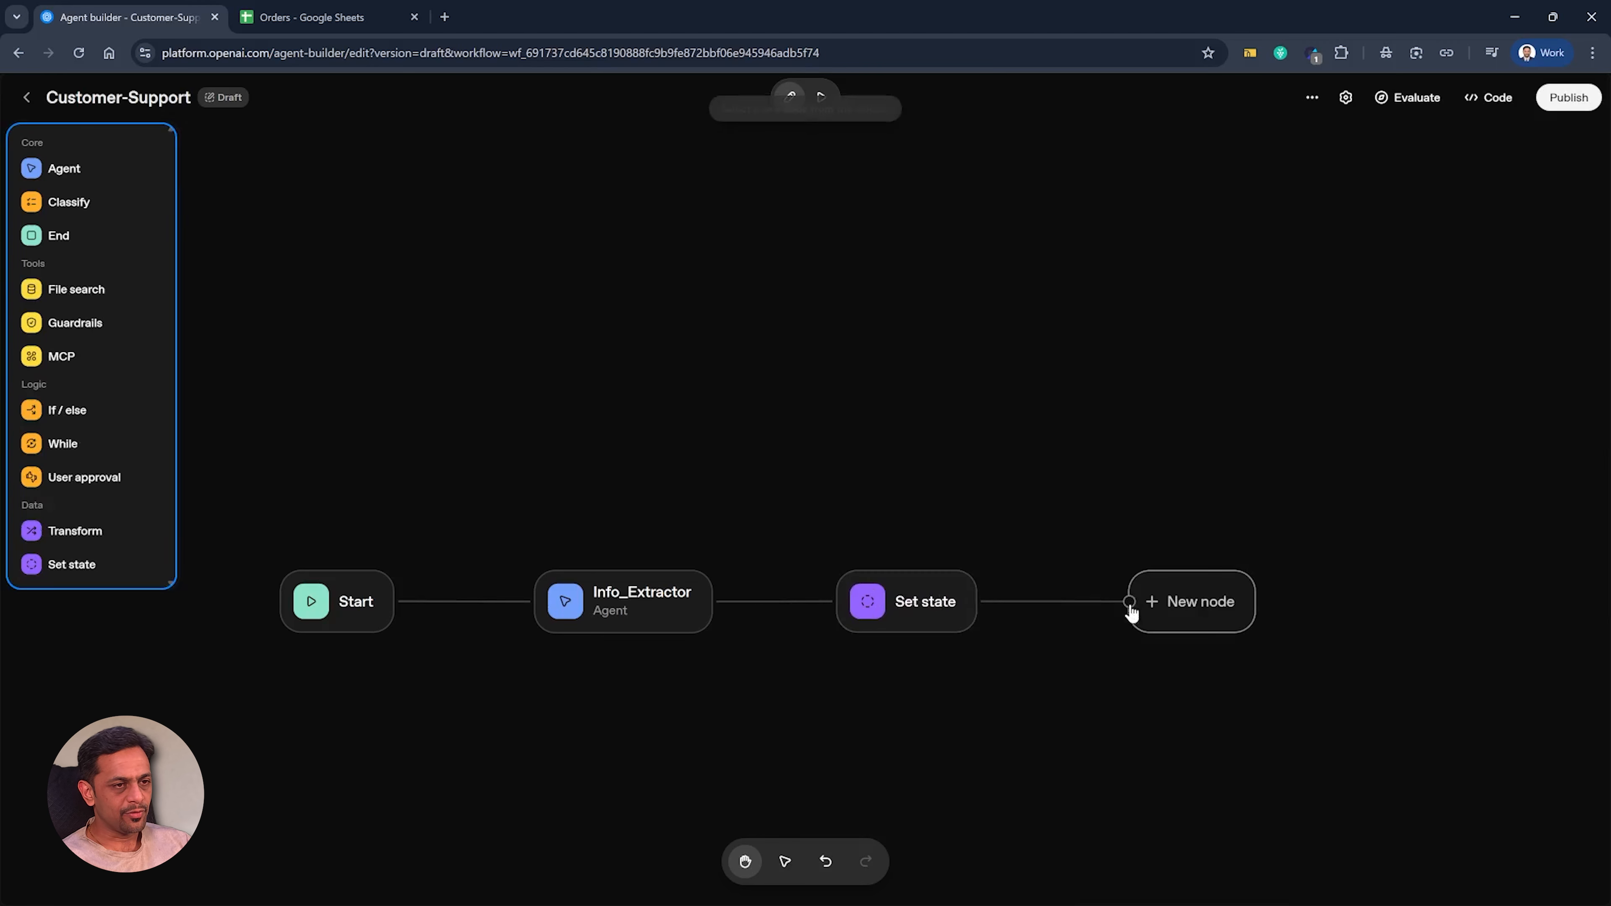
pyautogui.click(76, 169)
pyautogui.moveTo(1187, 612); pyautogui.dragTo(1176, 611)
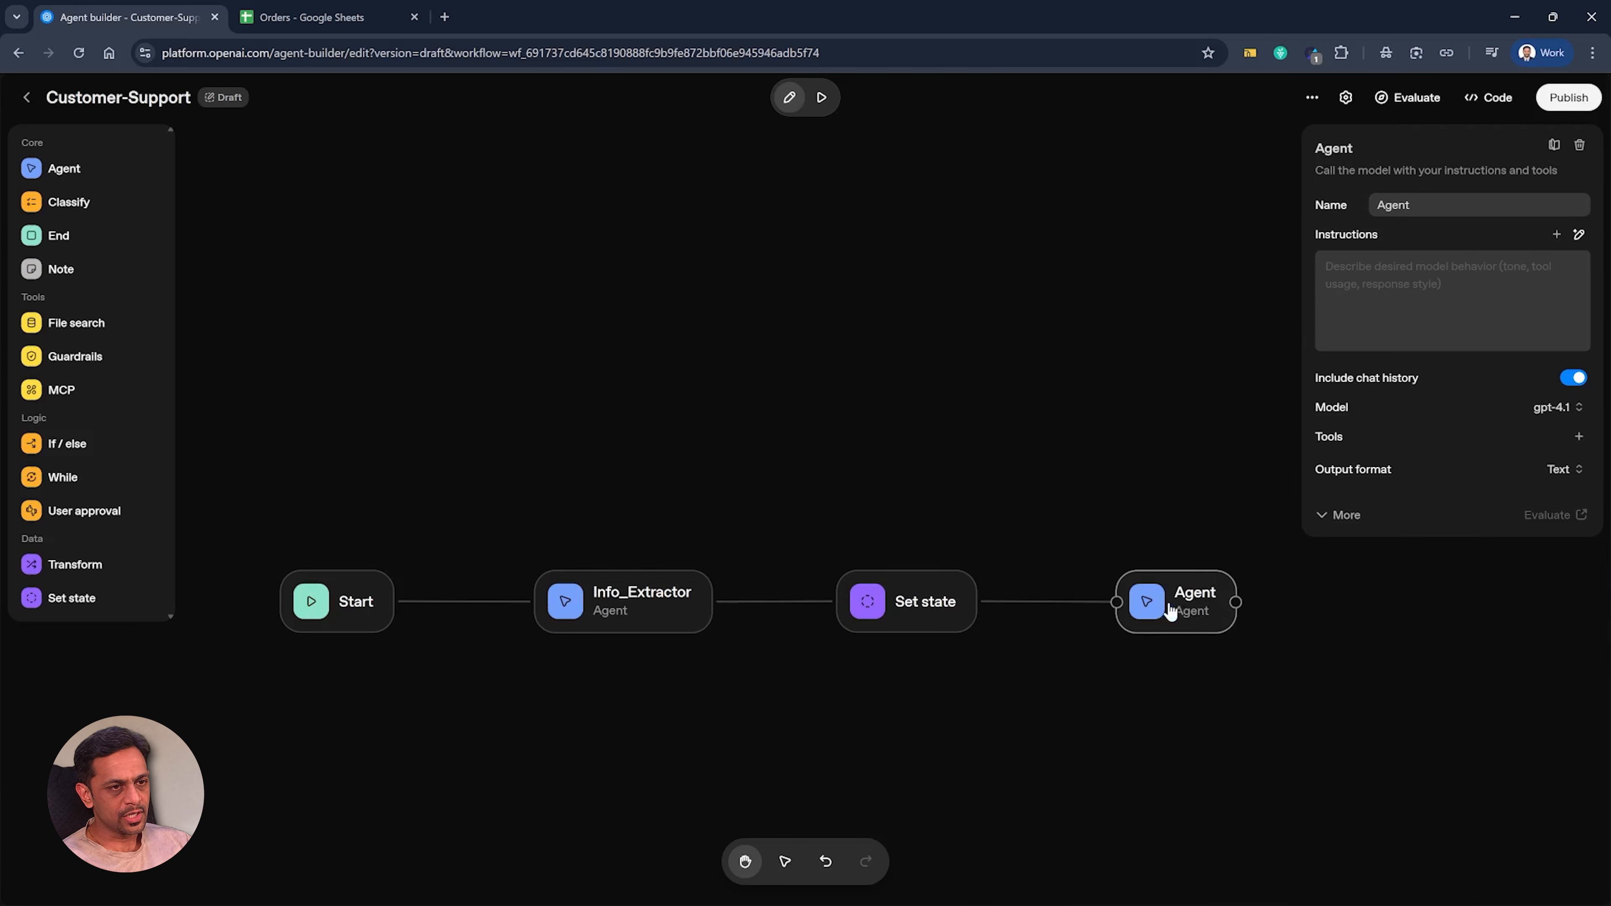
# Step: Check the Orders spreadsheet, browse the MCP servers offered as tools for the new Agent node, and open the custom server option
pyautogui.click(295, 25)
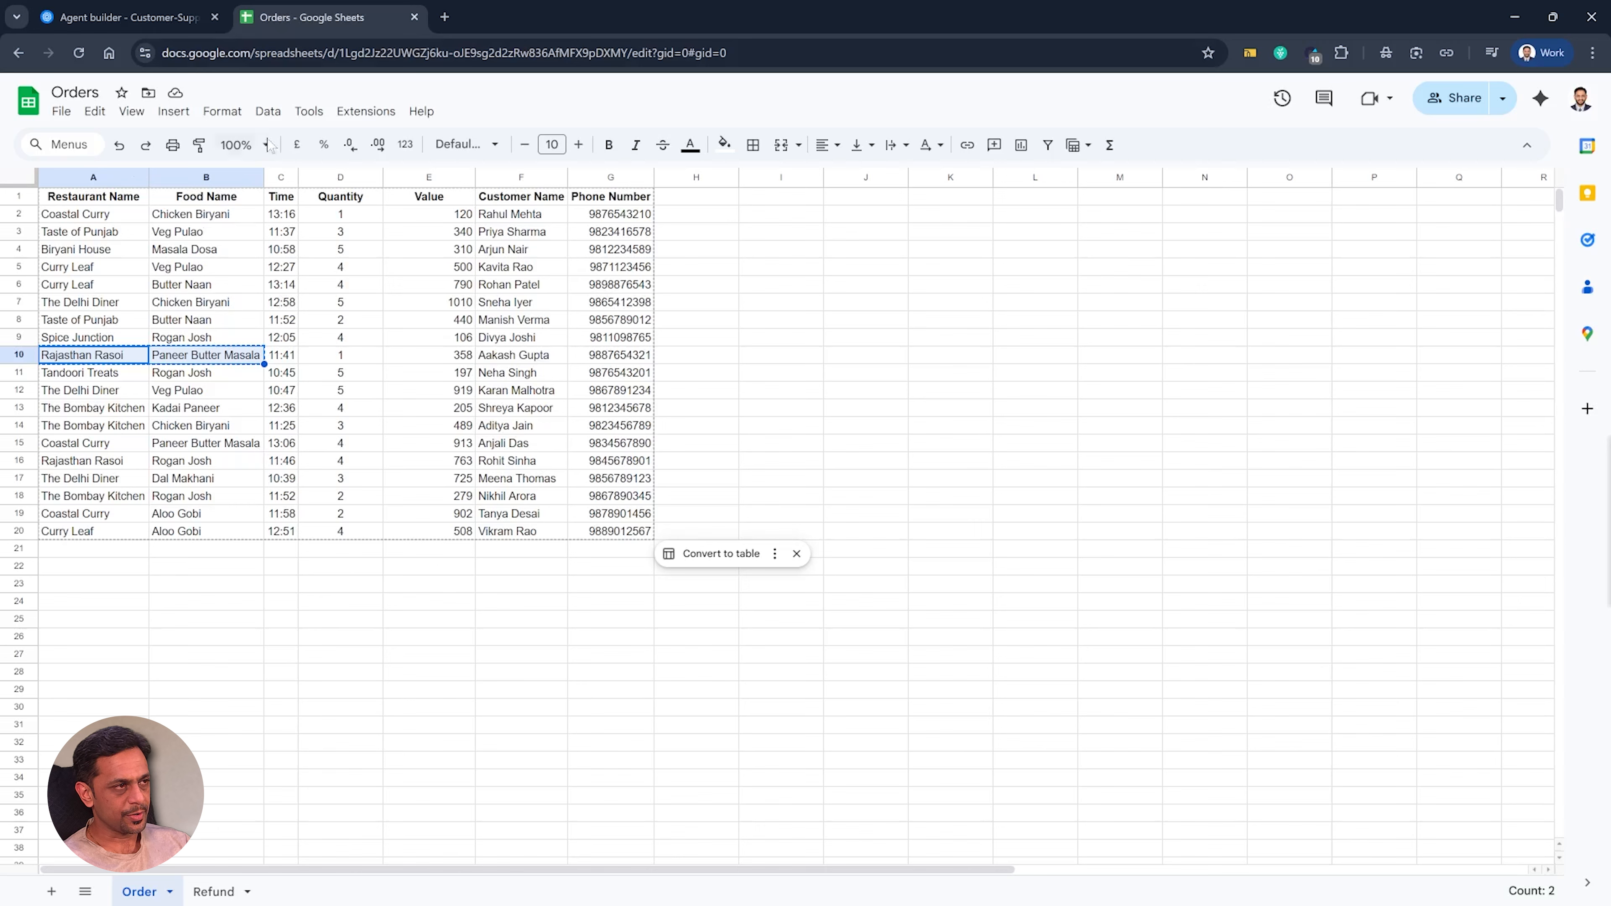
pyautogui.click(162, 19)
pyautogui.click(1580, 437)
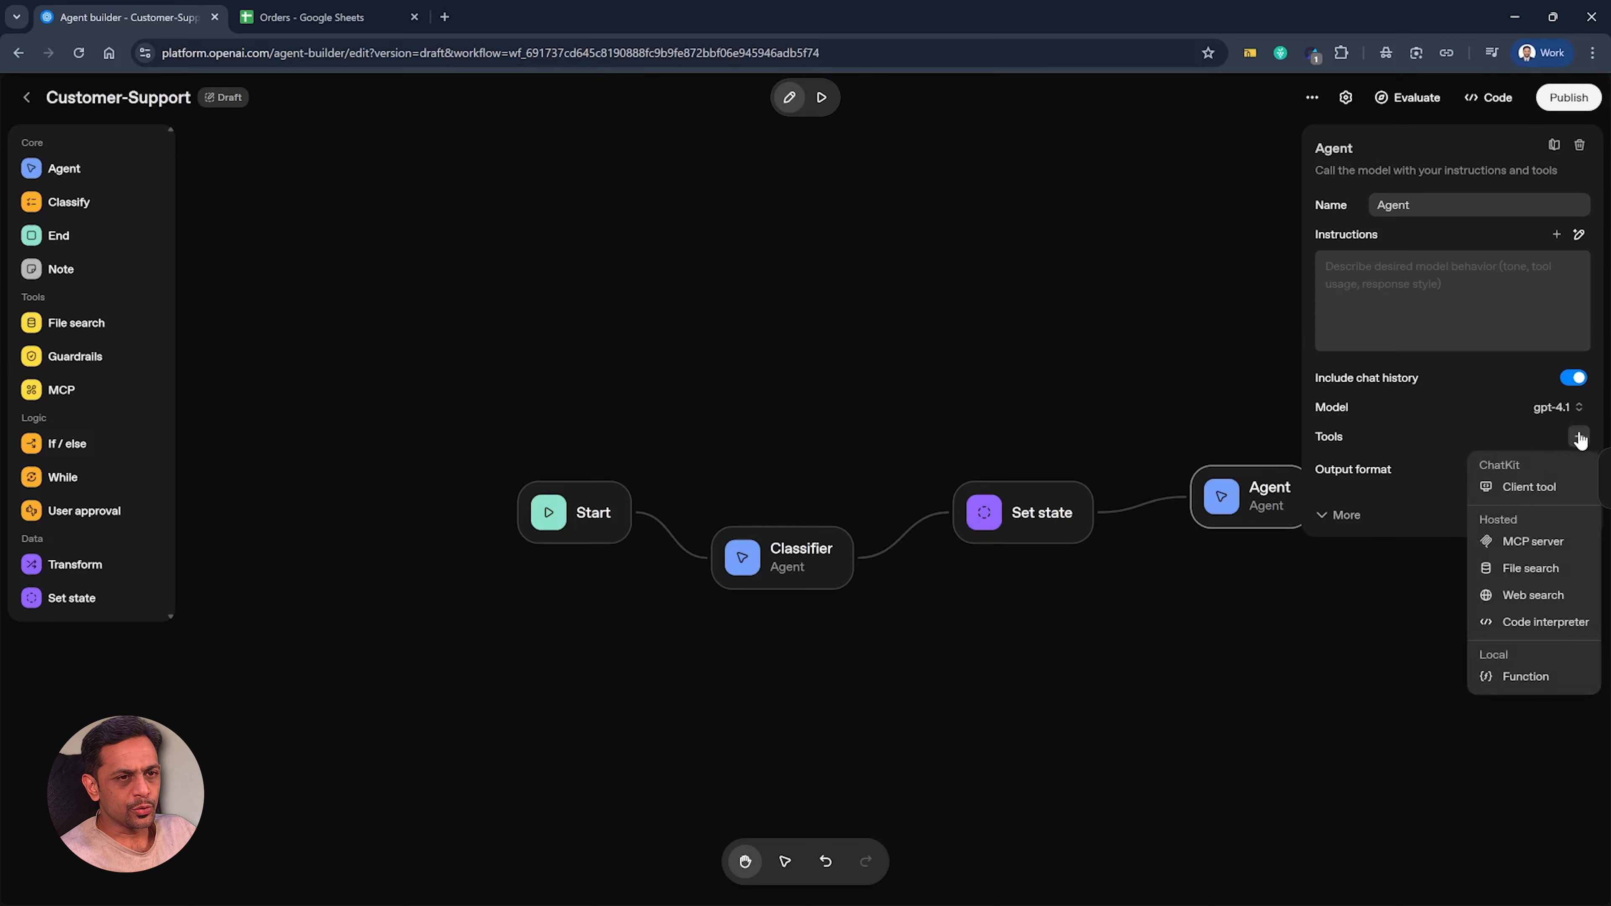
pyautogui.click(1523, 539)
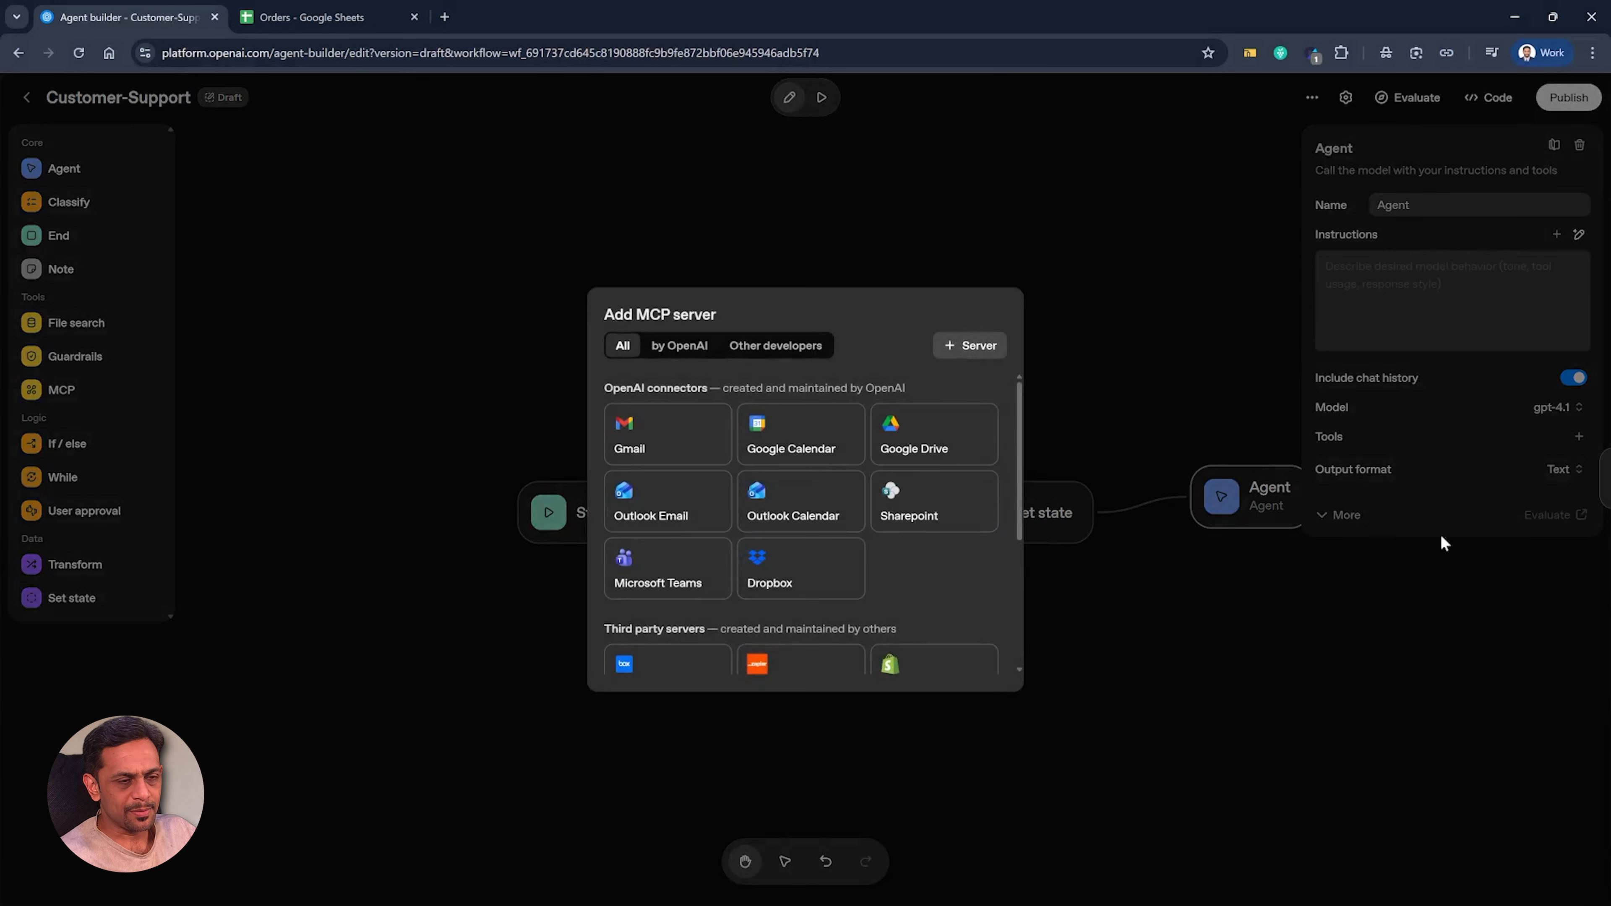
pyautogui.scroll(-3, 853, 524)
pyautogui.scroll(-1, 856, 526)
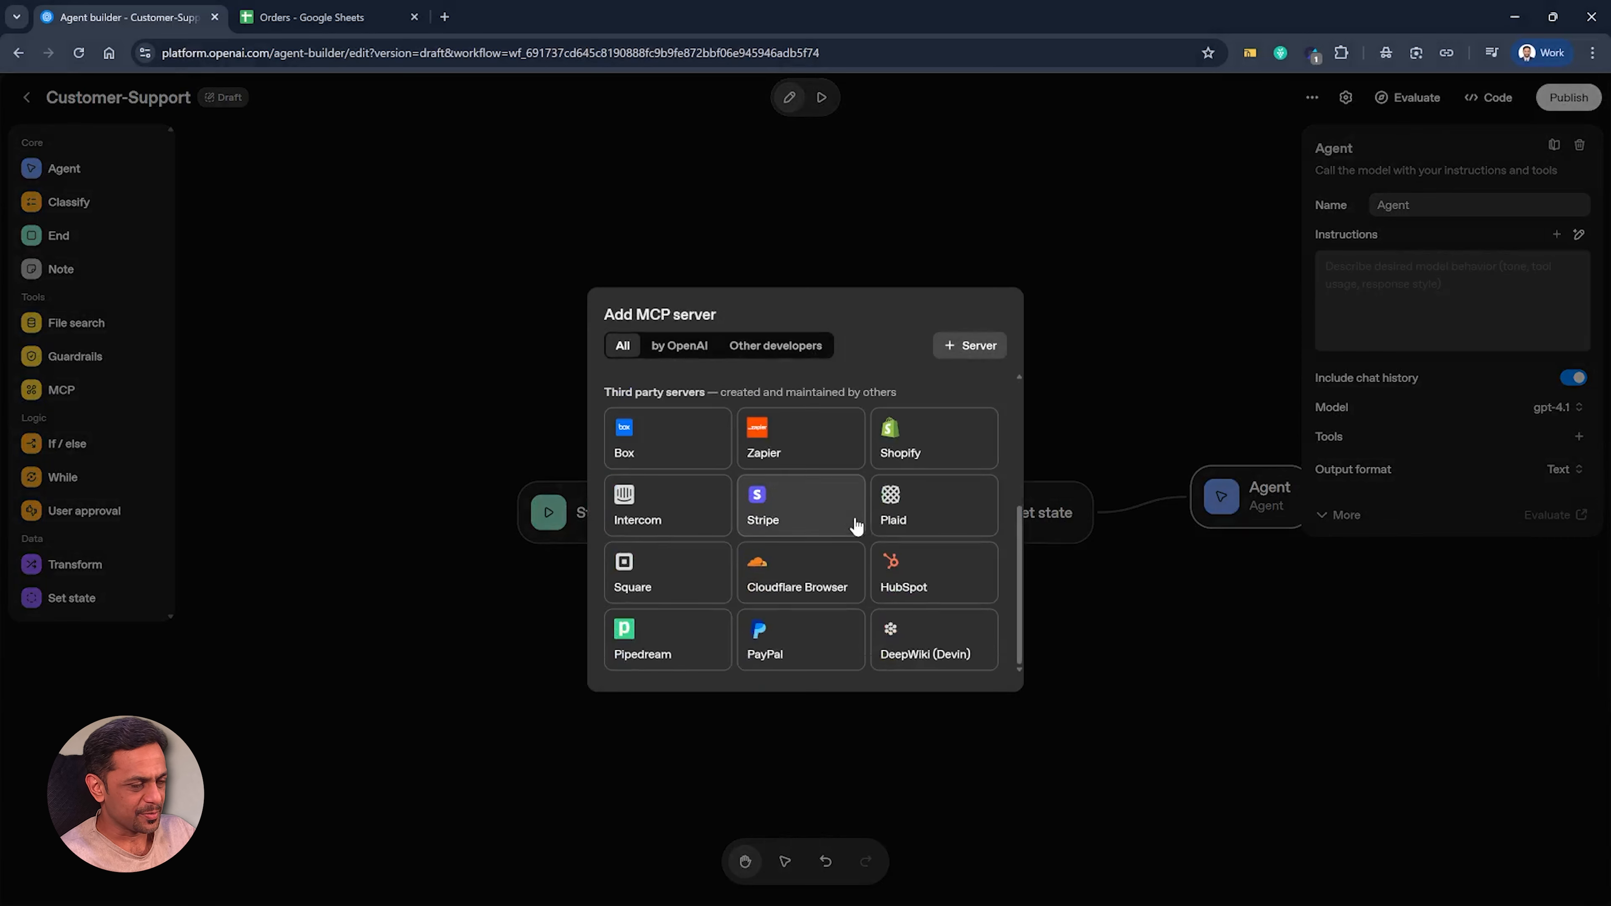
pyautogui.scroll(3, 857, 525)
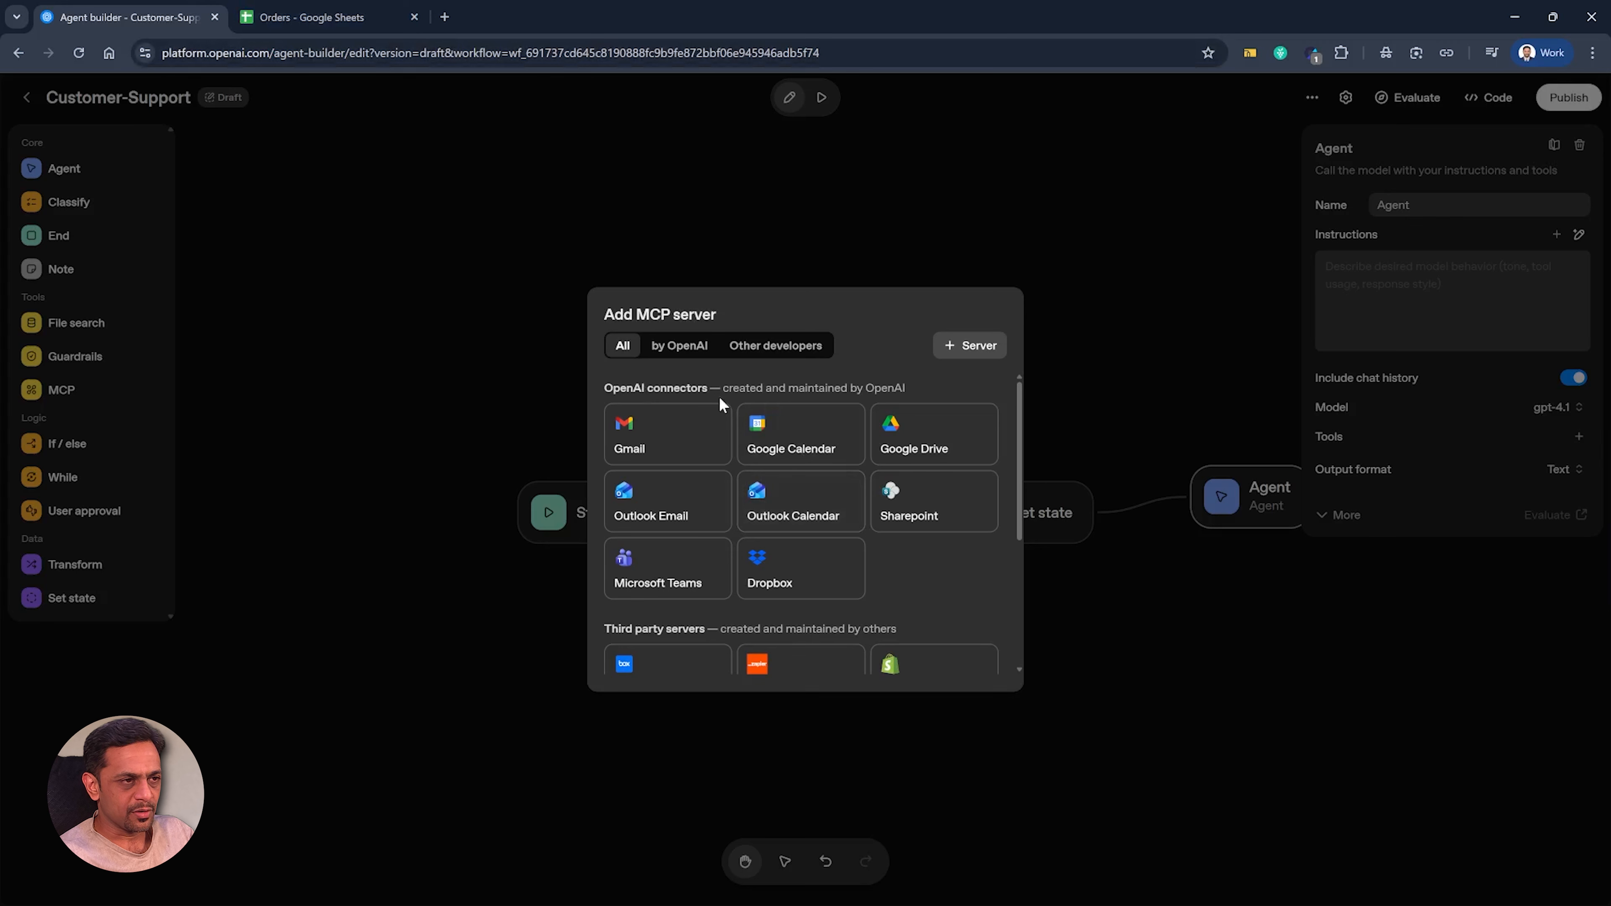
pyautogui.click(974, 348)
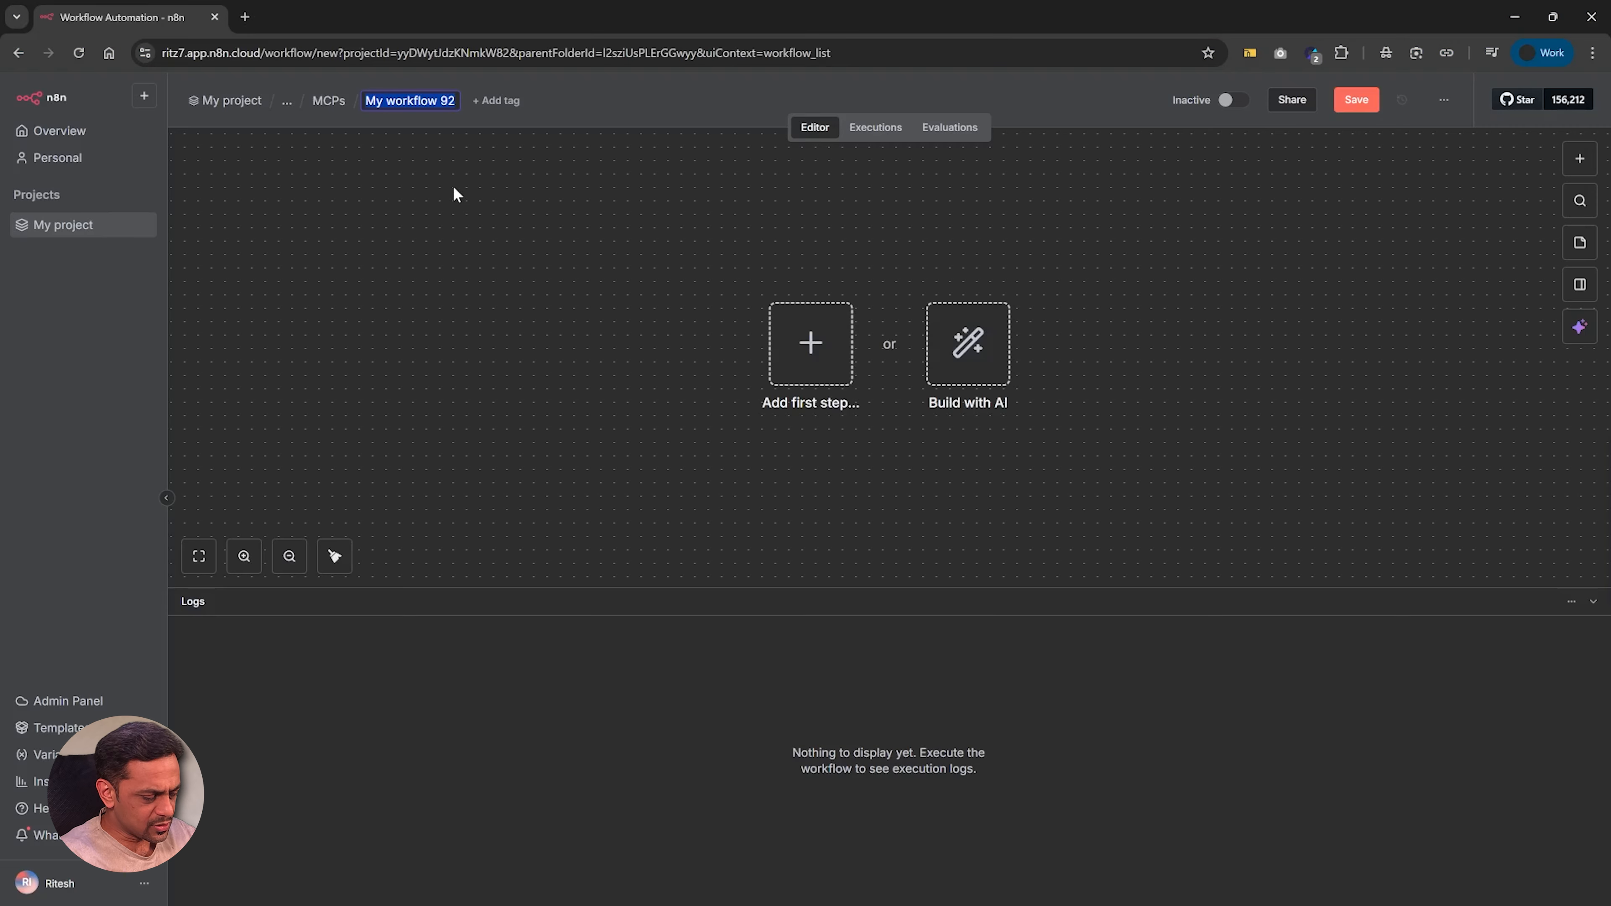
# Step: In n8n, name the new workflow "G-Sheets MCP - Open AI"
pyautogui.write('G-Sheets MCP')
pyautogui.press('Return')
pyautogui.write('- Open AI')
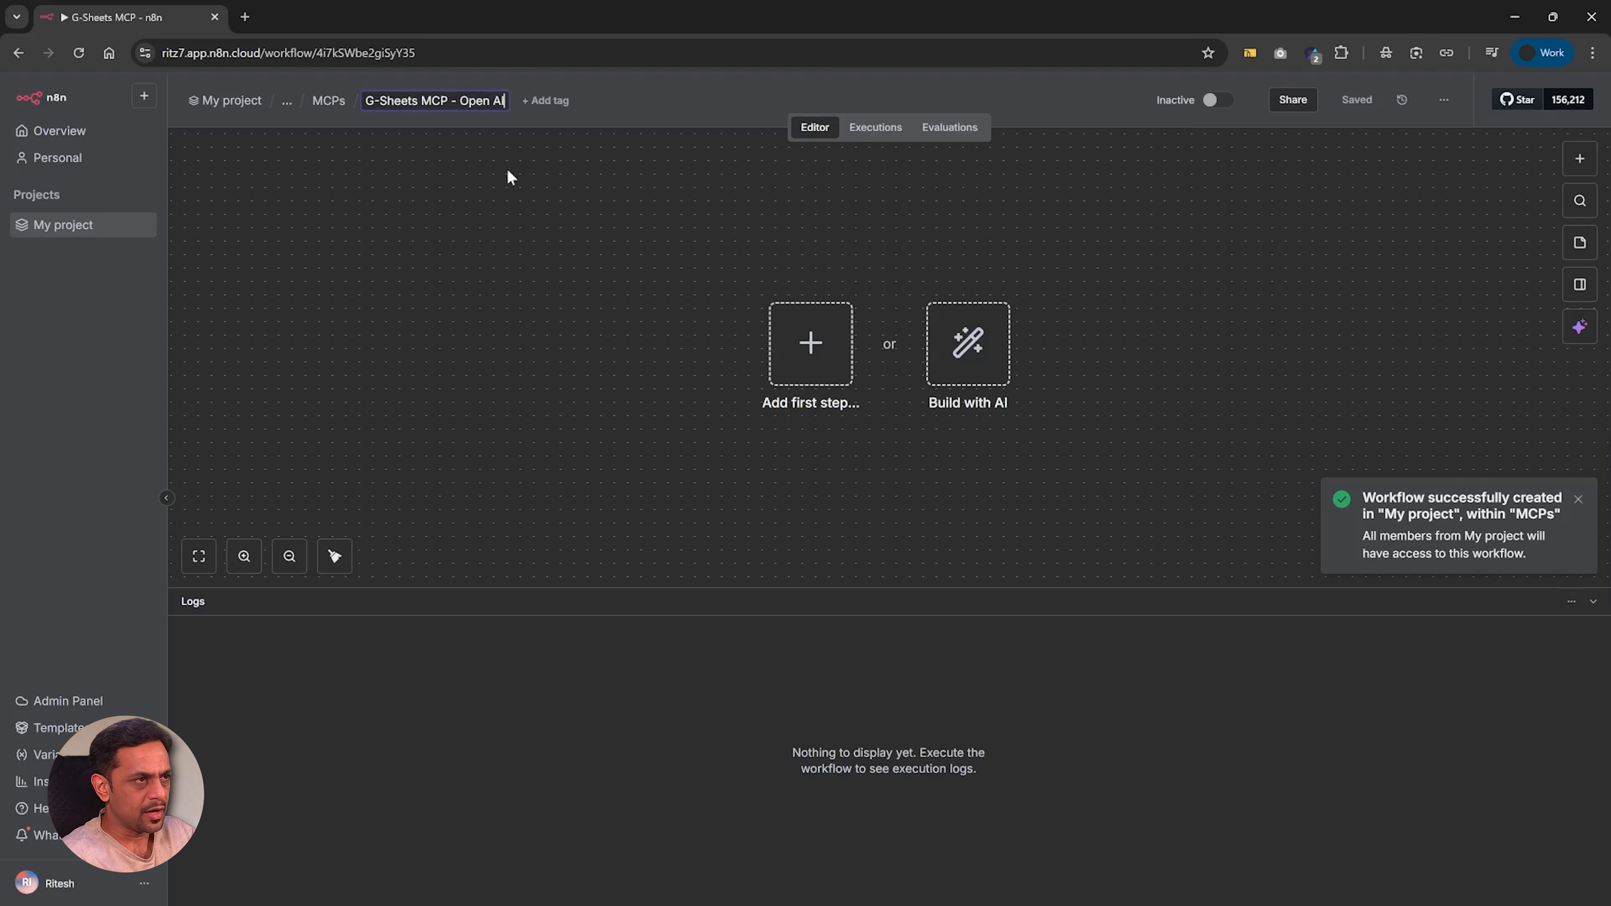
pyautogui.press('Return')
# Step: Add an MCP Server Trigger as the workflow's first step, keeping its default settings, and return to the canvas
pyautogui.click(813, 353)
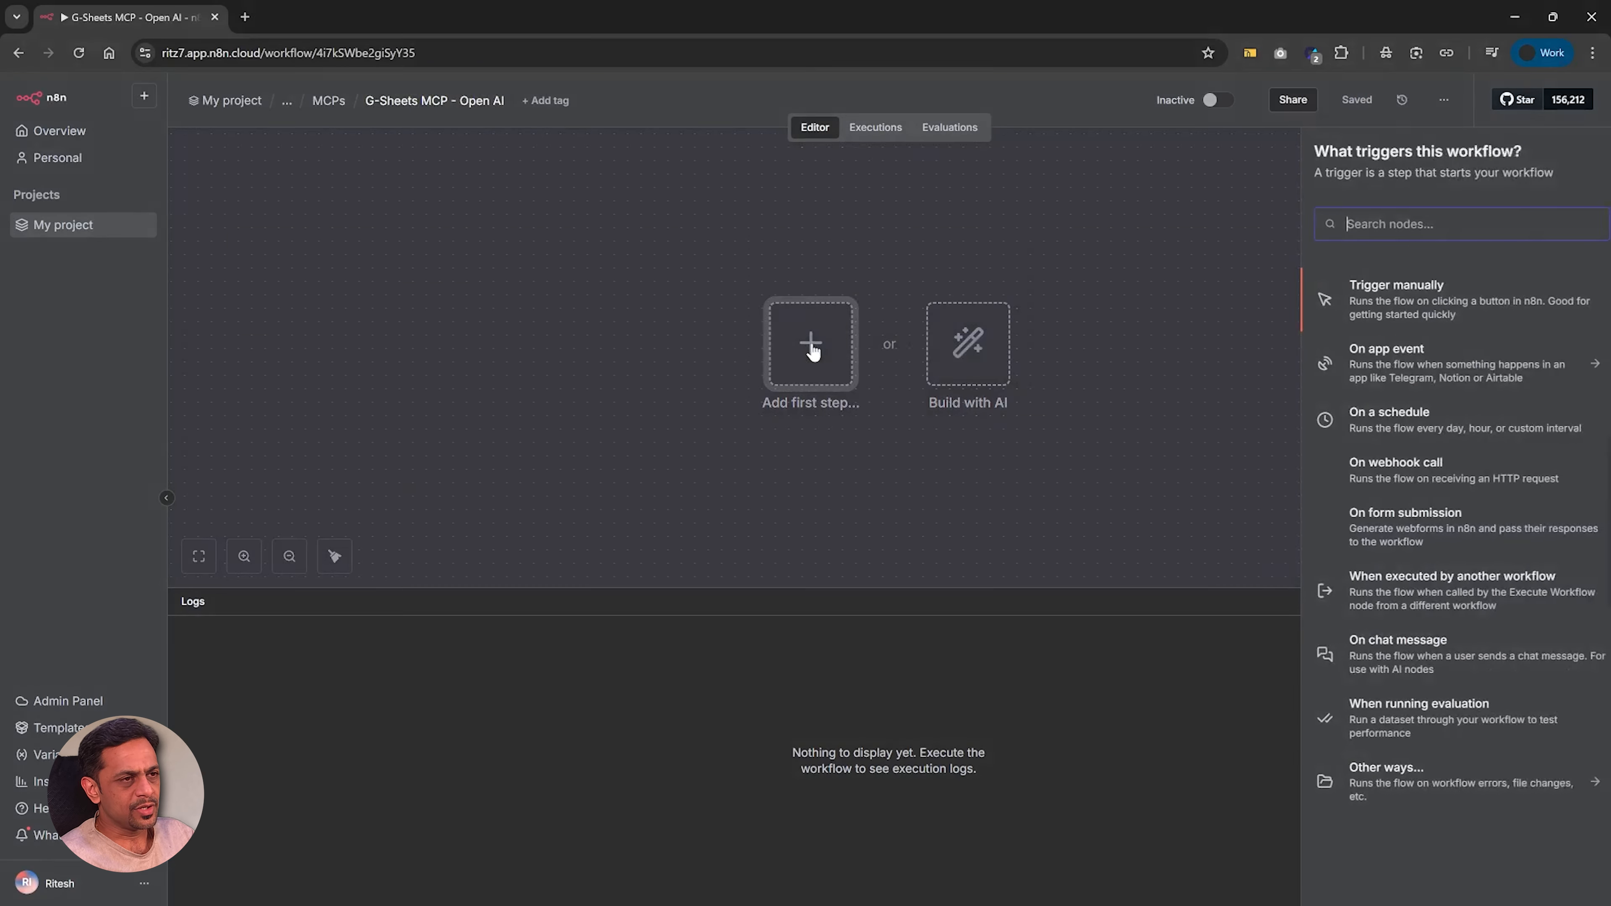
pyautogui.write('mcp')
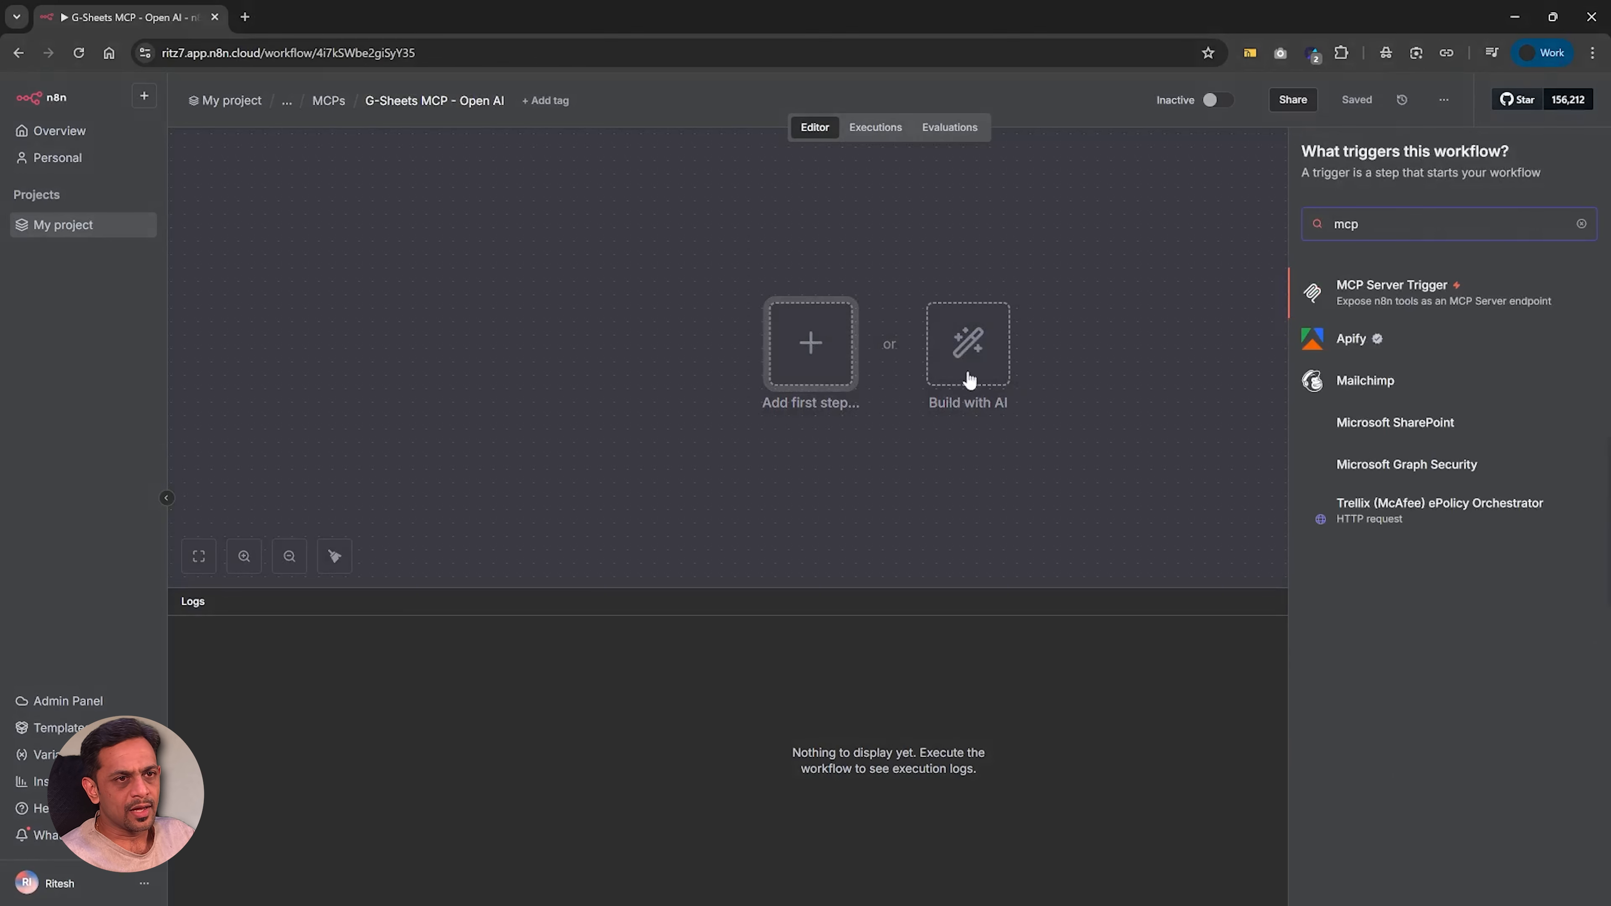
pyautogui.click(1404, 305)
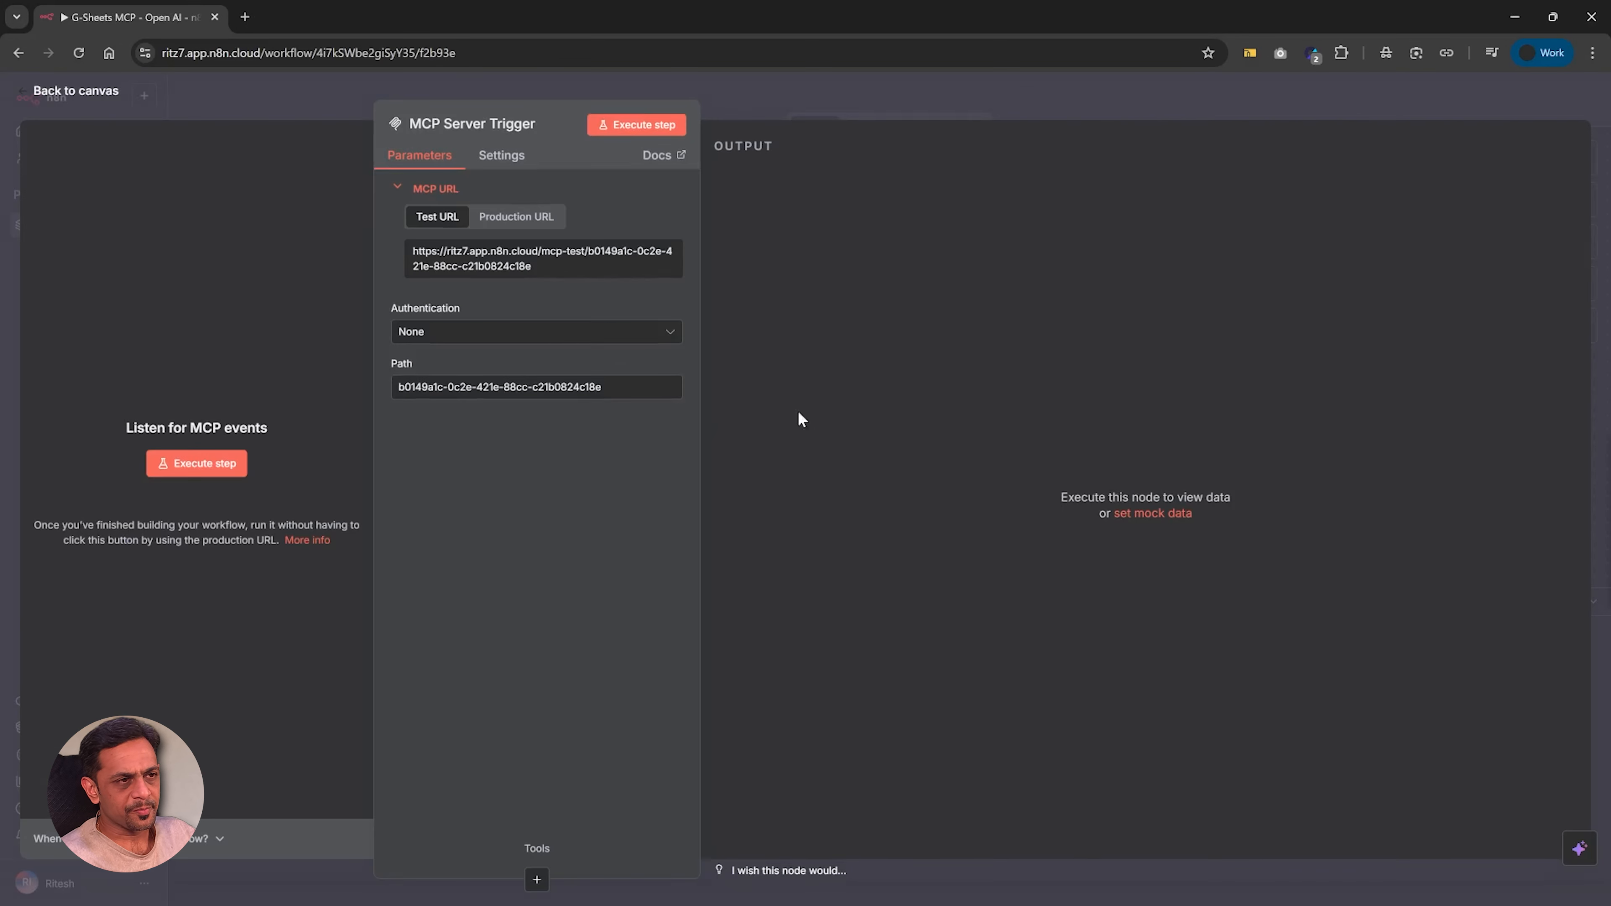
pyautogui.click(750, 89)
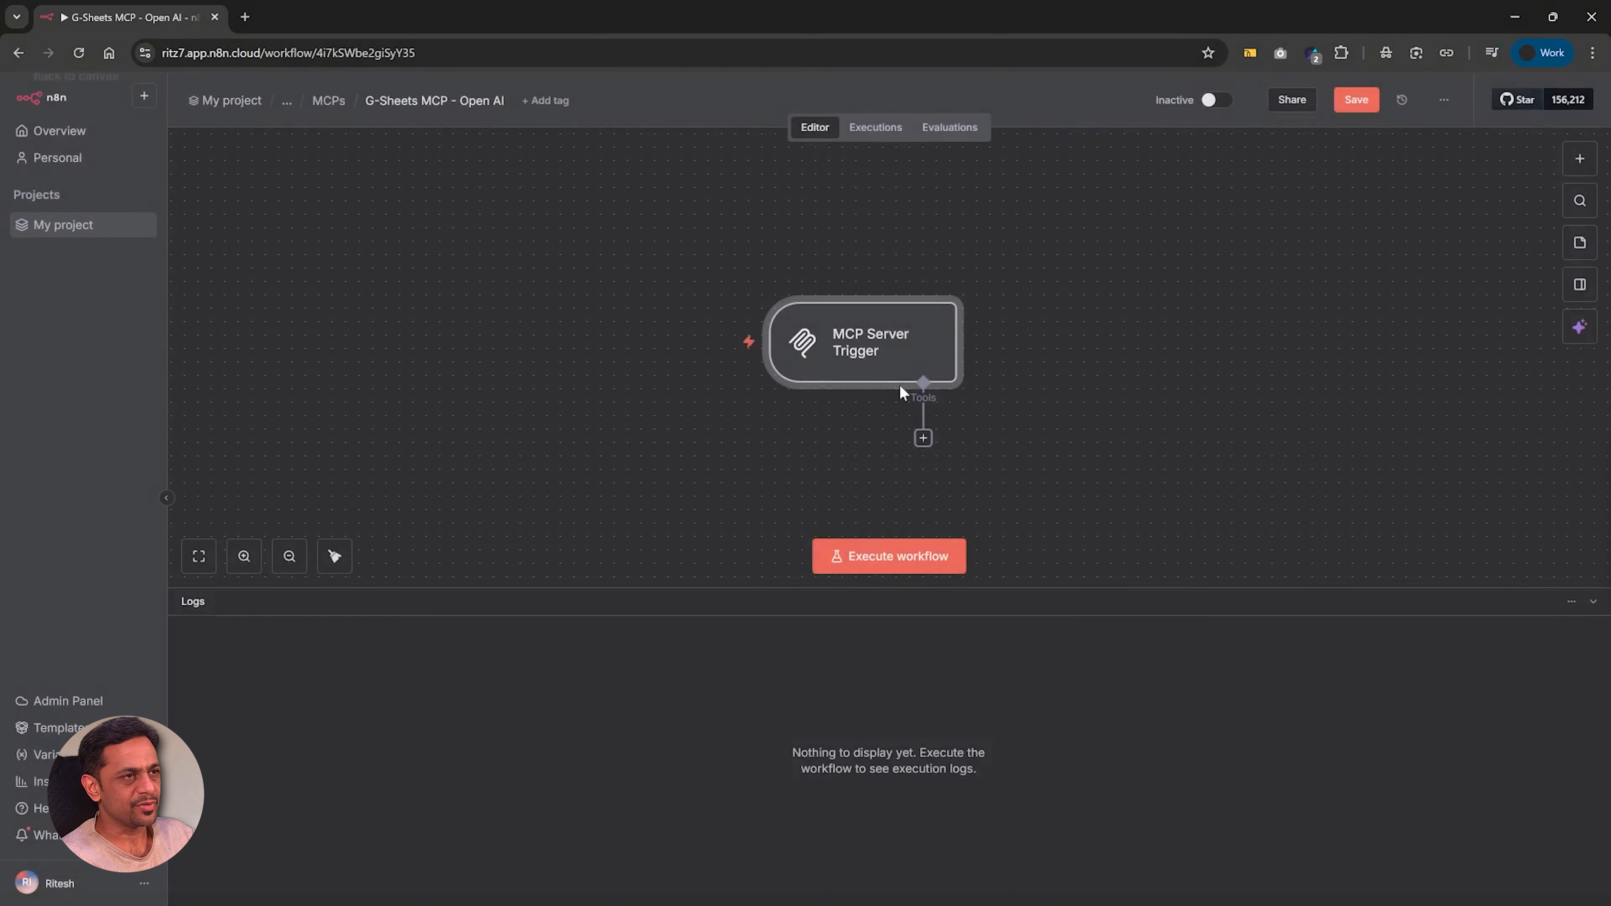
# Step: Attach a Google Sheets Tool to the MCP Server Trigger and set its document to Orders
pyautogui.click(923, 438)
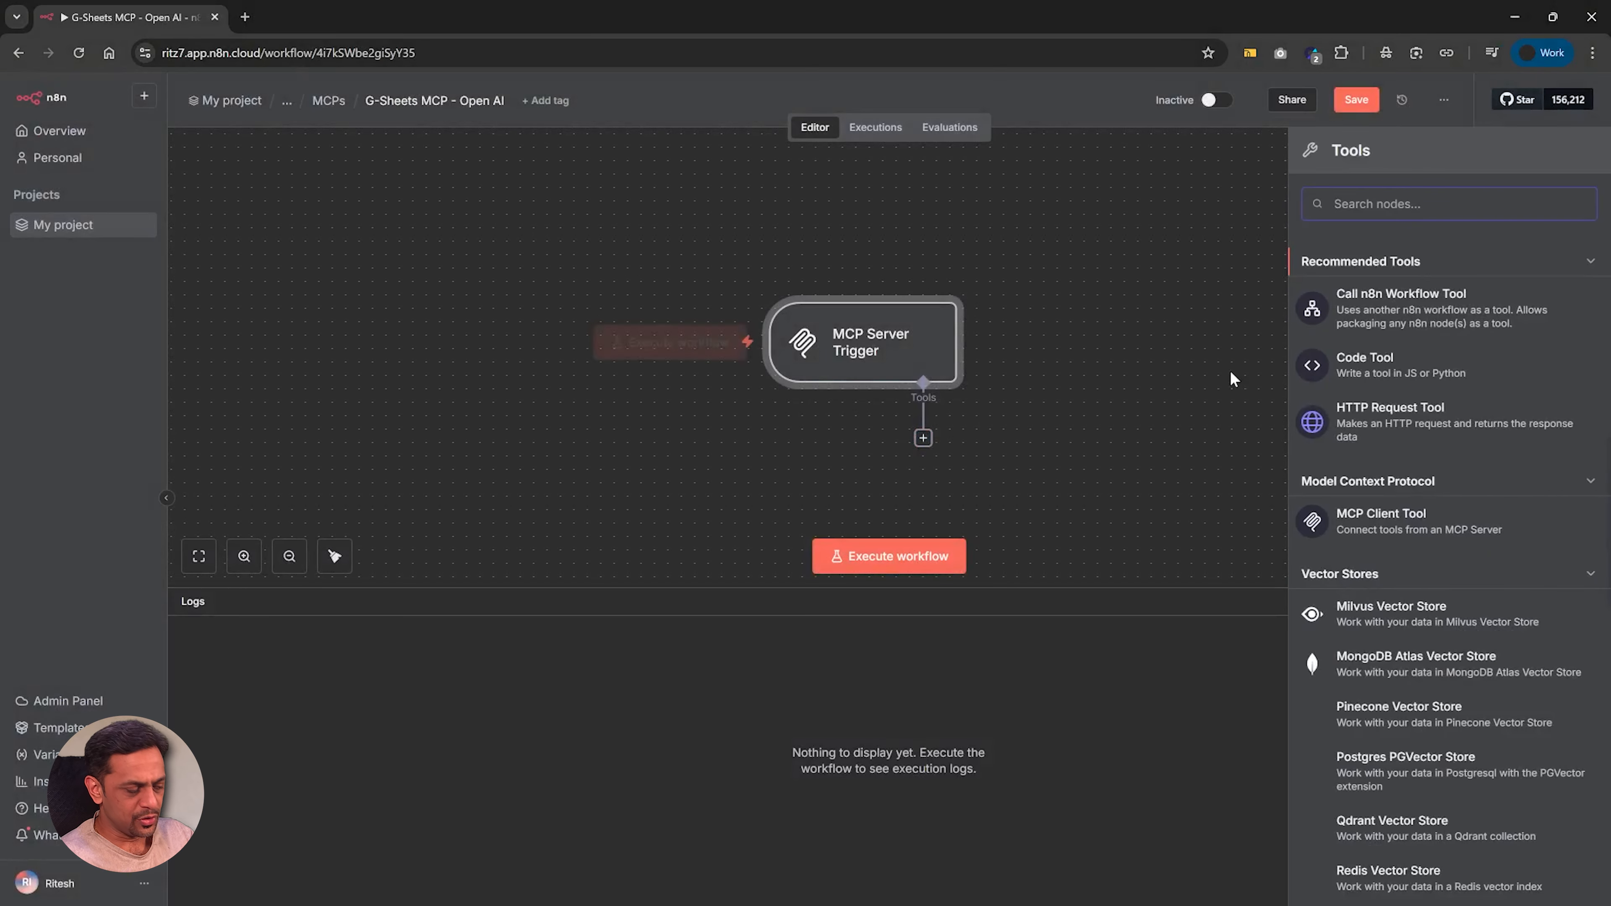
pyautogui.write('sheets')
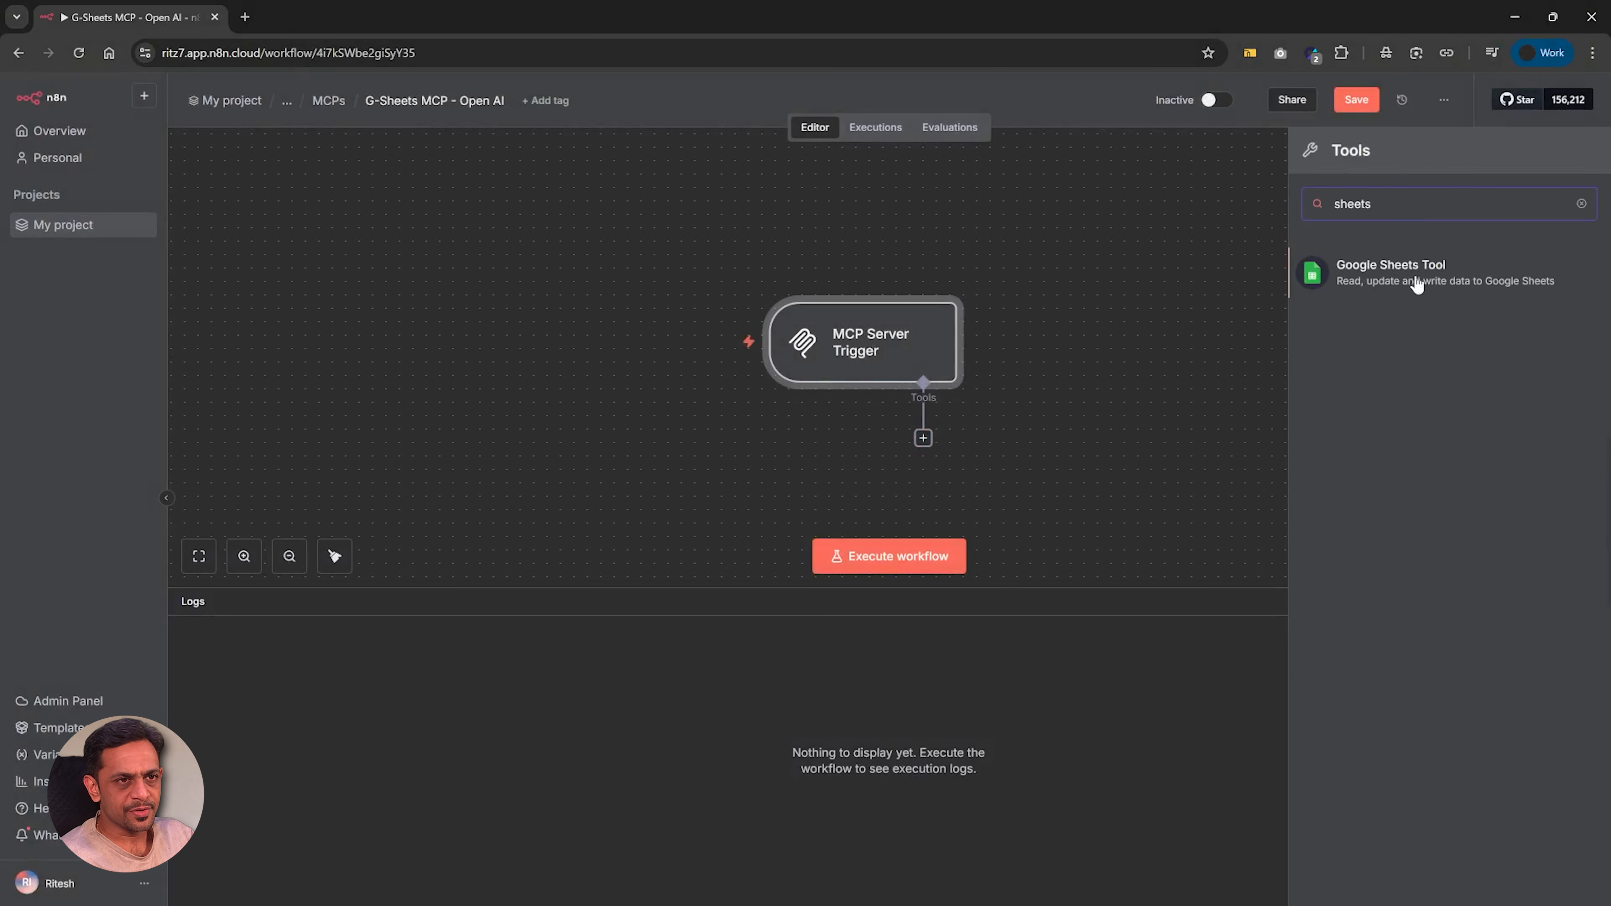
pyautogui.click(1407, 263)
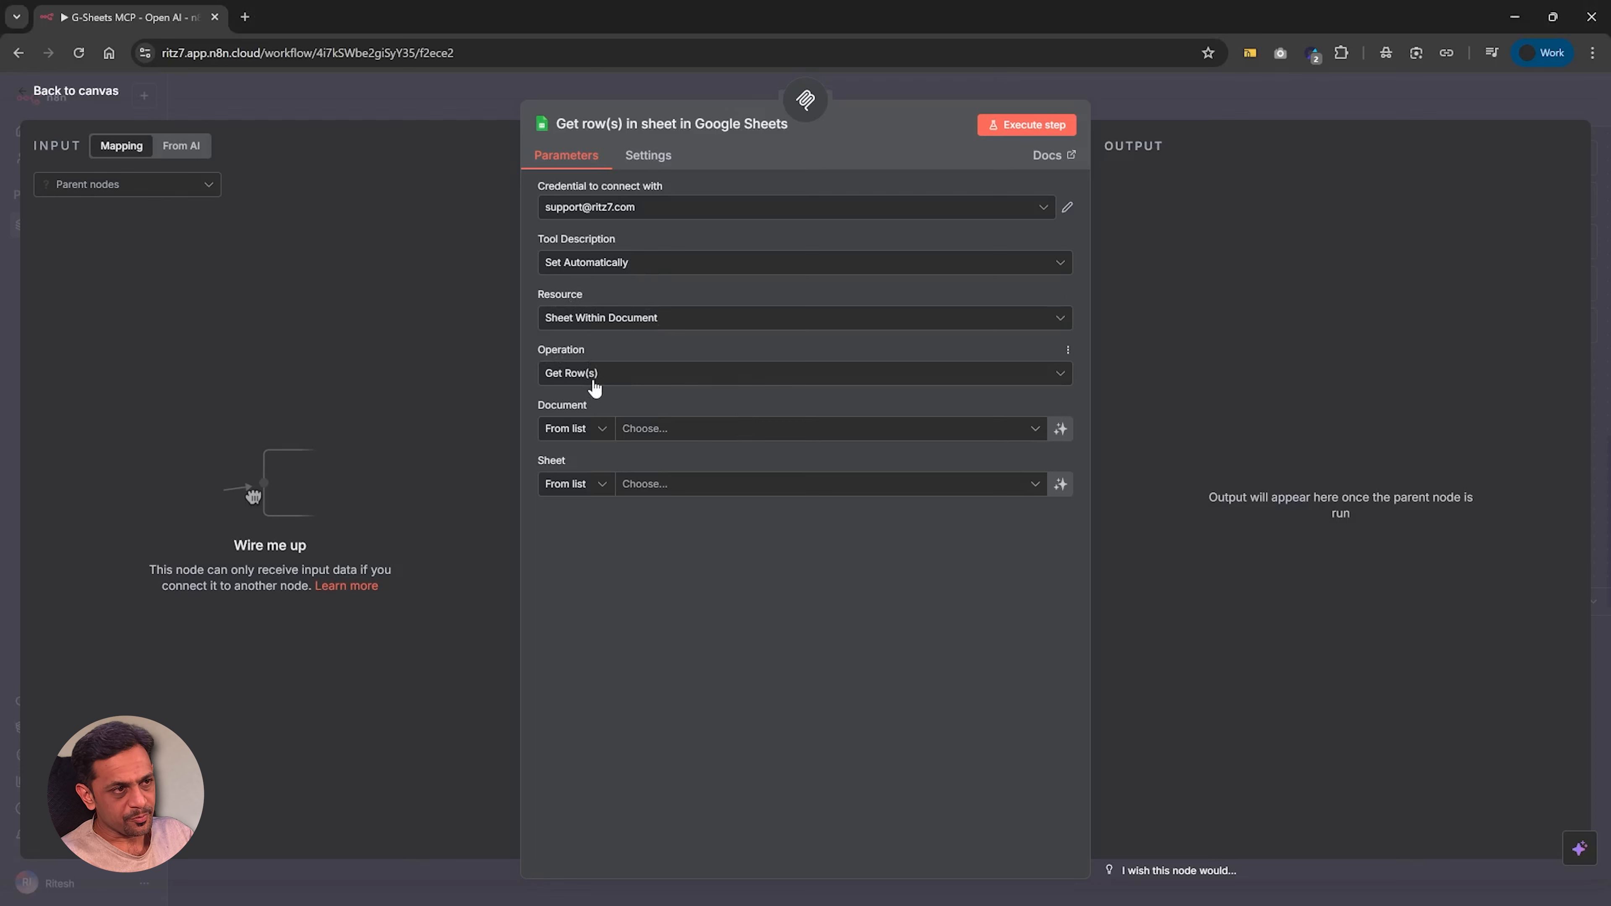
pyautogui.click(643, 431)
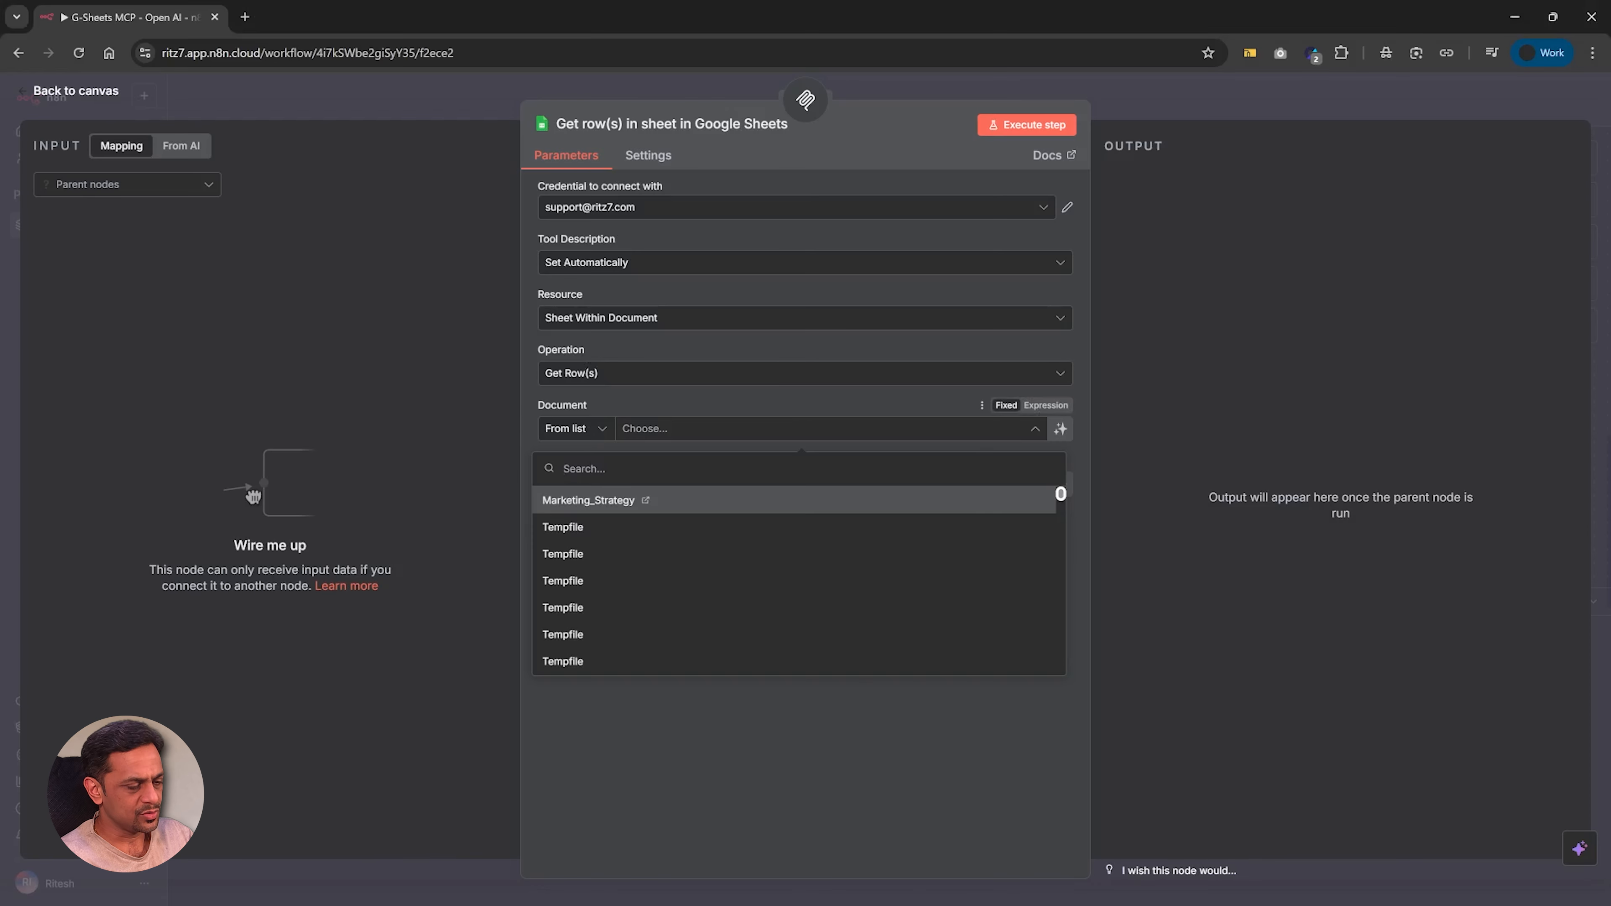
pyautogui.write('orders')
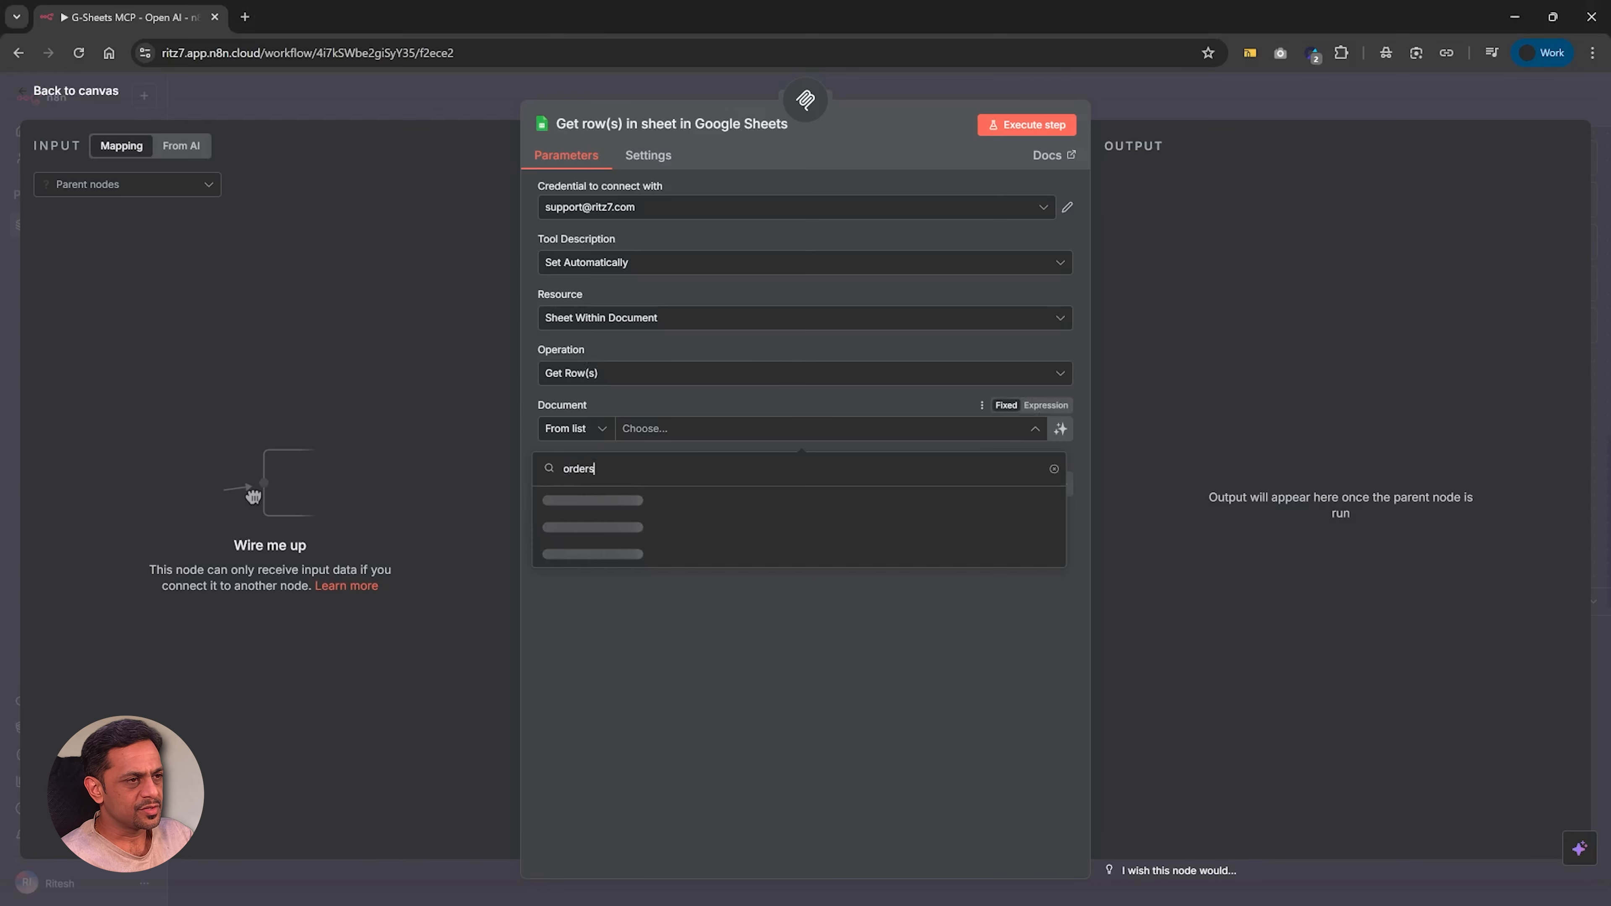
pyautogui.click(561, 502)
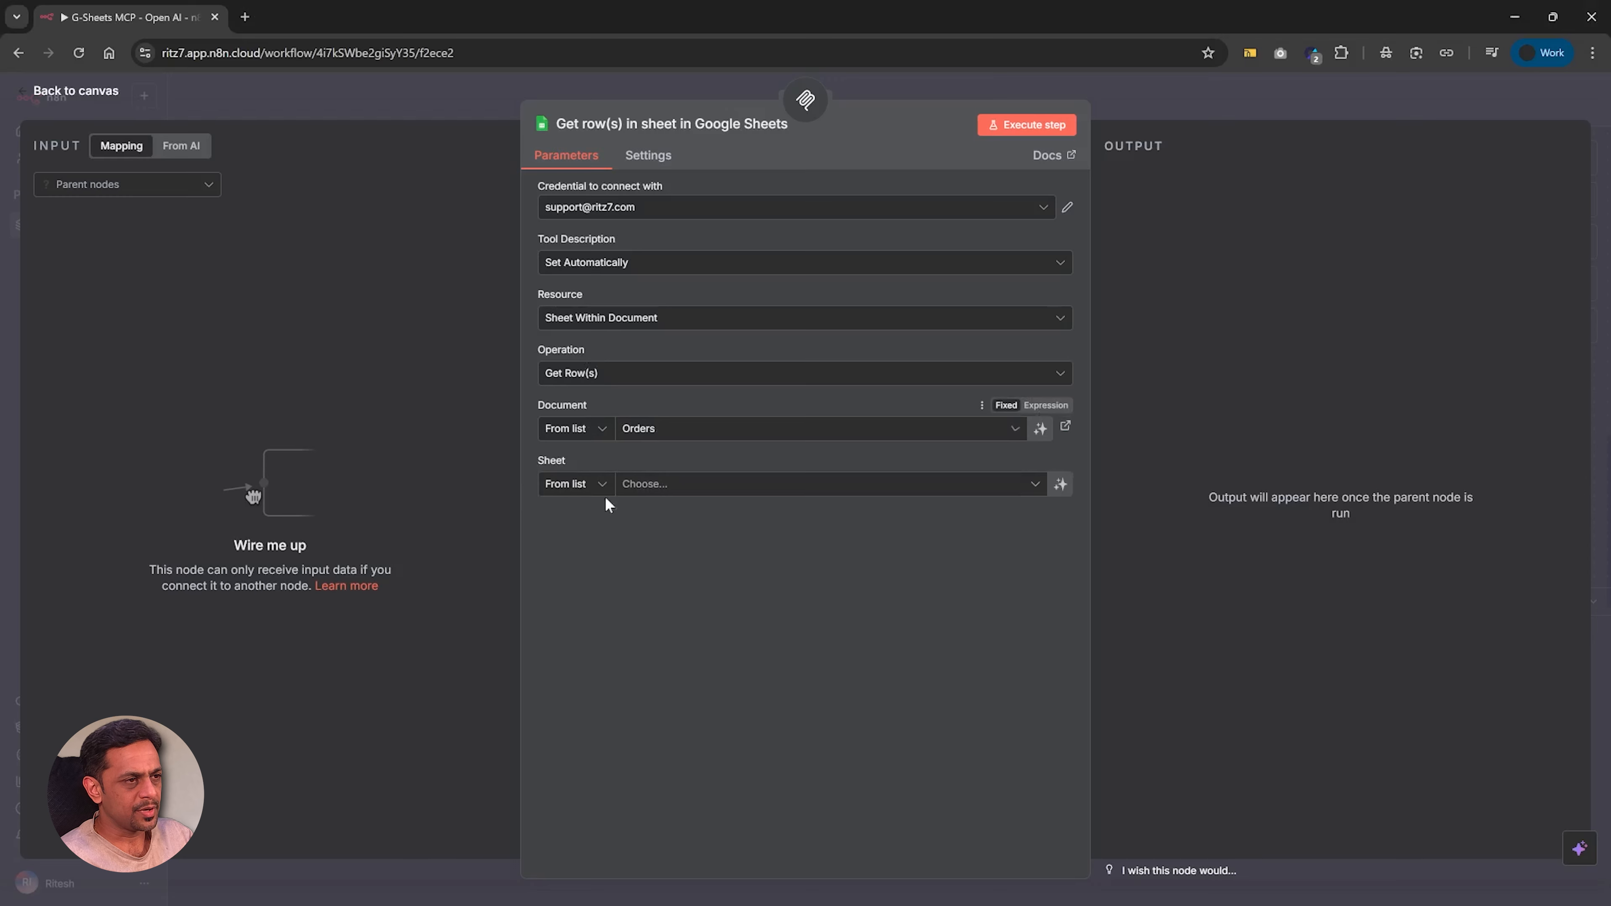
# Step: Rename Sheet1 in the Orders spreadsheet to Order and select it as the sheet for the n8n Get Row(s) tool
pyautogui.click(658, 494)
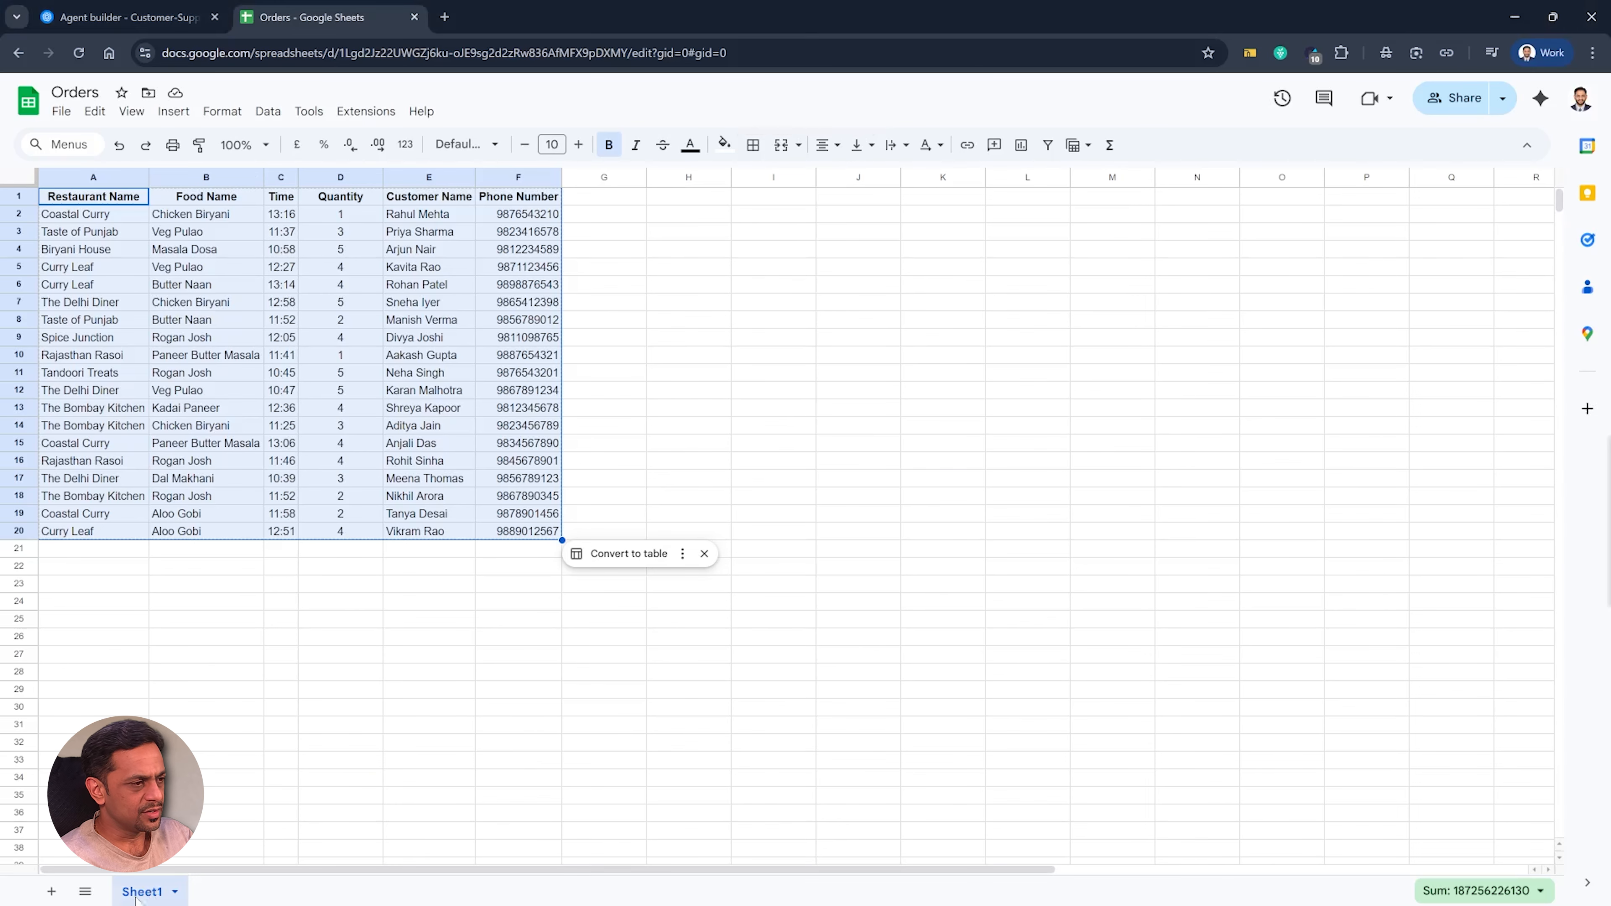
pyautogui.doubleClick(153, 894)
pyautogui.write('Orders')
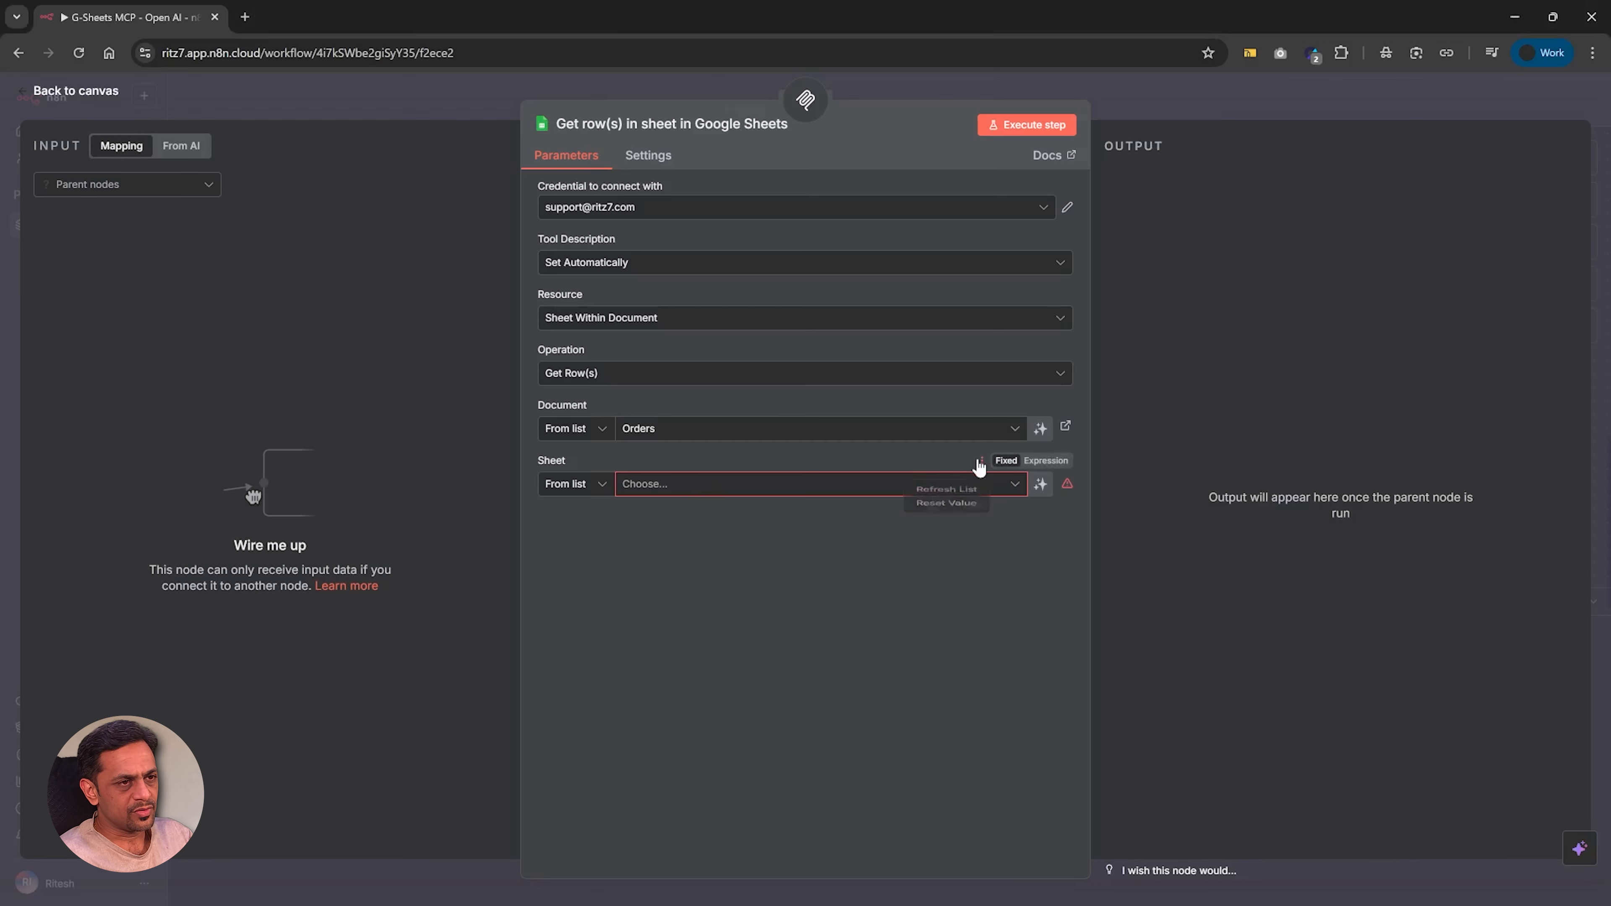
pyautogui.click(782, 489)
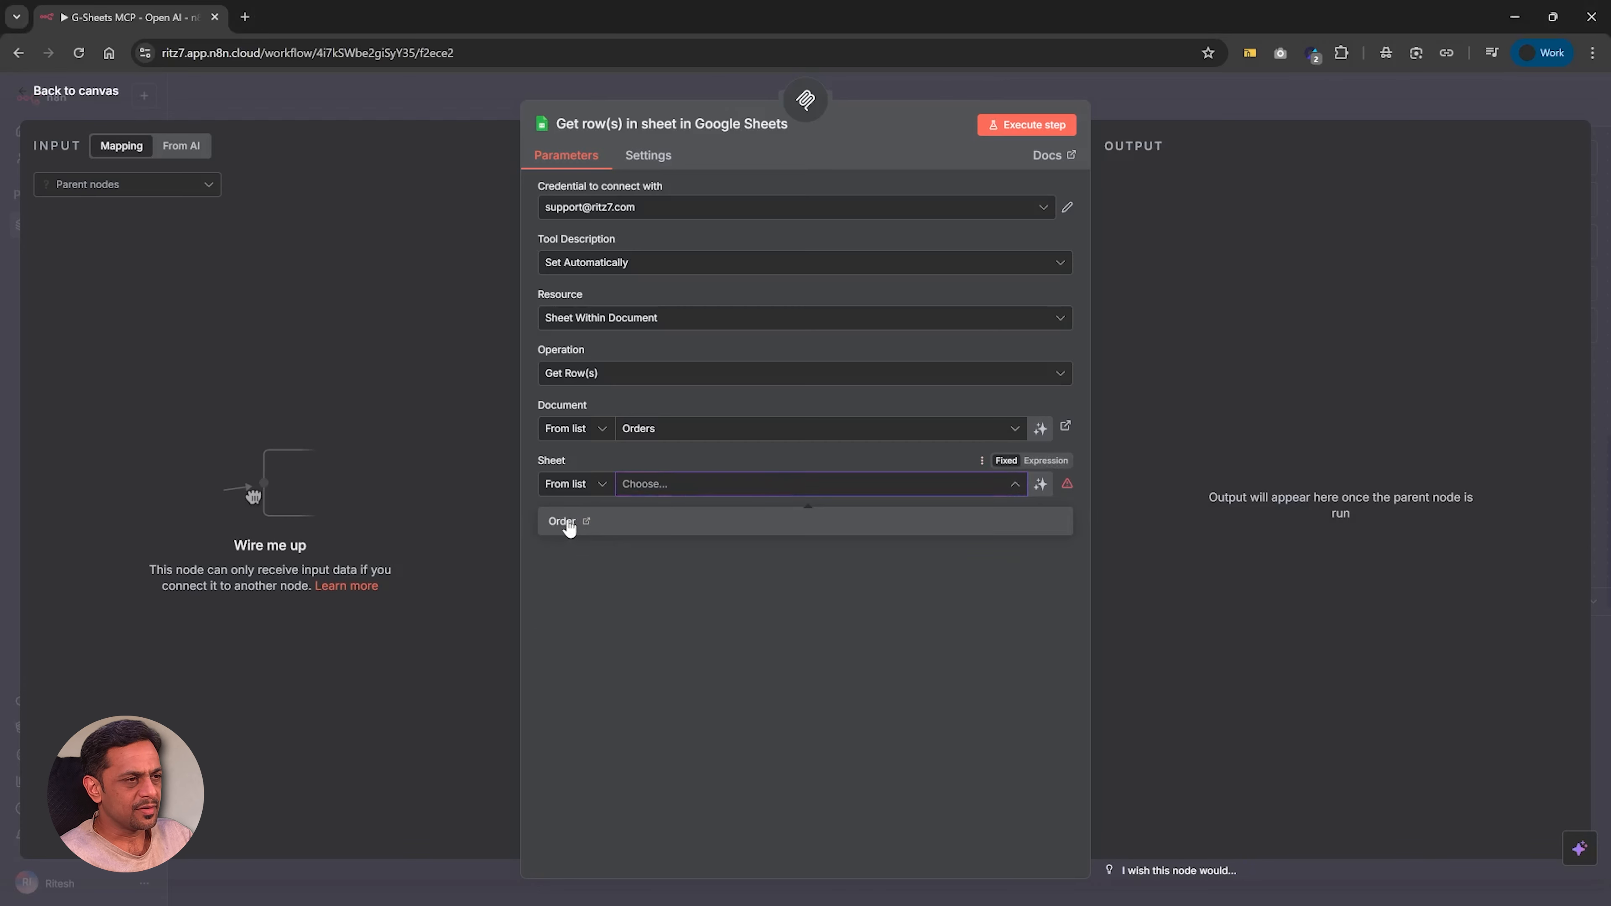
pyautogui.click(569, 526)
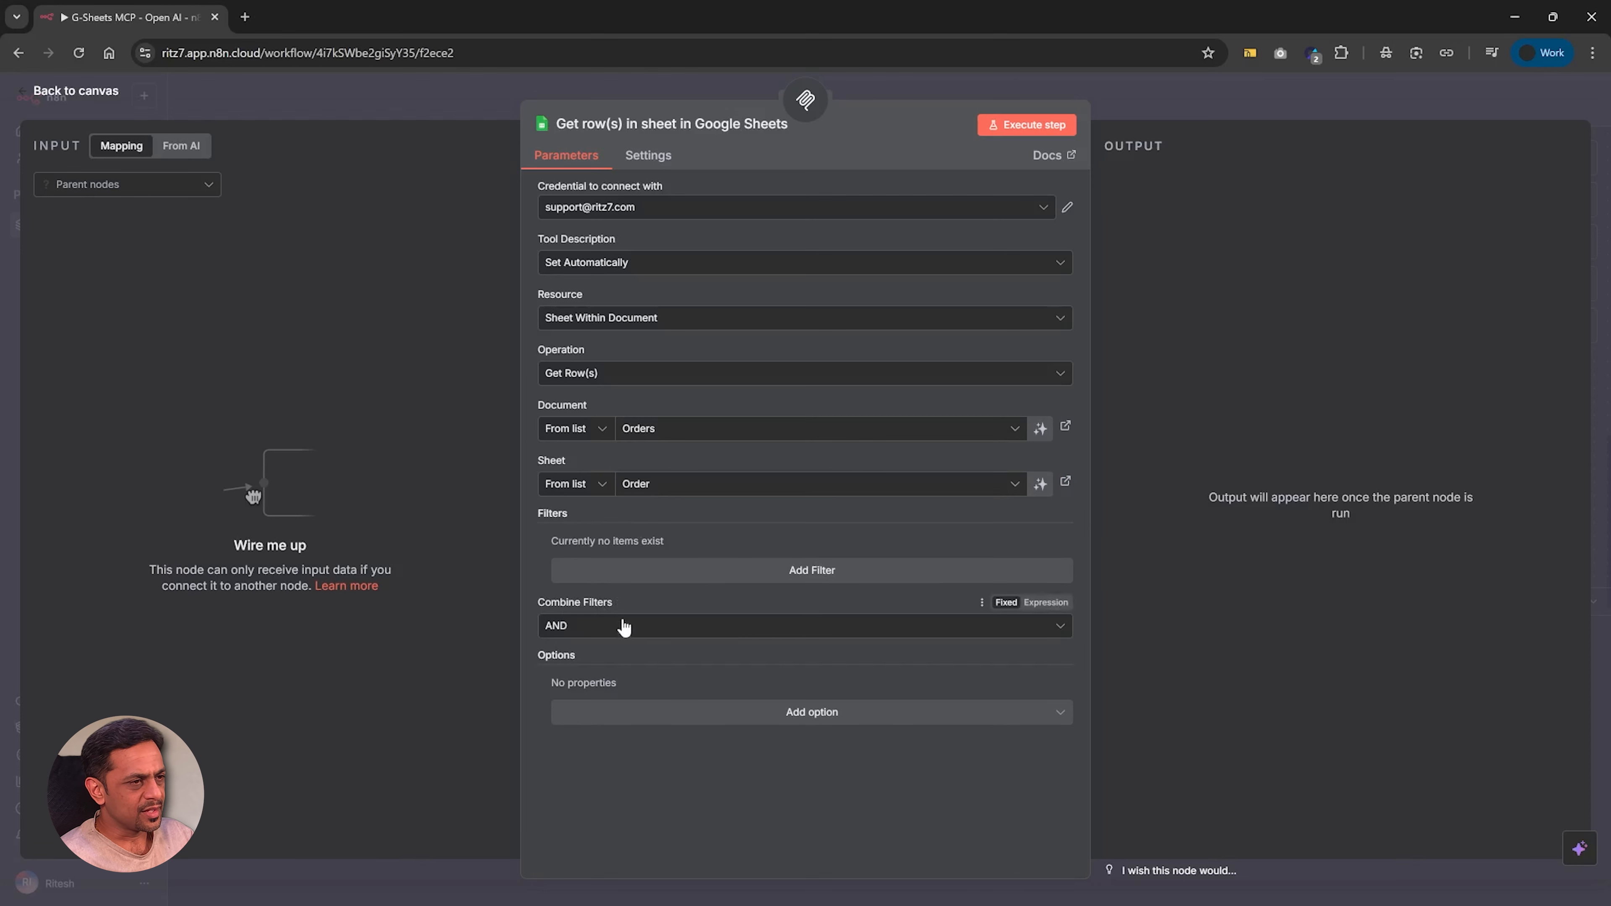
# Step: Add filters on the Restaurant Name and Food Name columns, letting the model define each value automatically
pyautogui.click(799, 576)
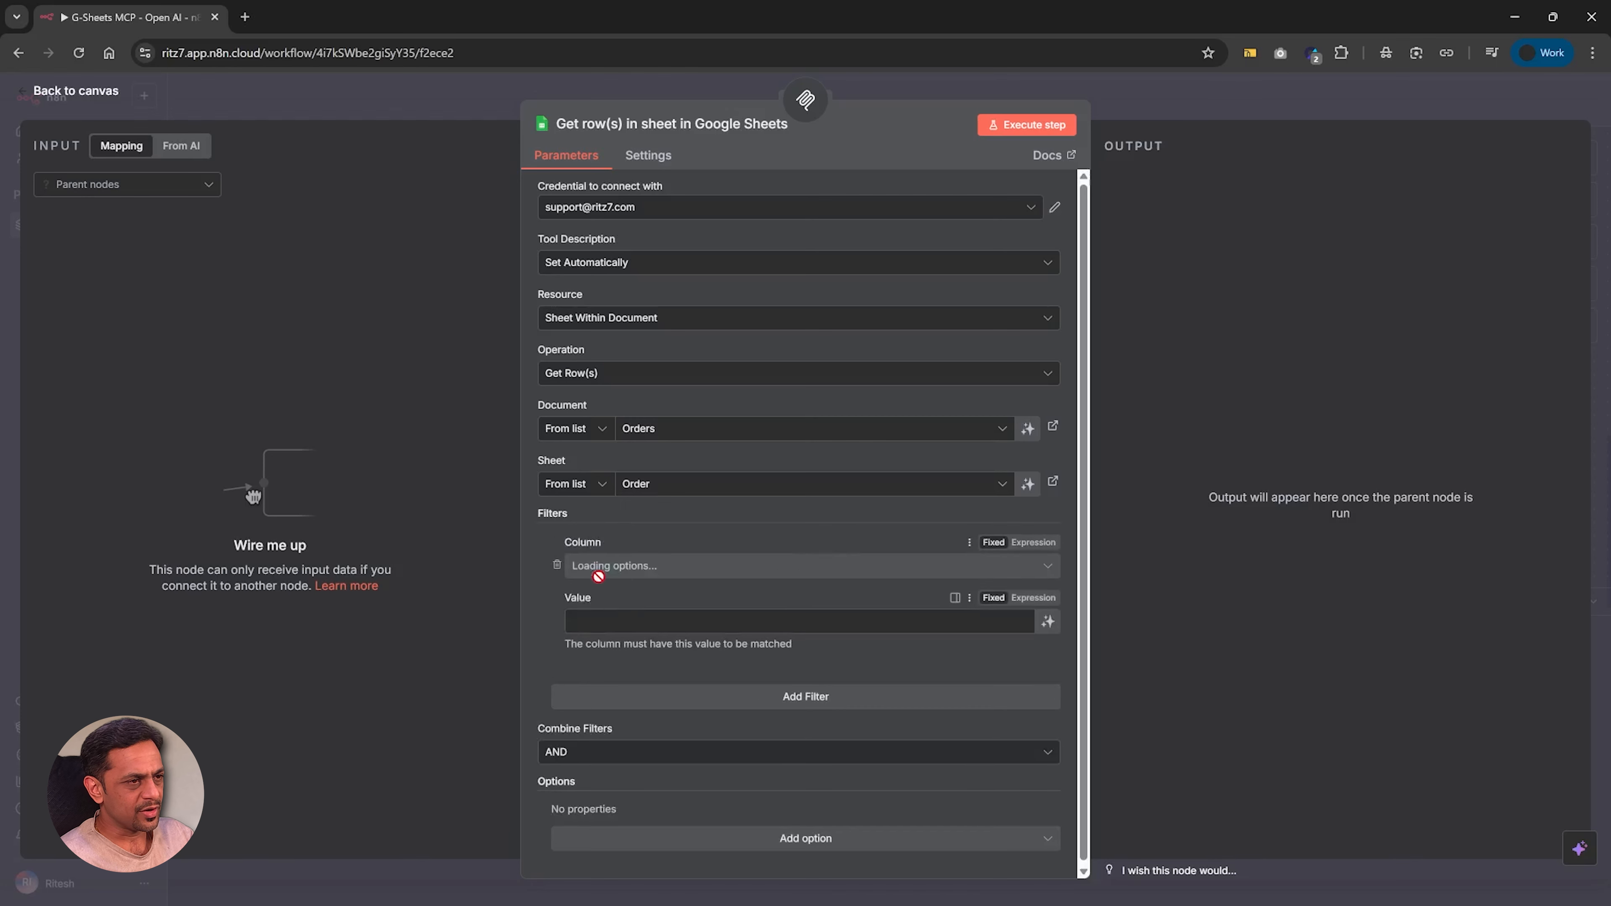
pyautogui.click(609, 566)
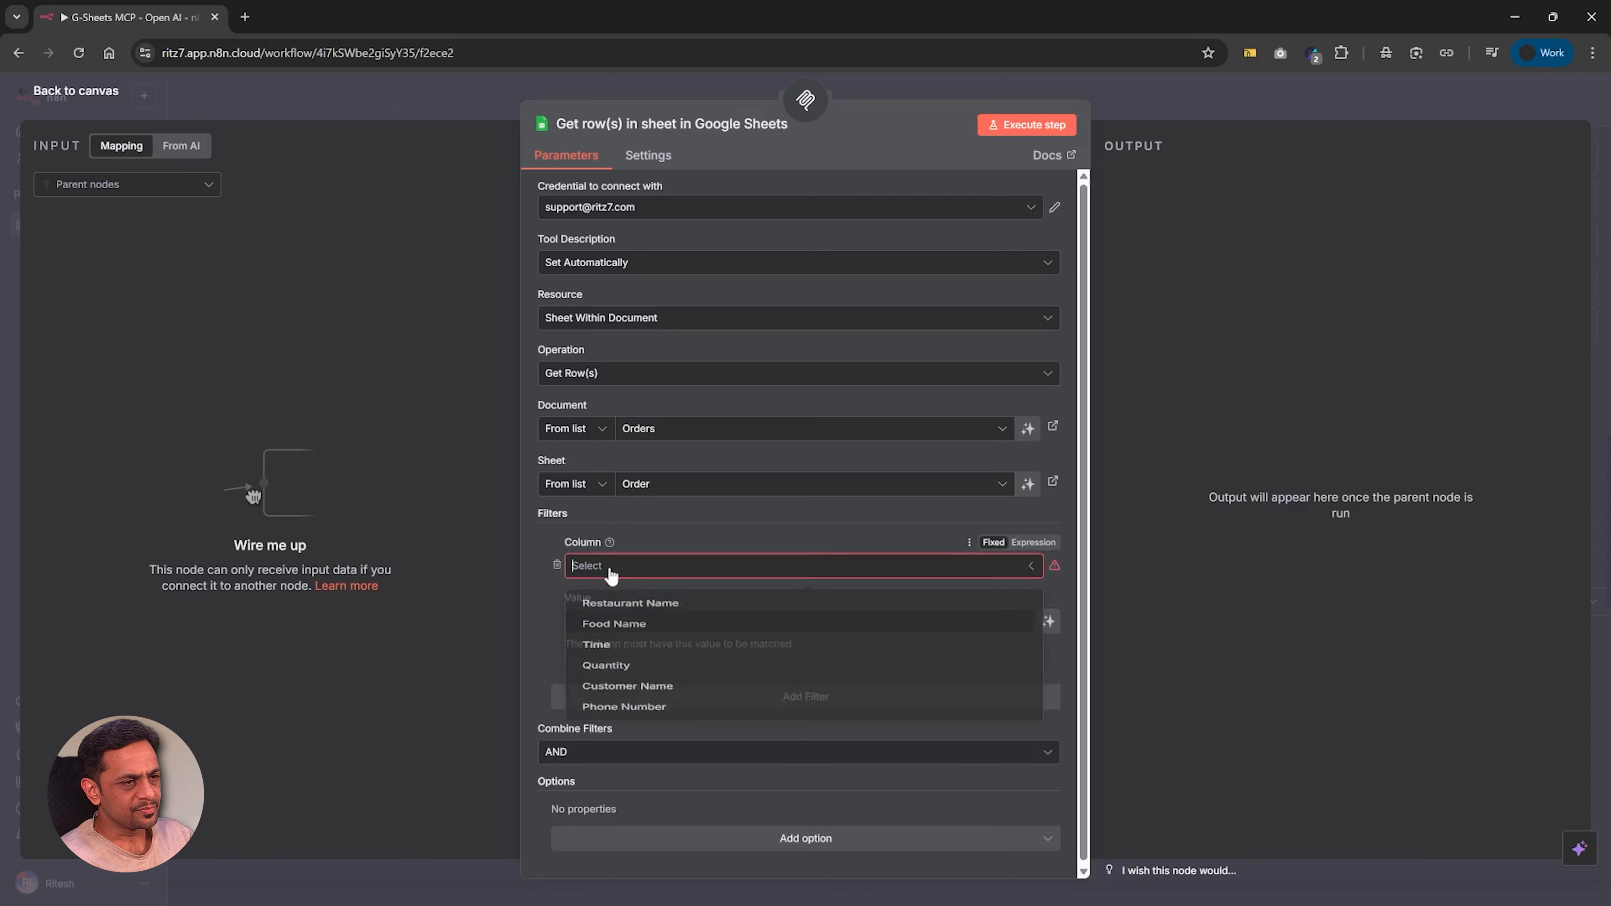
pyautogui.click(612, 609)
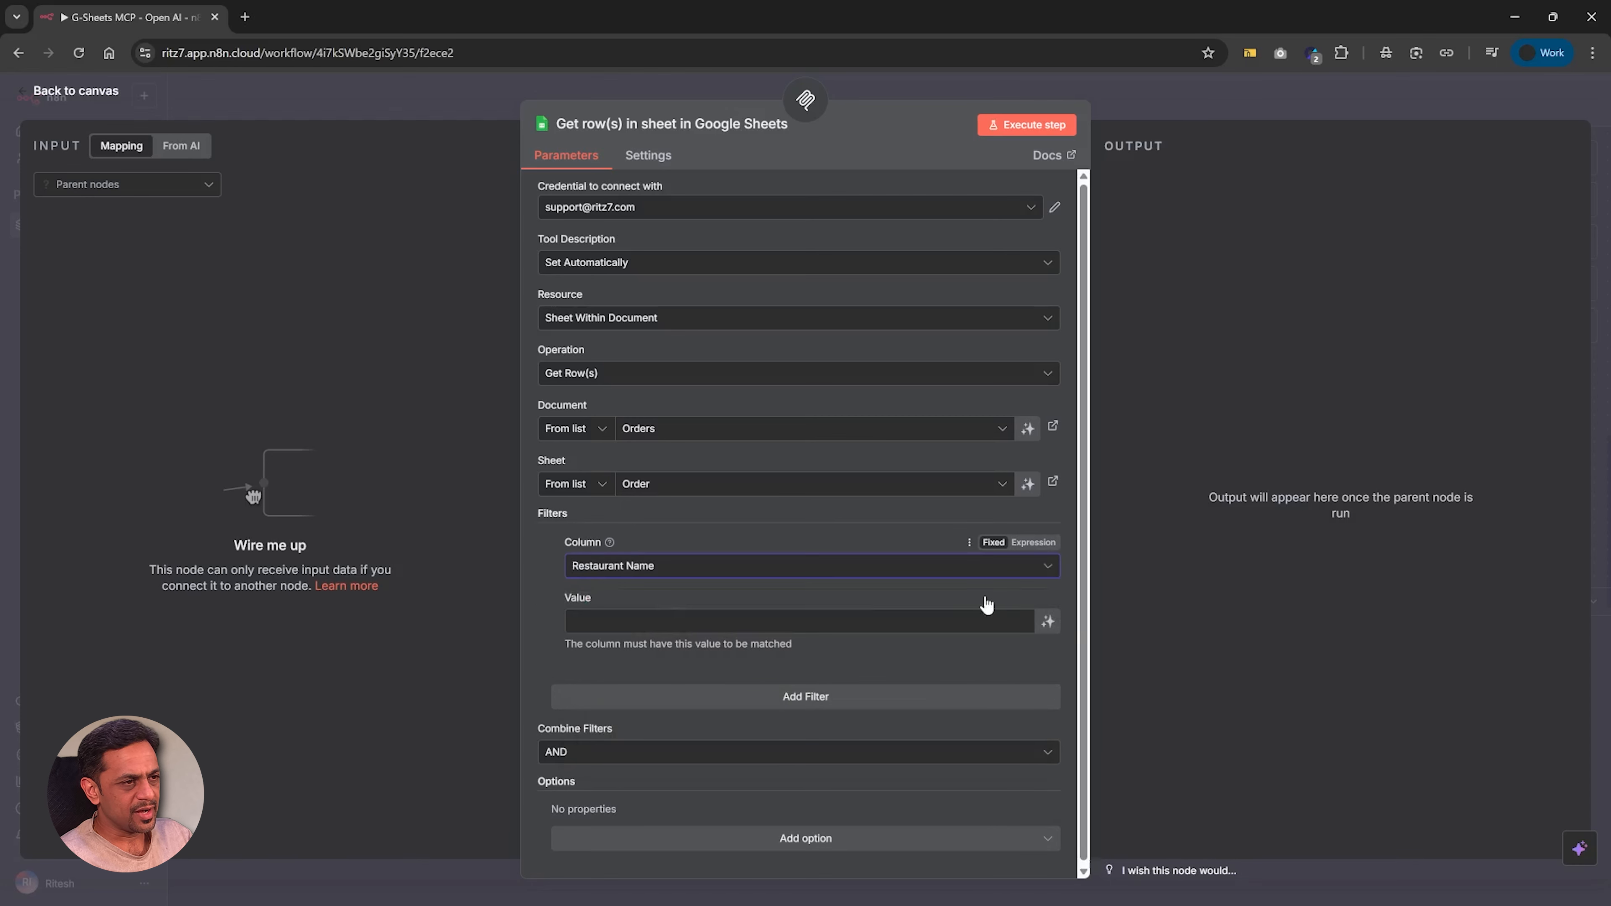
pyautogui.click(1048, 620)
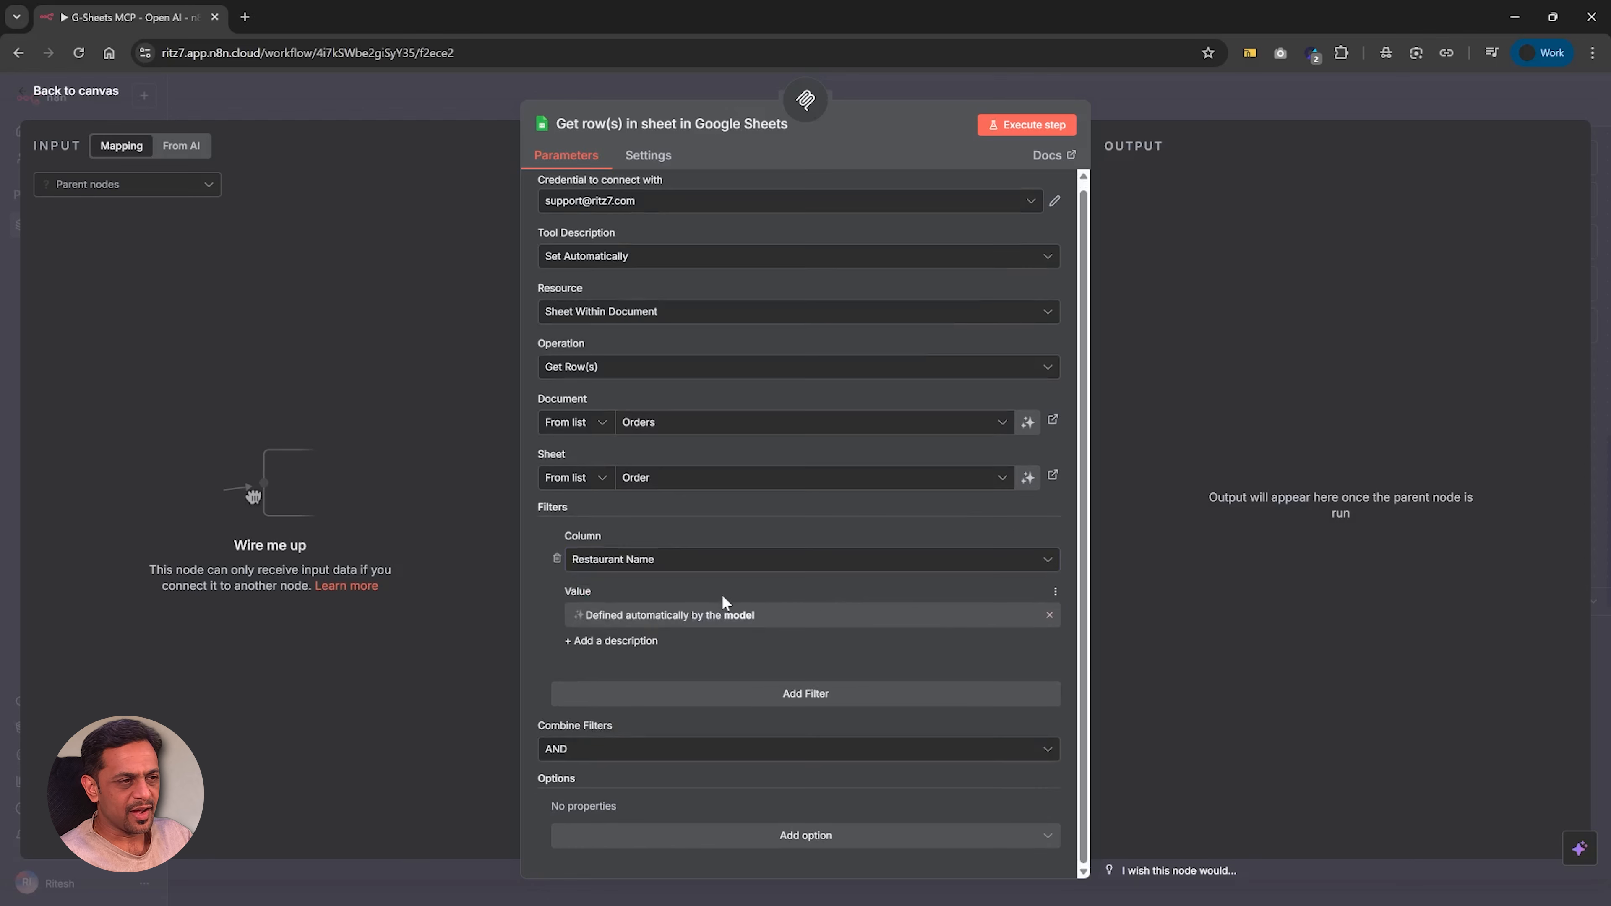
pyautogui.click(813, 697)
pyautogui.scroll(-3, 684, 663)
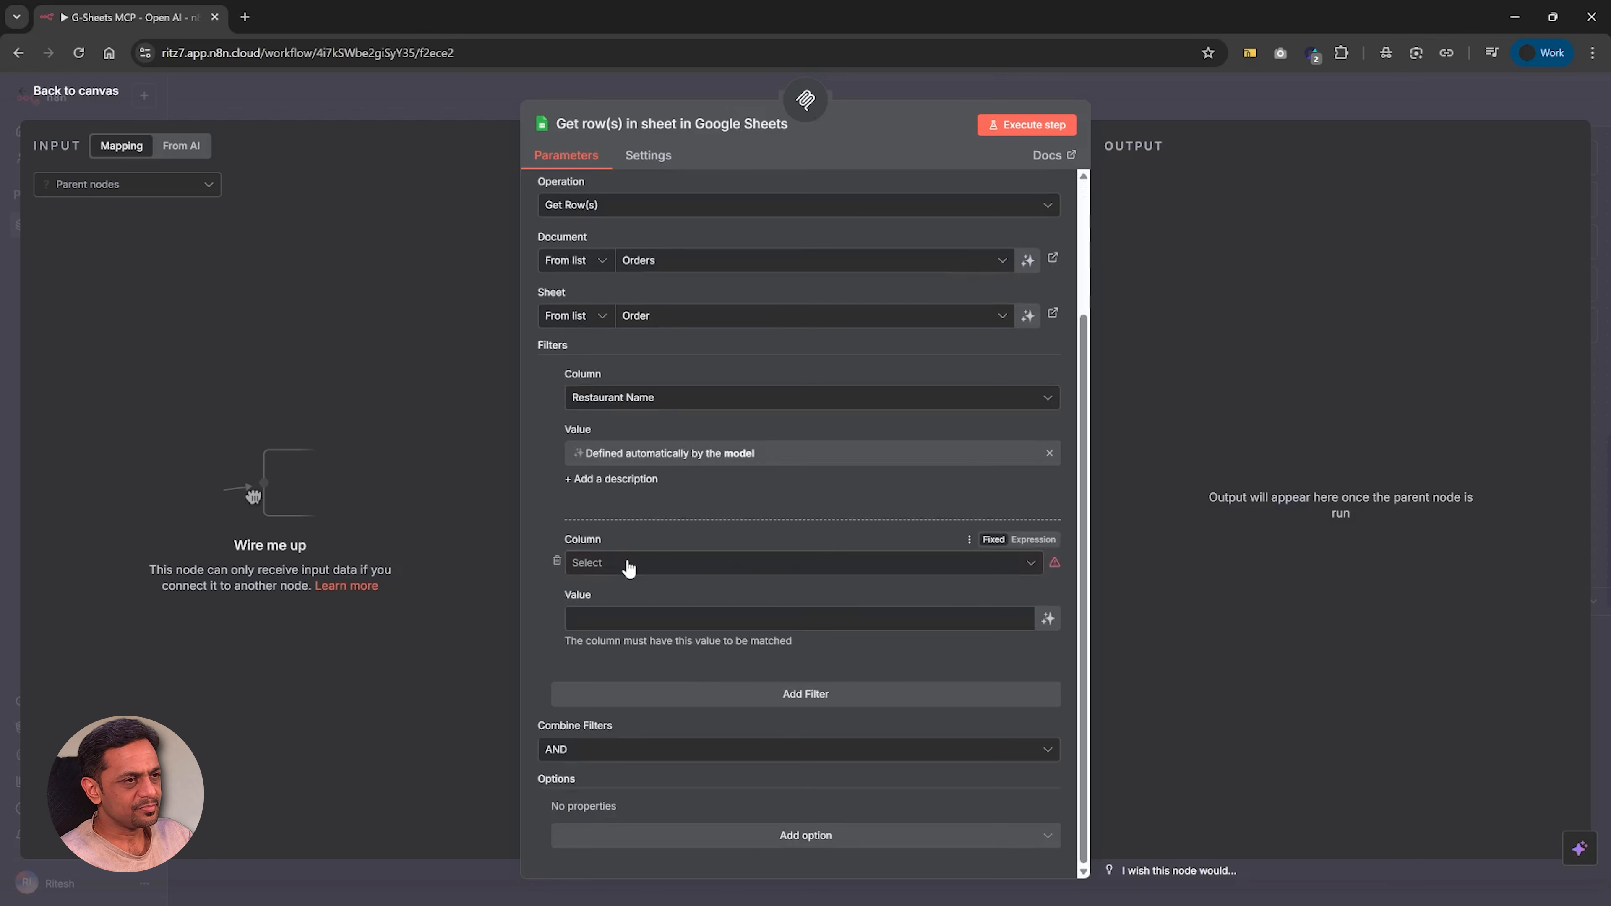
pyautogui.click(622, 563)
pyautogui.click(629, 635)
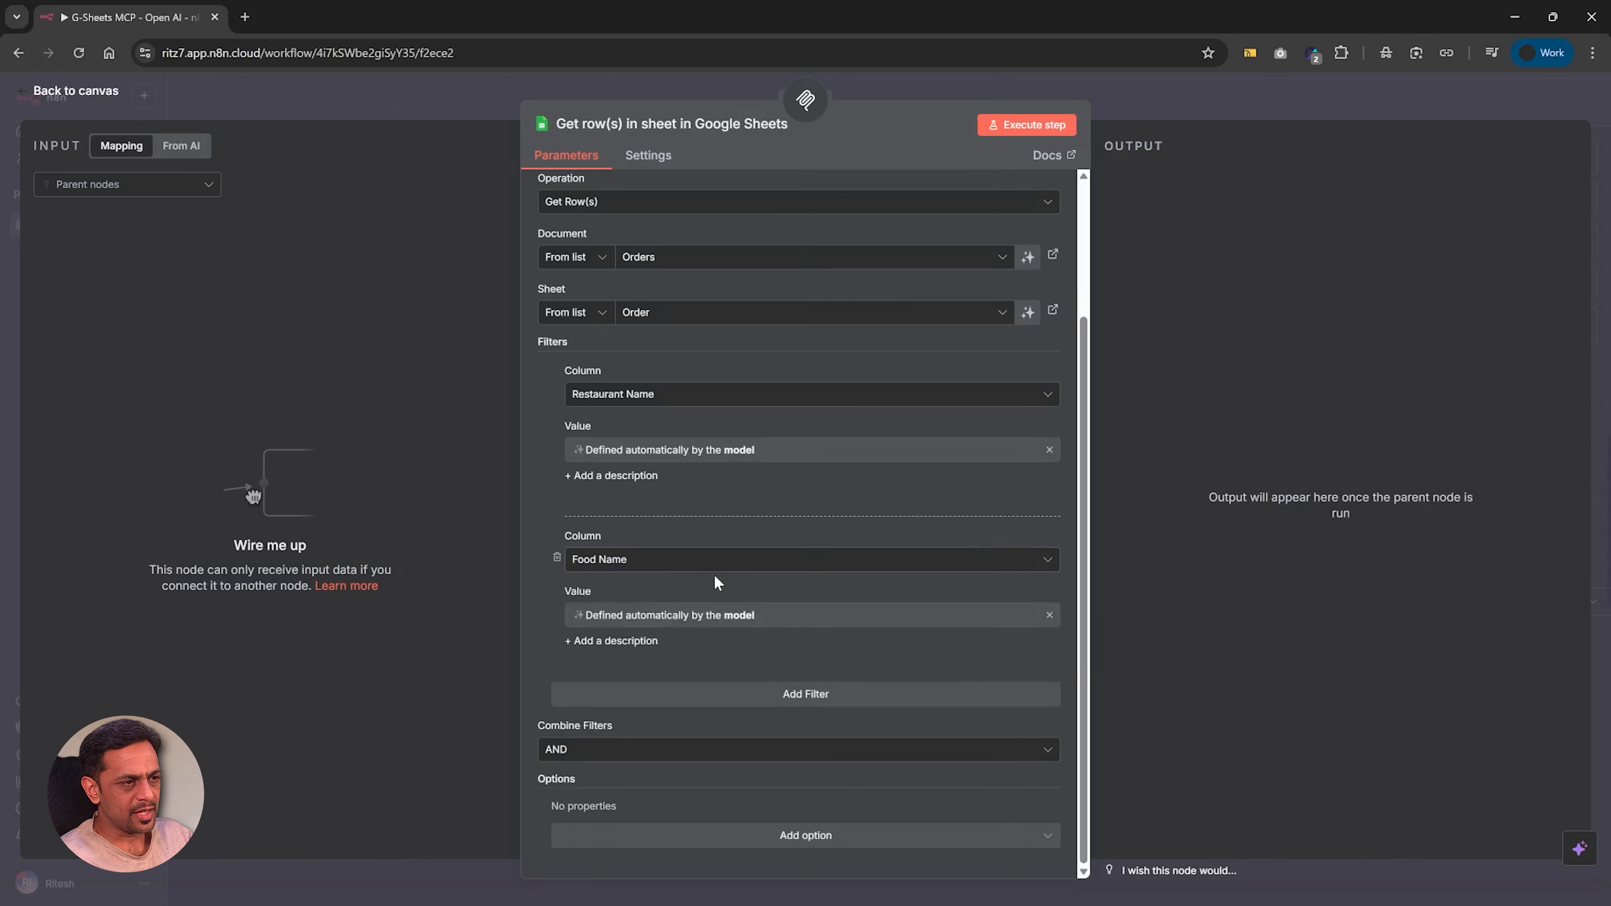
# Step: Add two more filters for the Customer Name and Phone Number columns, with both values defined by the model
pyautogui.click(787, 686)
pyautogui.scroll(-3, 698, 654)
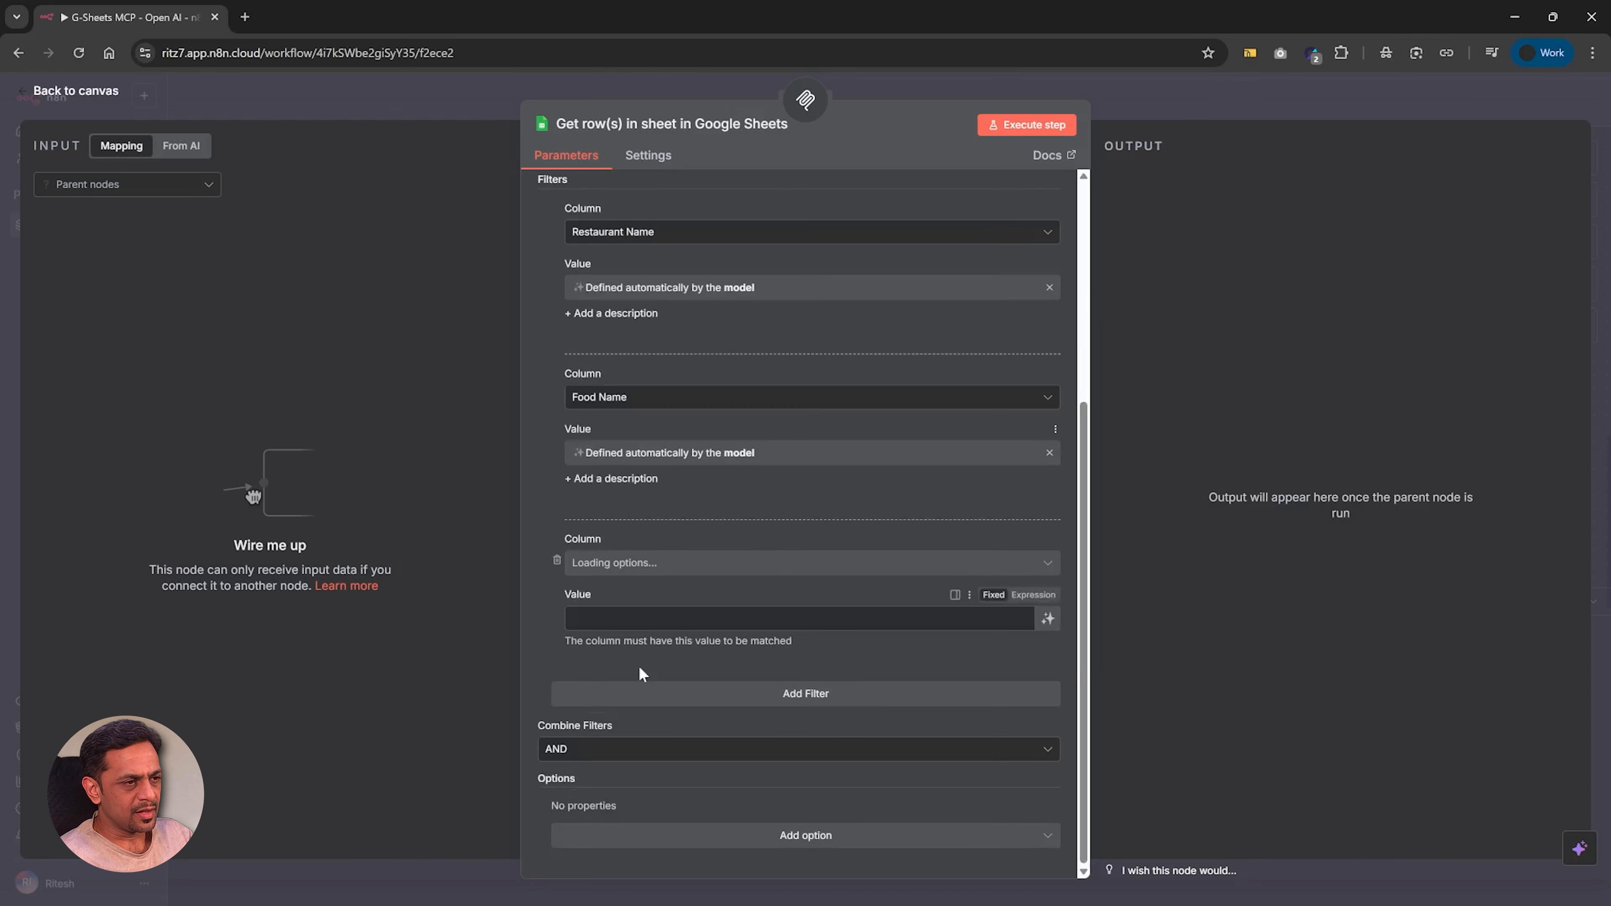
pyautogui.click(617, 563)
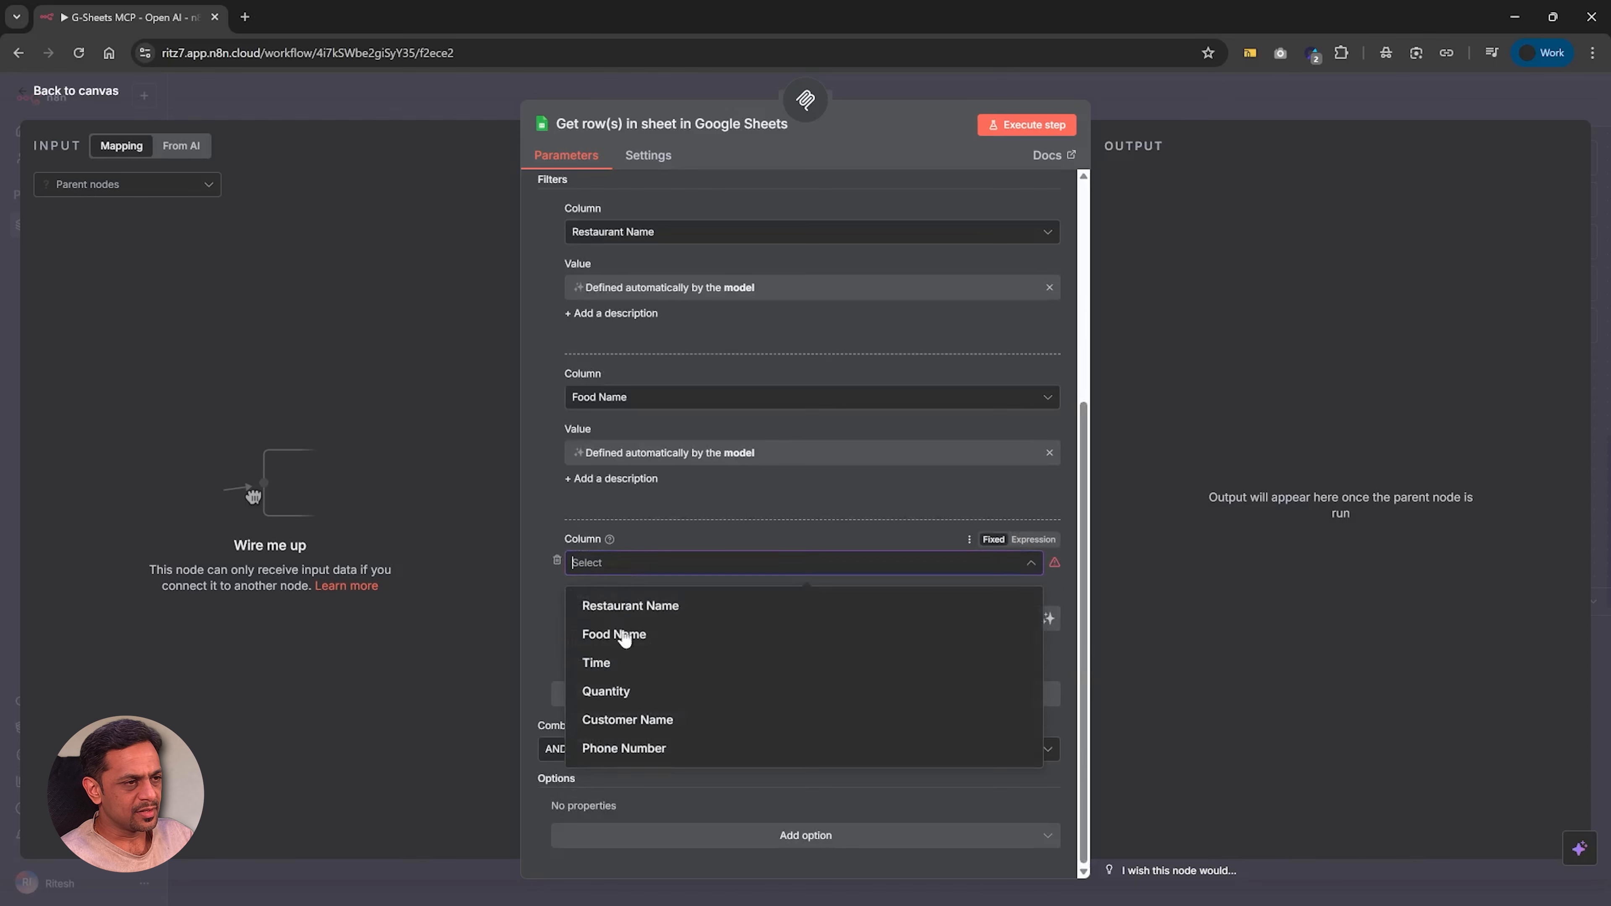
pyautogui.click(622, 721)
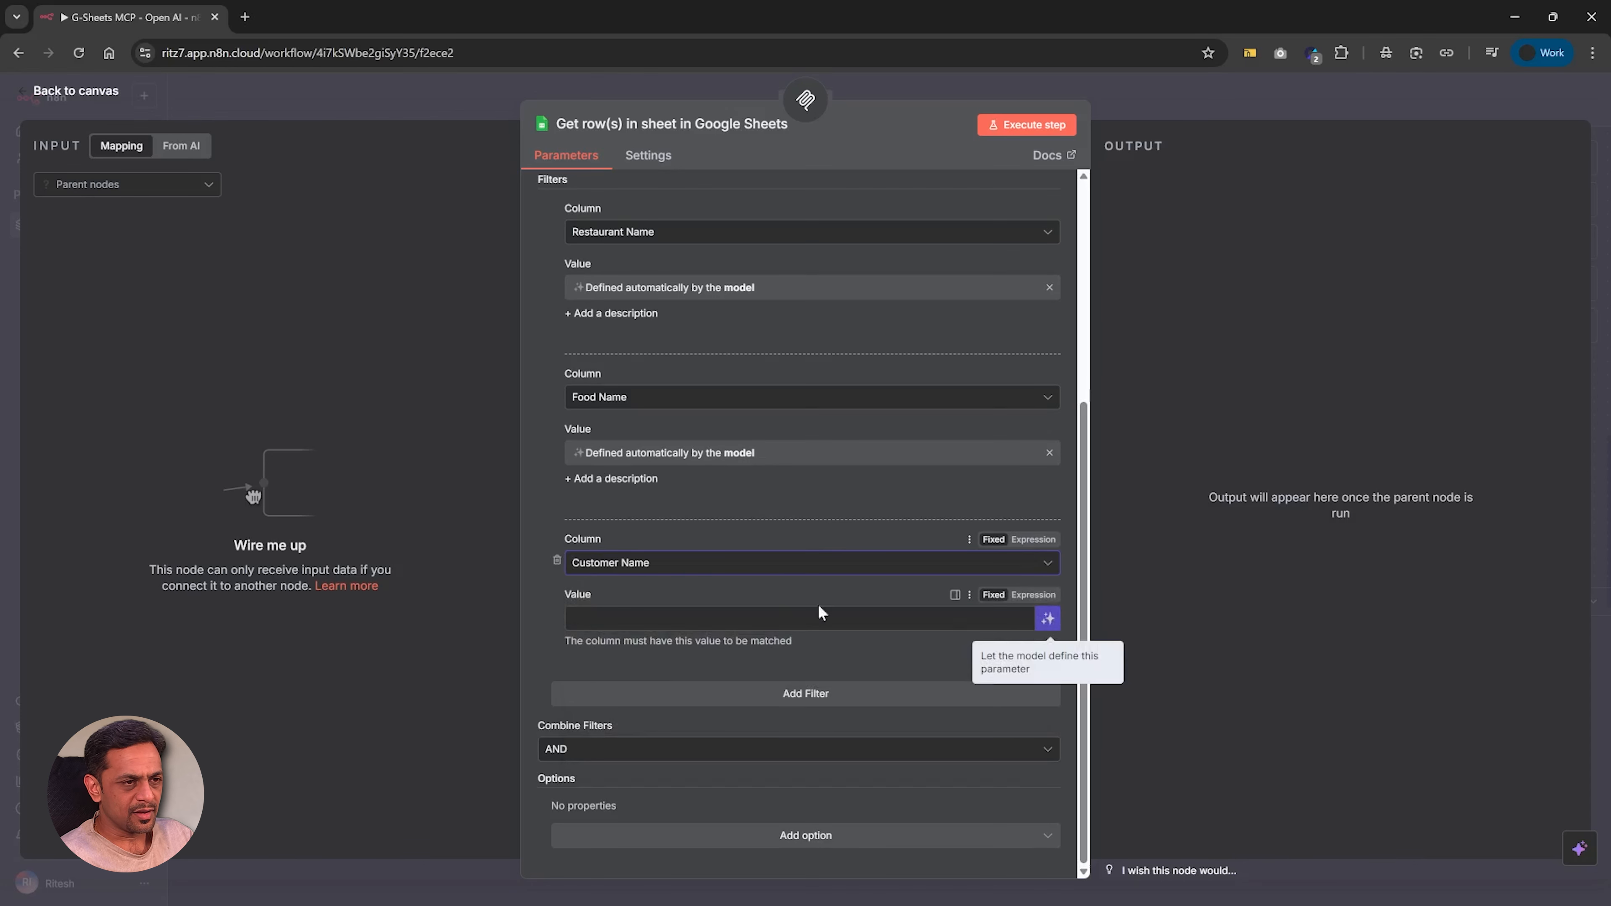
pyautogui.click(1046, 620)
pyautogui.click(774, 698)
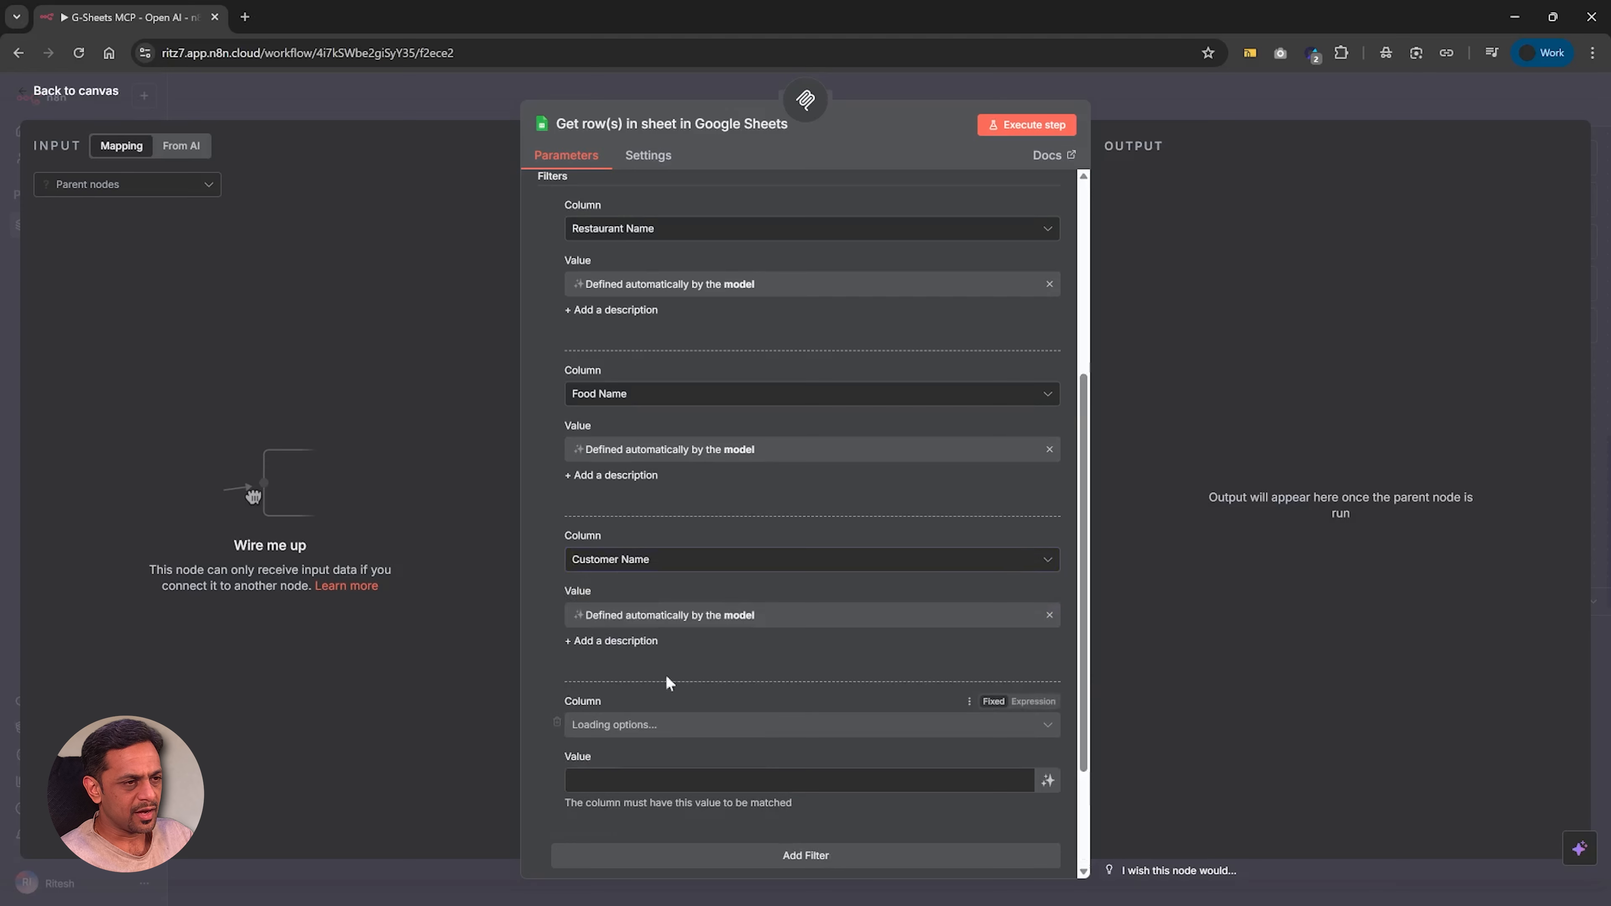
pyautogui.scroll(-3, 675, 682)
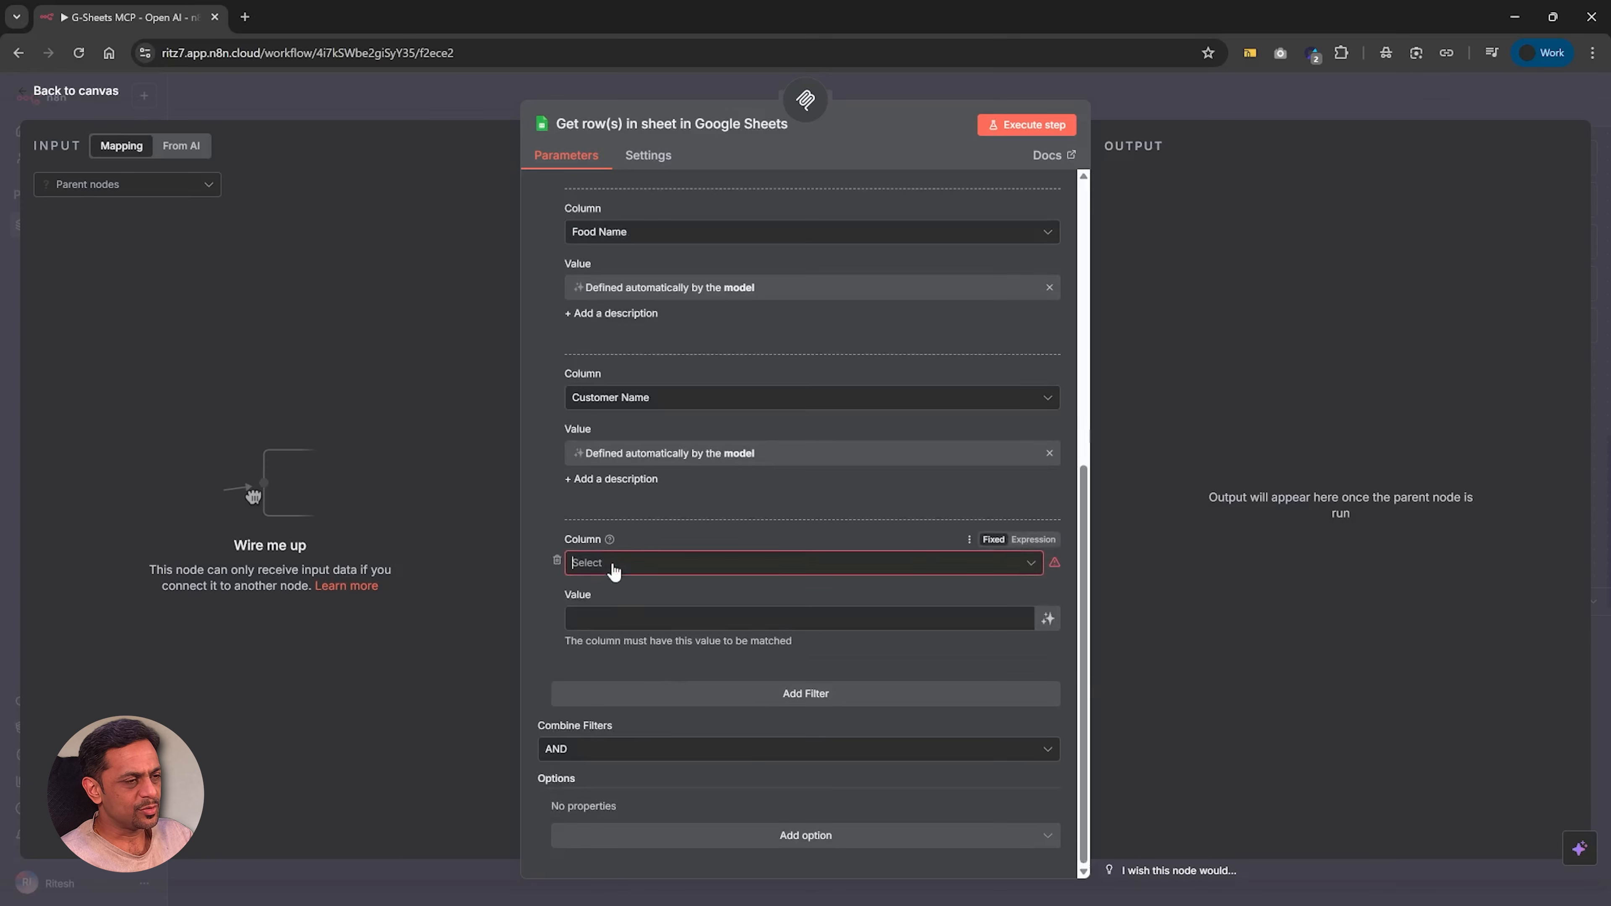
pyautogui.click(612, 564)
pyautogui.click(625, 749)
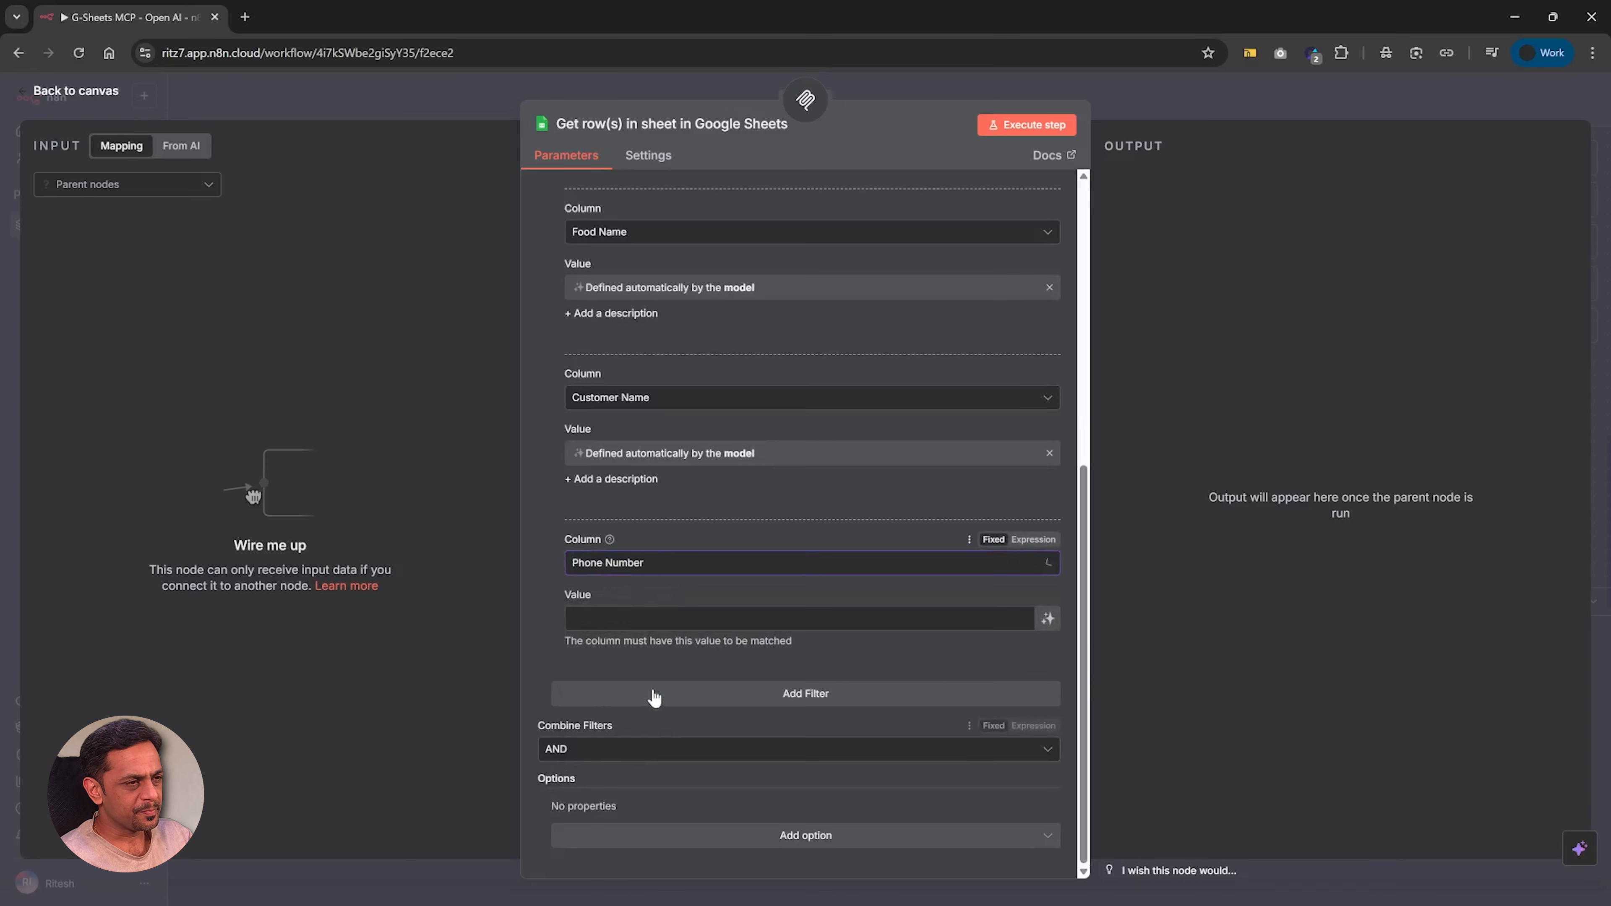
pyautogui.click(1048, 619)
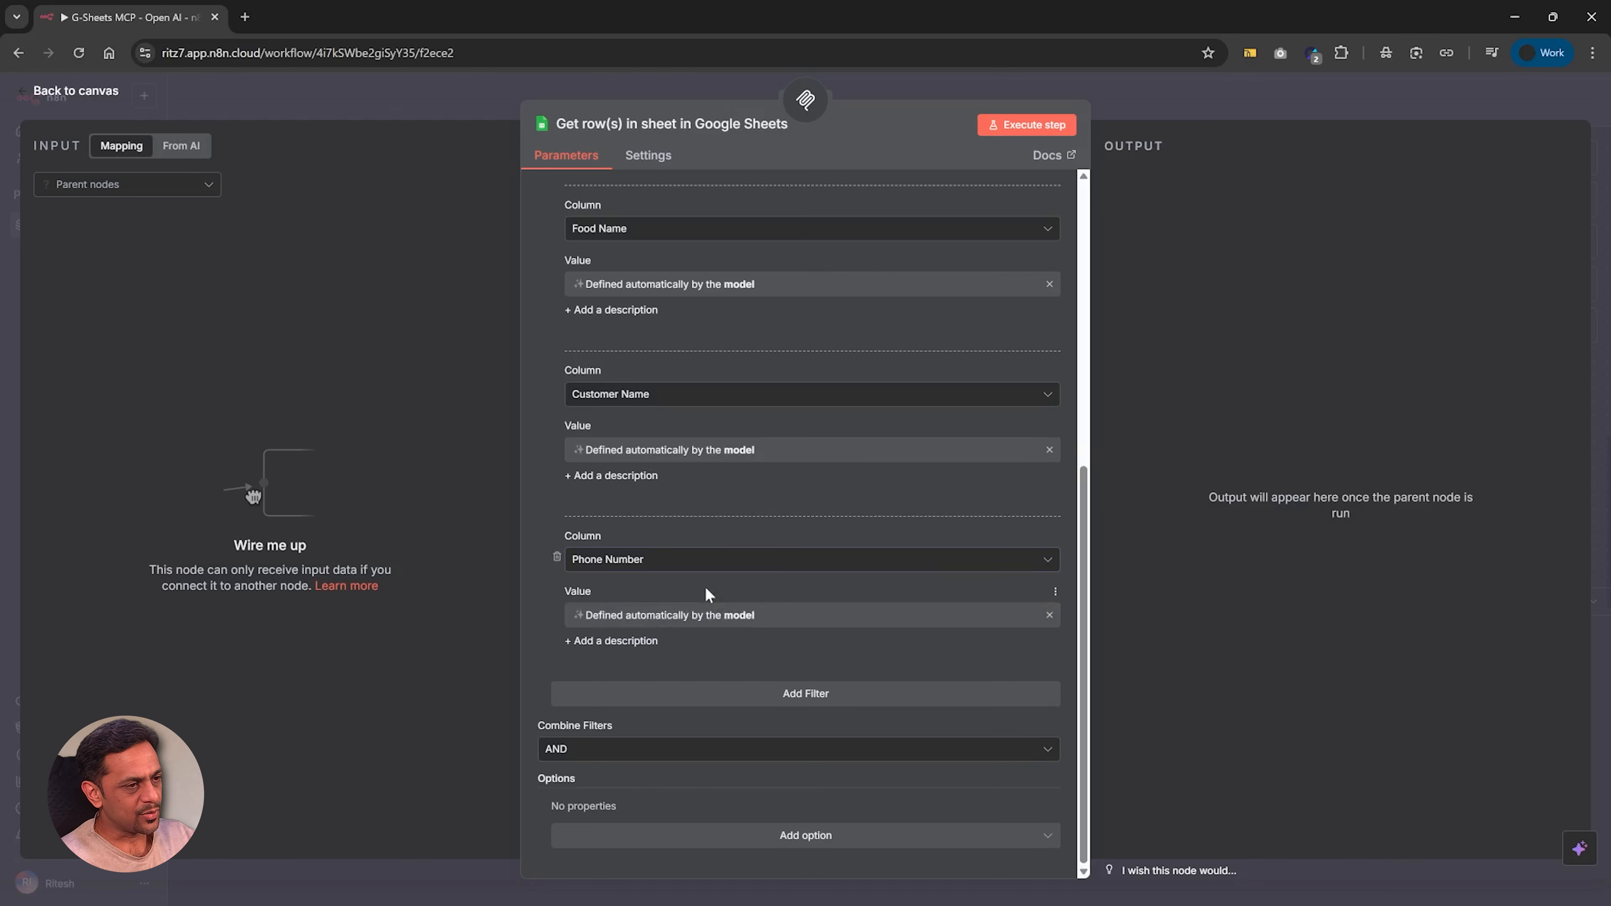
# Step: Return to the canvas and reposition the Google Sheets tool and the MCP Server Trigger slightly up and to the left
pyautogui.scroll(8, 709, 593)
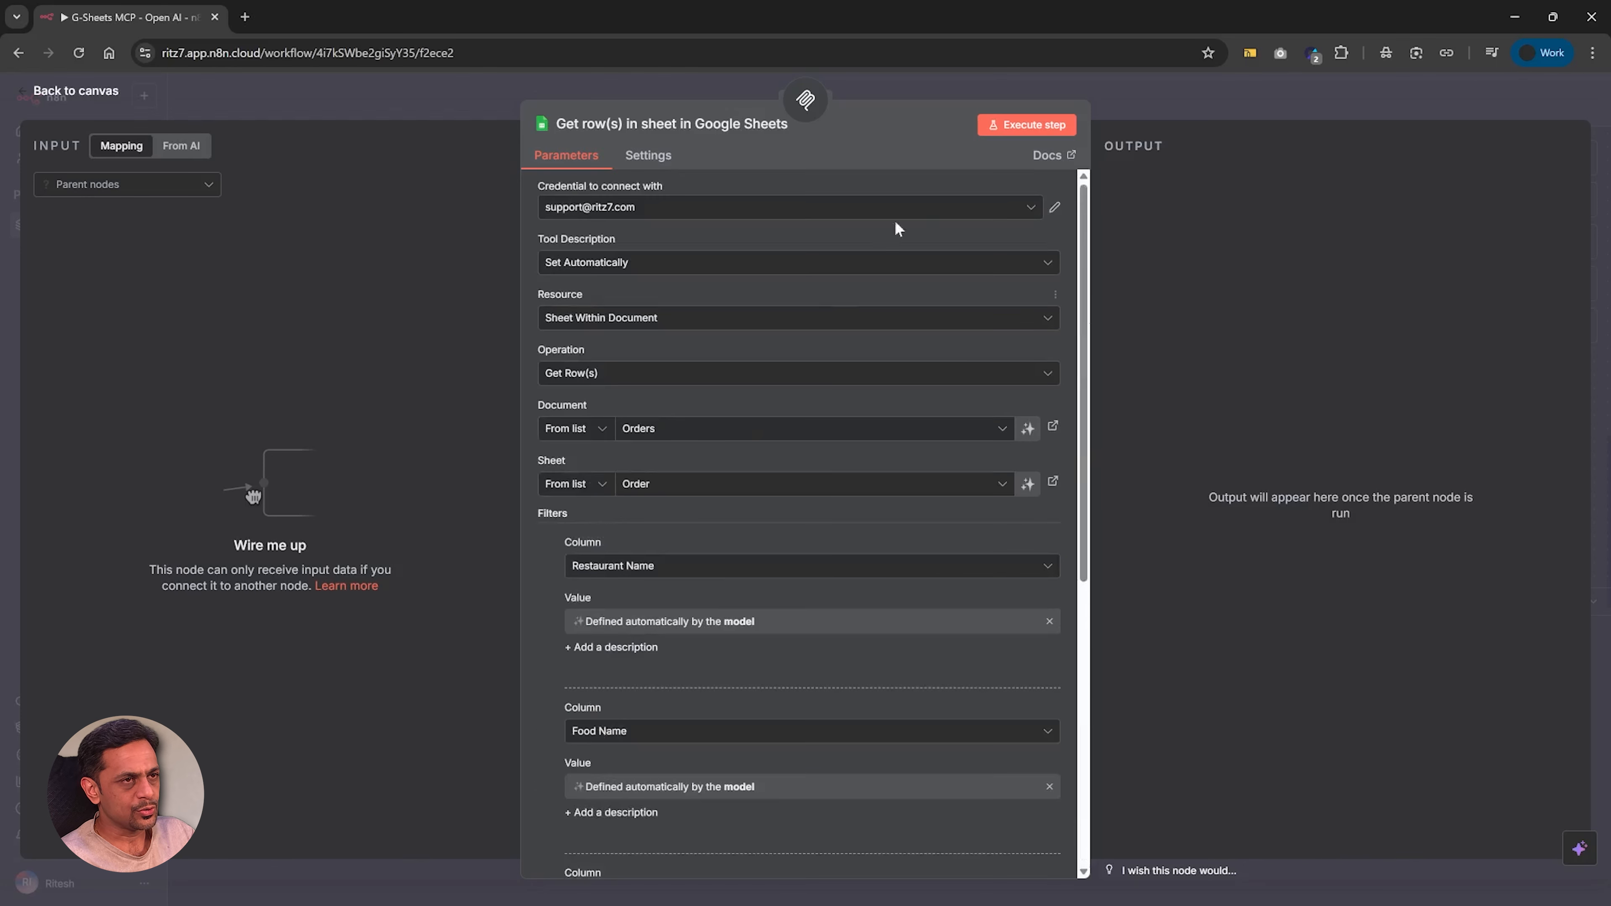
pyautogui.click(1128, 95)
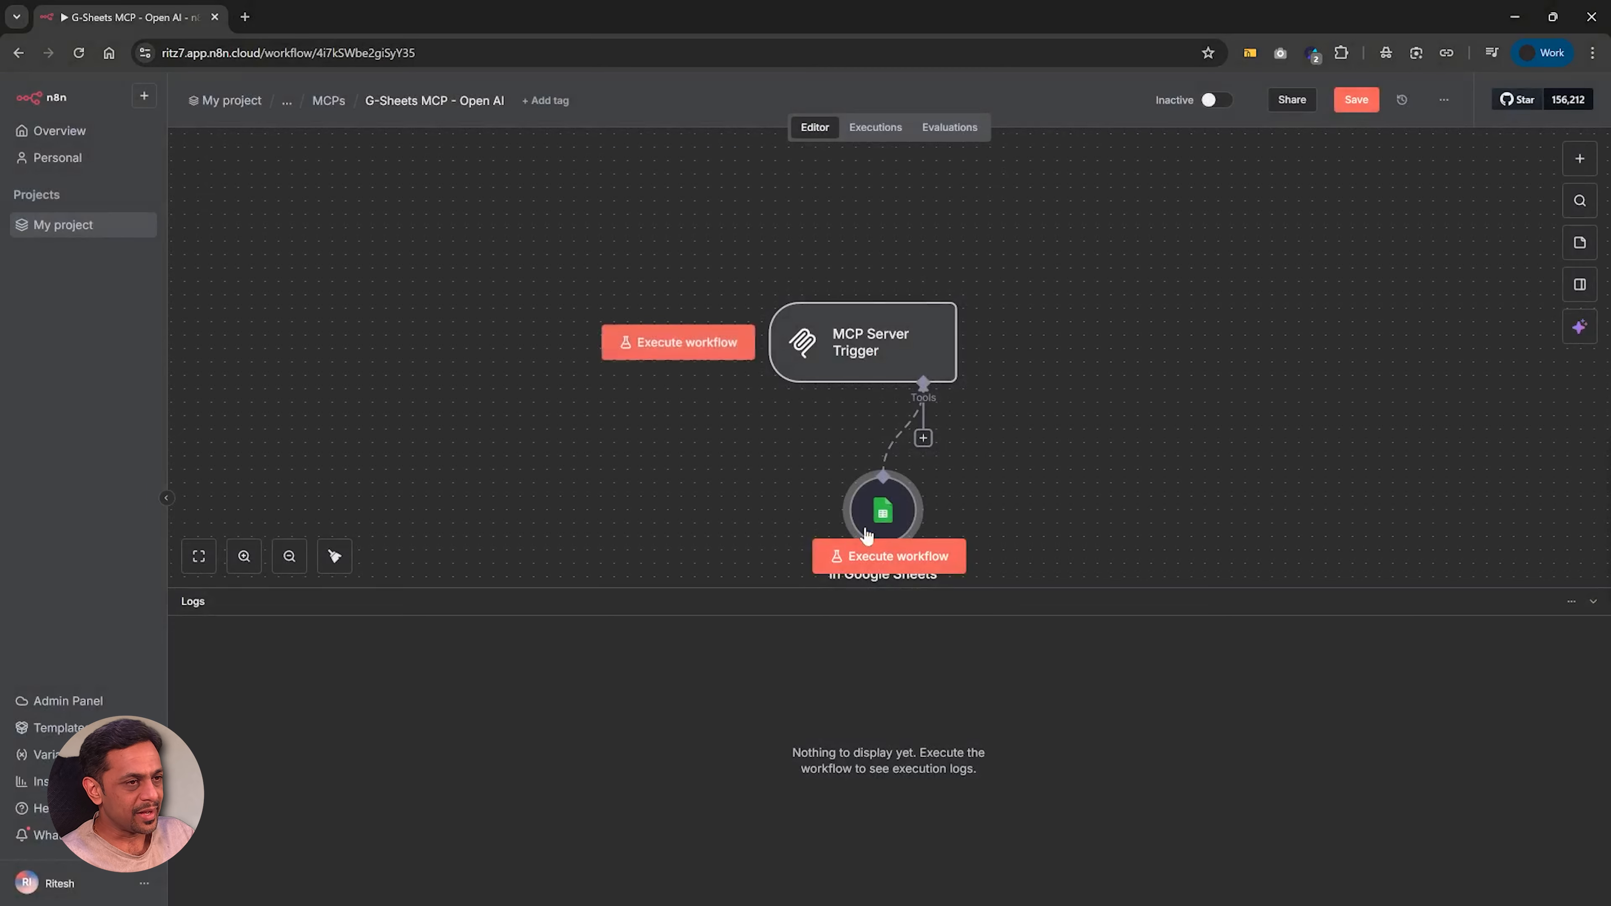
pyautogui.moveTo(839, 506); pyautogui.dragTo(786, 493)
pyautogui.moveTo(836, 350); pyautogui.dragTo(796, 284)
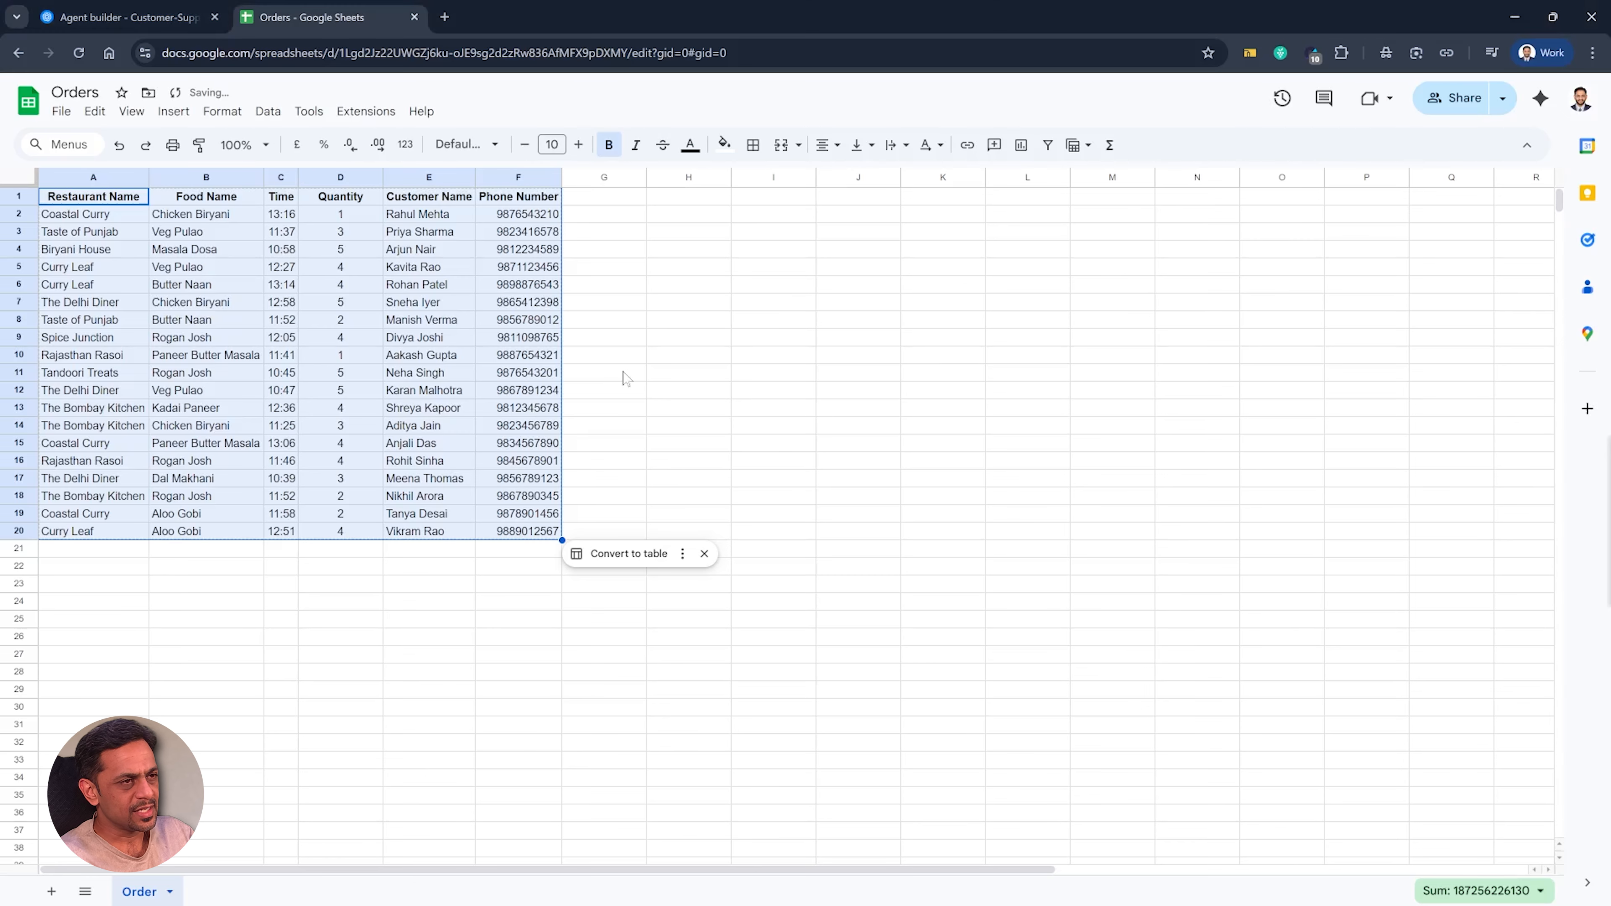
# Step: In the Orders spreadsheet in Google Sheets, add a new sheet named Refund
pyautogui.click(51, 892)
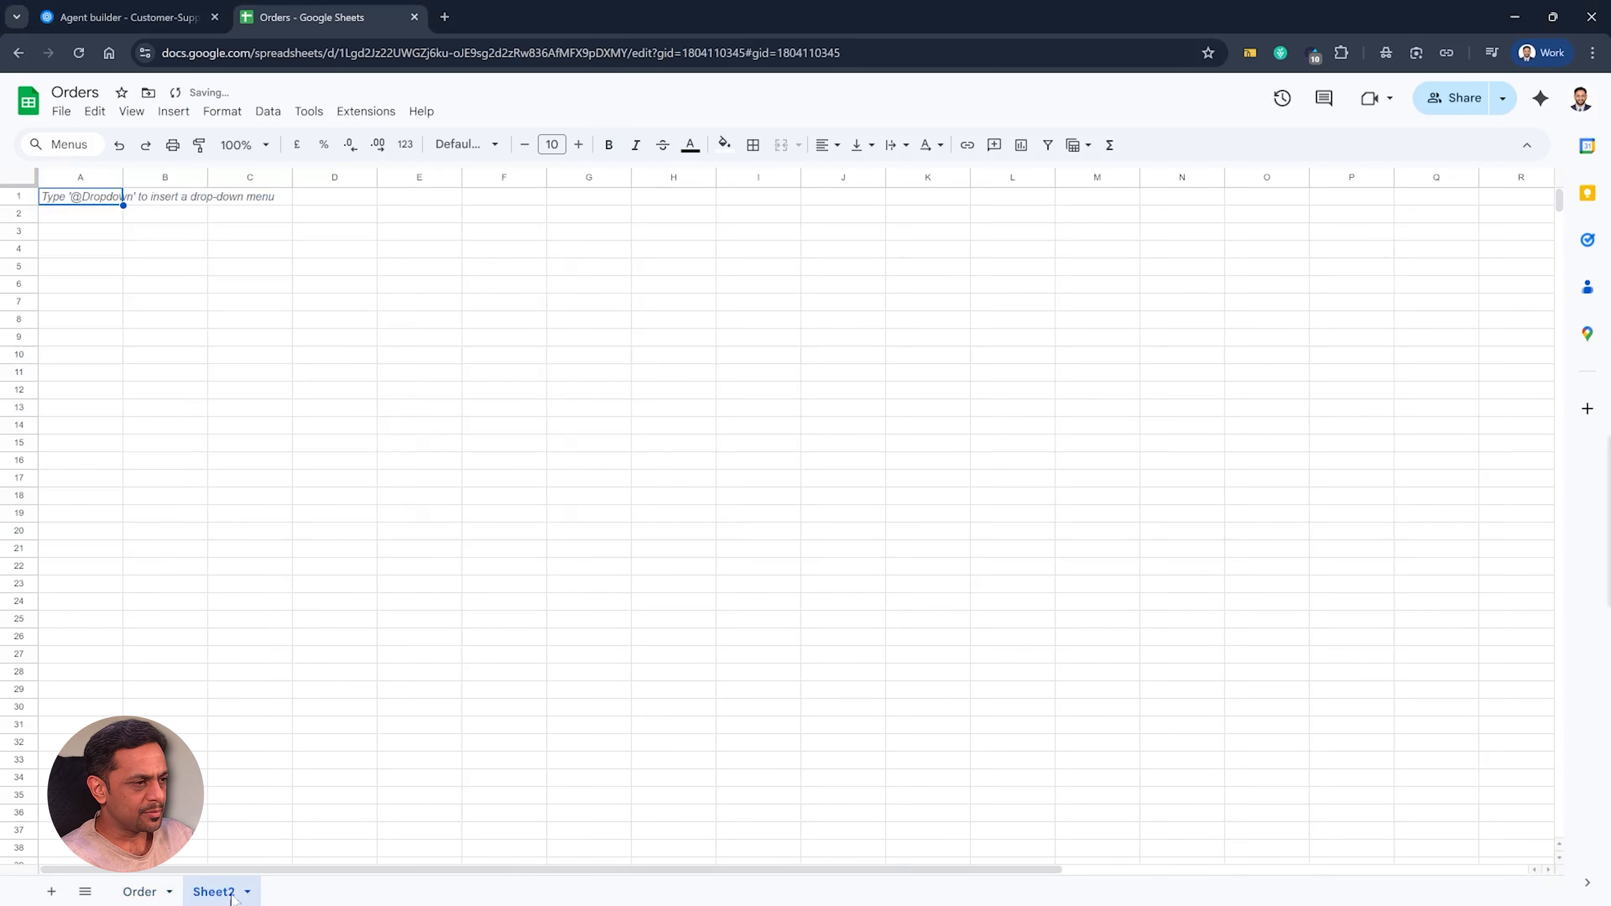
pyautogui.doubleClick(216, 892)
pyautogui.write('Refund')
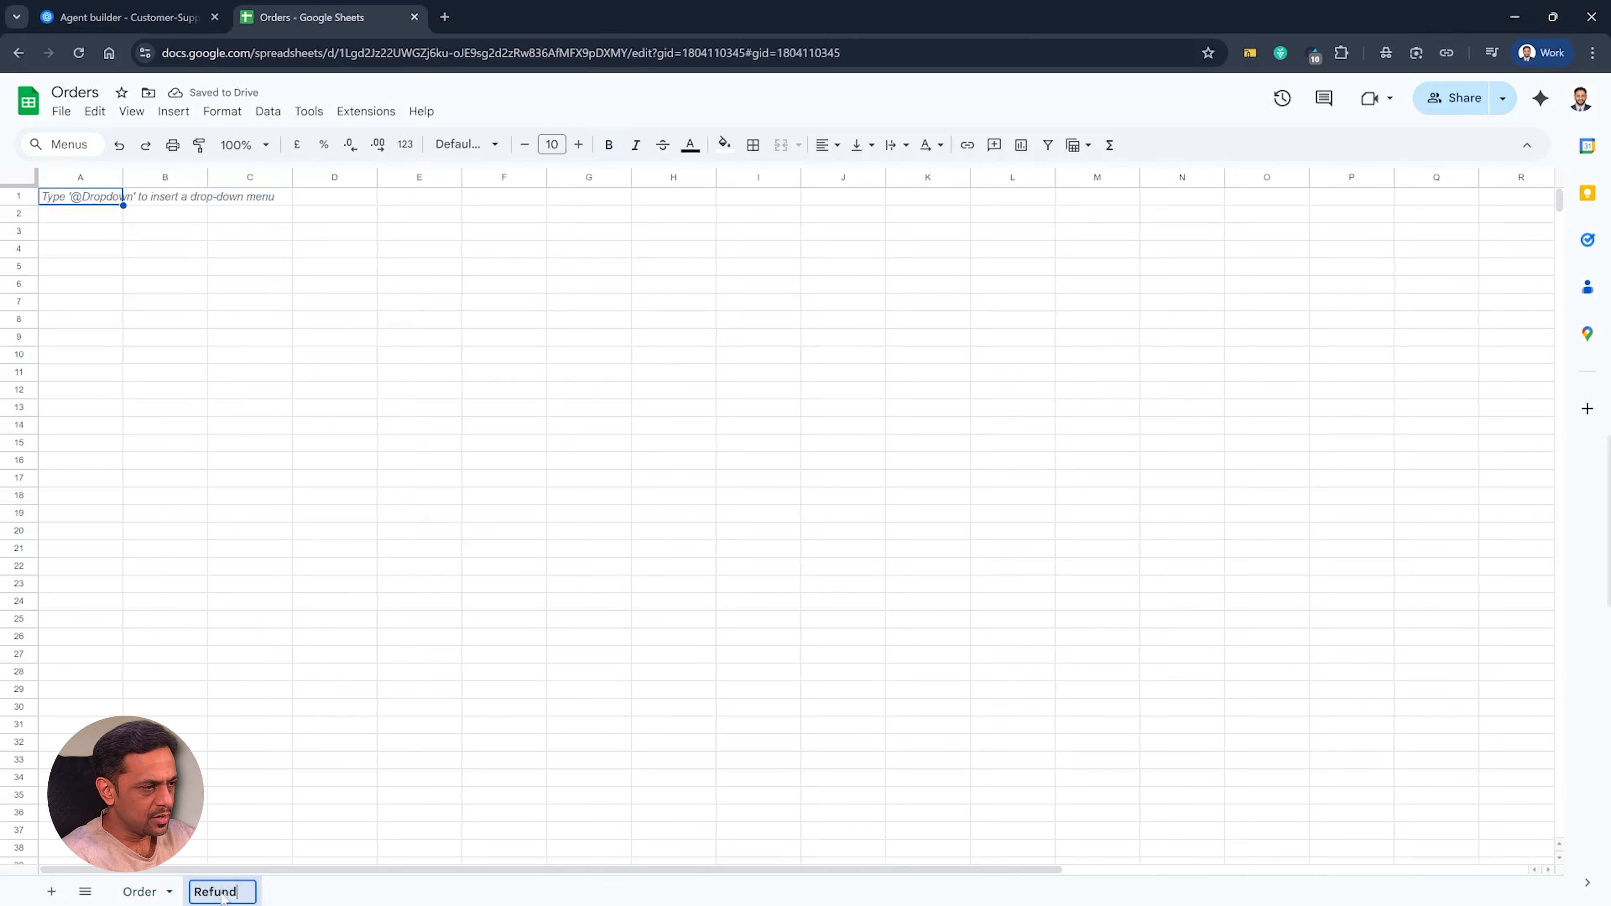
pyautogui.press('Return')
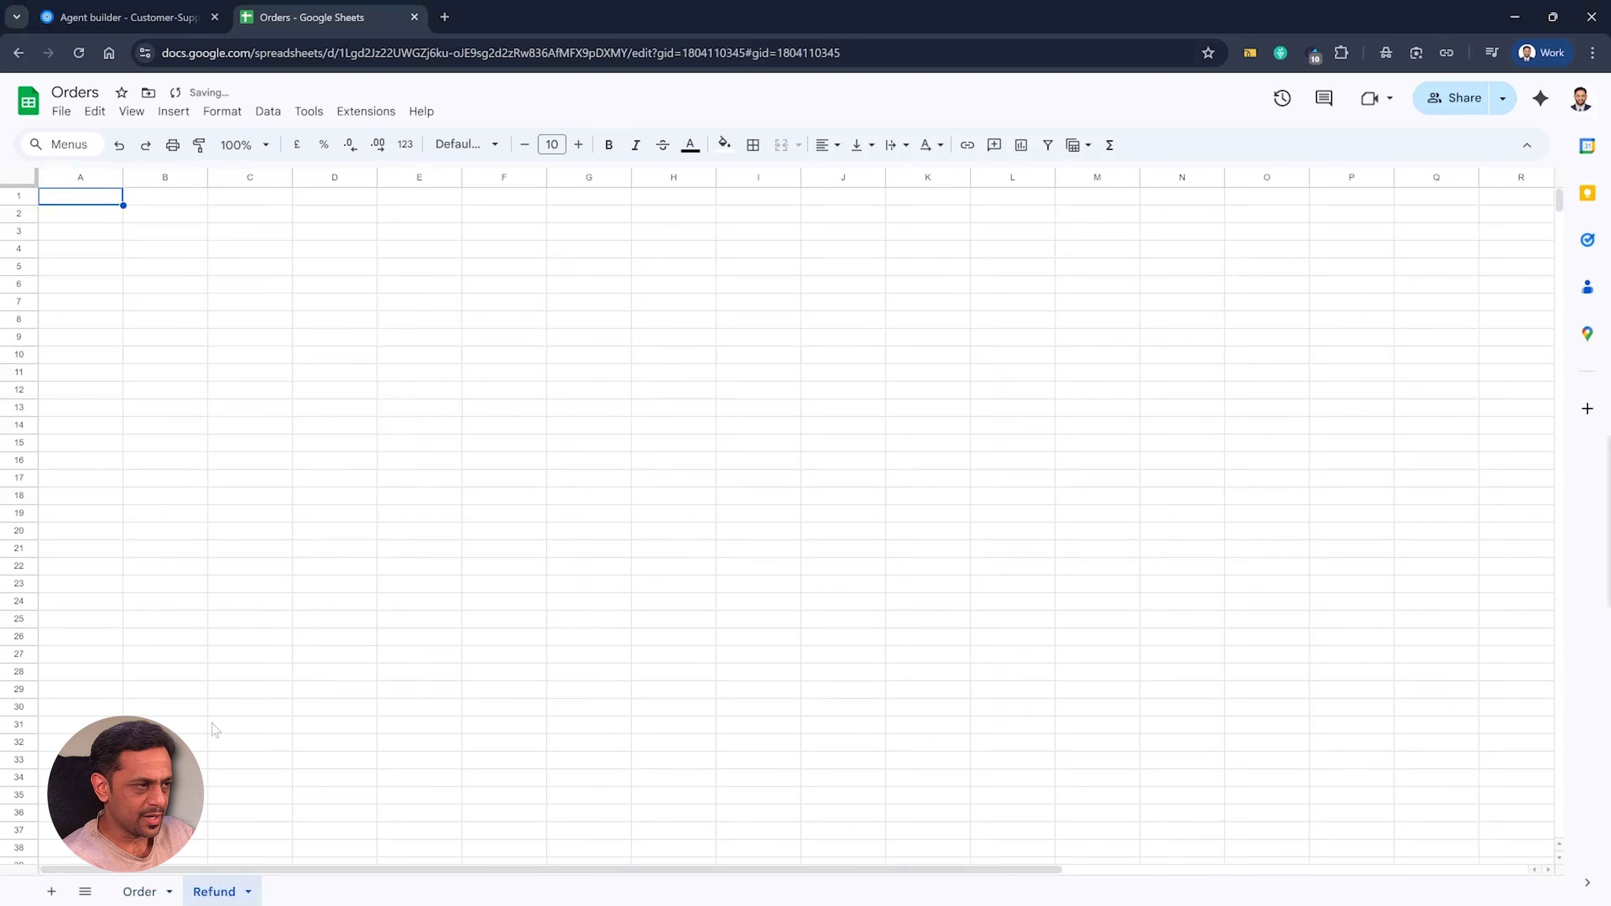
# Step: Back in n8n, open the MCP Server Trigger and copy its production URL
pyautogui.hotkey('alt', 'Tab')
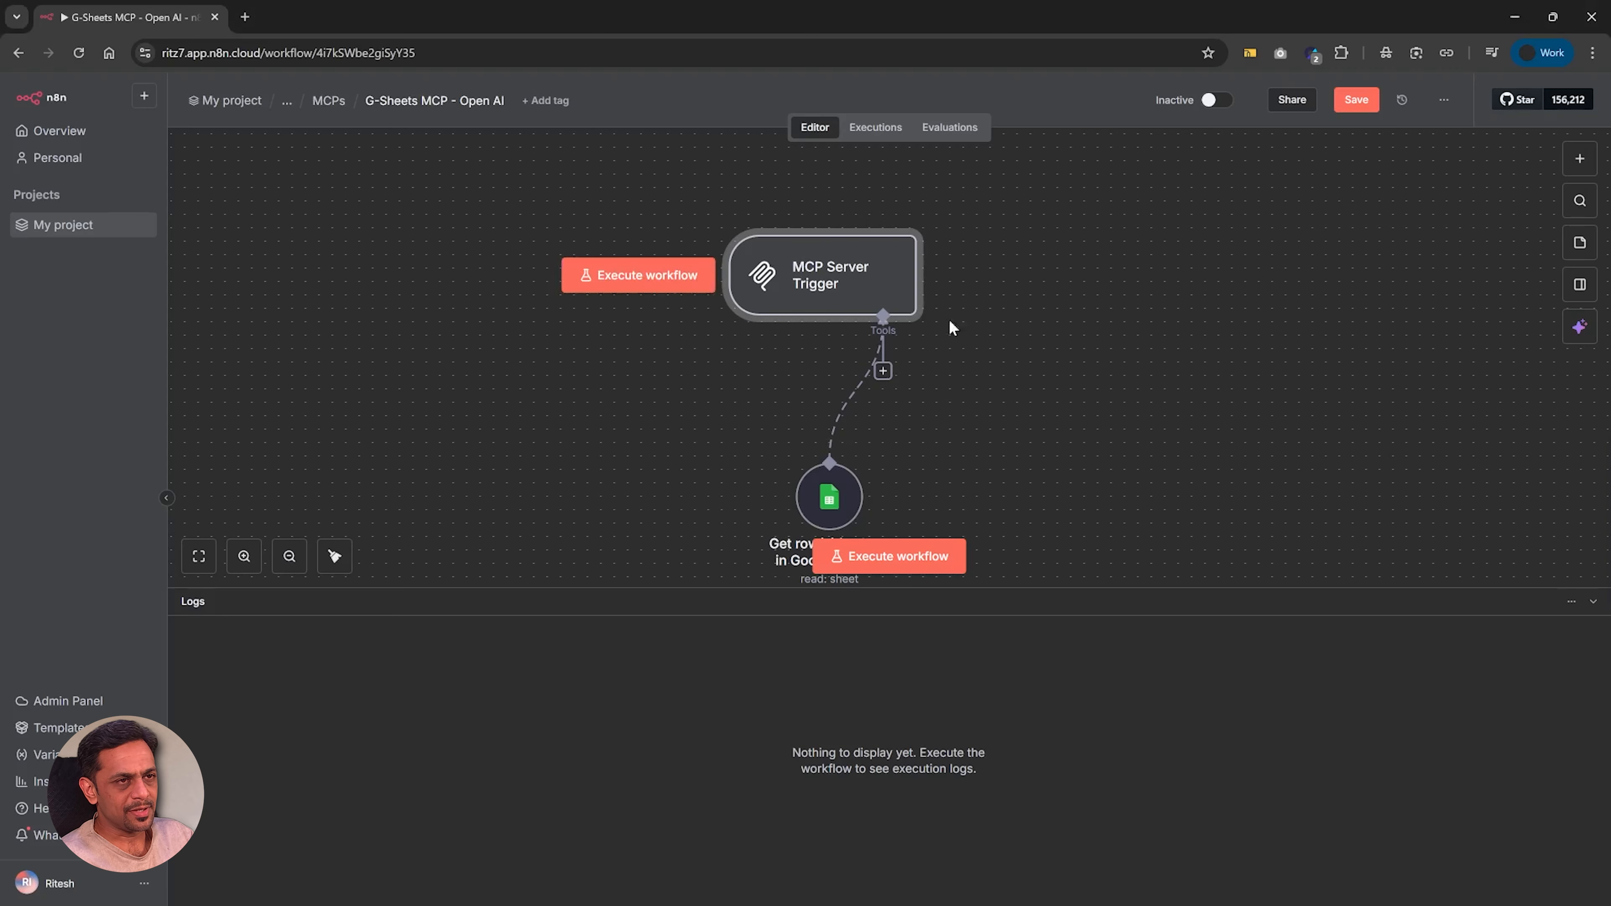
pyautogui.doubleClick(822, 279)
pyautogui.click(519, 217)
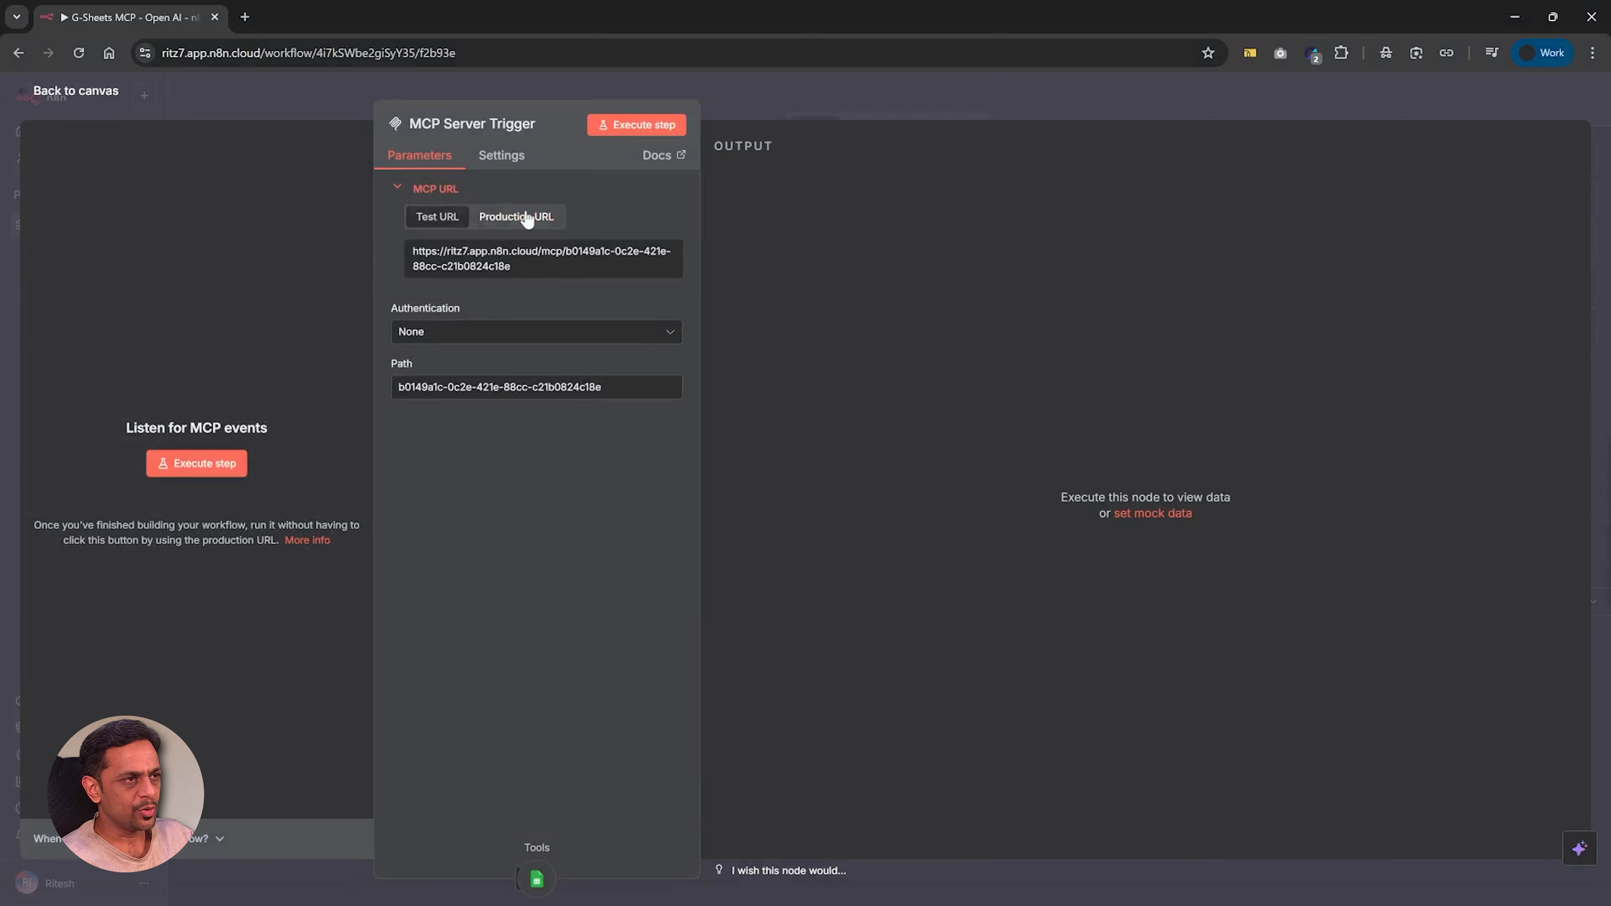
pyautogui.click(517, 265)
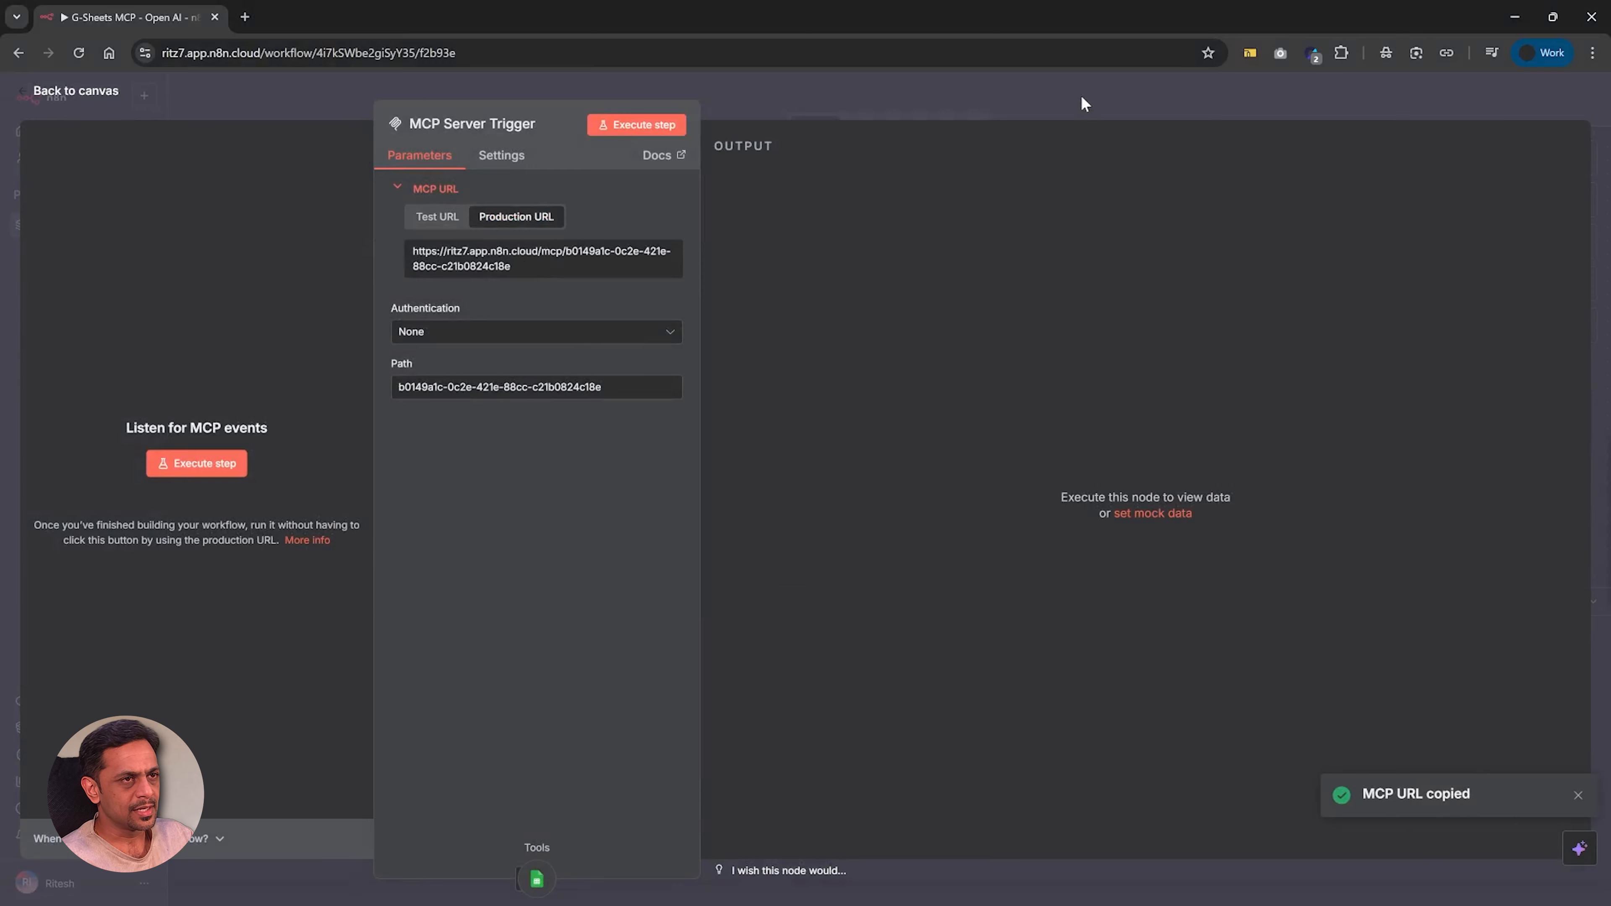
# Step: Return to the canvas, then save and activate the G-Sheets MCP - Open AI workflow
pyautogui.click(1081, 95)
pyautogui.click(1353, 100)
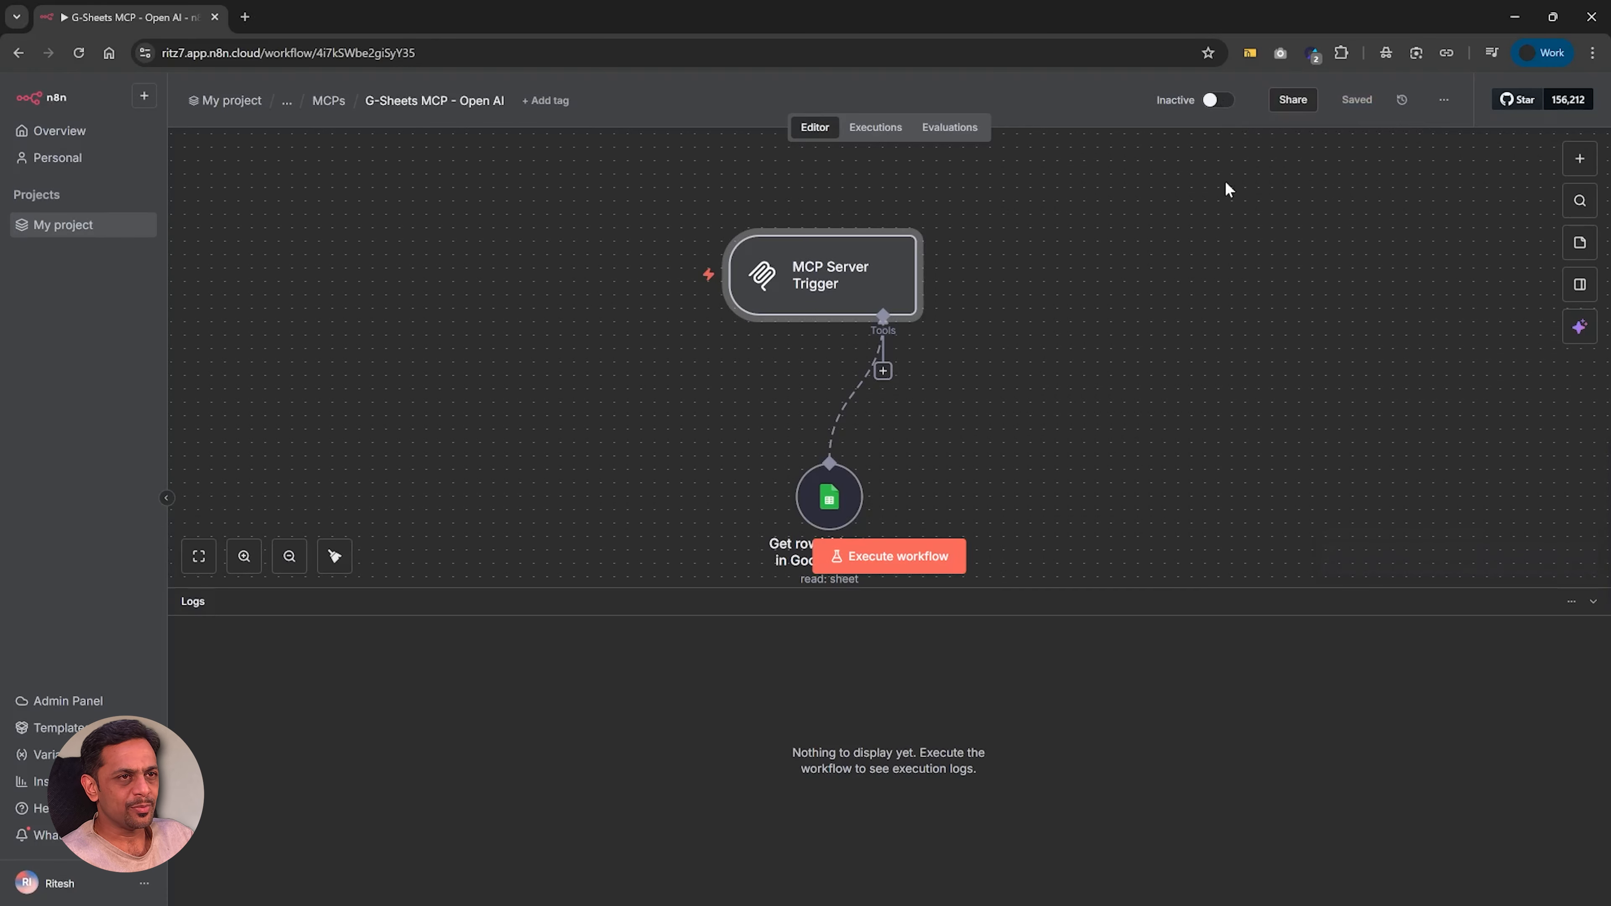
pyautogui.click(1217, 100)
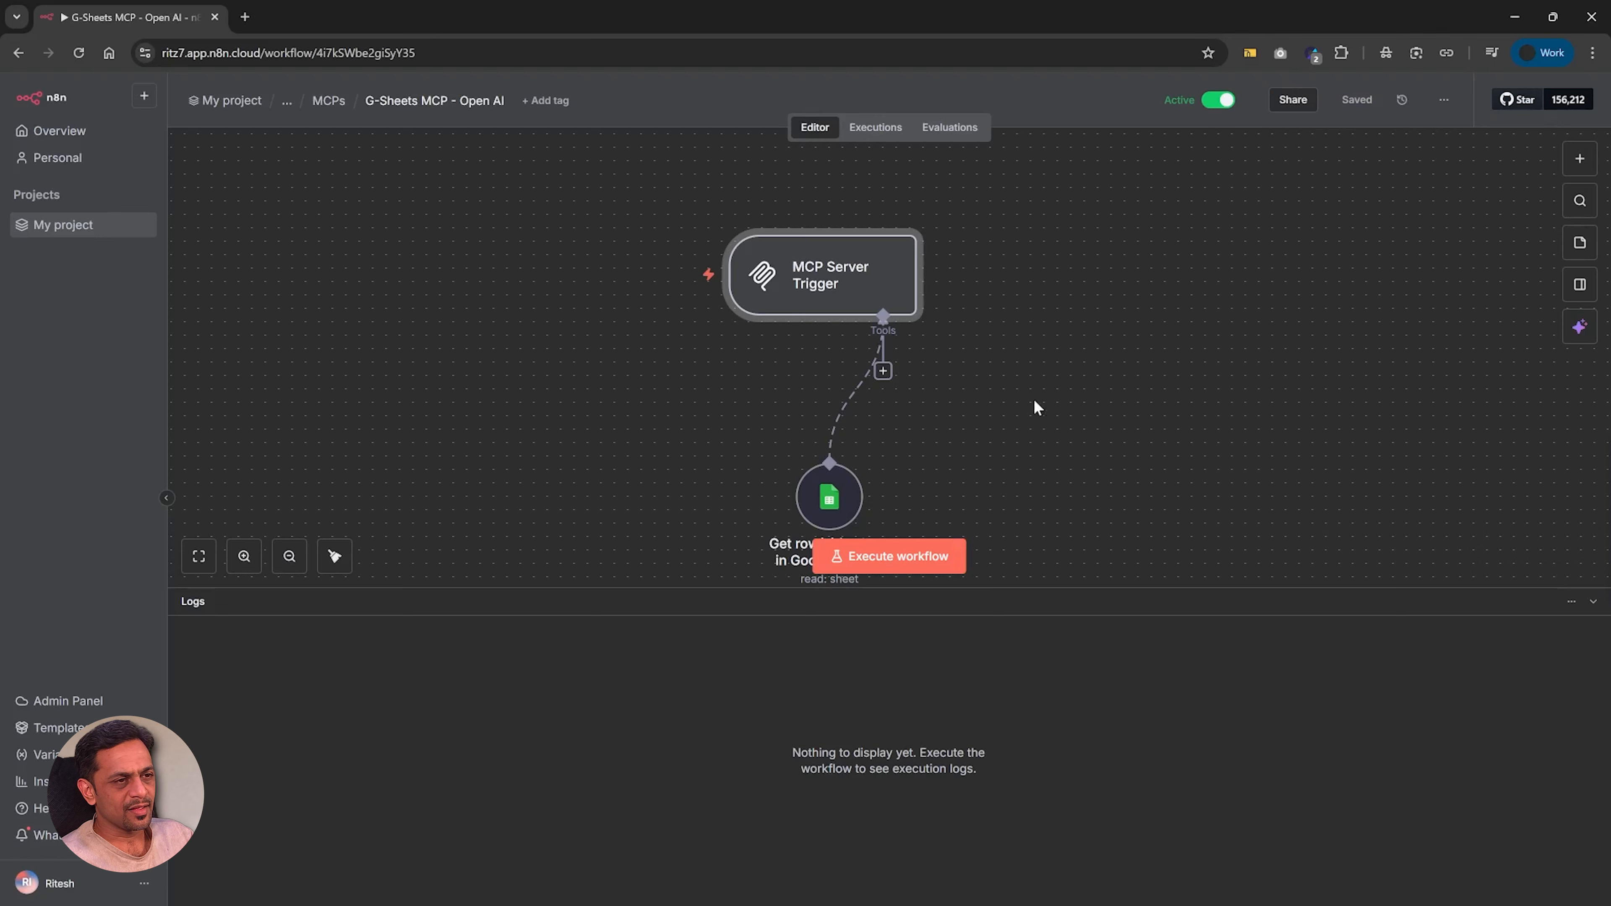
# Step: In OpenAI Agent Builder, paste the copied n8n URL into the MCP server connection and label it g-sheets-mcp
pyautogui.hotkey('alt', 'Tab')
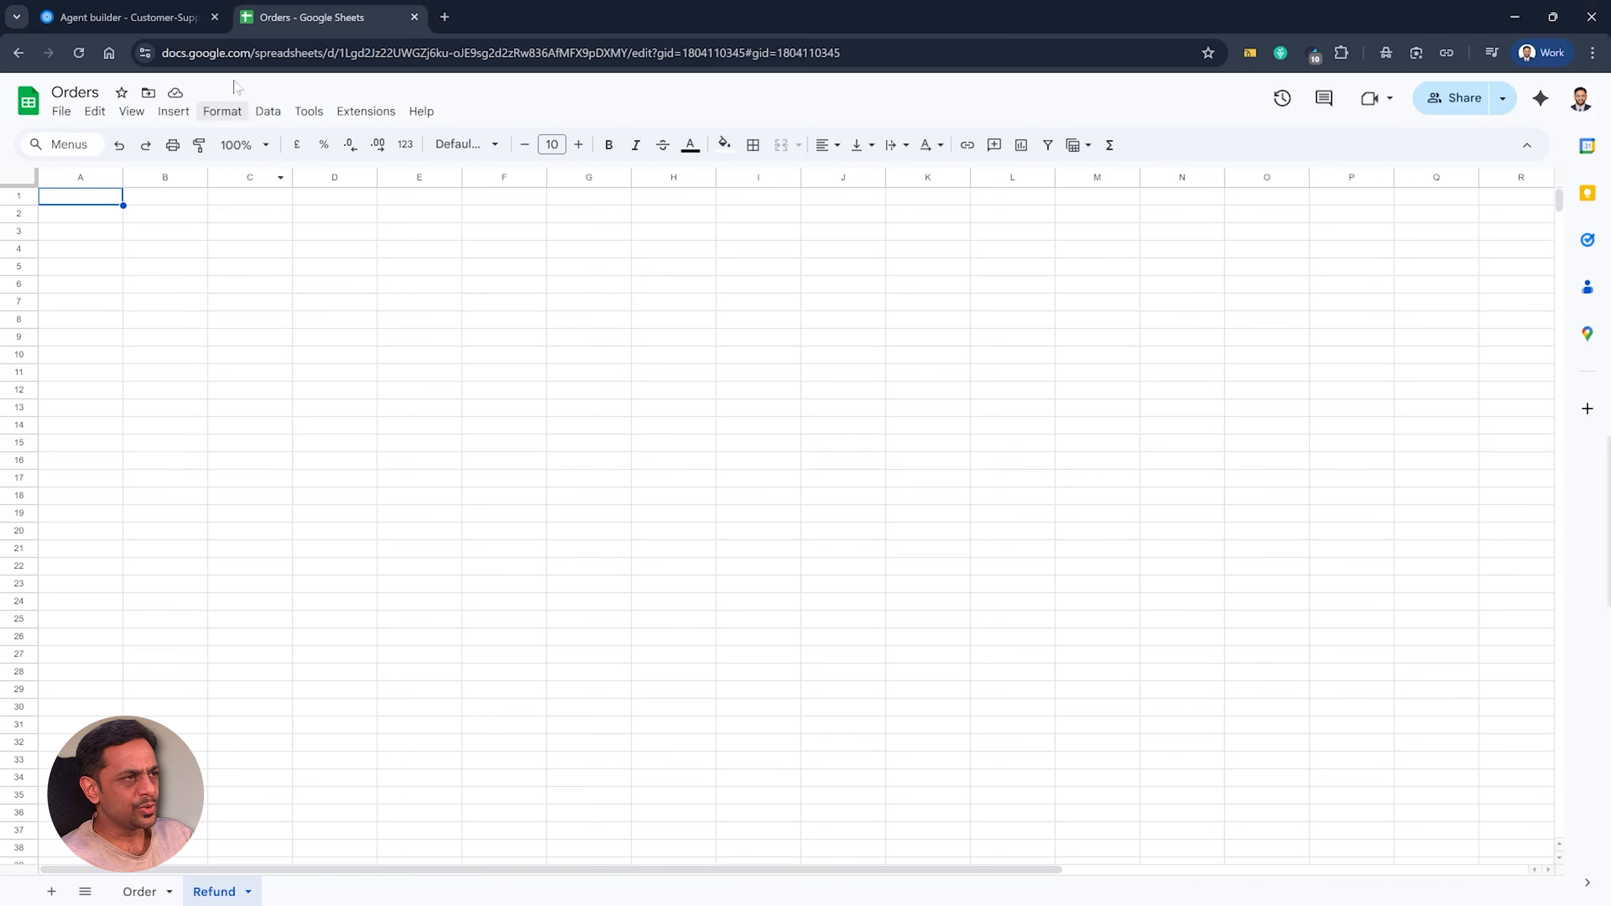
pyautogui.click(156, 18)
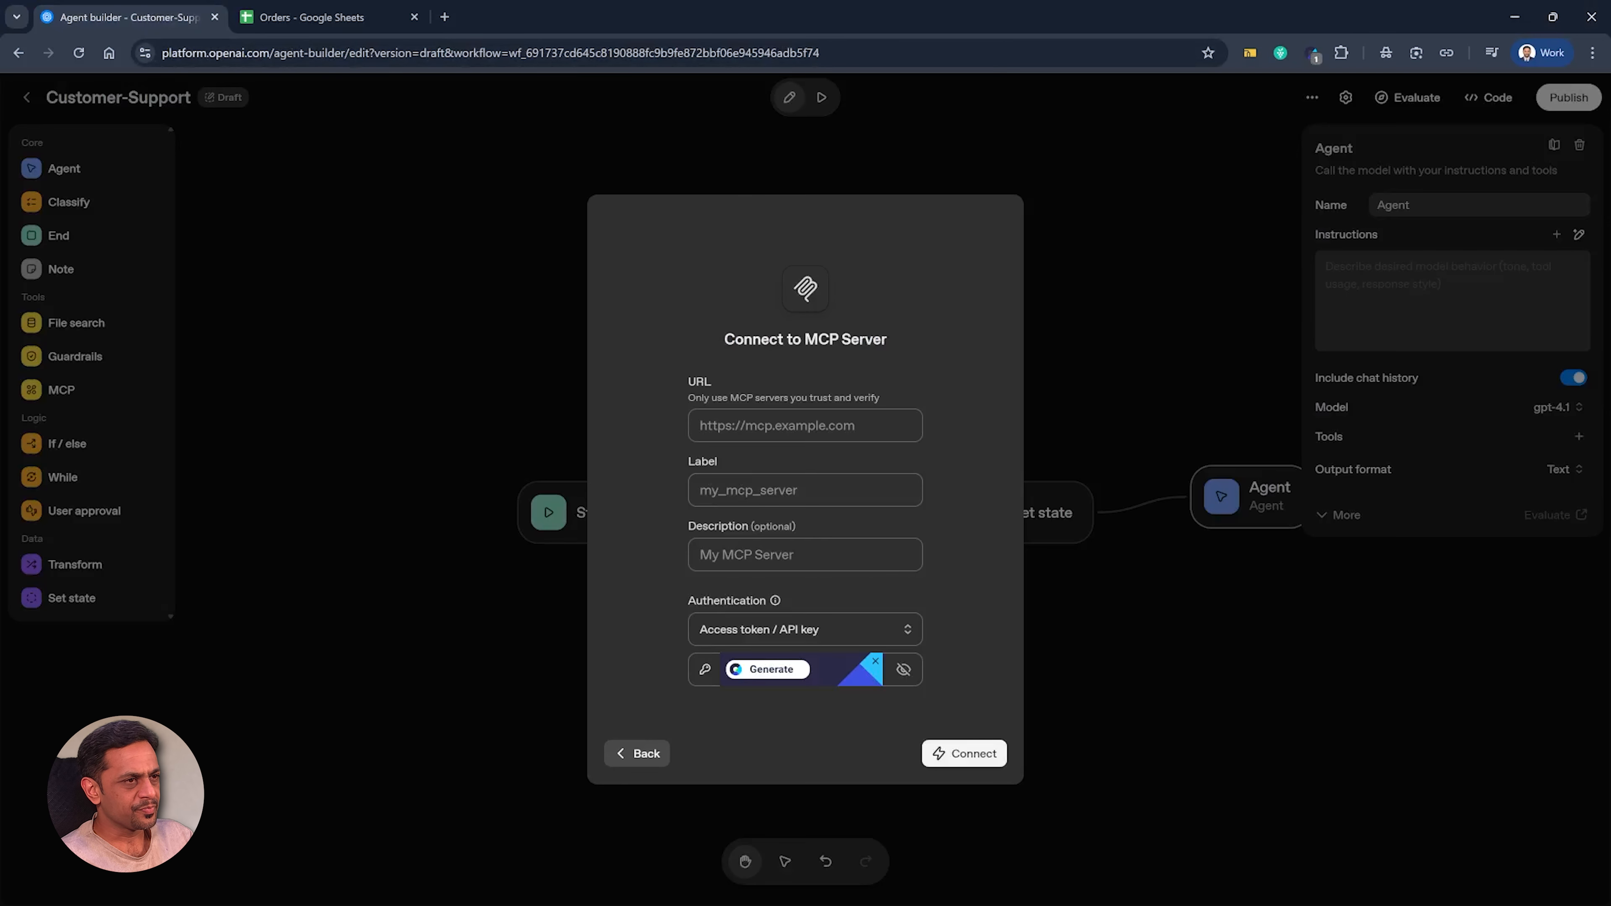
pyautogui.hotkey('ctrl', 'v')
pyautogui.click(788, 491)
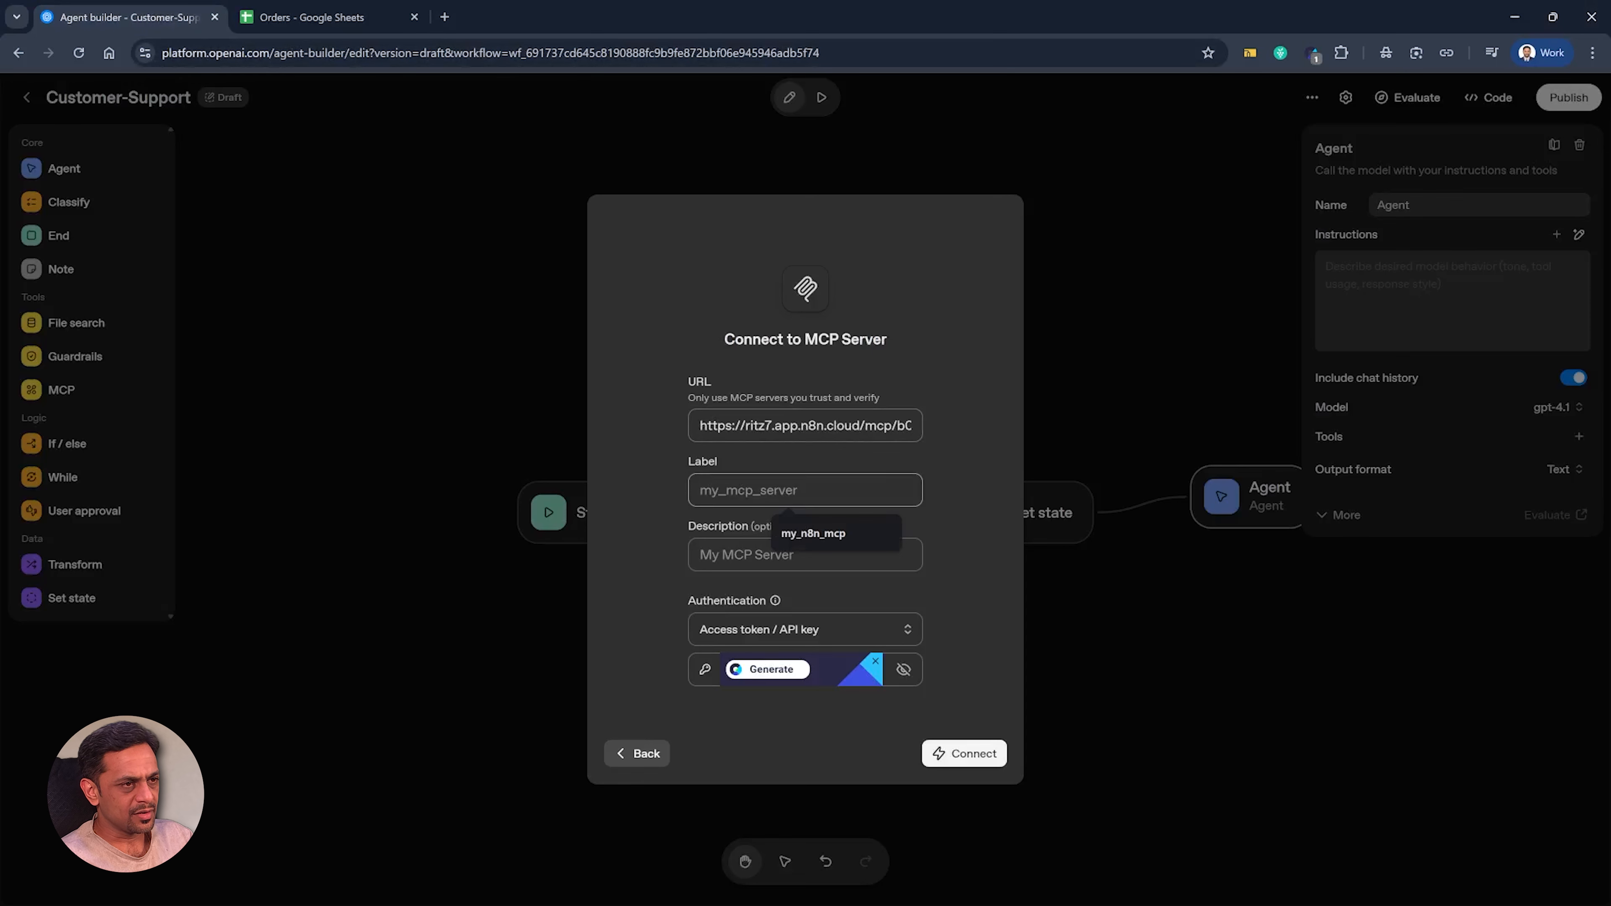
pyautogui.write('g-sheets-mcp')
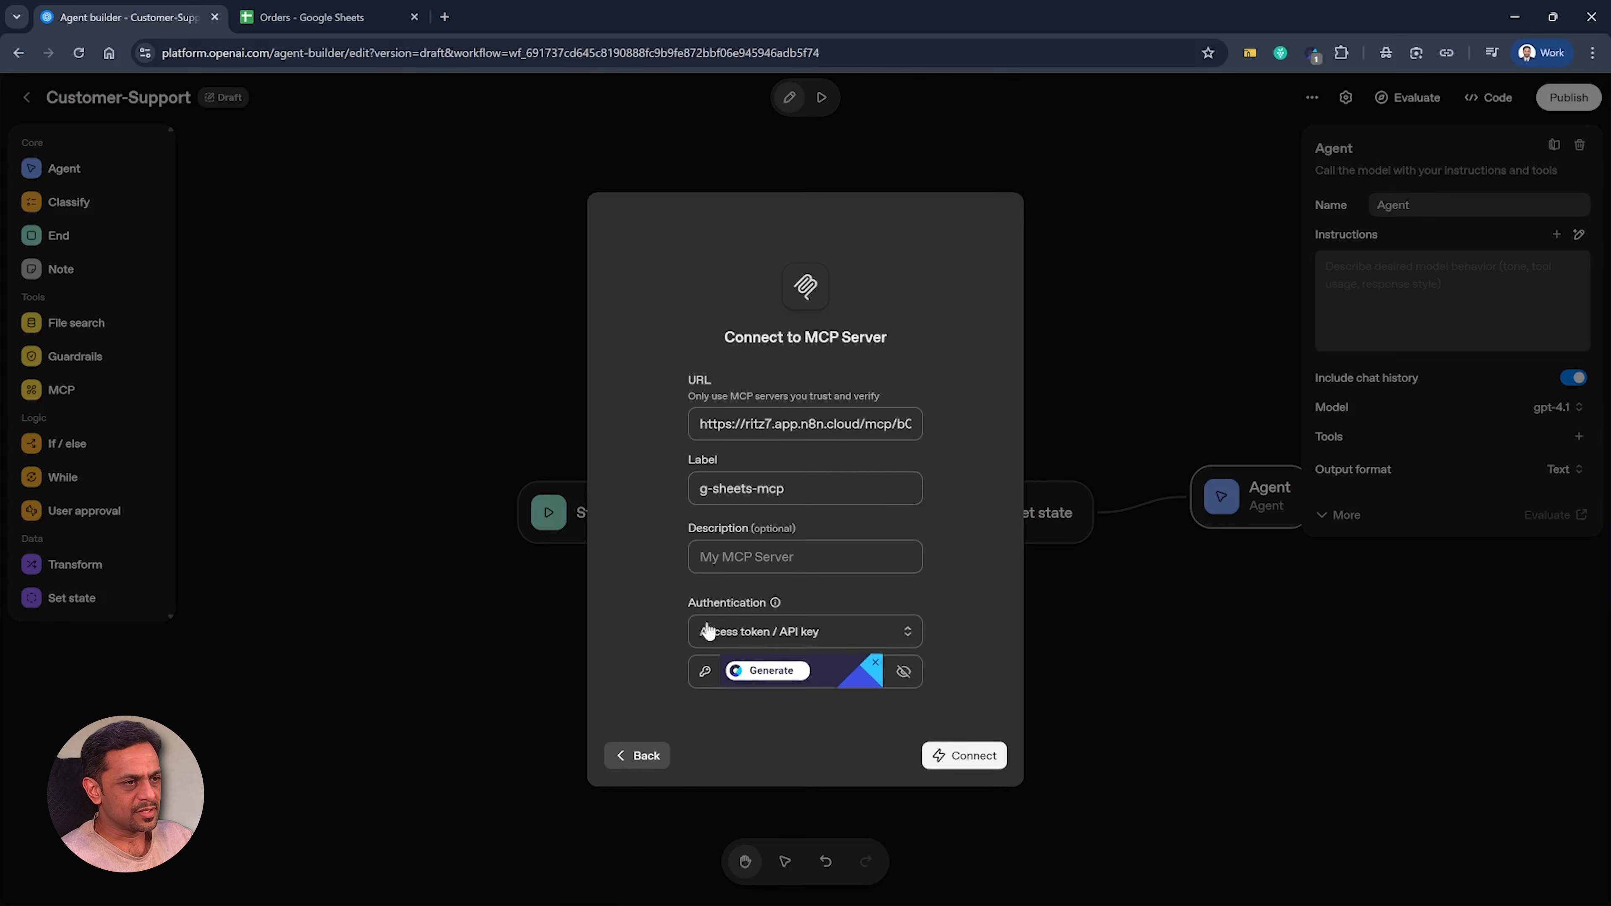
# Step: Set the authentication to None, change the label to gsheetsmcp and connect to the MCP server
pyautogui.click(706, 631)
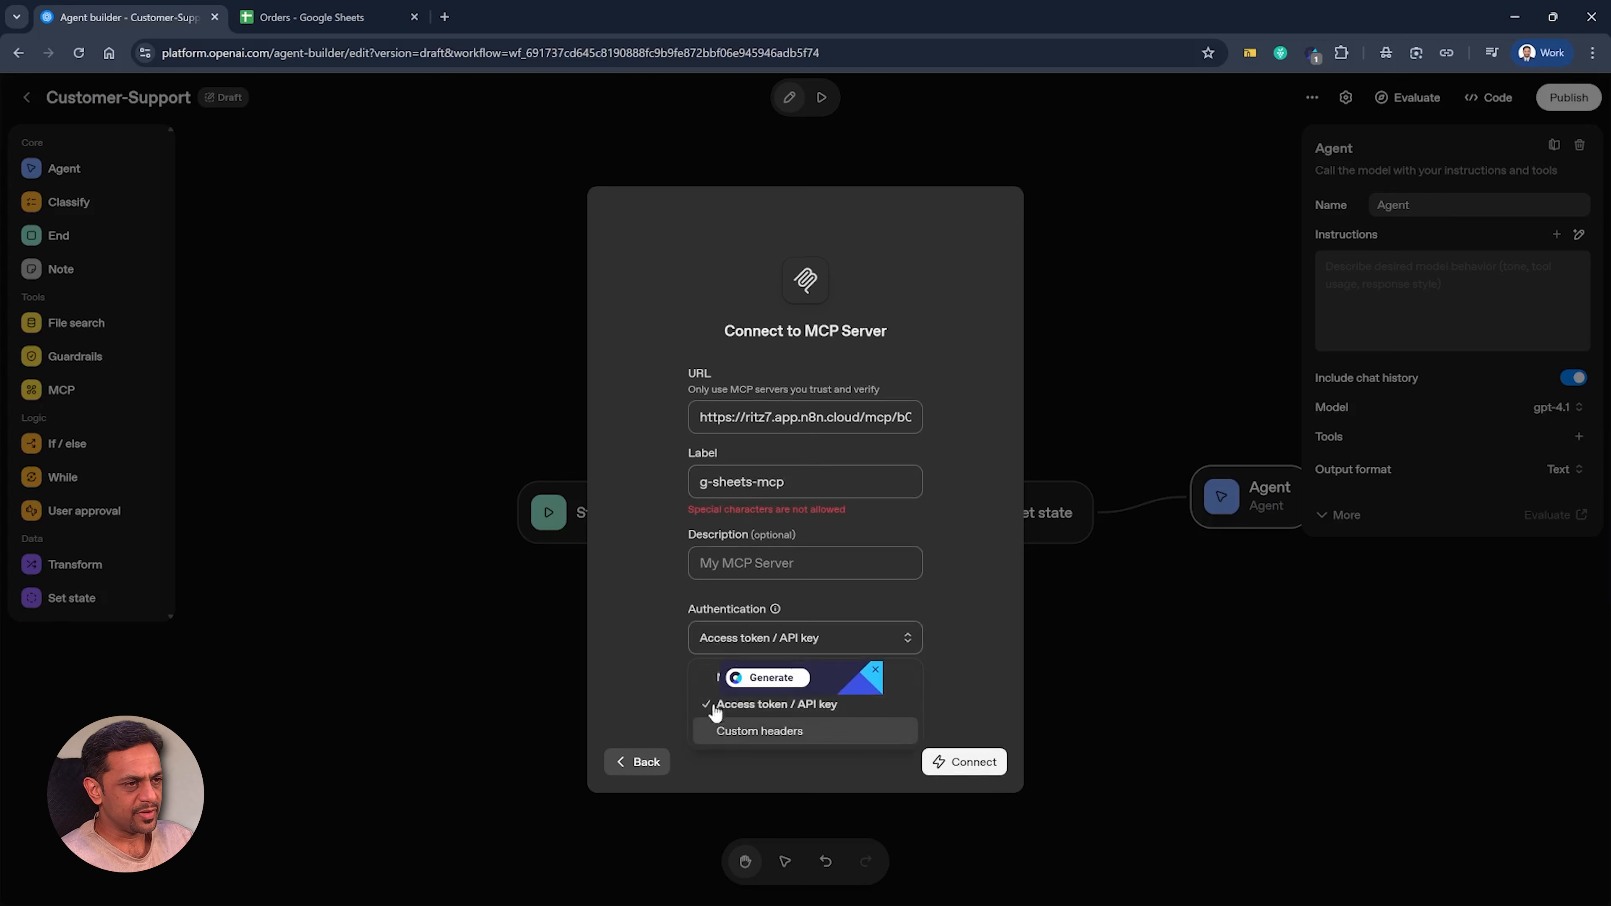
pyautogui.click(708, 678)
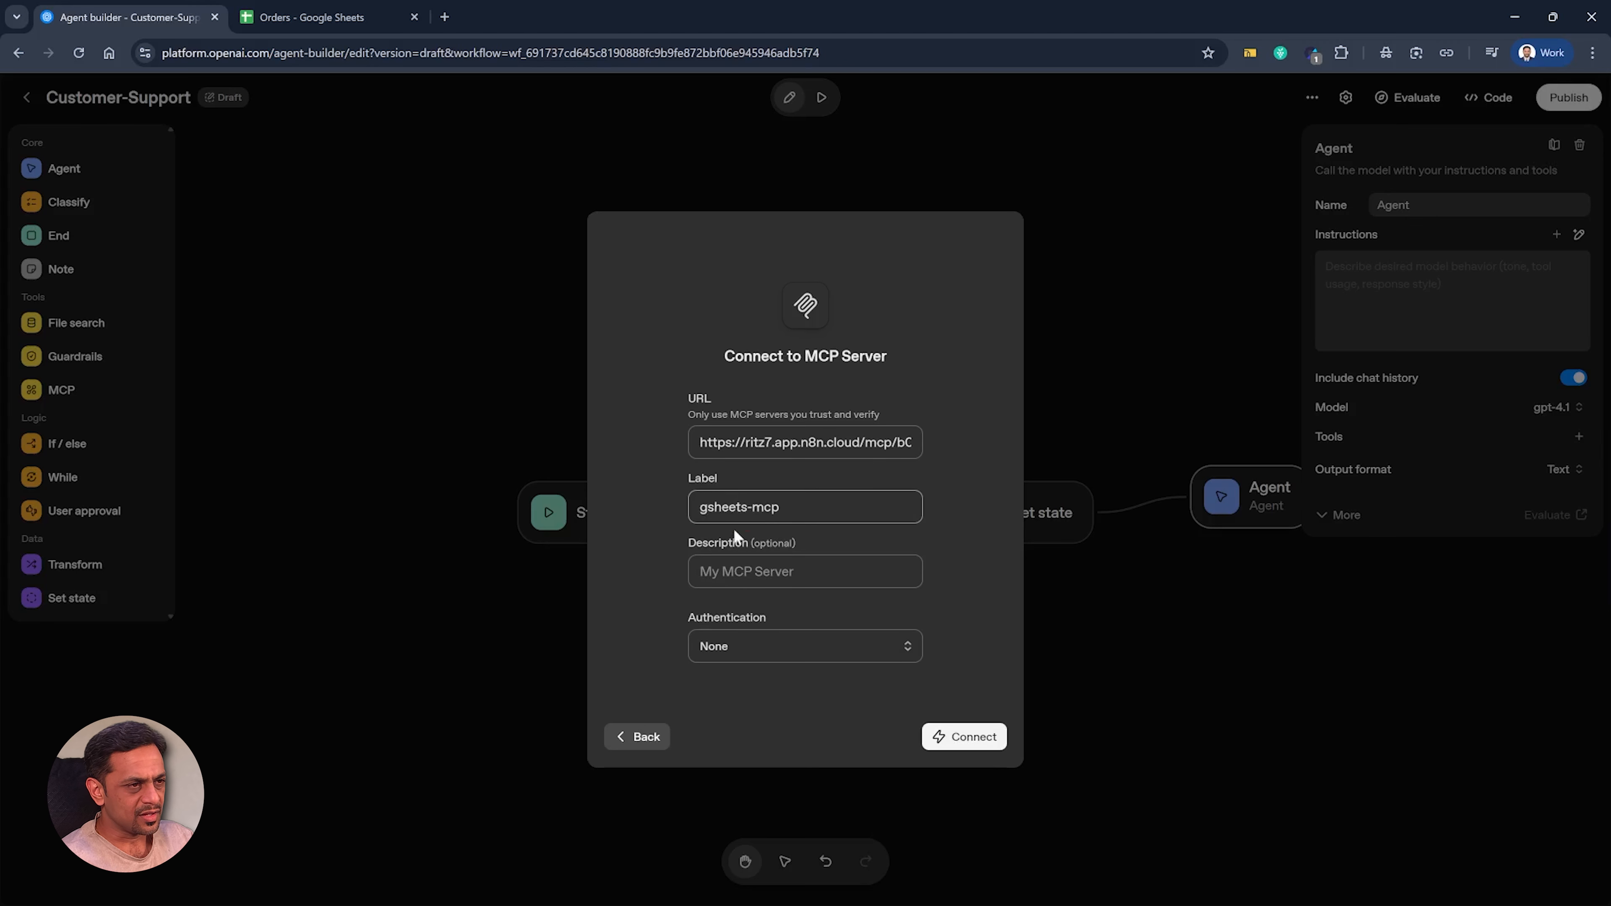
pyautogui.press('BackSpace')
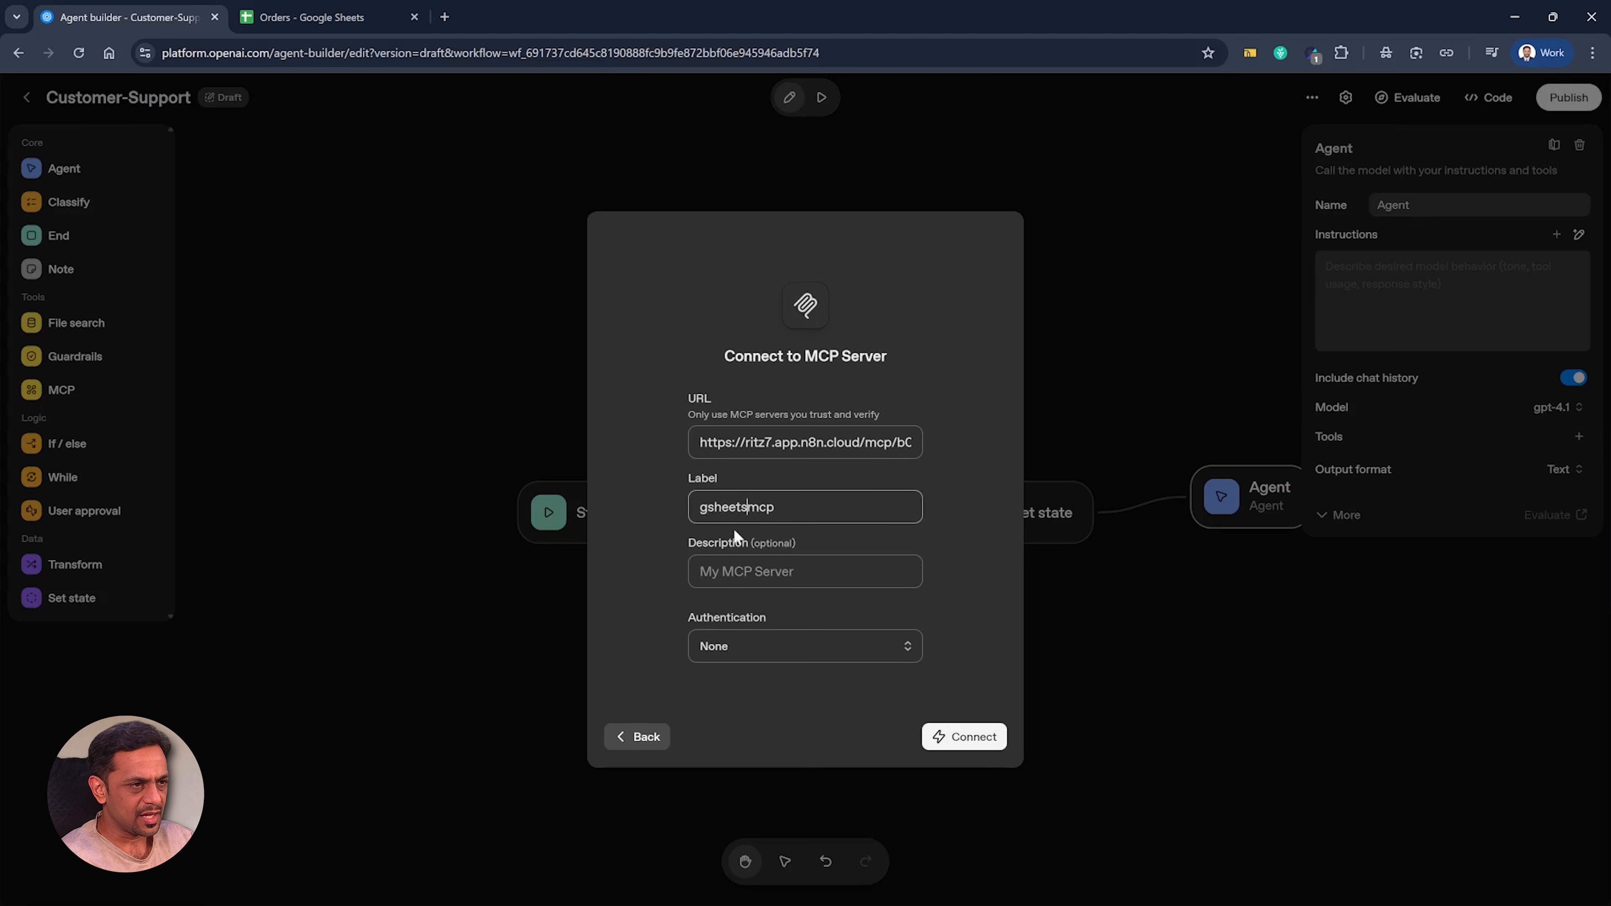
pyautogui.click(652, 509)
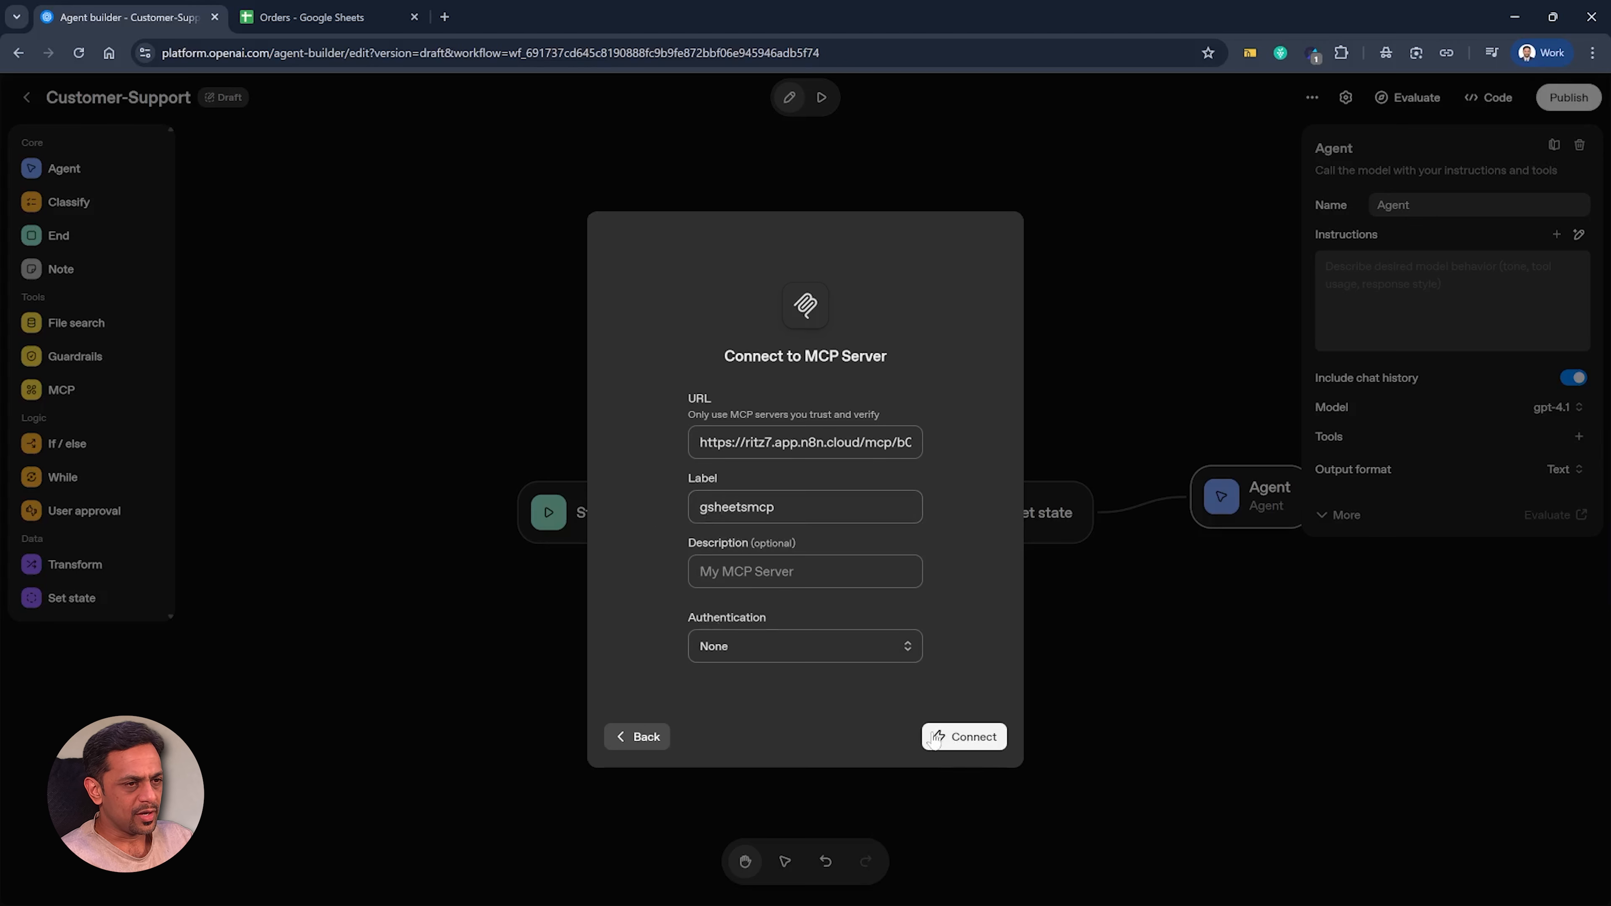
pyautogui.click(958, 739)
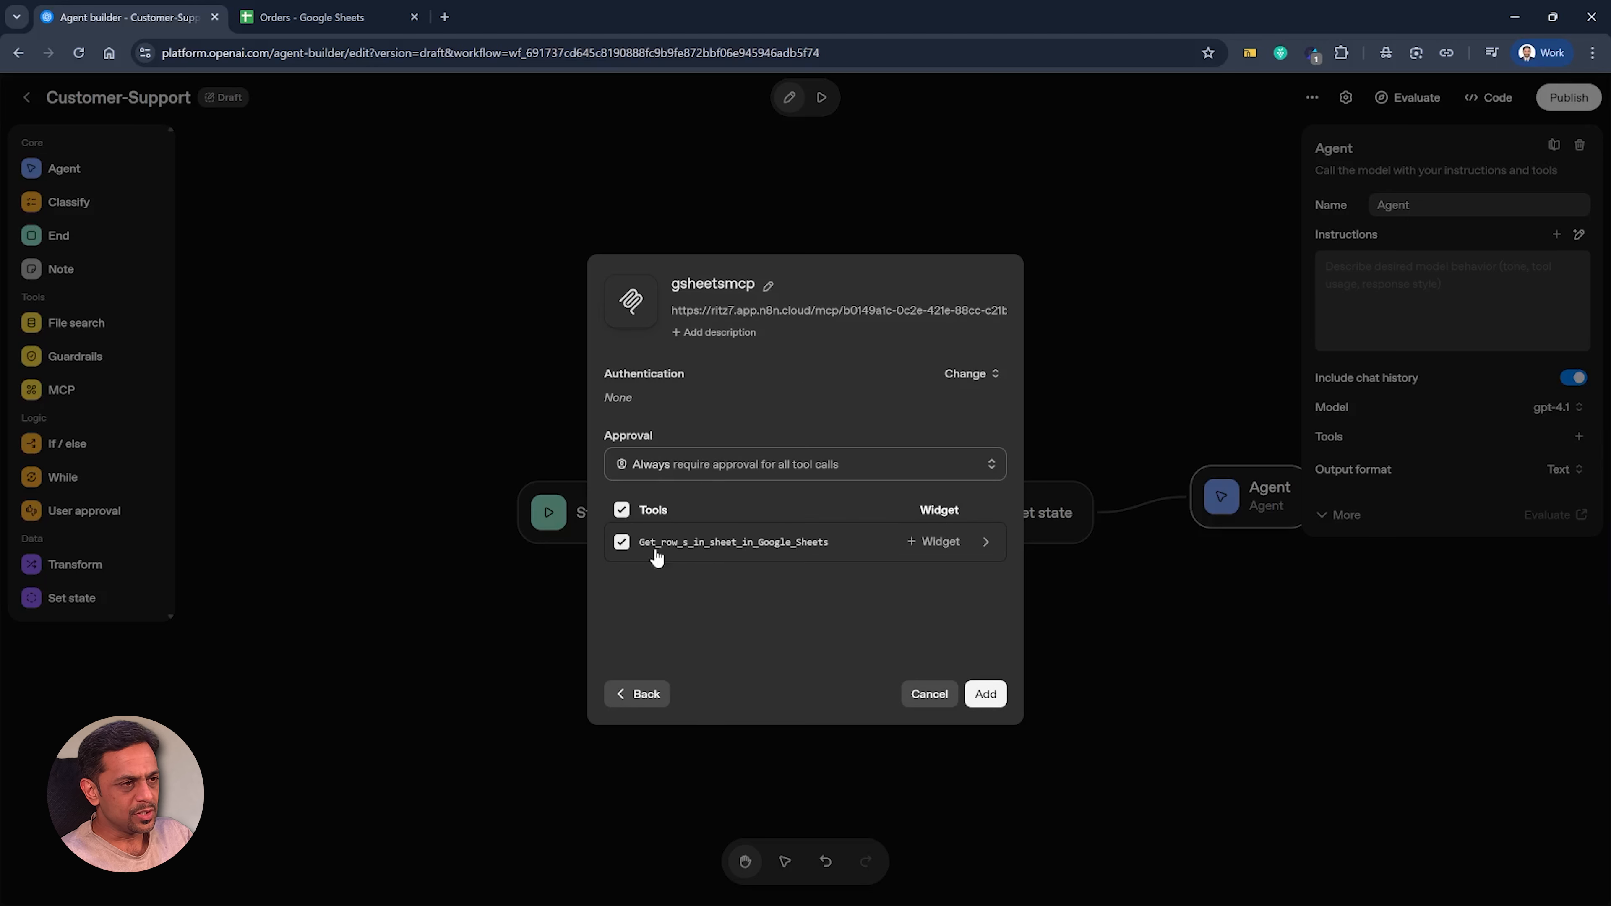
# Step: Switch to n8n and add a Google Sheets Tool to the MCP Server Trigger
pyautogui.hotkey('alt', 'Tab')
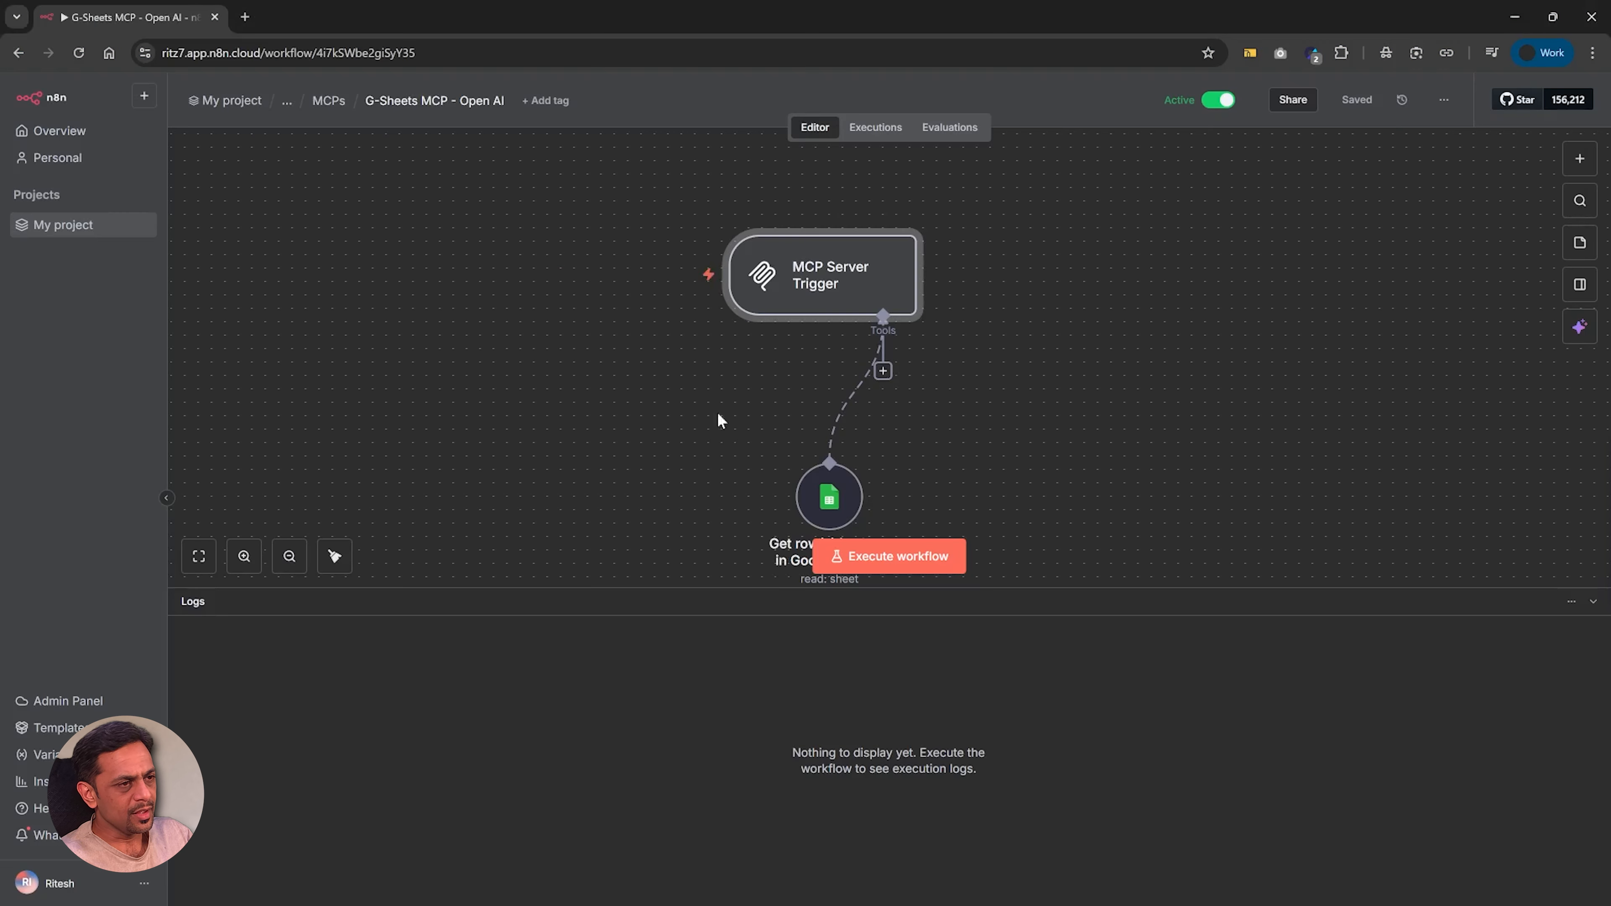
pyautogui.click(883, 370)
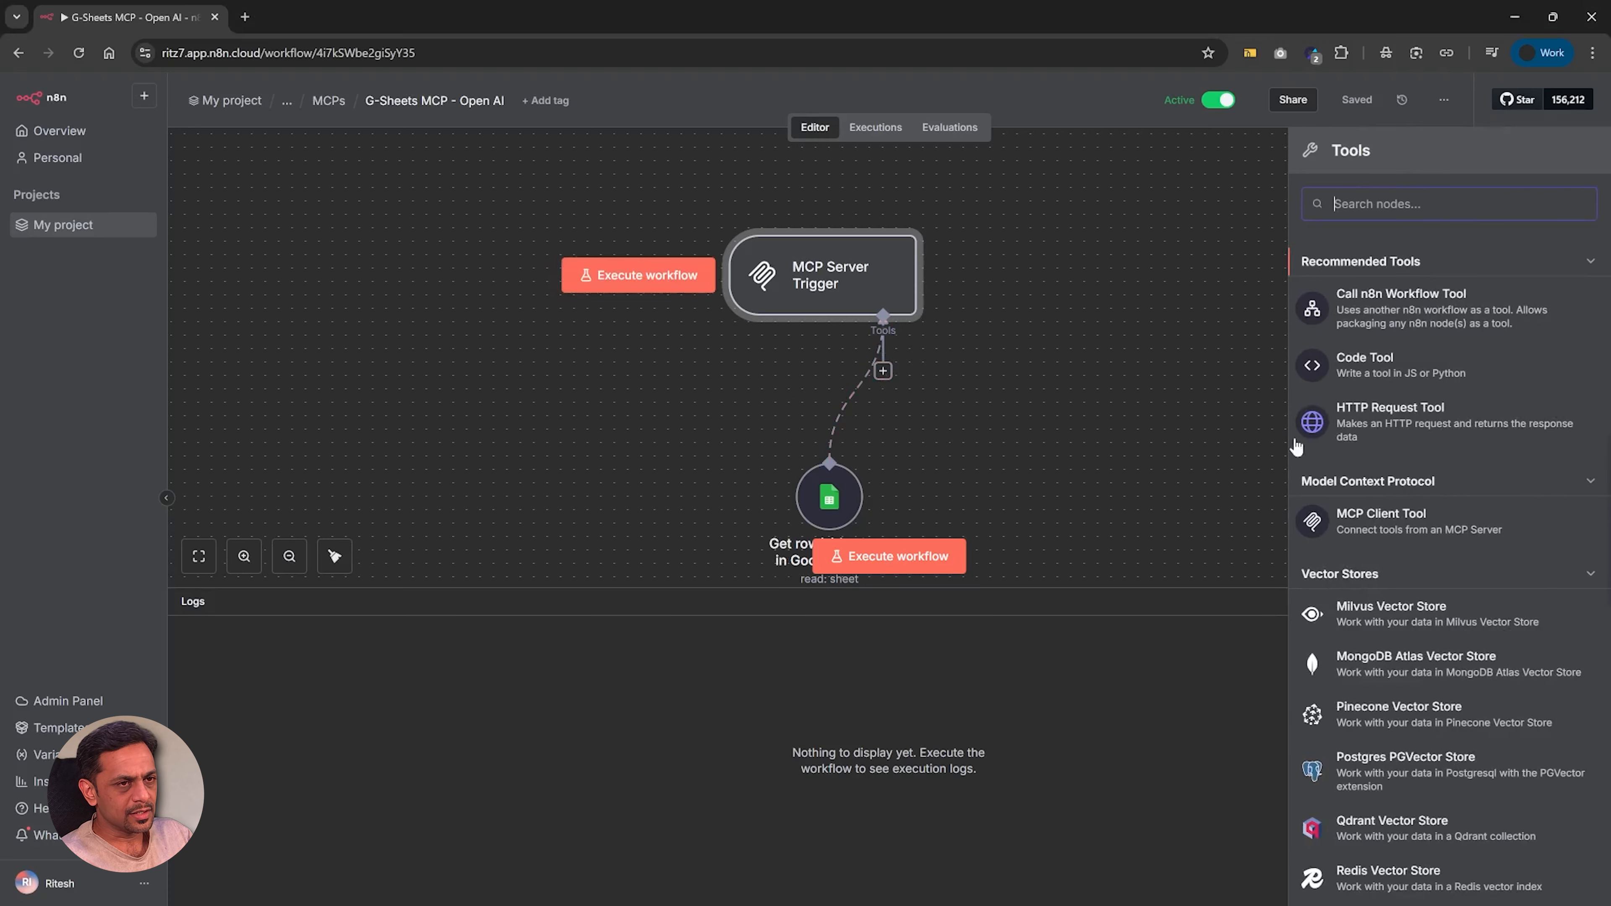
pyautogui.write('sheet')
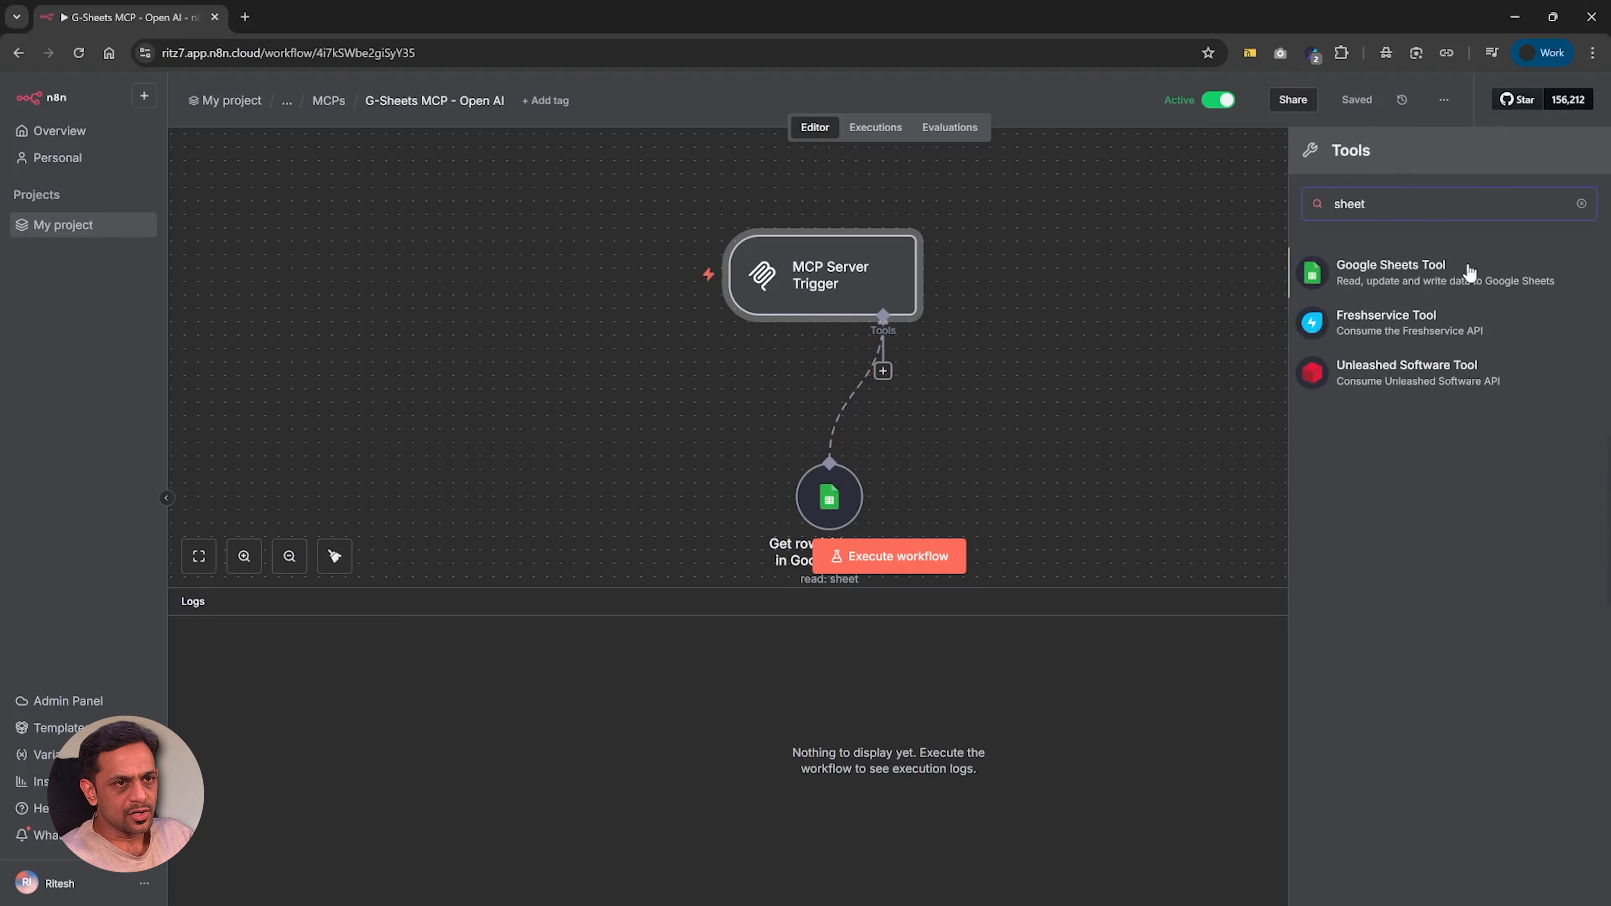
pyautogui.click(1471, 274)
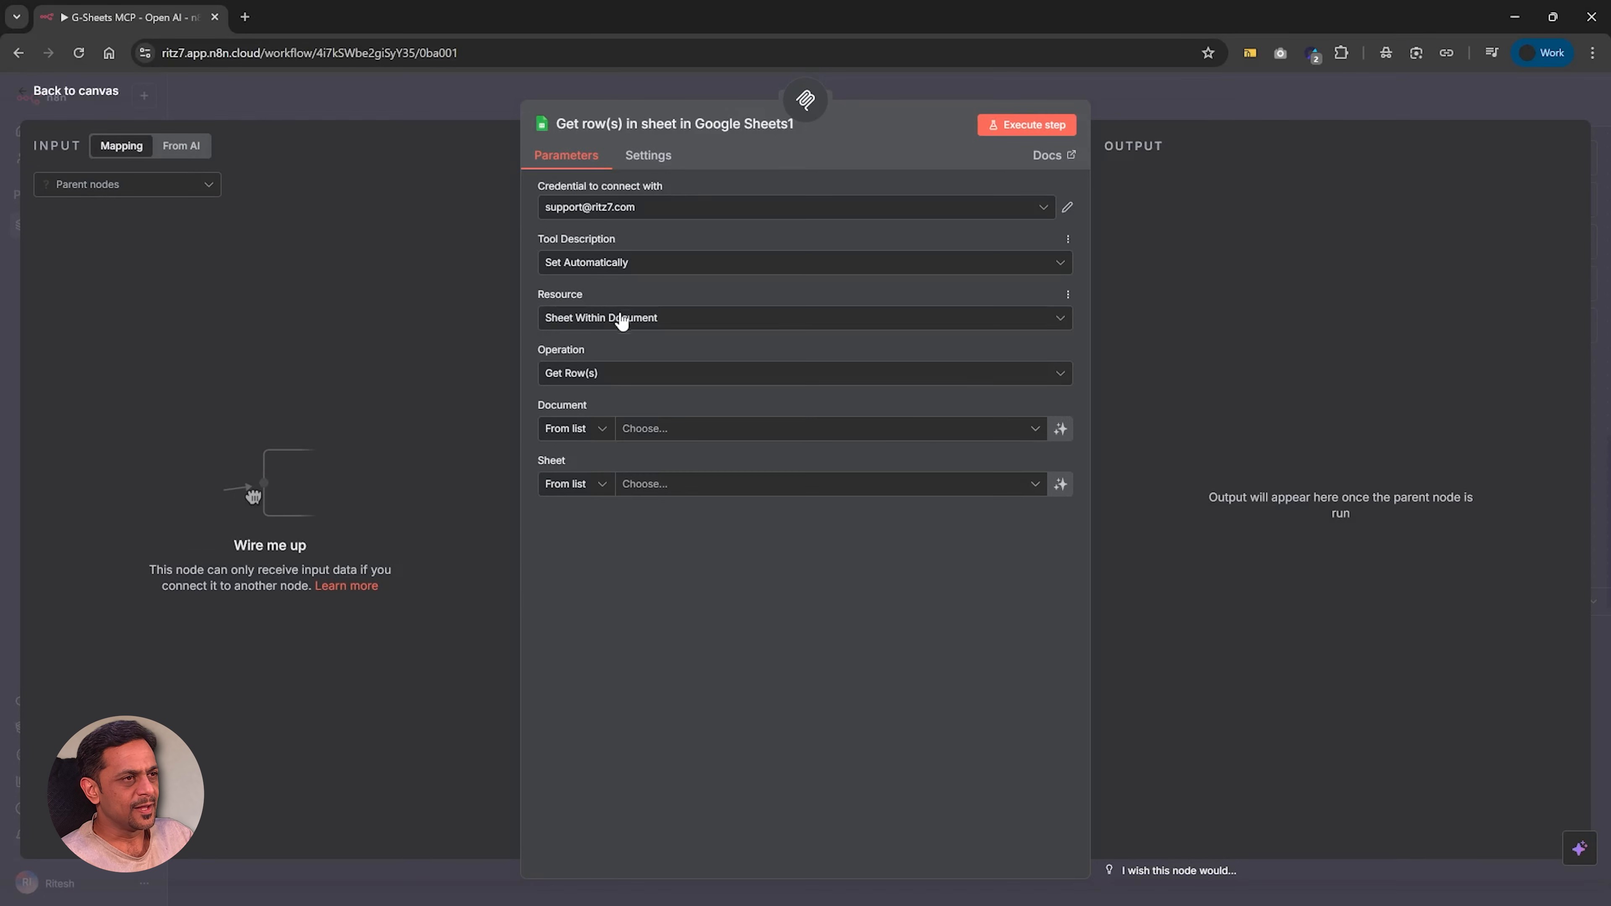
# Step: Set the new tool's operation to Append Row and choose Orders as its document
pyautogui.click(593, 374)
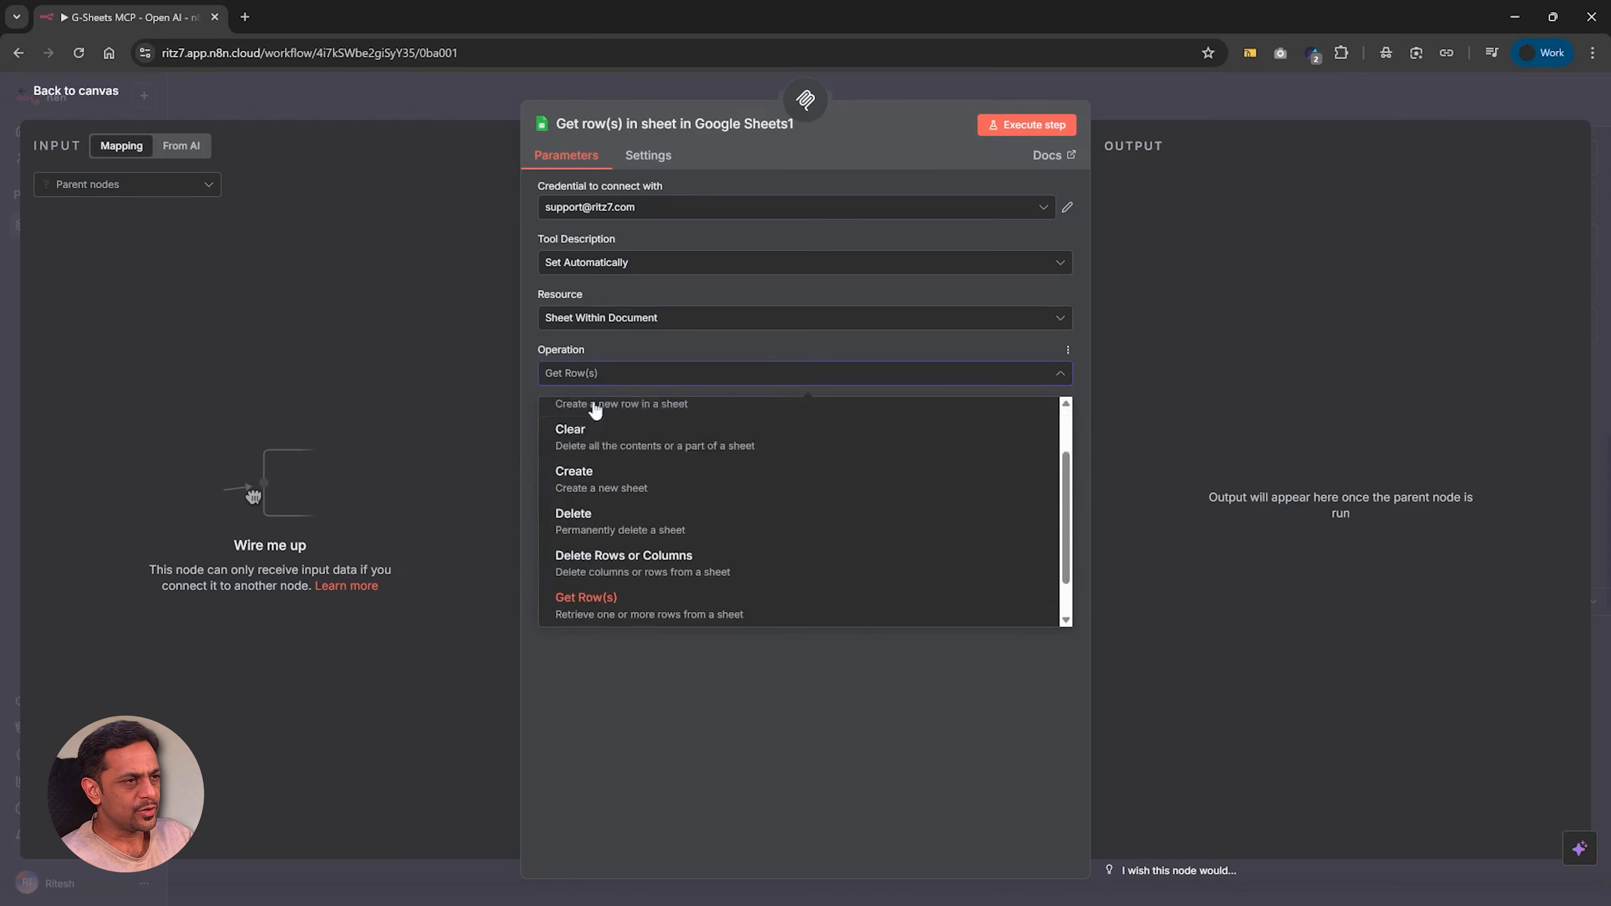
pyautogui.scroll(1, 599, 461)
pyautogui.click(600, 462)
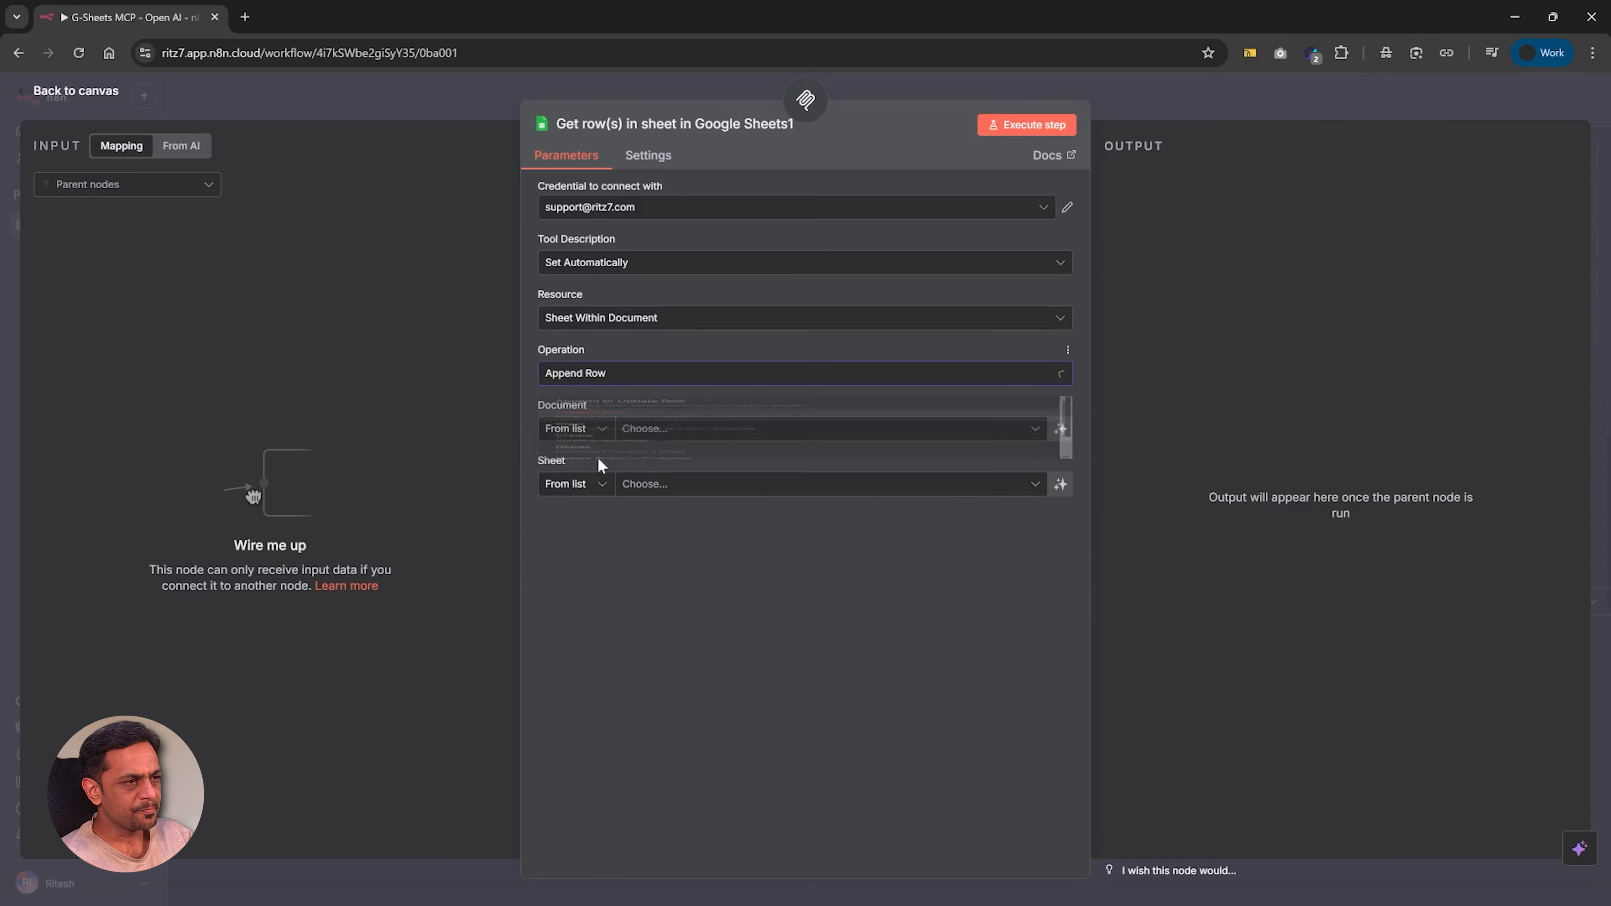
pyautogui.click(637, 430)
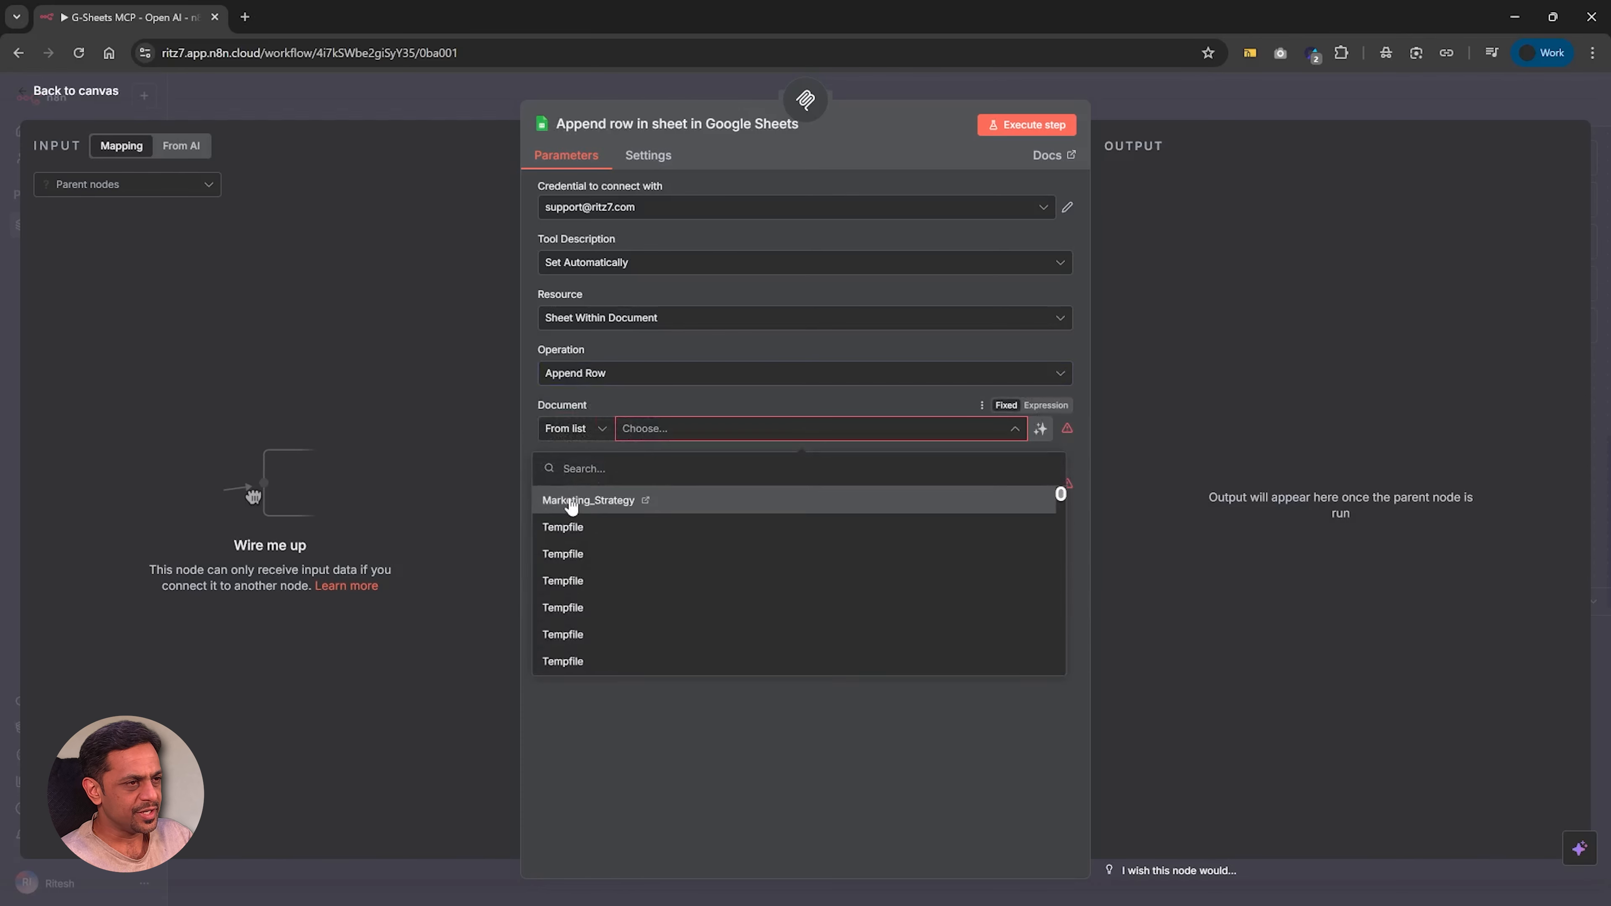
pyautogui.write('orders')
pyautogui.click(563, 503)
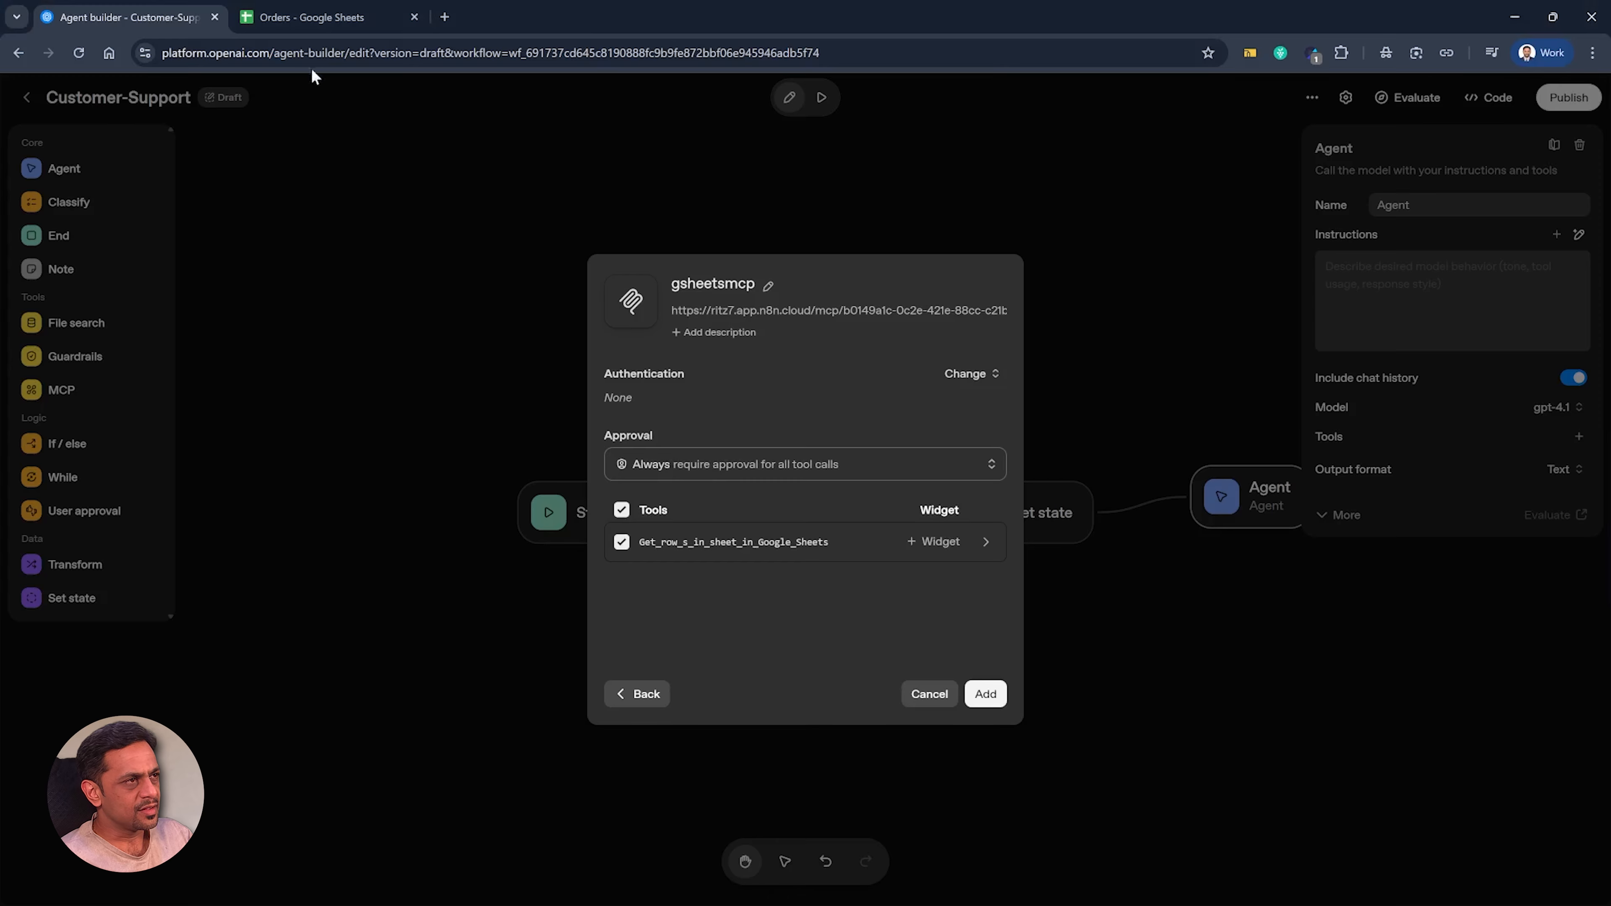
# Step: Check the Orders spreadsheet in Google Sheets, and back in n8n select Refund as the append tool's target sheet
pyautogui.click(305, 24)
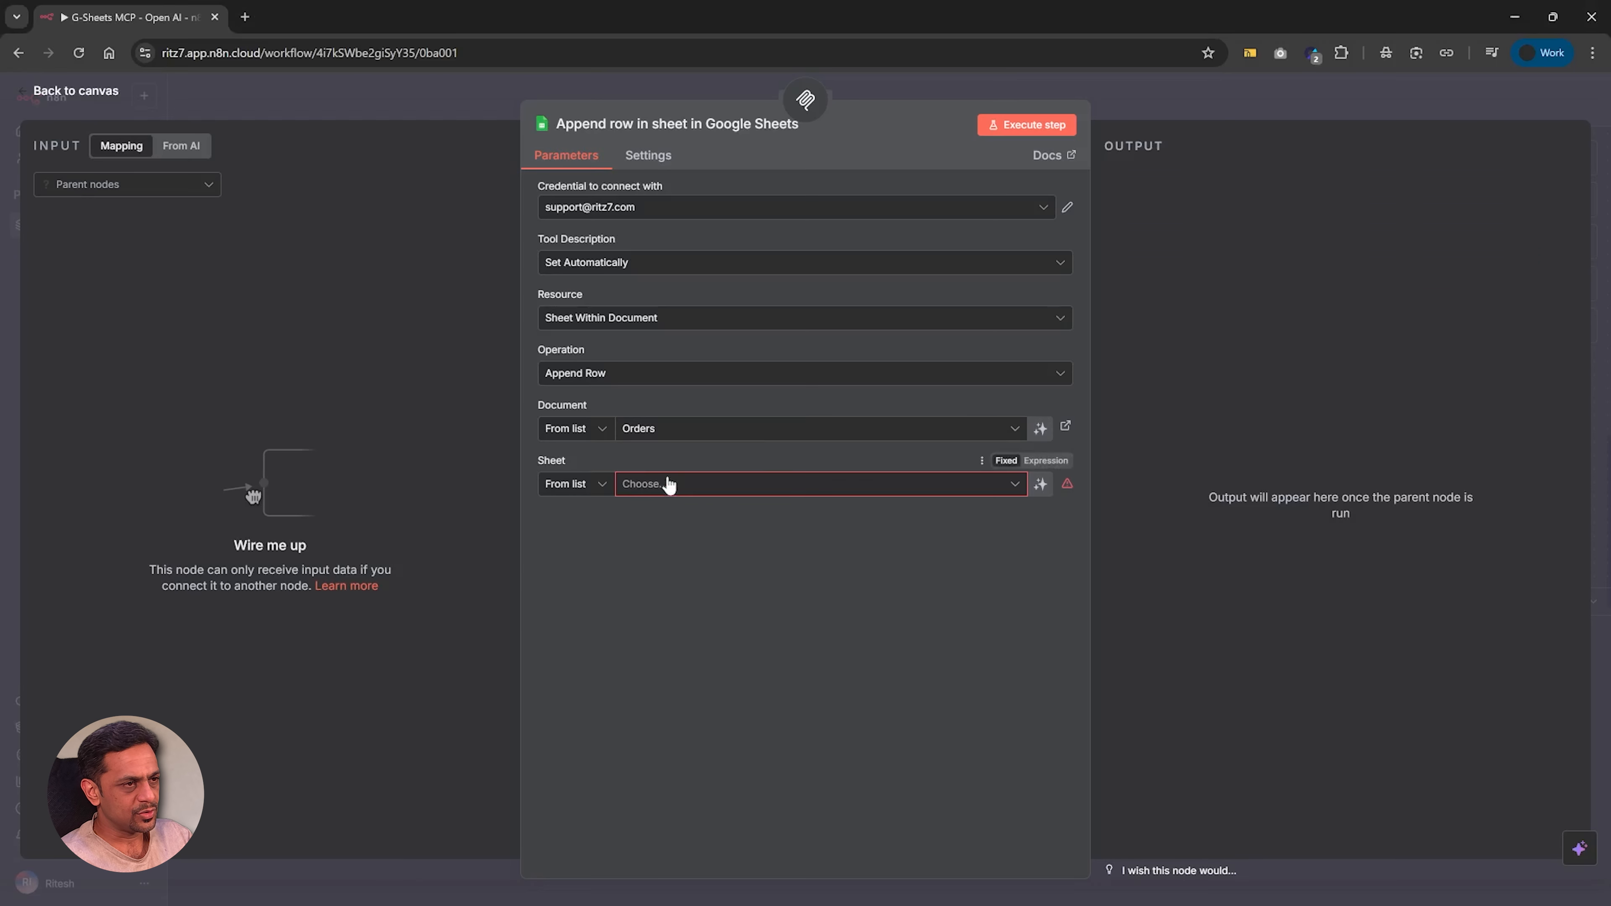
pyautogui.click(669, 484)
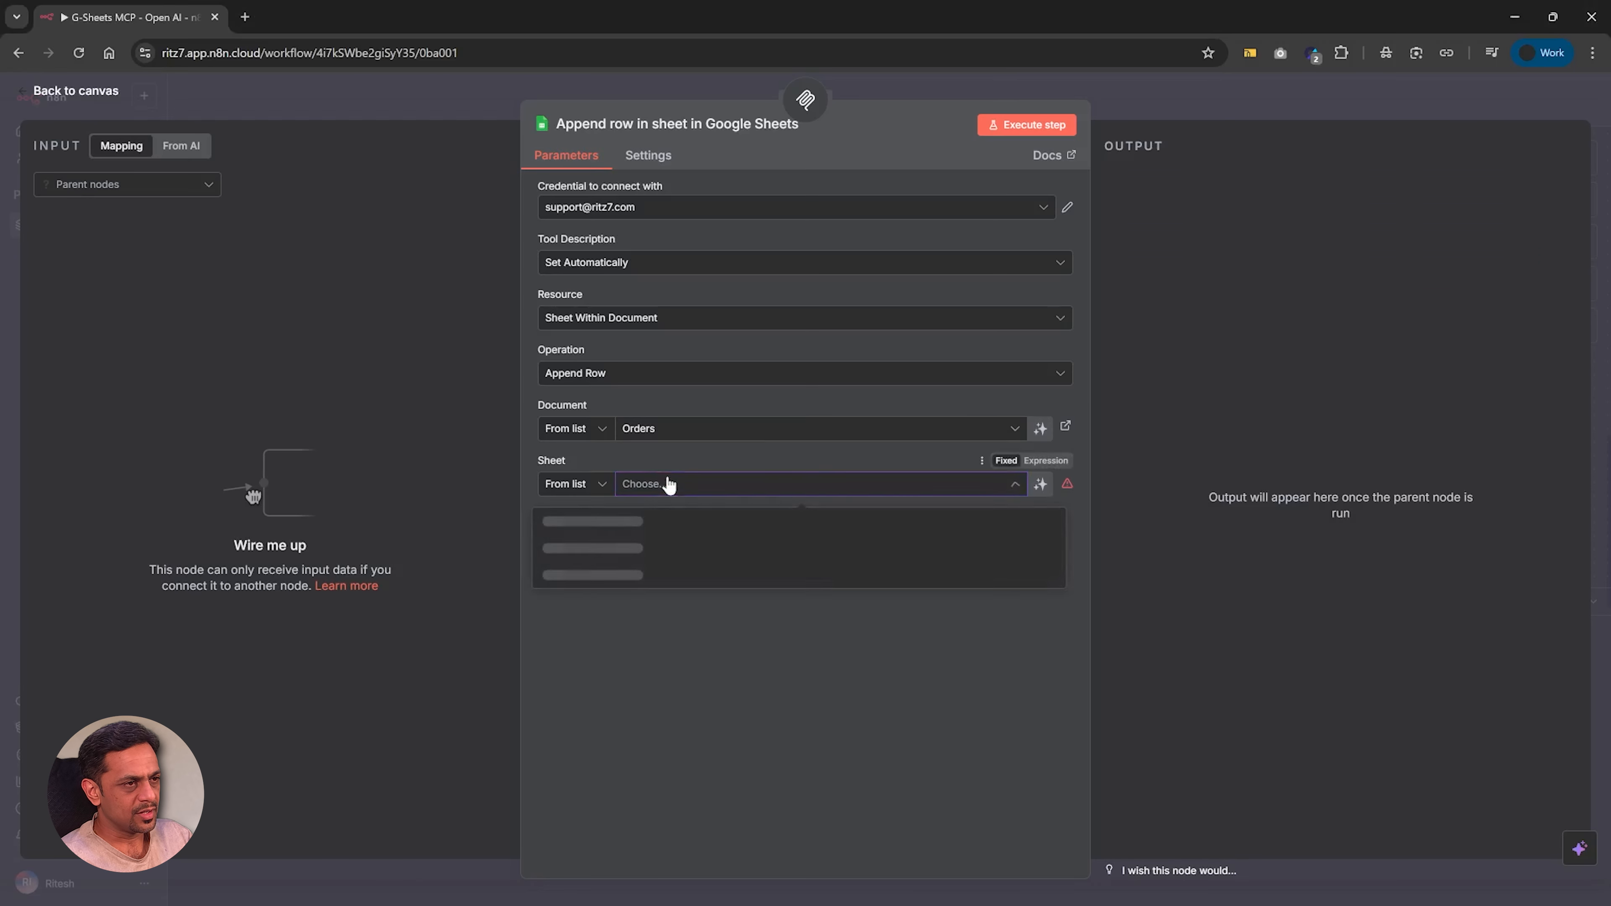
pyautogui.click(676, 522)
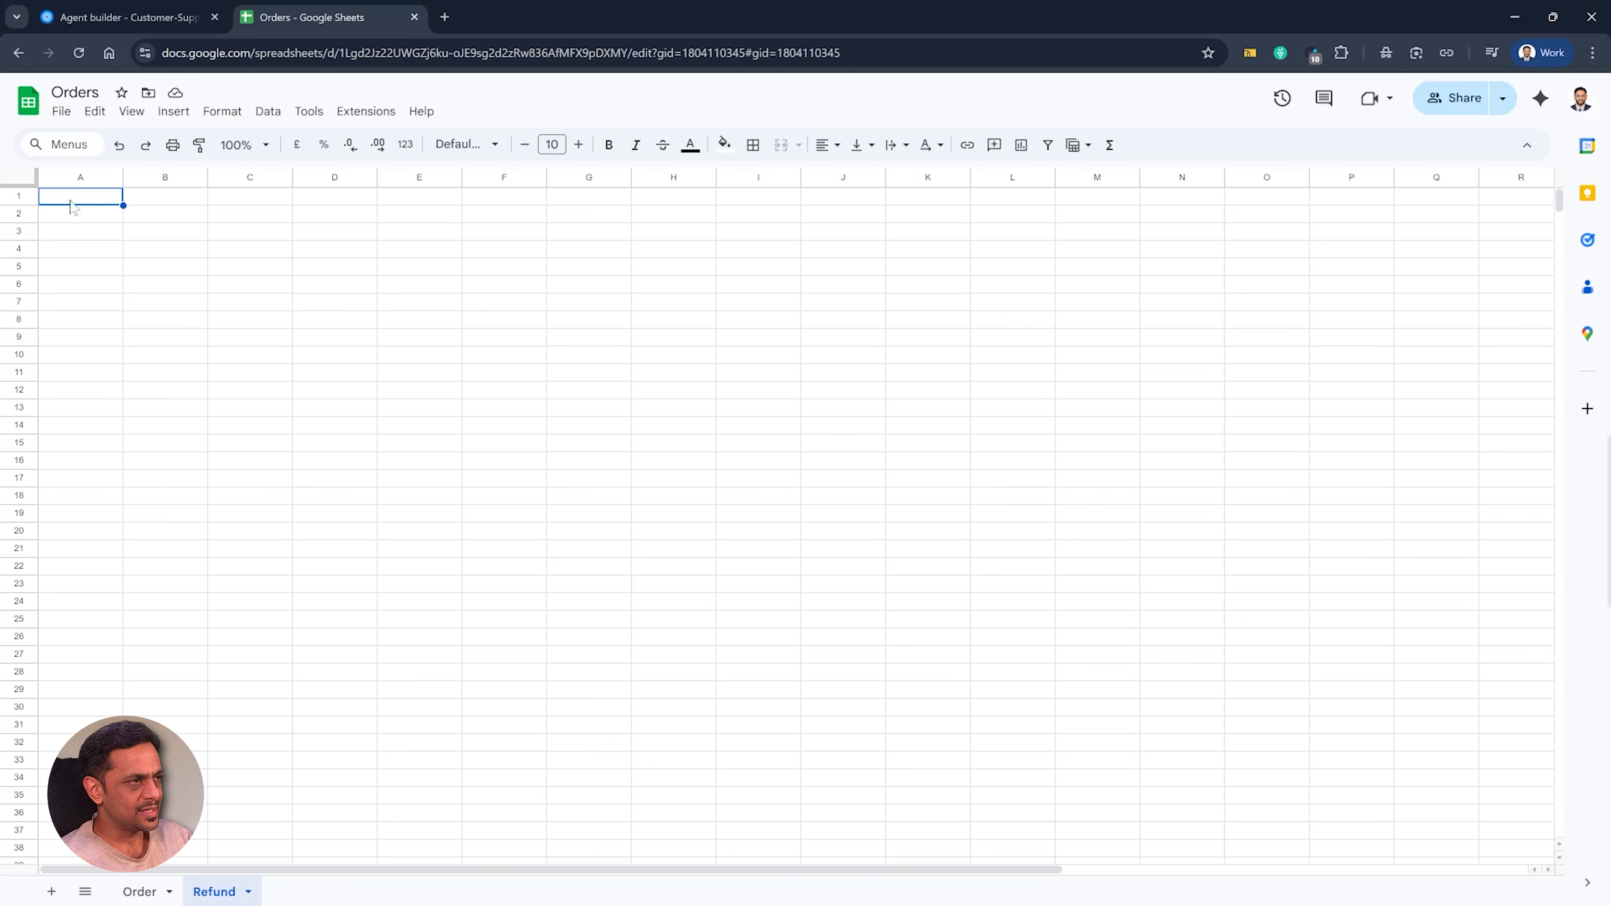
# Step: In the Refund sheet of the Orders spreadsheet, enter the headers Customer Name, Phone and Value in A1:C1
pyautogui.click(71, 202)
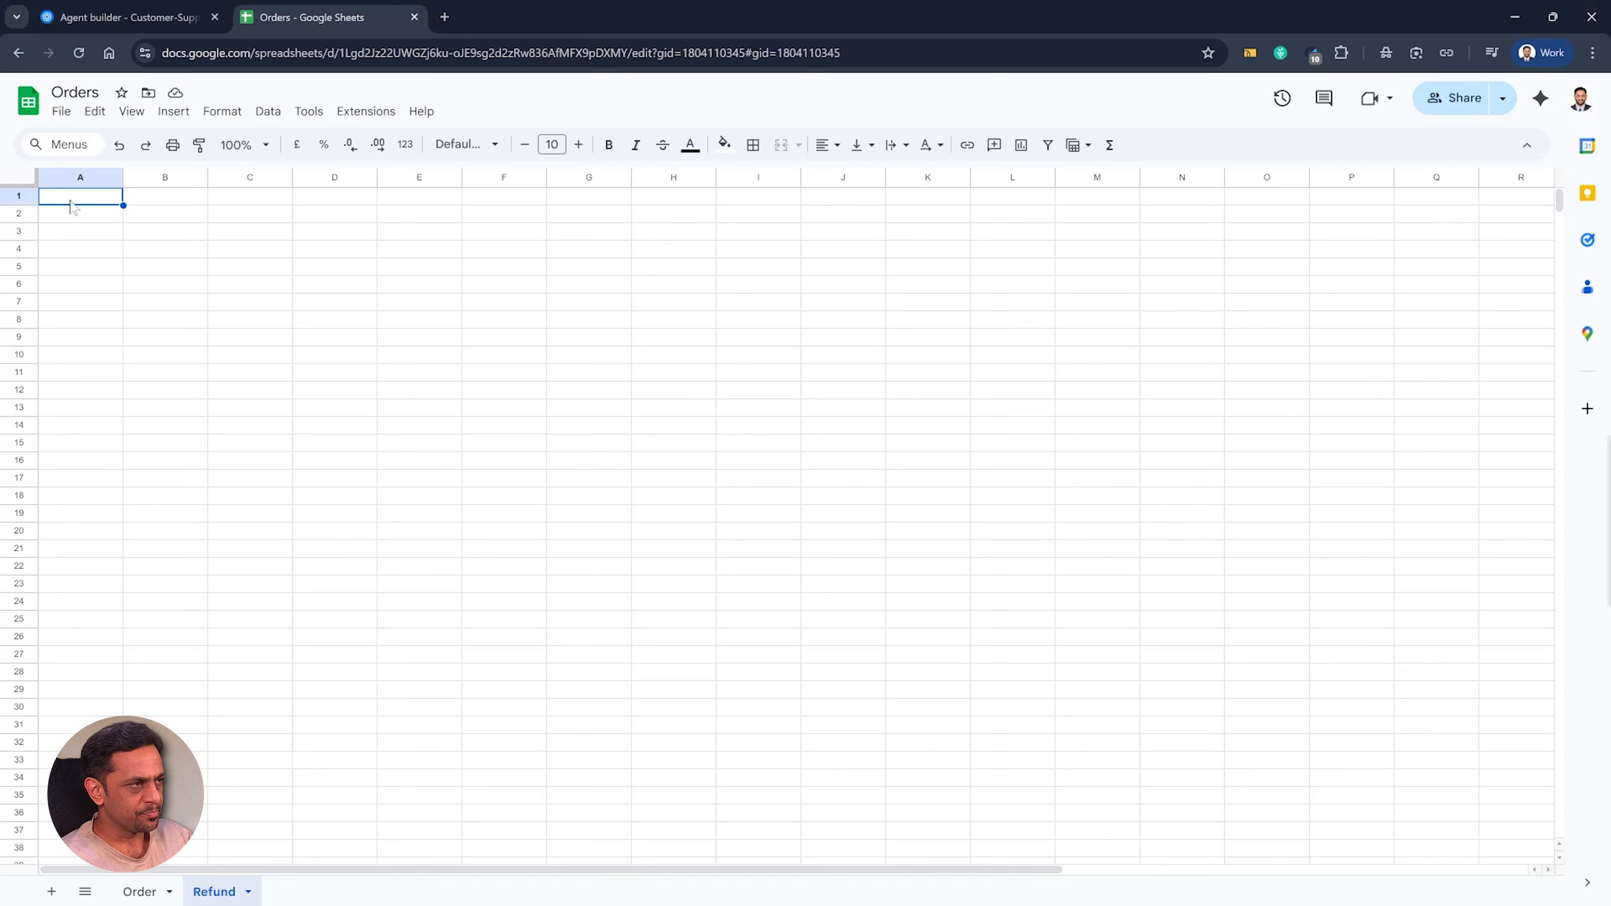
pyautogui.write('Customer Name')
pyautogui.press('Tab')
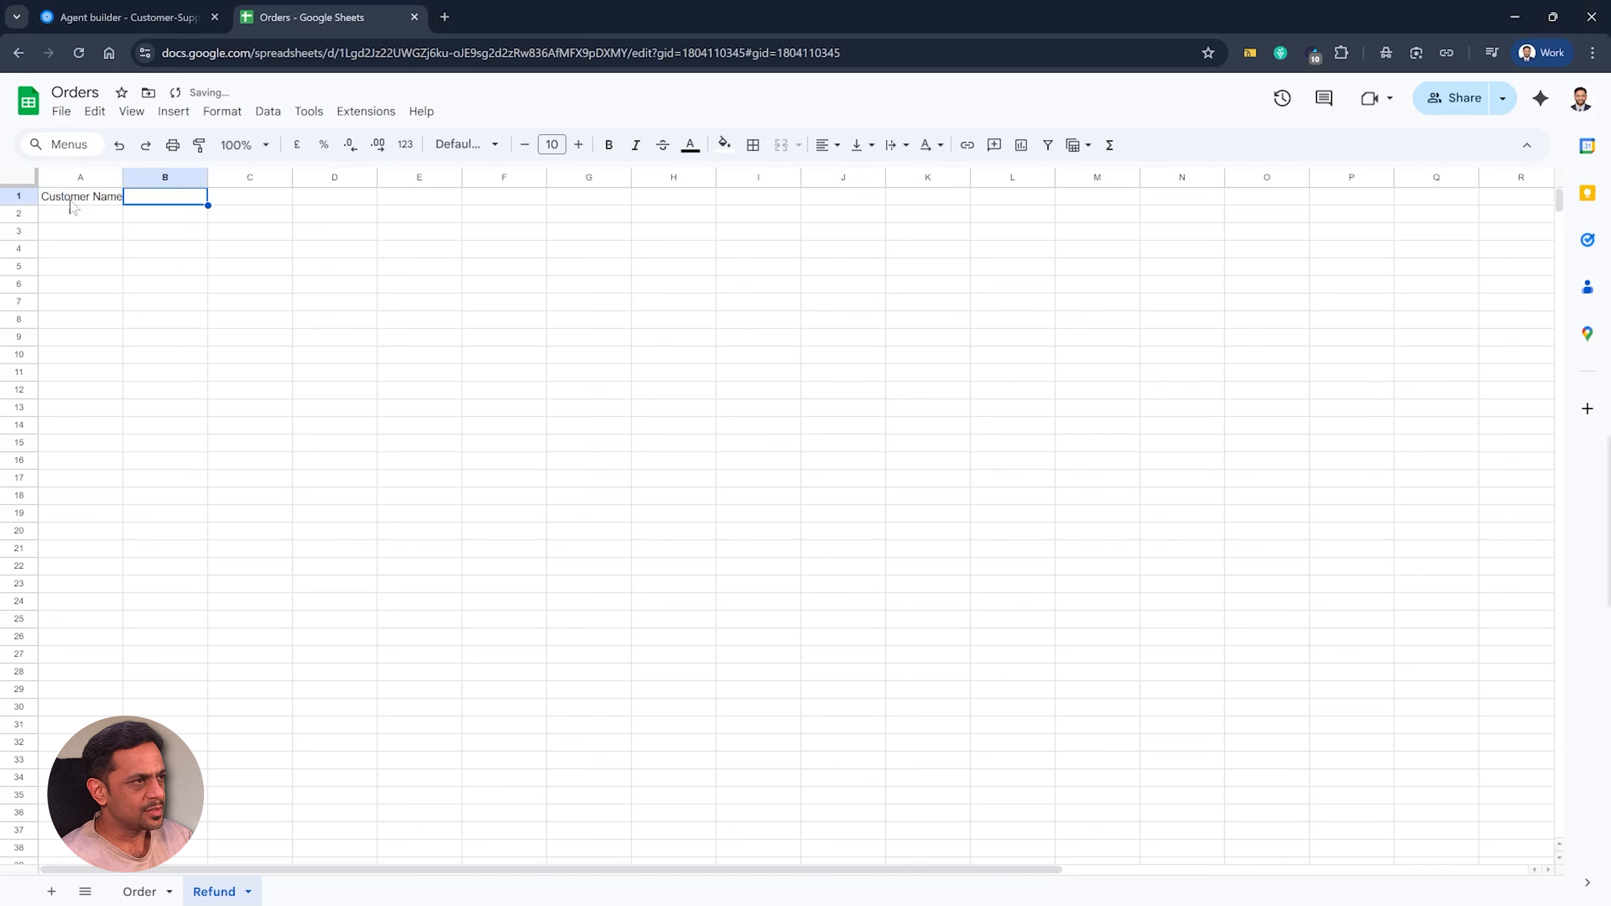
pyautogui.write('Phone')
pyautogui.press('Tab')
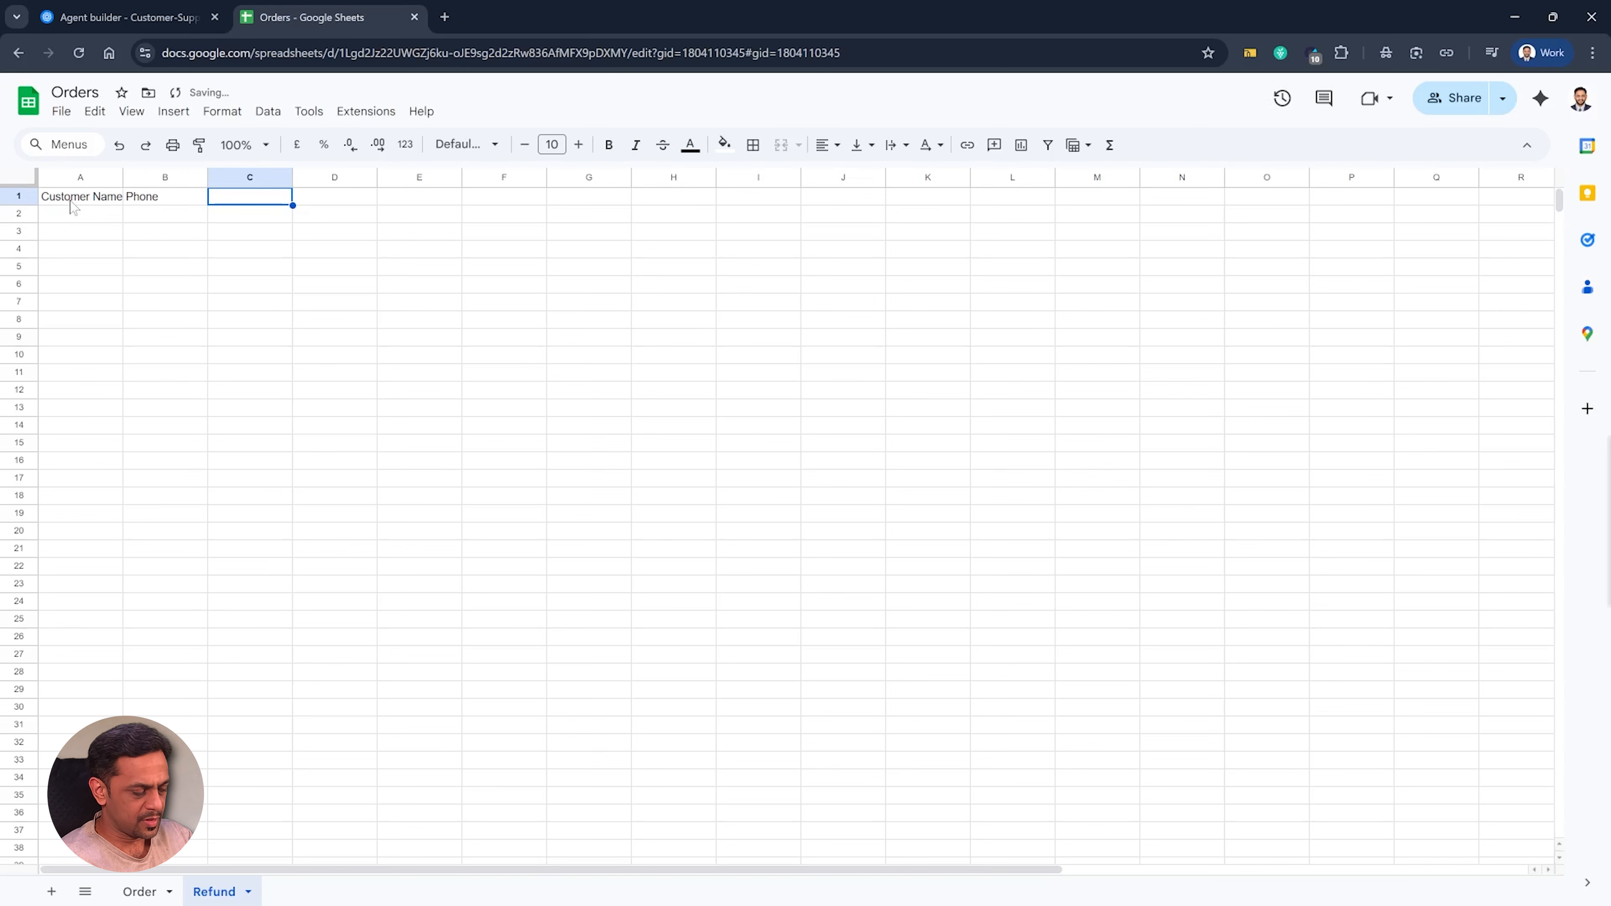
pyautogui.write('Value')
pyautogui.press('Return')
# Step: In the Order sheet, insert a column before Customer Name and give it the header Value
pyautogui.click(139, 891)
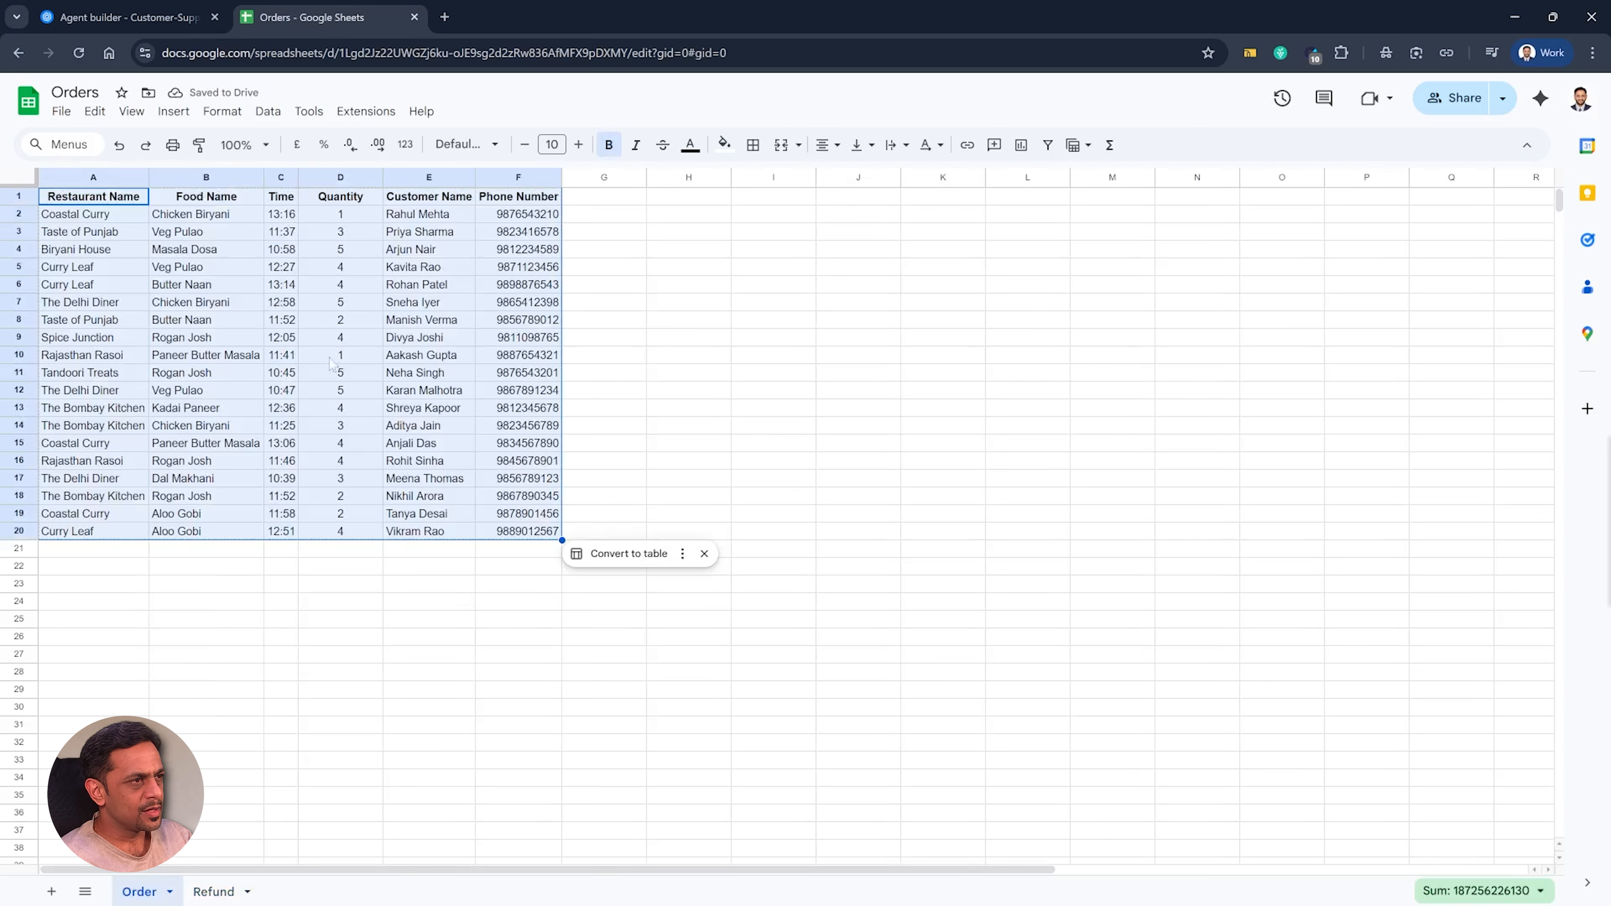
pyautogui.rightClick(413, 179)
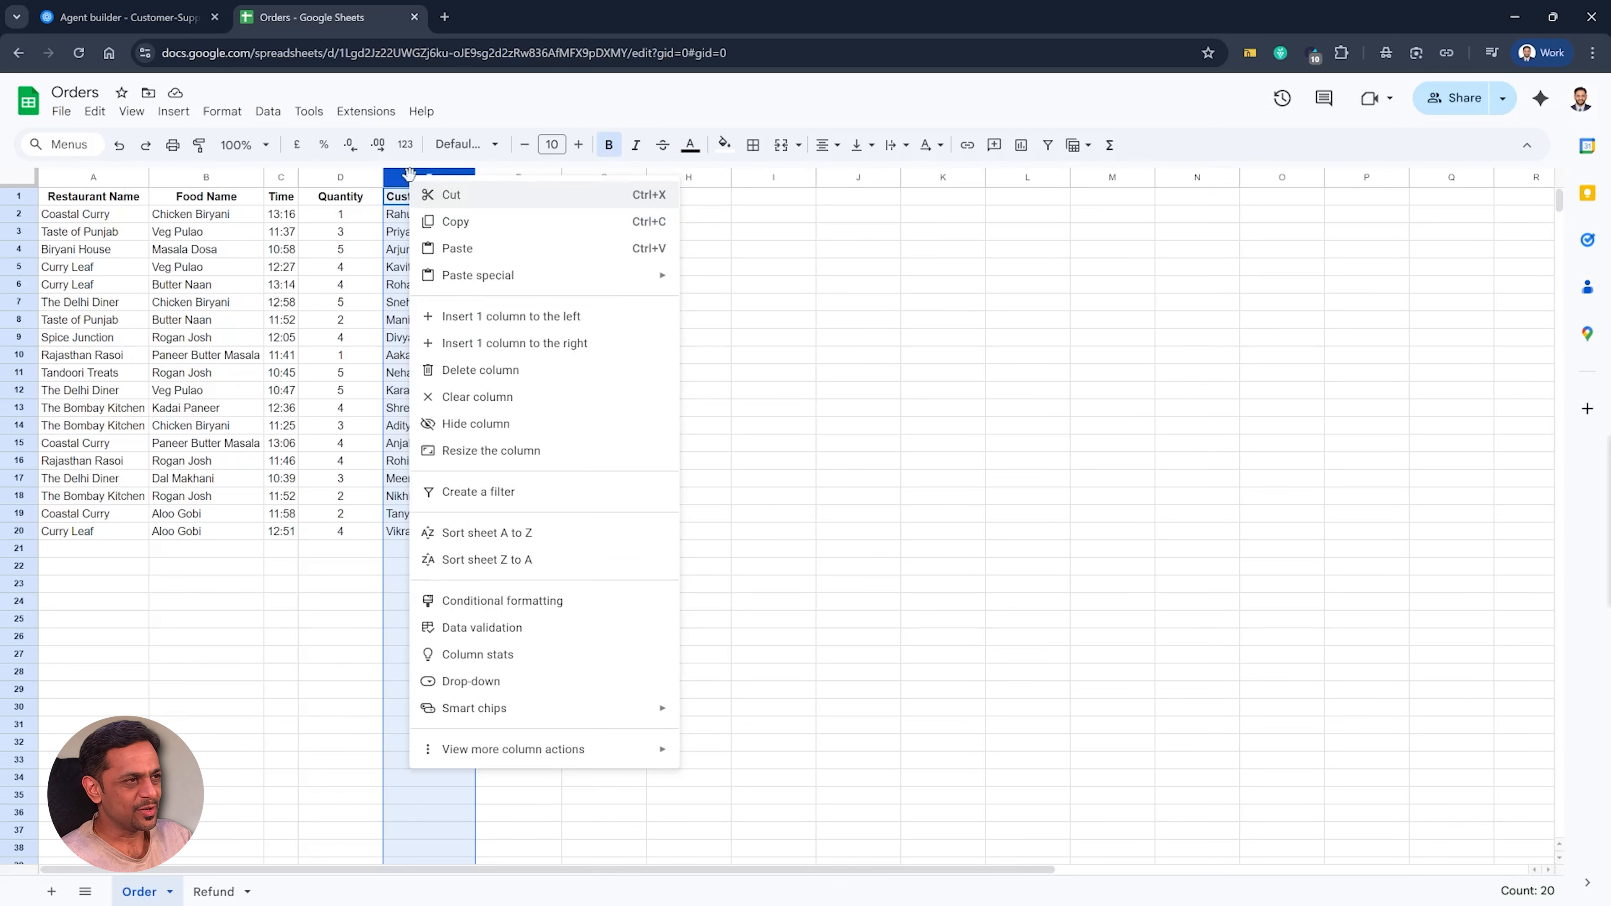
pyautogui.click(487, 318)
pyautogui.click(420, 198)
pyautogui.write('Value')
pyautogui.press('Return')
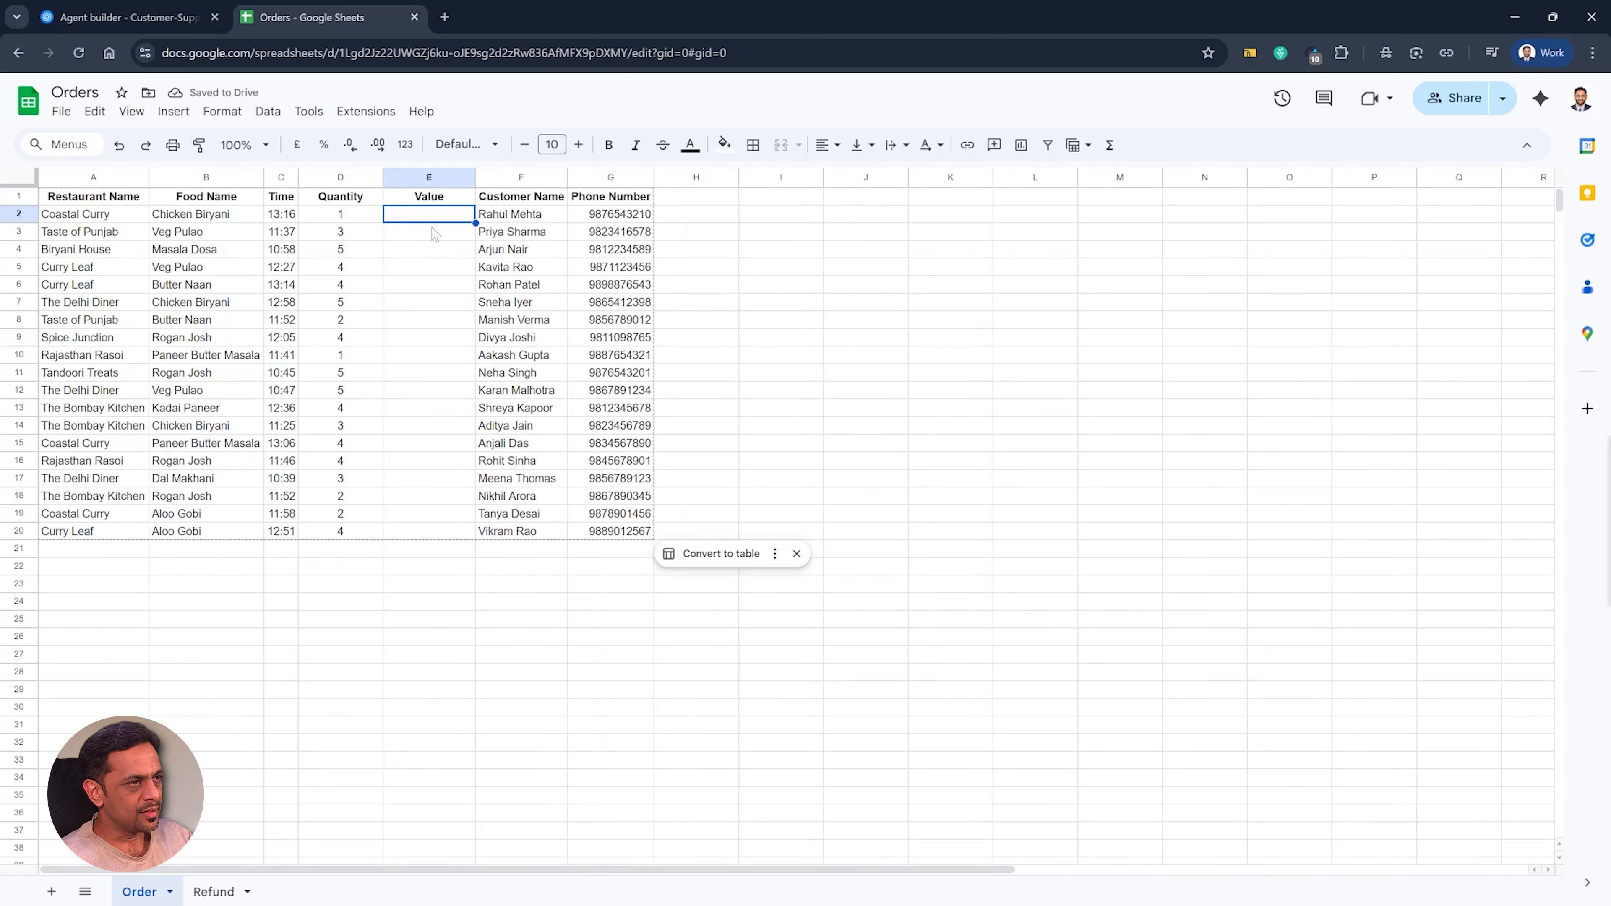
# Step: Enter the order values 120, 340, 310, 500, 790 and 1010 in cells E2 to E7
pyautogui.write('120')
pyautogui.press('Return')
pyautogui.write('340')
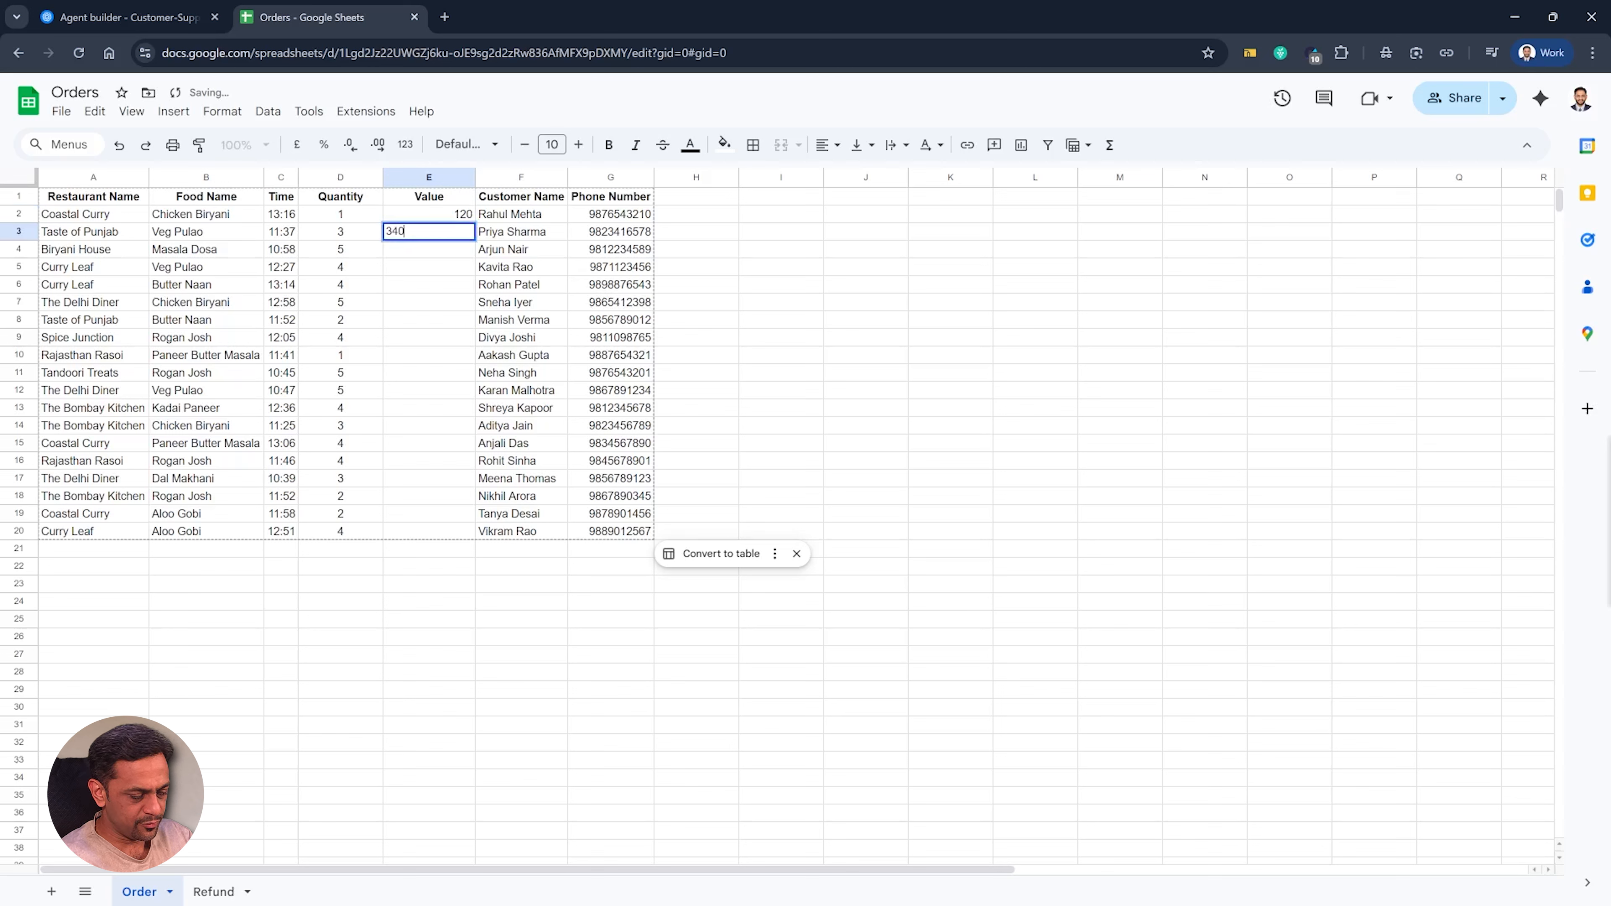
pyautogui.press('Return')
pyautogui.write('3')
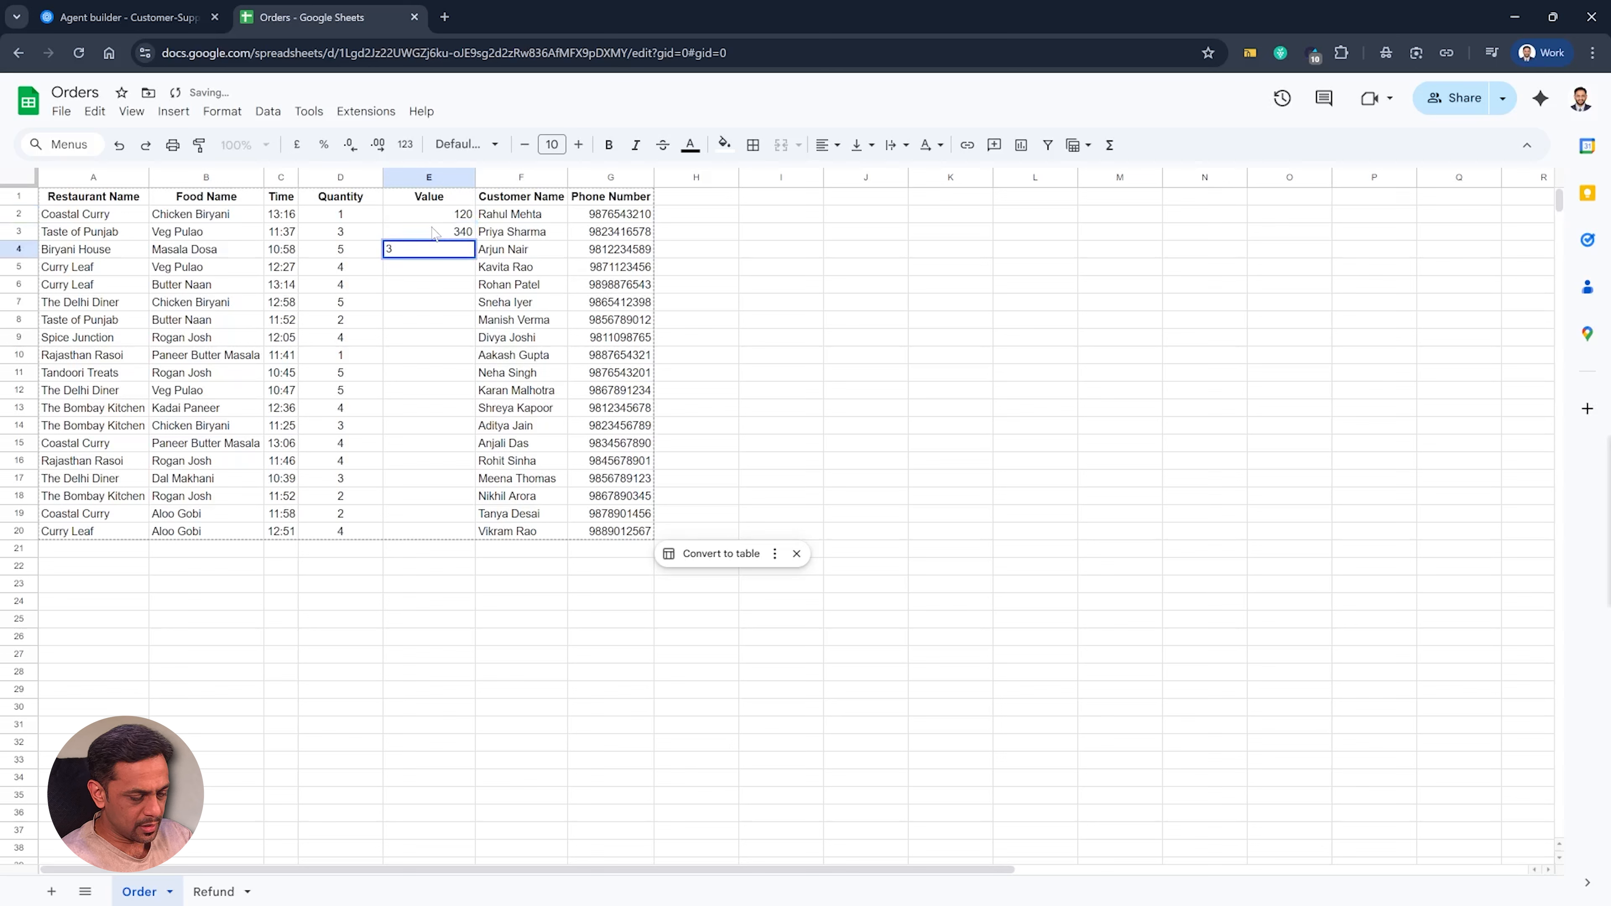
pyautogui.write('10')
pyautogui.press('Return')
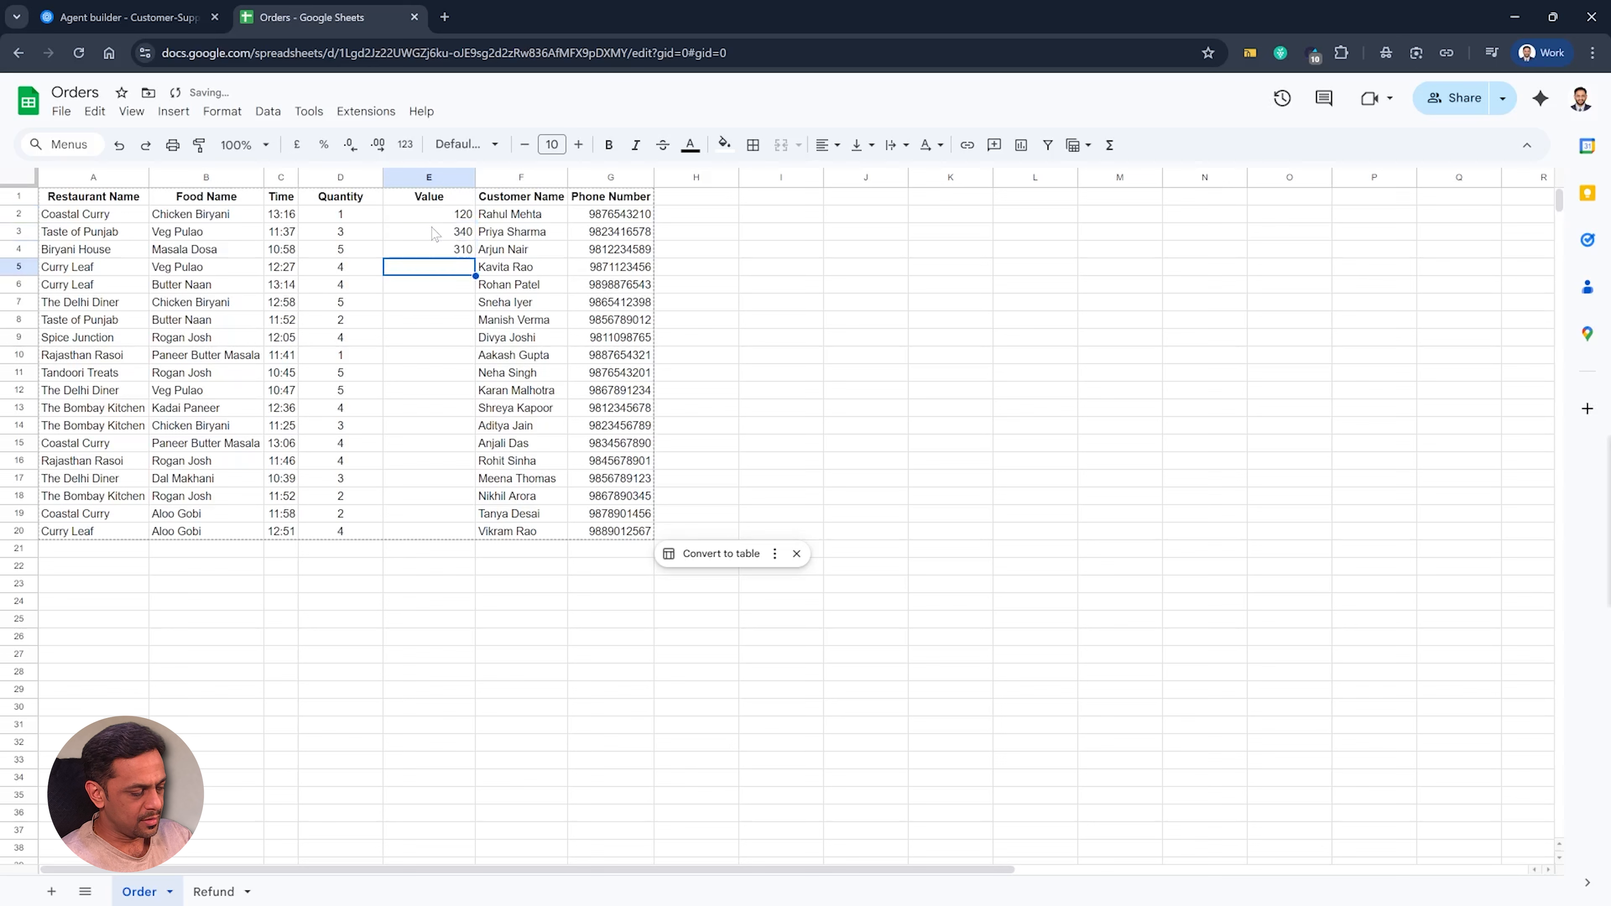
pyautogui.write('500')
pyautogui.press('Return')
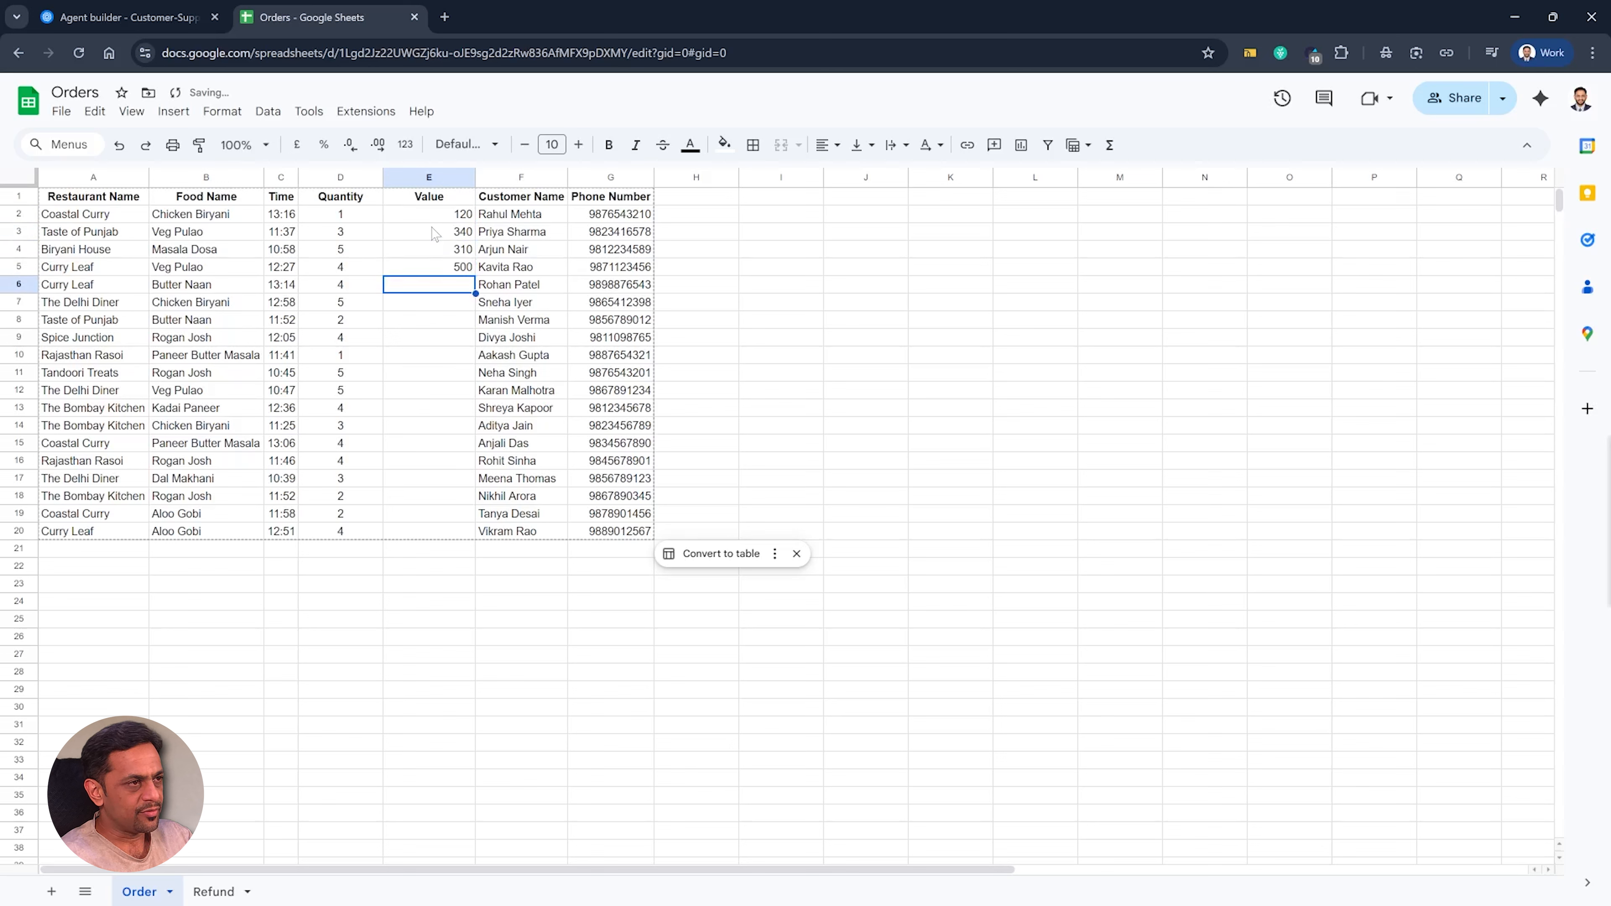
pyautogui.write('3790')
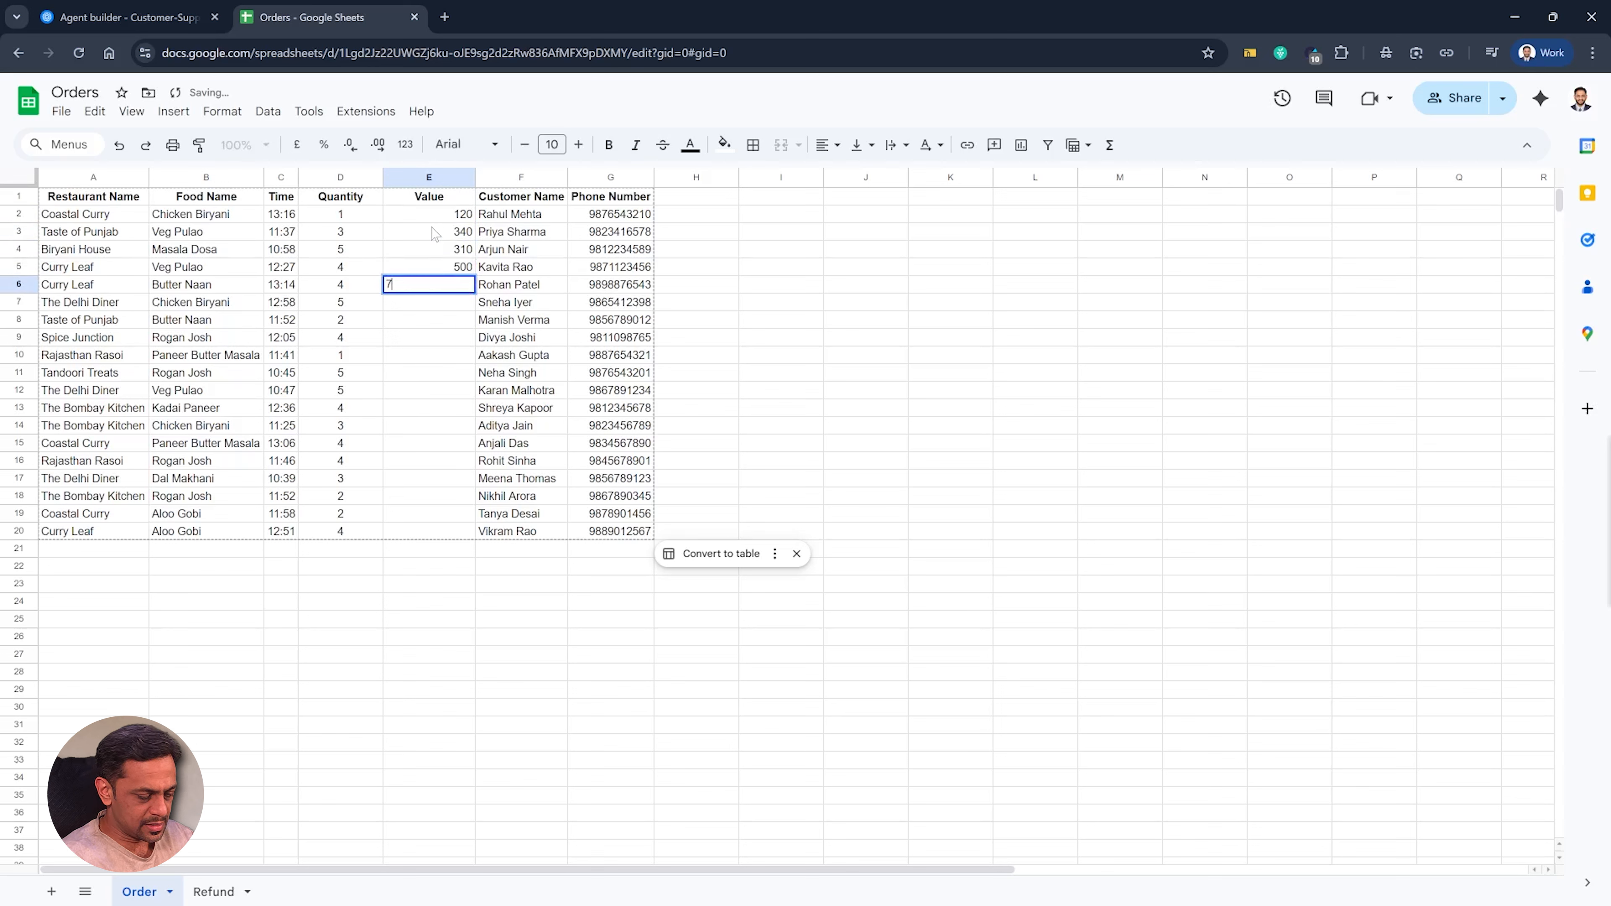
pyautogui.press('Return')
pyautogui.write('1010')
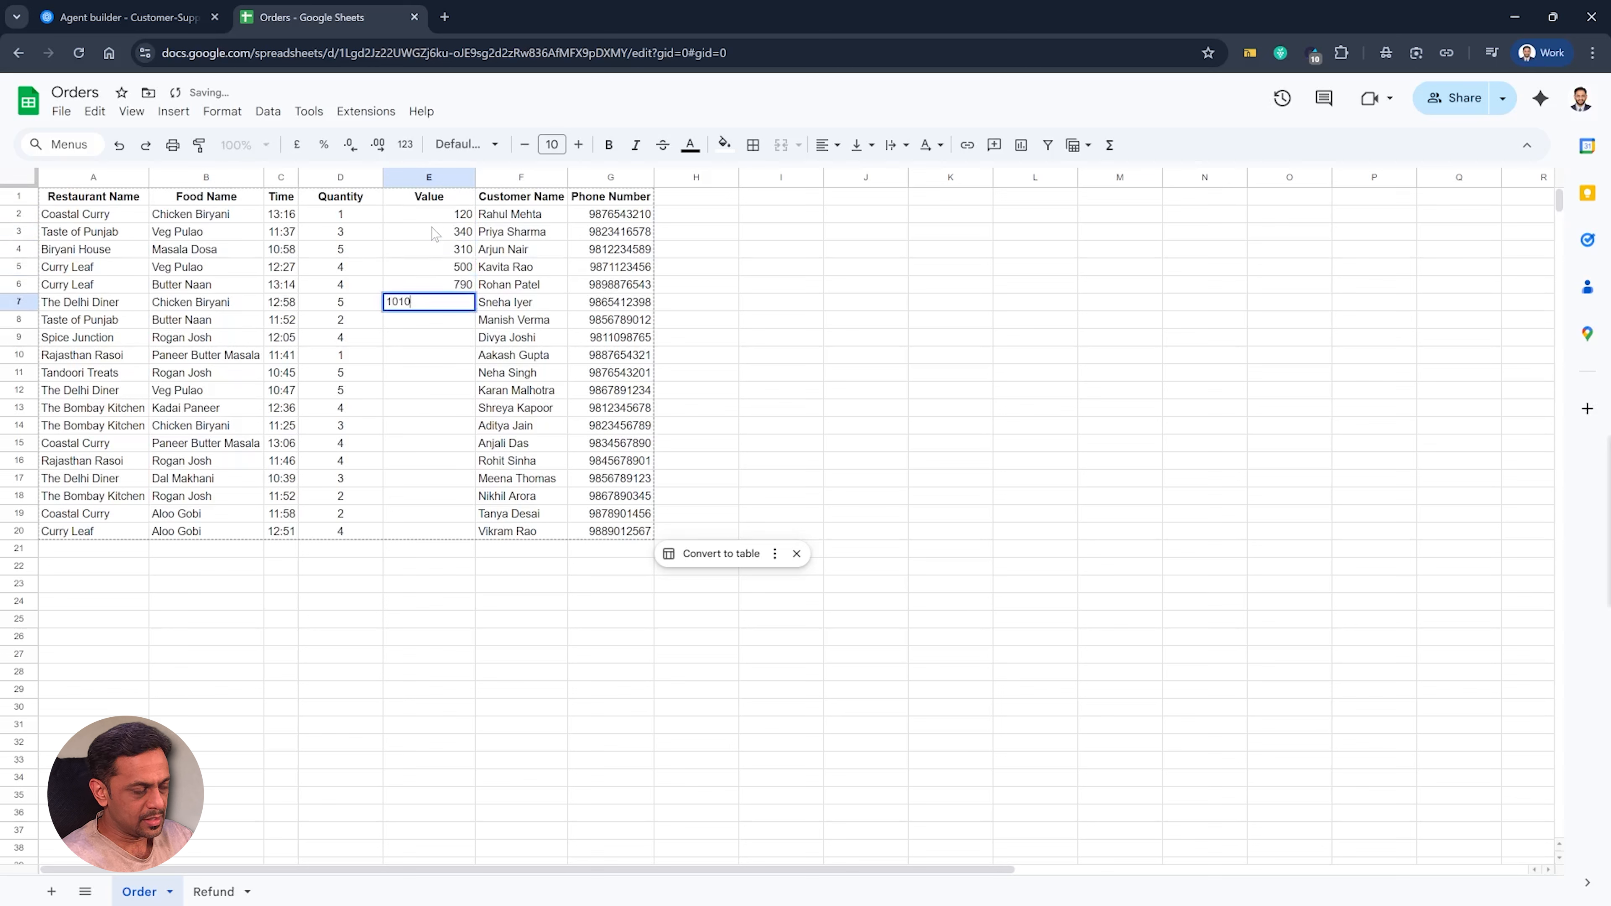
pyautogui.press('Return')
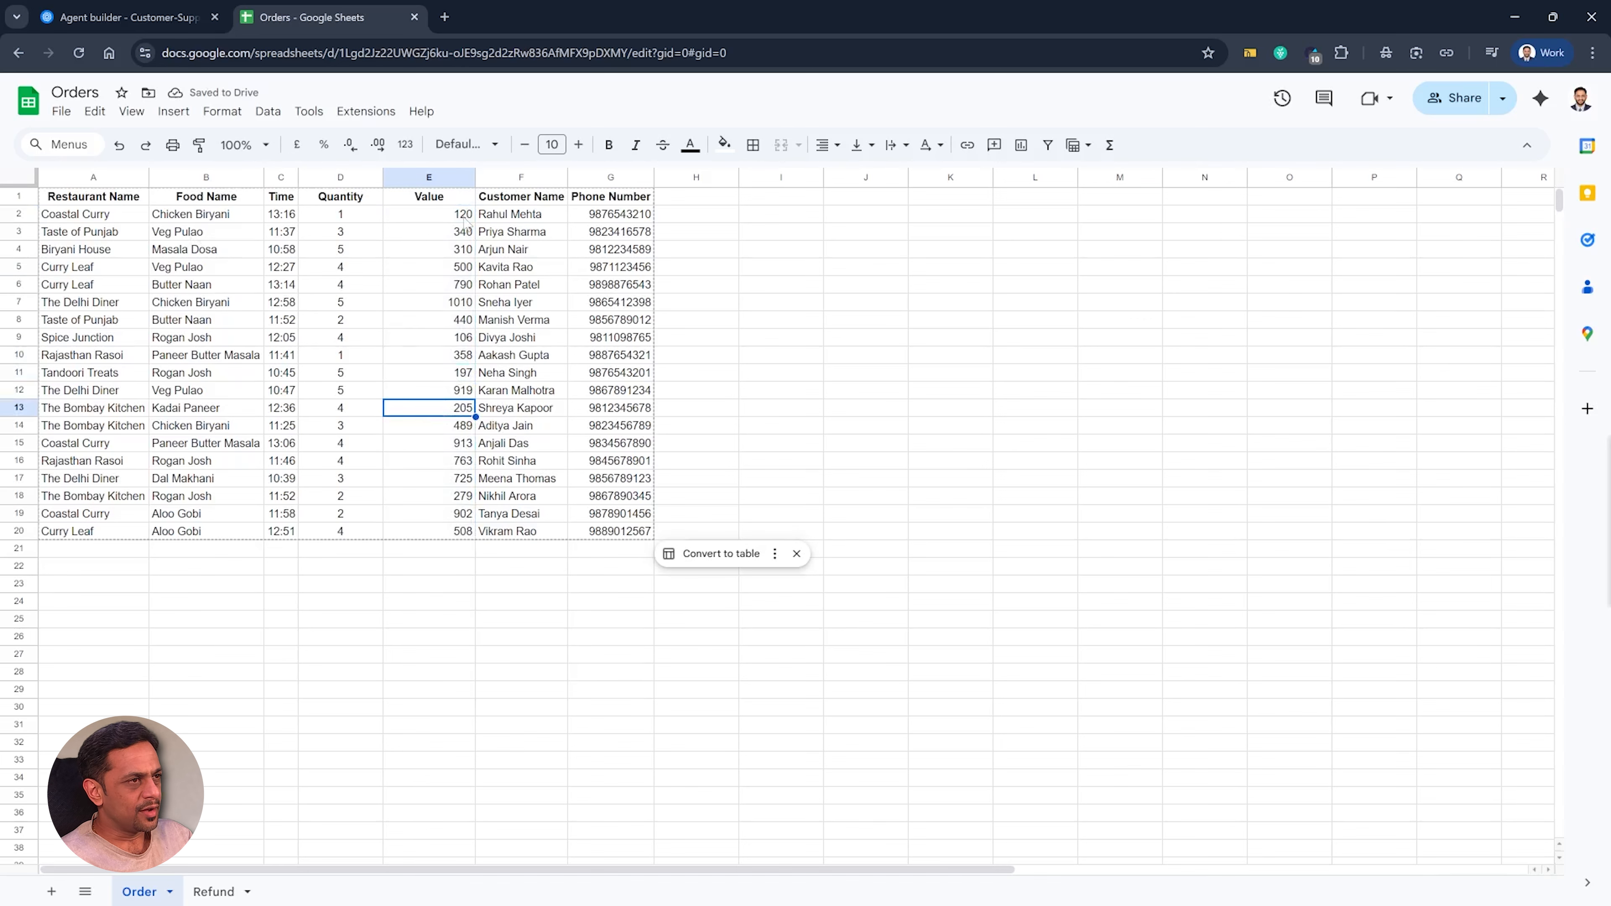
# Step: In the Refund sheet, add the headers Complaint in D1 and Processed? in E1
pyautogui.click(251, 887)
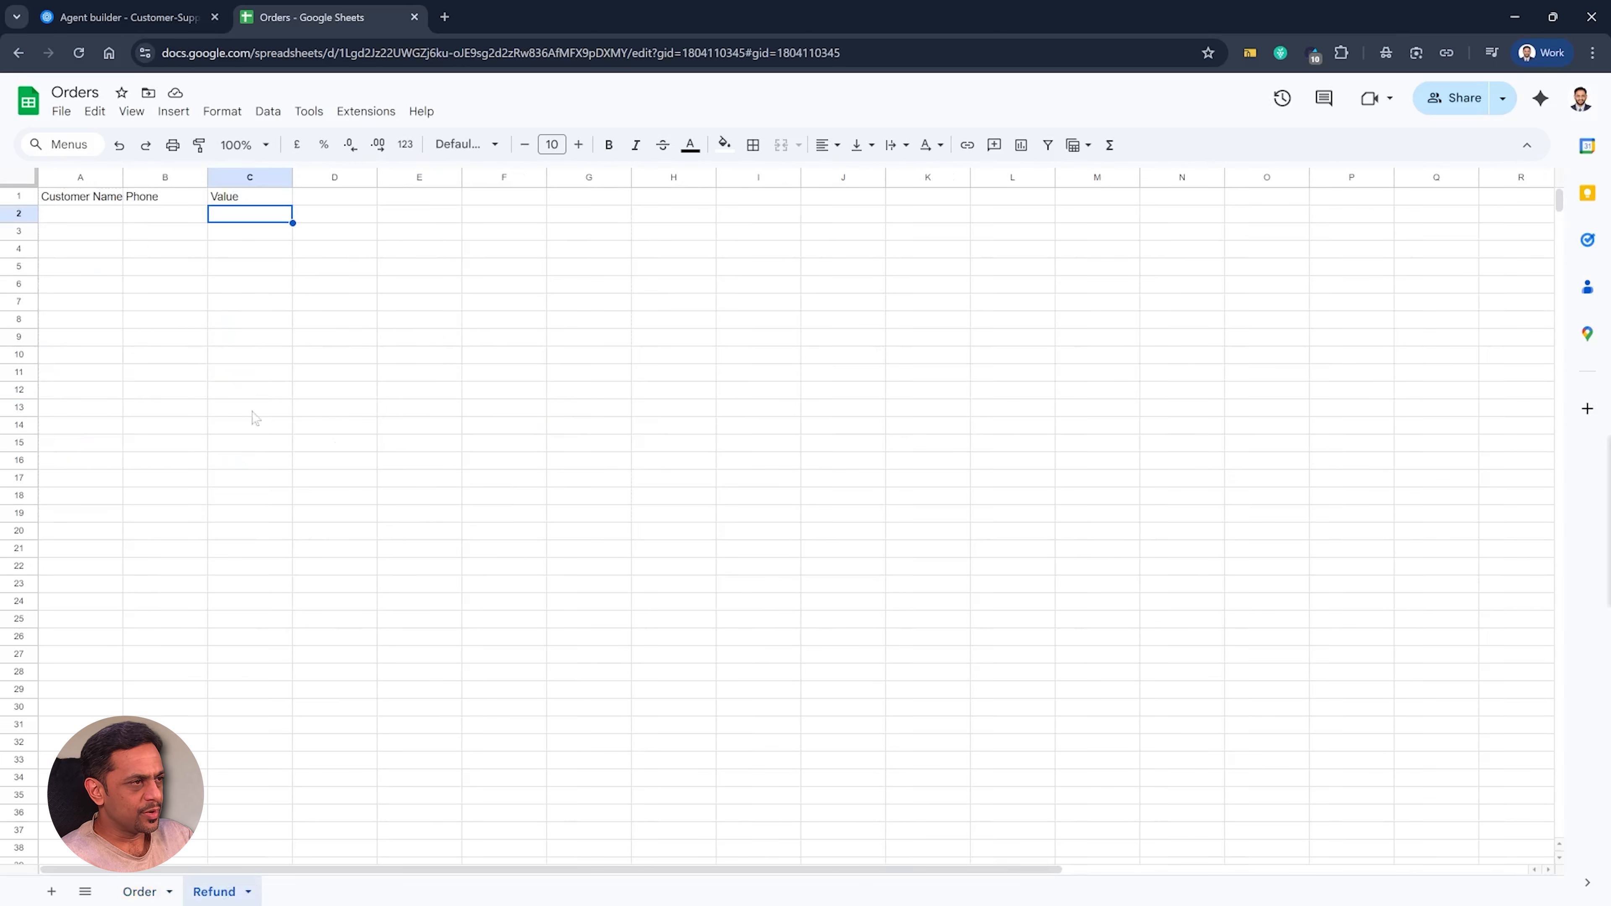
pyautogui.press('Tab')
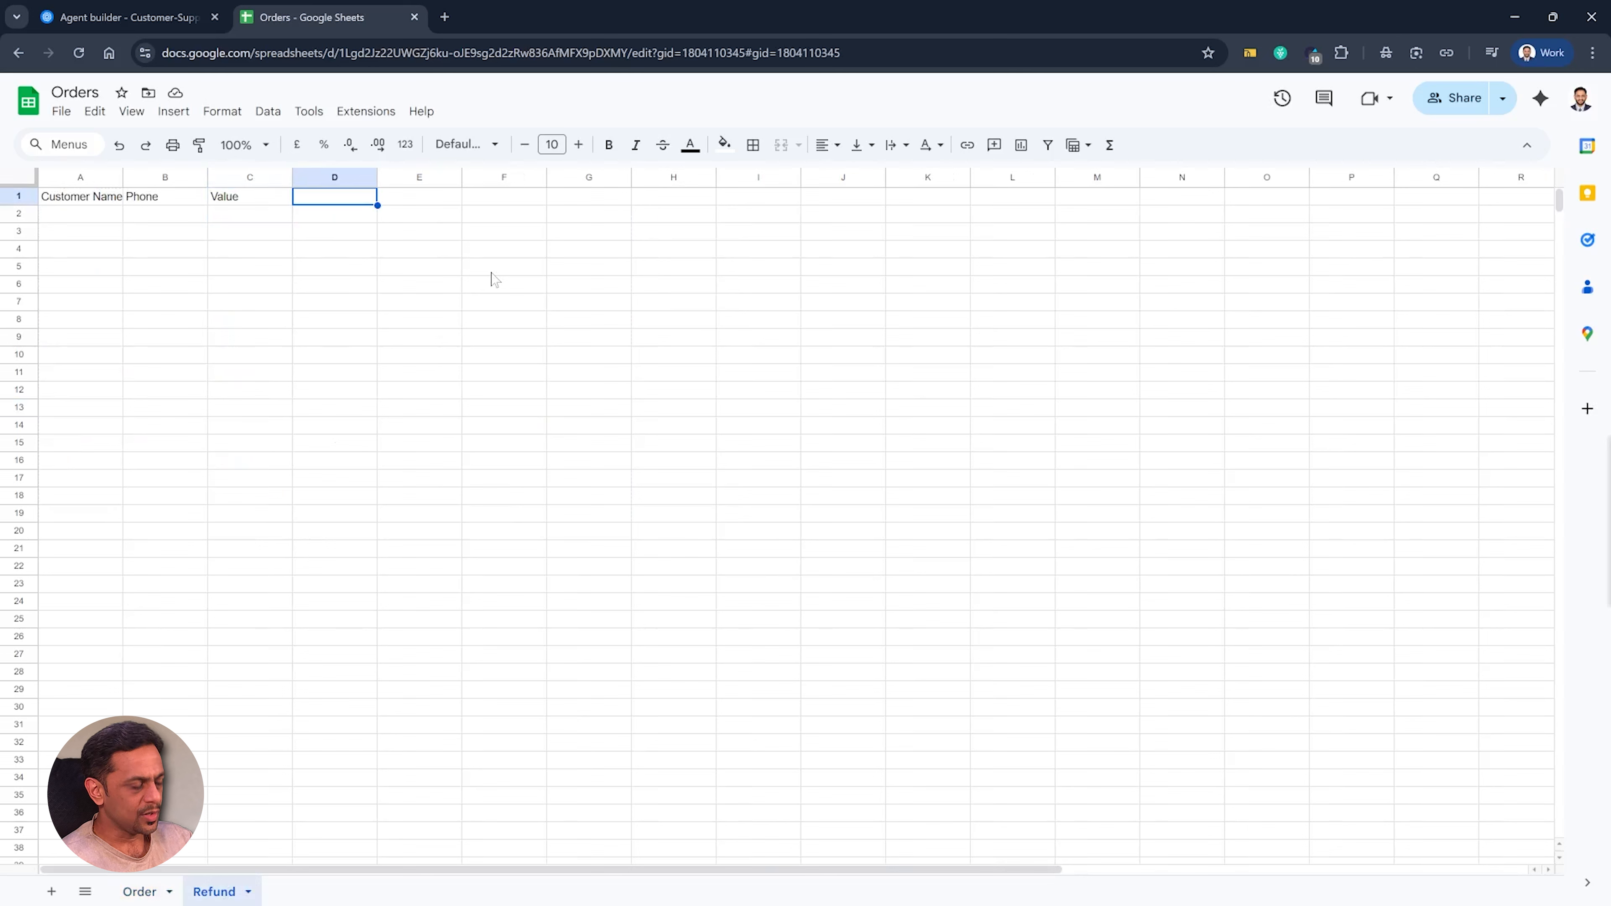
pyautogui.write('Complaint')
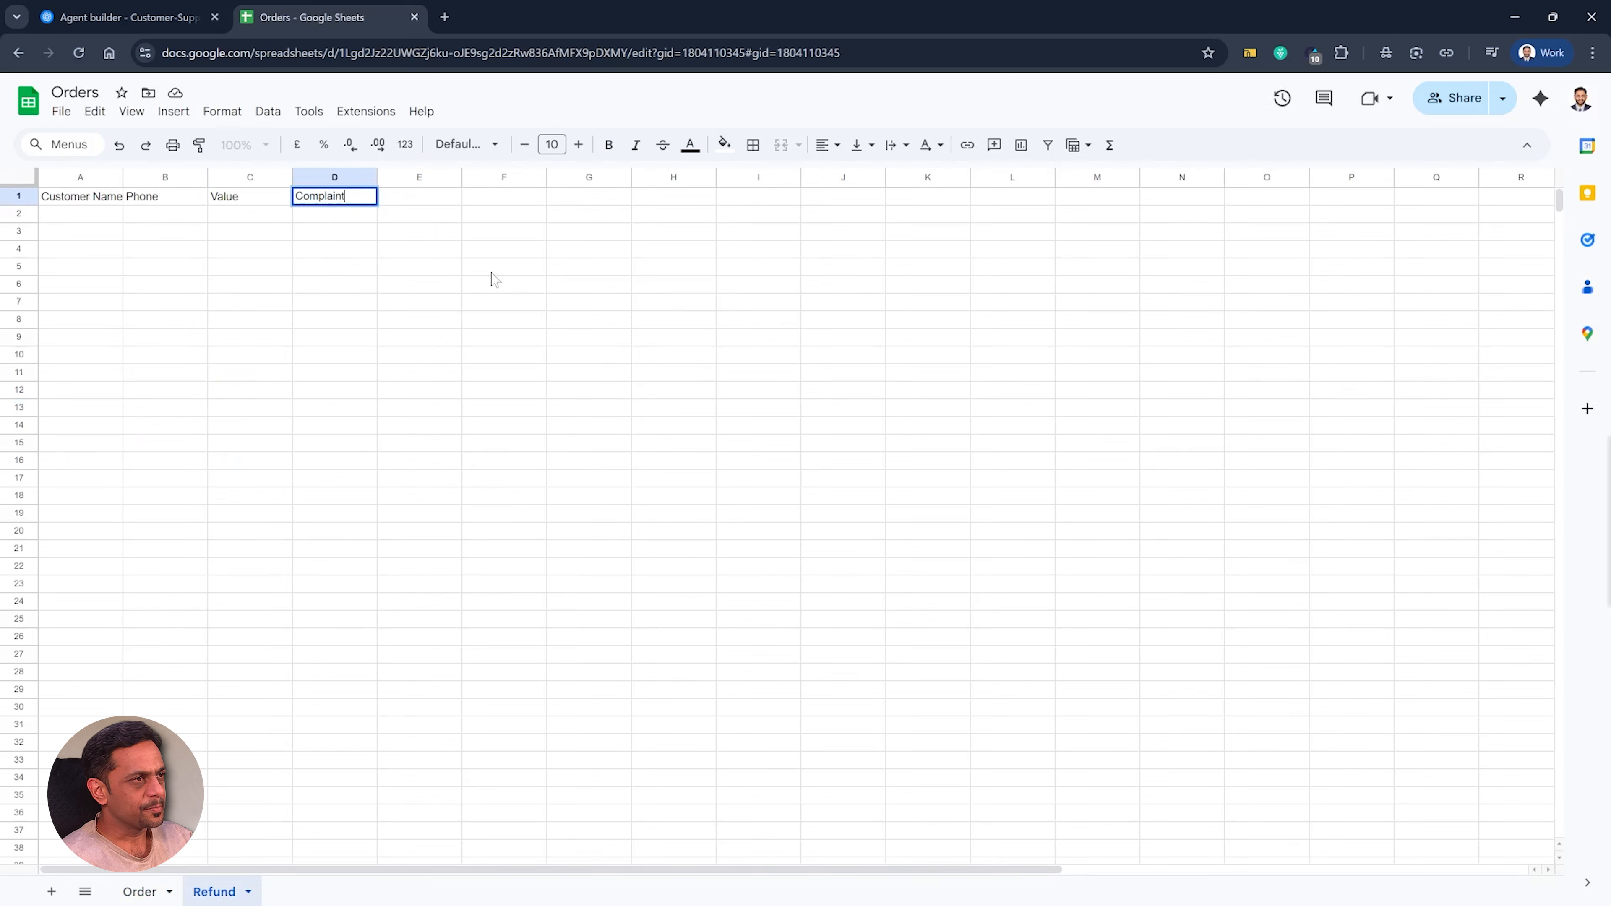
pyautogui.press('Return')
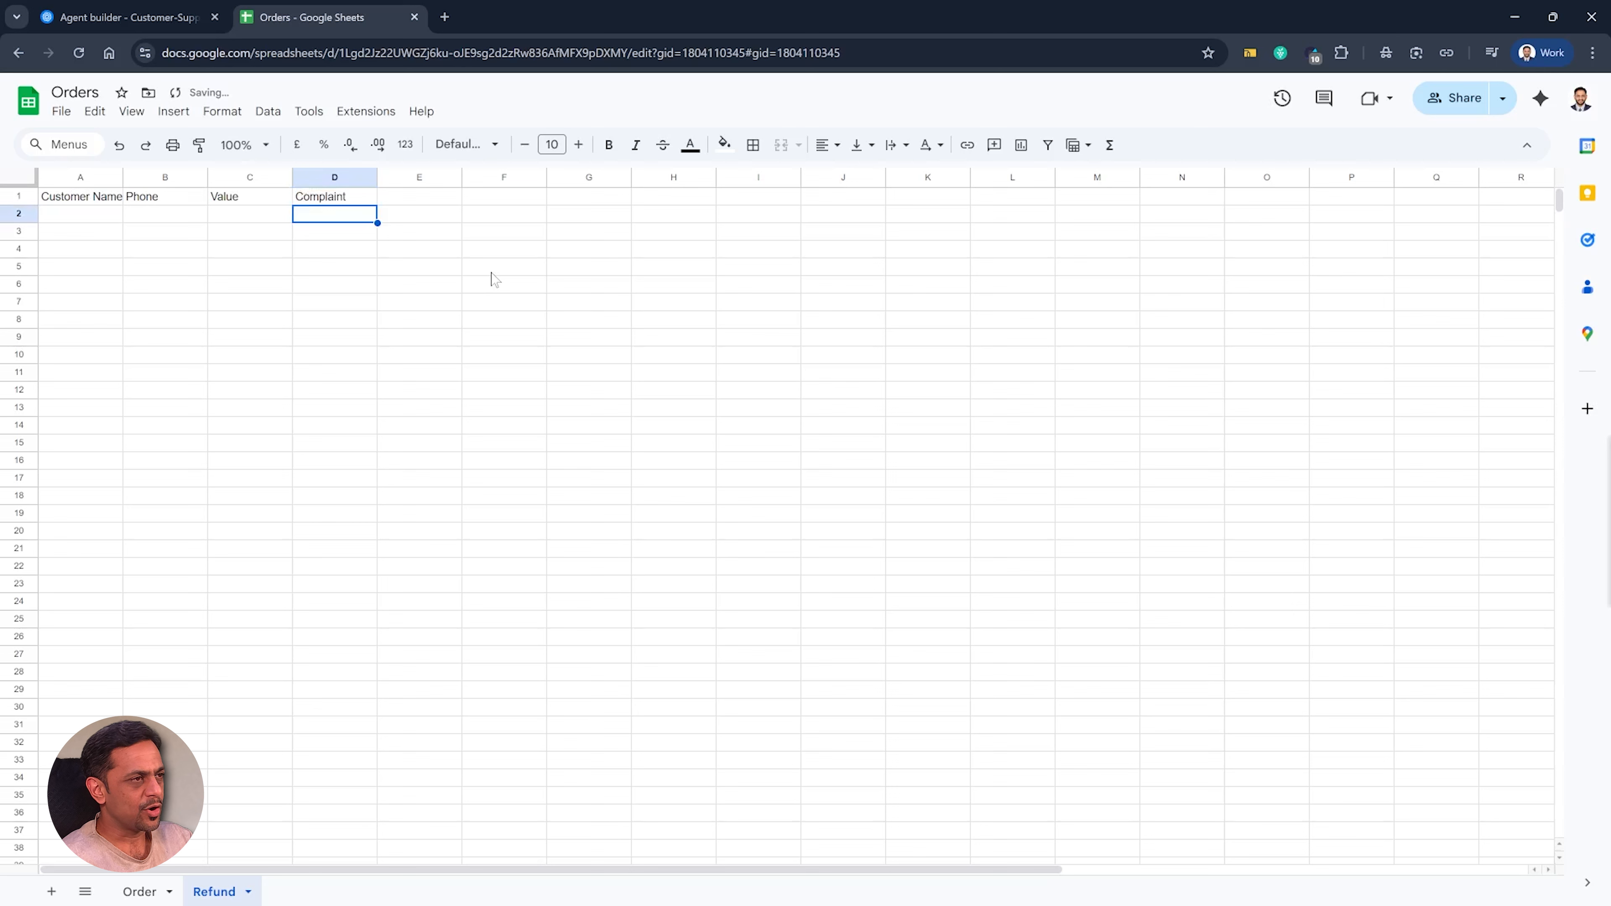
pyautogui.press('Up')
pyautogui.press('Right')
pyautogui.write('Pr')
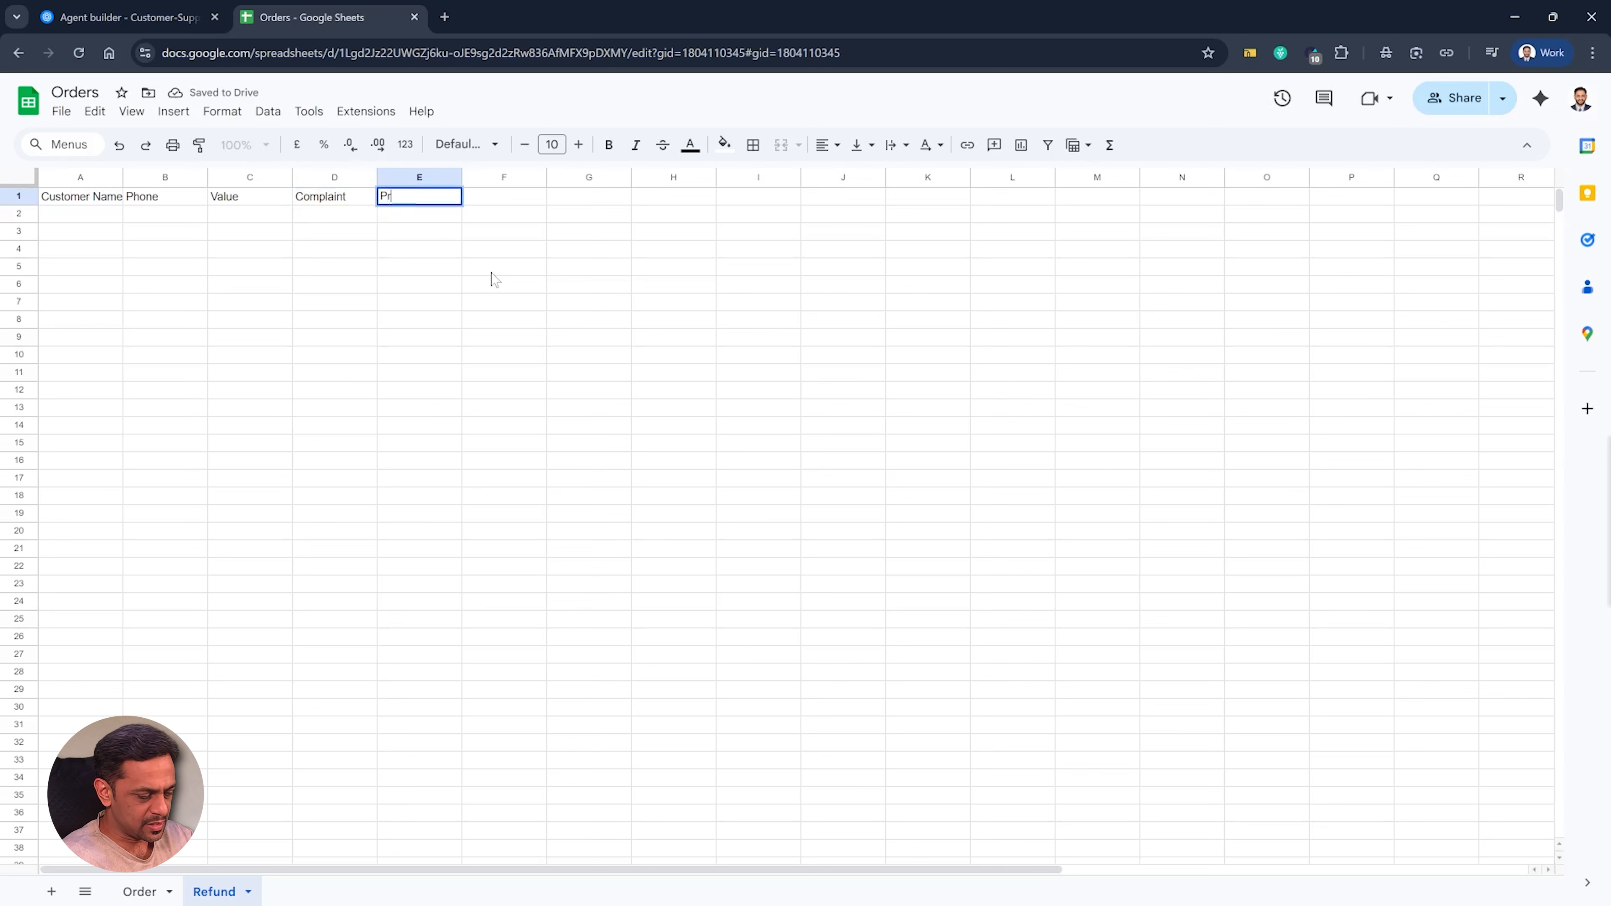
pyautogui.write('ocessed?')
pyautogui.press('Return')
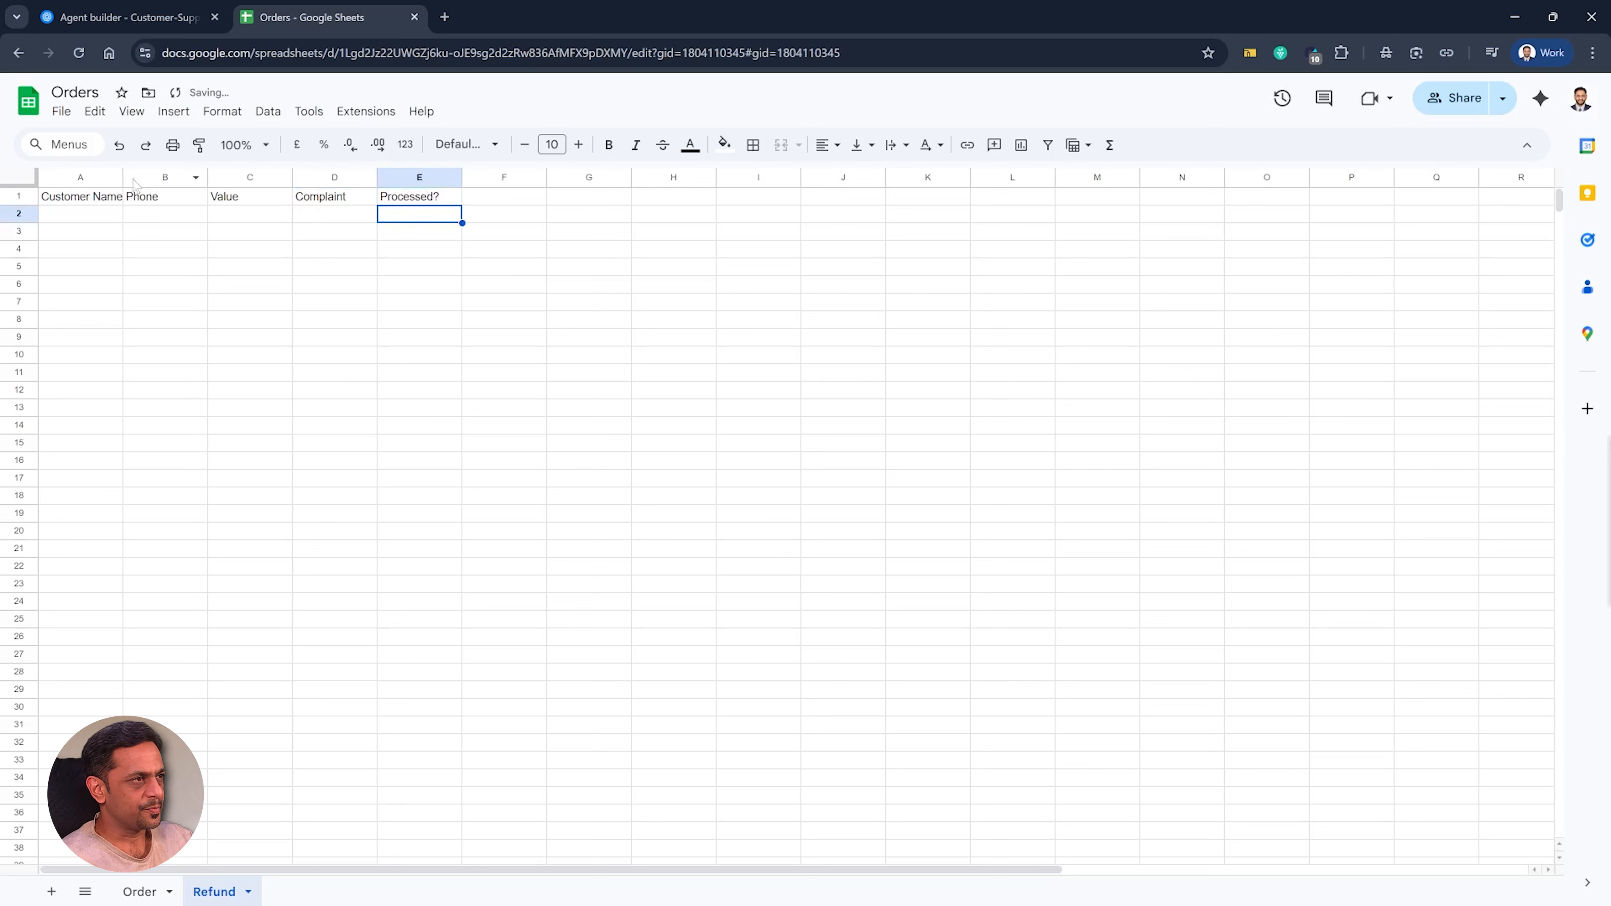
pyautogui.click(110, 224)
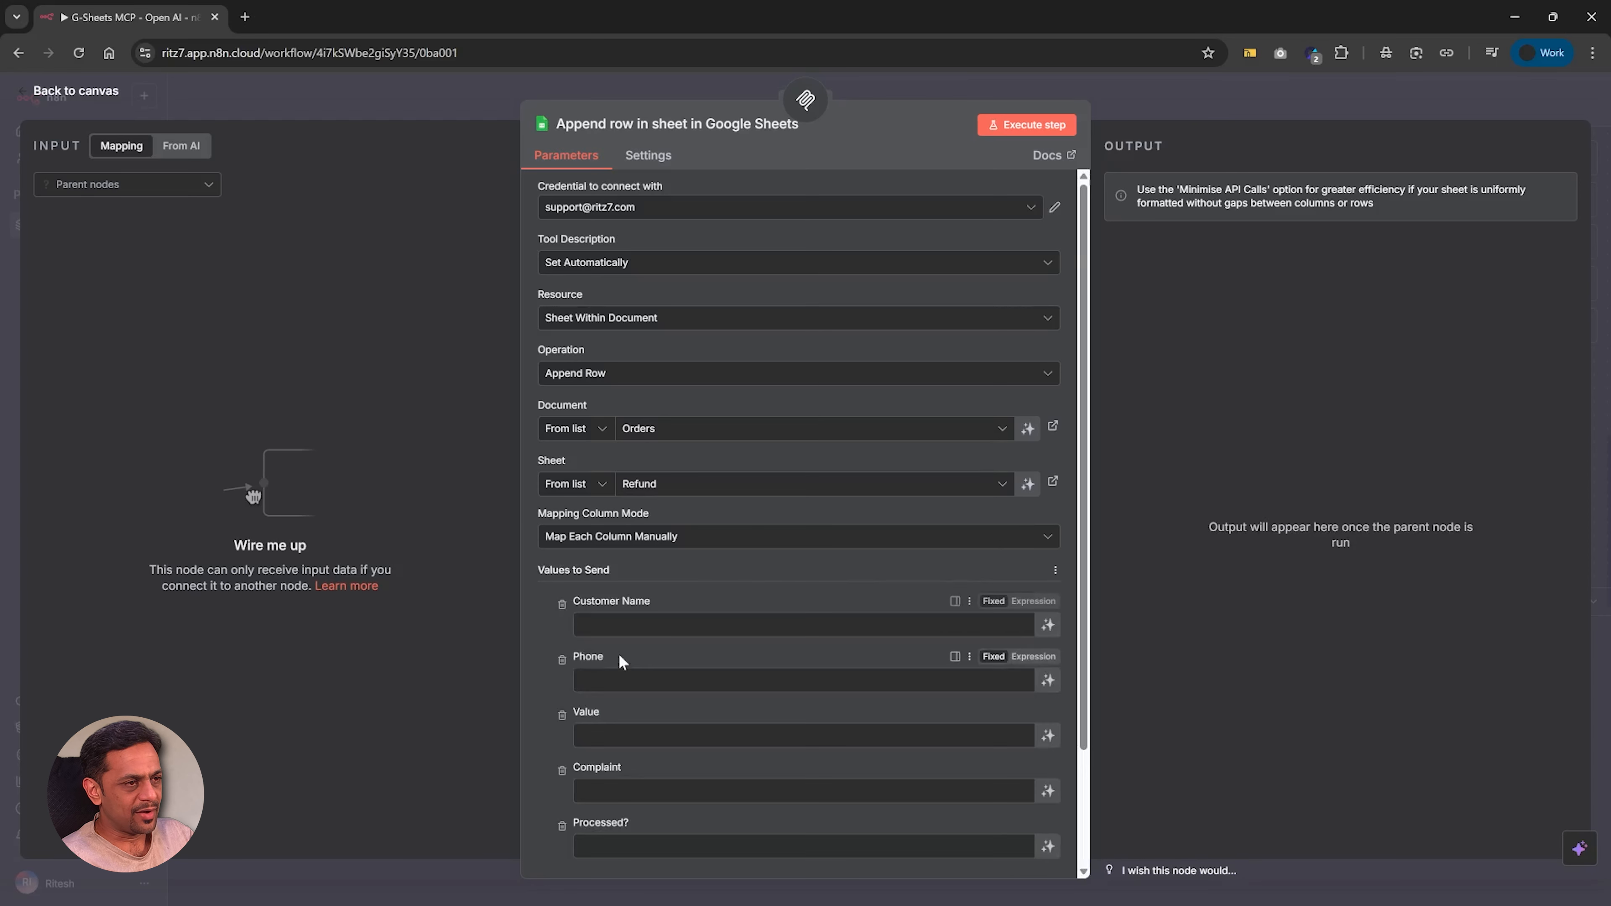
# Step: In n8n's append row tool, let the model define Customer Name, Phone, Value, Complaint and Processed? automatically
pyautogui.scroll(-2, 619, 658)
pyautogui.click(1048, 541)
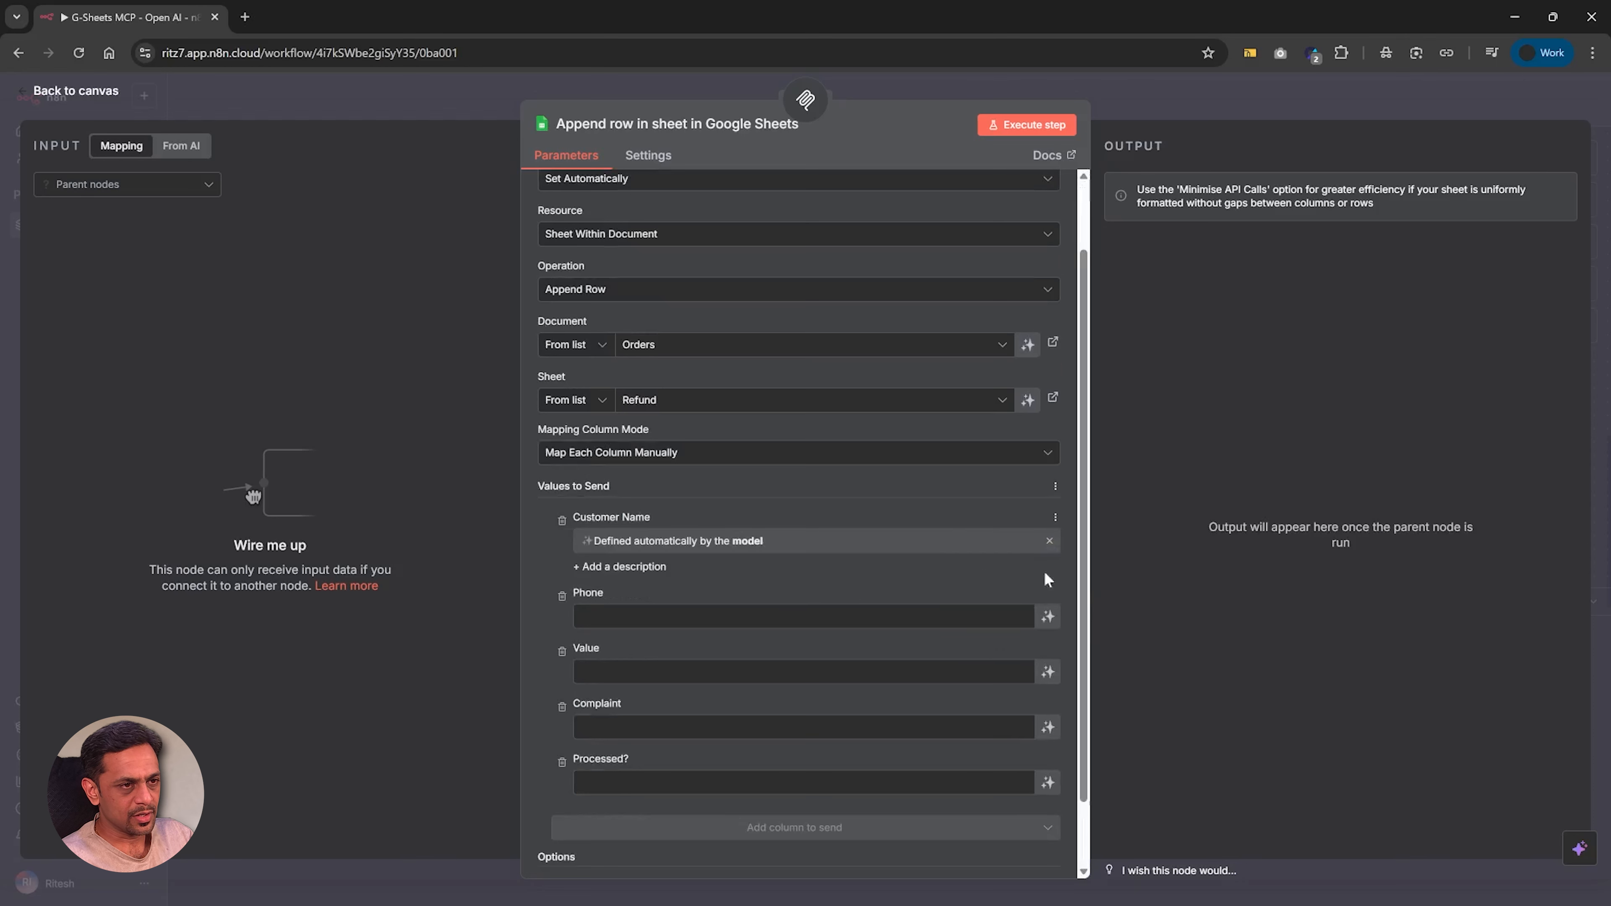
pyautogui.click(1048, 617)
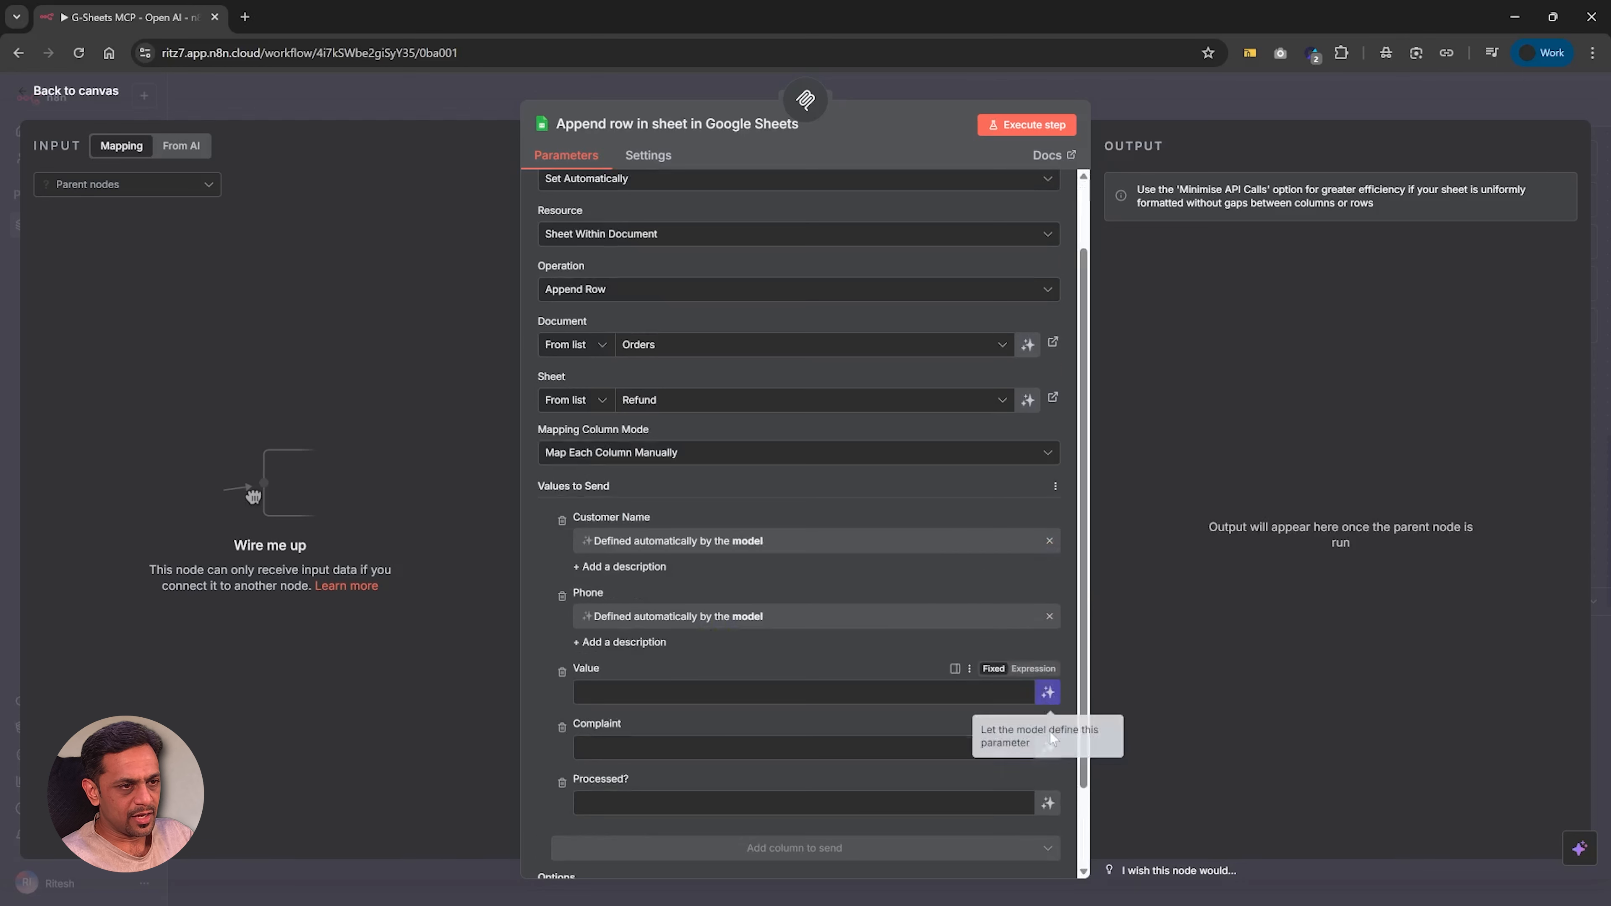
pyautogui.click(1048, 692)
pyautogui.click(1049, 768)
pyautogui.click(1048, 843)
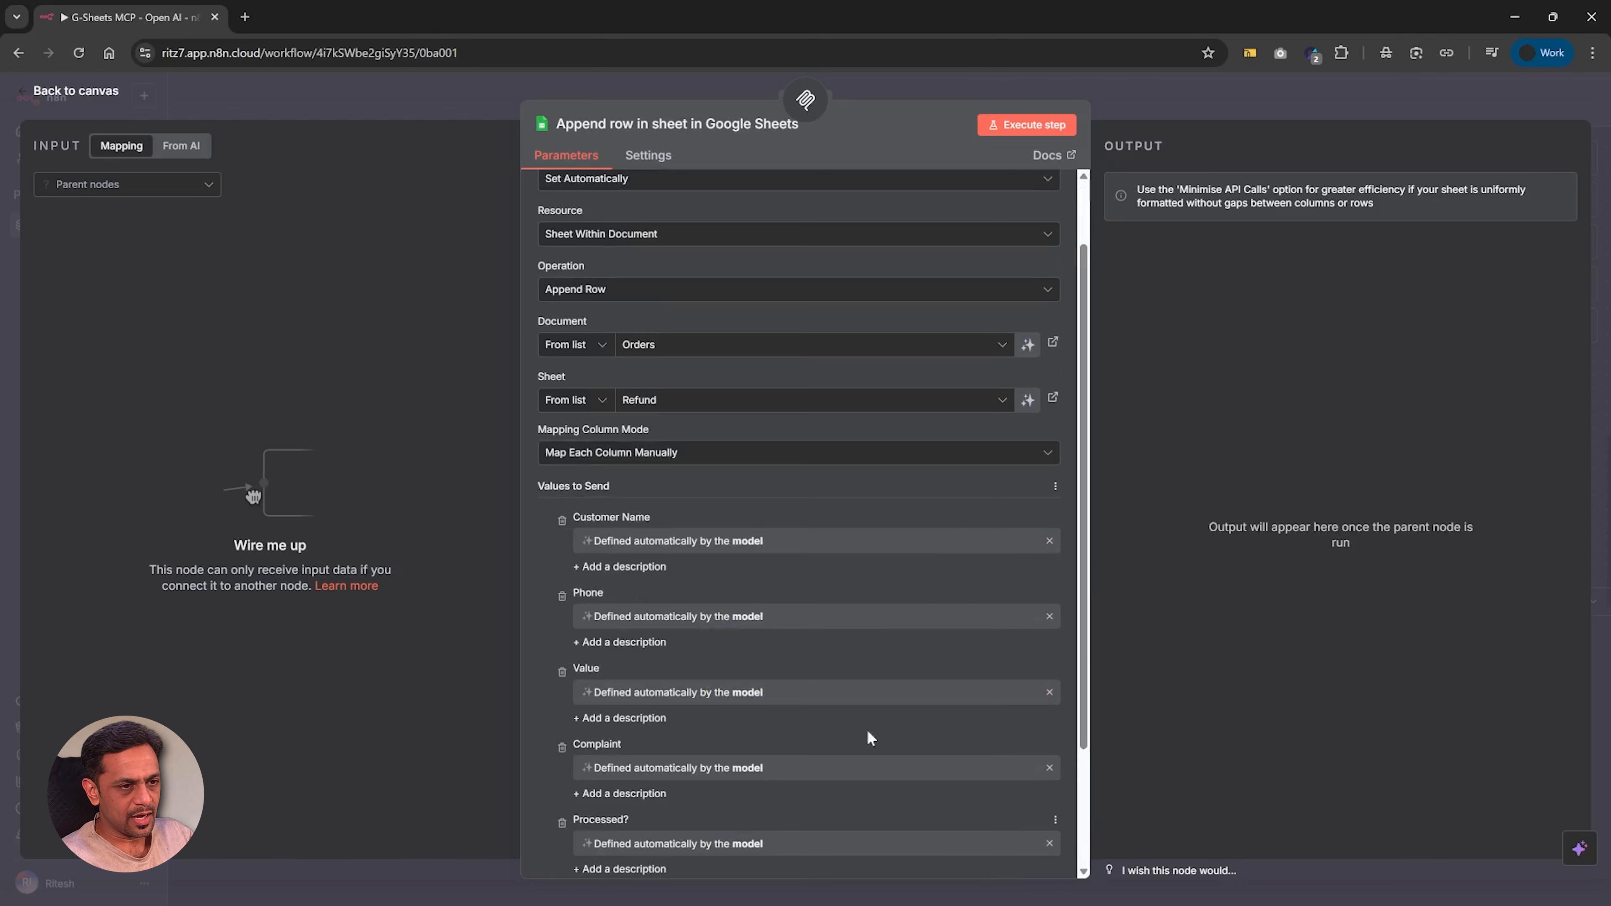
pyautogui.scroll(1, 818, 669)
pyautogui.scroll(-4, 818, 669)
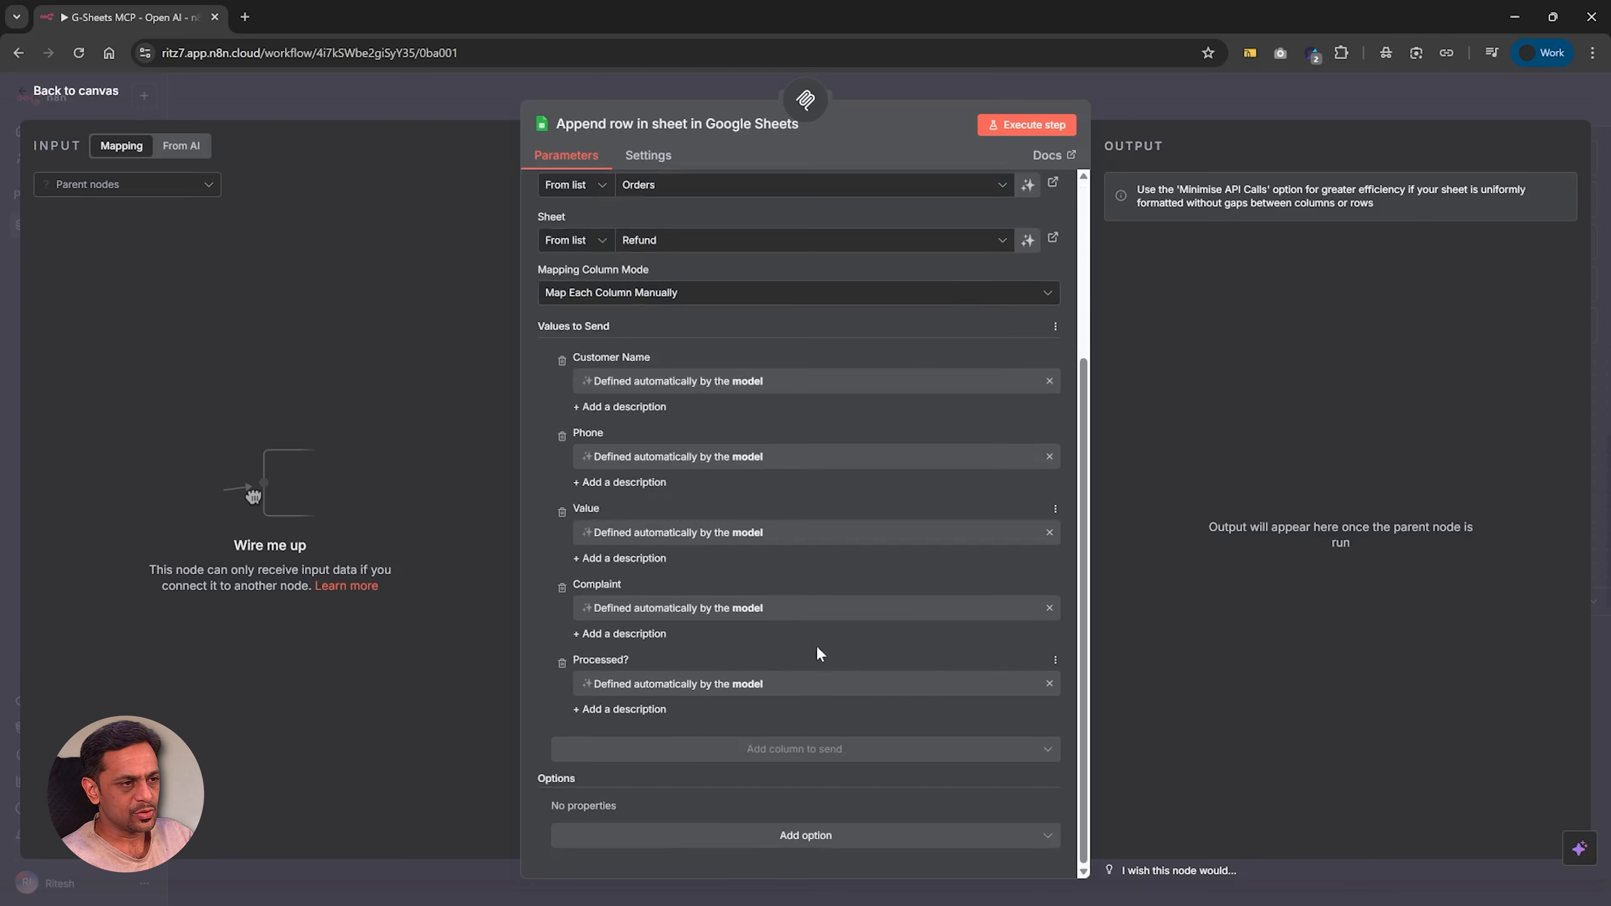
# Step: Close the append row tool's settings and save the G-Sheets MCP workflow in n8n
pyautogui.scroll(4, 818, 638)
pyautogui.click(1135, 117)
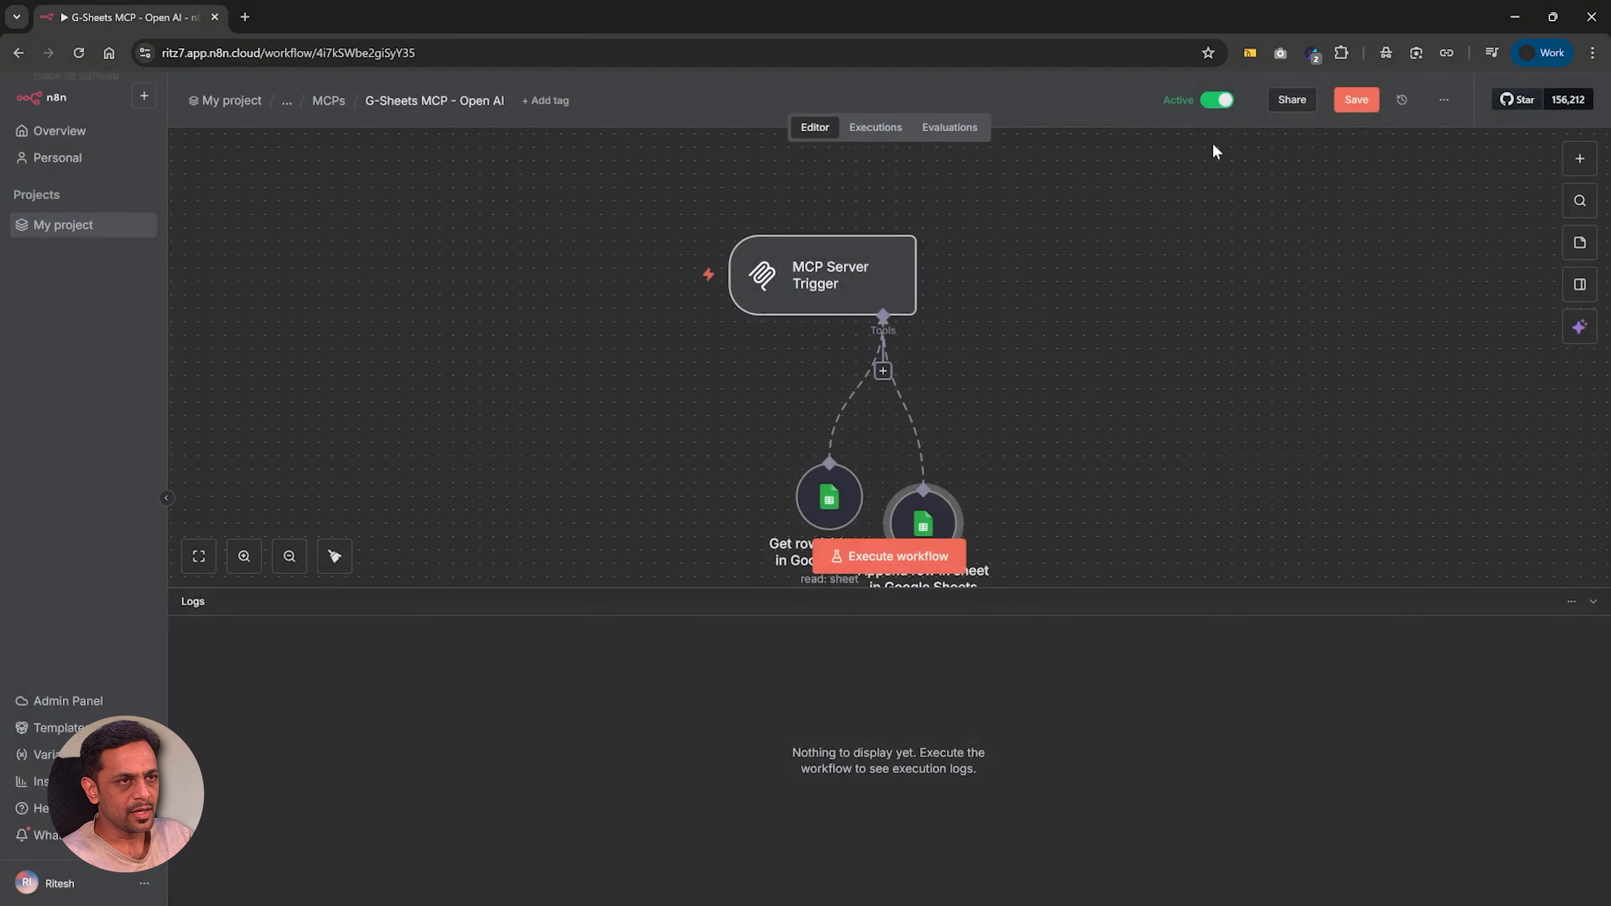
pyautogui.click(1356, 99)
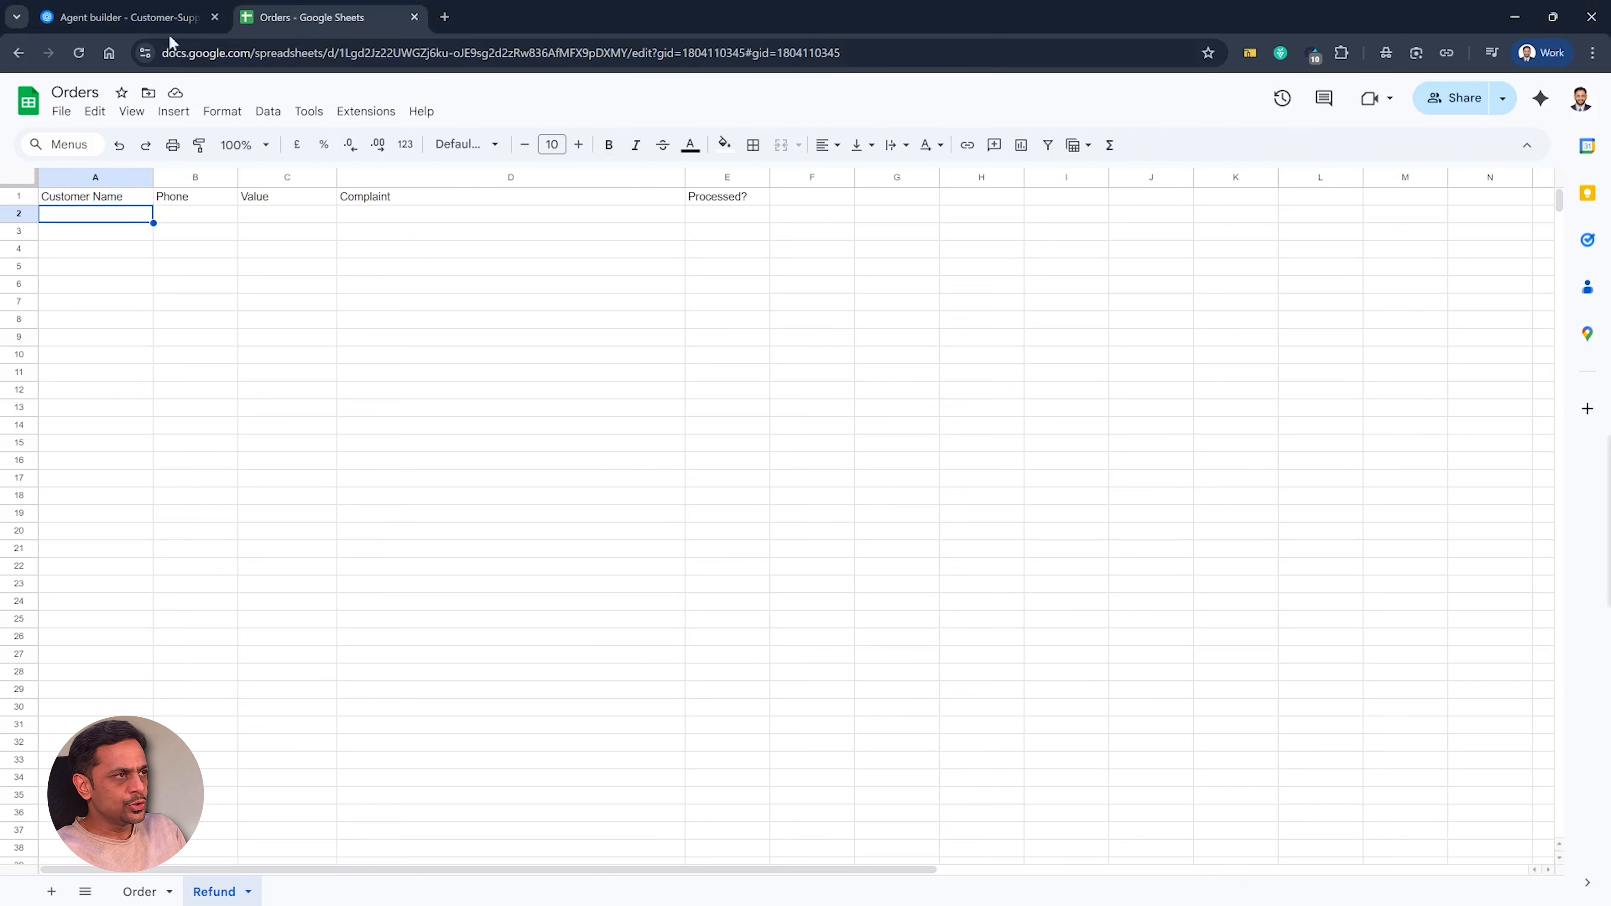
# Step: In Agent builder, start a new MCP server connection for the agent and enter the previously copied n8n MCP URL
pyautogui.click(144, 18)
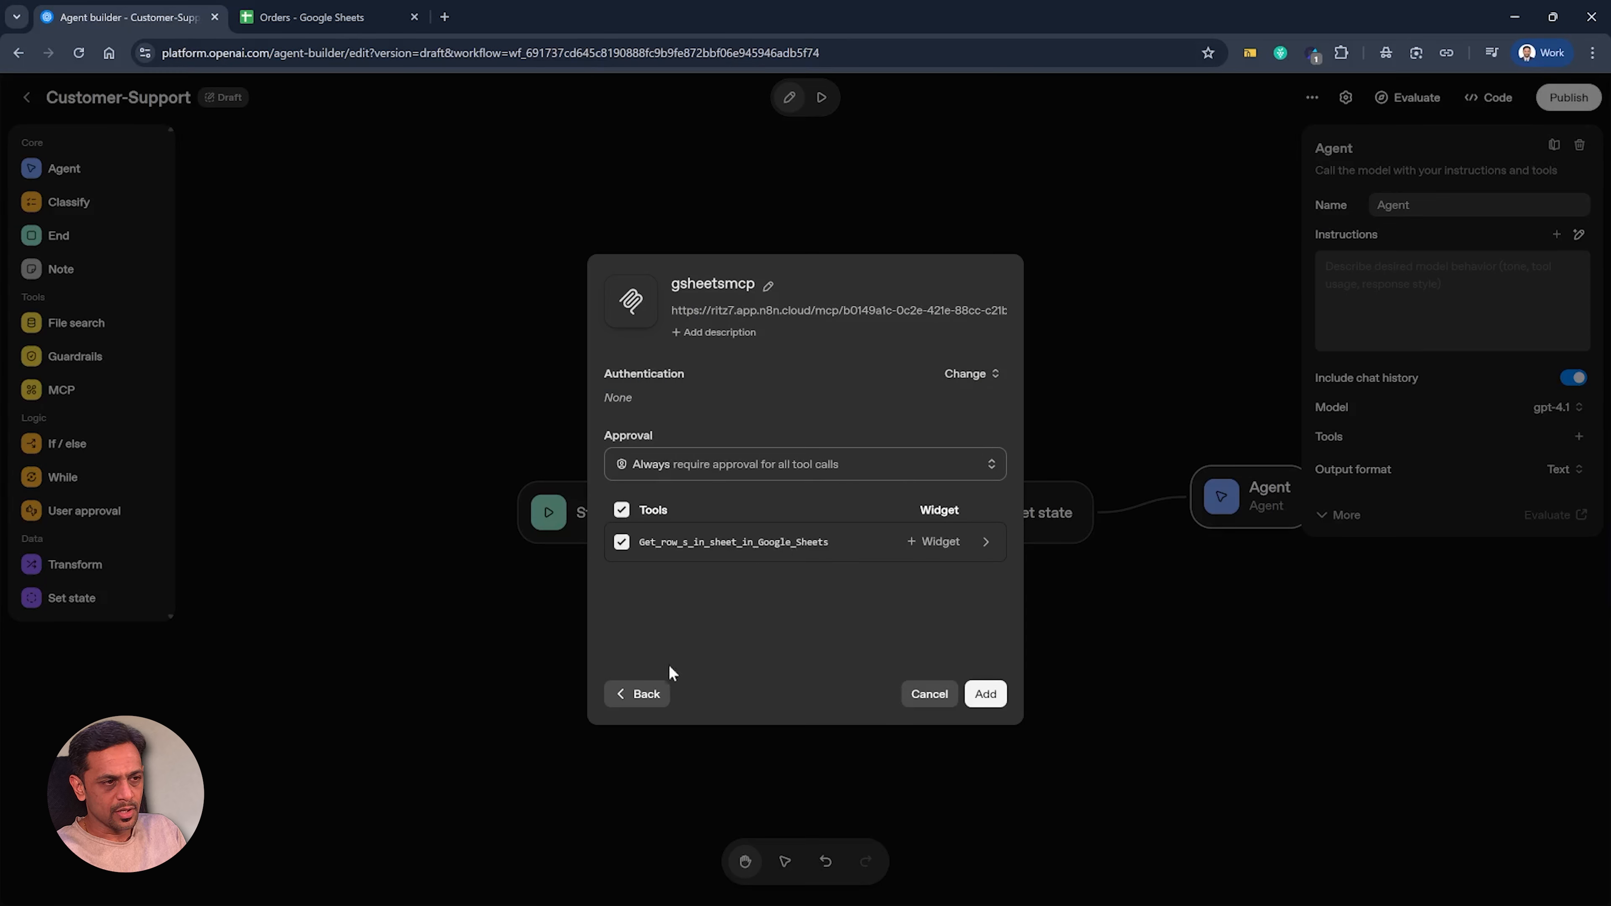
pyautogui.click(642, 695)
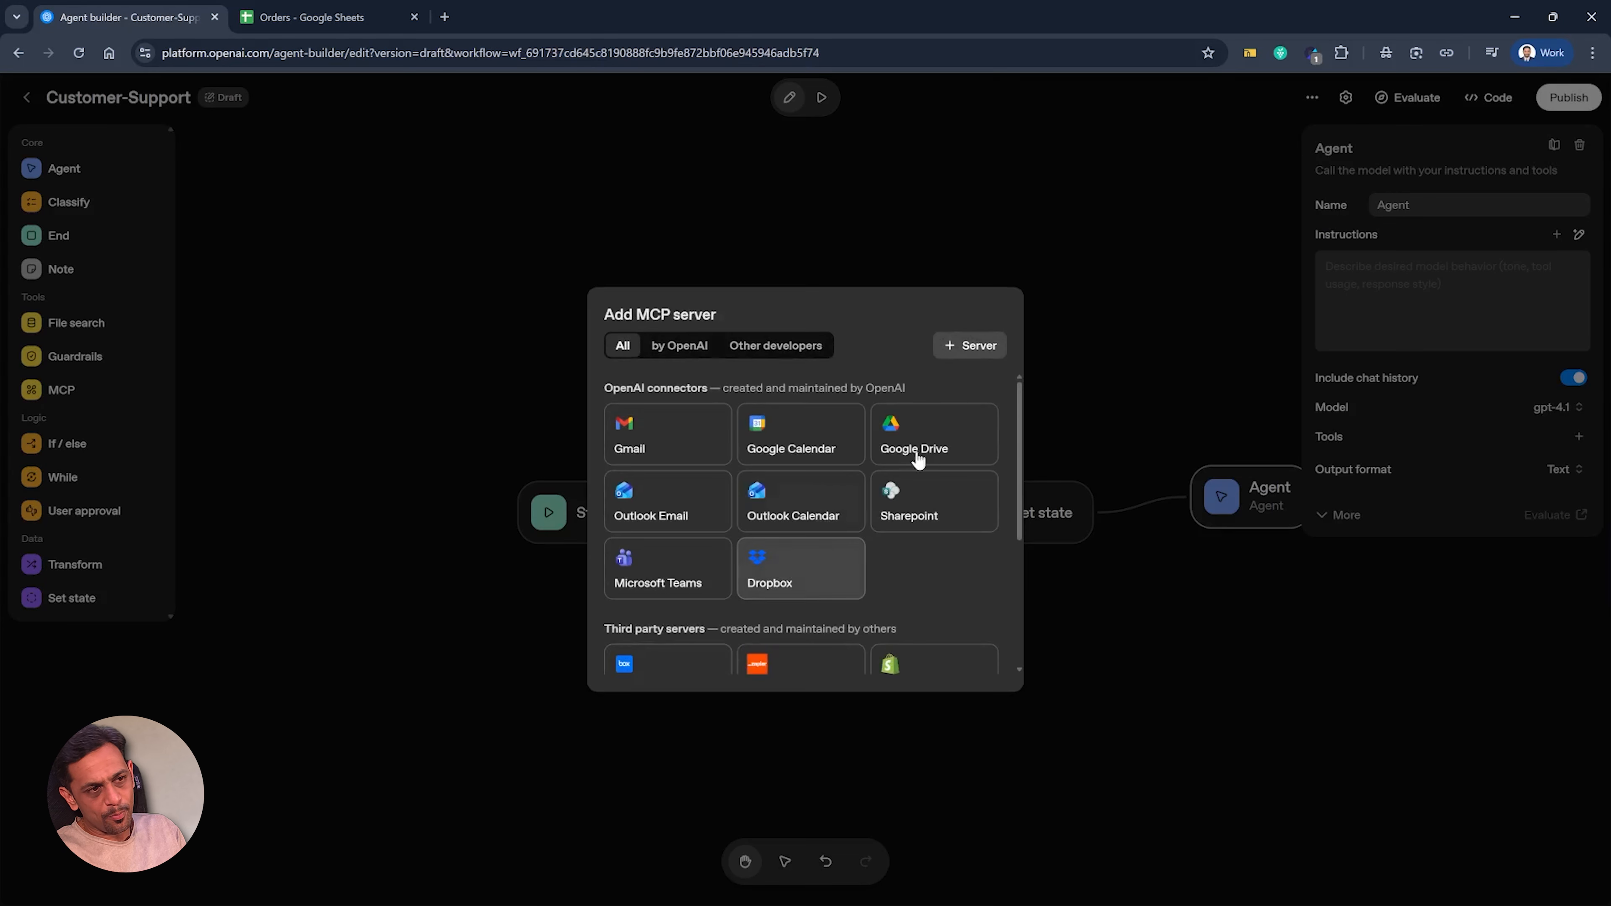
pyautogui.click(970, 348)
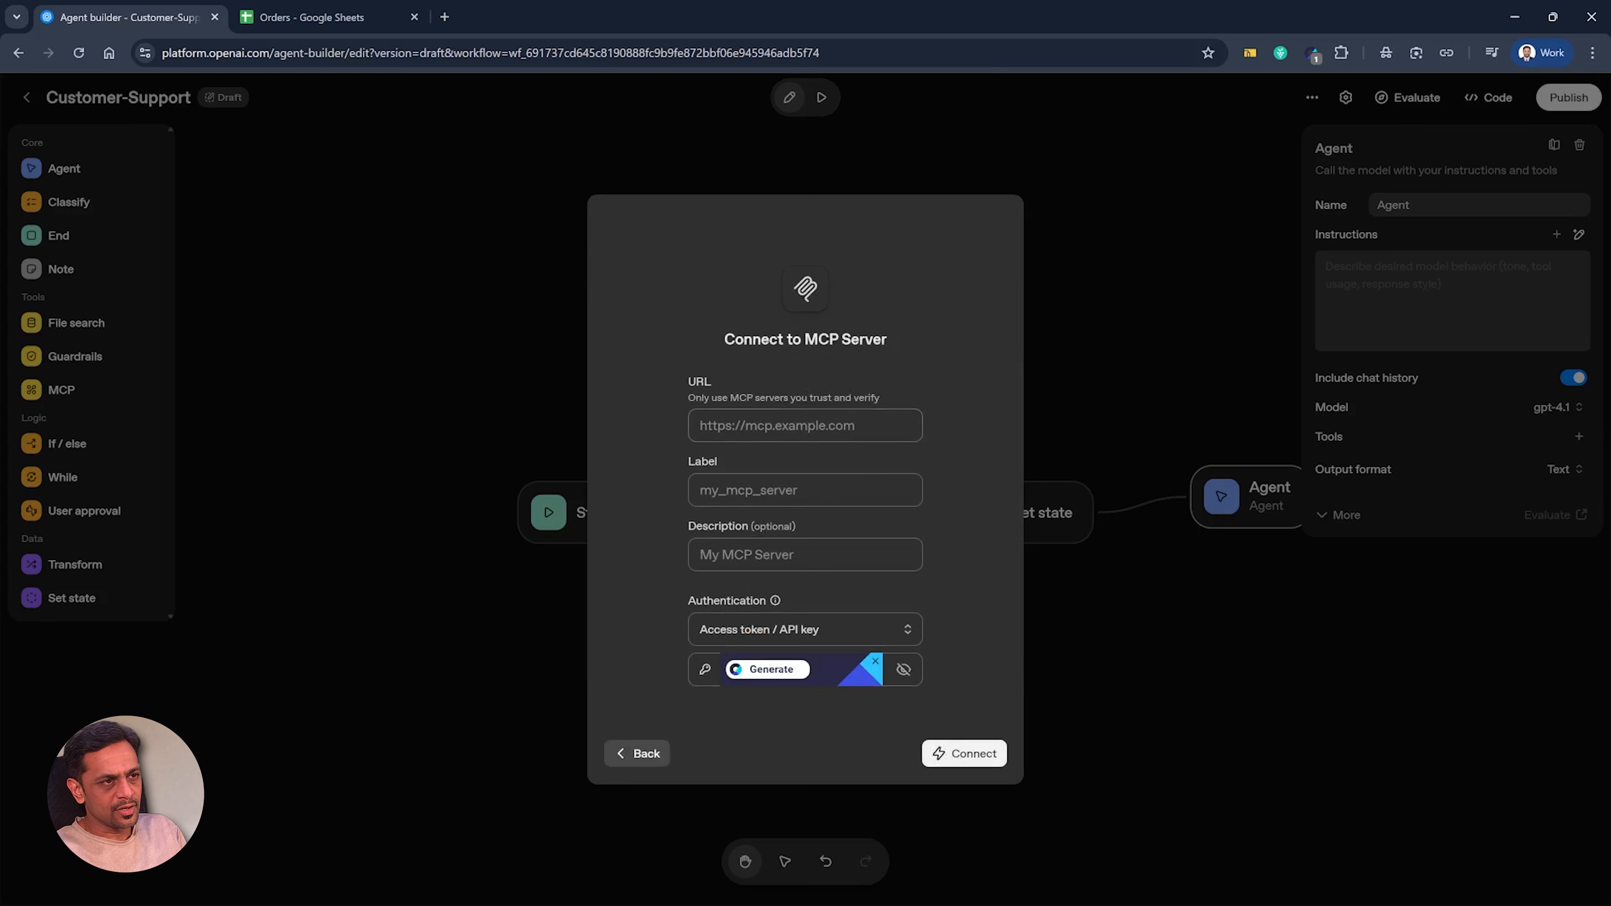
pyautogui.click(804, 426)
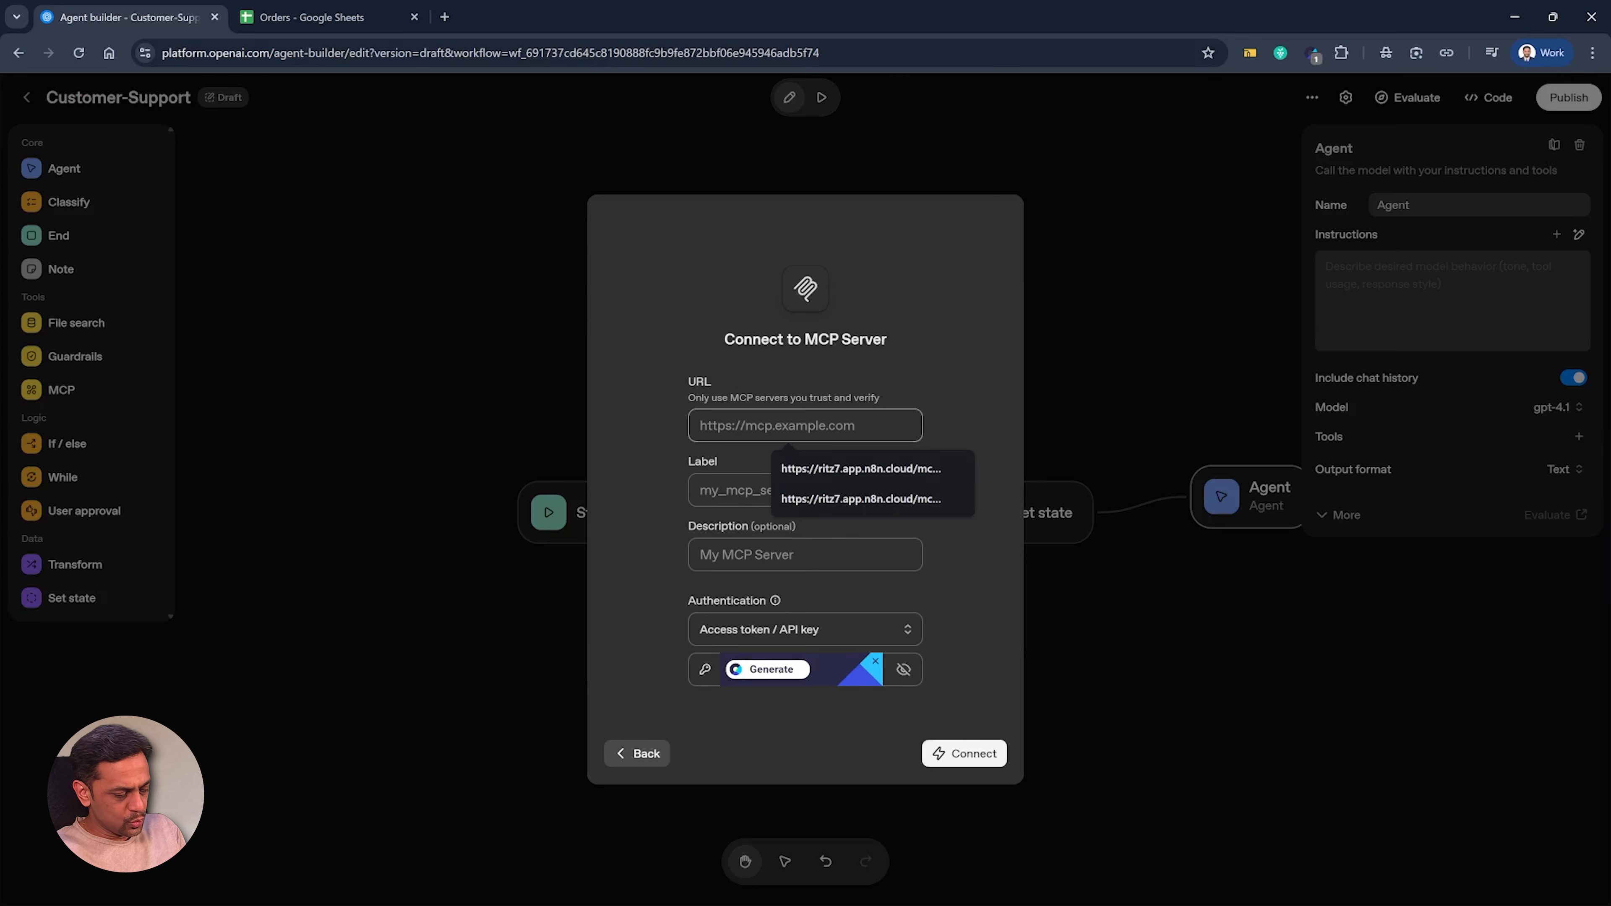
pyautogui.press('super+v')
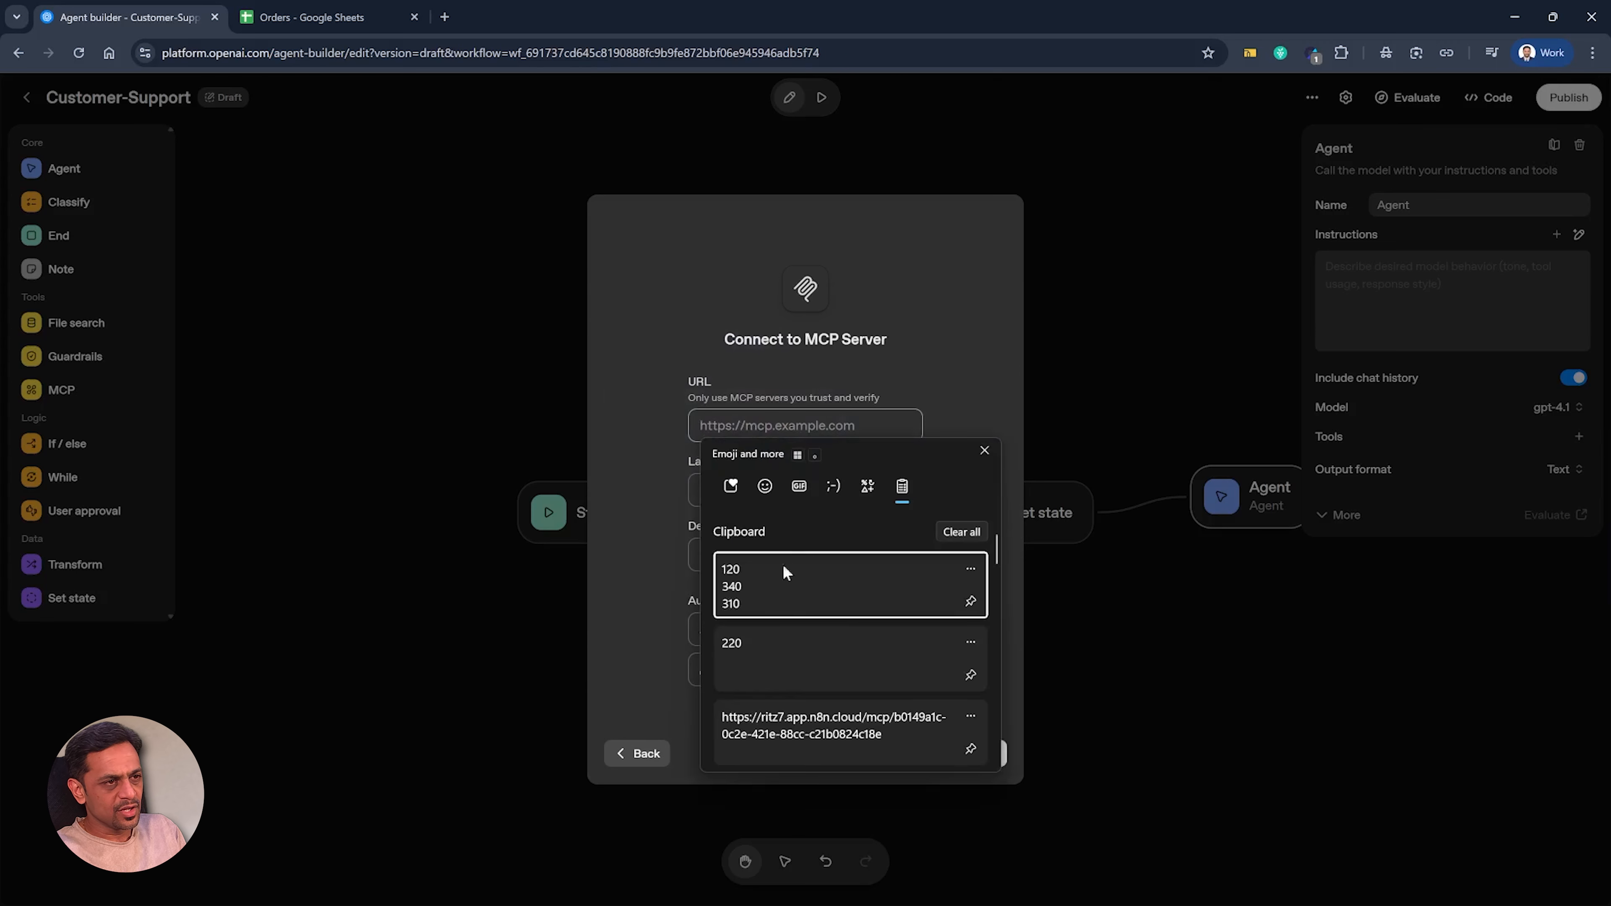
pyautogui.scroll(-1, 787, 648)
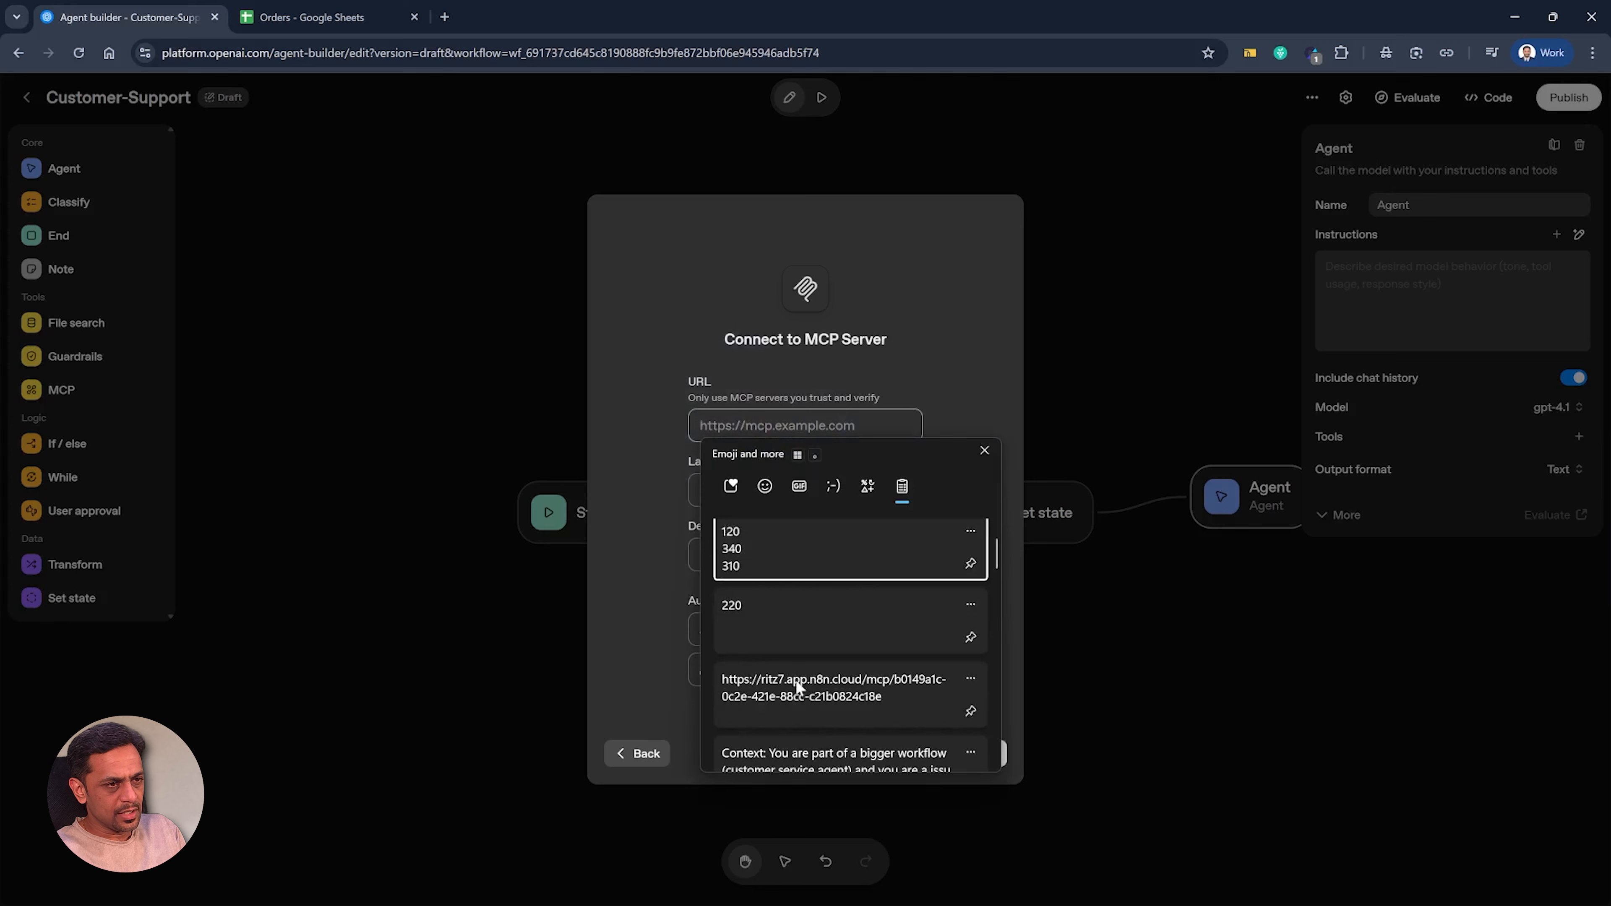
pyautogui.click(796, 680)
# Step: Label the MCP server gsheetsmcp, set its authentication to None and connect to it
pyautogui.click(786, 490)
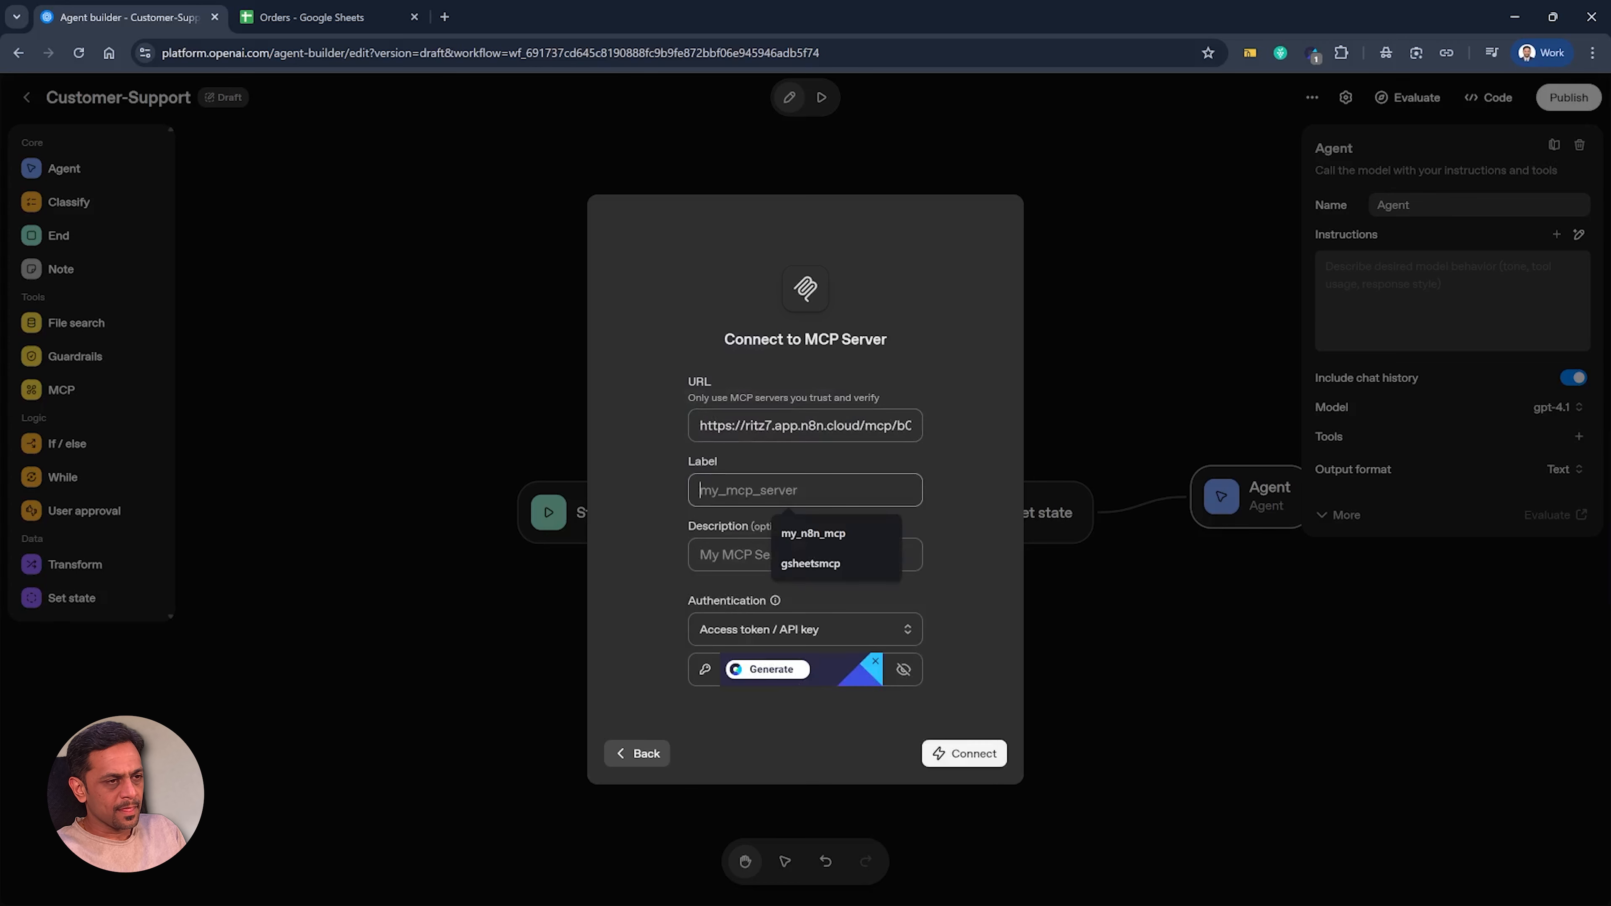
pyautogui.click(811, 564)
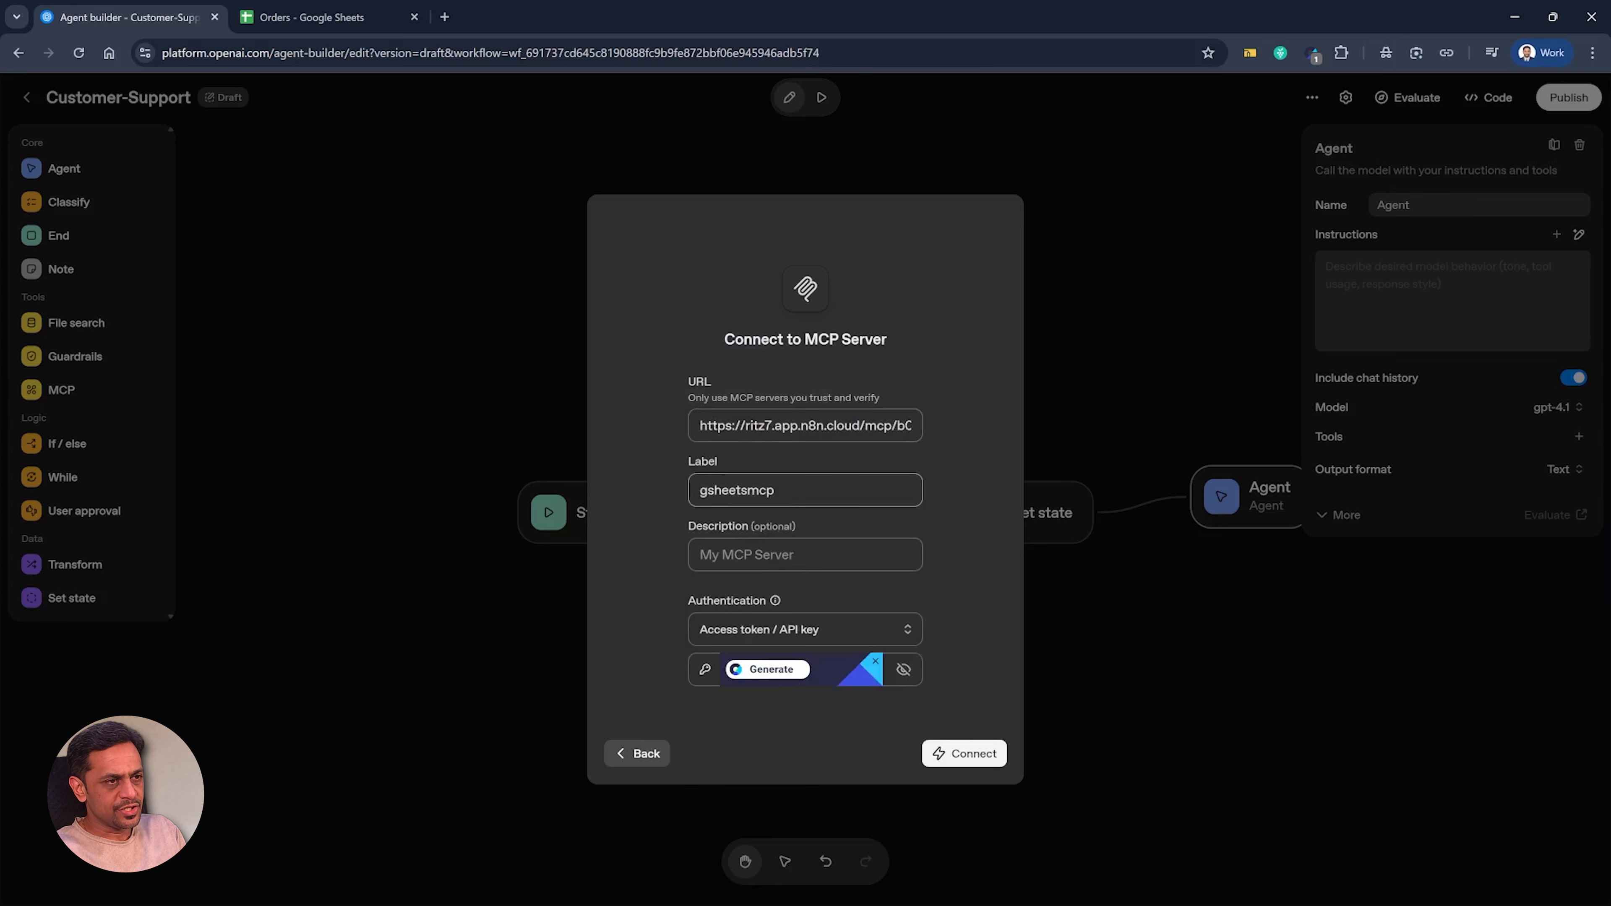
pyautogui.click(744, 628)
pyautogui.click(736, 665)
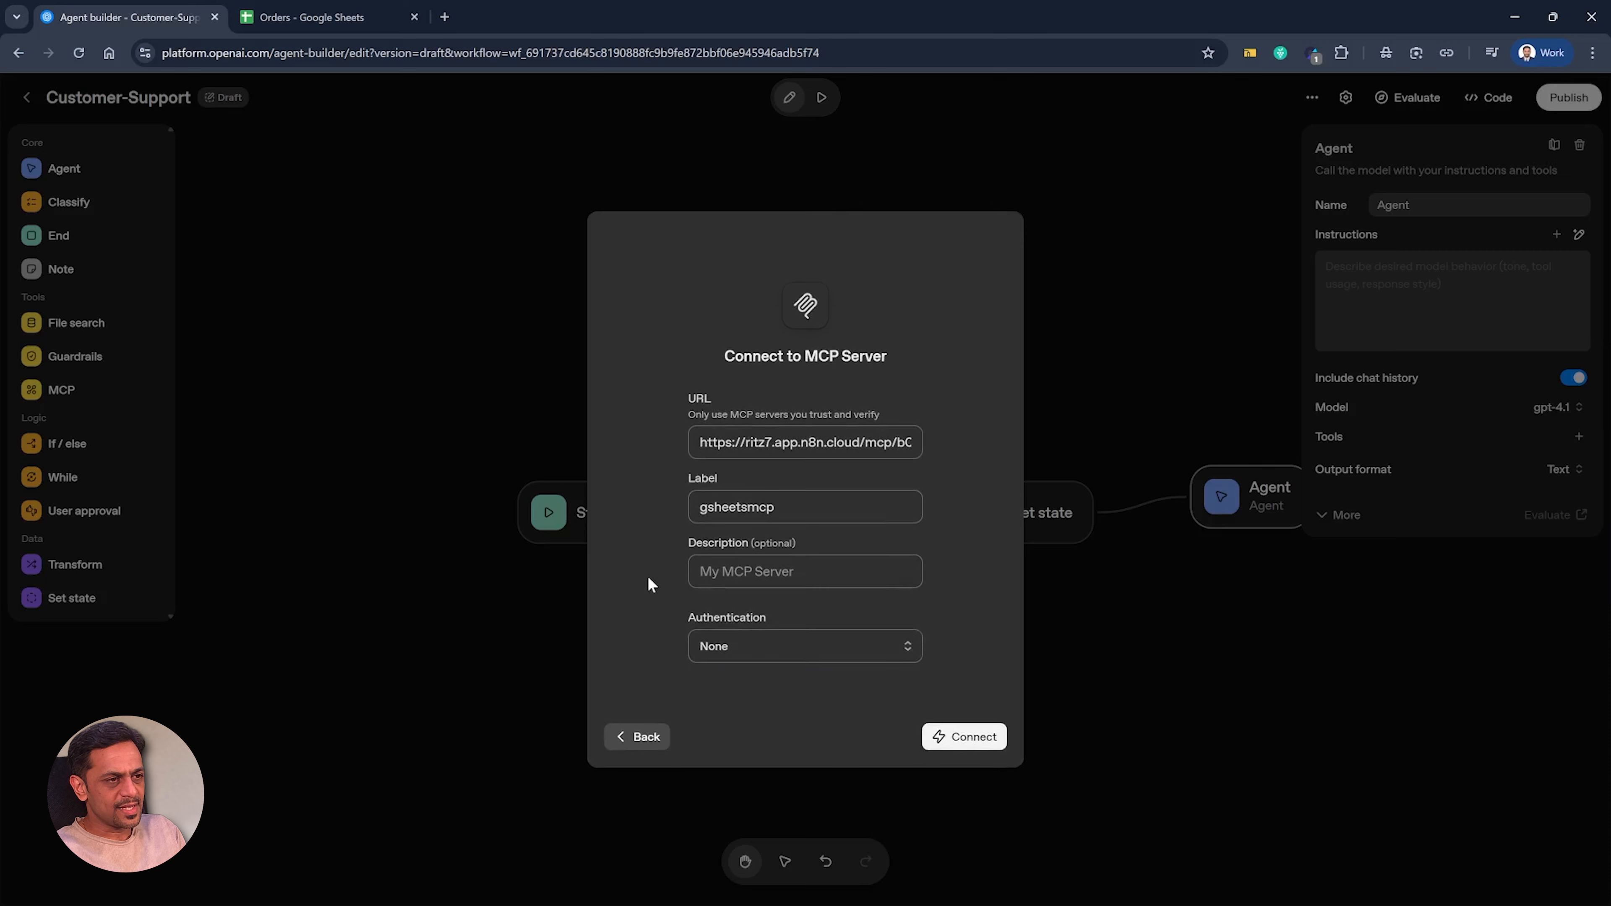
pyautogui.click(961, 737)
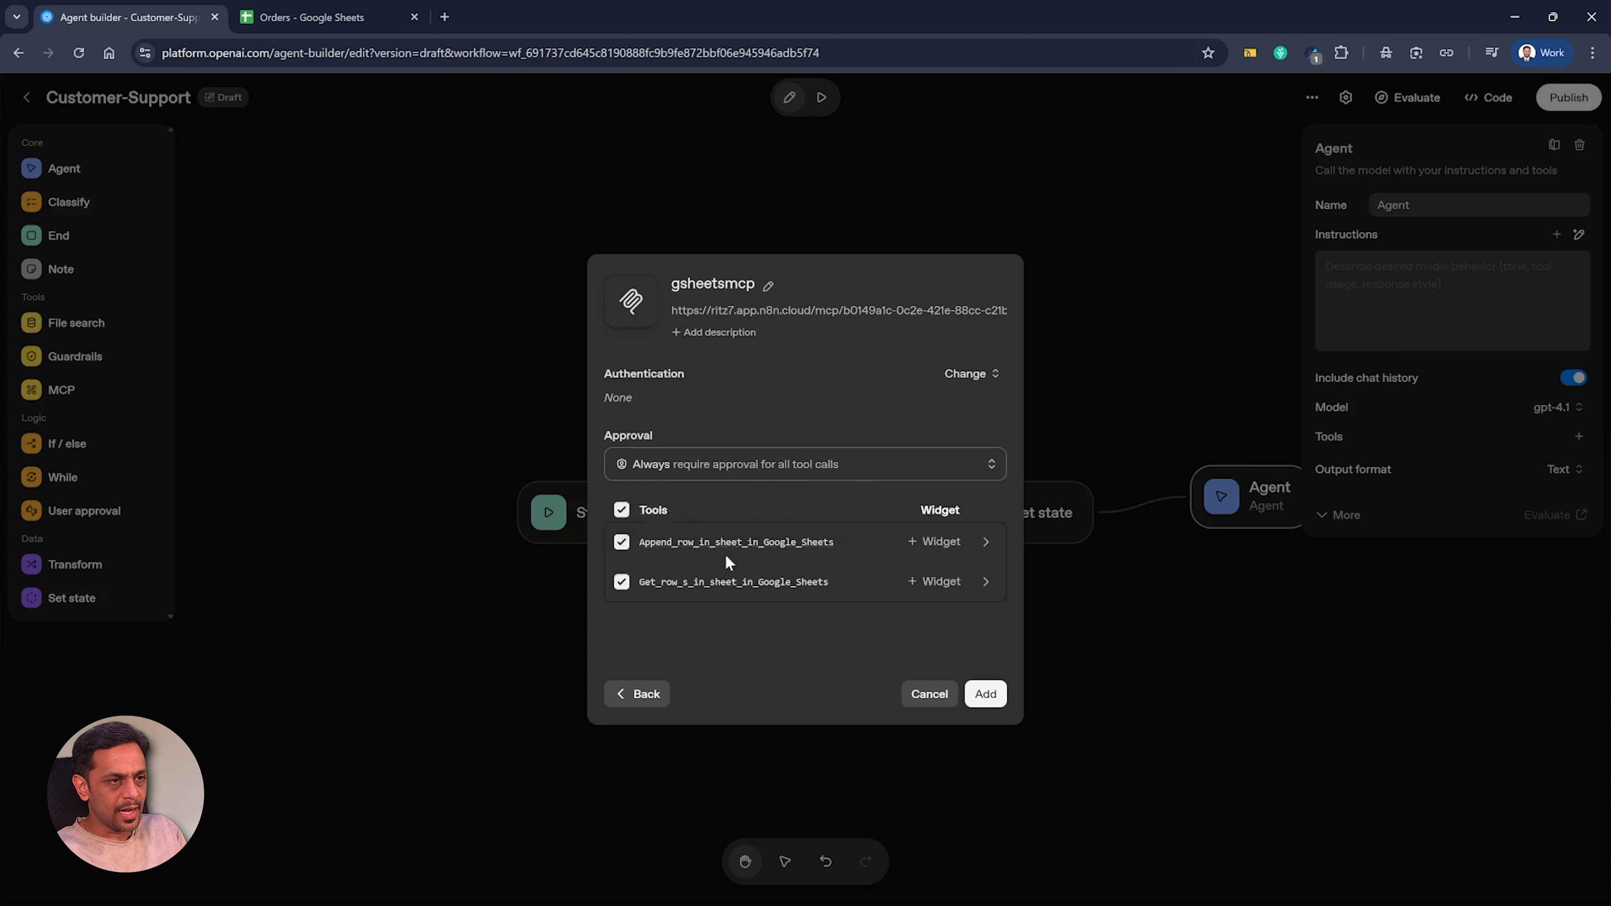
# Step: Set the gsheetsmcp server to never require approval for tool calls and add it to the agent
pyautogui.click(709, 472)
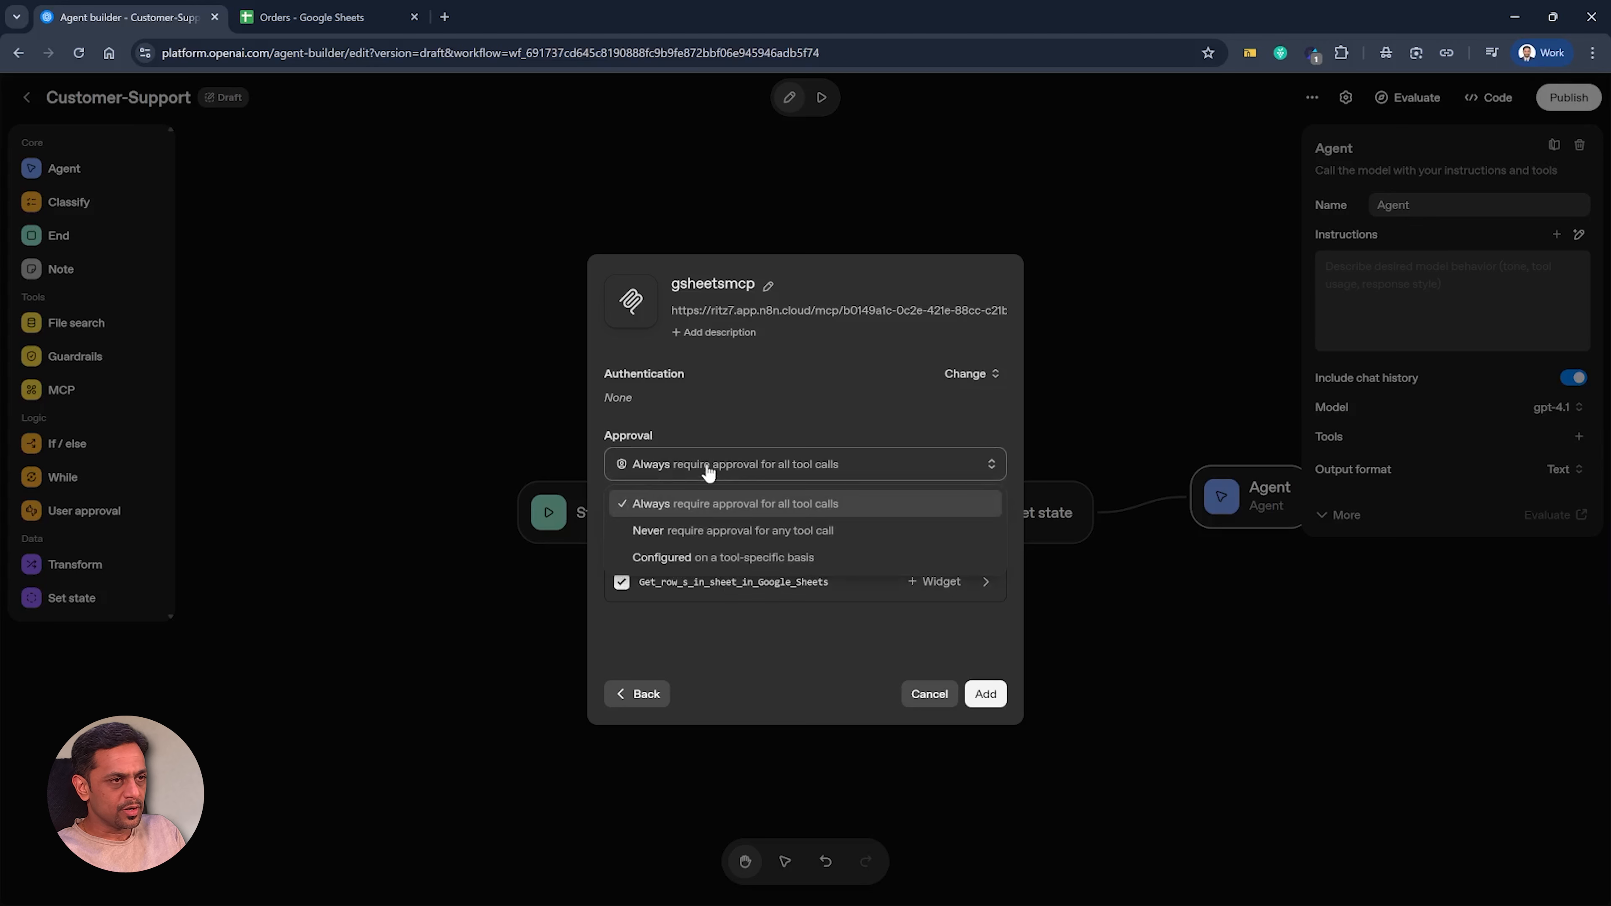
pyautogui.click(674, 534)
pyautogui.click(980, 694)
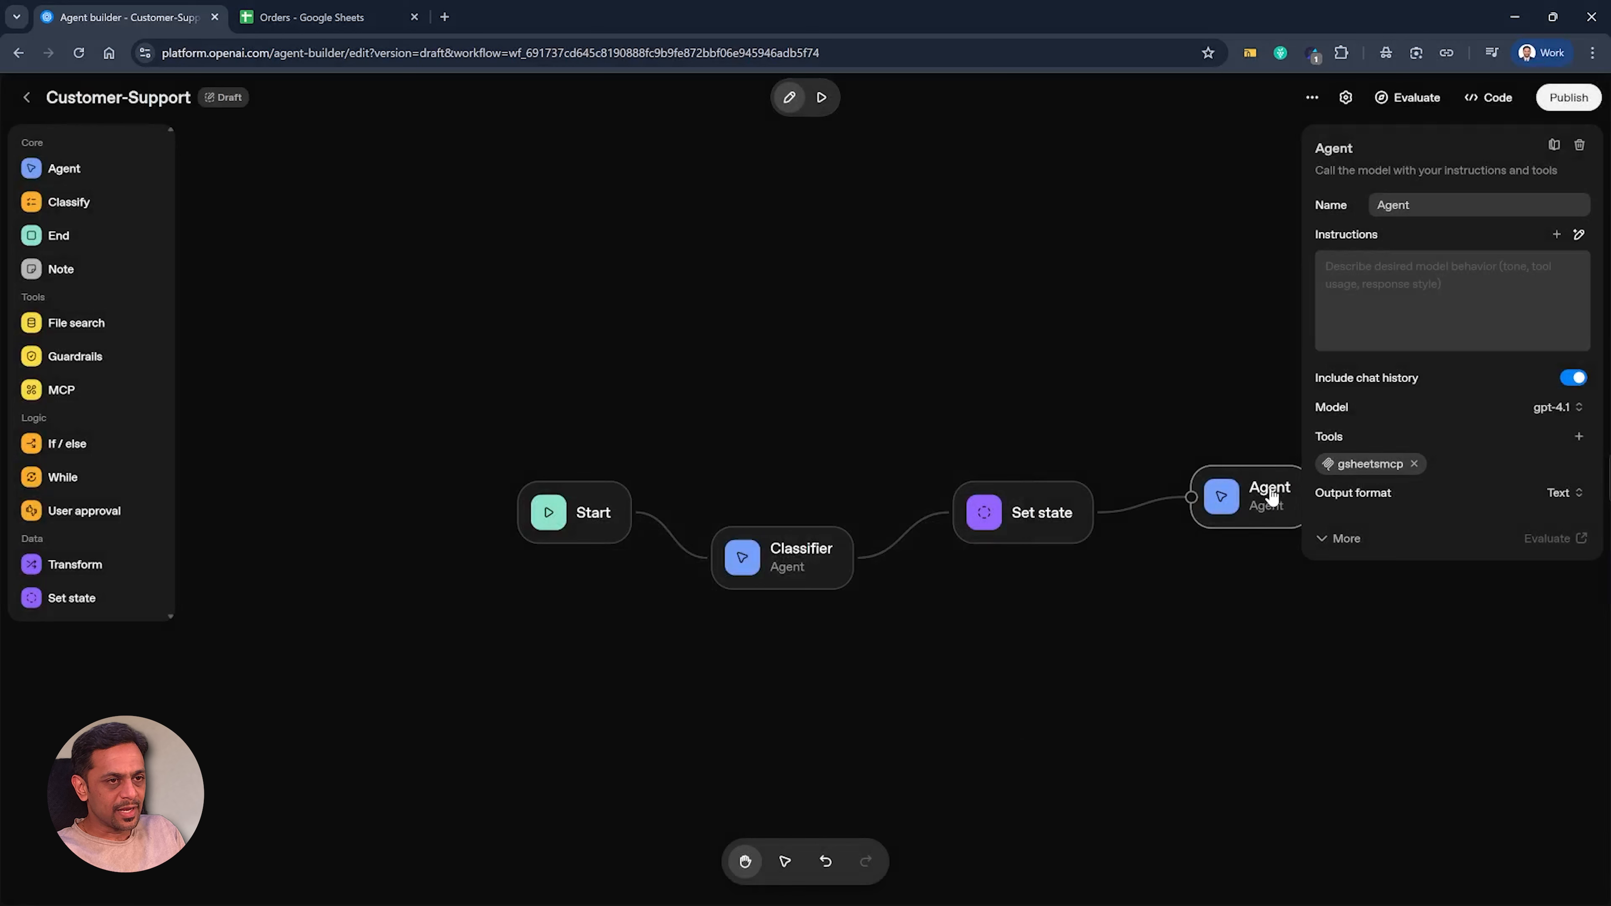
# Step: Rename the agent after Set state as OrderVerification
pyautogui.doubleClick(1333, 149)
pyautogui.doubleClick(1393, 205)
pyautogui.write('O')
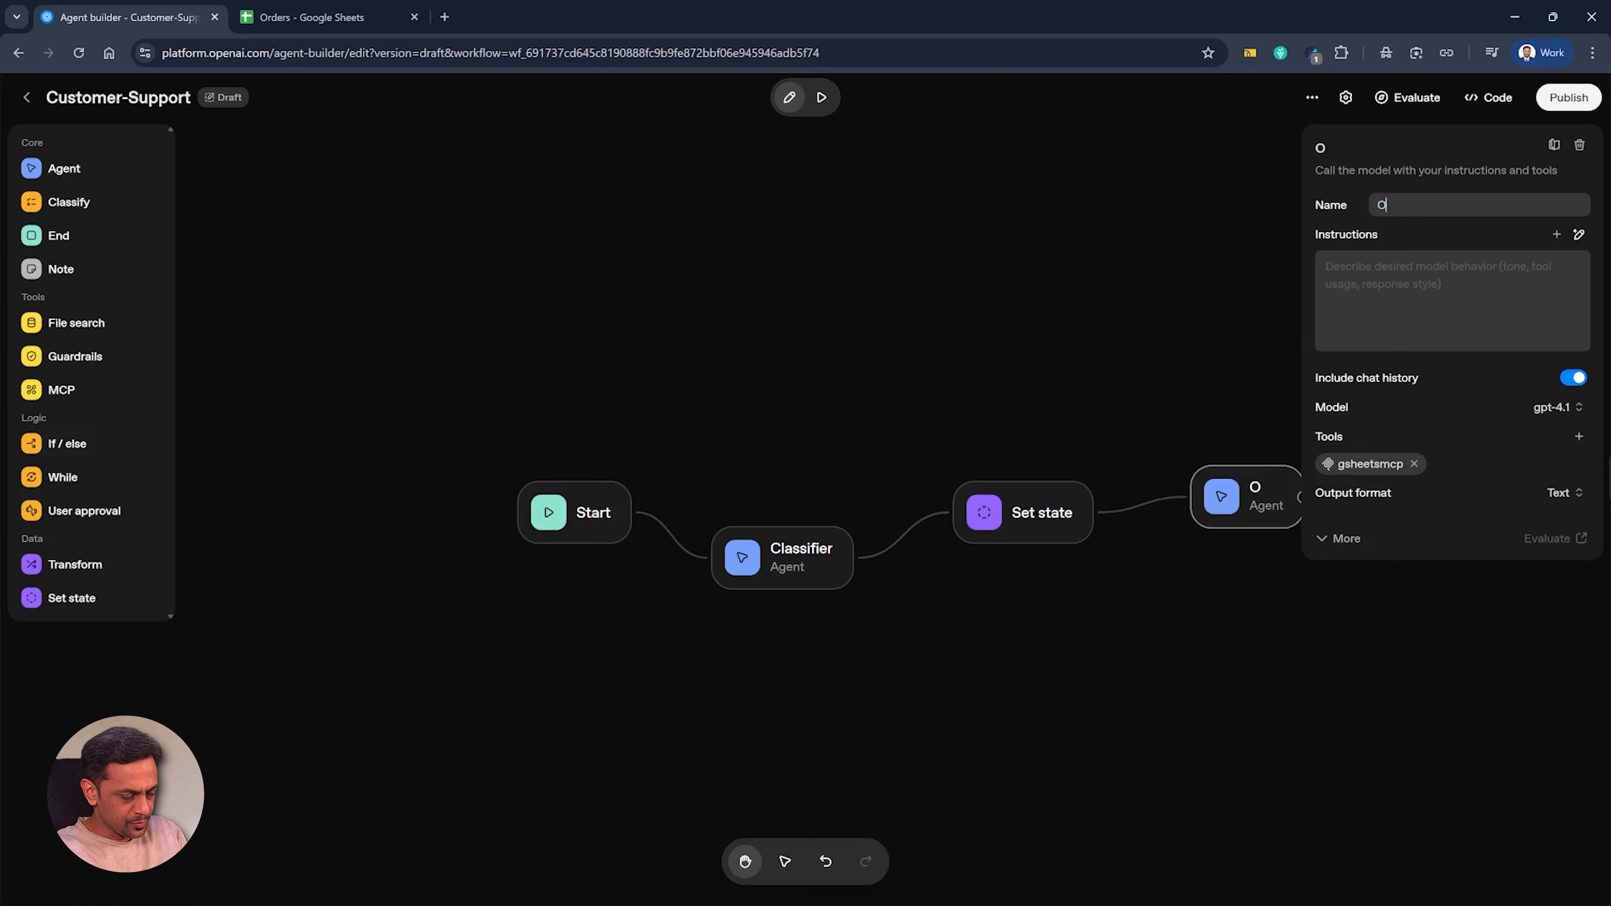
pyautogui.write('rderVerification')
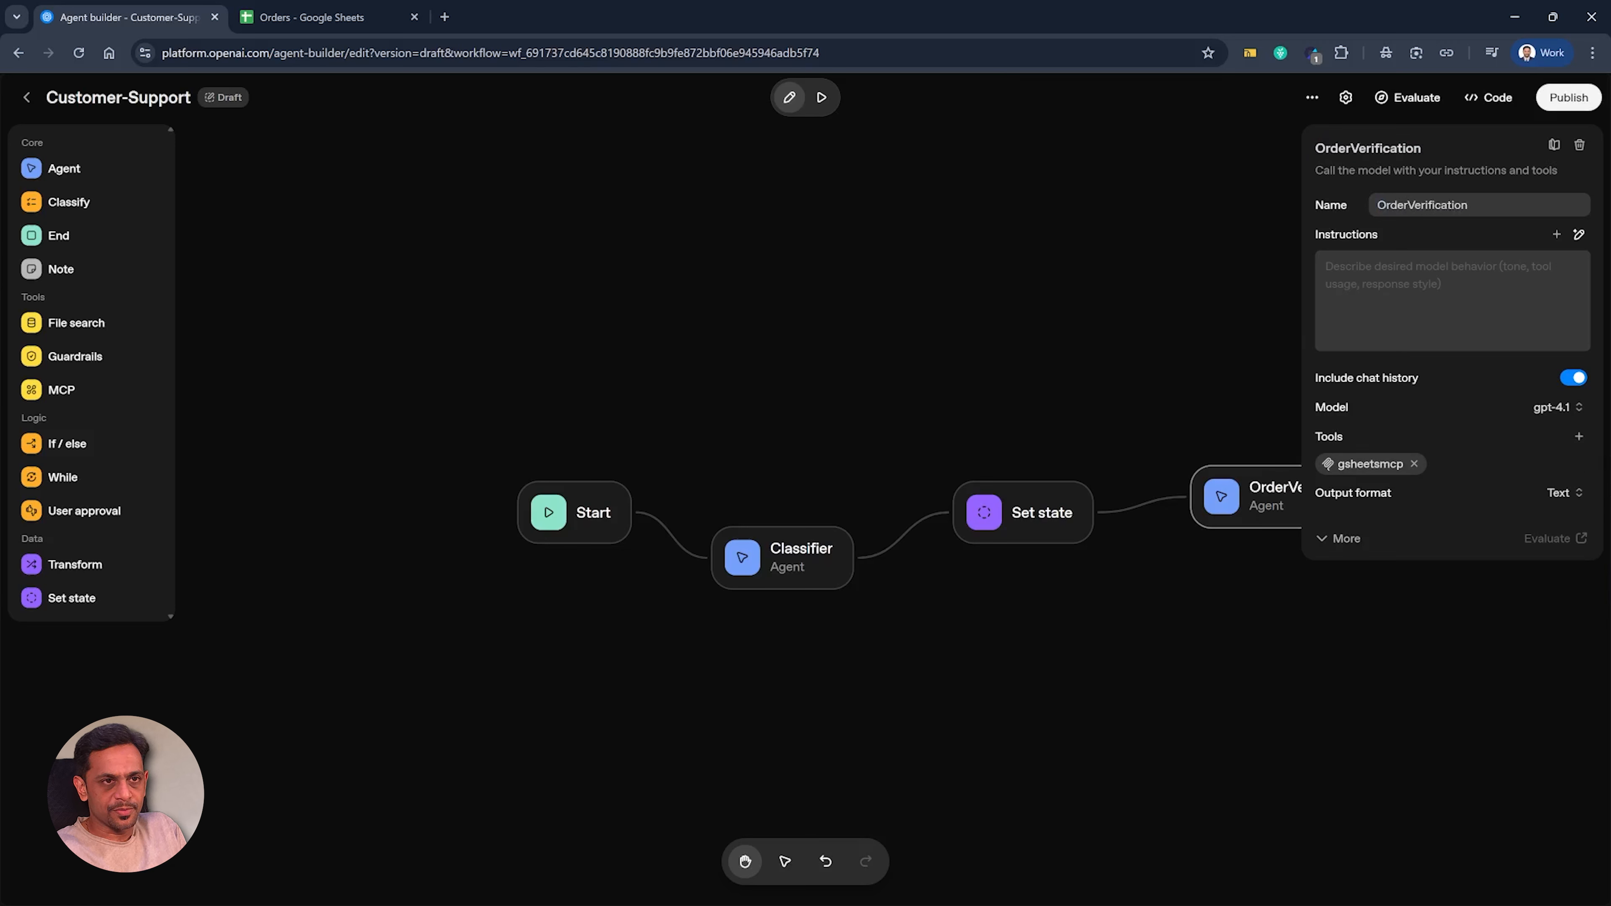
# Step: Fill the OrderVerification instructions with the "claim verifier agent" prompt that checks the ordered dish and returns only "true" or "false", leaving Input blank
pyautogui.click(1409, 274)
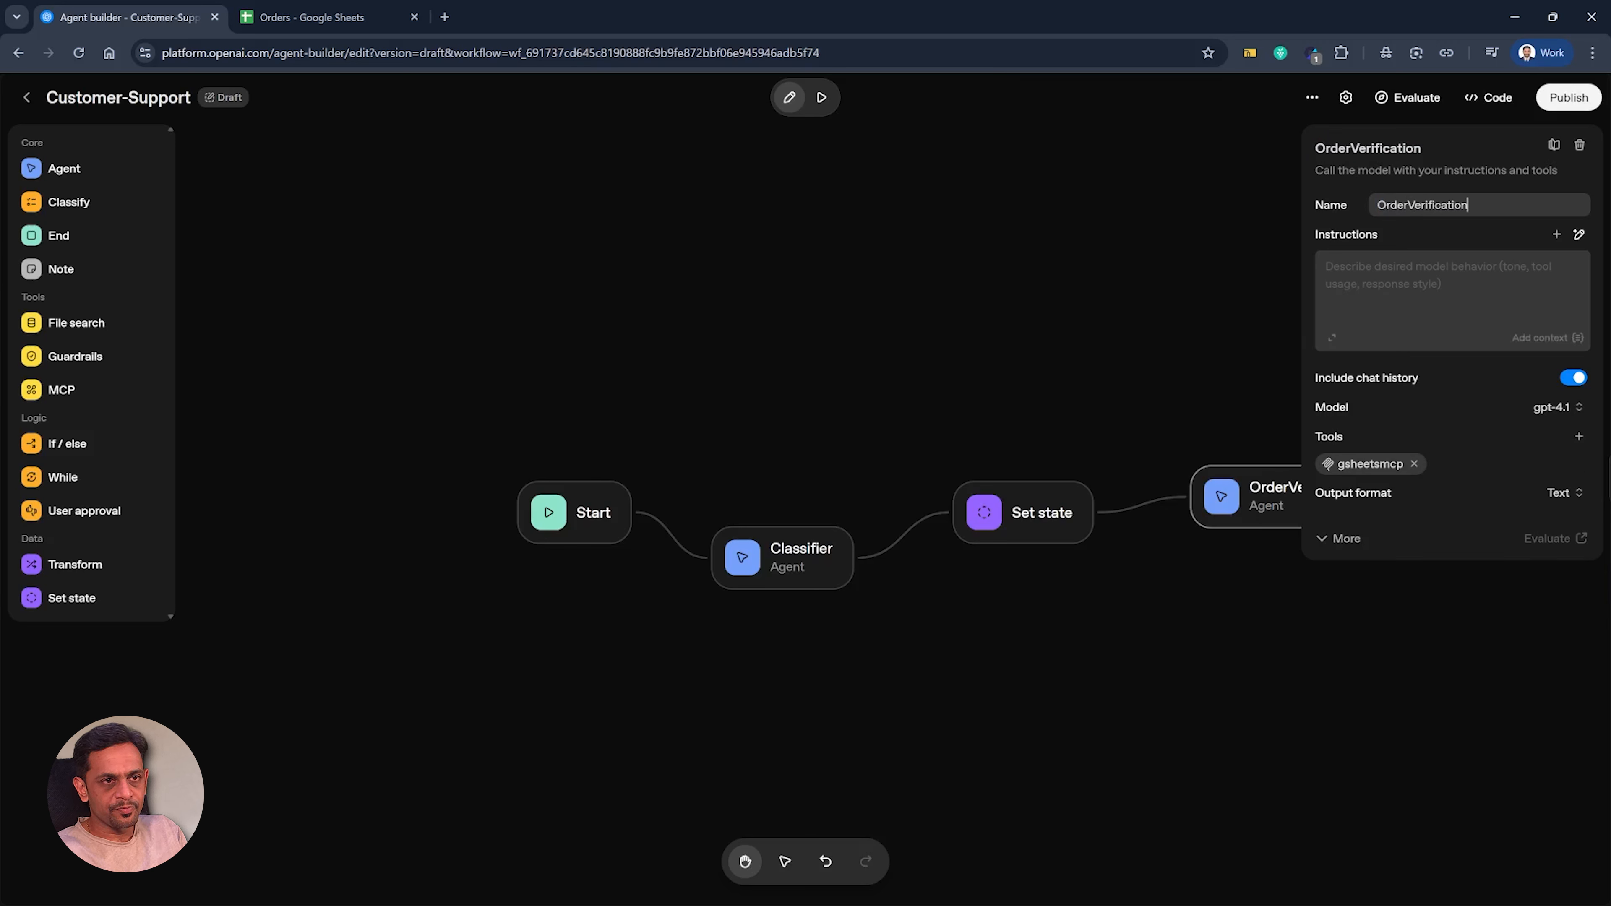
pyautogui.click(1333, 339)
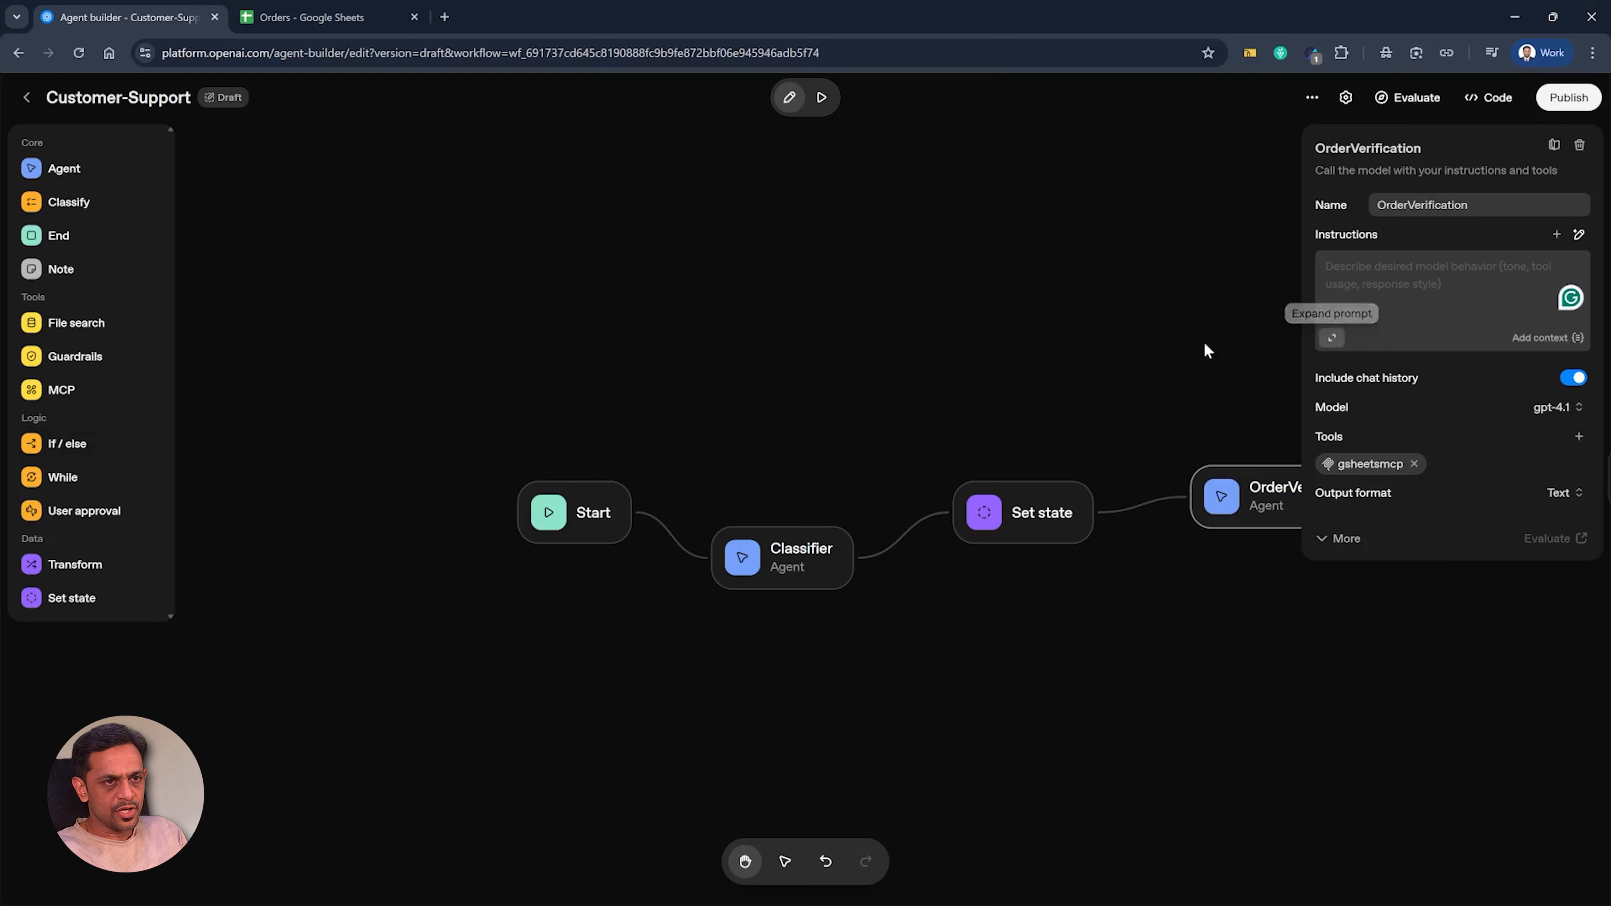
pyautogui.write('Context: You are part of a bigger workflow (customer service agent) and you are a "claim verifier agent" .  Input: {{input.output_parsed.actual_issue}}, {{input.output_parsed.more_information}}  # Task: Your task is to go through the file and check whether the user actually ordered the mentioned dish (The name should match) from the mentioned restaurant.  That\'s it  # Output: return only "true" or "false"')
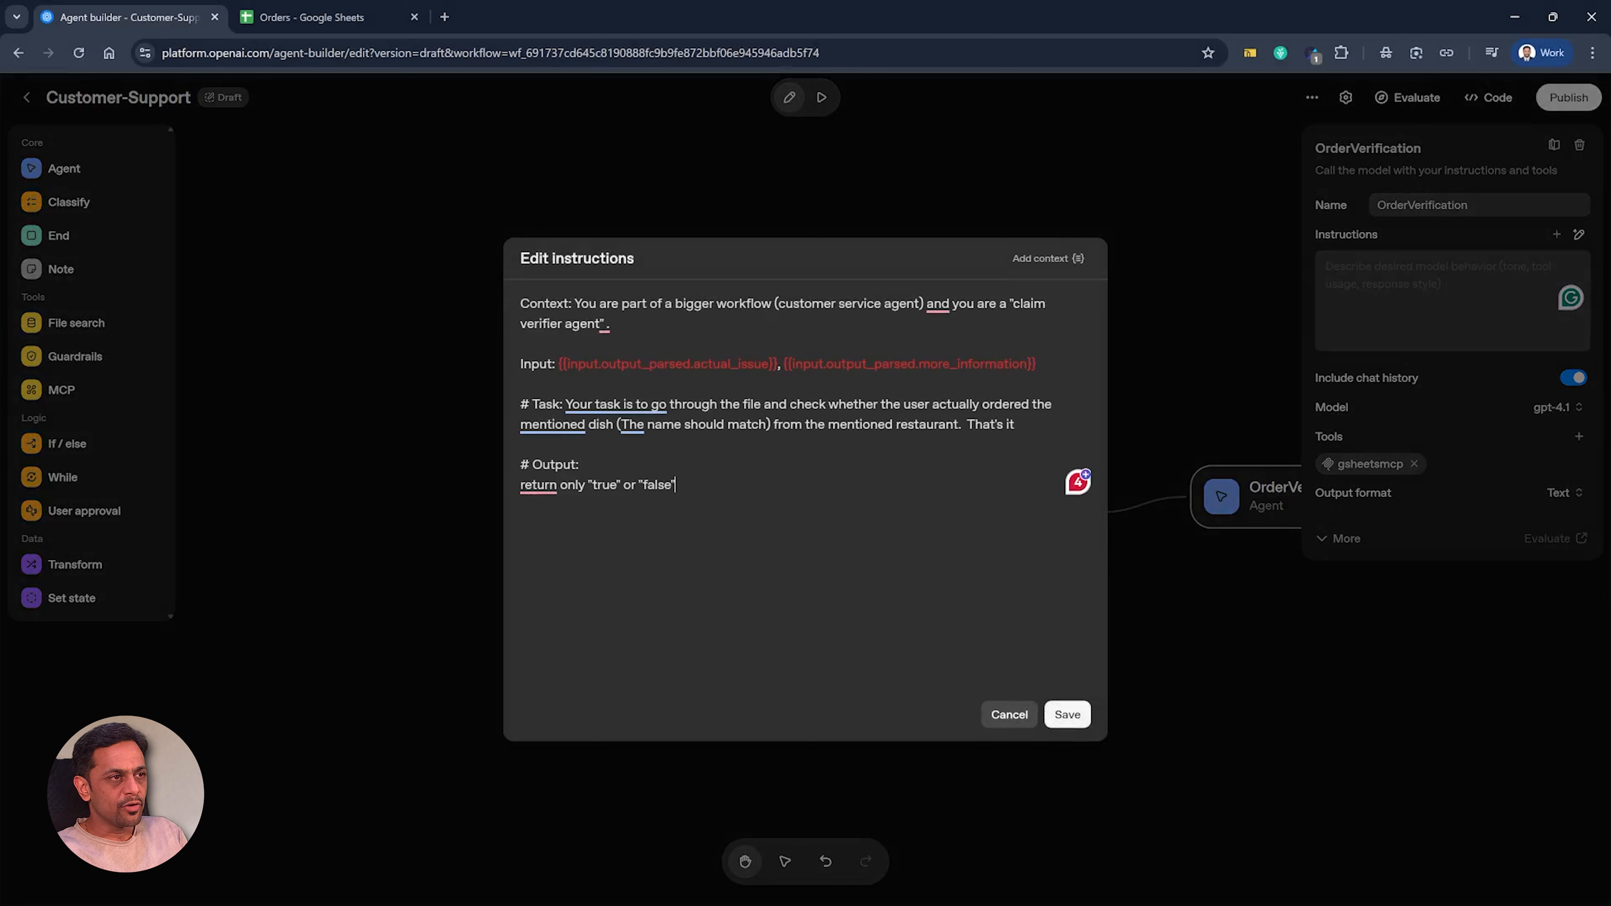
pyautogui.hotkey('ctrl', 'z')
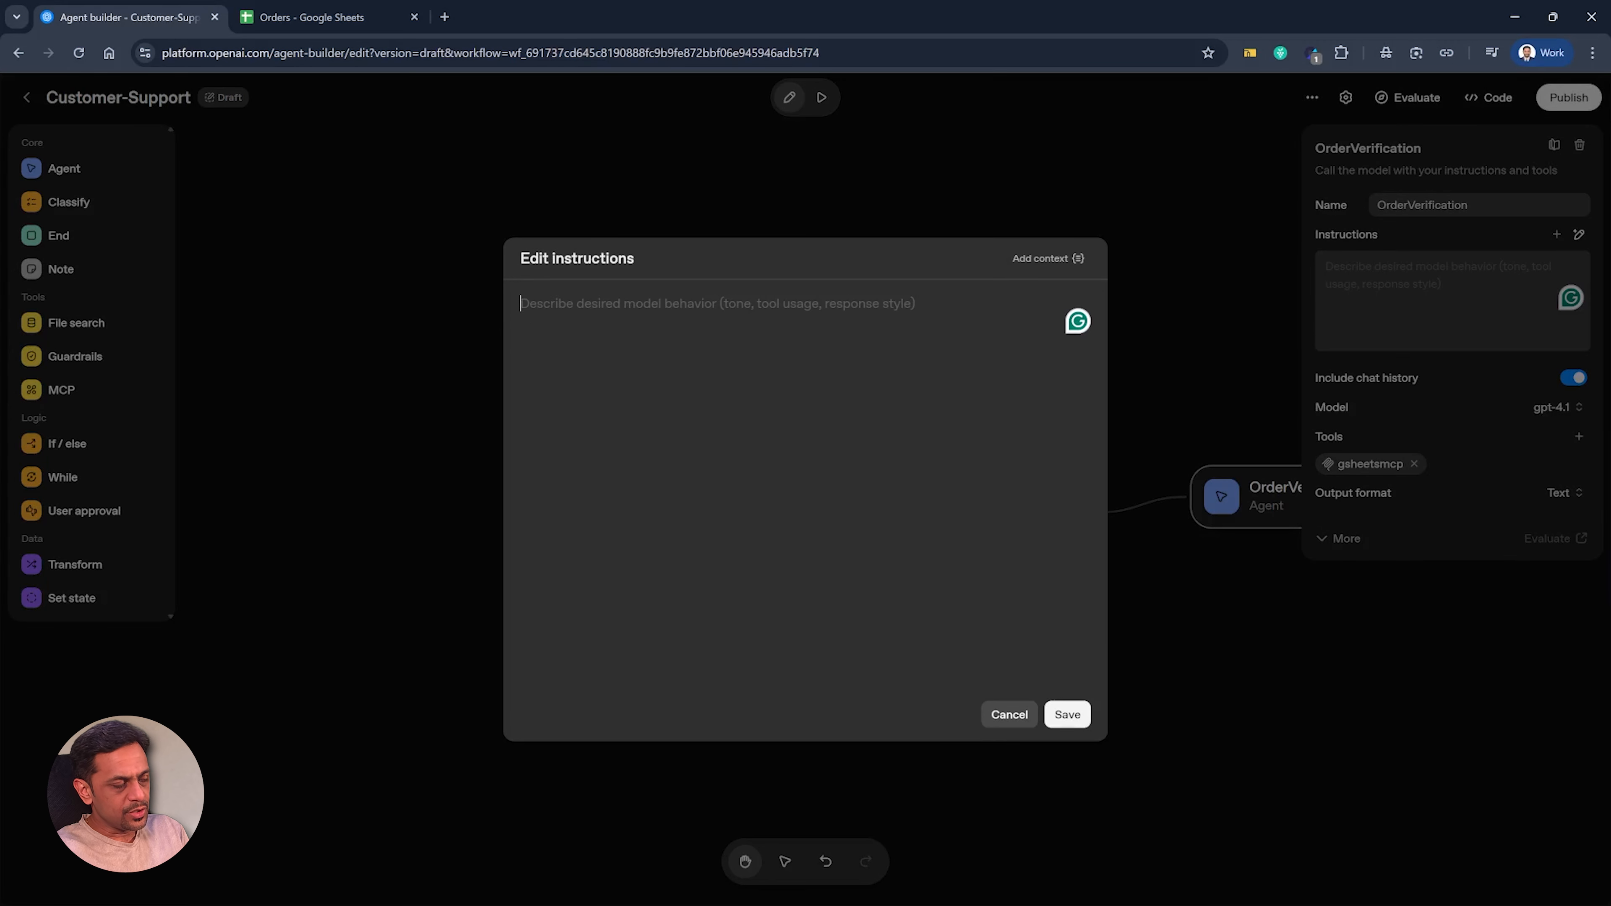
pyautogui.write('Context: You are part of a bigger workflow (customer service agent) and you are a "claim verifier agent".  Input:  # Task: Your task is to go through the file and check whether the user actually ordered the mentioned dish (The name should match) from the mentioned restaurant.  That\'s it  # Output: return only "true" or "false"')
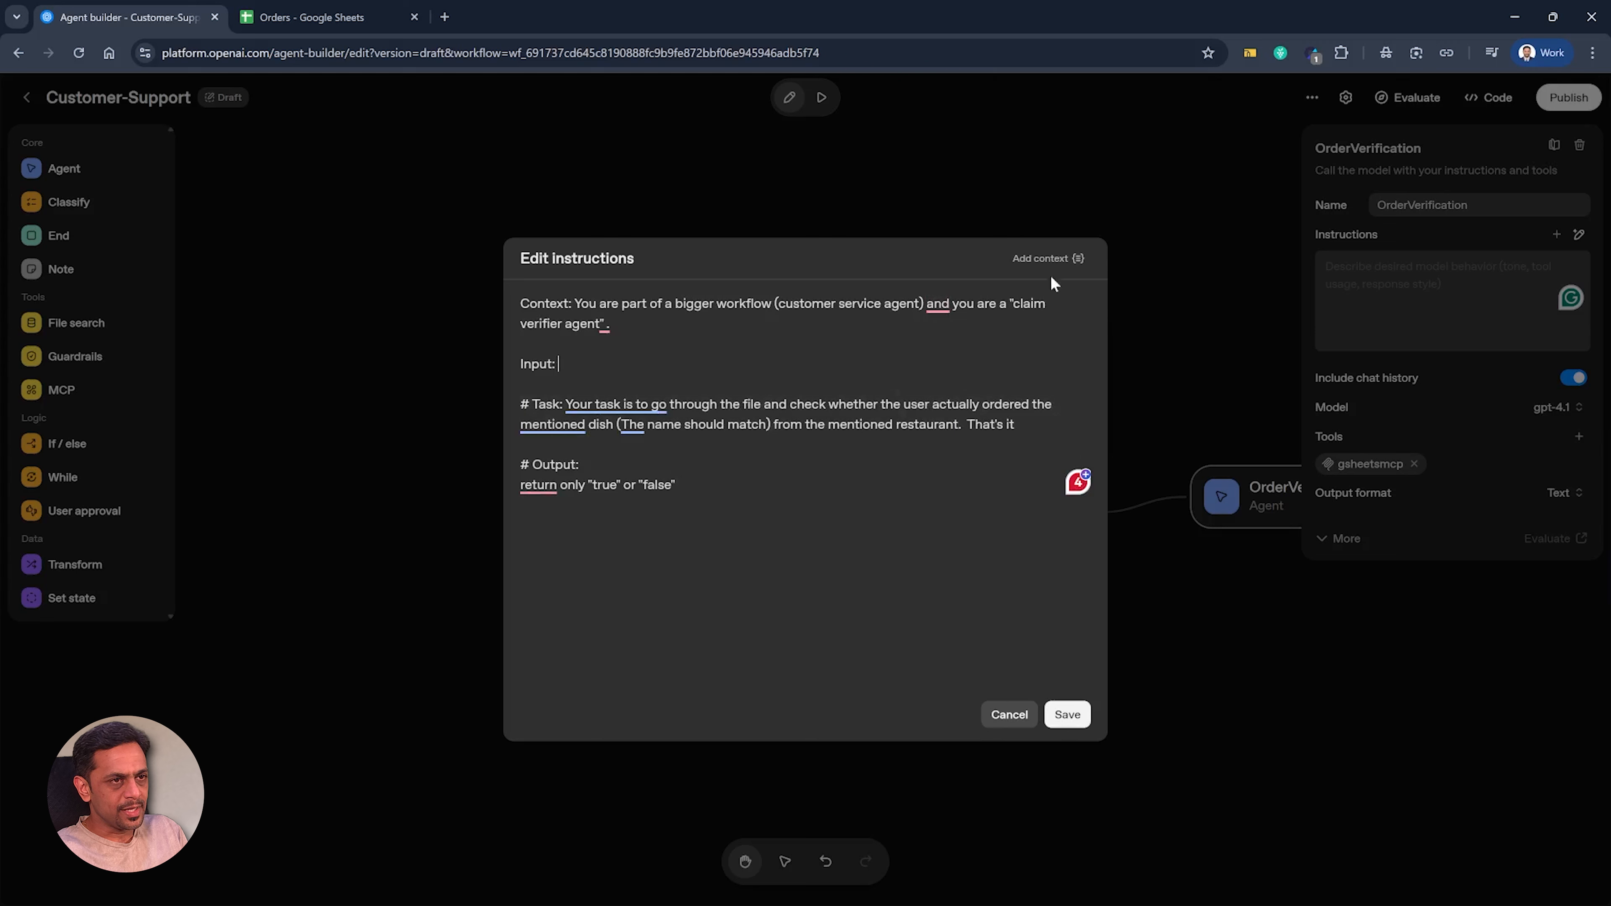
# Step: Insert the {{workflow.input_as_text}} context variable after "Input:" in the instructions
pyautogui.click(1047, 259)
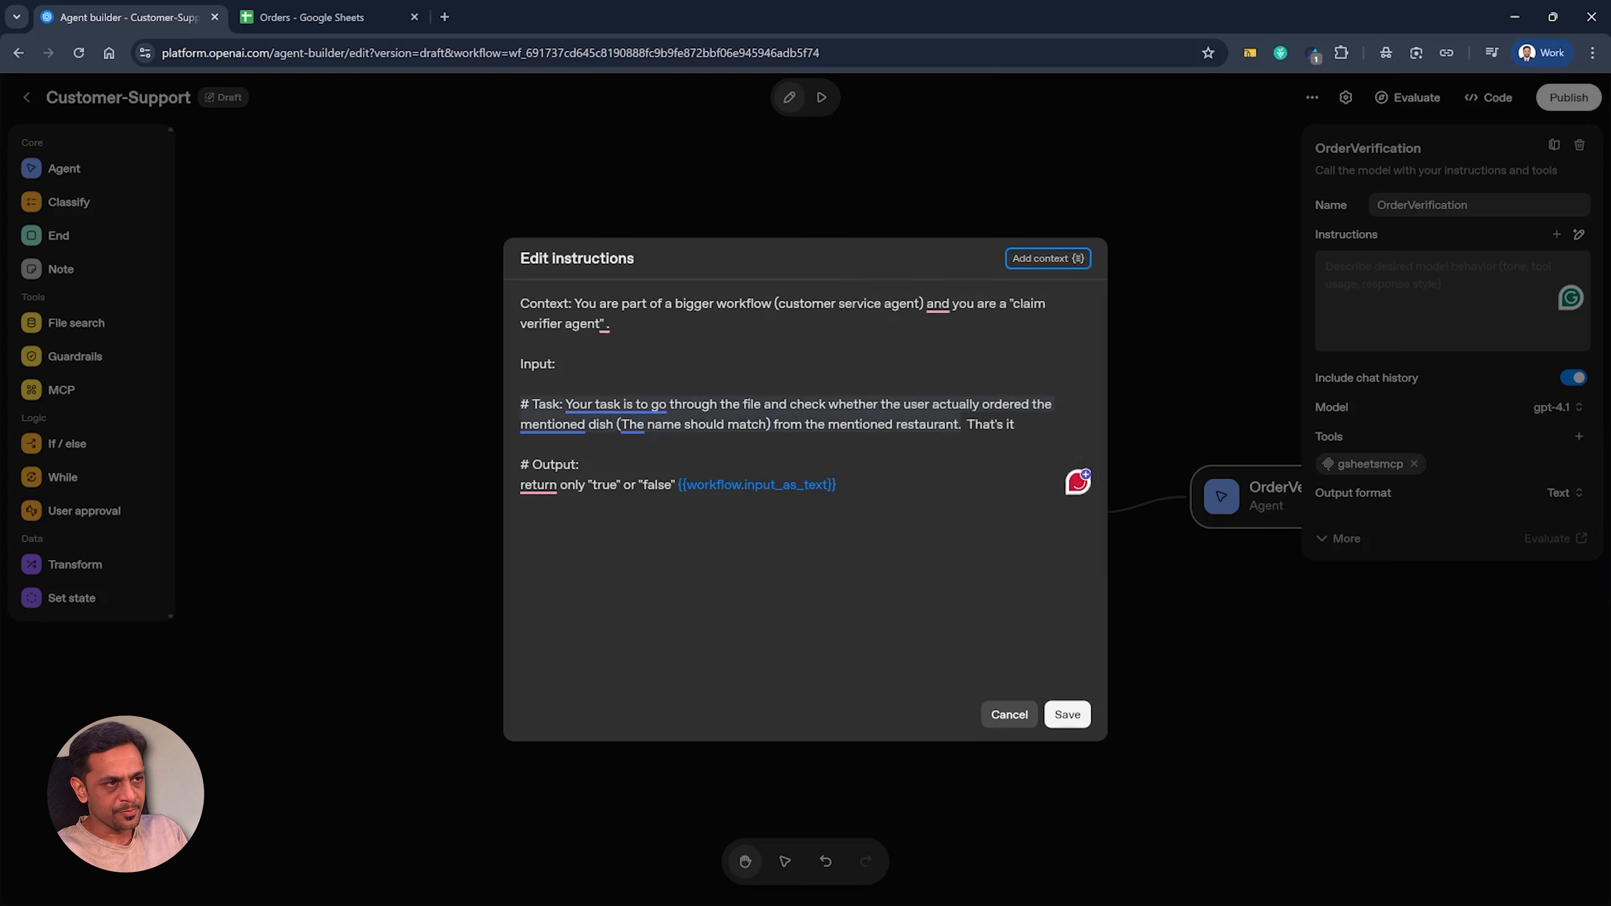
pyautogui.click(968, 518)
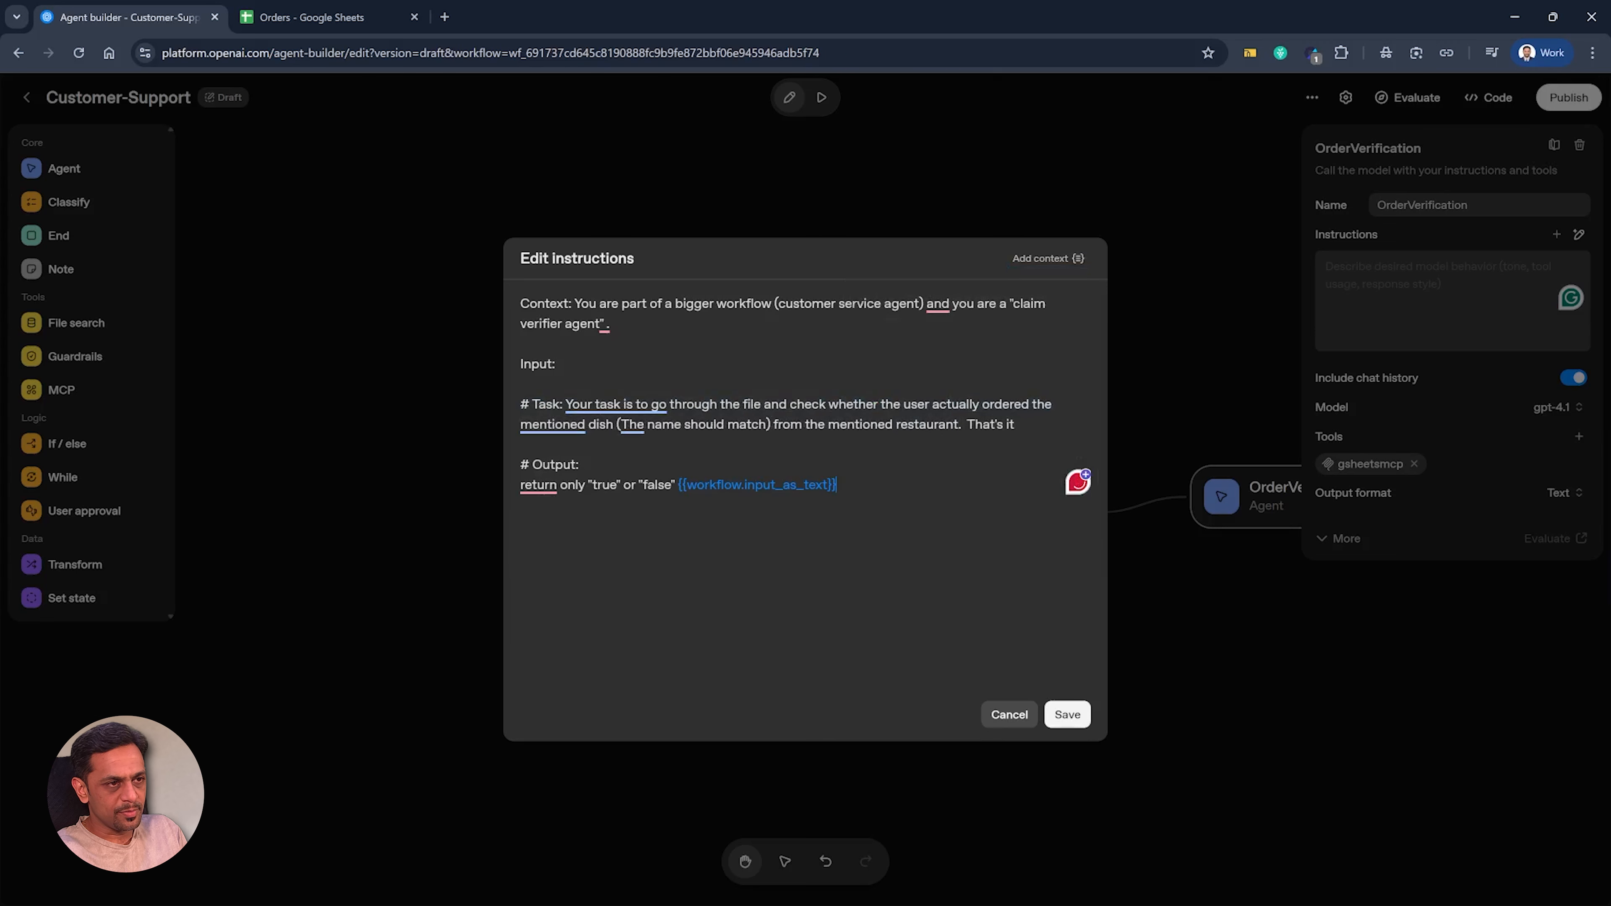
pyautogui.hotkey('shift', 'Left')
pyautogui.hotkey('shift', 'Left')
pyautogui.hotkey('shift', 'Left')
pyautogui.hotkey('shift', 'Left')
pyautogui.hotkey('shift', 'Left')
pyautogui.hotkey('shift', 'Left')
pyautogui.hotkey('shift', 'Left')
pyautogui.hotkey('shift', 'Left')
pyautogui.hotkey('shift', 'Left')
pyautogui.hotkey('shift', 'Left')
pyautogui.hotkey('shift', 'Left')
pyautogui.hotkey('shift', 'Left')
pyautogui.hotkey('shift', 'Left')
pyautogui.hotkey('shift', 'Left')
pyautogui.hotkey('shift', 'Left')
pyautogui.hotkey('shift', 'Left')
pyautogui.hotkey('shift', 'Left')
pyautogui.hotkey('shift', 'Left')
pyautogui.hotkey('shift', 'Left')
pyautogui.hotkey('shift', 'Left')
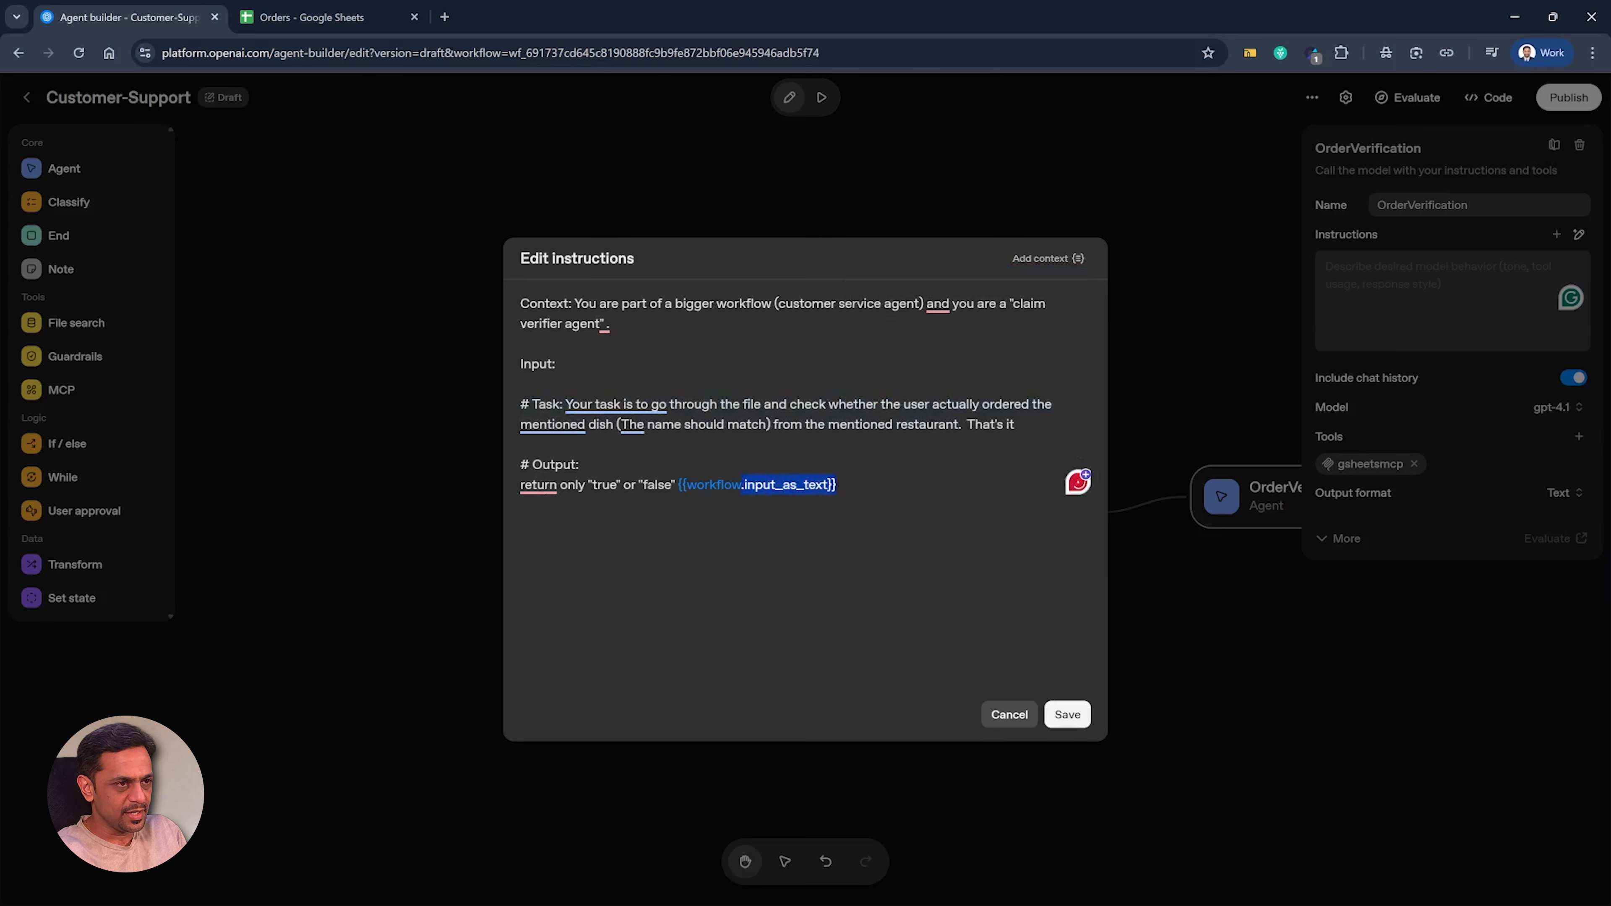
pyautogui.hotkey('shift', 'Left')
pyautogui.hotkey('shift', 'Left')
pyautogui.hotkey('shift', 'Left')
pyautogui.hotkey('shift', 'Left')
pyautogui.hotkey('ctrl', 'c')
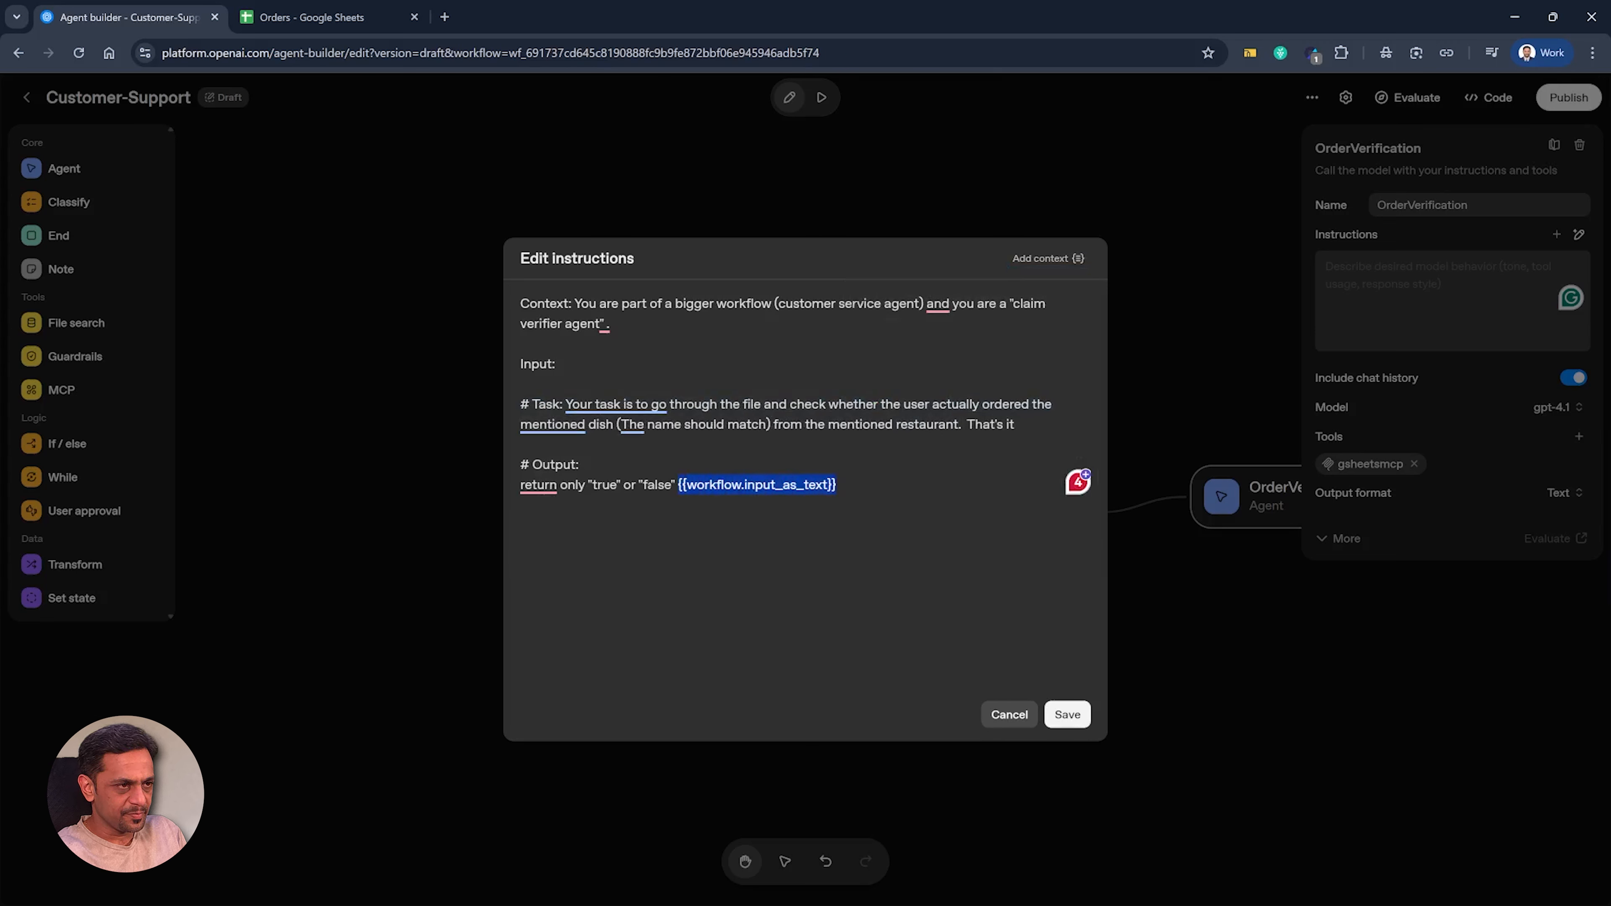
pyautogui.press('BackSpace')
pyautogui.hotkey('ctrl', 'v')
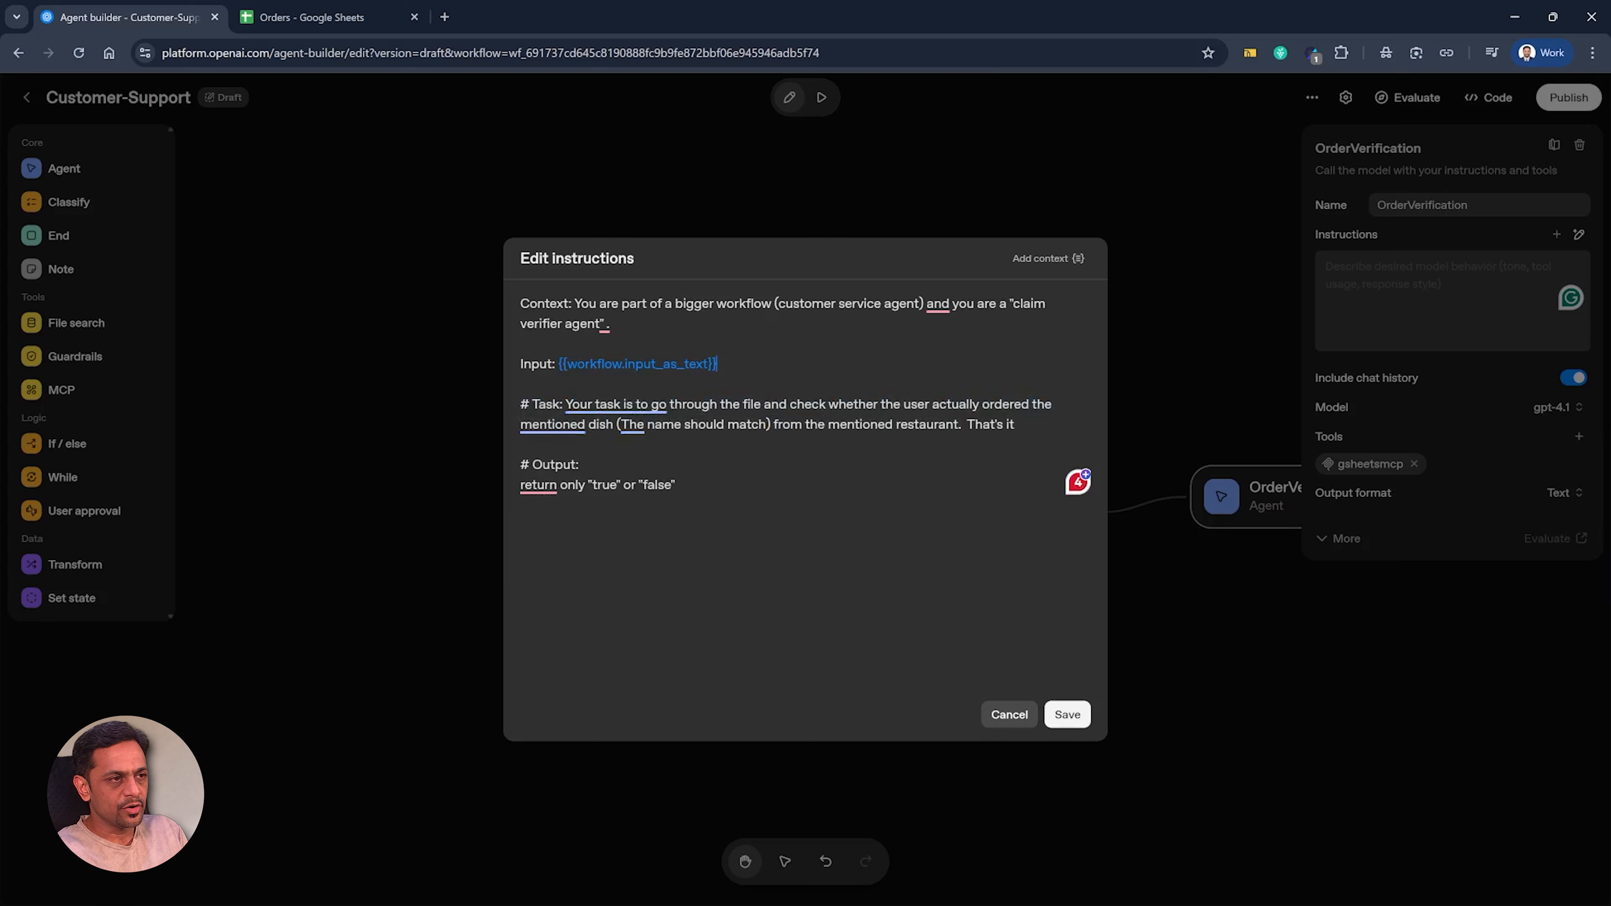
# Step: Replace "That's it" in the task text with "Please confirm it along with their name and phone number." and save the instructions
pyautogui.click(828, 405)
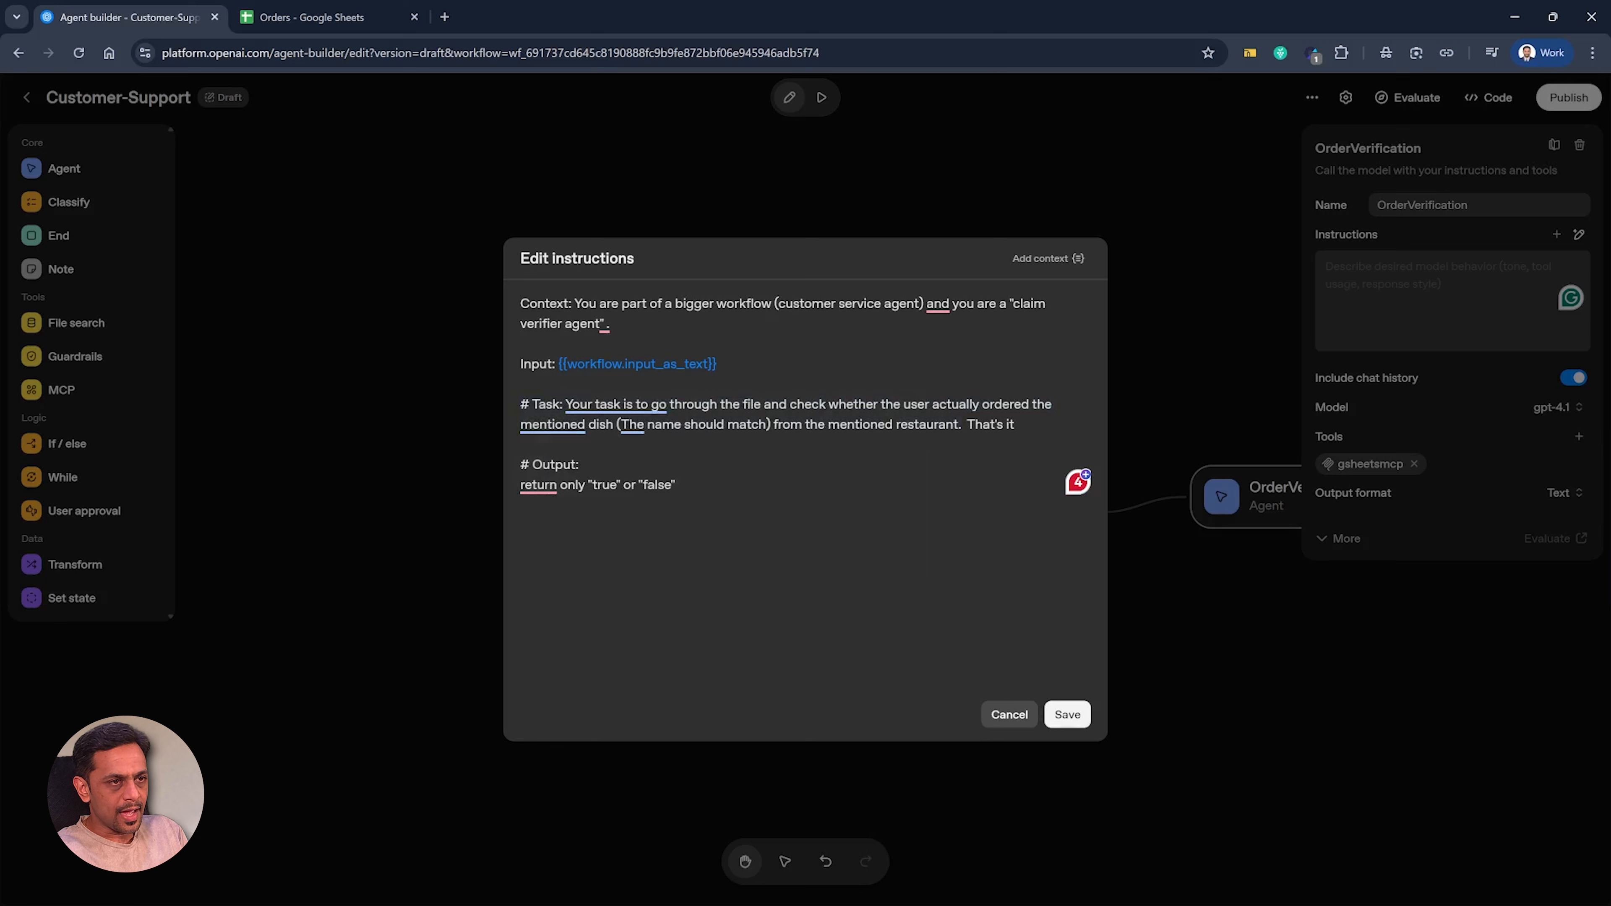
pyautogui.press('BackSpace')
pyautogui.press('BackSpace')
pyautogui.press('BackSpace')
pyautogui.press('BackSpace')
pyautogui.press('BackSpace')
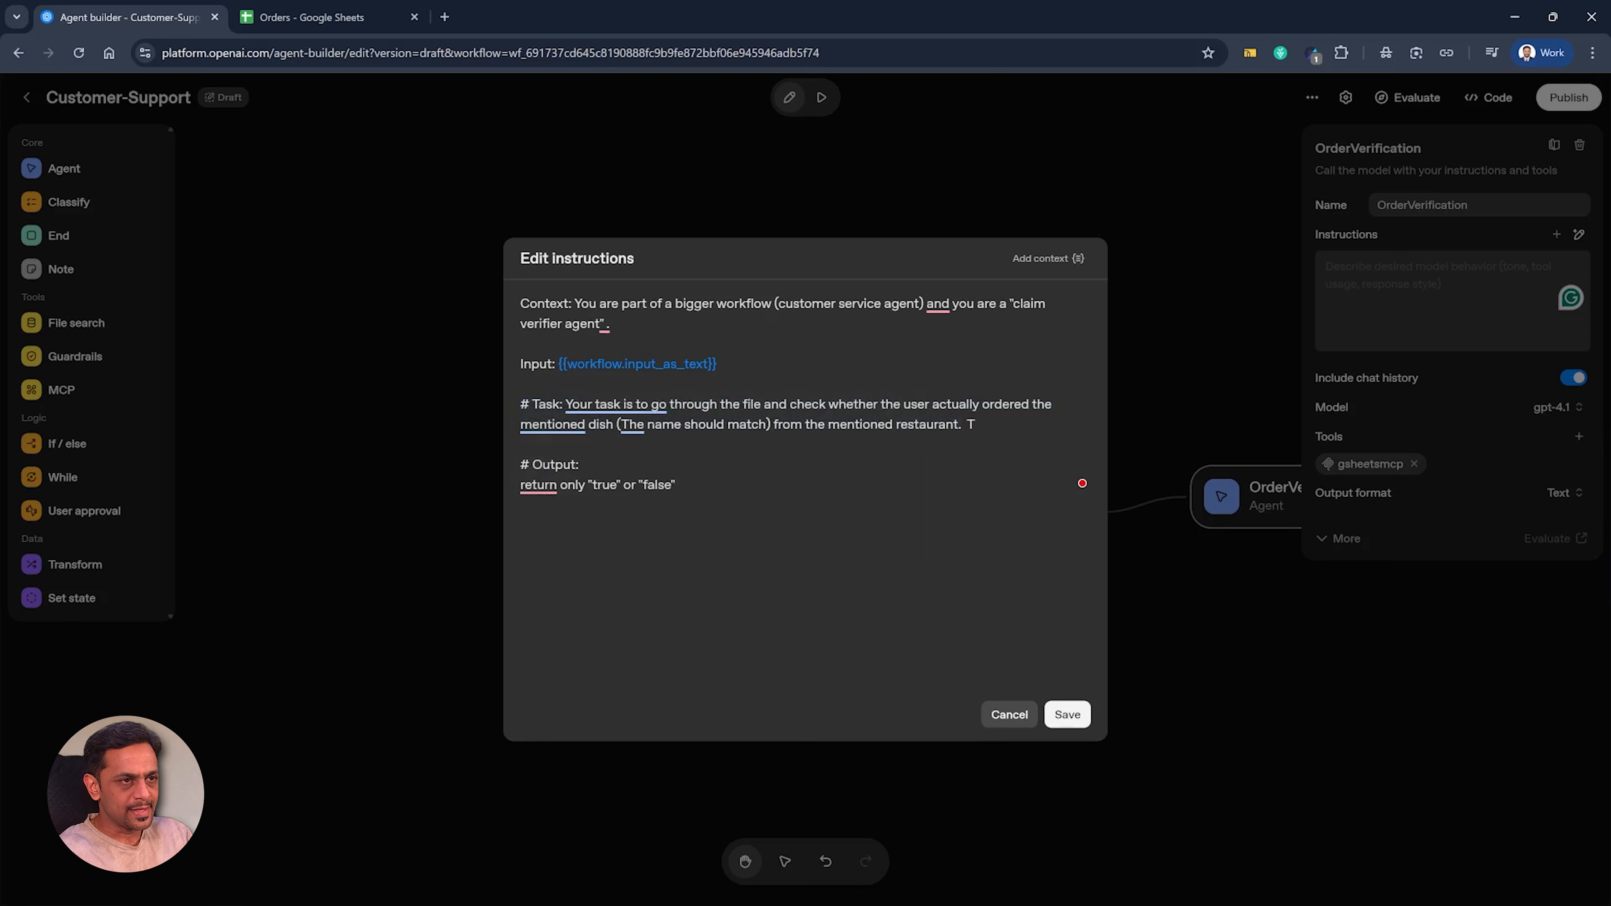
pyautogui.write('Plea')
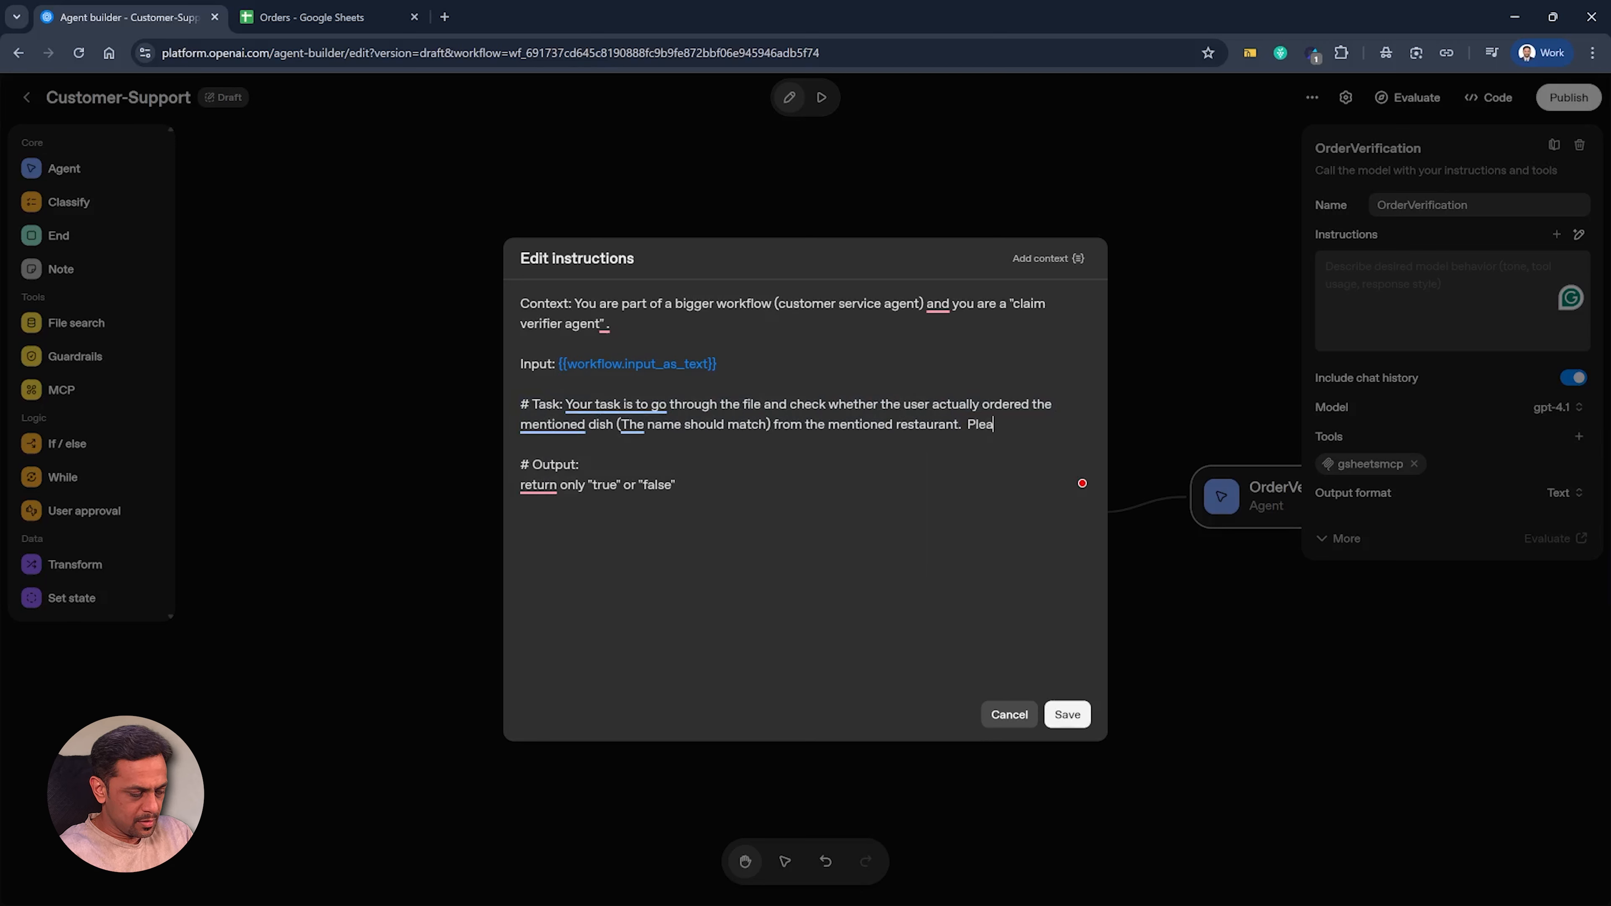
pyautogui.write('se confirm it along with their name and phone number')
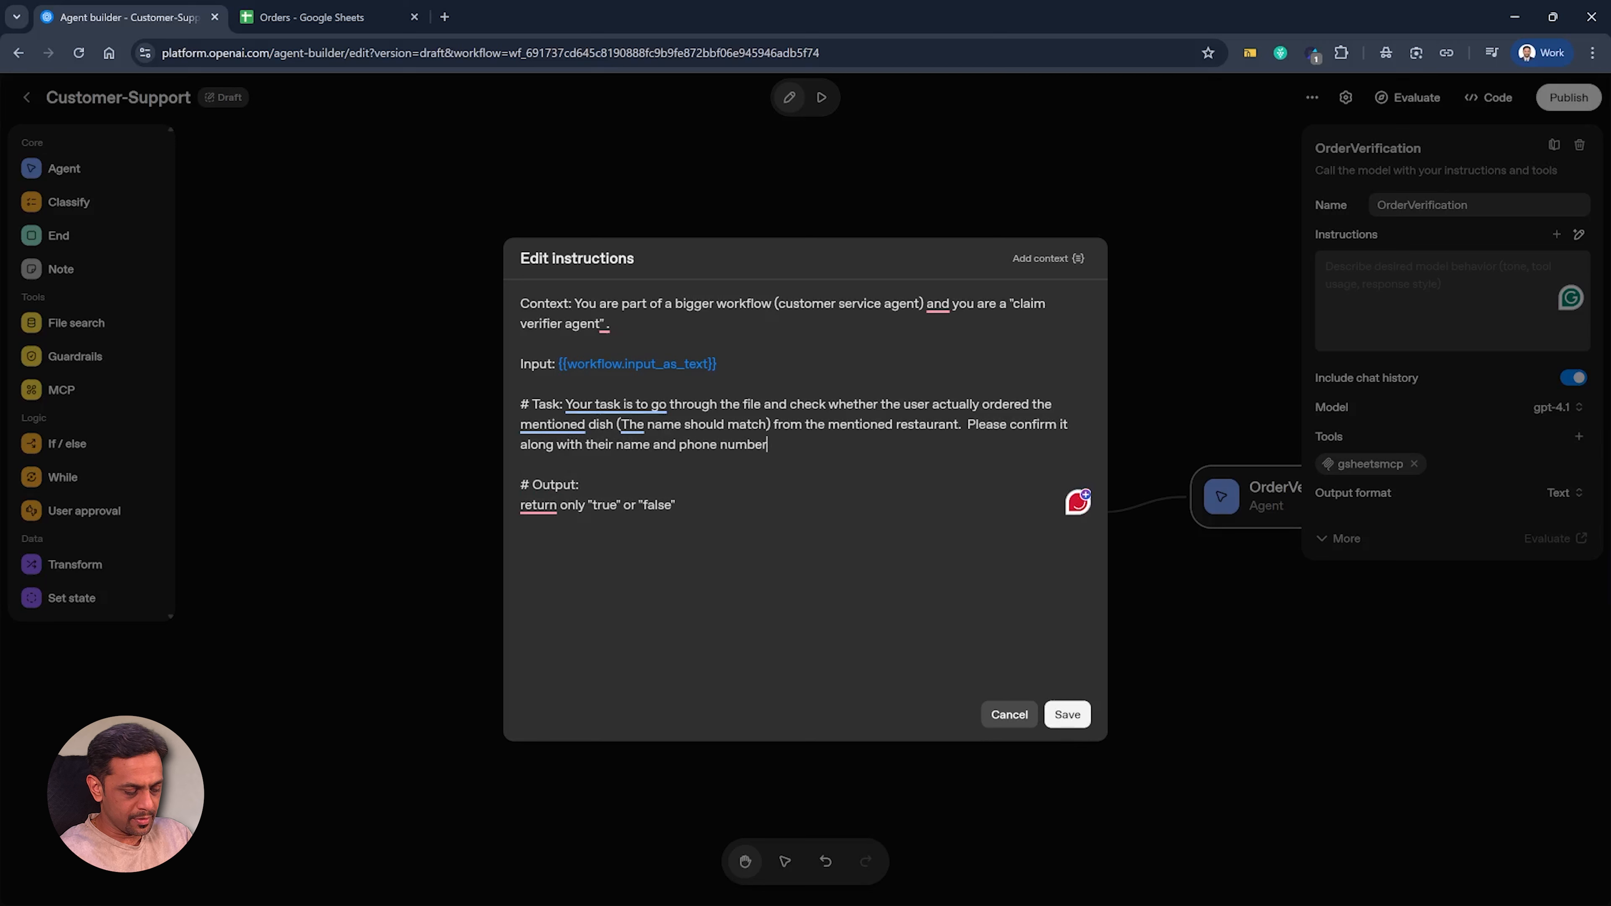
pyautogui.write('.')
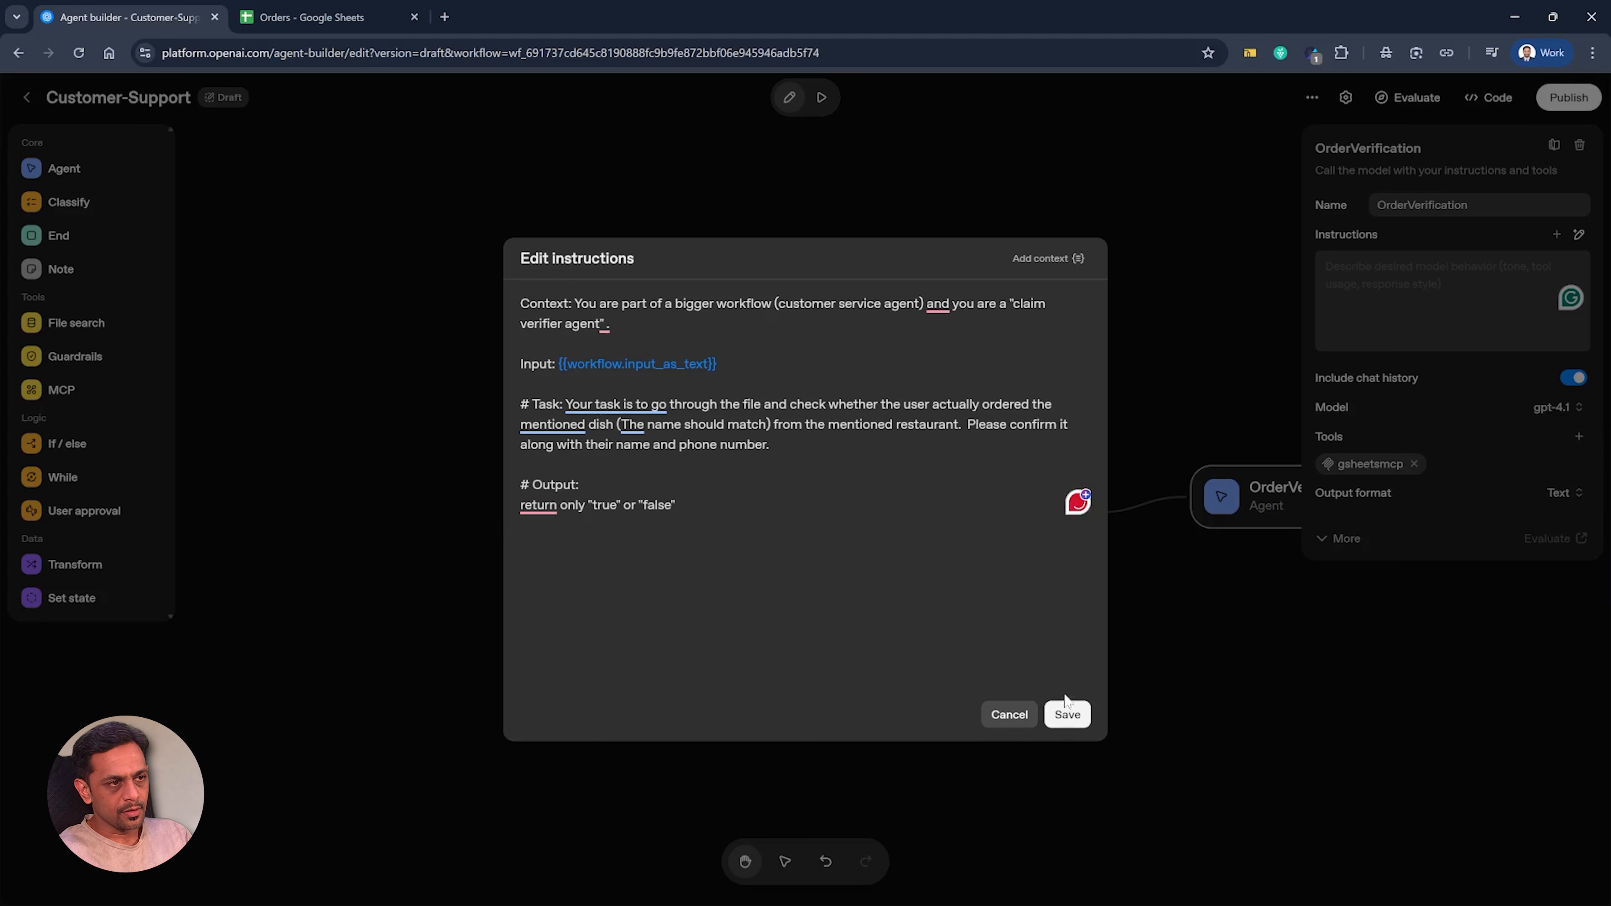
pyautogui.click(1068, 715)
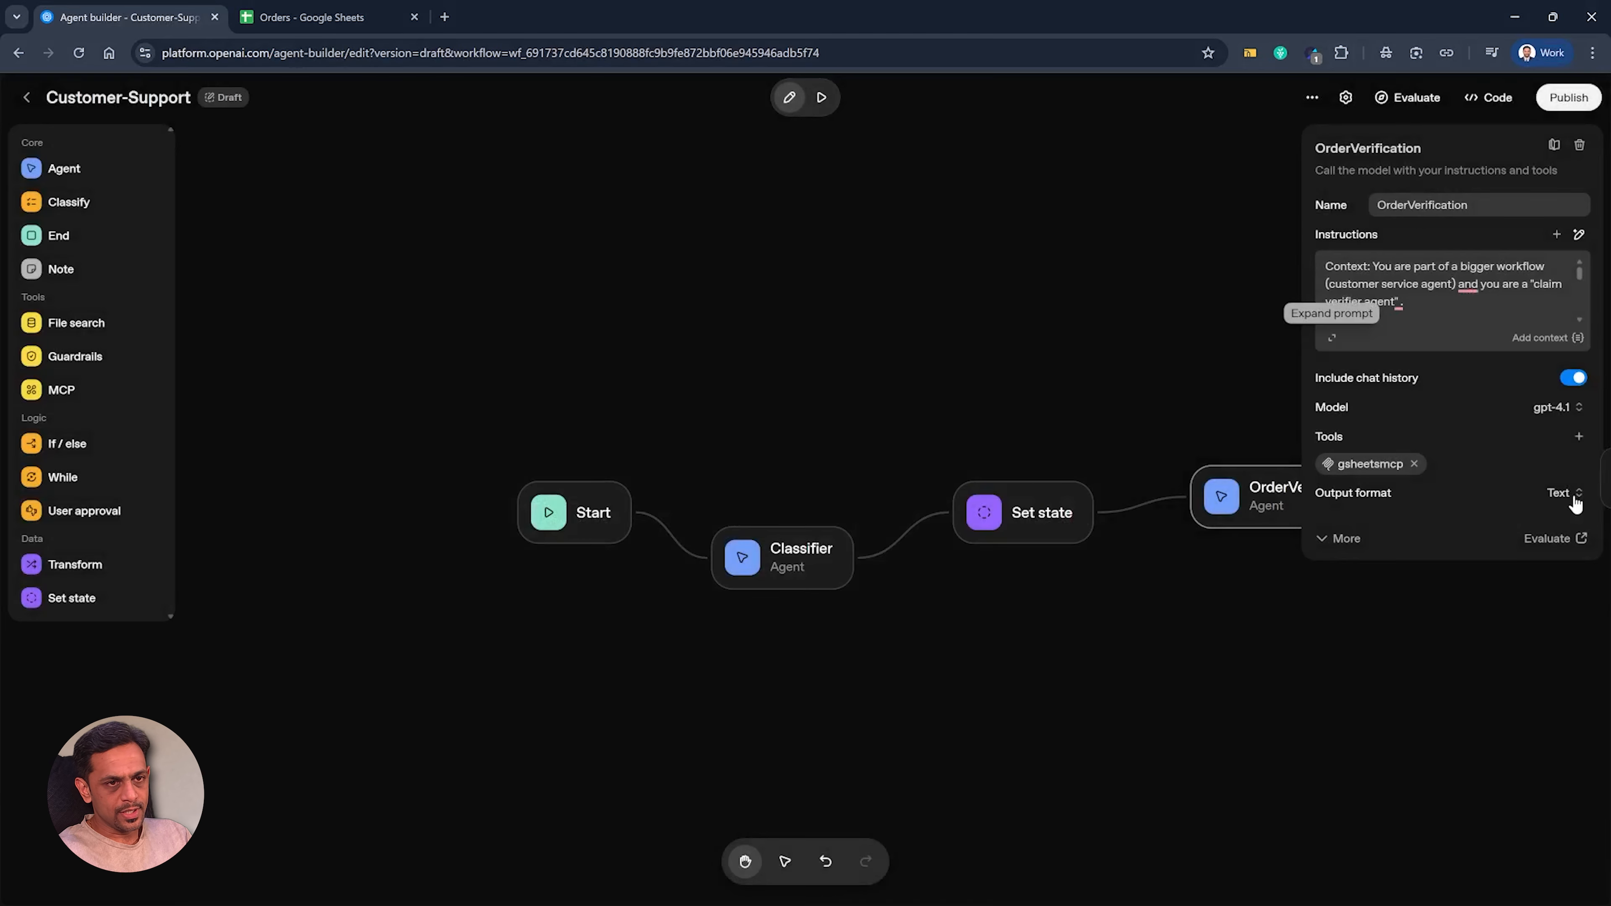
# Step: Set the OrderVerification output format to JSON and add a boolean property named verified to its response_schema
pyautogui.click(1571, 498)
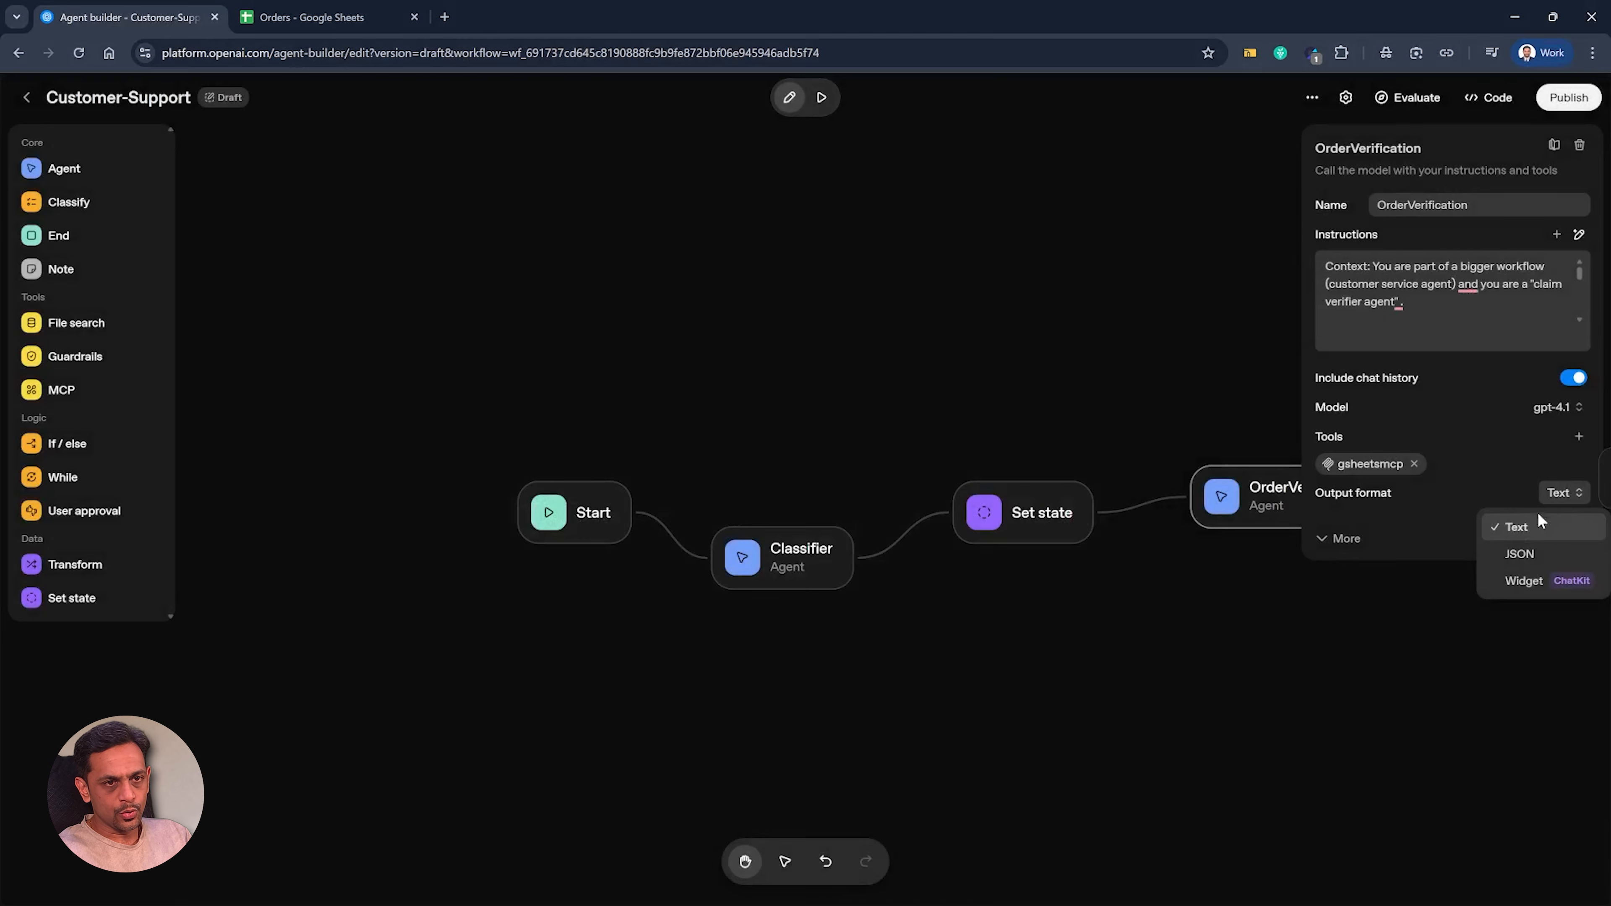
pyautogui.click(1536, 554)
pyautogui.click(1377, 526)
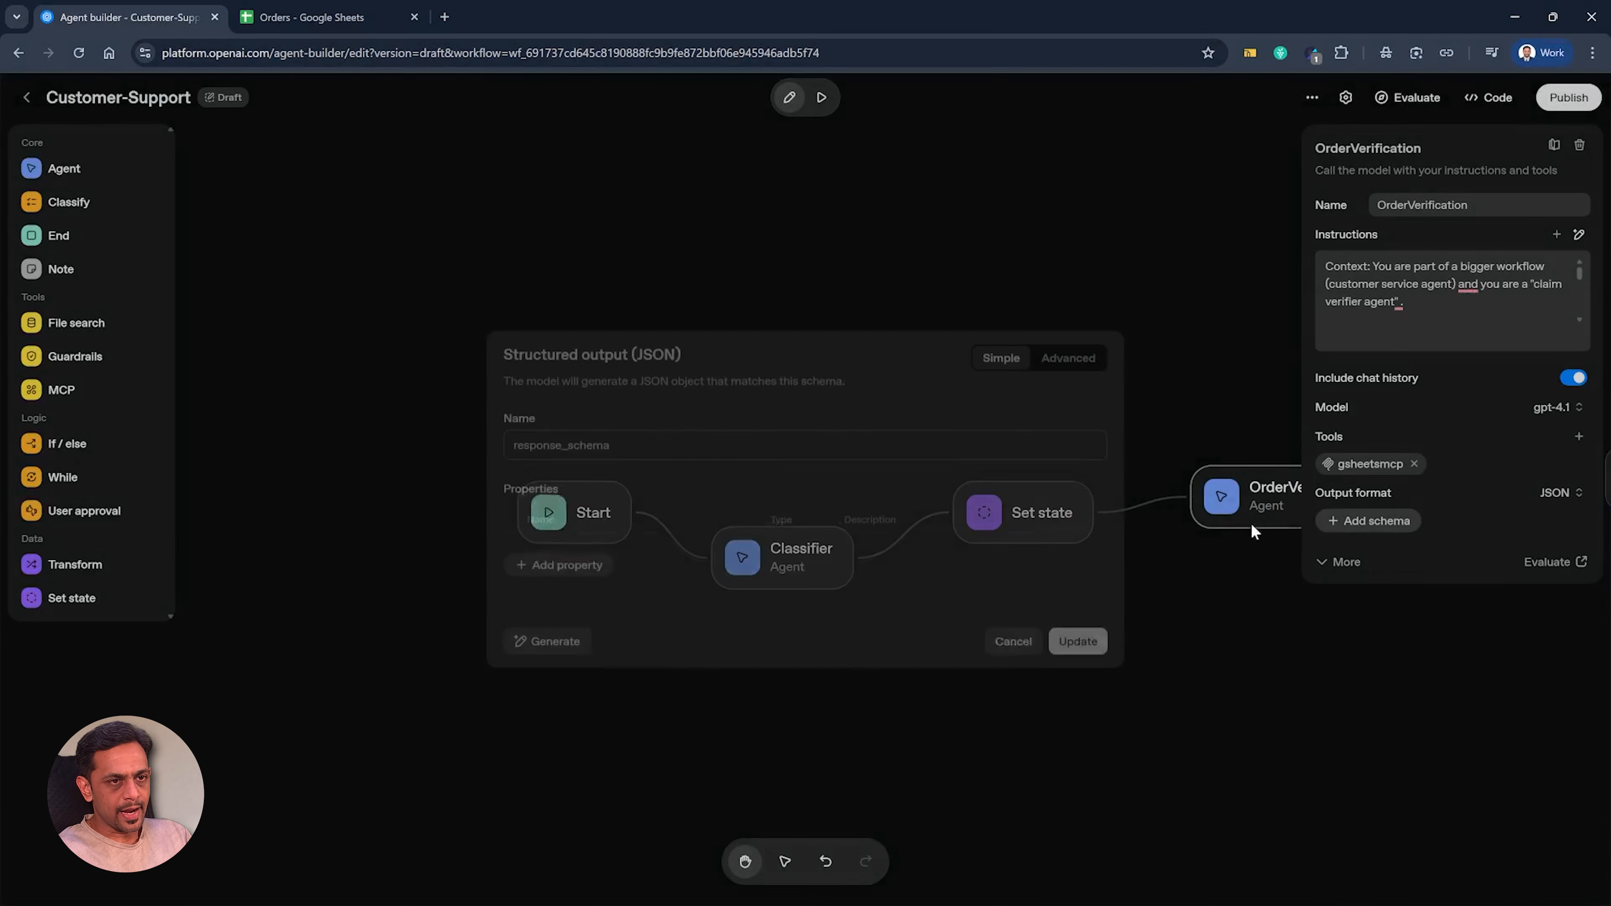
pyautogui.click(555, 559)
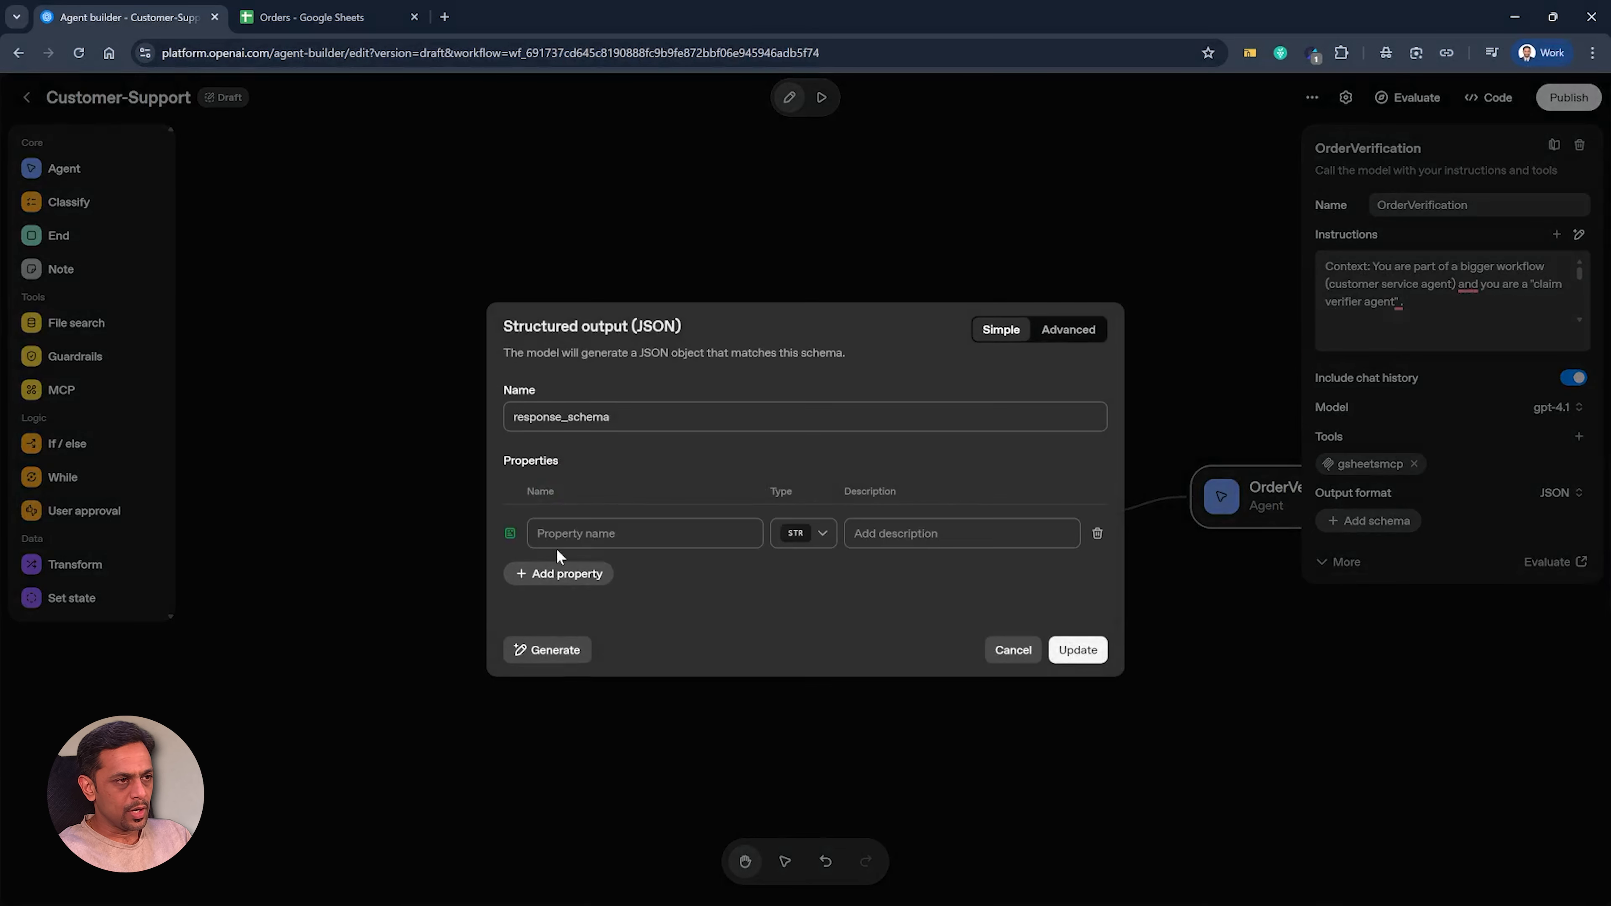
pyautogui.write('verified')
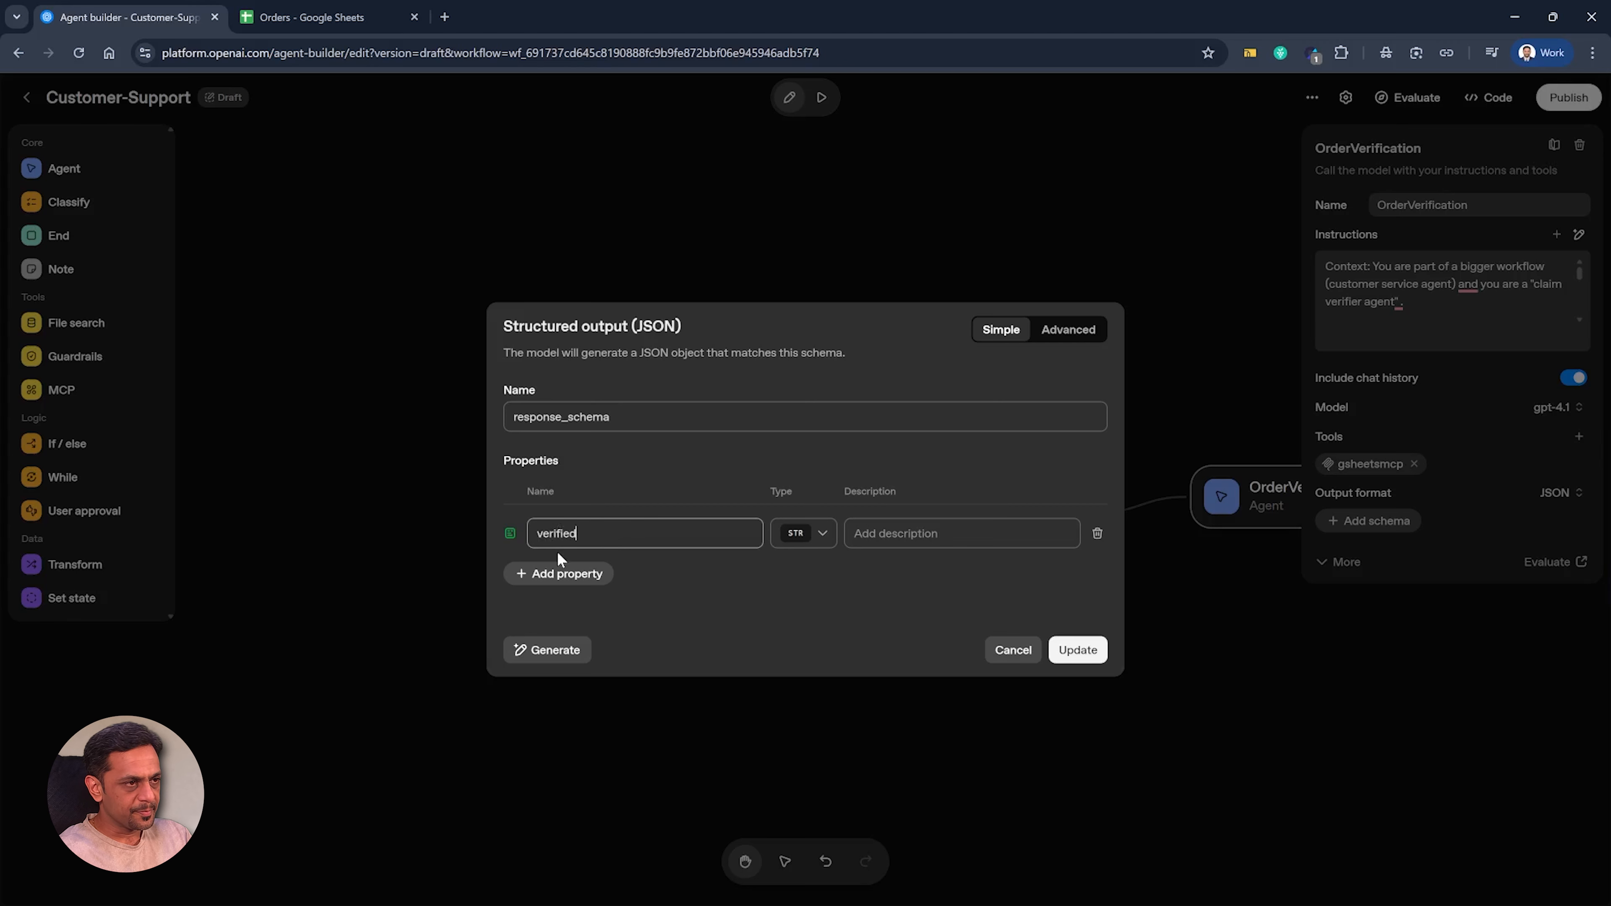
pyautogui.click(799, 533)
pyautogui.click(799, 624)
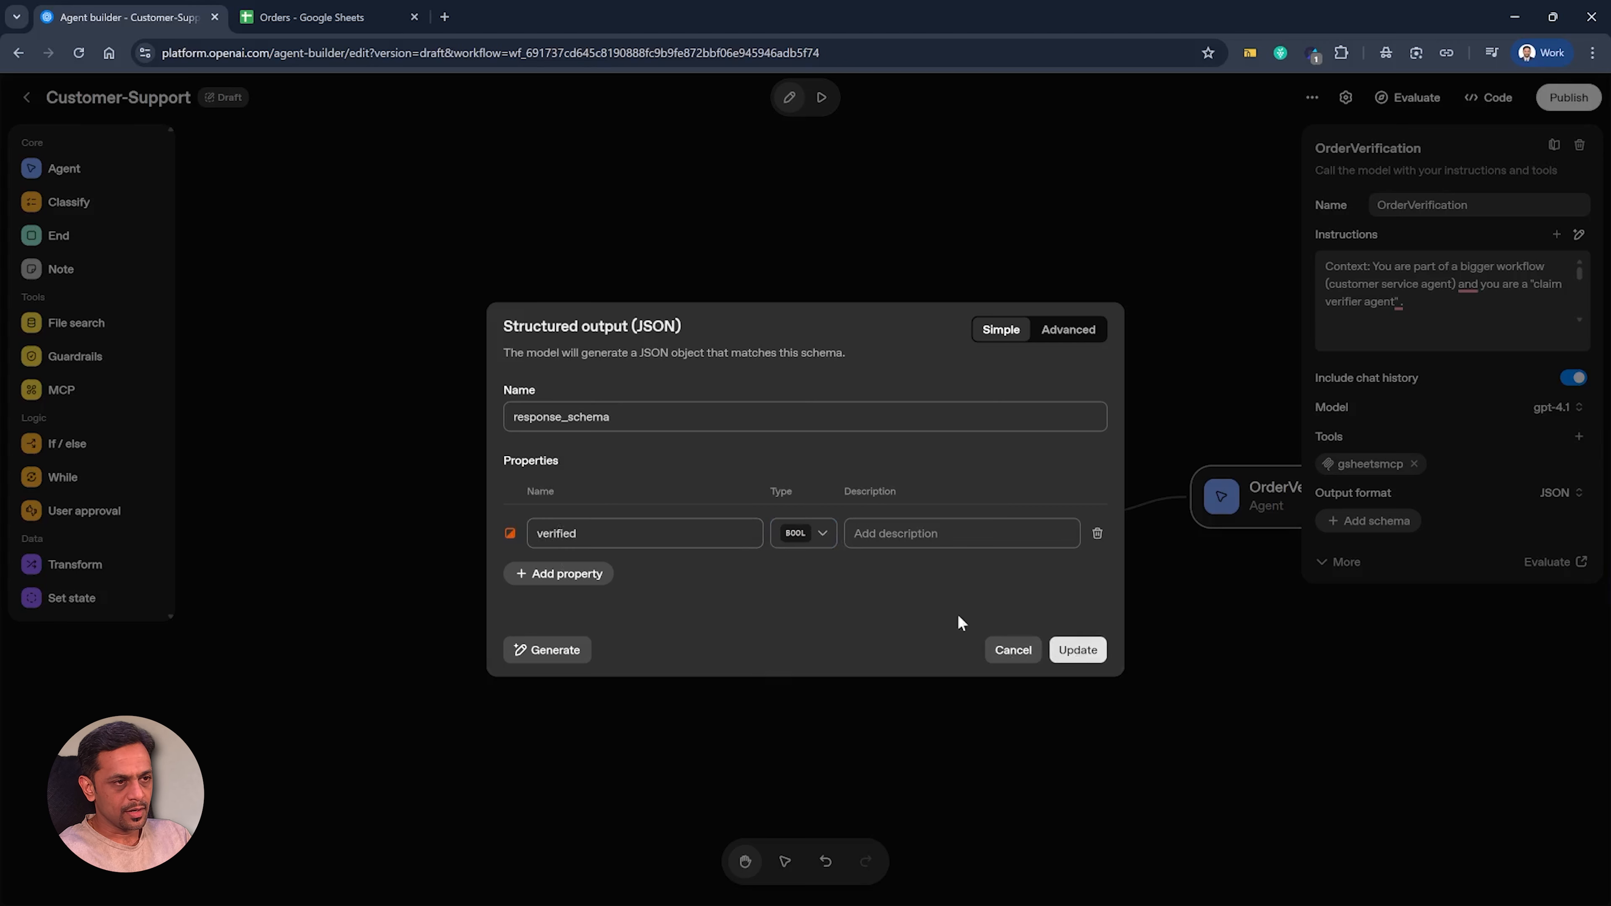
pyautogui.click(1075, 651)
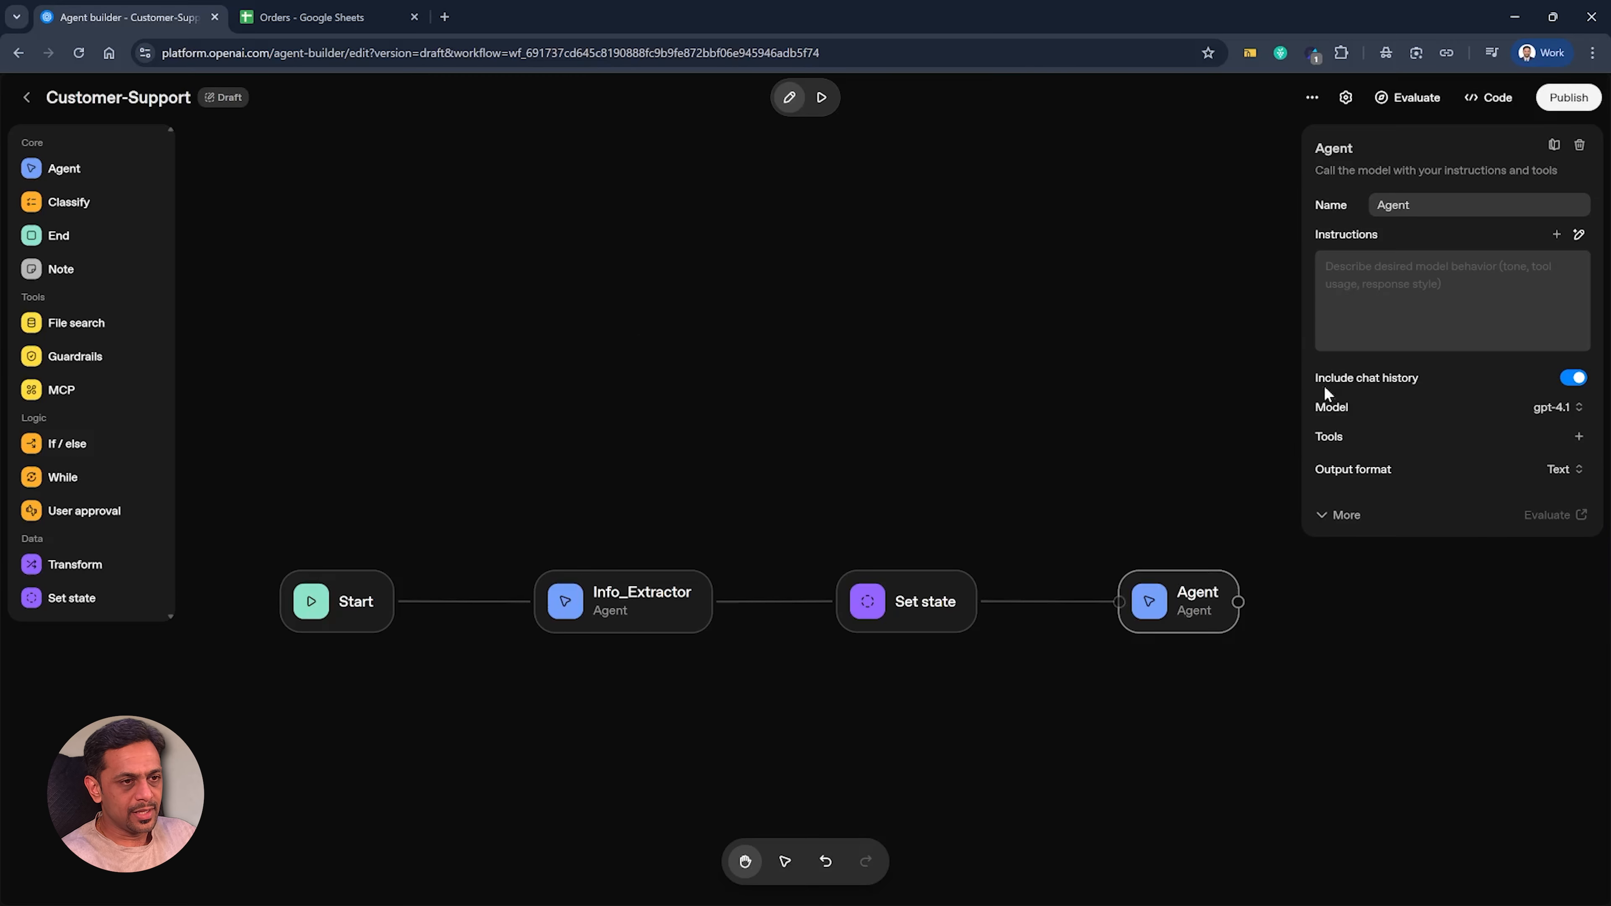
# Step: Write the new Agent's instructions to use the connected MCP to check if order details are in the Sheet, sending it the required information for fetching them
pyautogui.click(1336, 337)
pyautogui.write('Use the connected M')
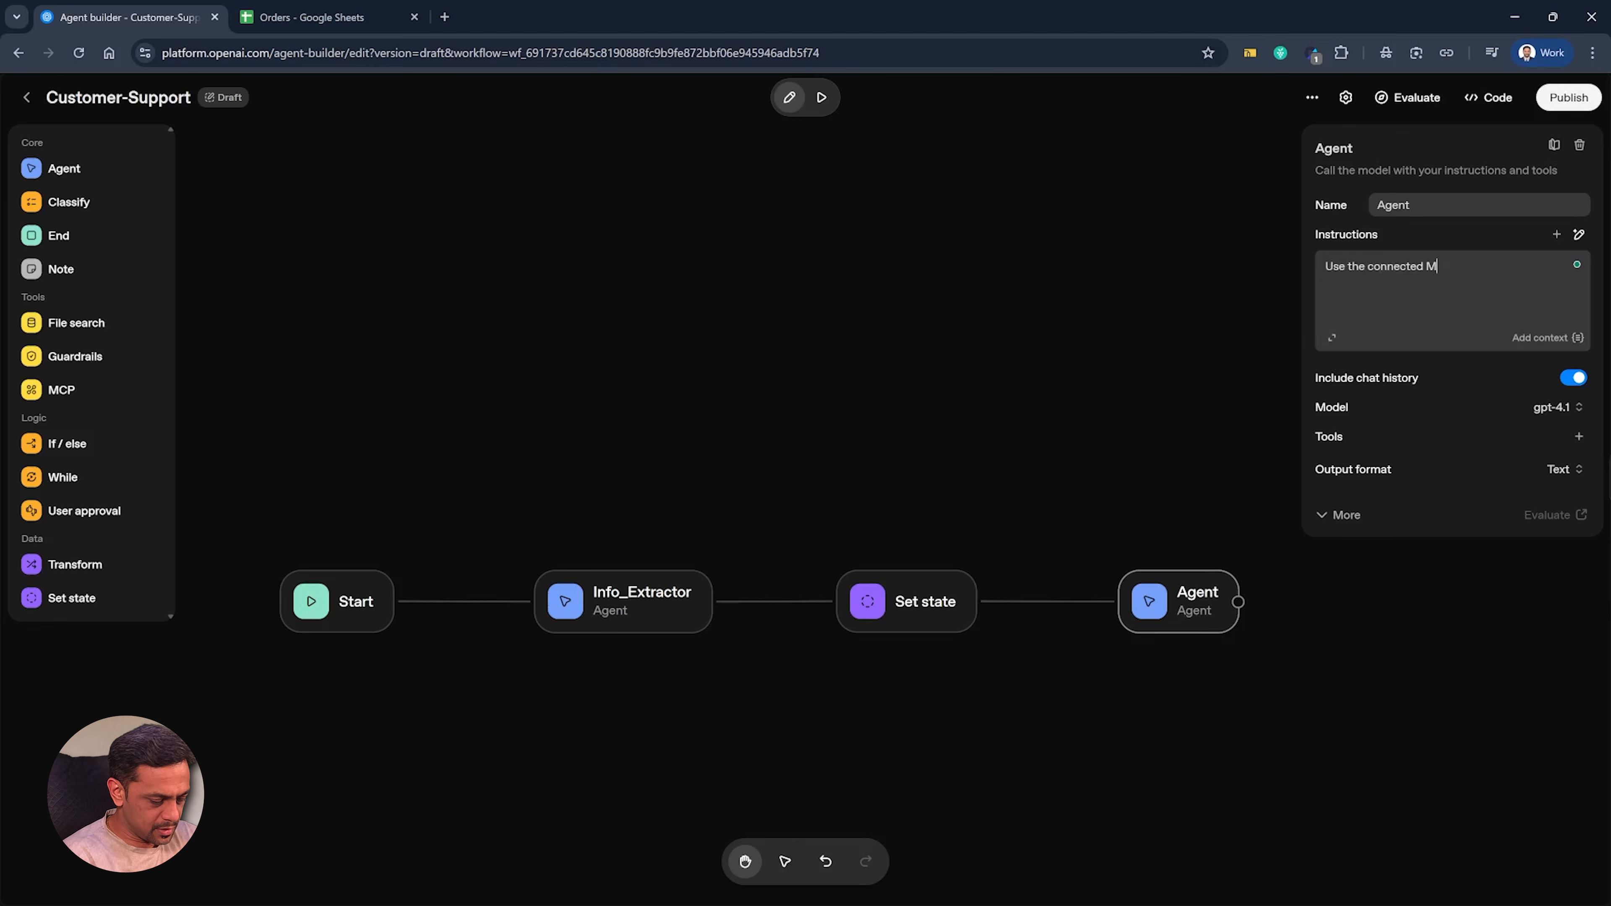
pyautogui.write('CP and check')
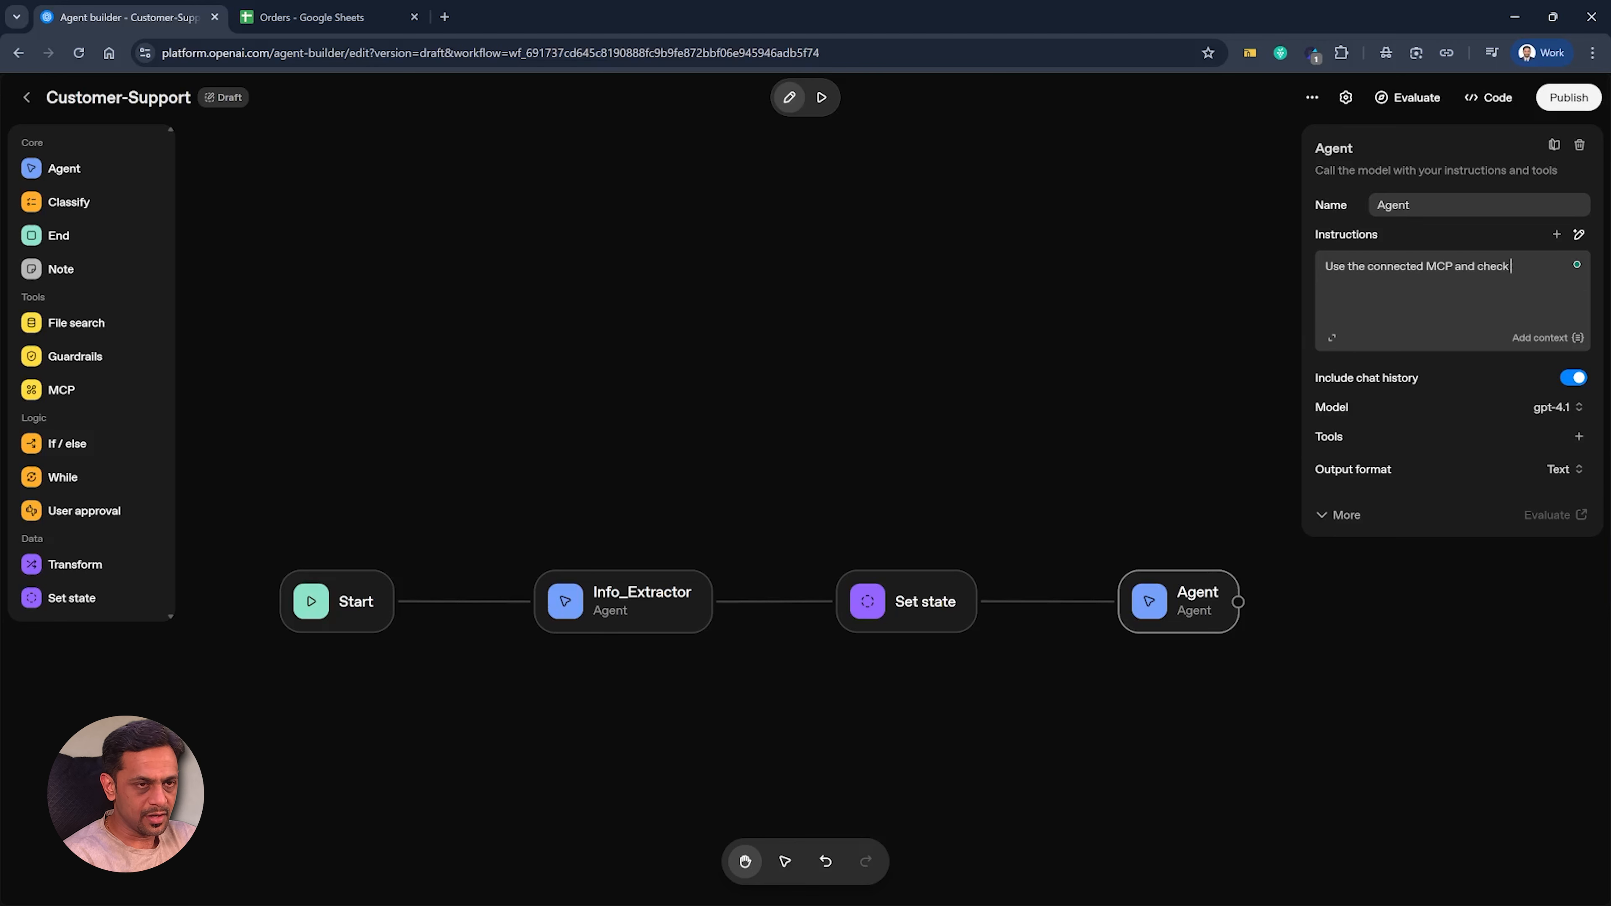
pyautogui.write(' if the order details is available in the Sheet or not. Send the')
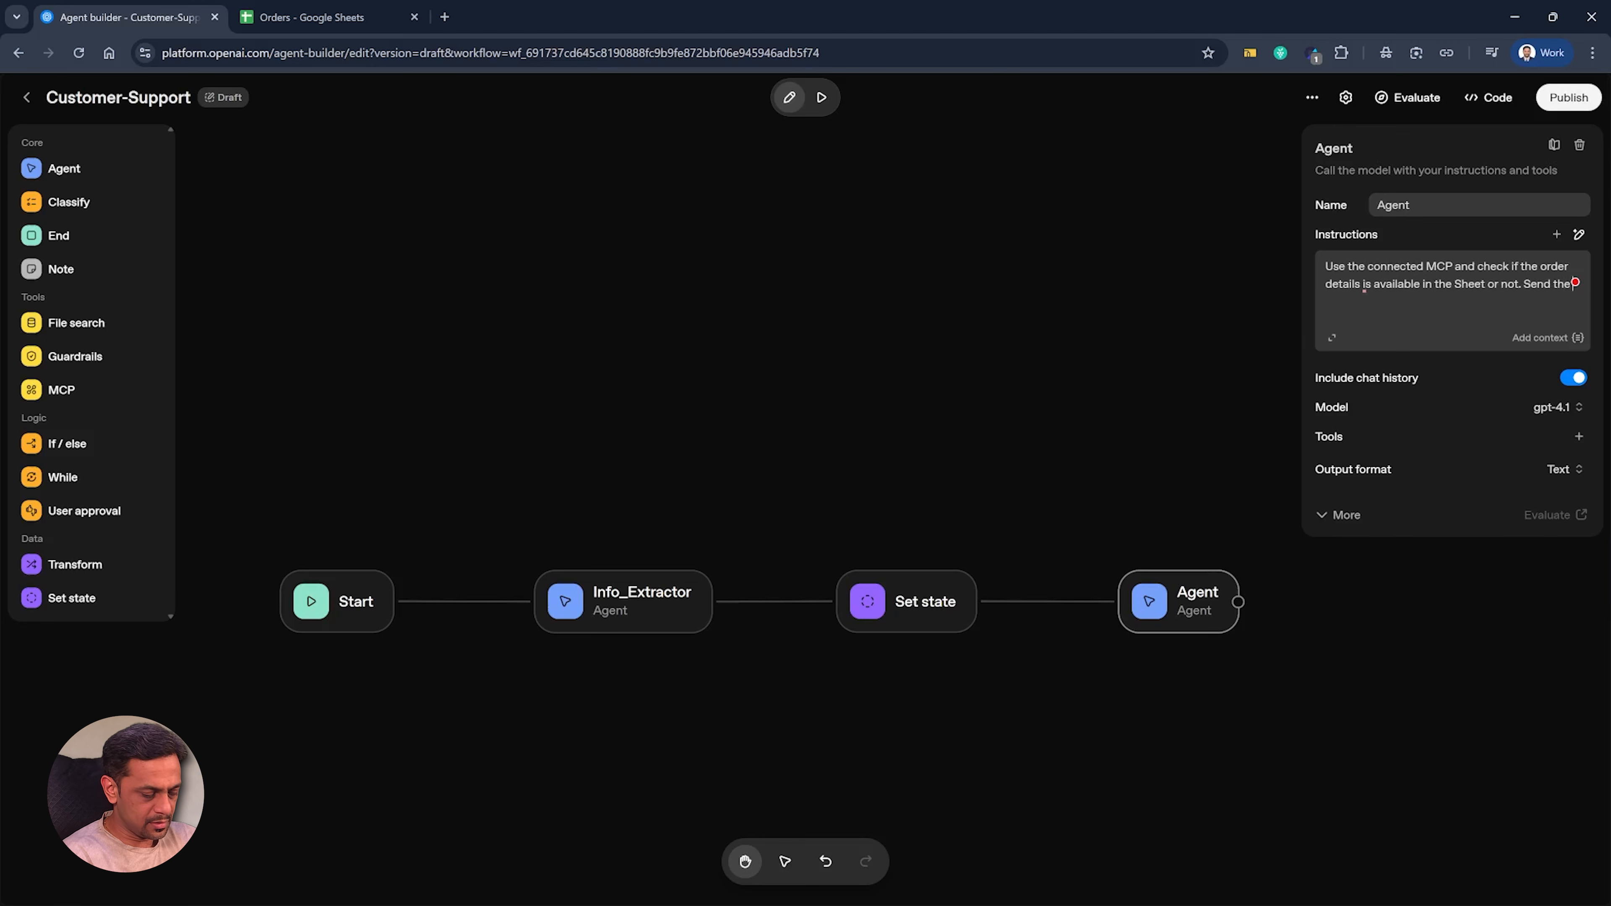
pyautogui.write(' required information to MCP for fetching')
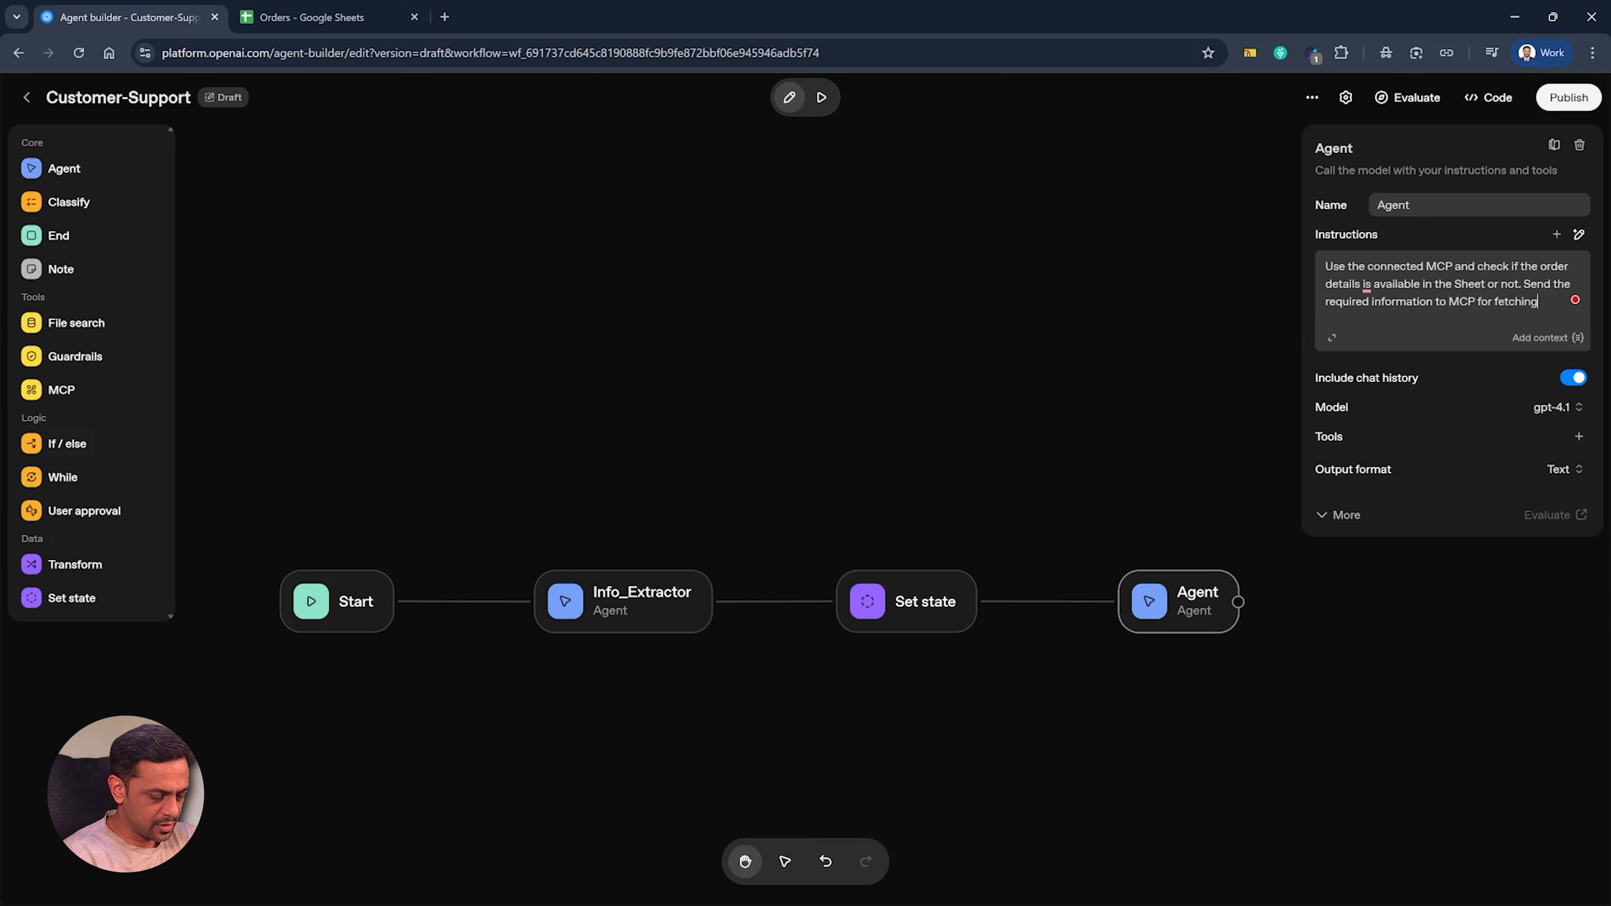
pyautogui.write(' the order detail')
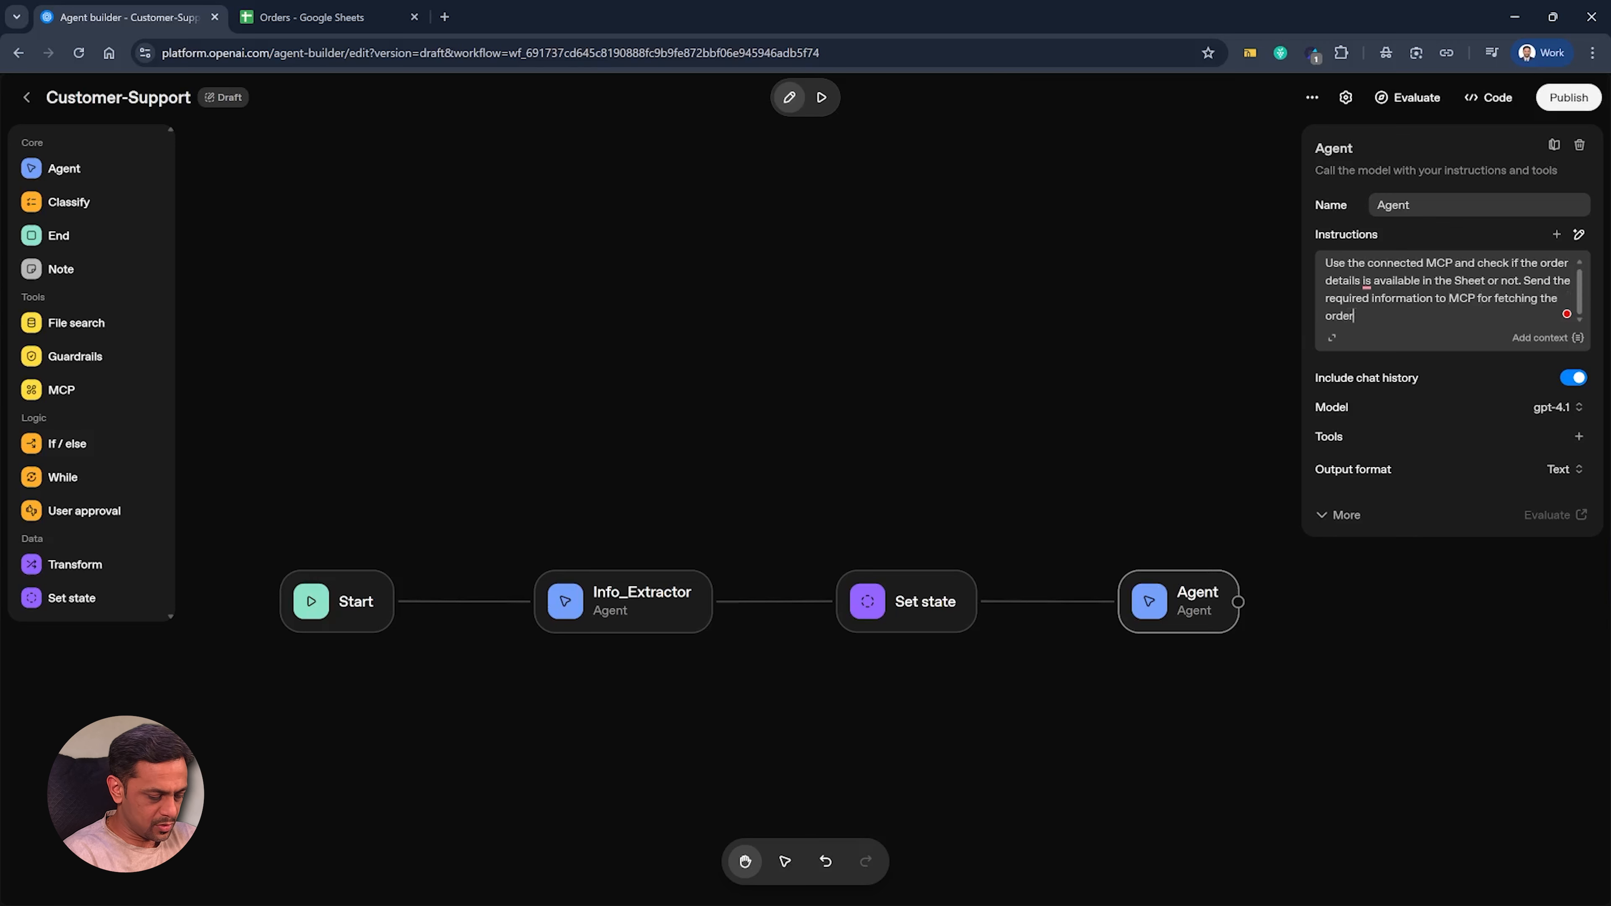
pyautogui.write('s.')
# Step: Add a second paragraph to the instructions, "The information helpful for MCP are:", listing Restaurant name and Item on separate lines
pyautogui.press('Return')
pyautogui.press('Return')
pyautogui.write('The ')
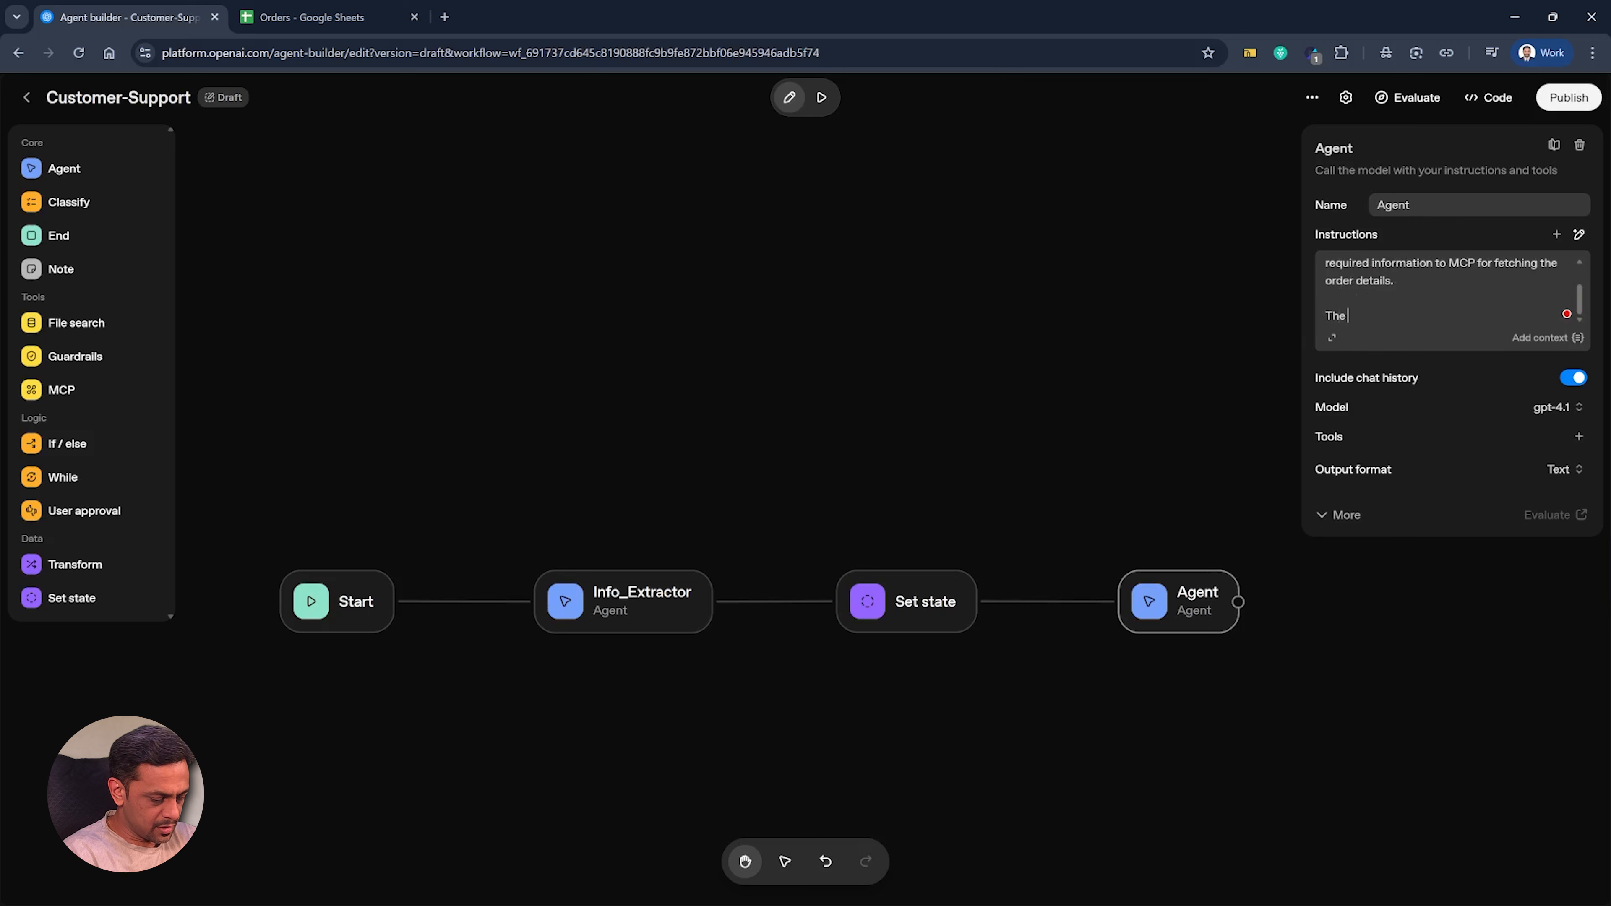
pyautogui.write('information helpful for MCP are:')
pyautogui.press('Return')
pyautogui.write('Restaurant')
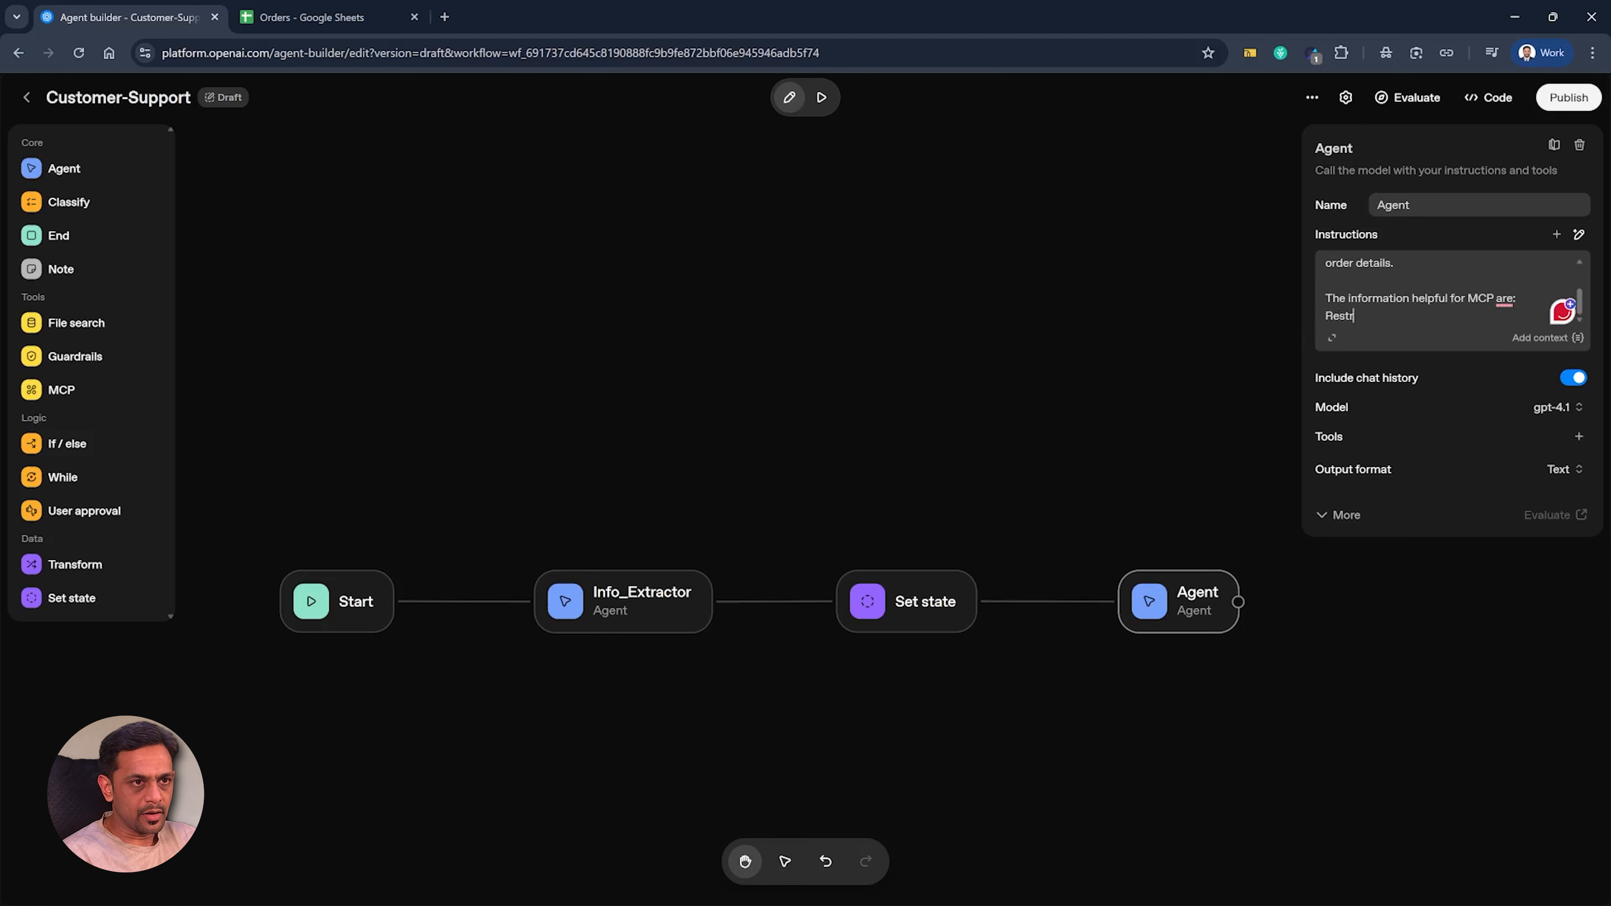
pyautogui.write(' name')
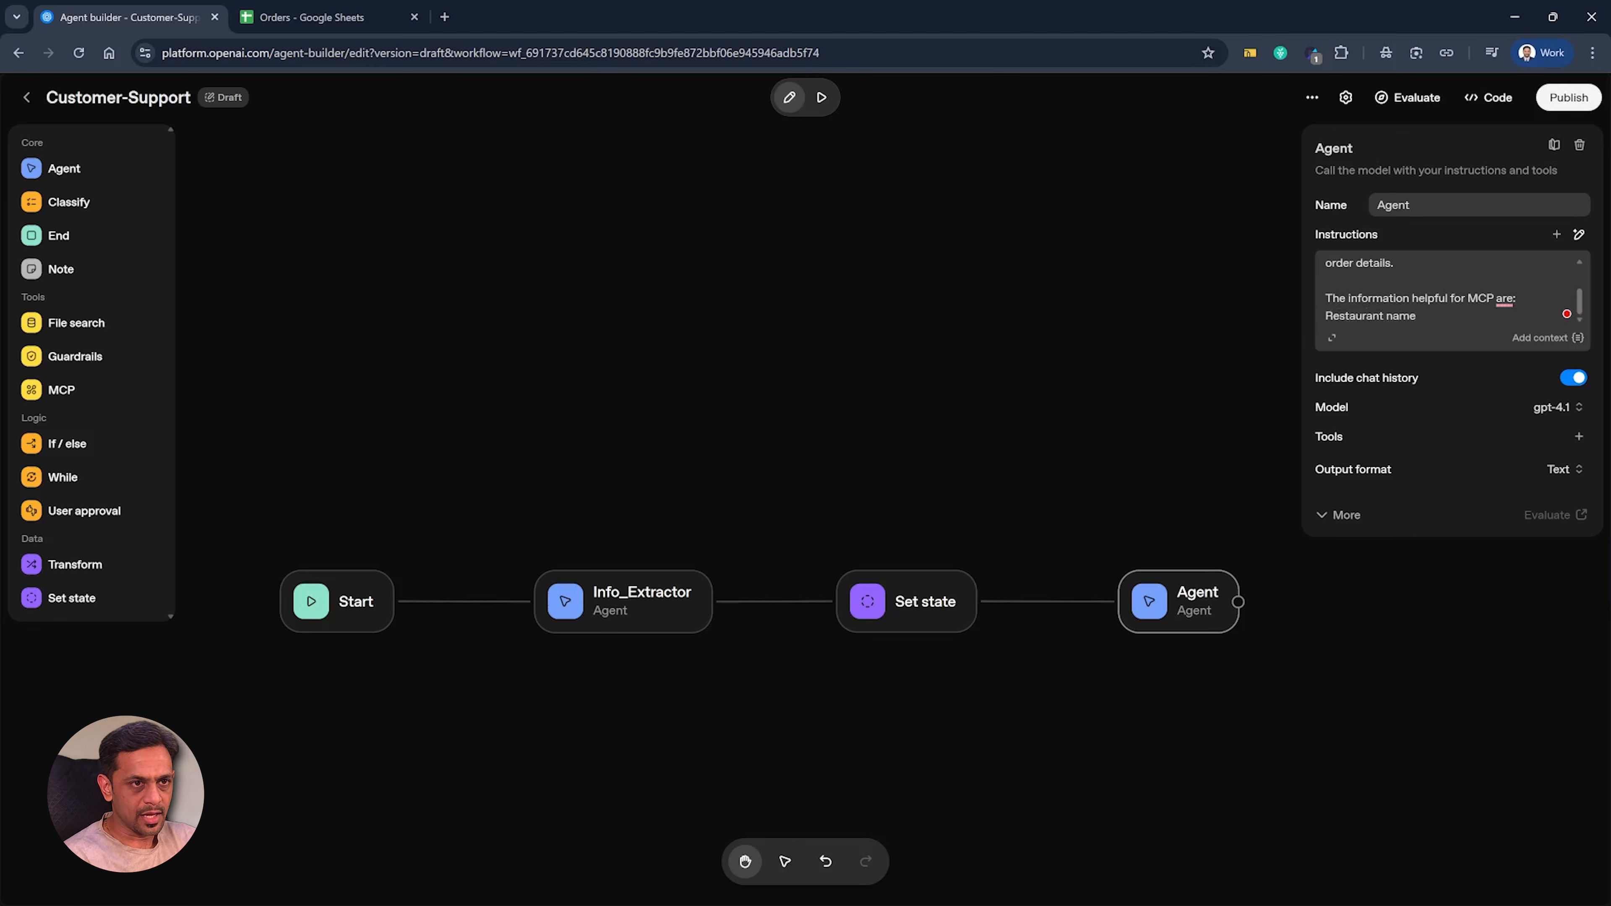
pyautogui.press('Return')
pyautogui.write('Item')
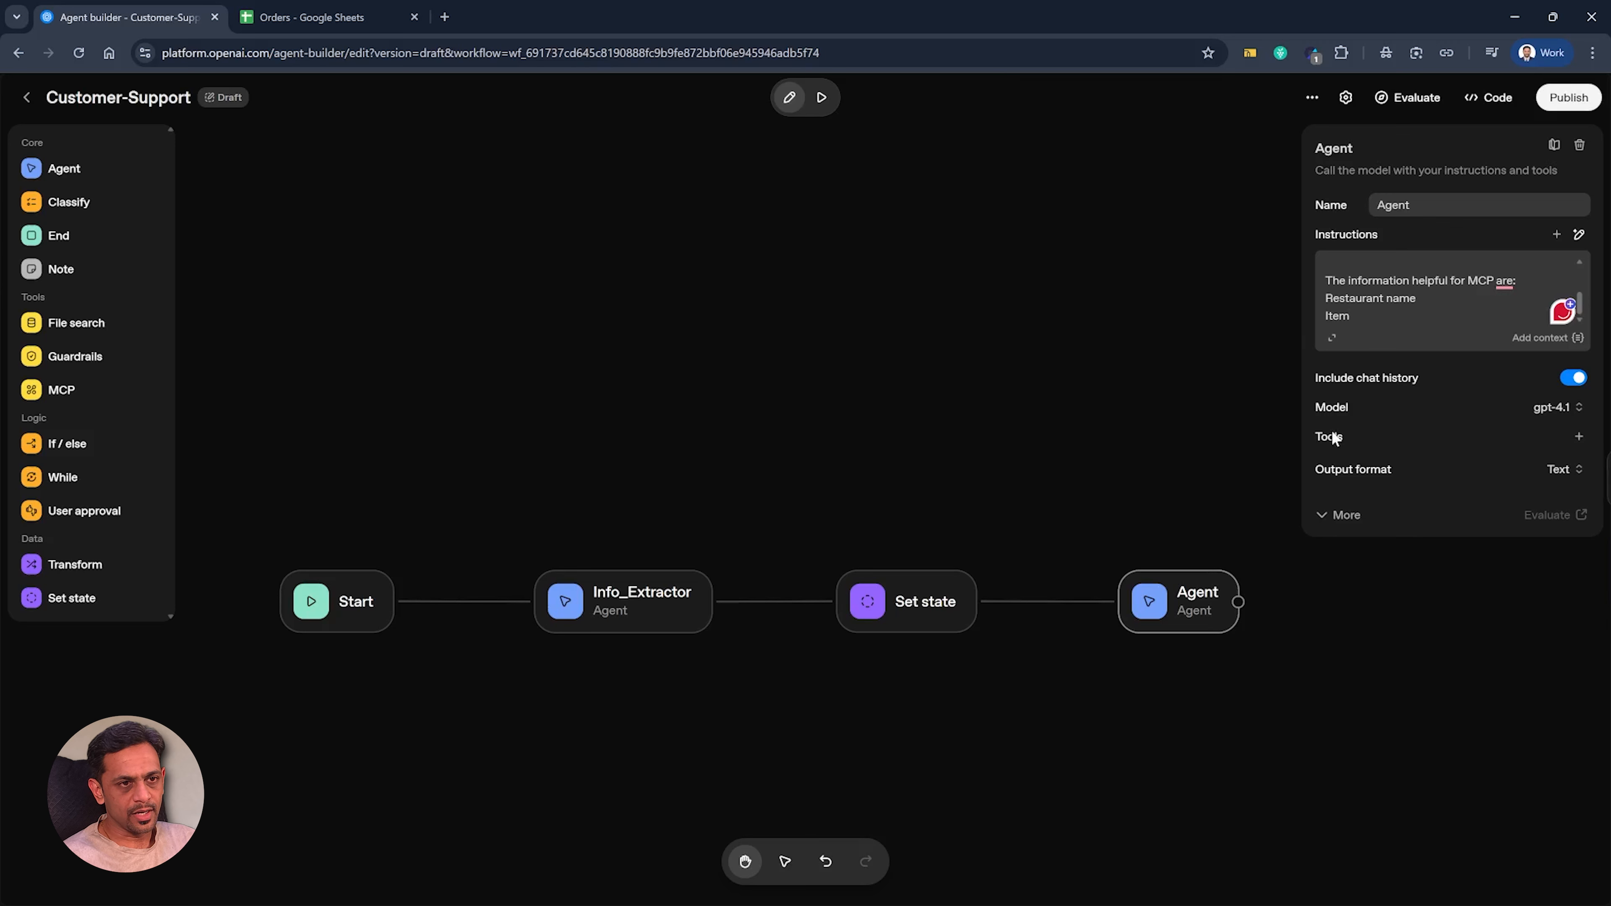
# Step: Start a custom MCP server connection for the Agent and paste in the Production URL copied from n8n's MCP Server Trigger
pyautogui.click(1578, 438)
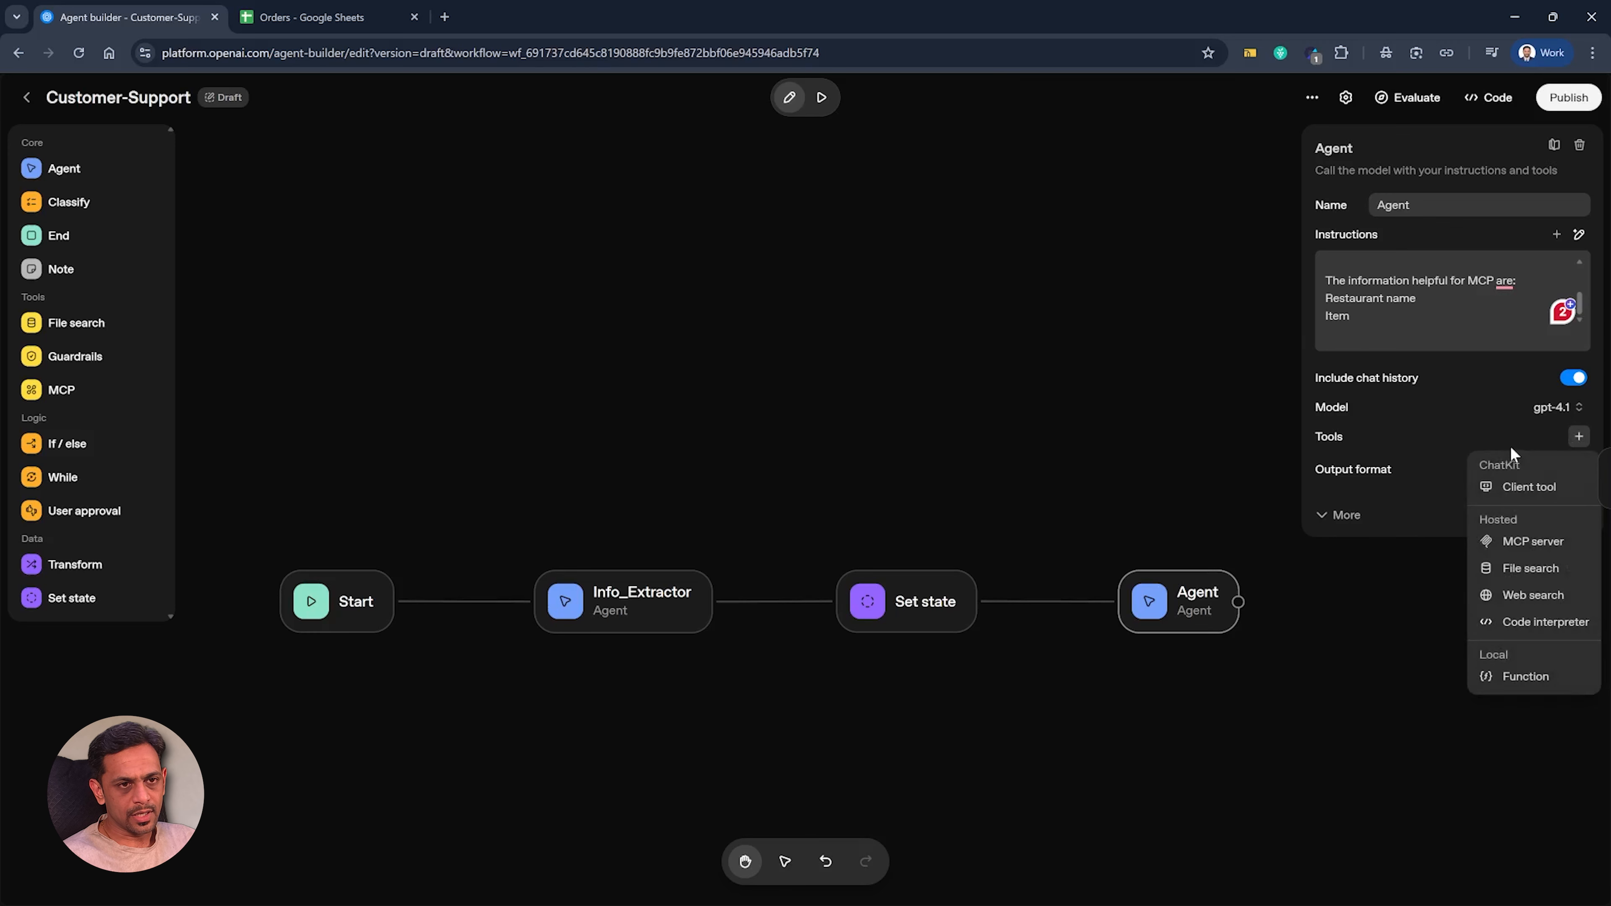
pyautogui.click(1518, 544)
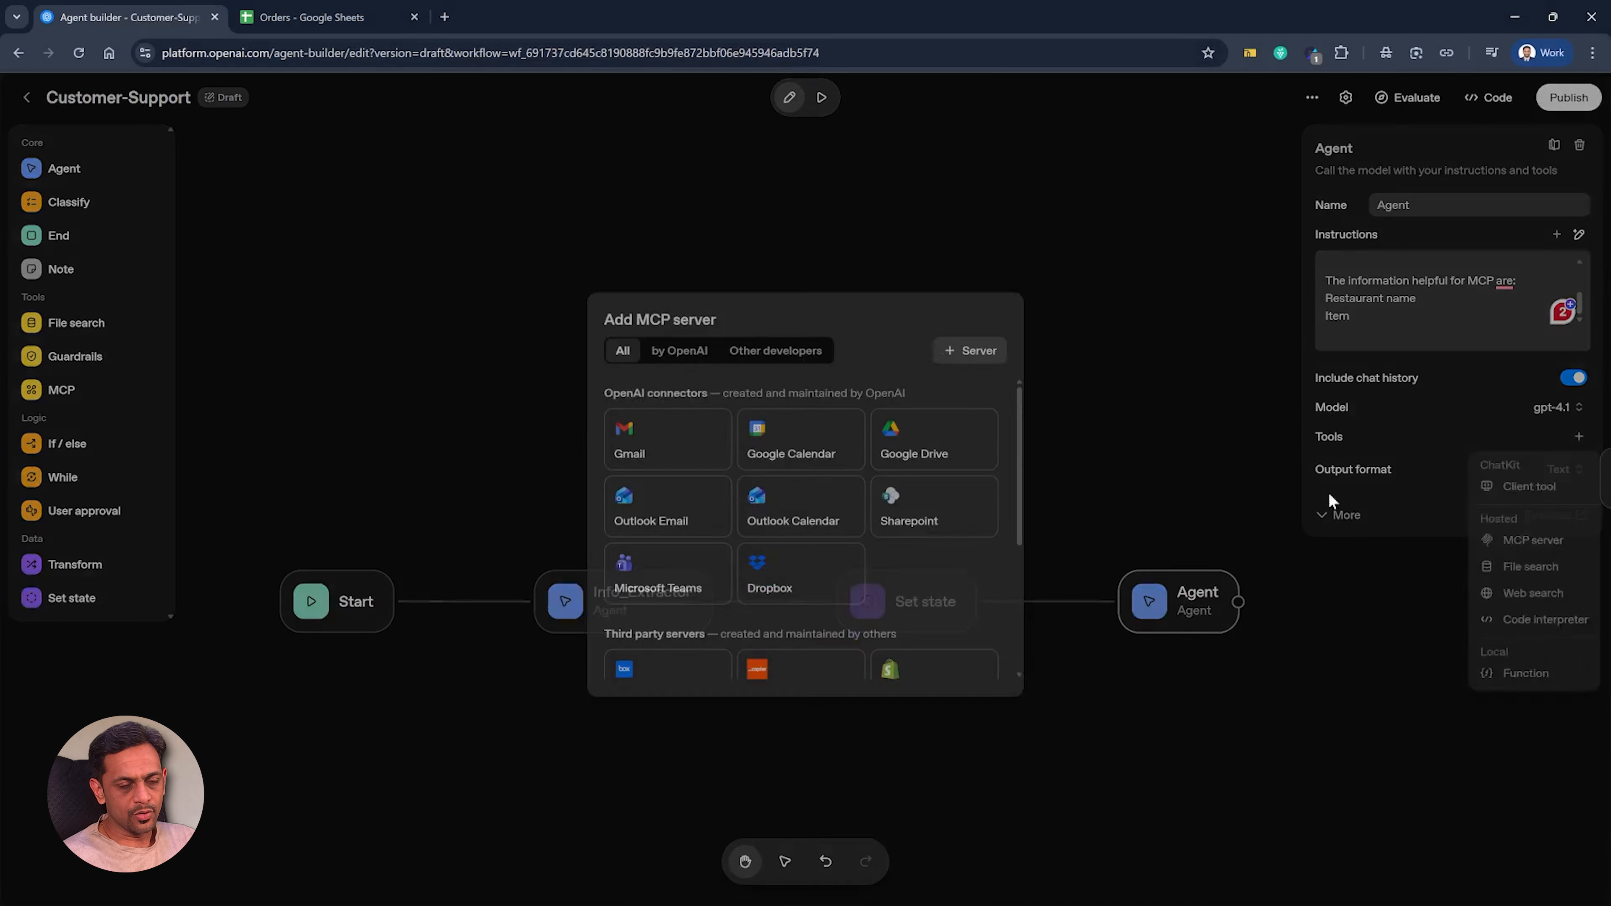
pyautogui.click(957, 353)
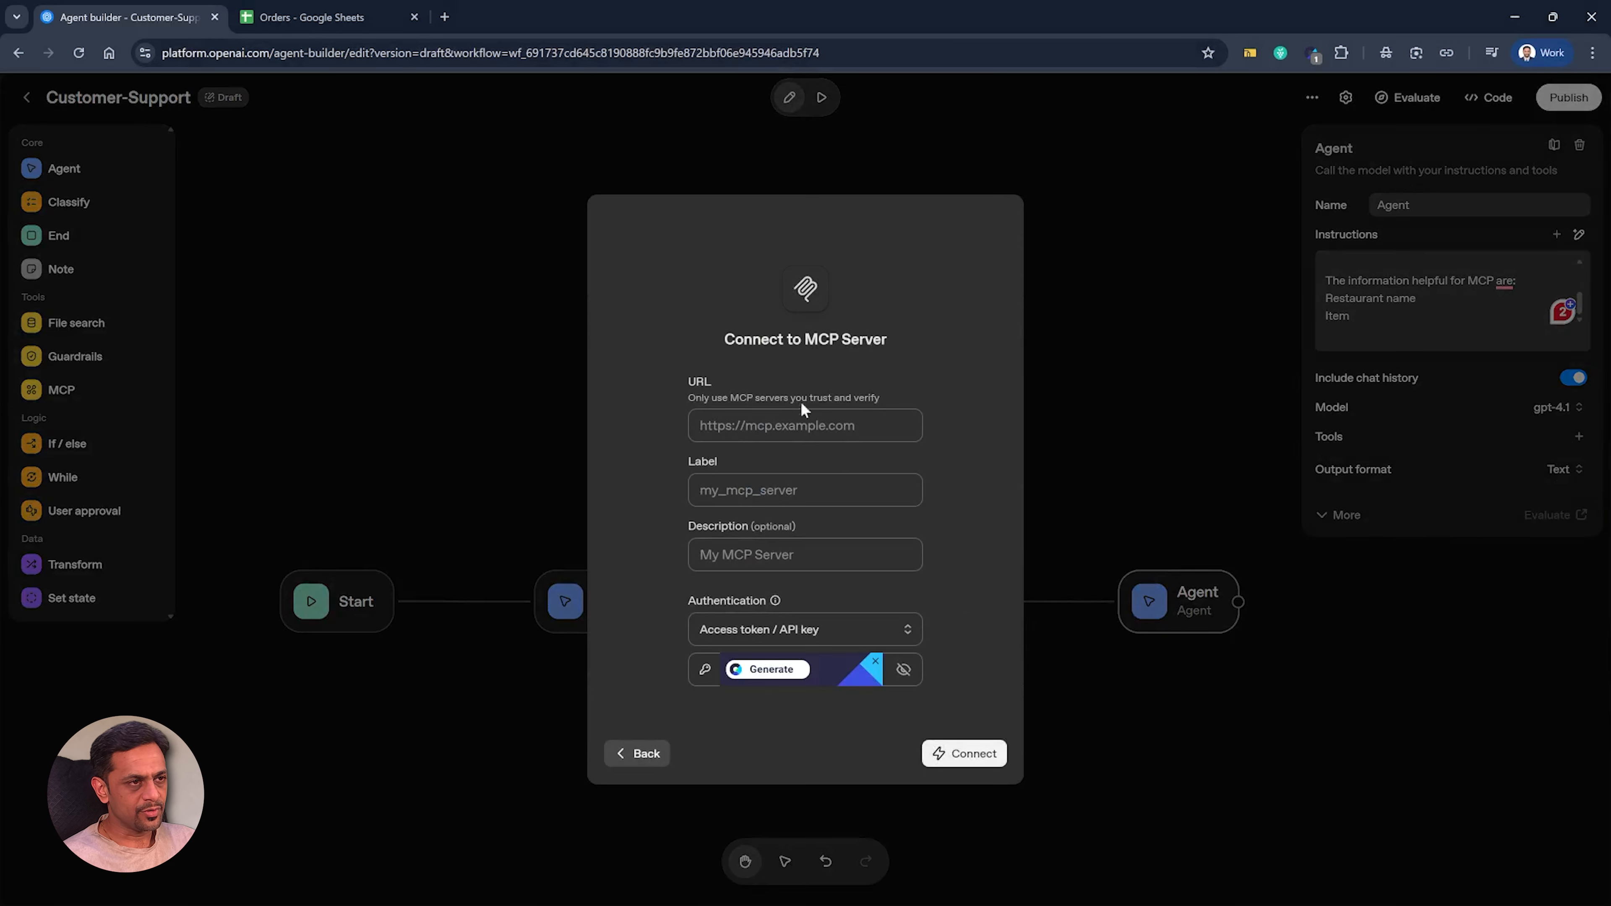
pyautogui.click(805, 426)
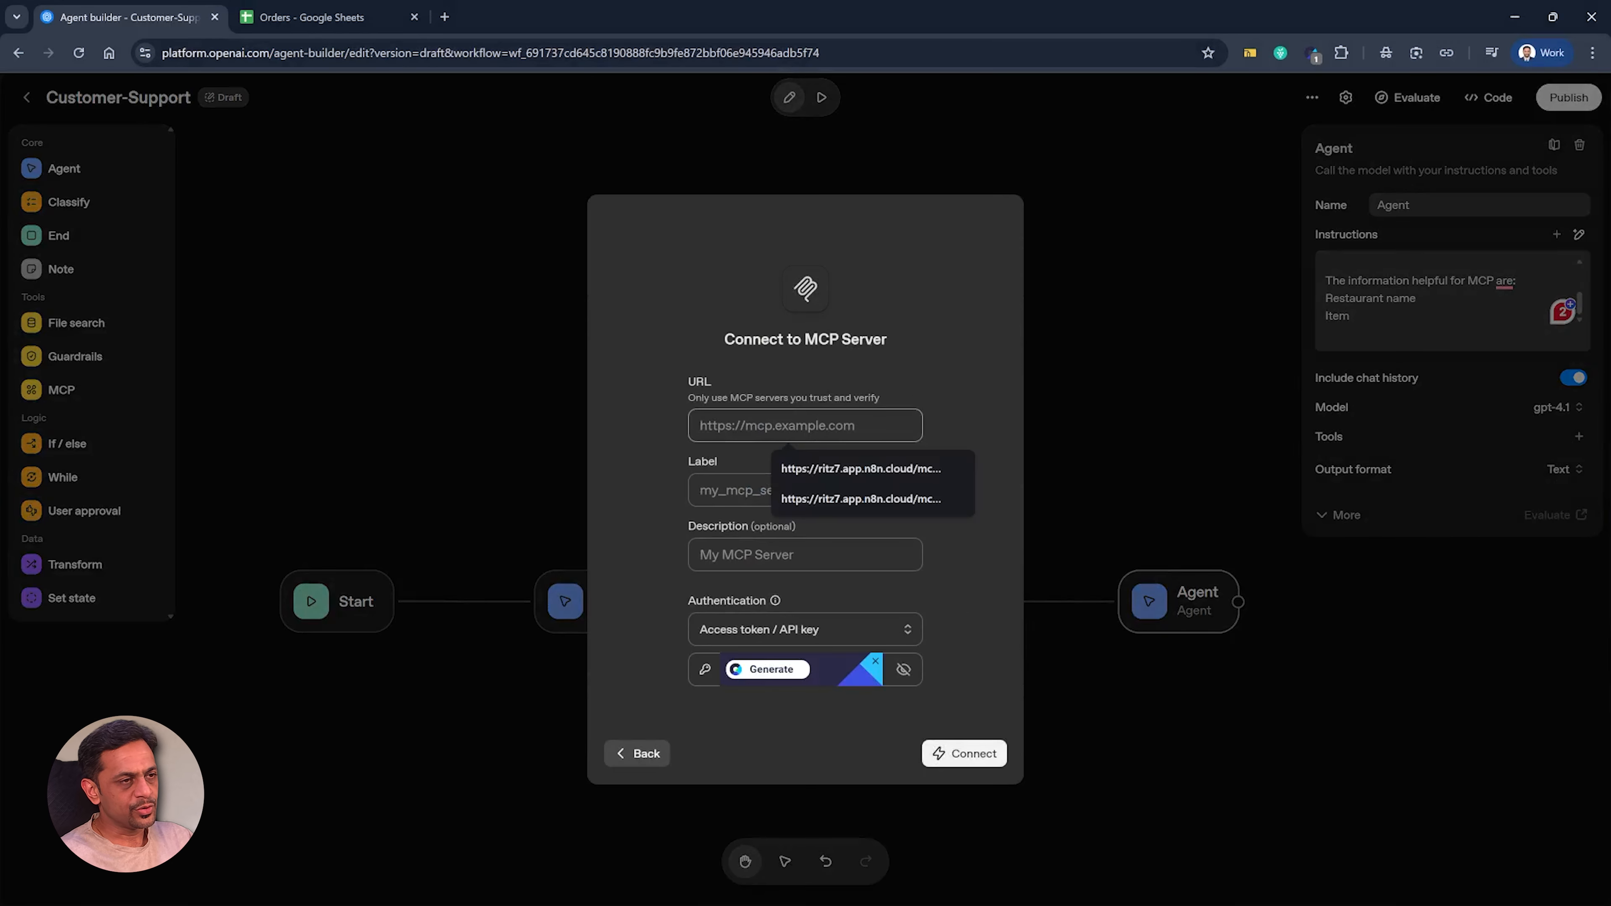
pyautogui.hotkey('alt', 'Tab')
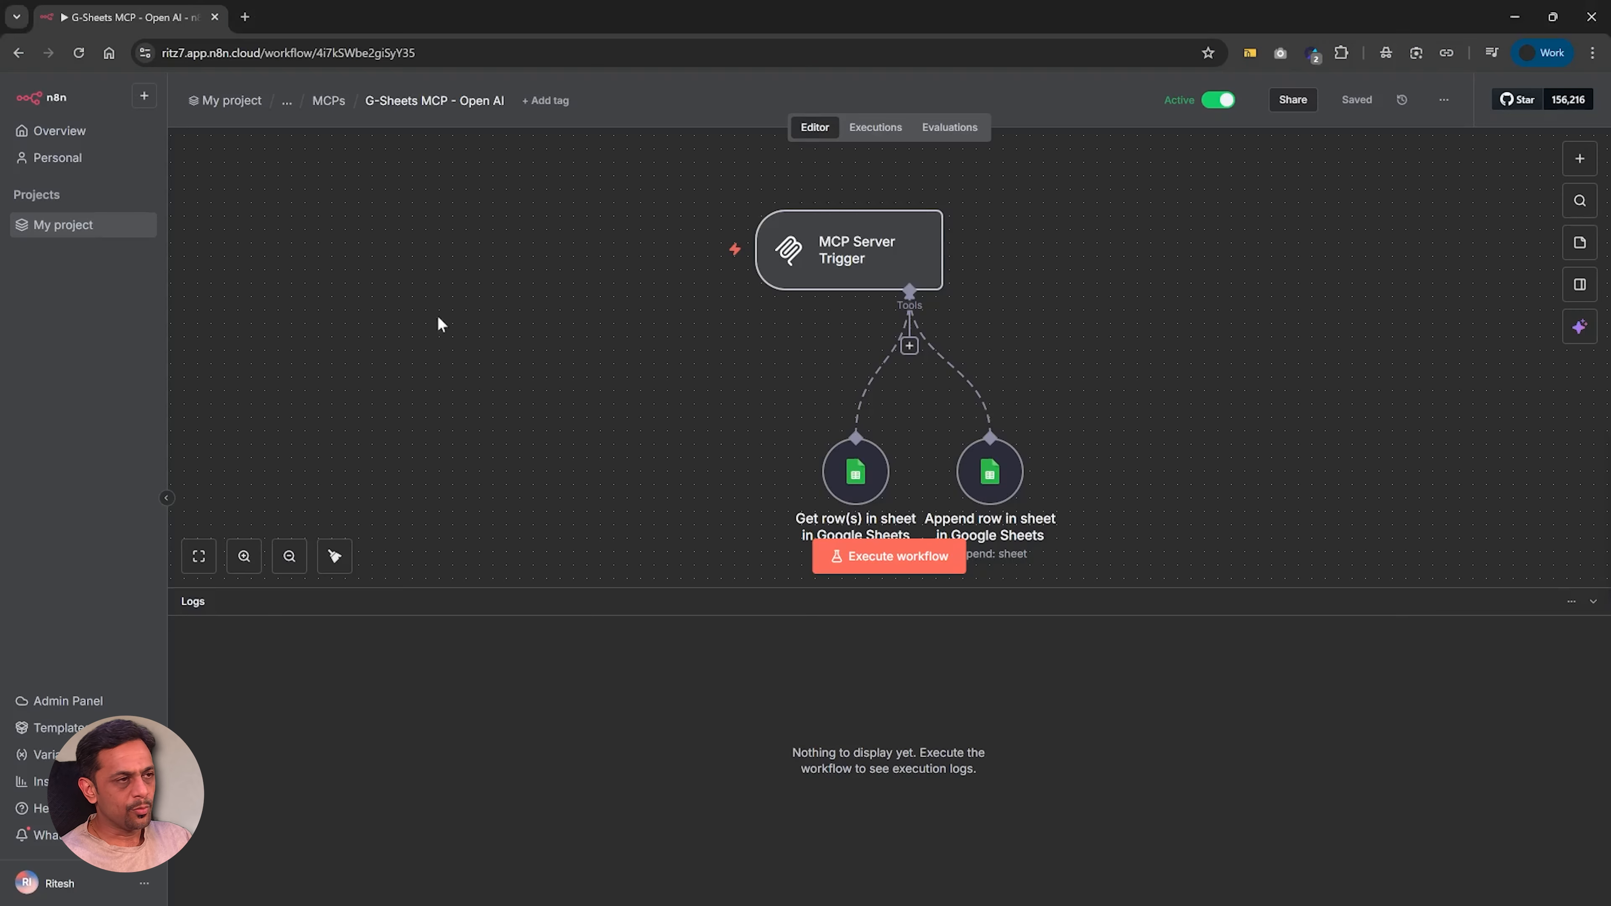
pyautogui.click(831, 267)
pyautogui.doubleClick(831, 268)
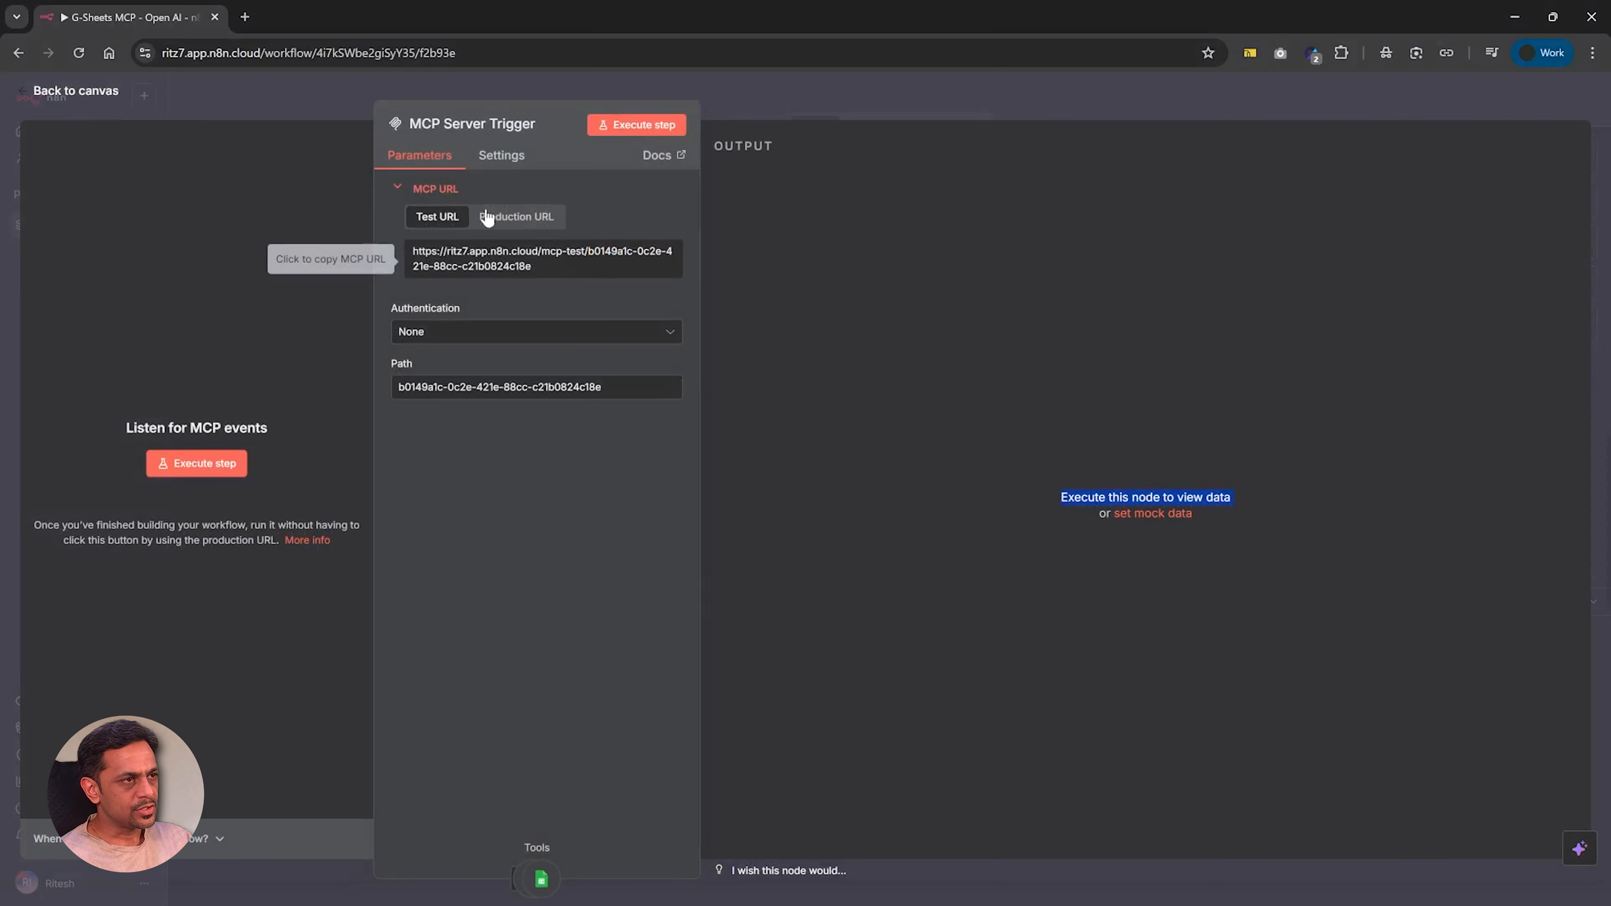
pyautogui.click(501, 219)
pyautogui.click(498, 261)
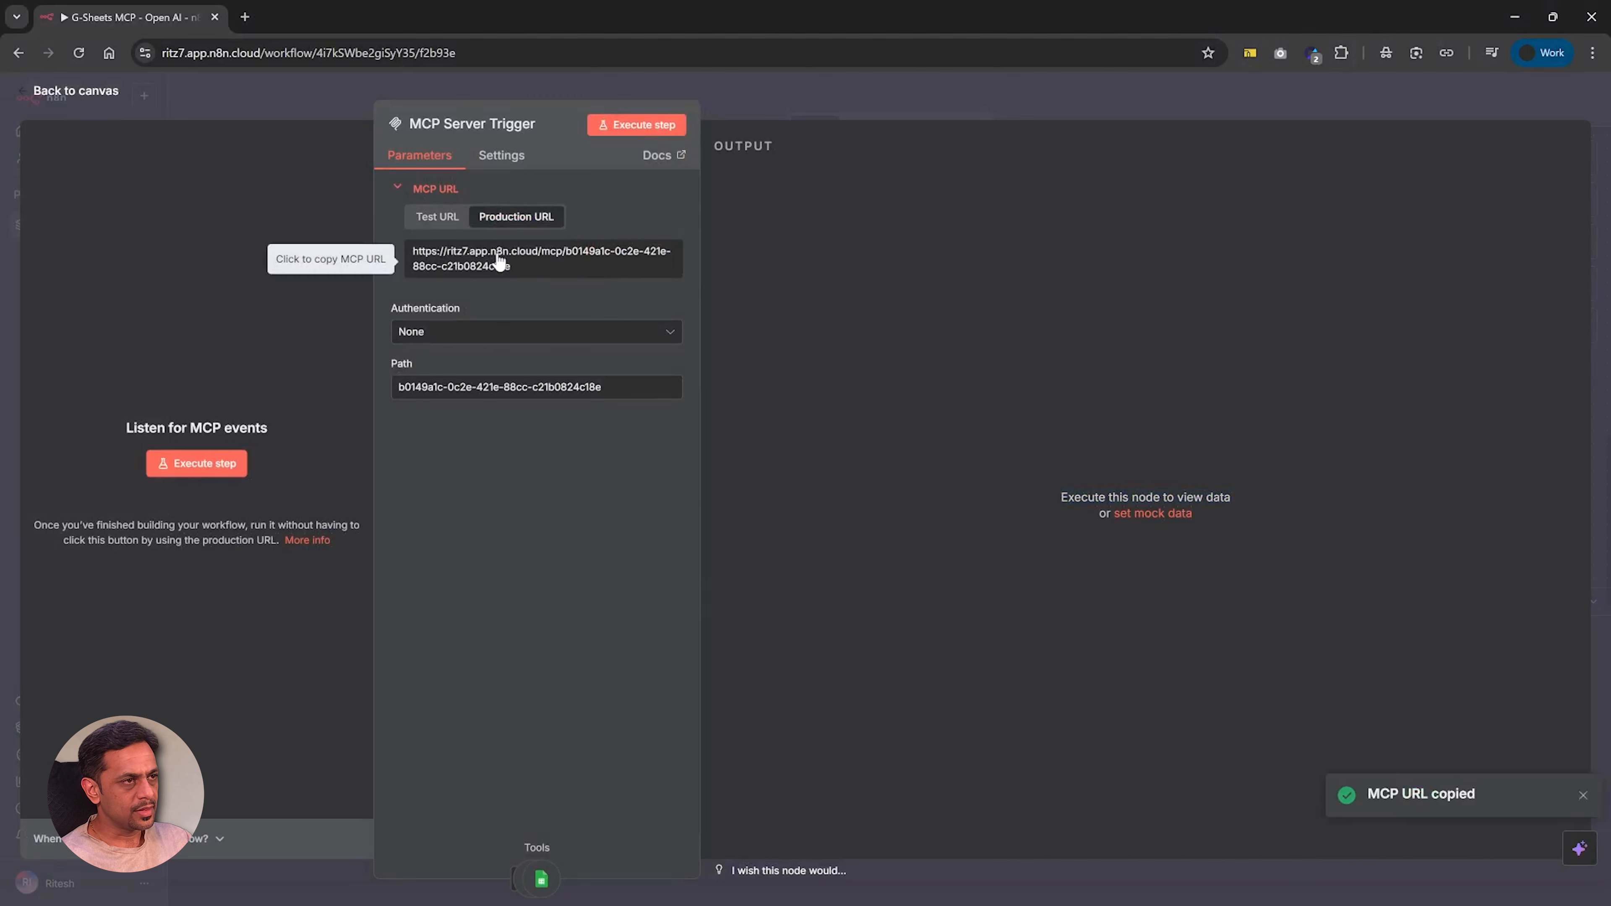
pyautogui.click(830, 94)
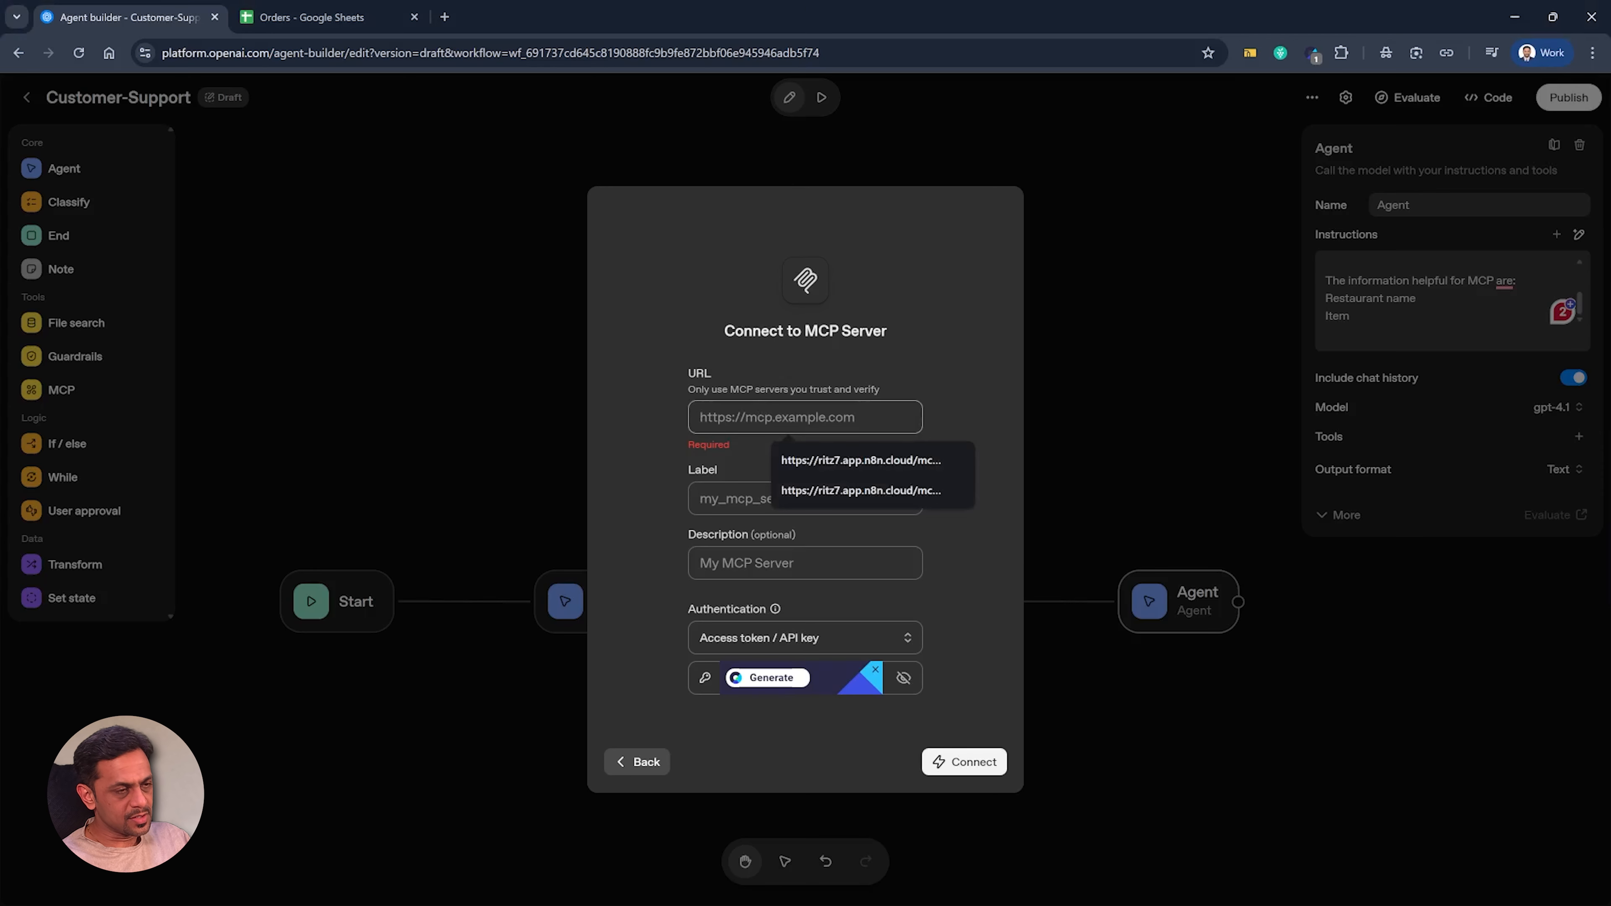
pyautogui.hotkey('ctrl', 'v')
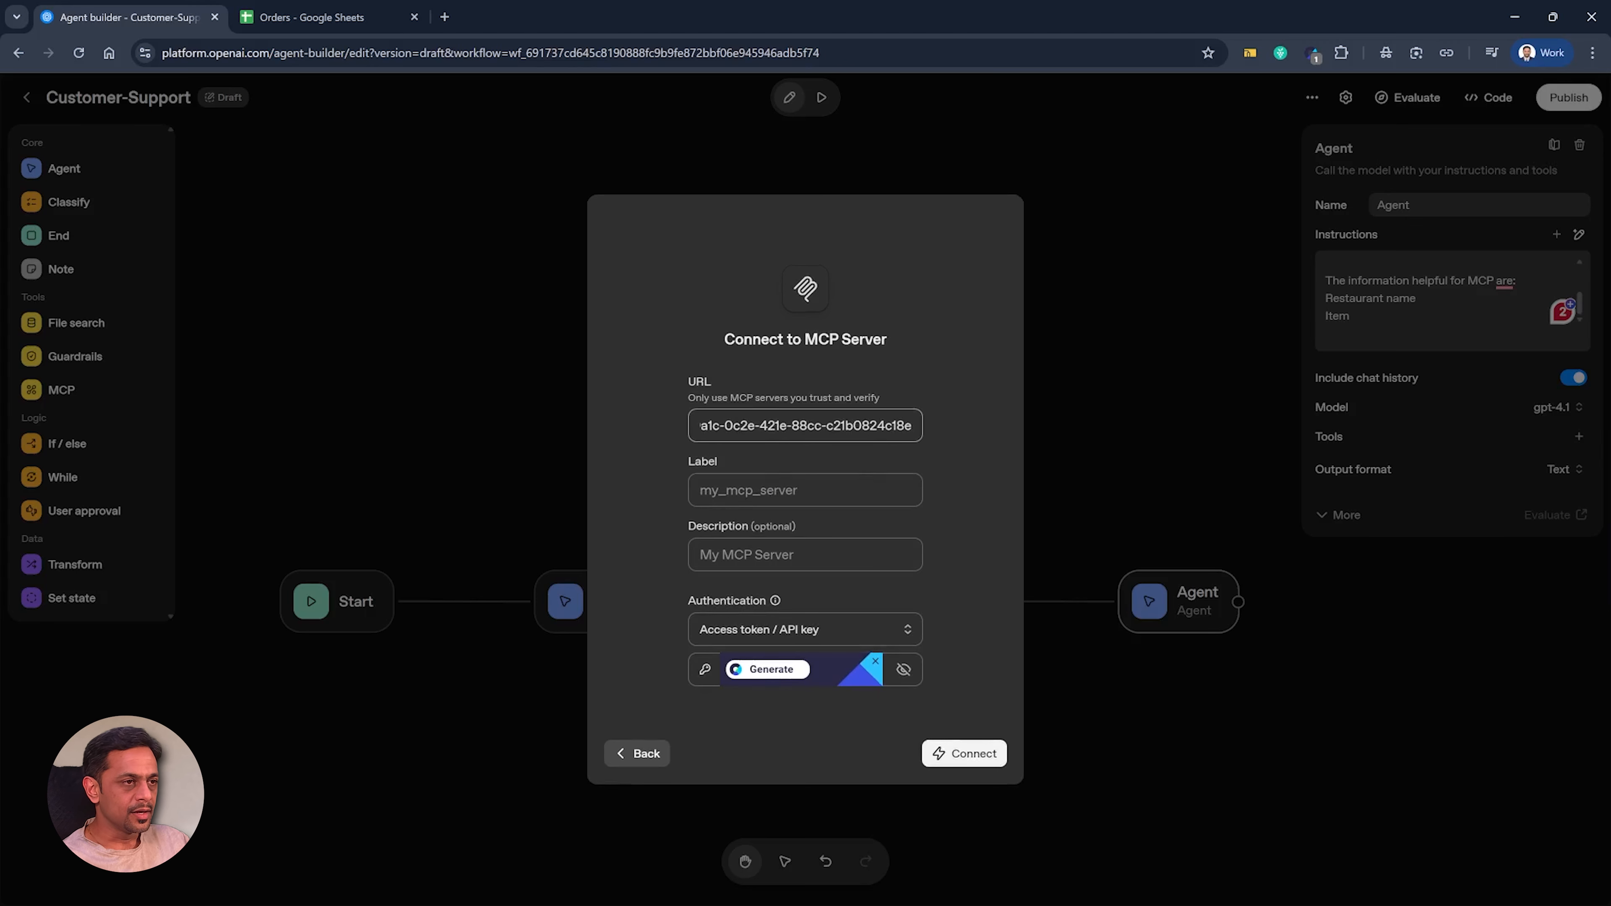
# Step: Label the MCP server gsheetsmcp, set its authentication to None, and connect to it
pyautogui.click(793, 490)
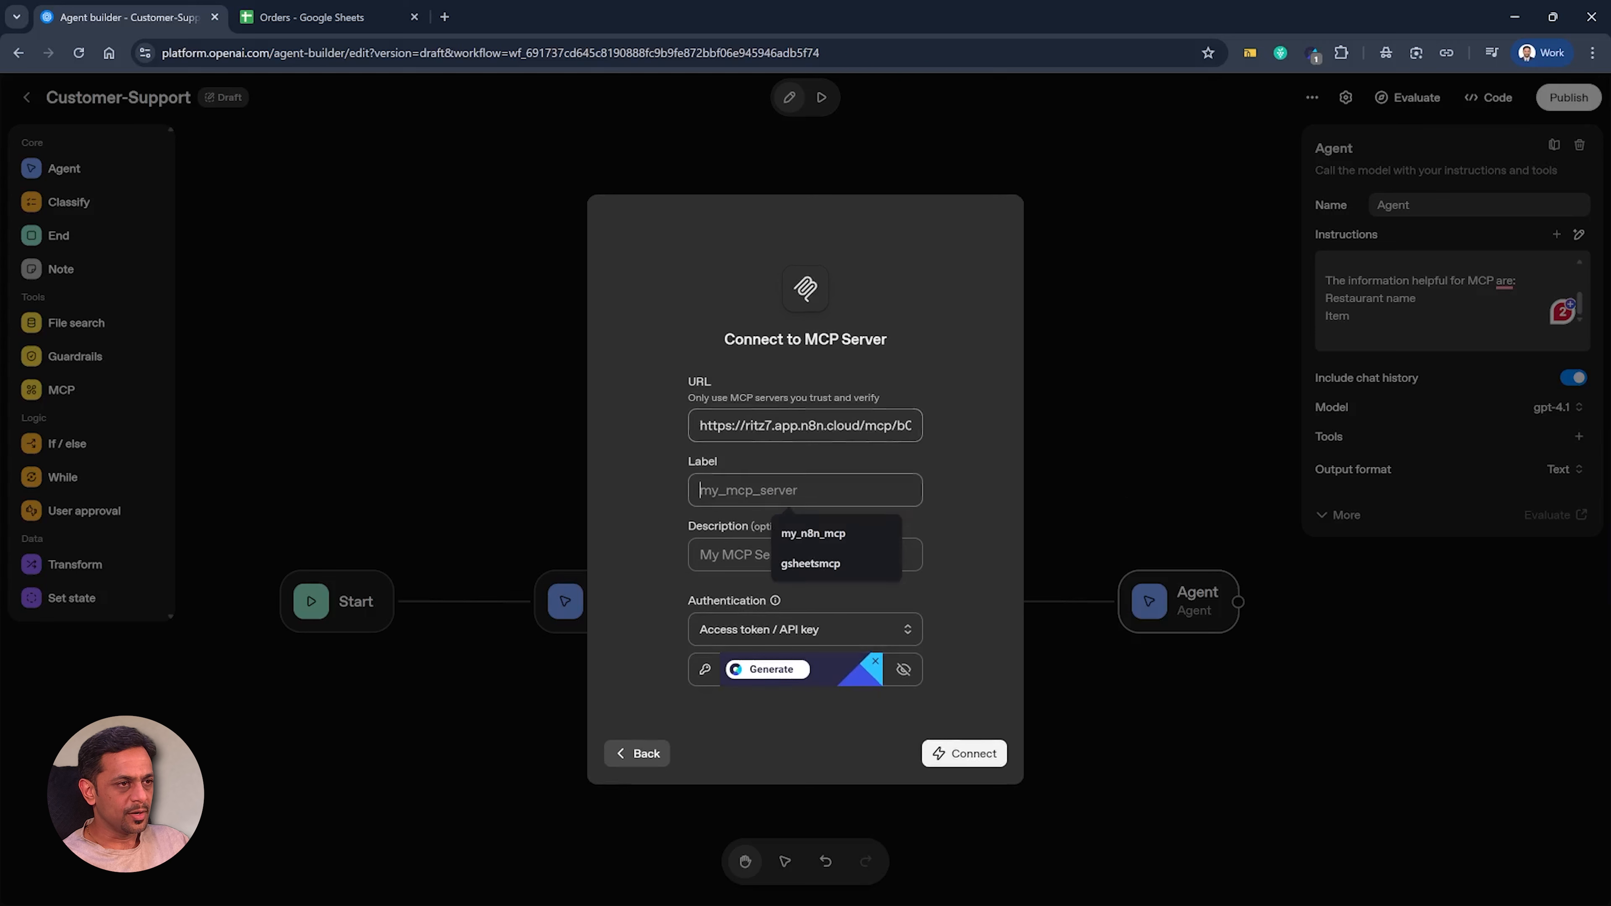
pyautogui.click(790, 563)
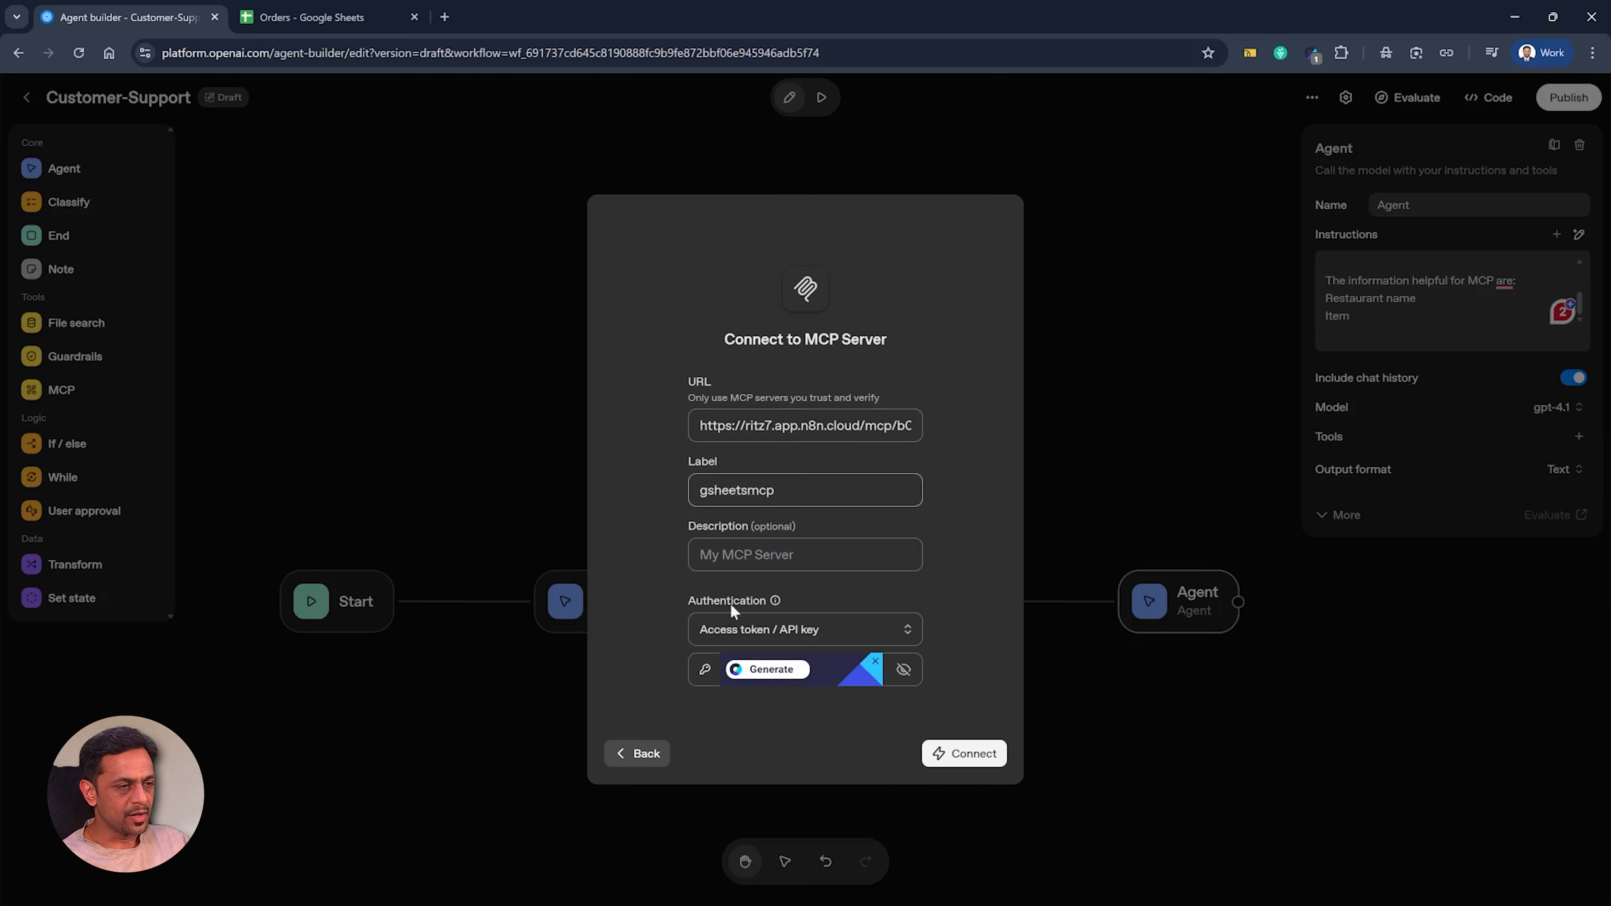
pyautogui.click(719, 635)
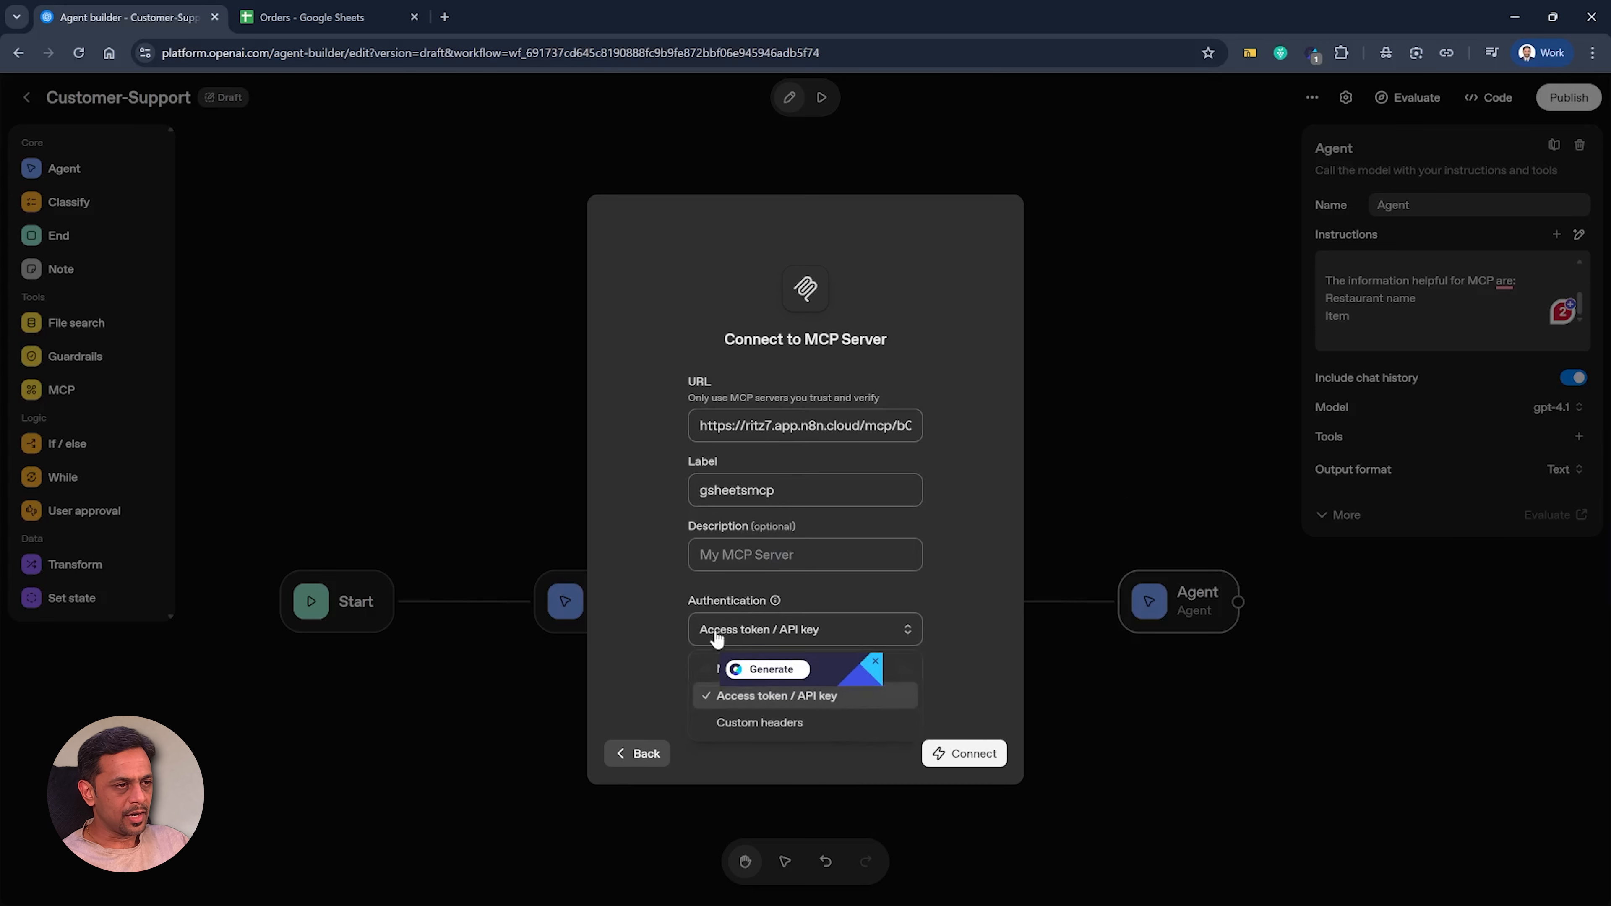
pyautogui.click(702, 670)
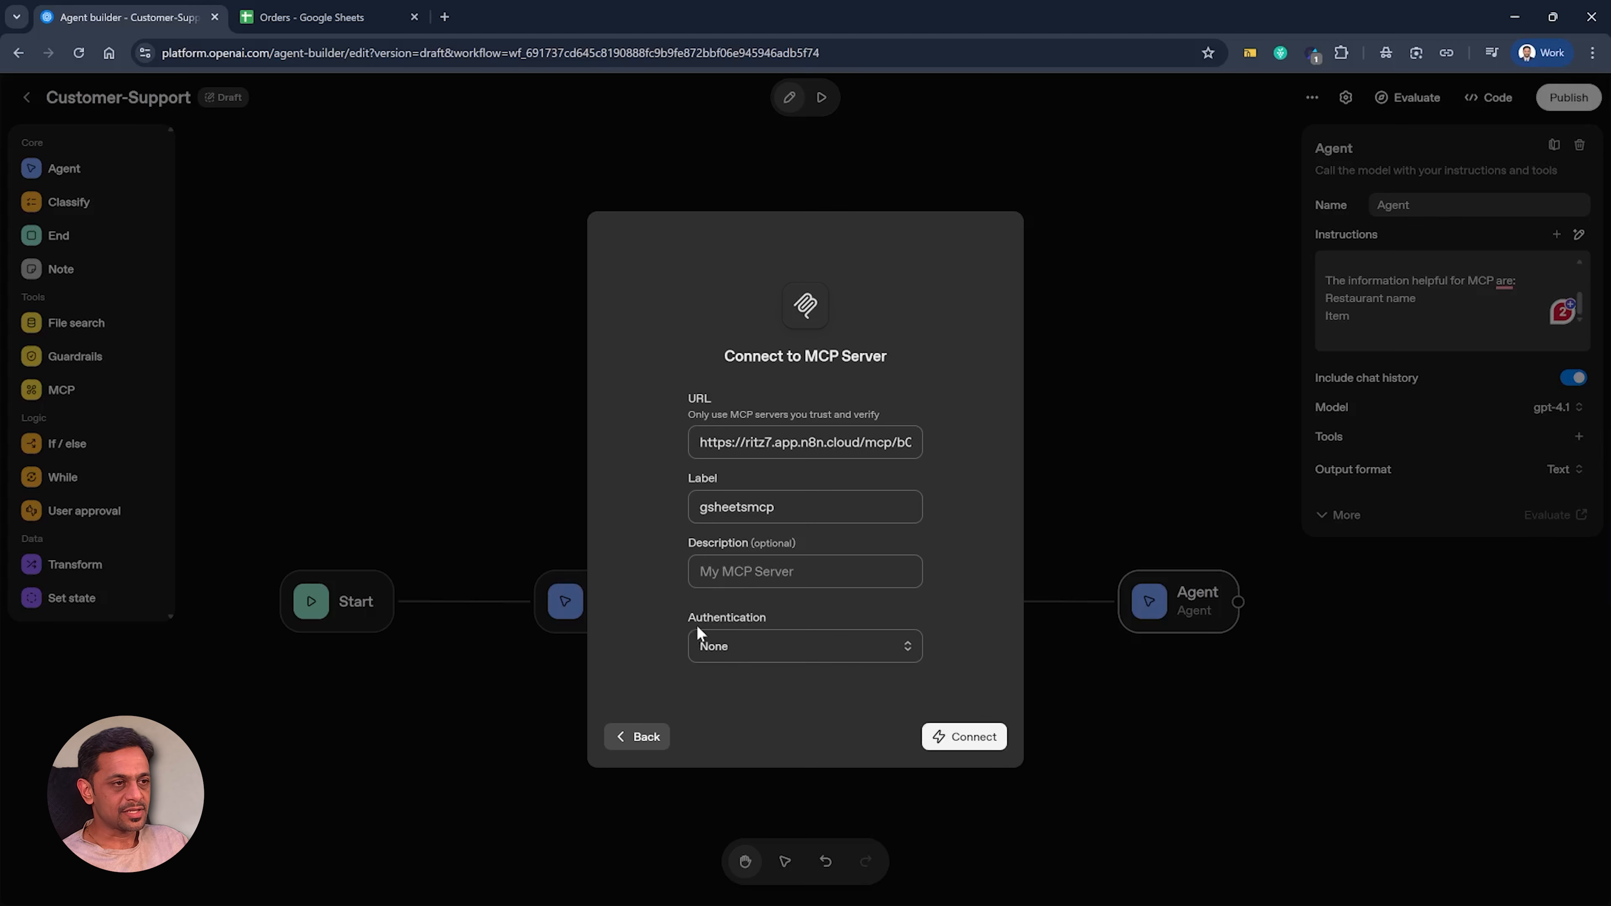
pyautogui.click(977, 737)
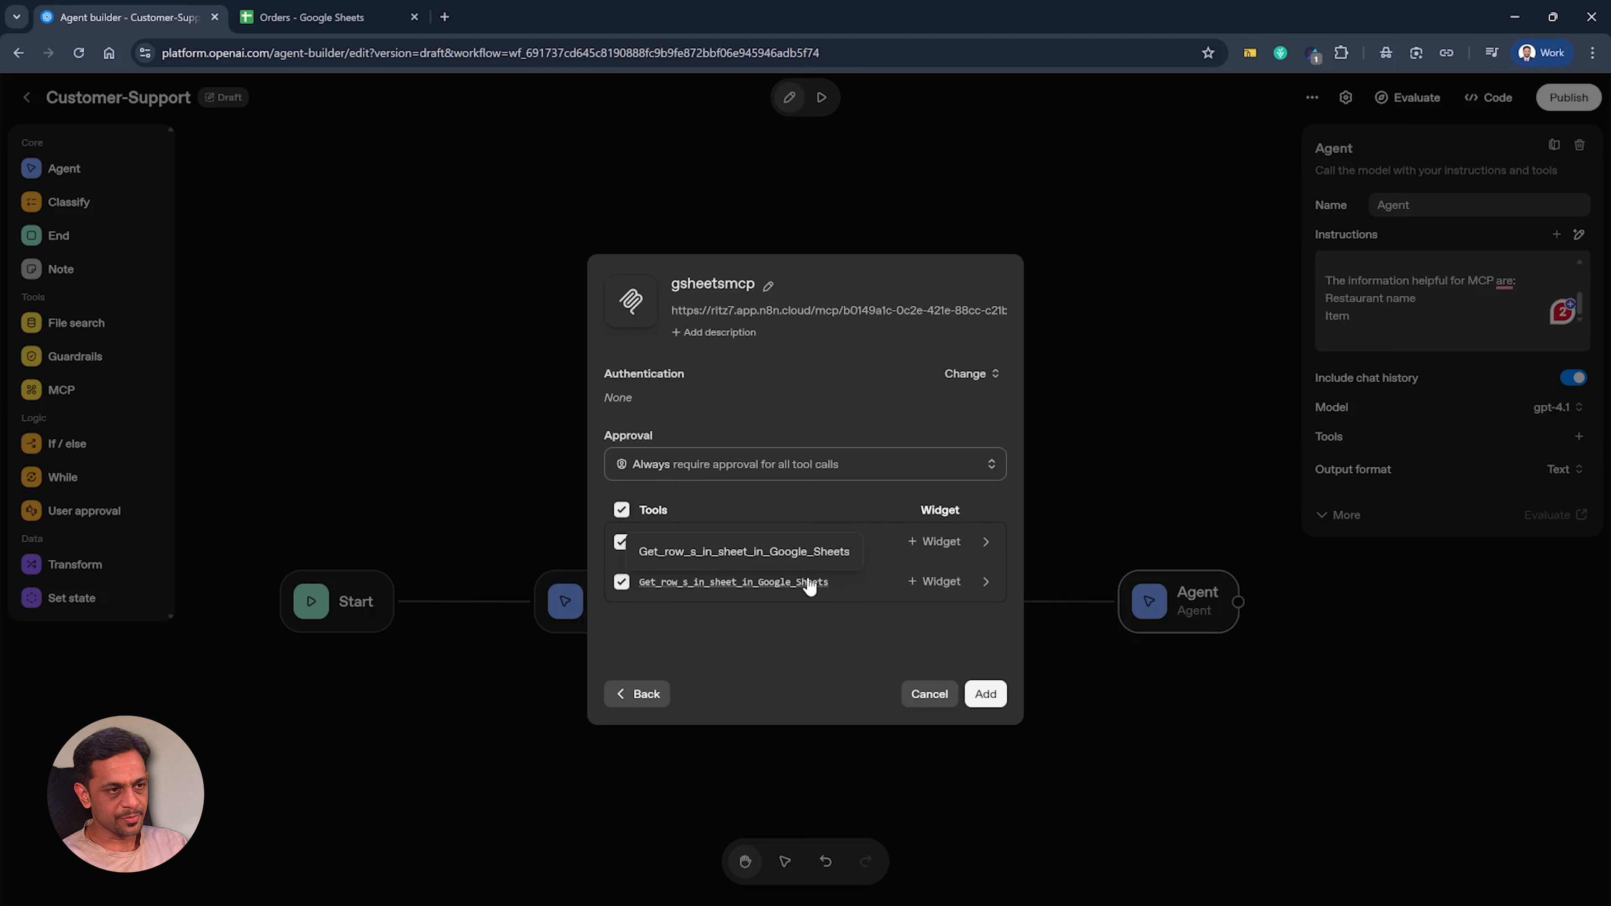
# Step: Add gsheetsmcp with approval set to never required for any tool call, and move the Agent node slightly closer to Set state
pyautogui.click(721, 469)
pyautogui.click(702, 533)
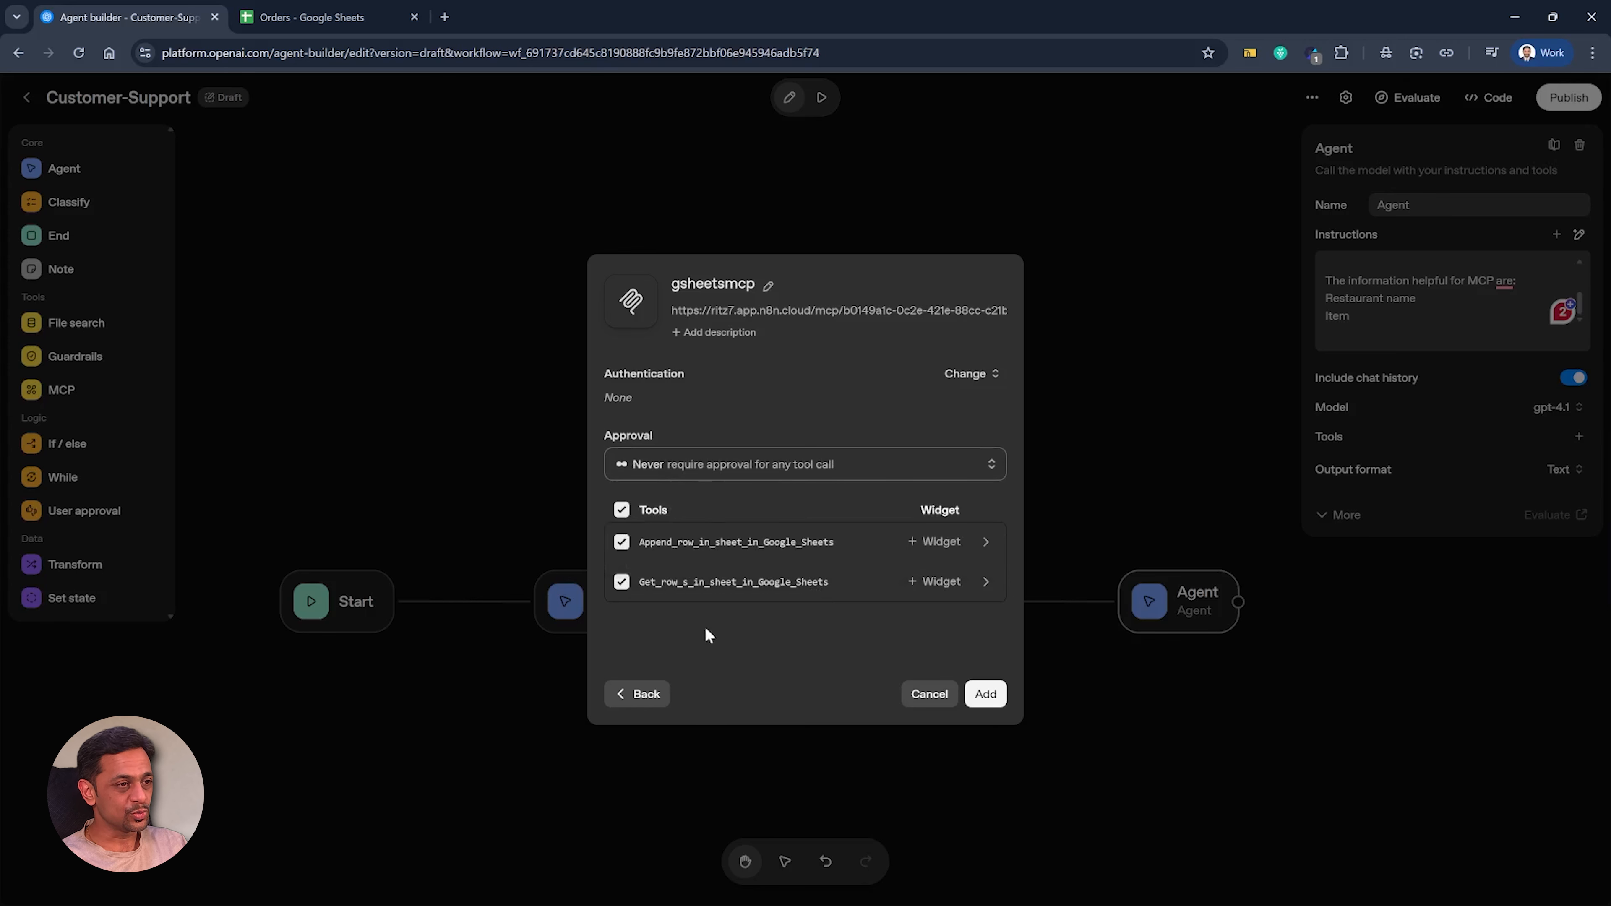
pyautogui.click(1001, 690)
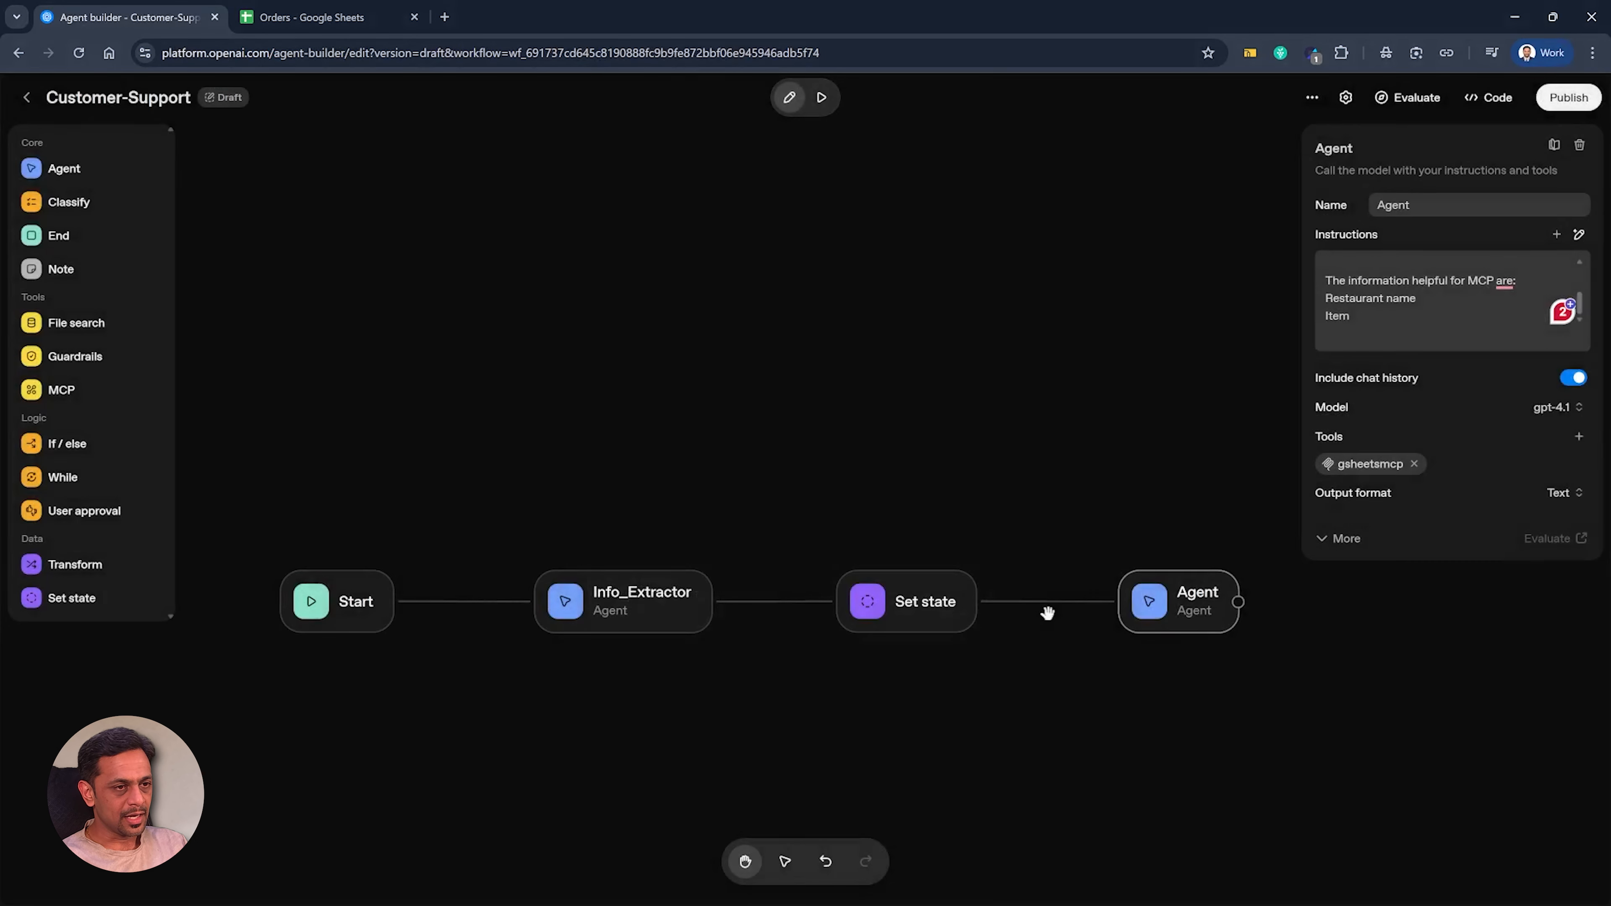
pyautogui.moveTo(1197, 606); pyautogui.dragTo(1177, 607)
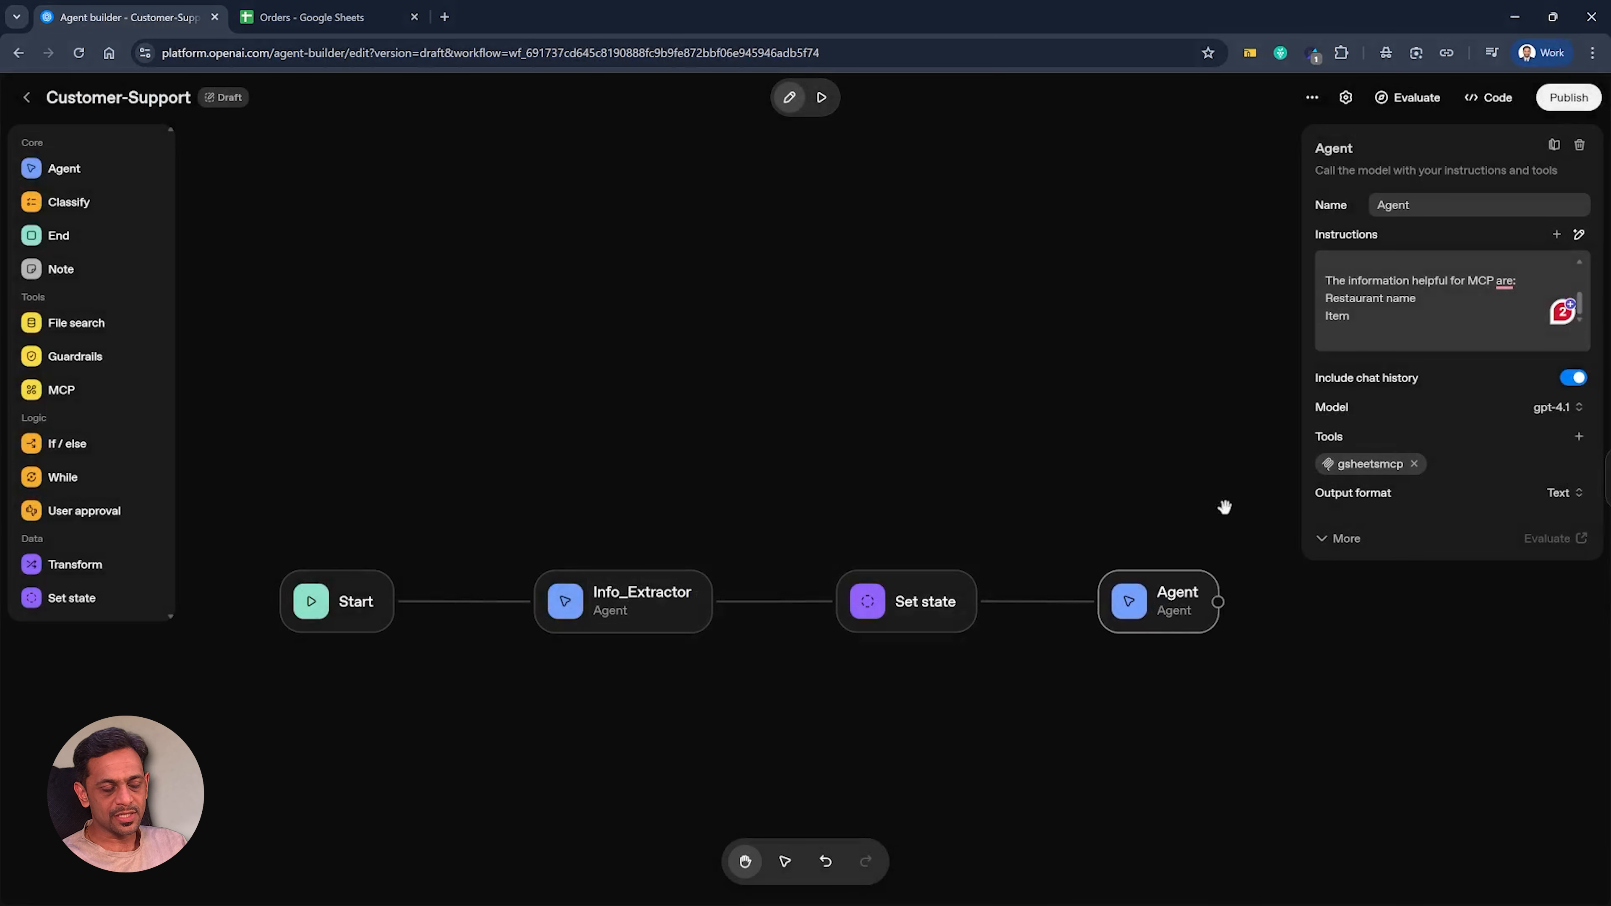
# Step: Test the workflow in preview with the message "I had ordered Paneer Butter Masala from Rajasthan Rasoi and it smells bad."
pyautogui.click(822, 99)
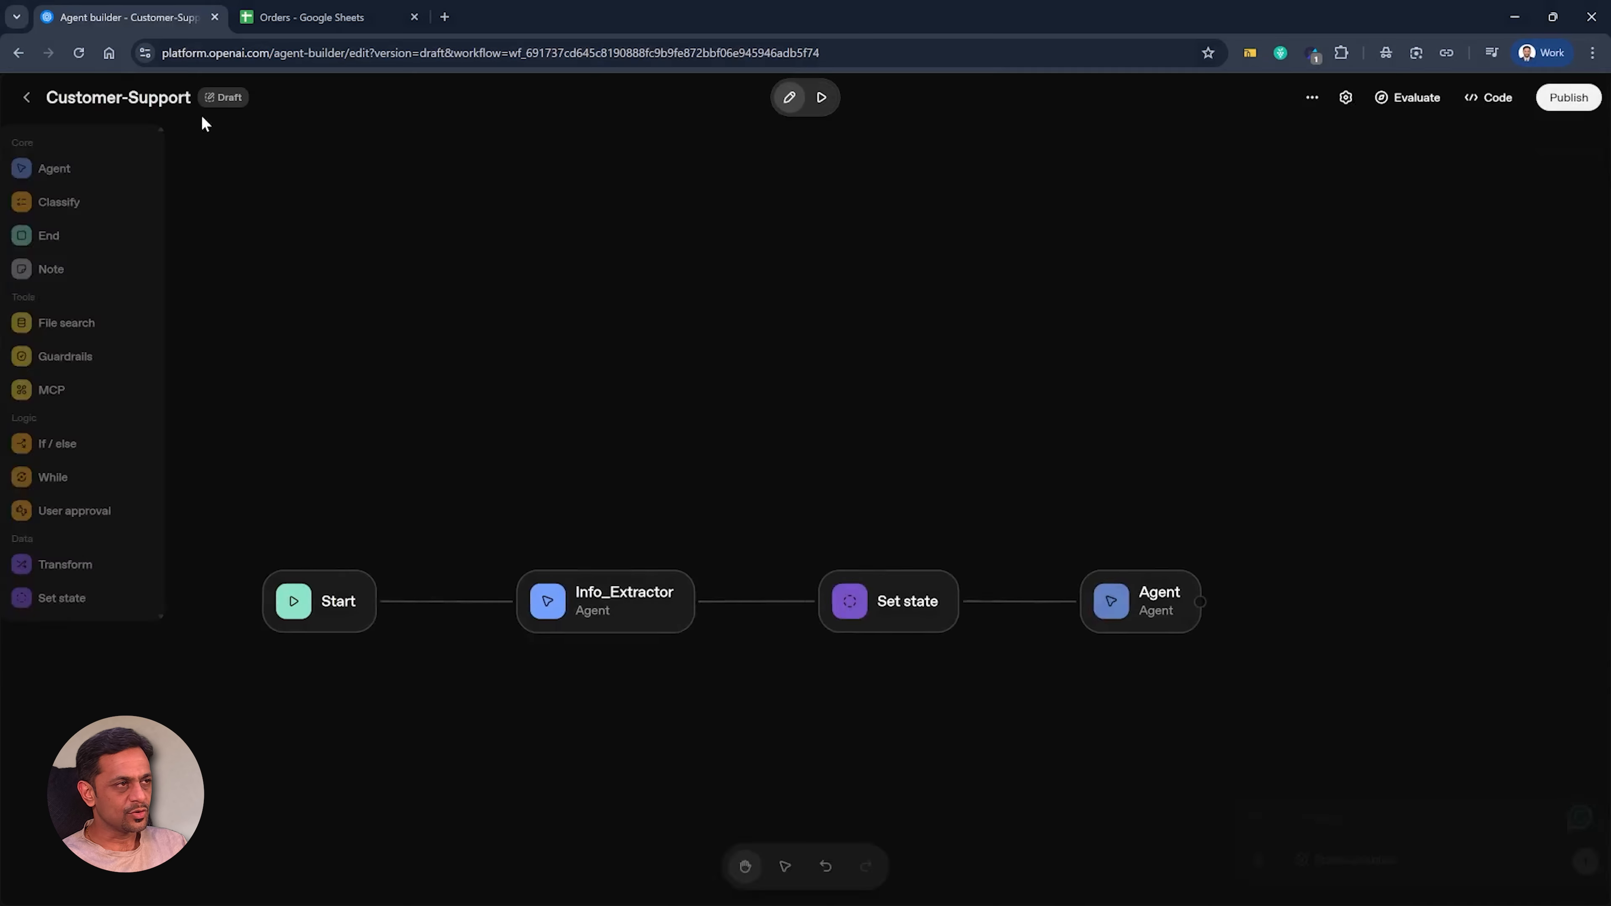
pyautogui.click(822, 100)
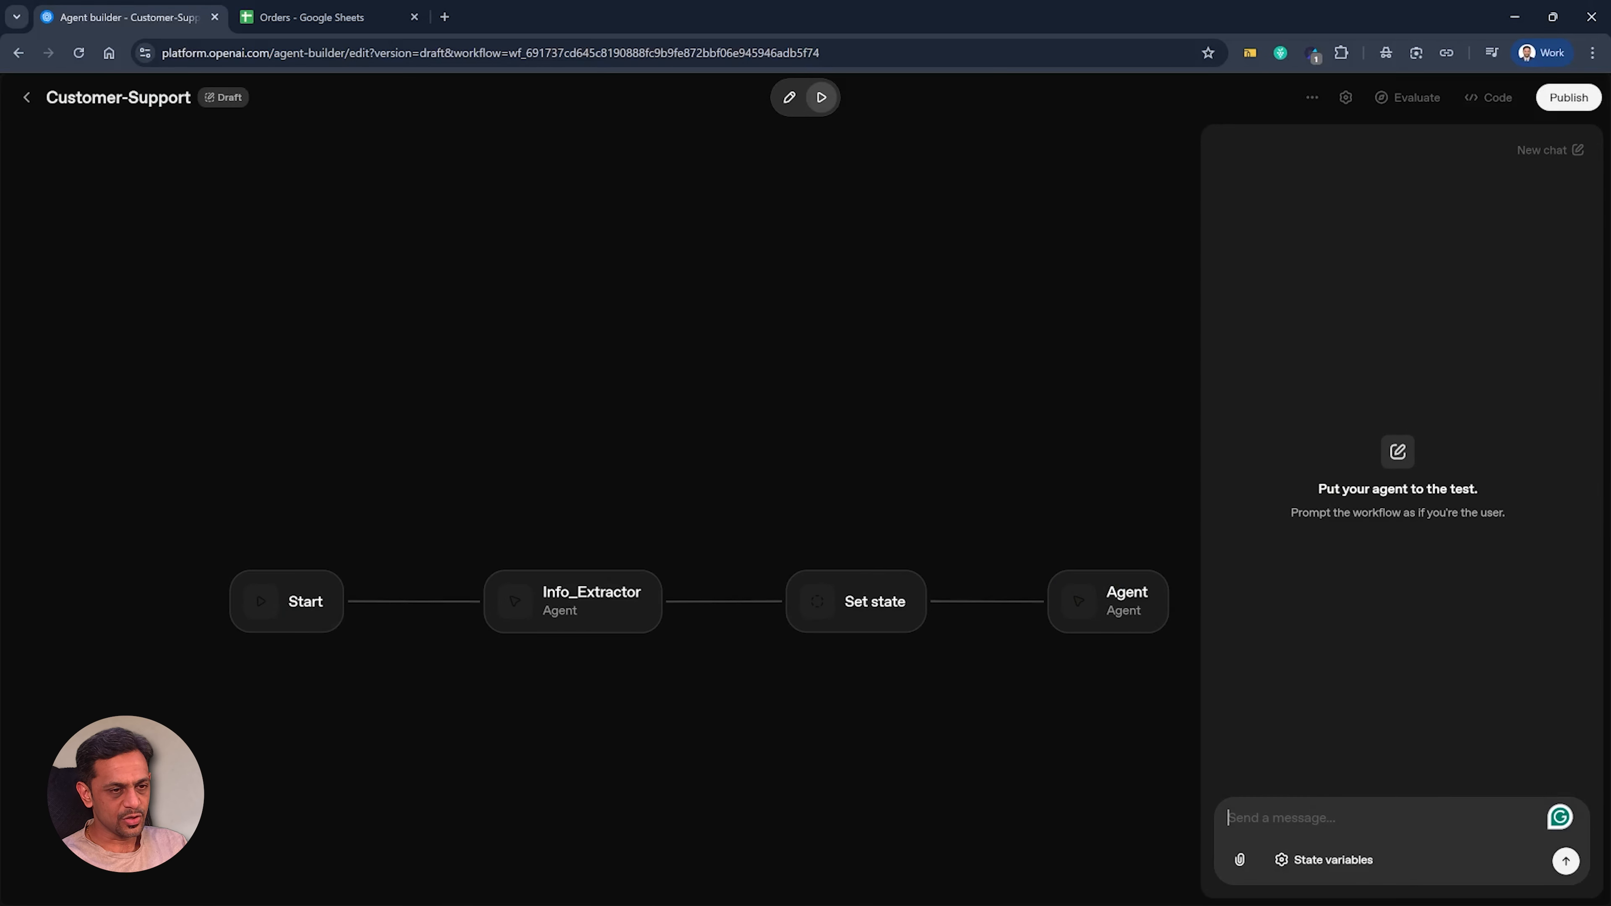
pyautogui.write('I had ordered')
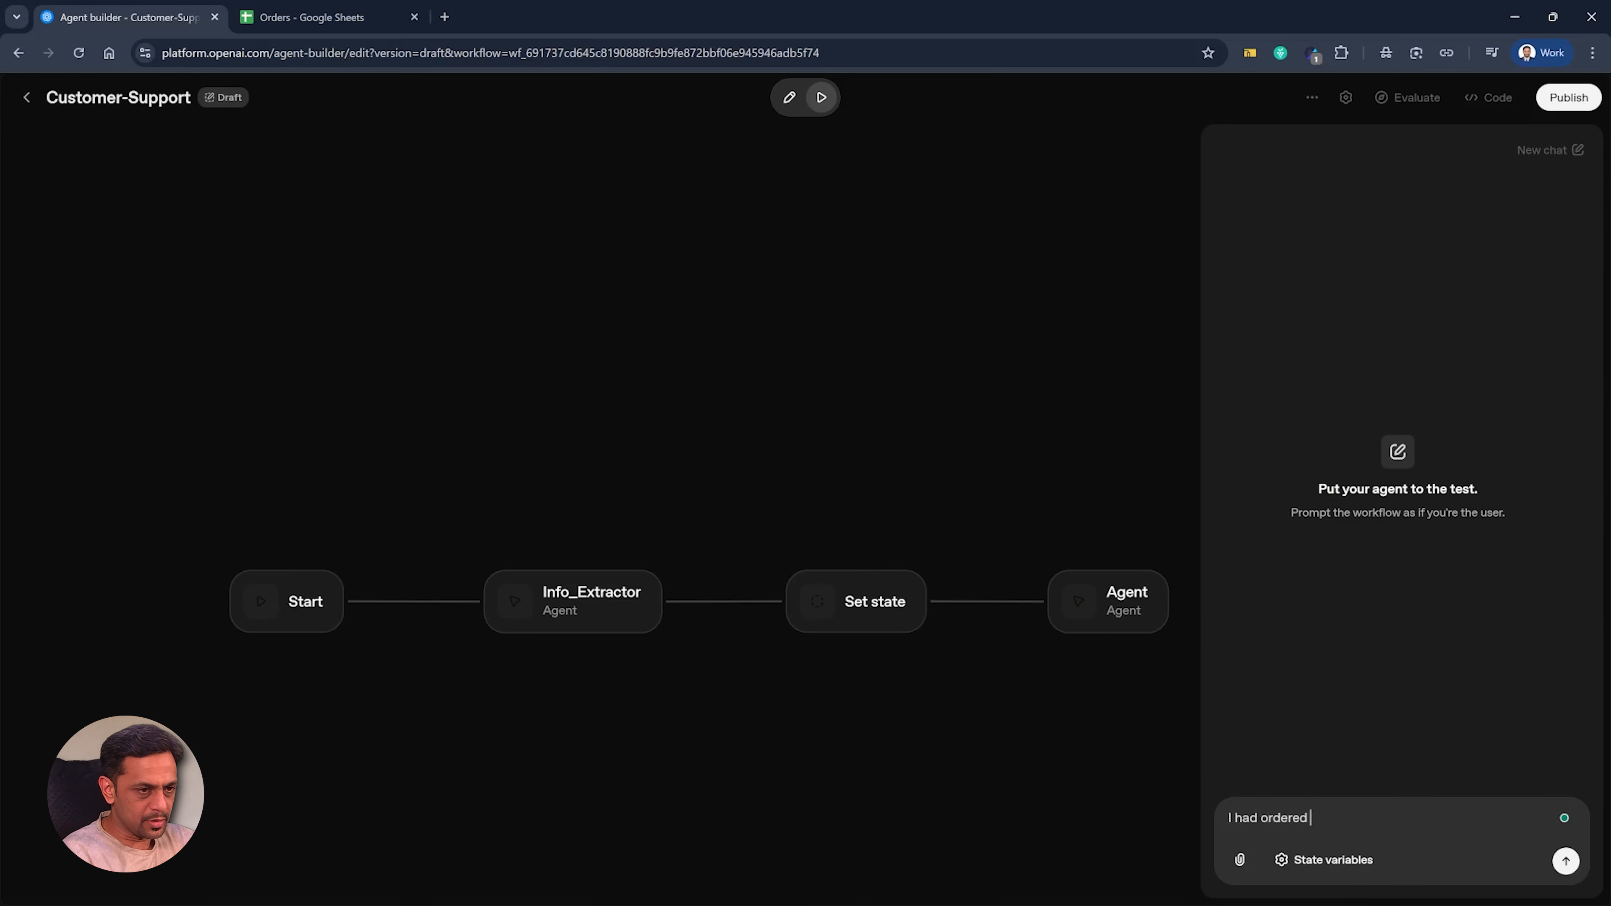
pyautogui.hotkey('ctrl', 'v')
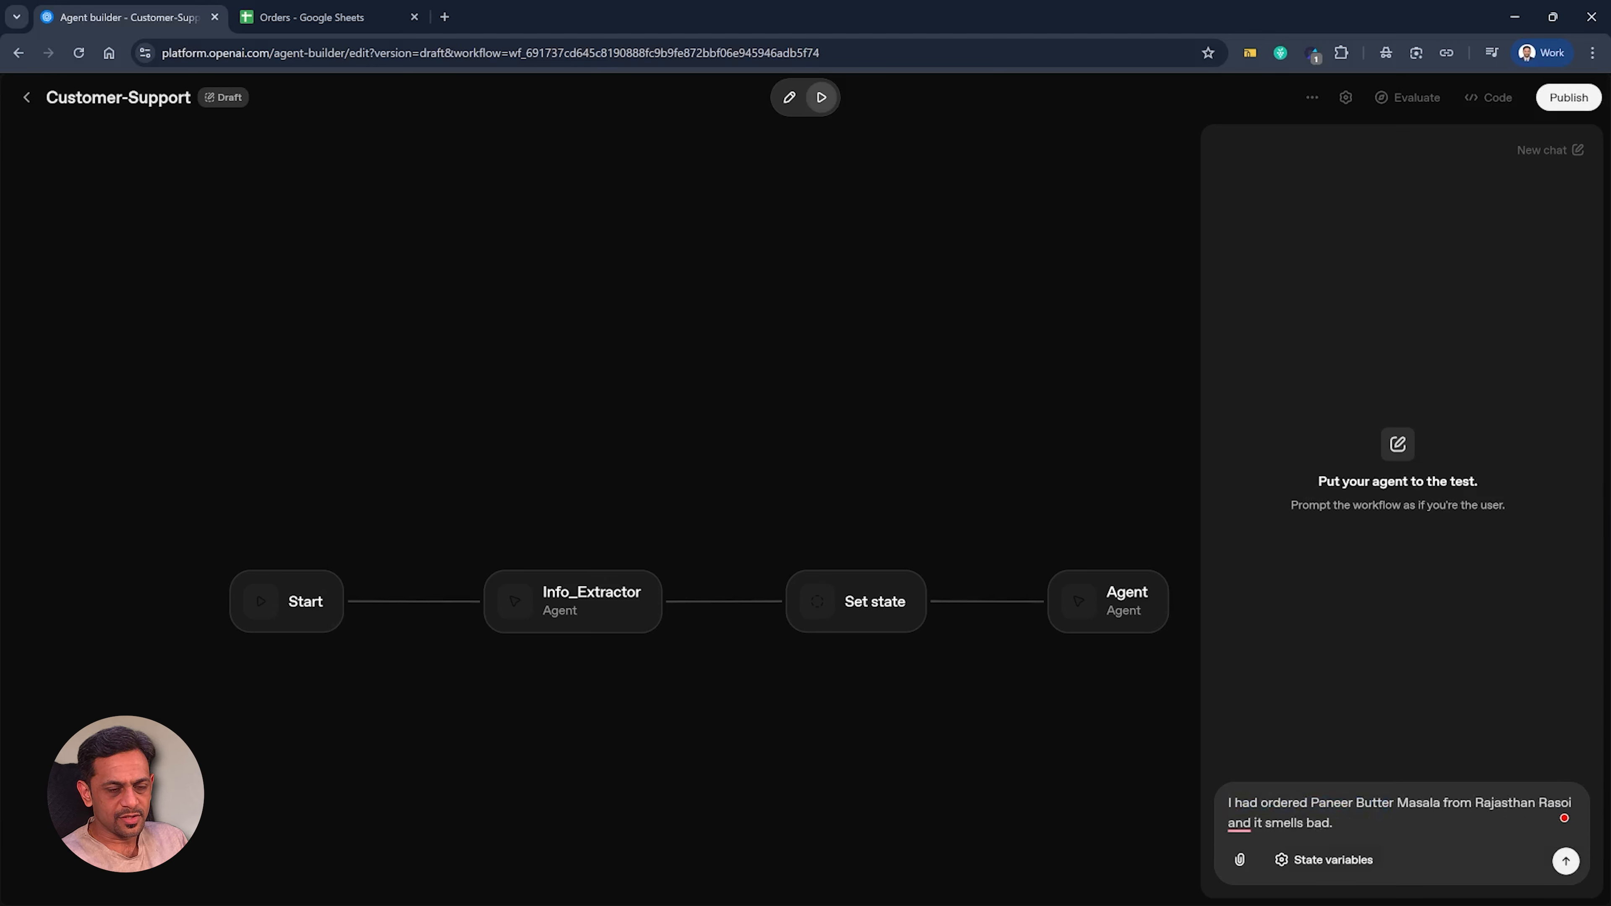
pyautogui.press('Return')
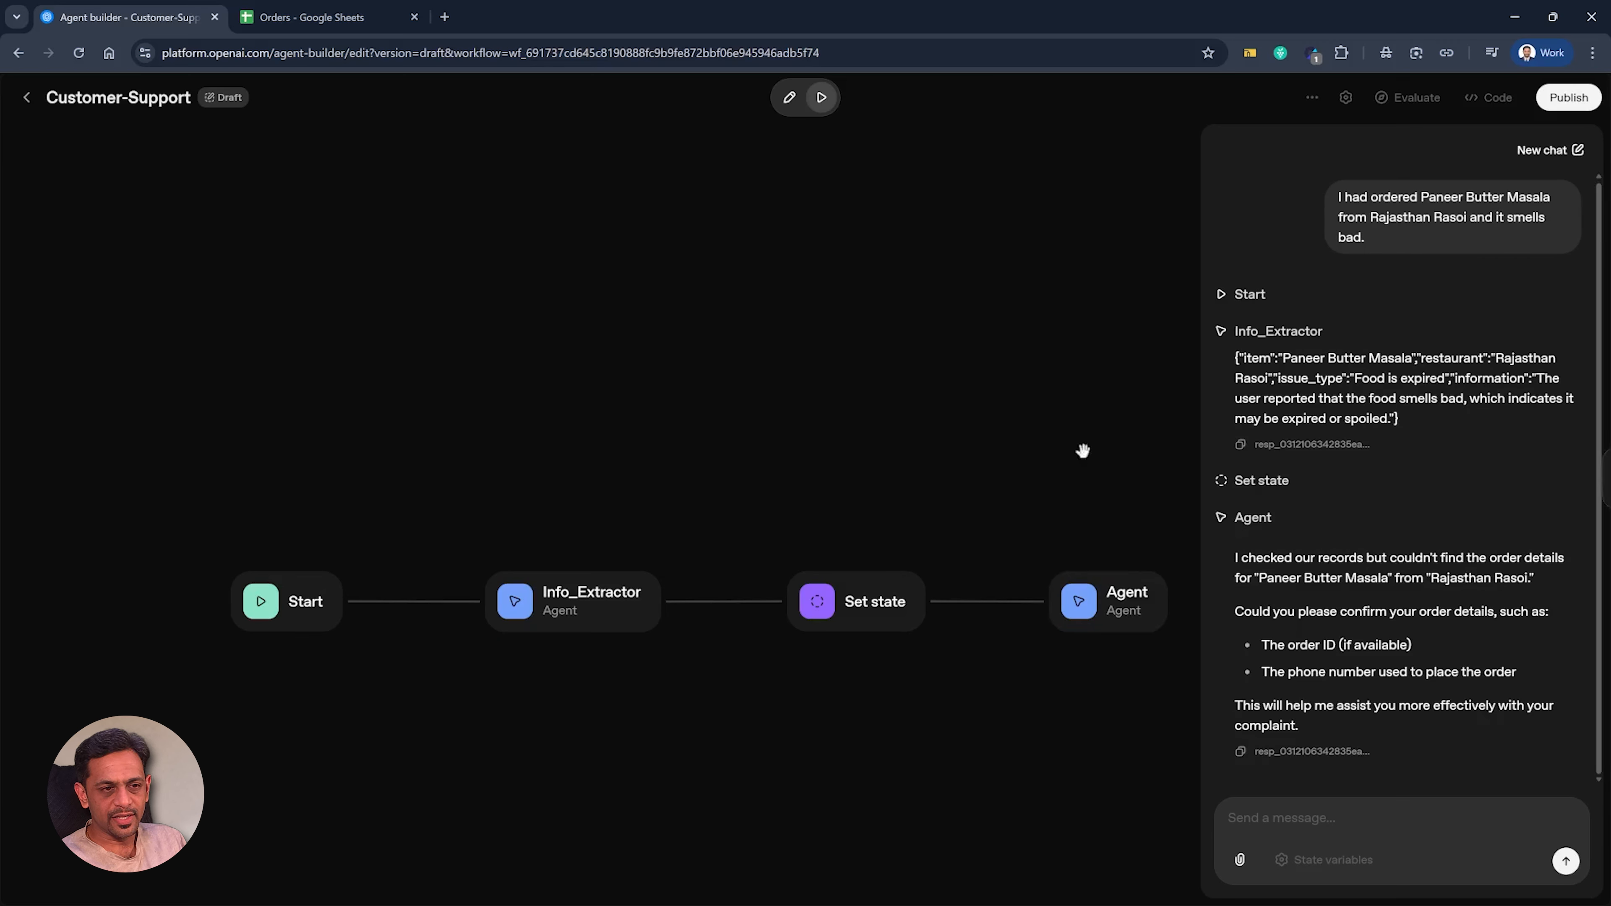
pyautogui.click(1029, 426)
# Step: Add "user-name (the name of the user)" and "phone-num (their phone number)" on separate lines below the information detail in Info_Extractor's instructions
pyautogui.click(618, 615)
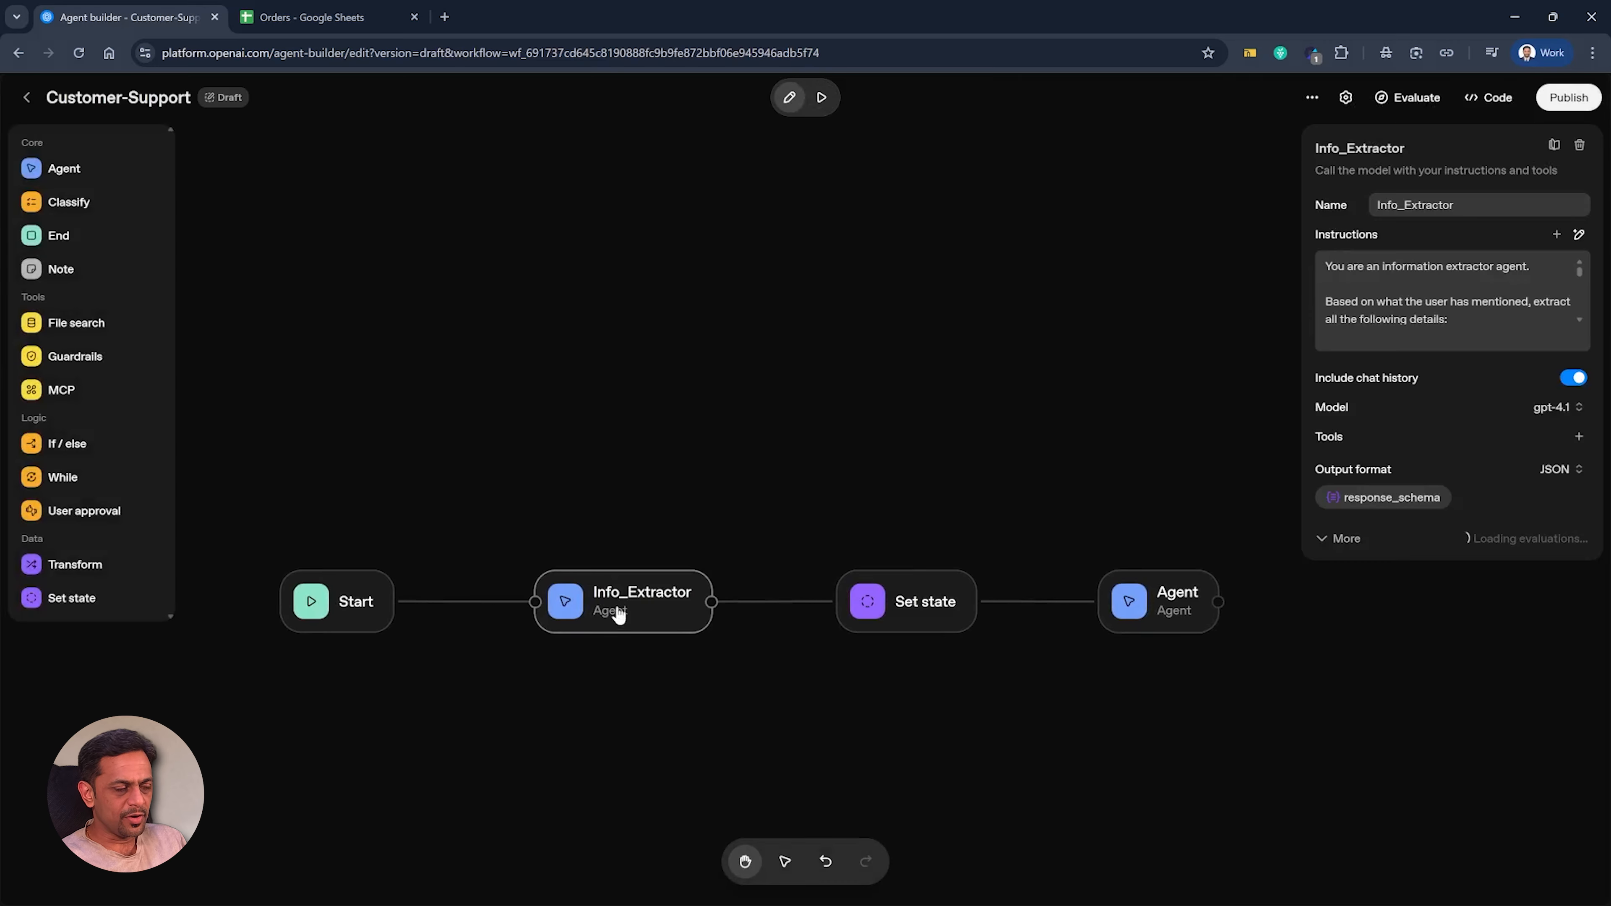
pyautogui.click(1423, 286)
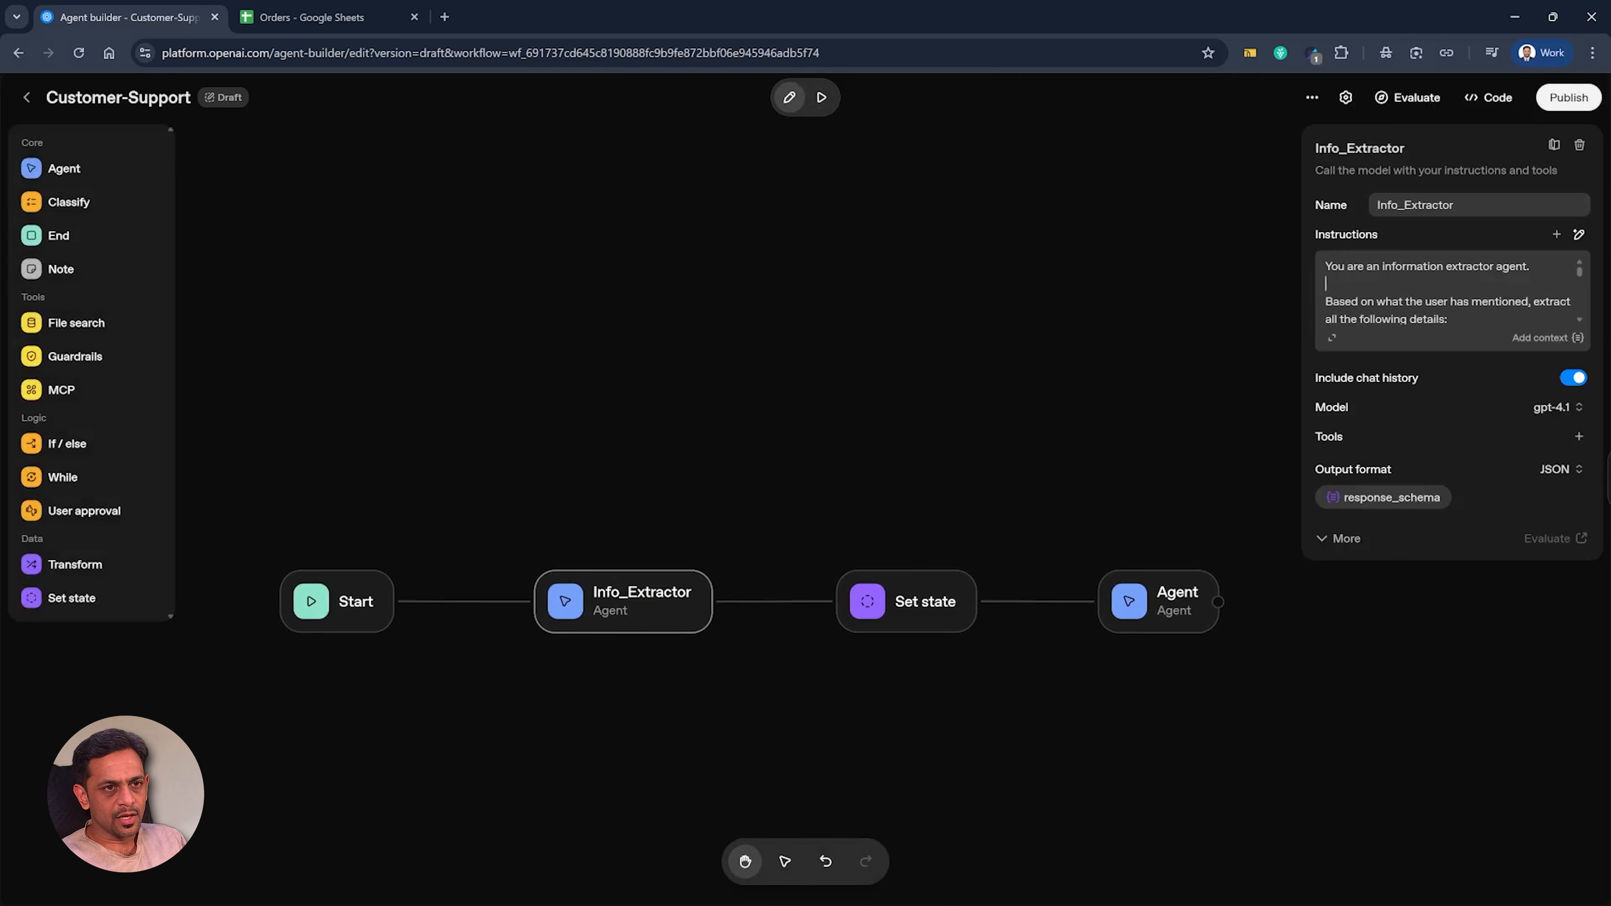
pyautogui.click(1332, 337)
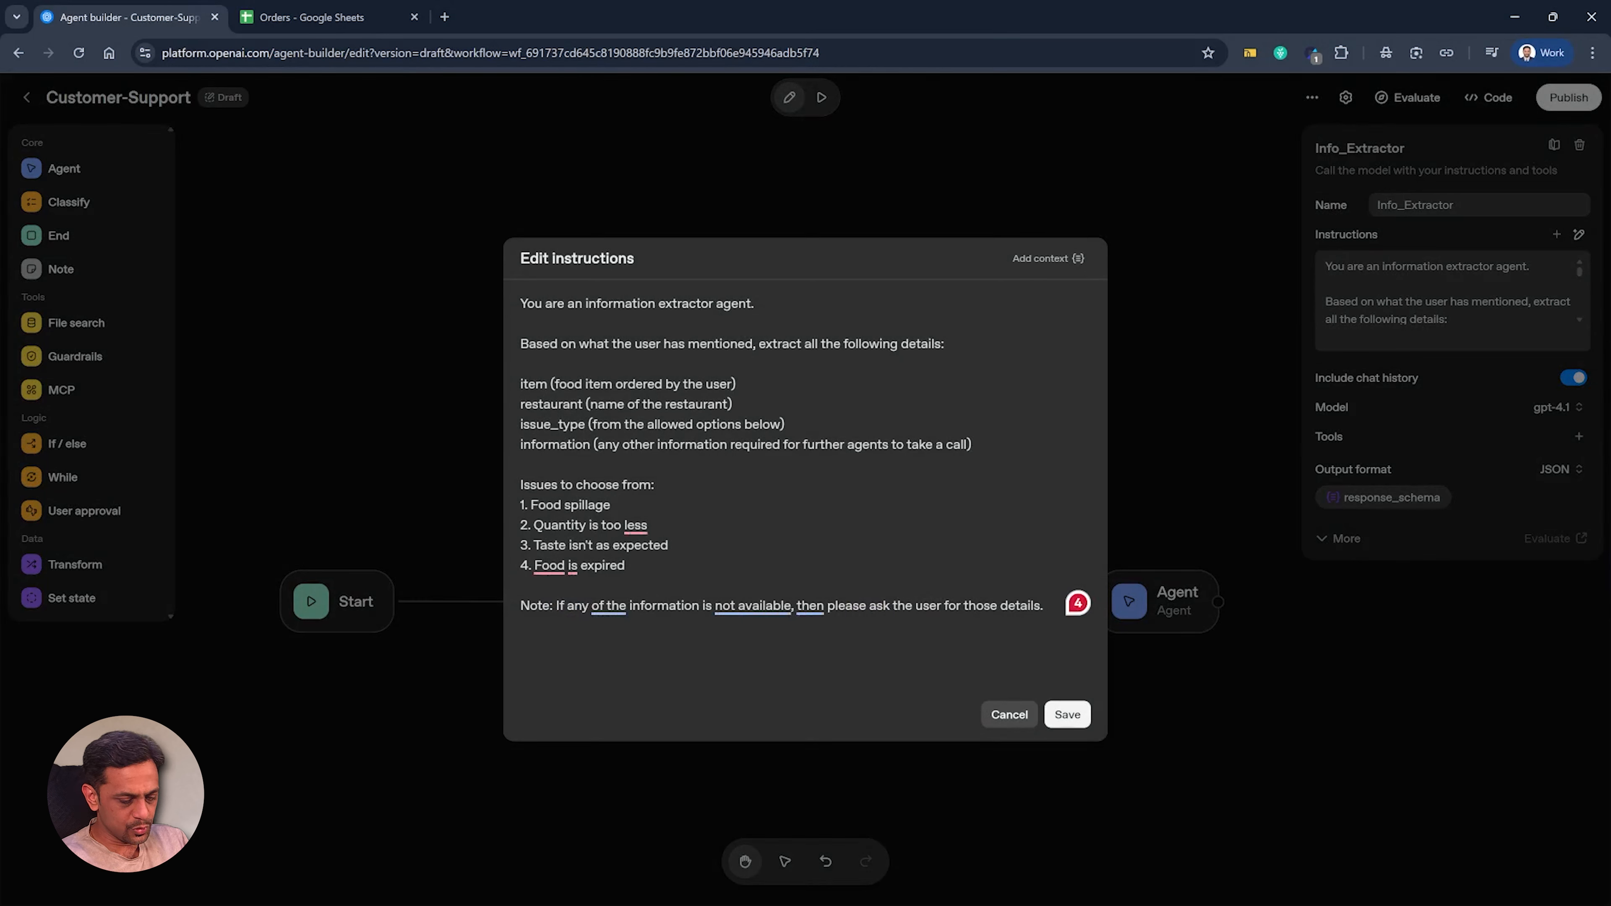
pyautogui.press('Return')
pyautogui.write('user-name (the nae')
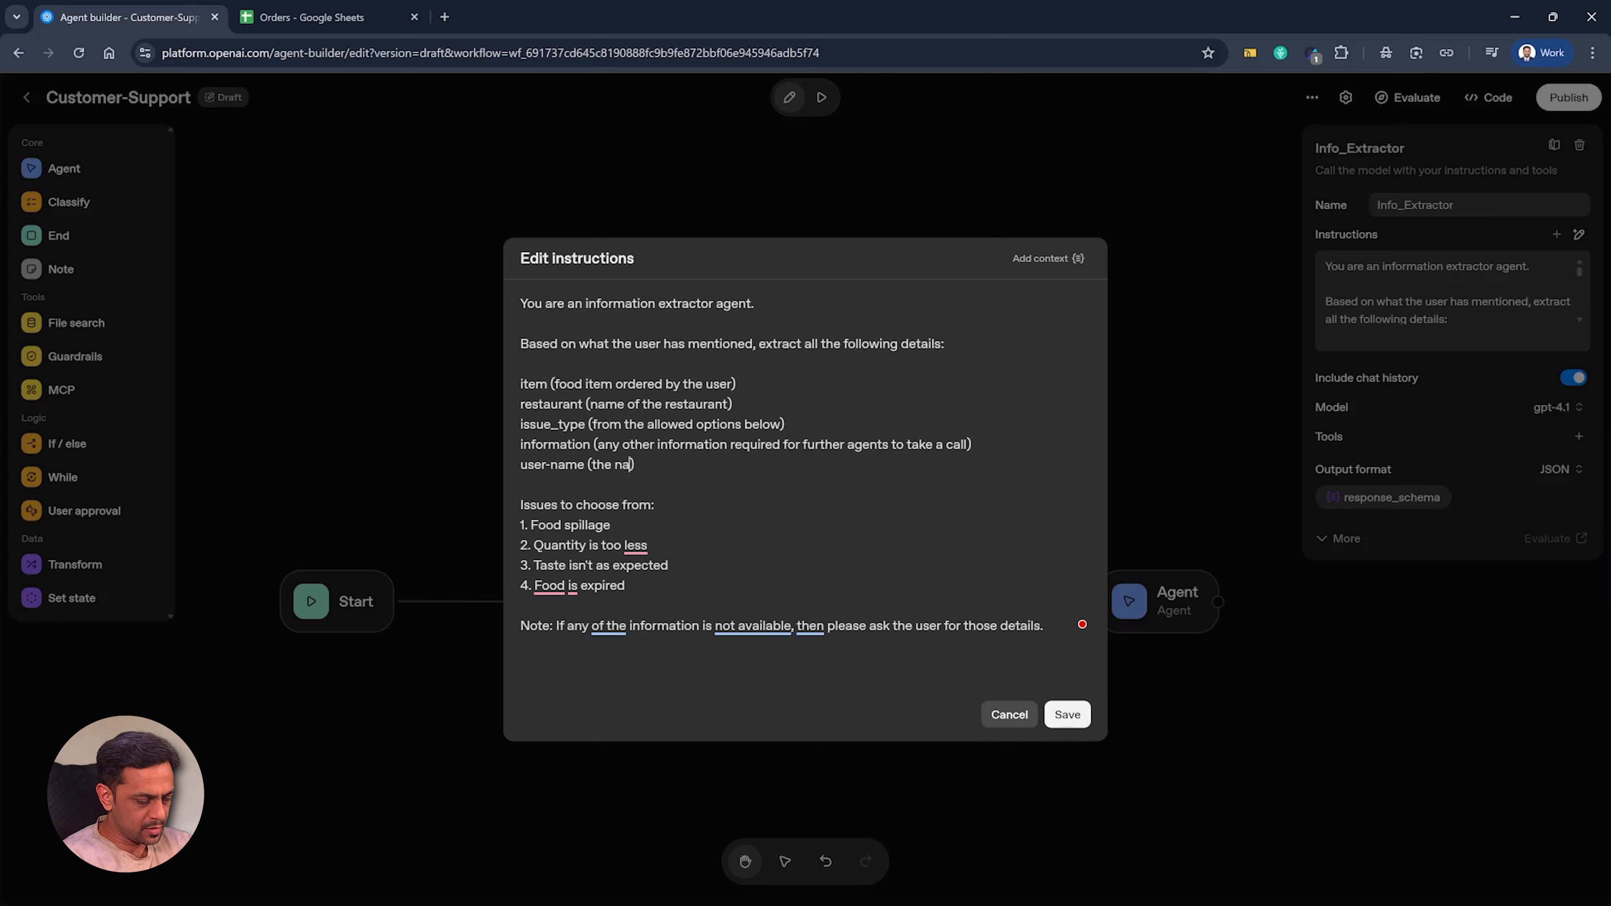
pyautogui.write('me of the us')
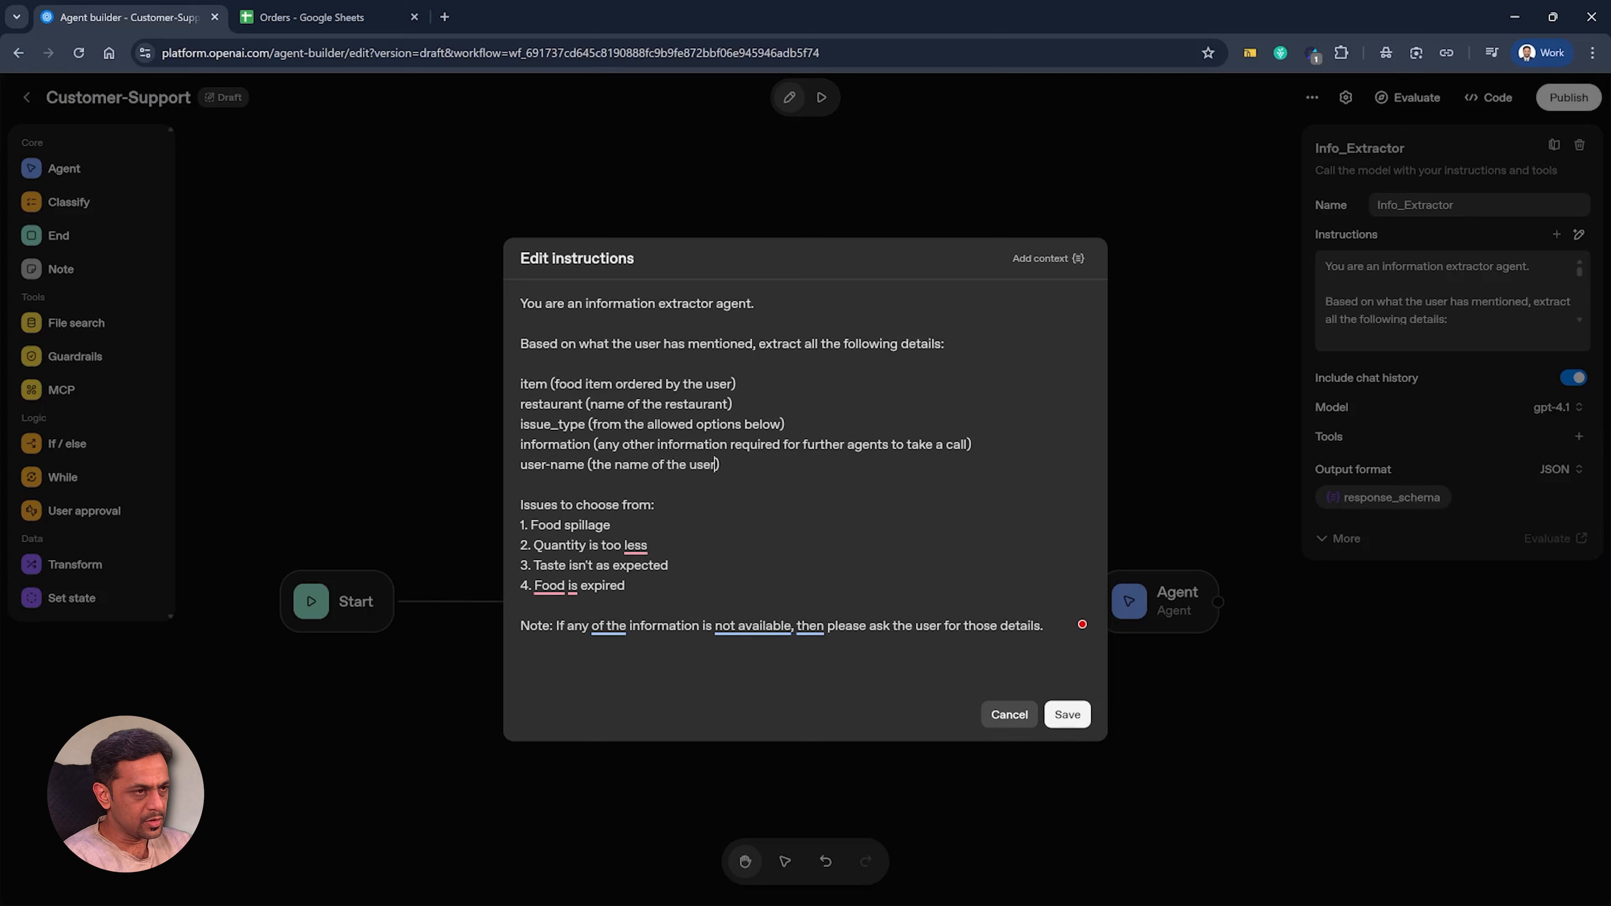
pyautogui.write('er')
pyautogui.press('Return')
pyautogui.write('phone-num')
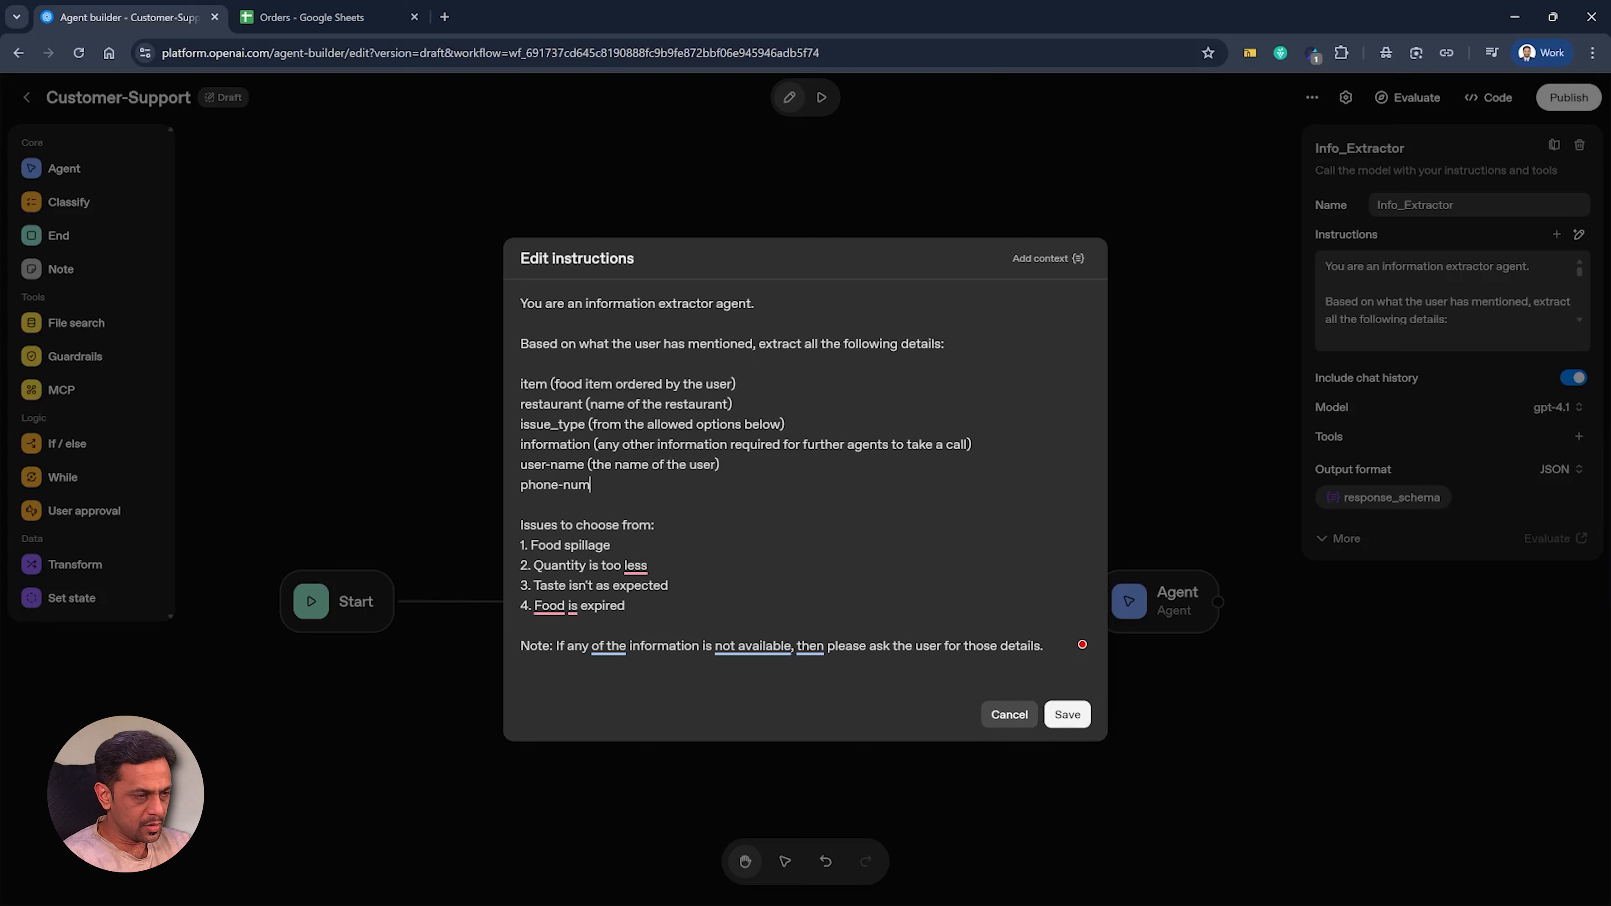
pyautogui.write(' (their phone number')
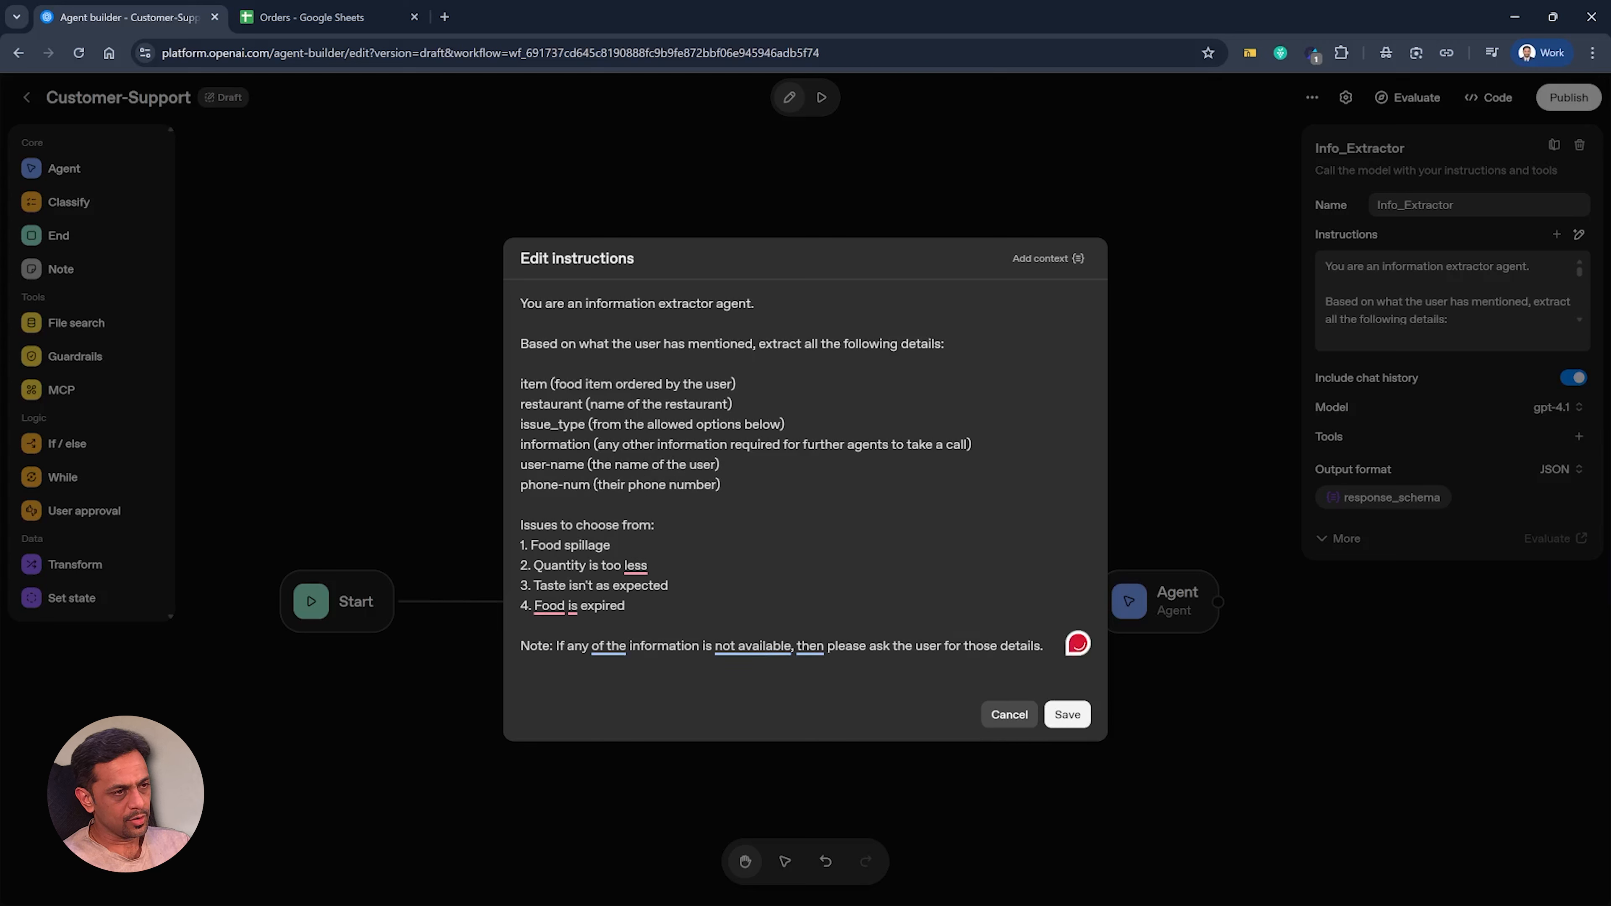
# Step: Save the Info_Extractor instructions and add the string properties name and phone_num to its response_schema output
pyautogui.click(1068, 714)
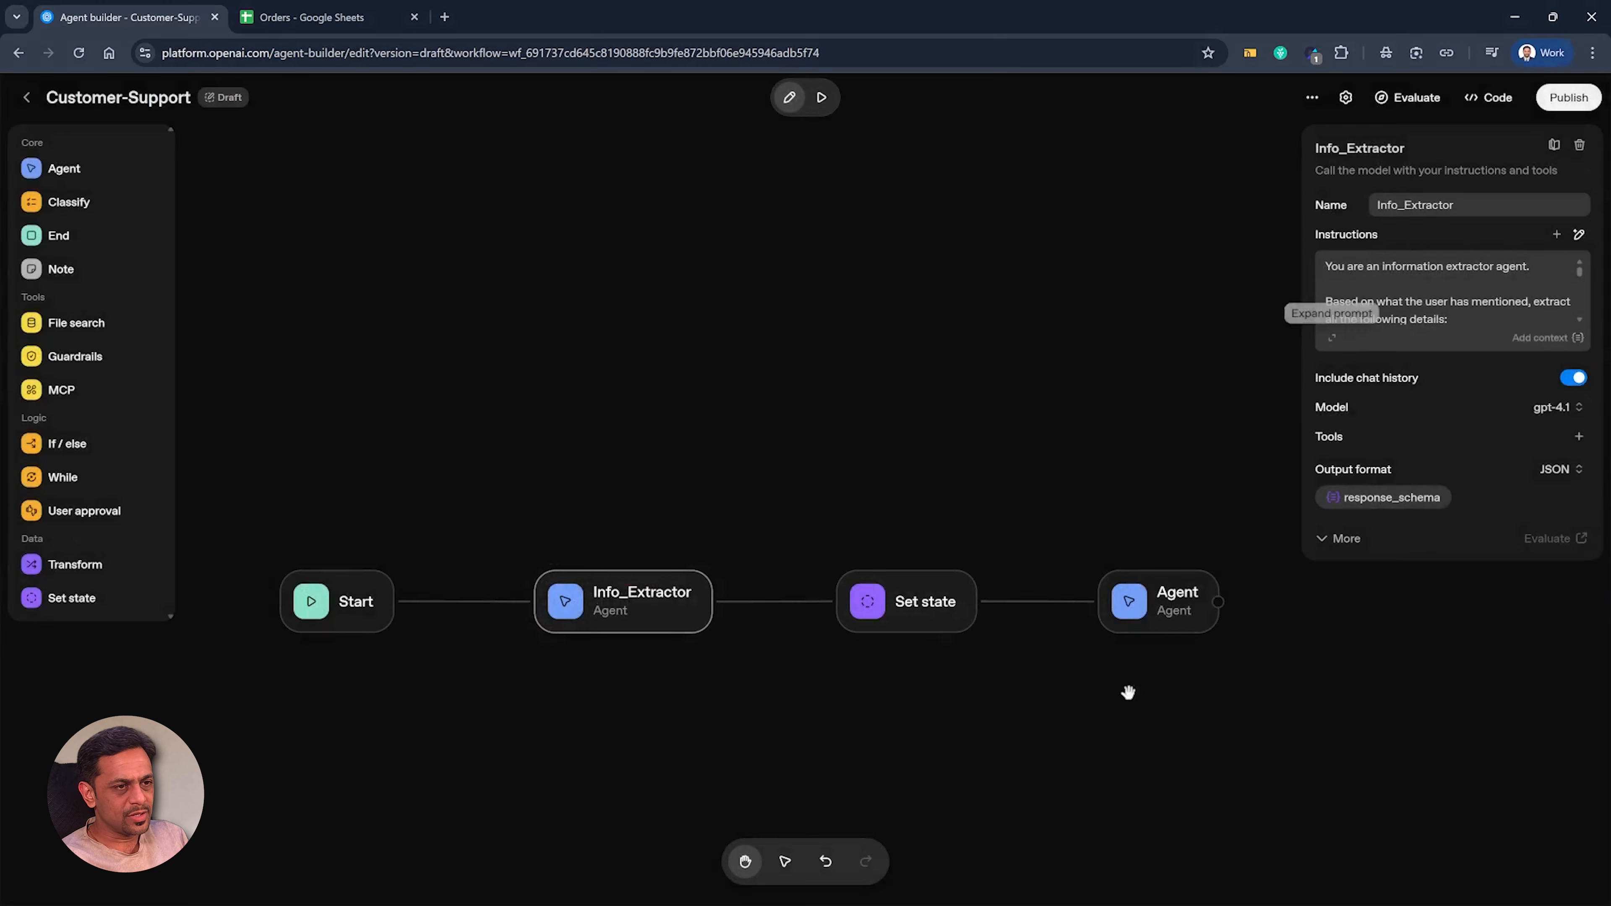
pyautogui.click(1374, 497)
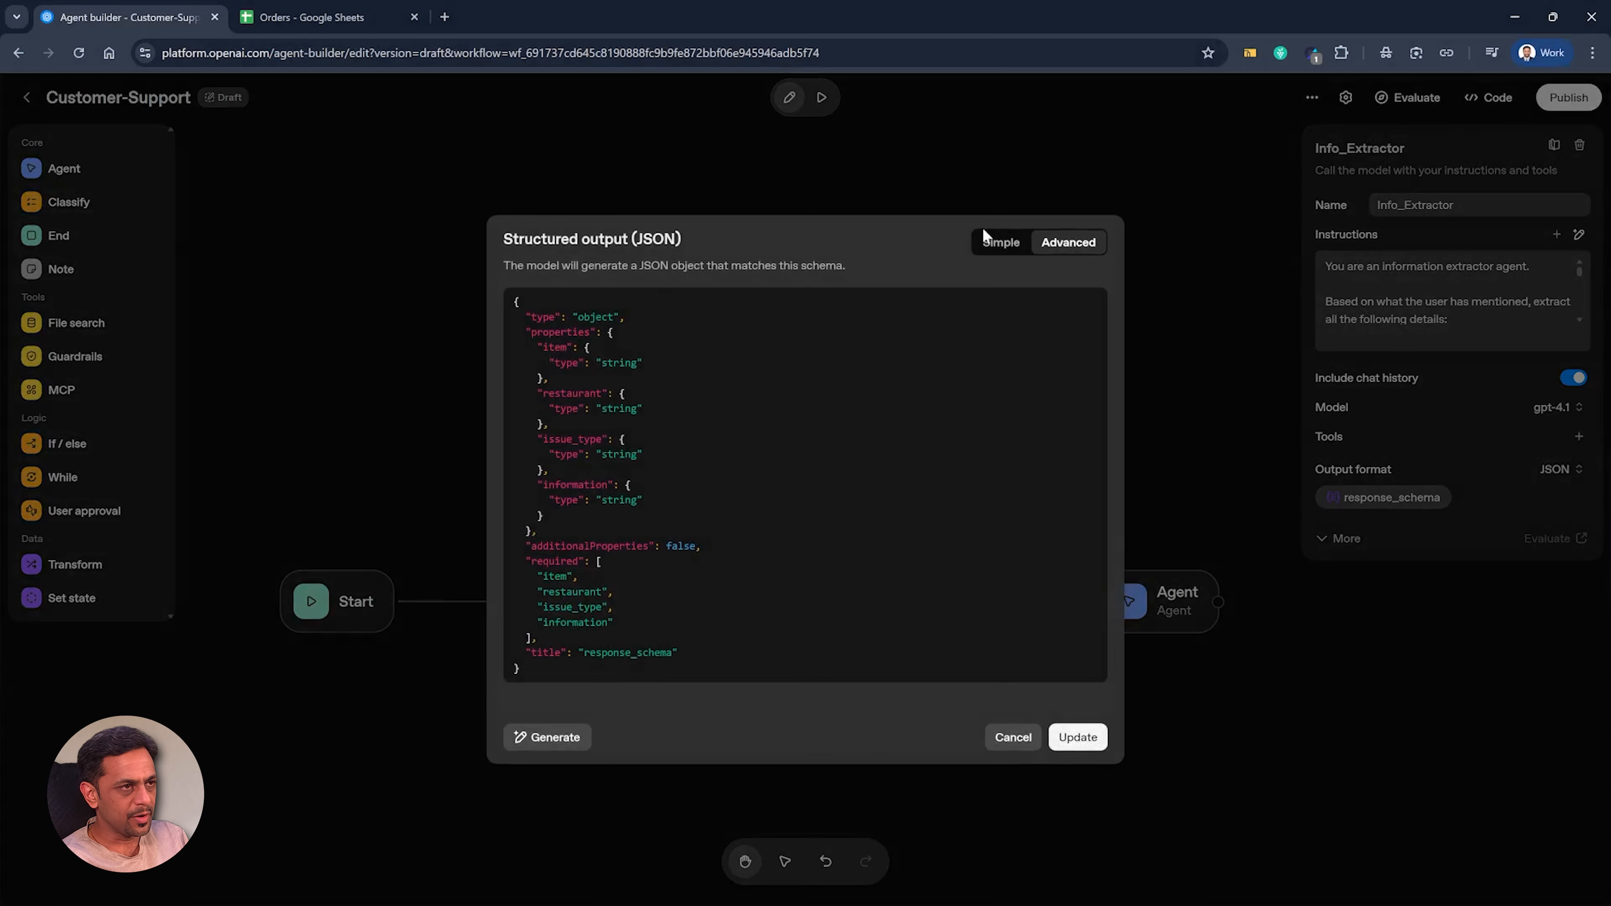
pyautogui.click(995, 243)
pyautogui.click(581, 631)
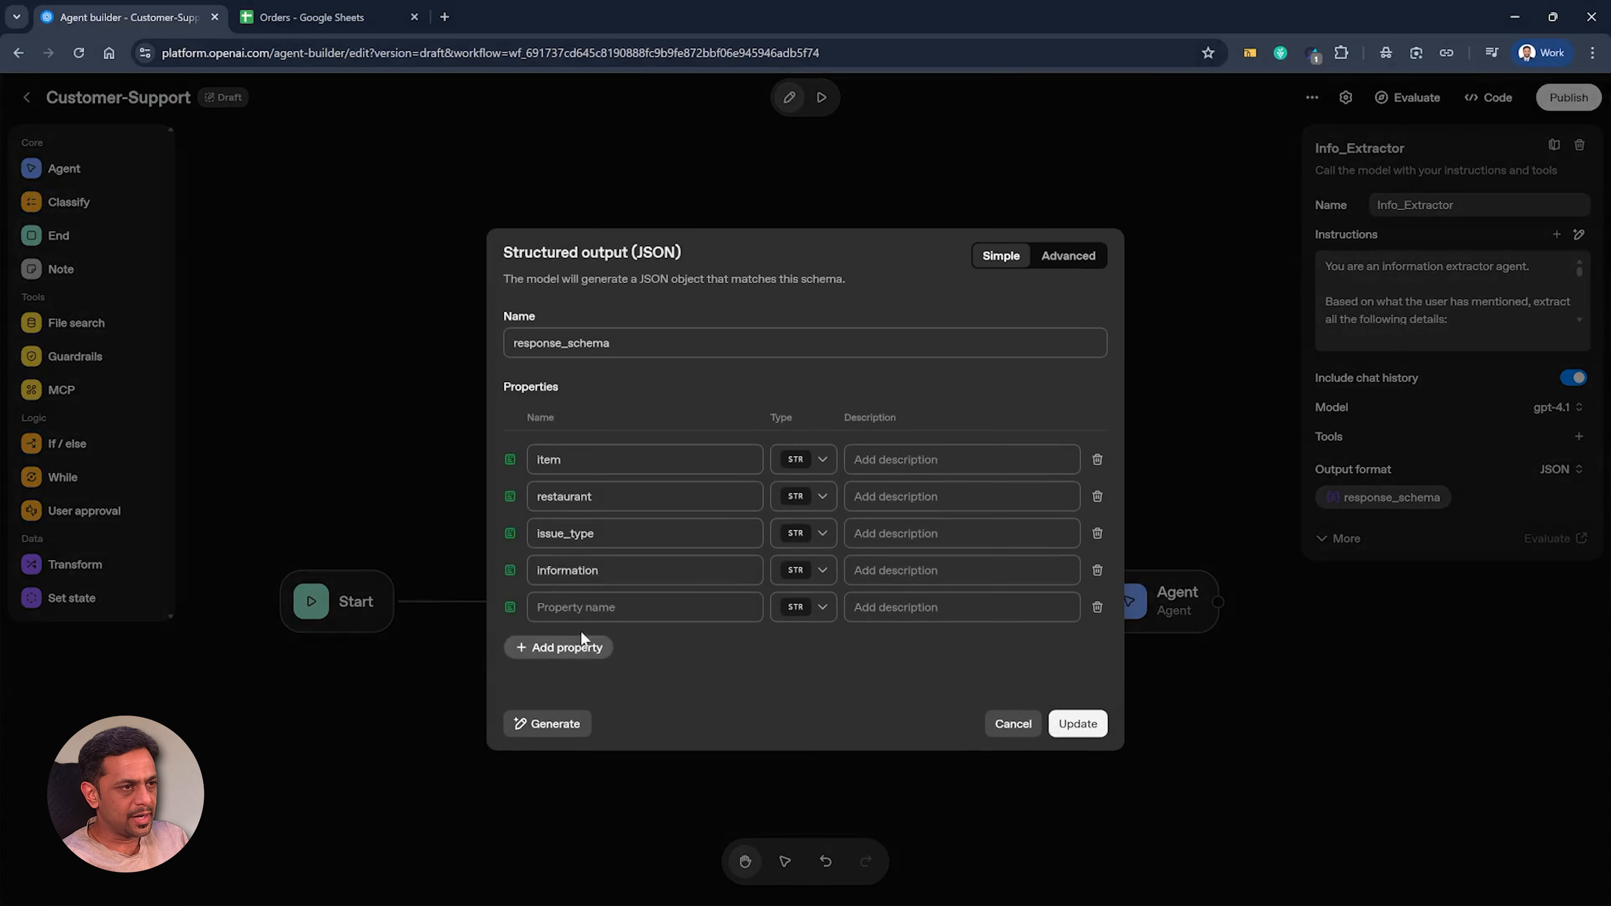
pyautogui.click(573, 607)
pyautogui.write('name')
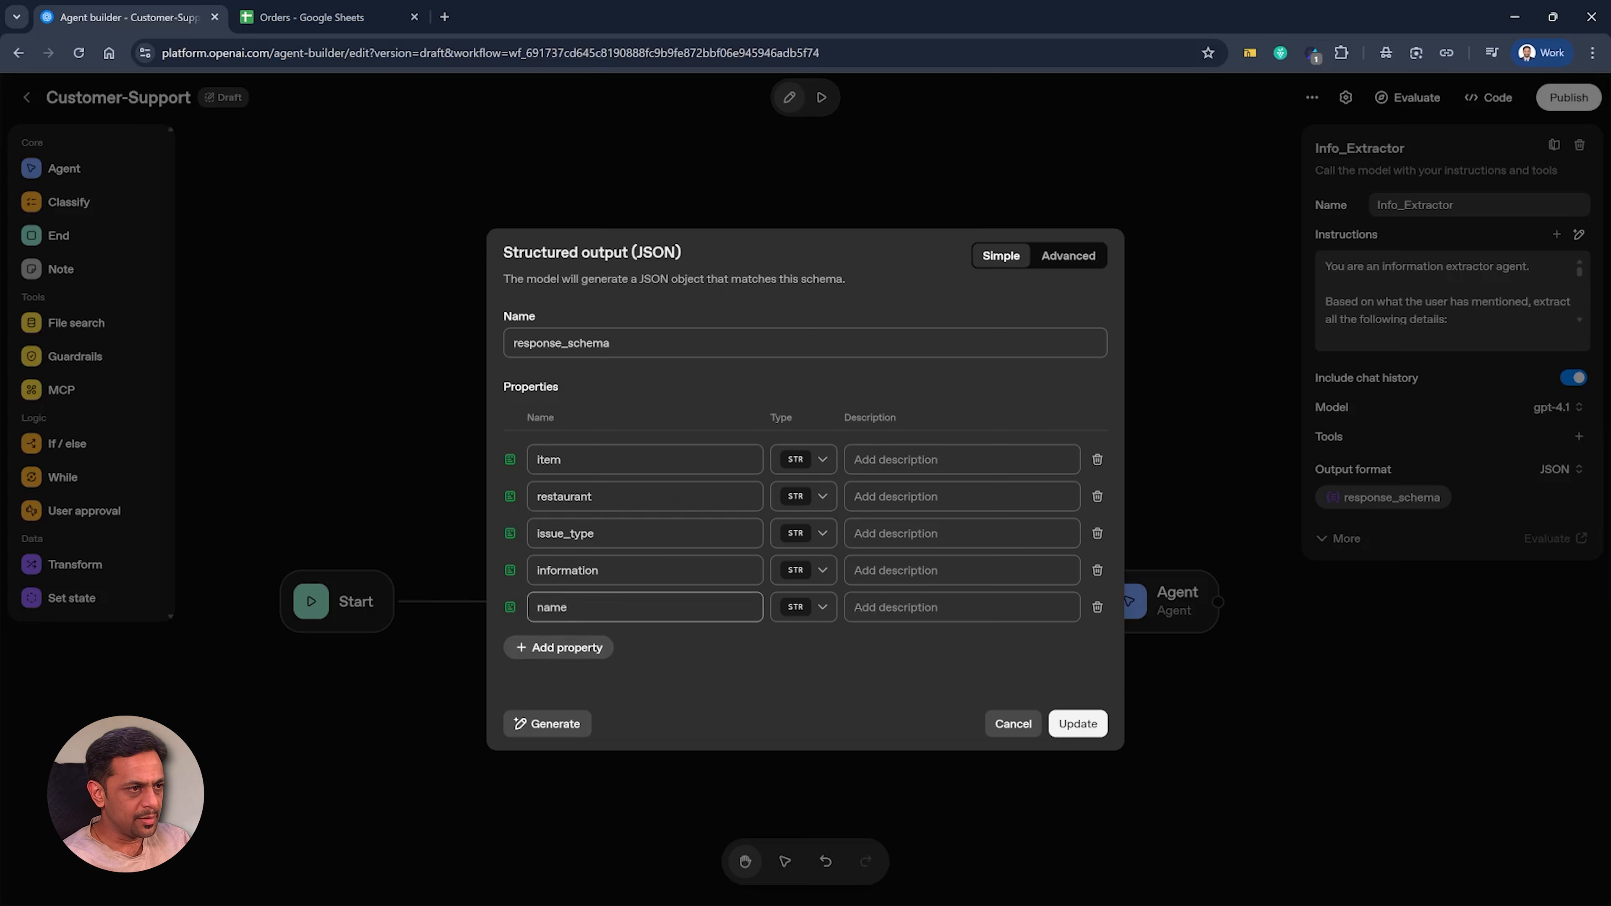
pyautogui.click(544, 648)
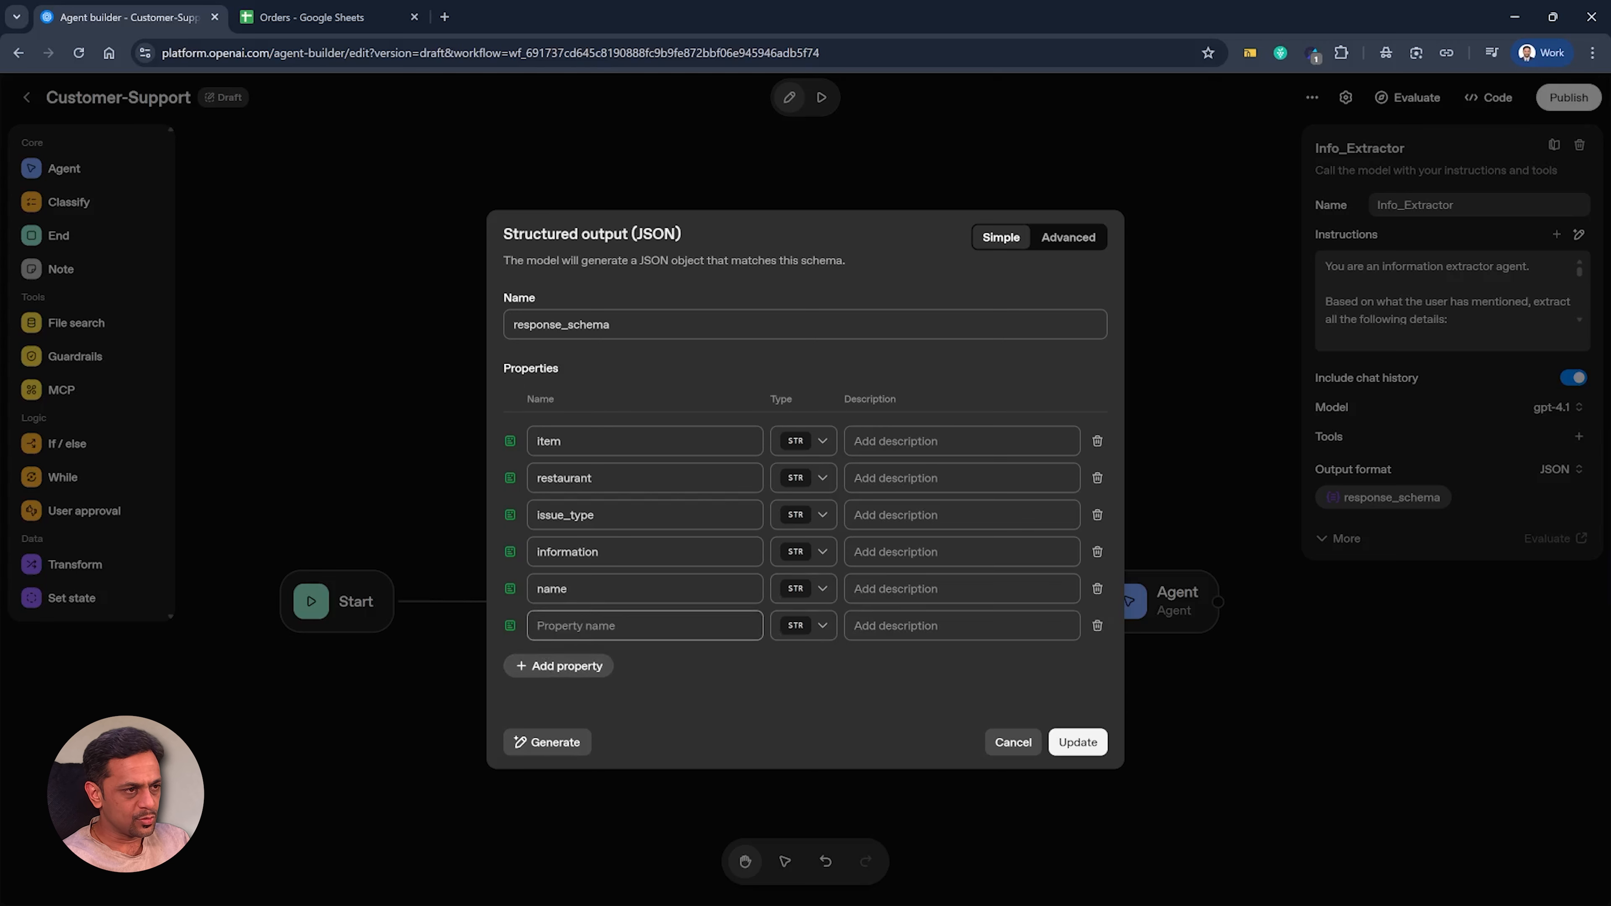
pyautogui.write('phone_num')
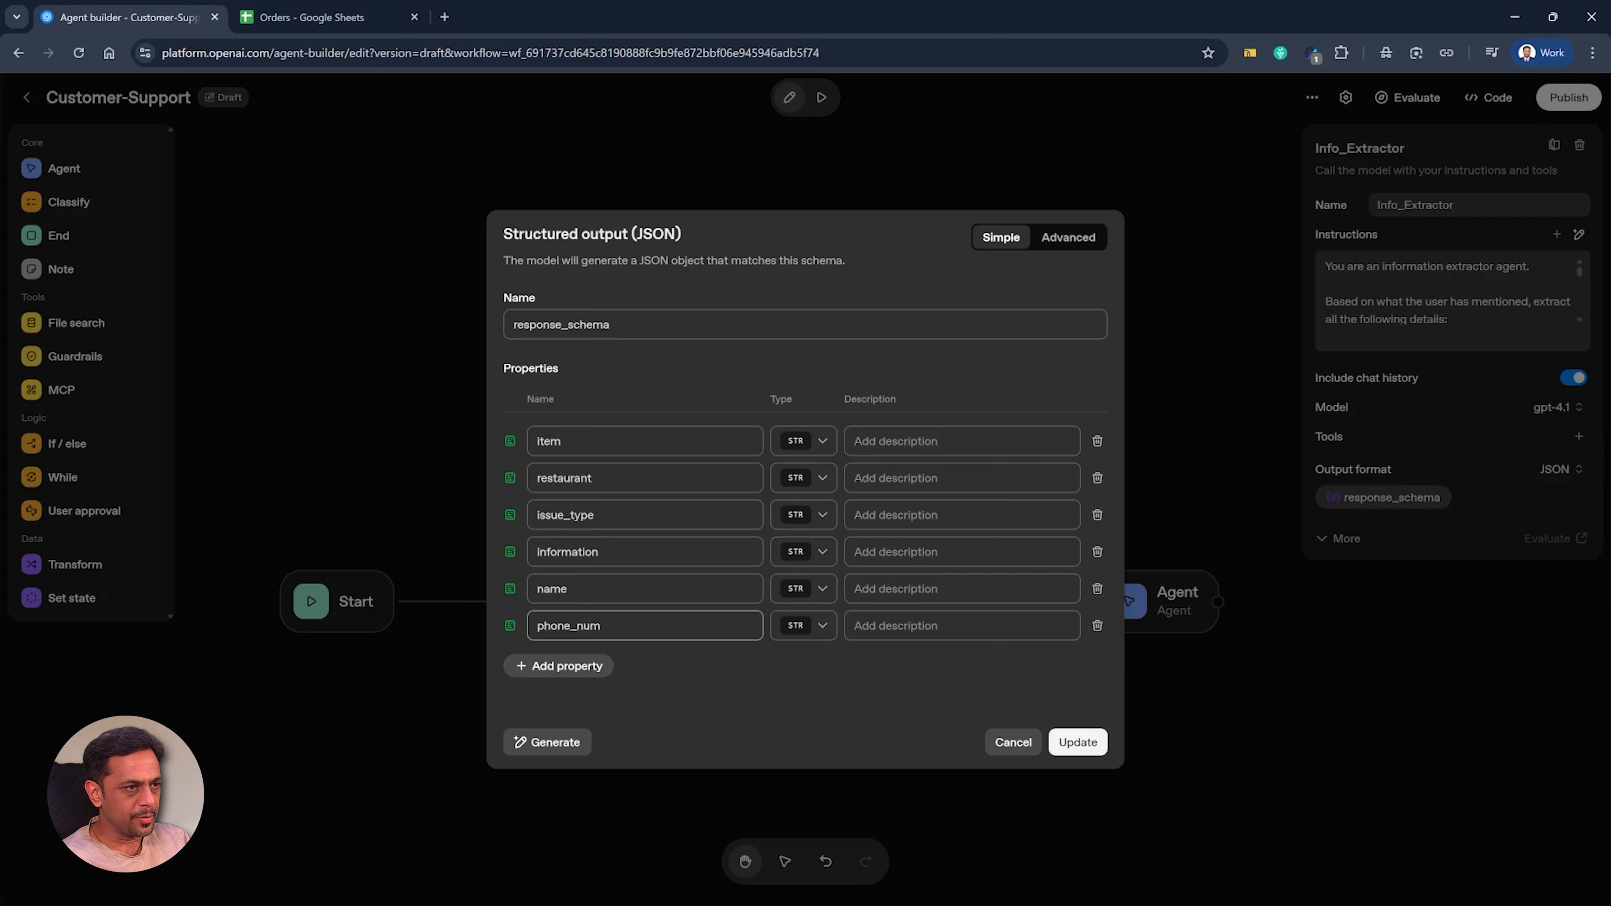
pyautogui.click(1078, 742)
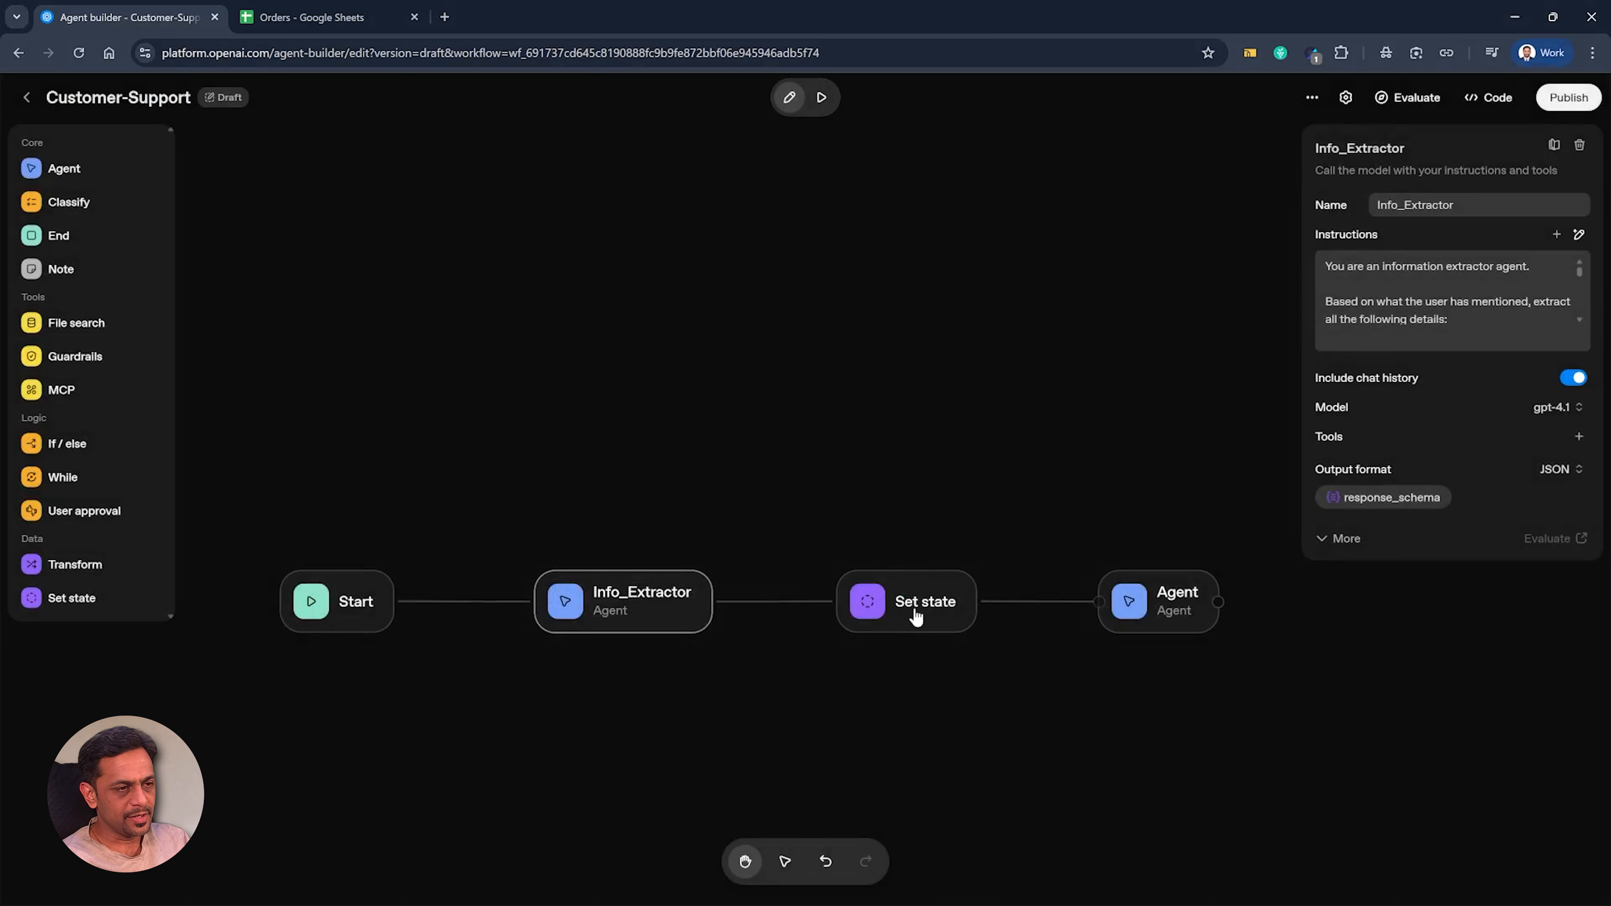
# Step: Add two string state variables, name and phone, to the Start node
pyautogui.click(352, 603)
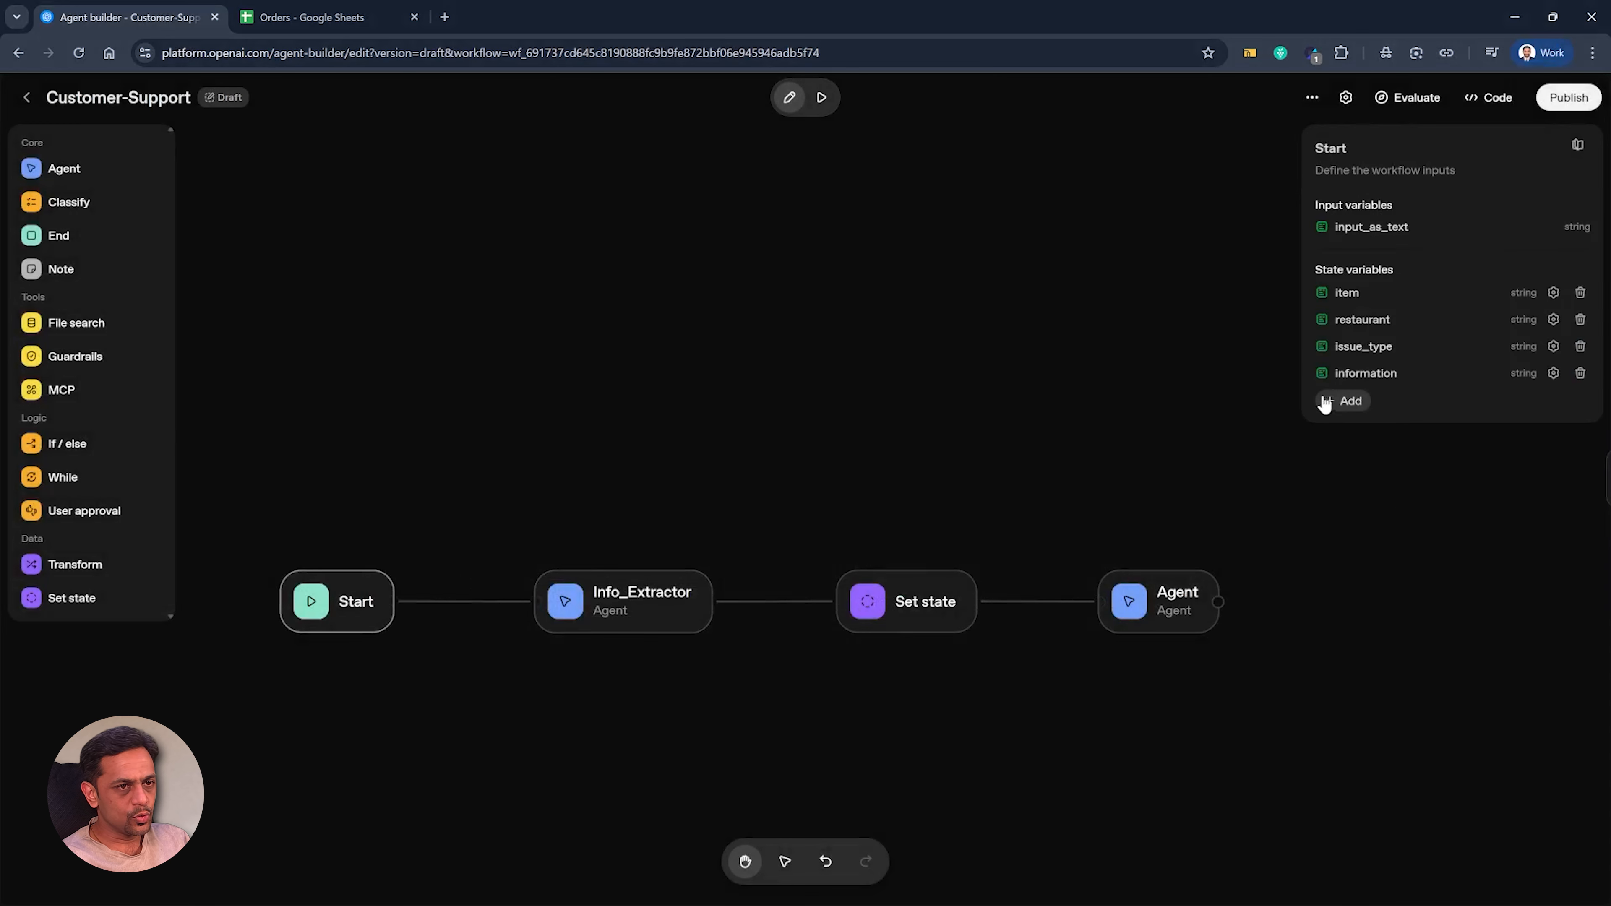
pyautogui.click(1343, 406)
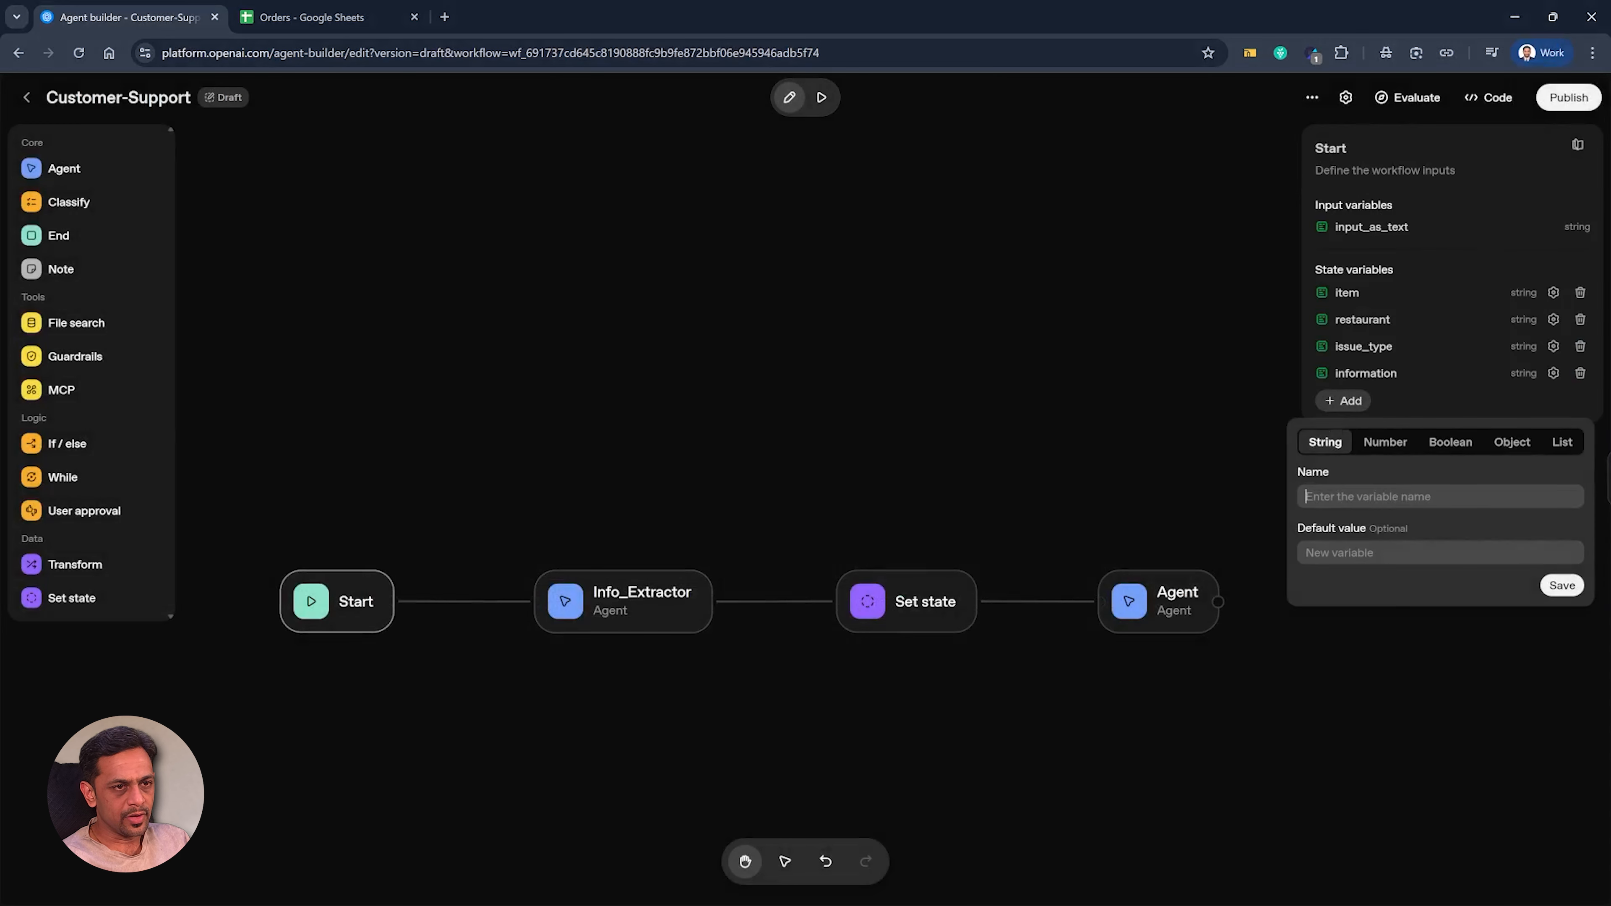
pyautogui.write('name')
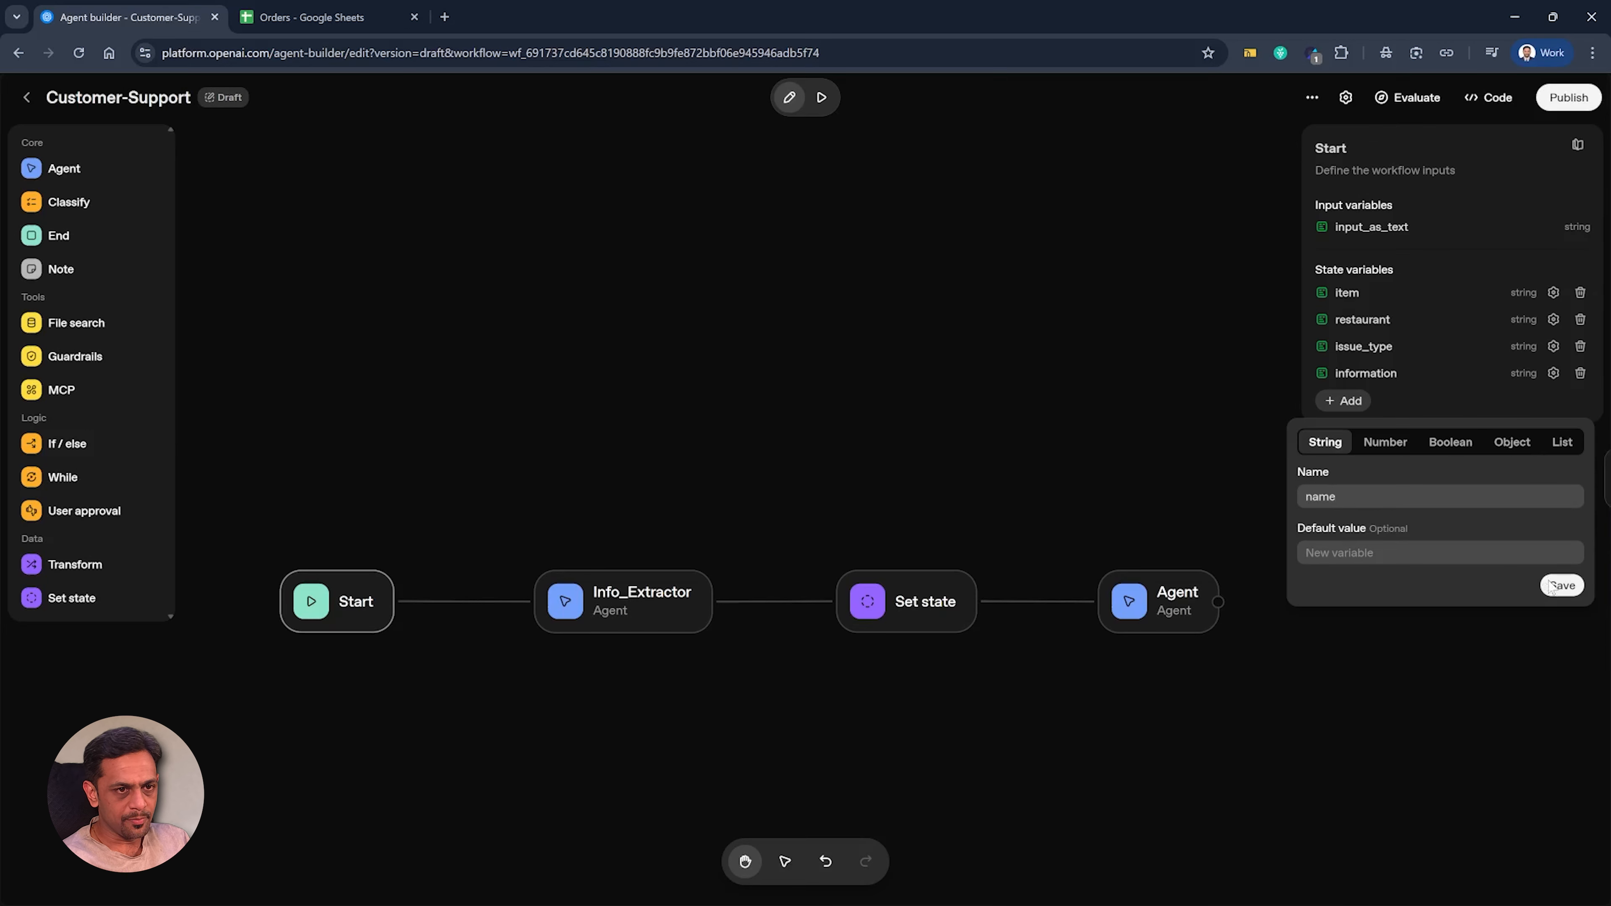
pyautogui.click(1562, 585)
pyautogui.click(1343, 429)
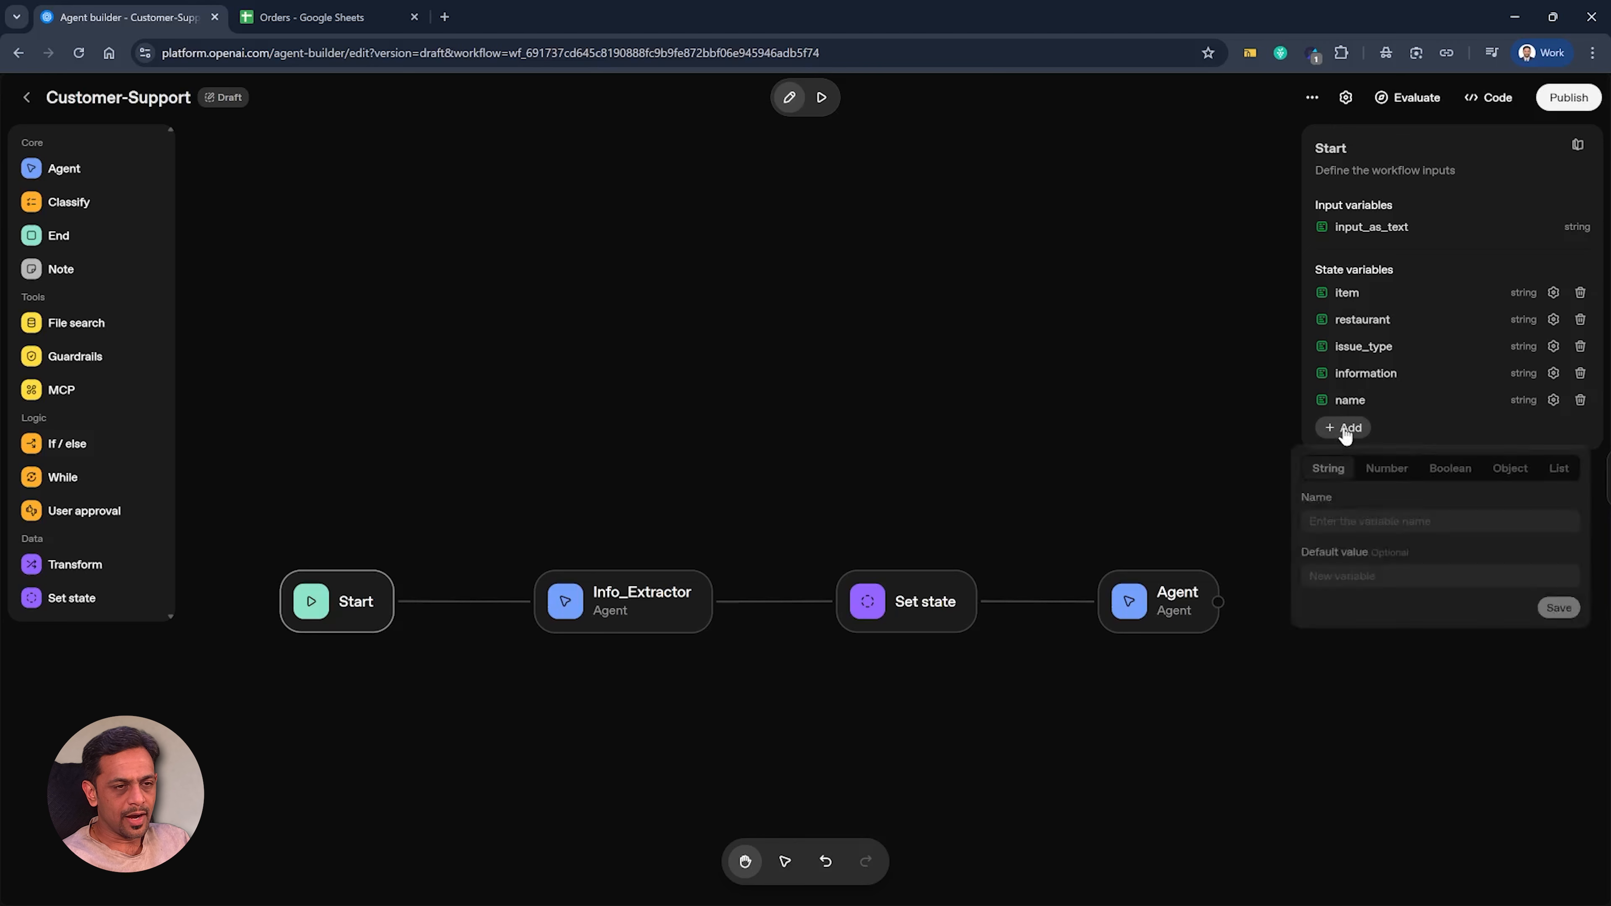
pyautogui.write('phoine')
pyautogui.press('Return')
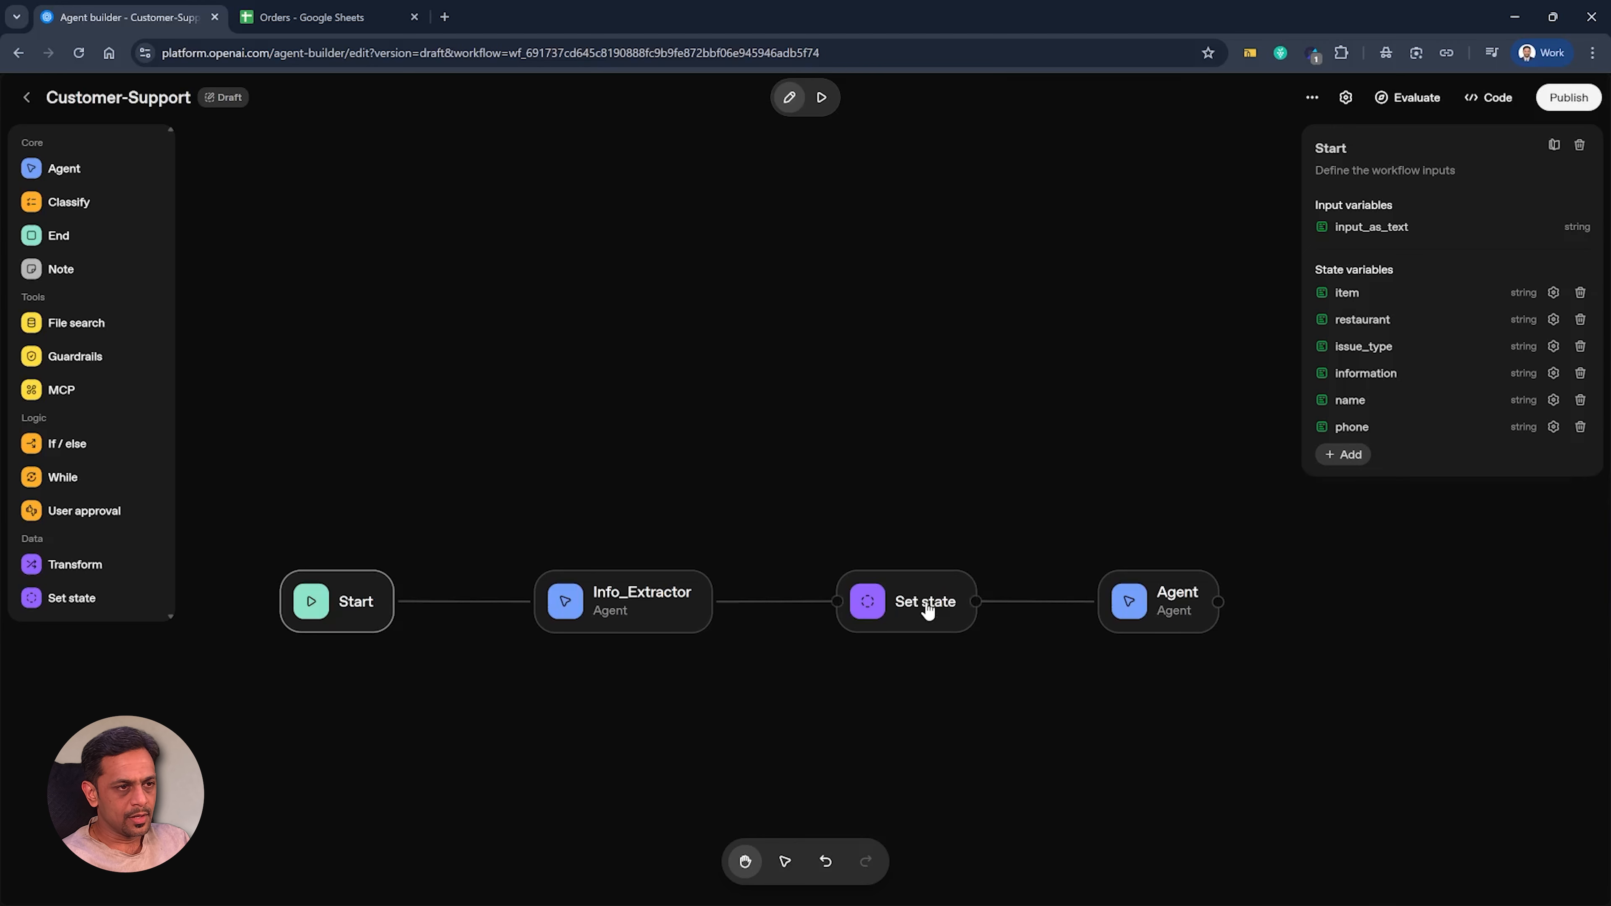
# Step: Add an assignment in the Set state node that stores input.output_parsed.name in the name variable
pyautogui.click(929, 612)
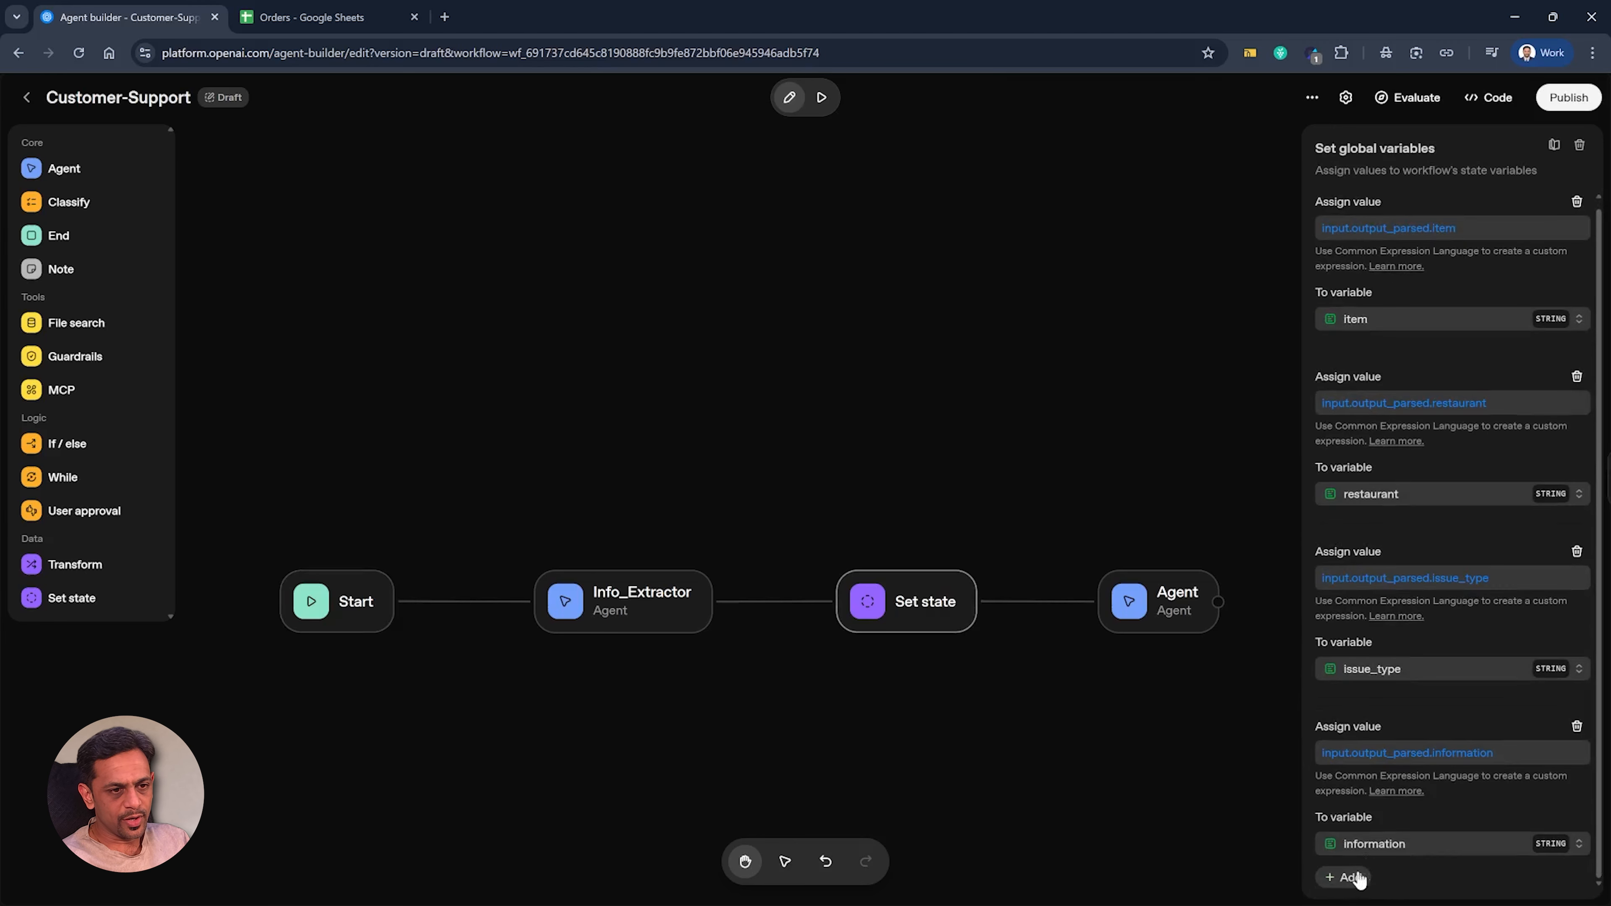
pyautogui.click(1348, 883)
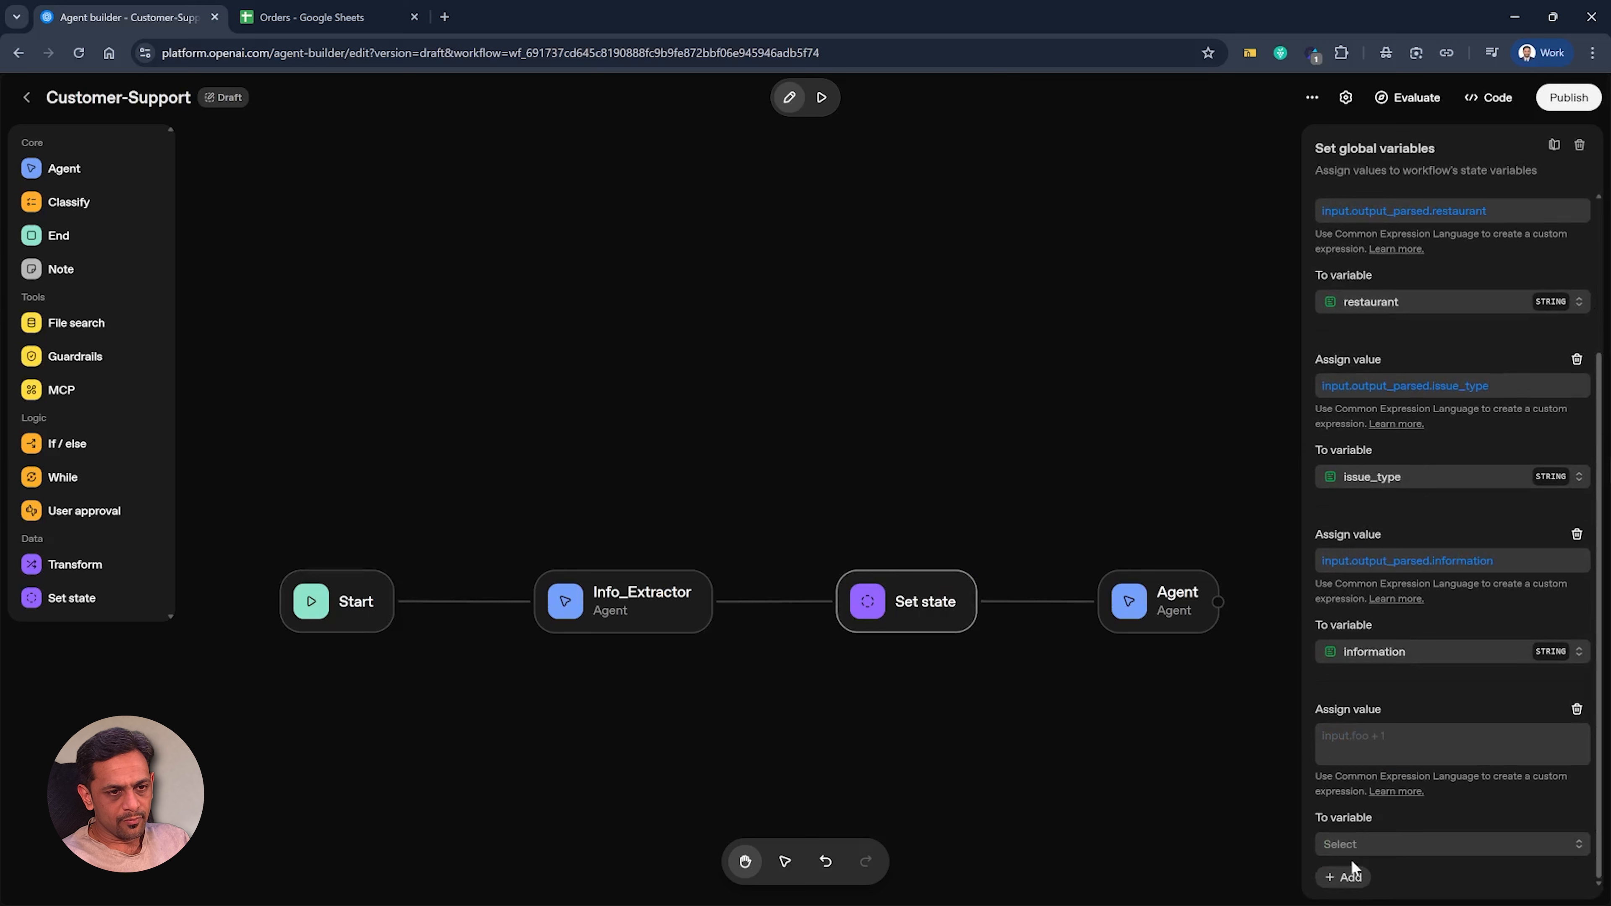
pyautogui.click(1357, 844)
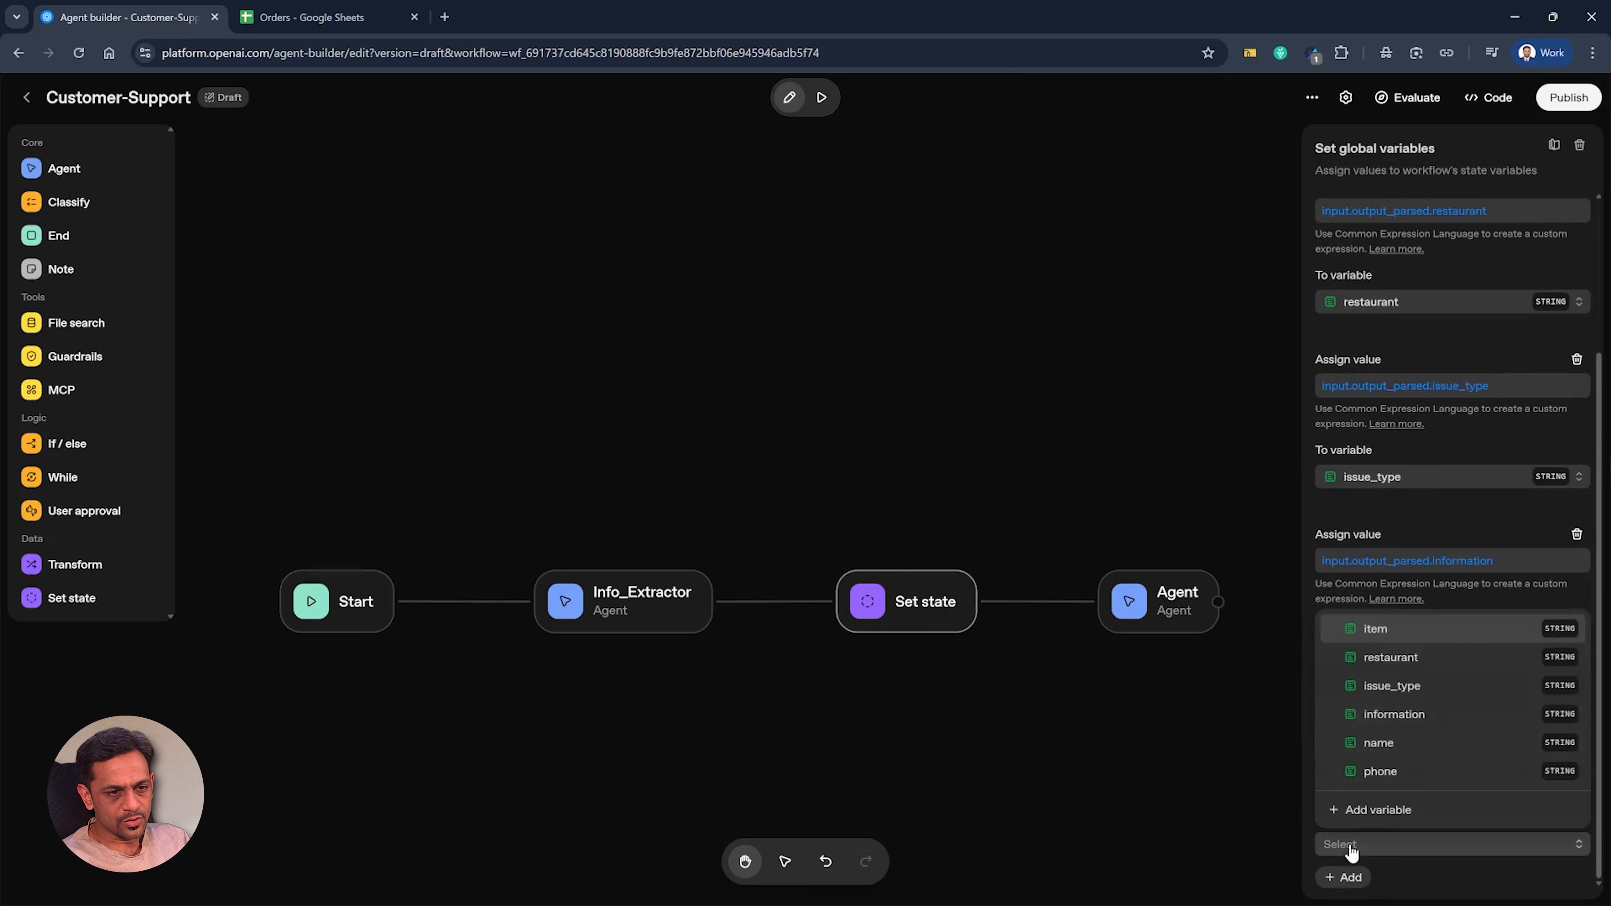
pyautogui.click(1373, 747)
pyautogui.click(1373, 744)
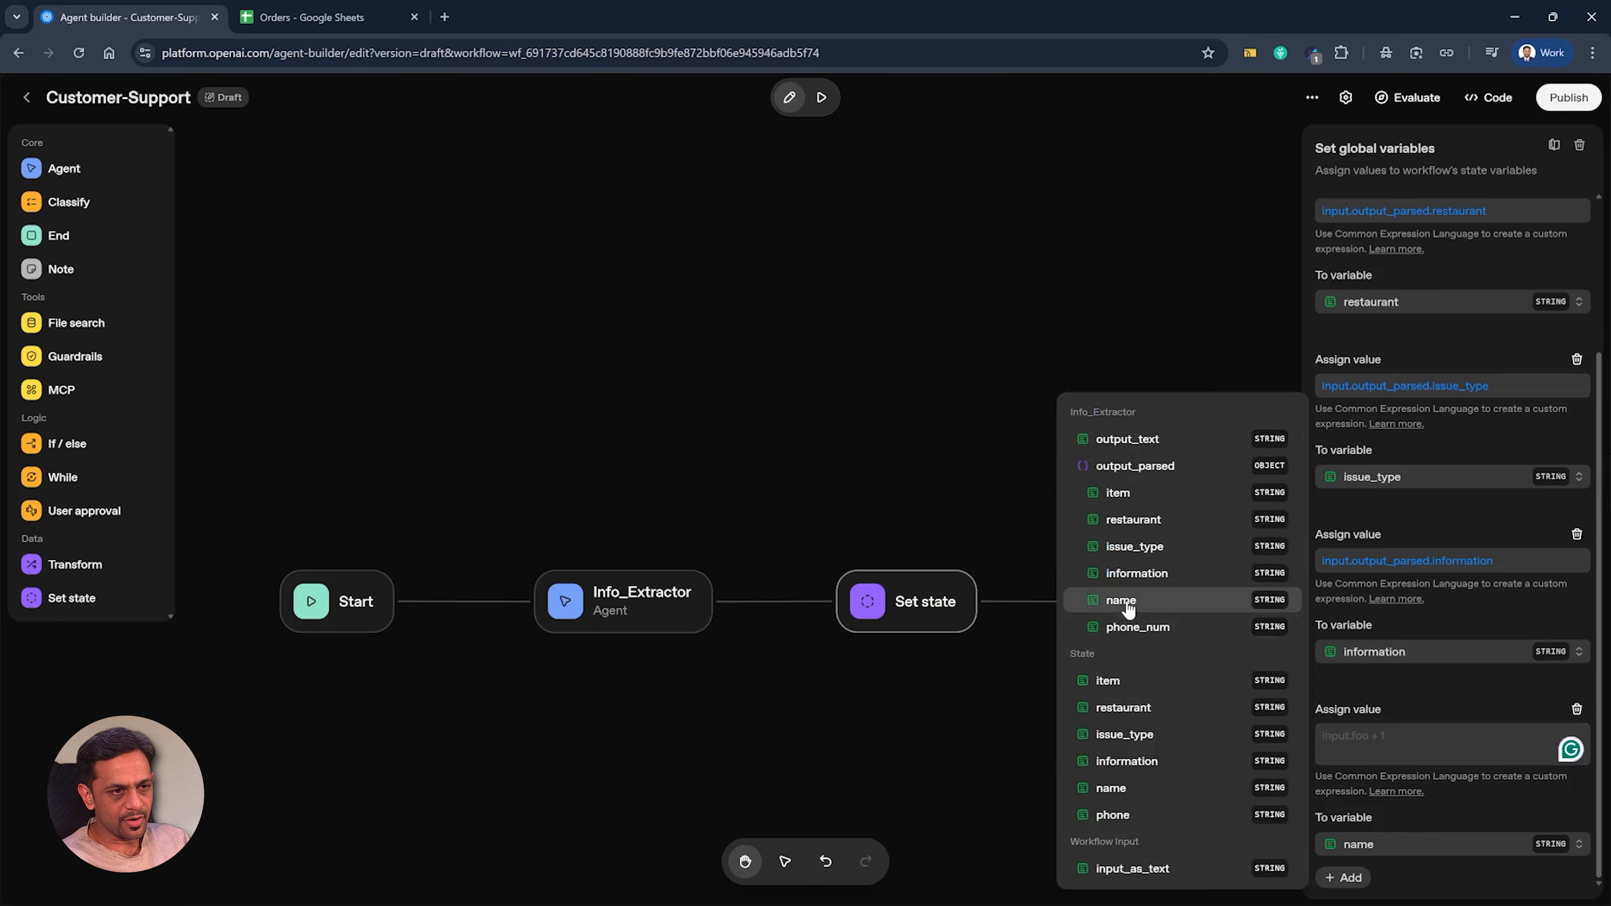
pyautogui.click(1120, 600)
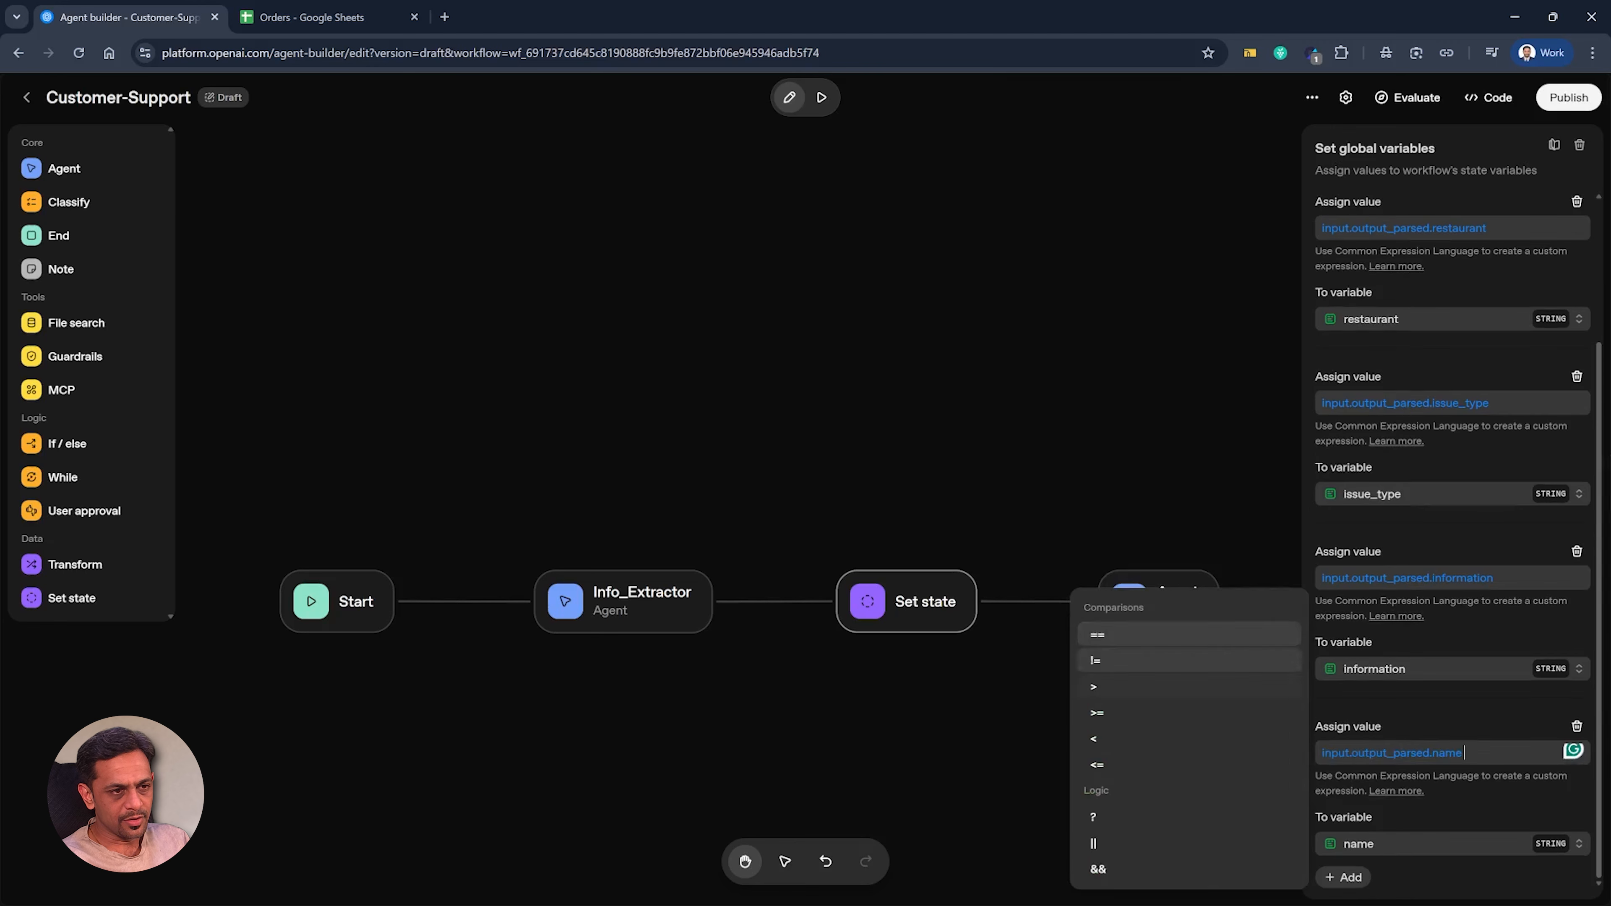
# Step: Add another Set state assignment that stores input.output_parsed.phone_num in the phone variable
pyautogui.click(1379, 860)
pyautogui.scroll(-3, 1385, 846)
pyautogui.click(1385, 844)
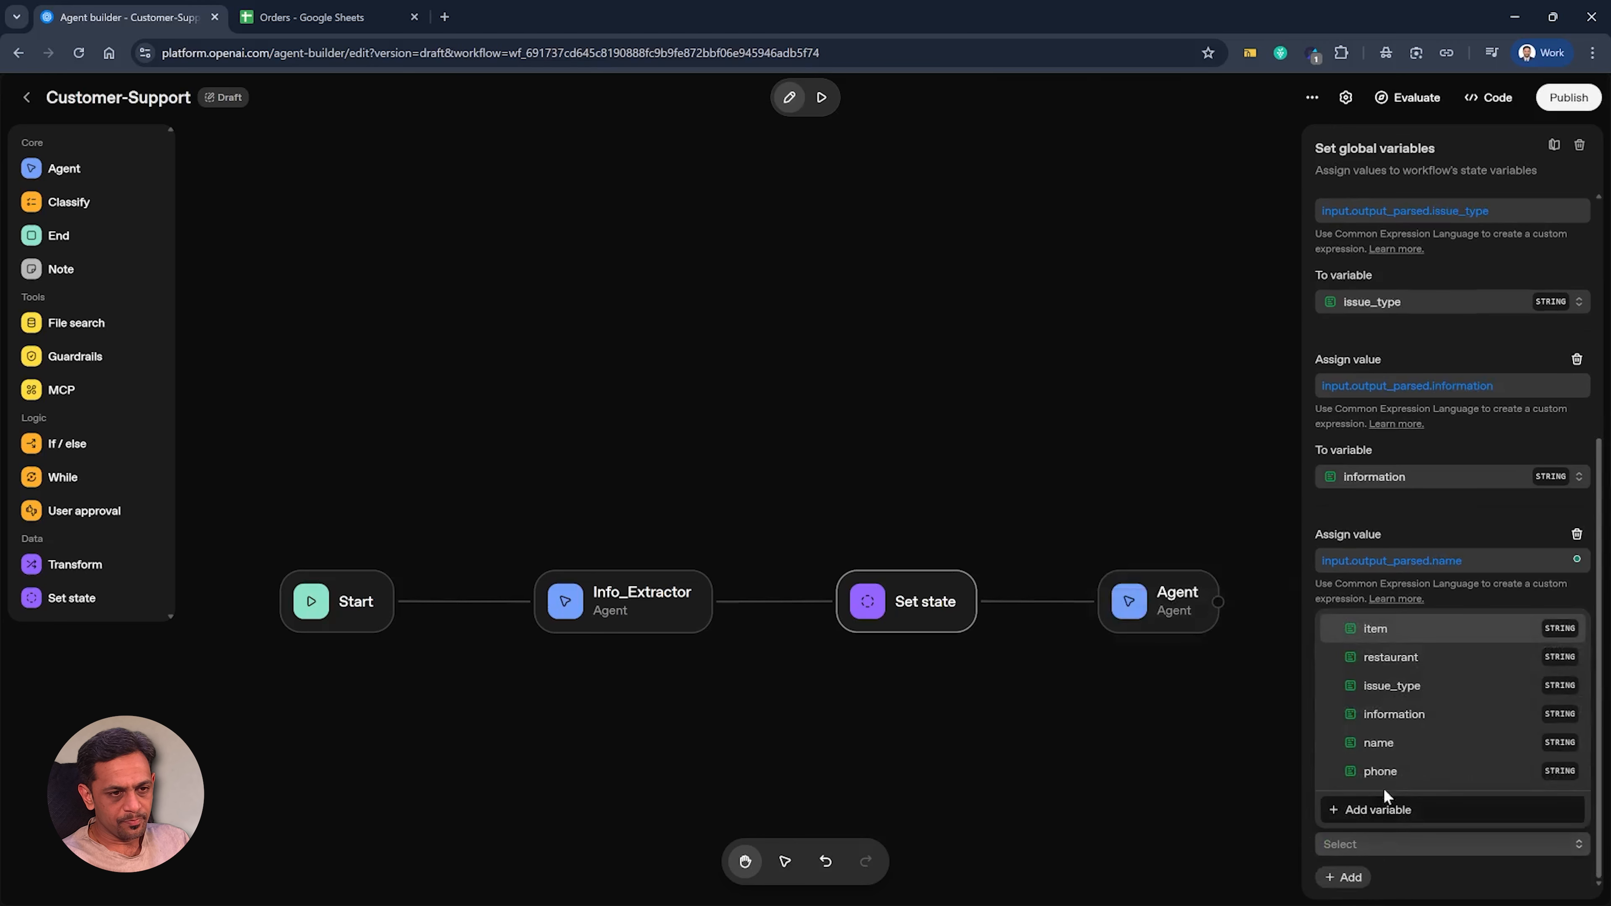
pyautogui.click(1387, 769)
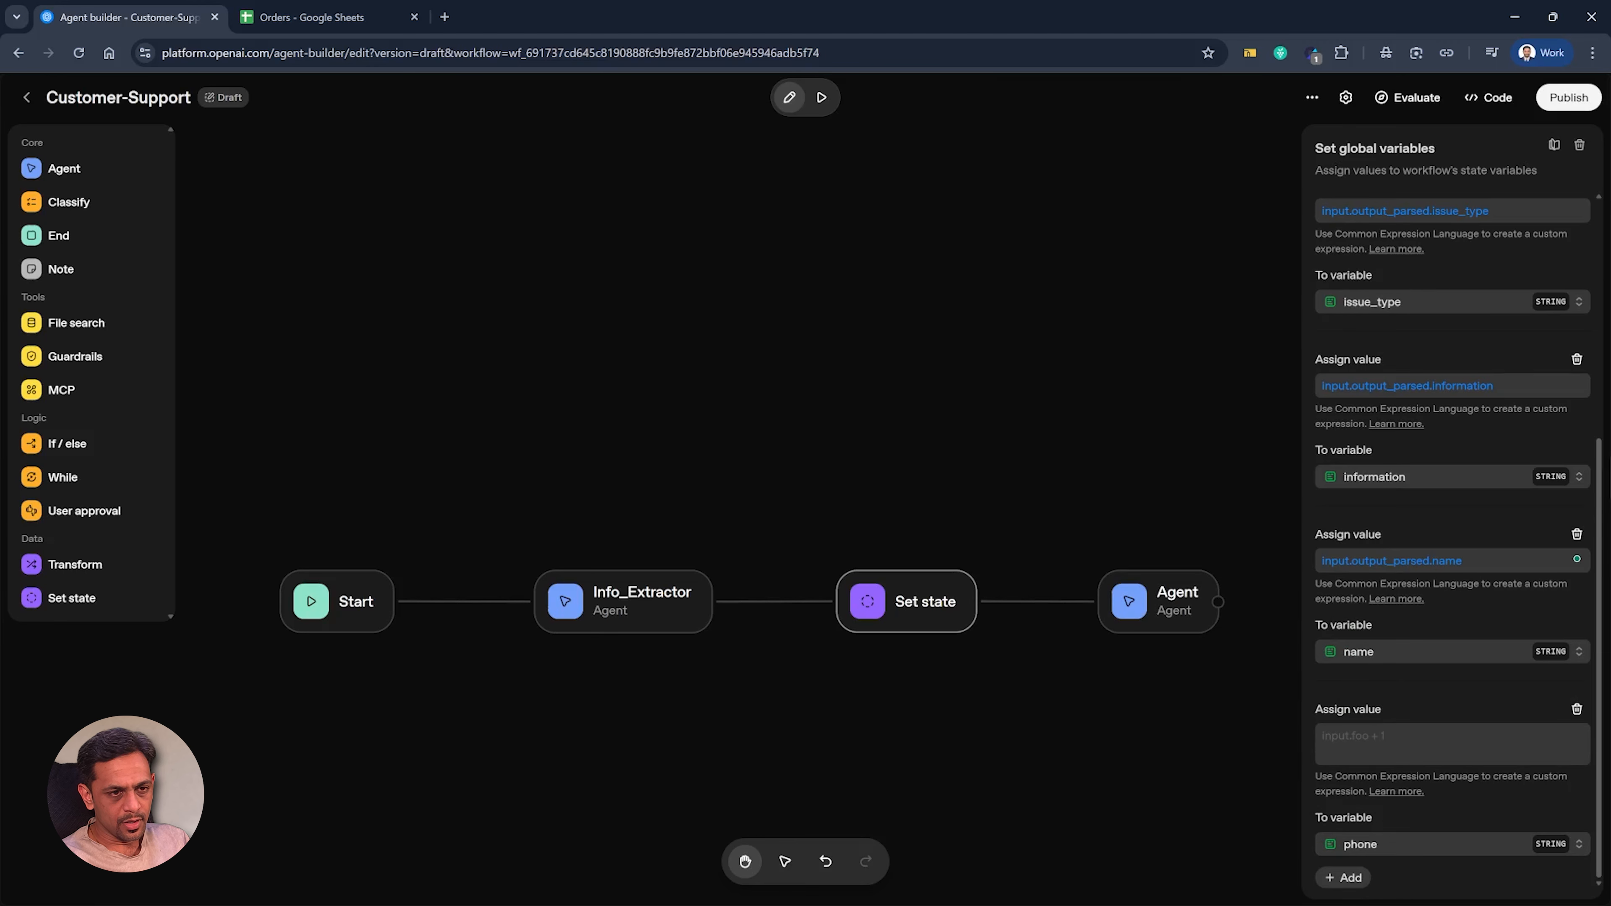
pyautogui.click(1427, 743)
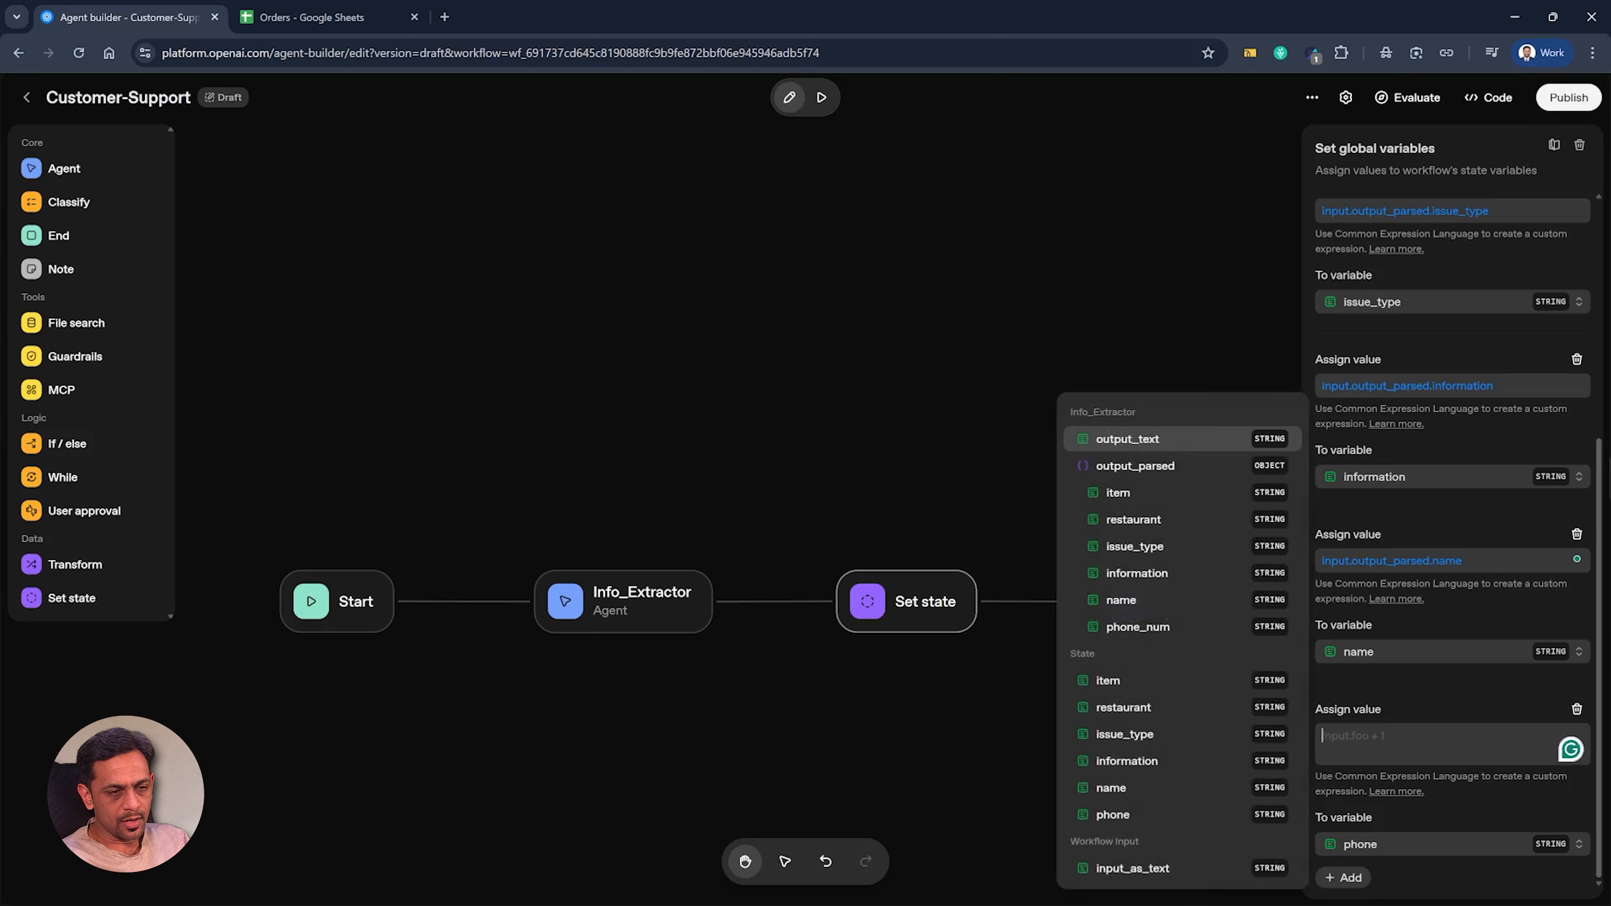
pyautogui.click(1139, 636)
pyautogui.click(1072, 490)
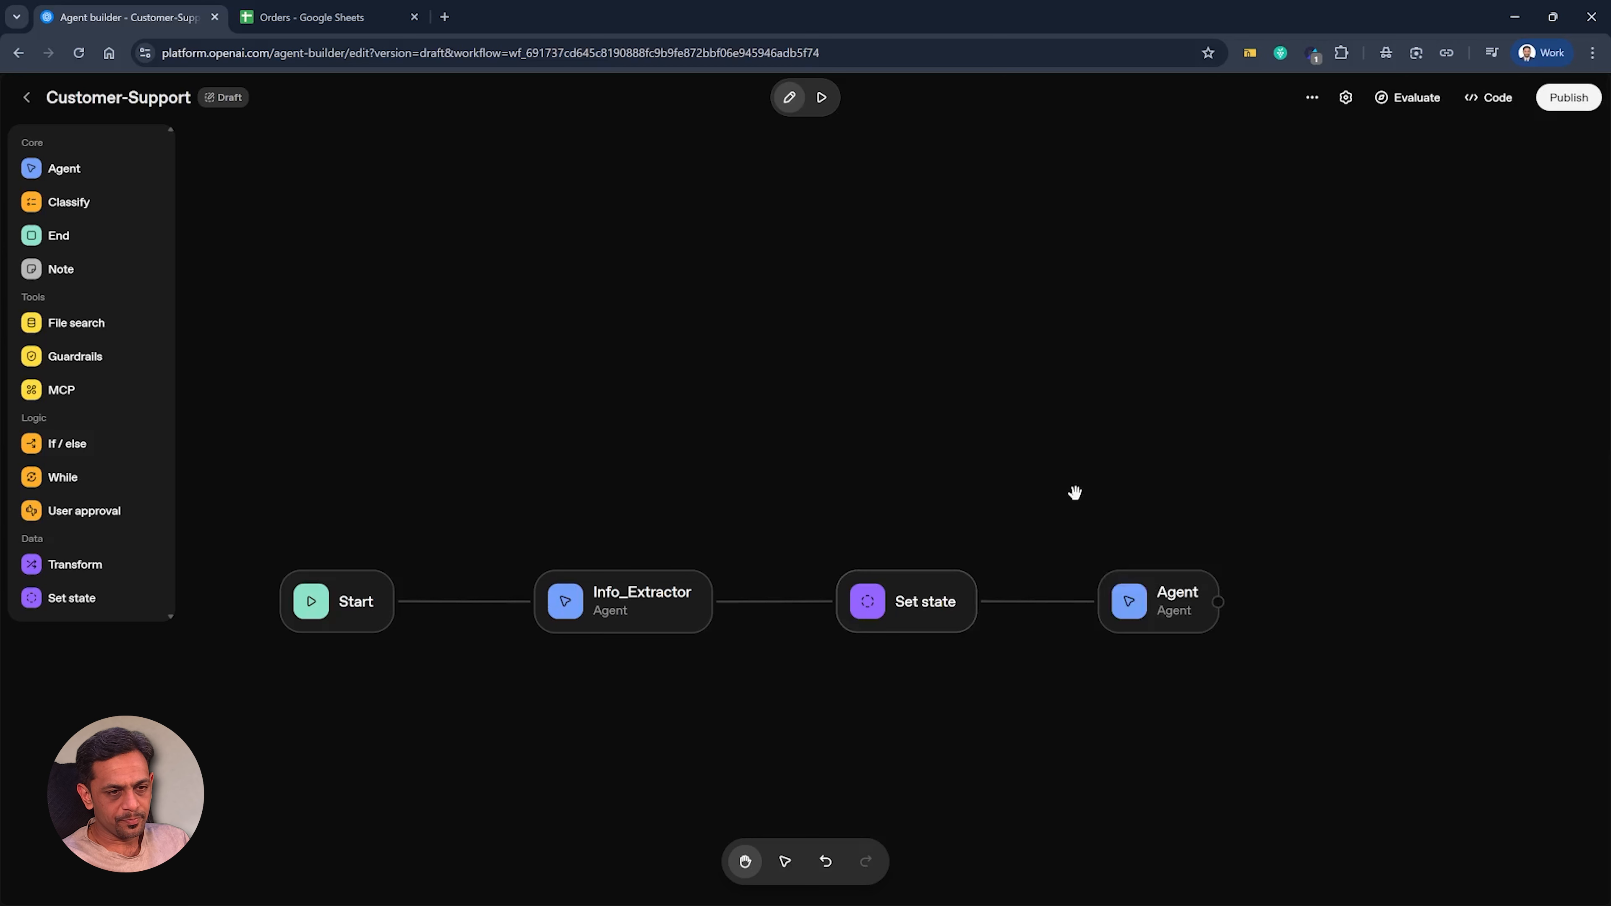
# Step: Append Name and Phone to the information helpful for MCP in the Agent node's instructions and save them
pyautogui.click(1184, 623)
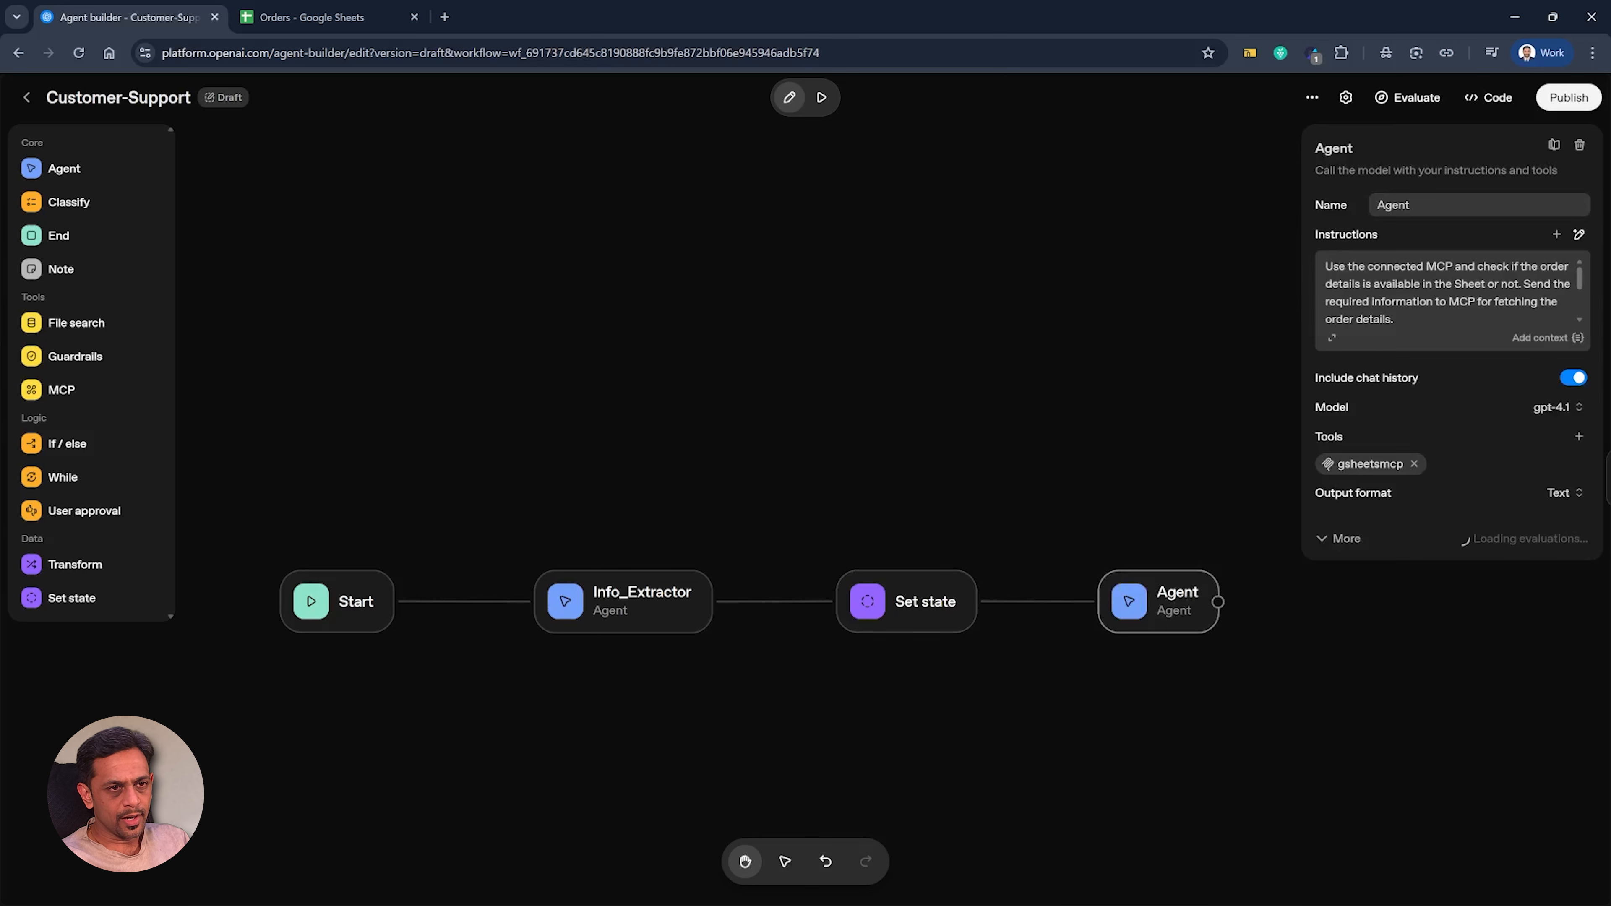
pyautogui.click(1332, 338)
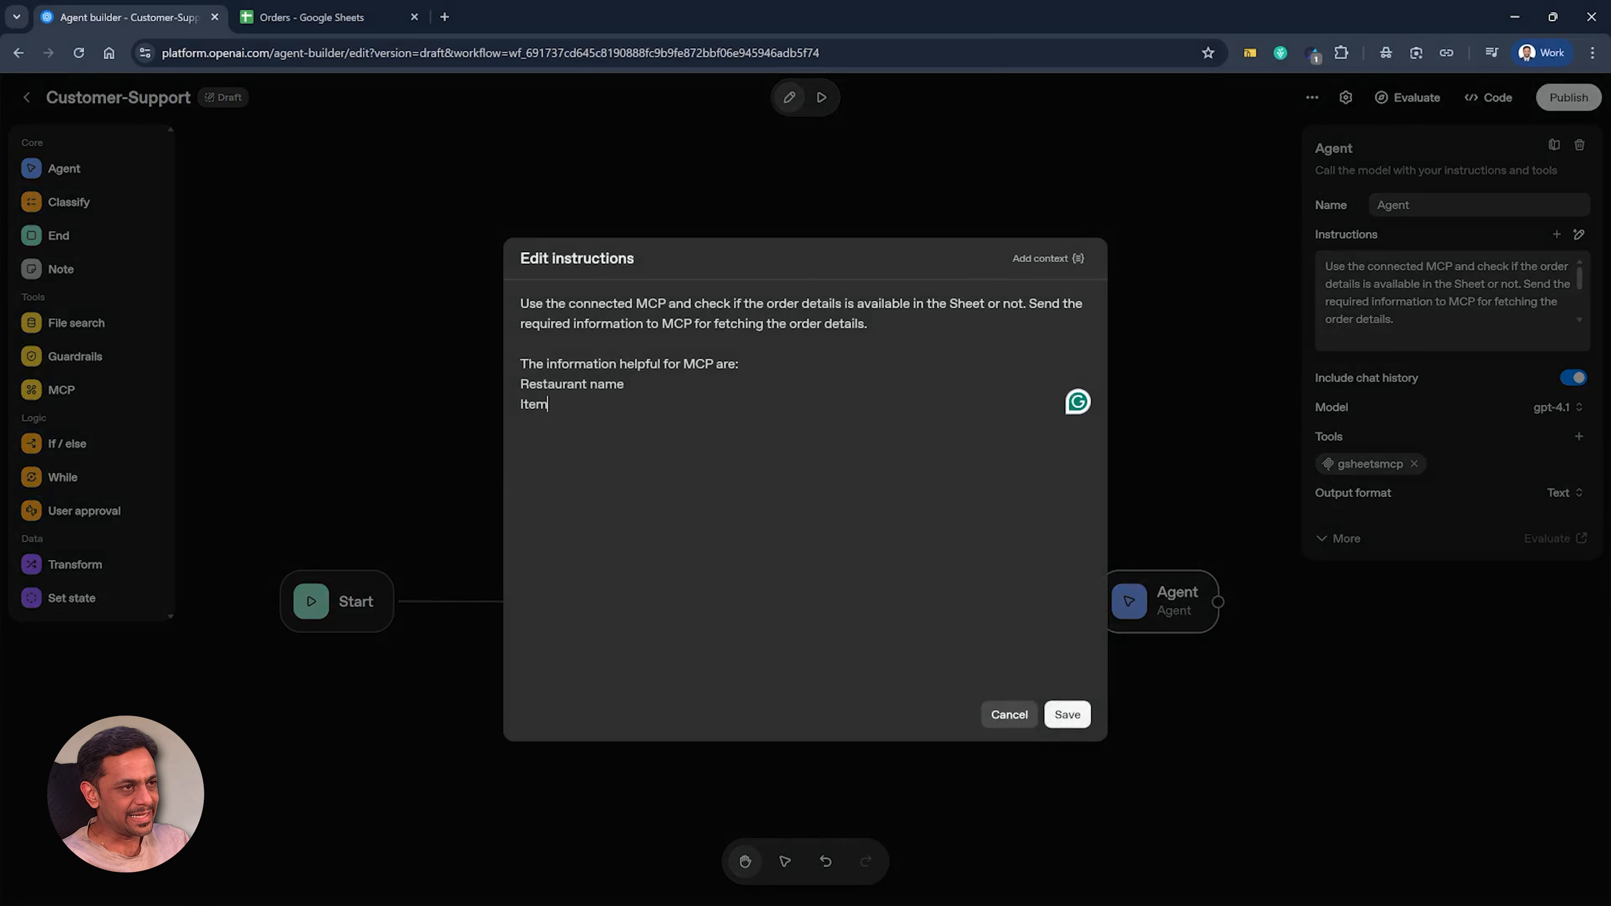
pyautogui.click(1078, 404)
pyautogui.press('Return')
pyautogui.write('Name ')
pyautogui.write('Phone-num')
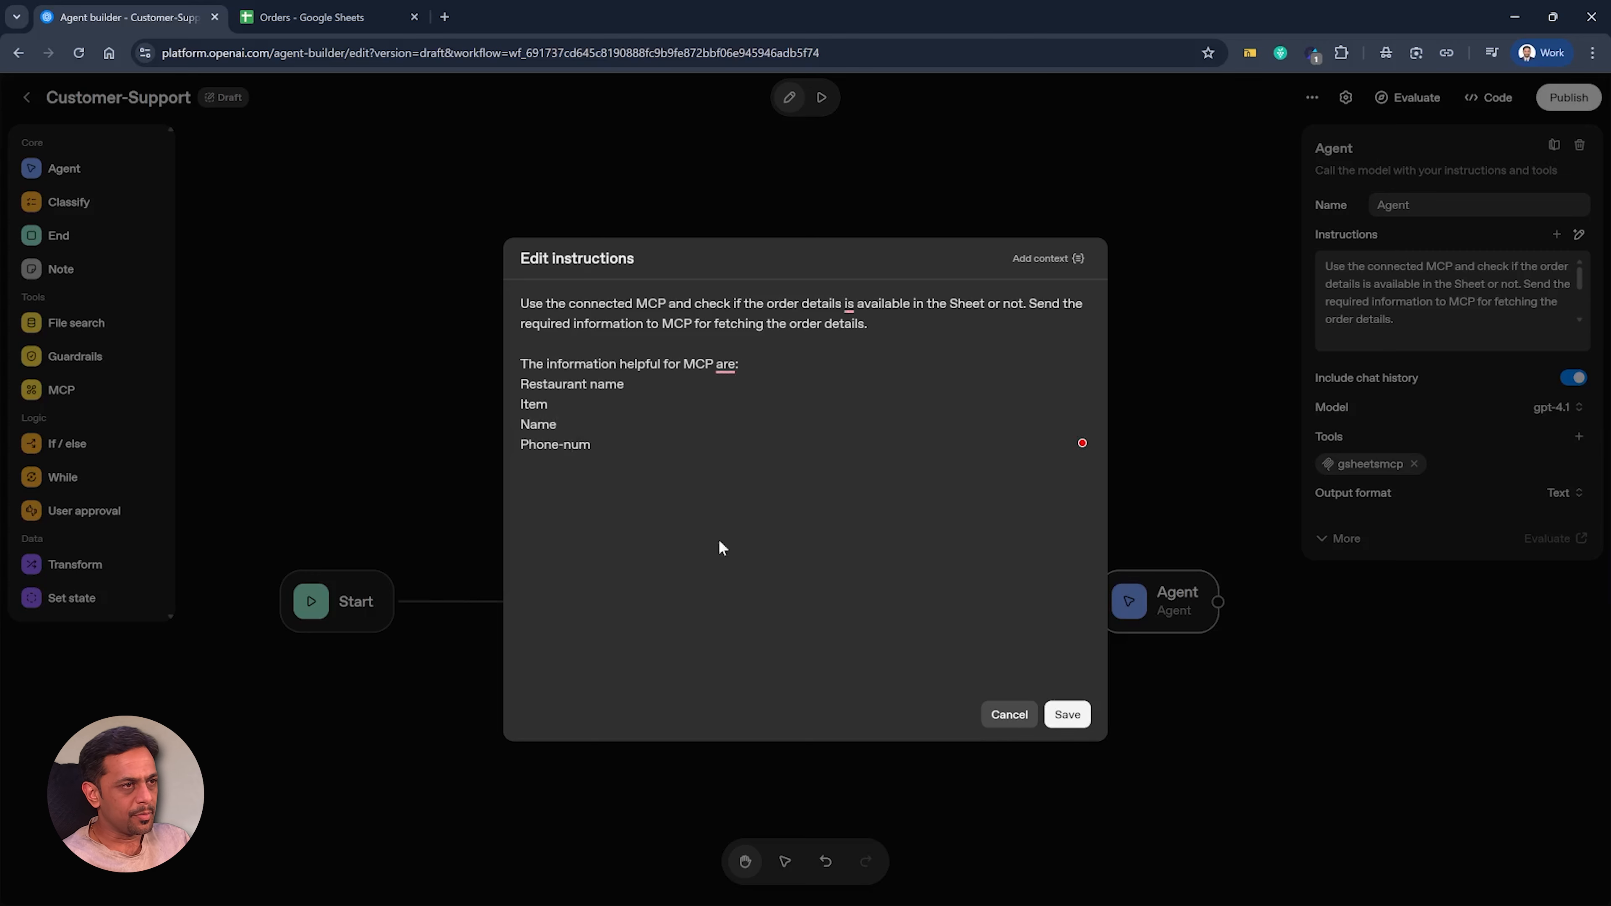
pyautogui.press('BackSpace')
pyautogui.press('BackSpace')
pyautogui.click(1068, 716)
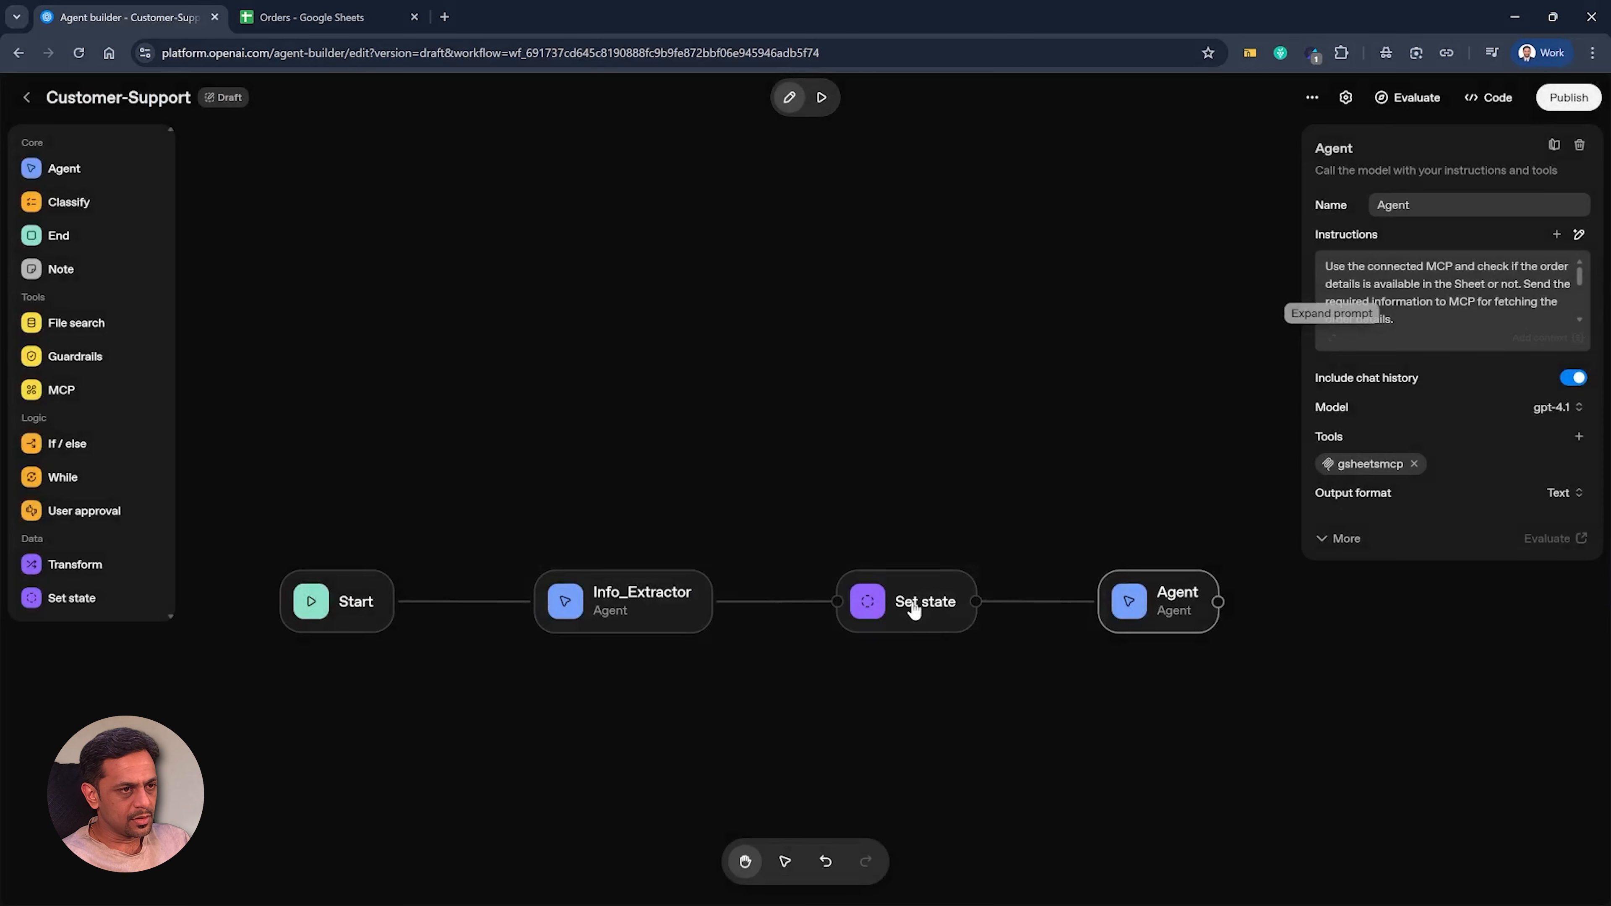
# Step: Check the Set state node's variable assignments against the field names in the Agent node's instructions
pyautogui.click(914, 609)
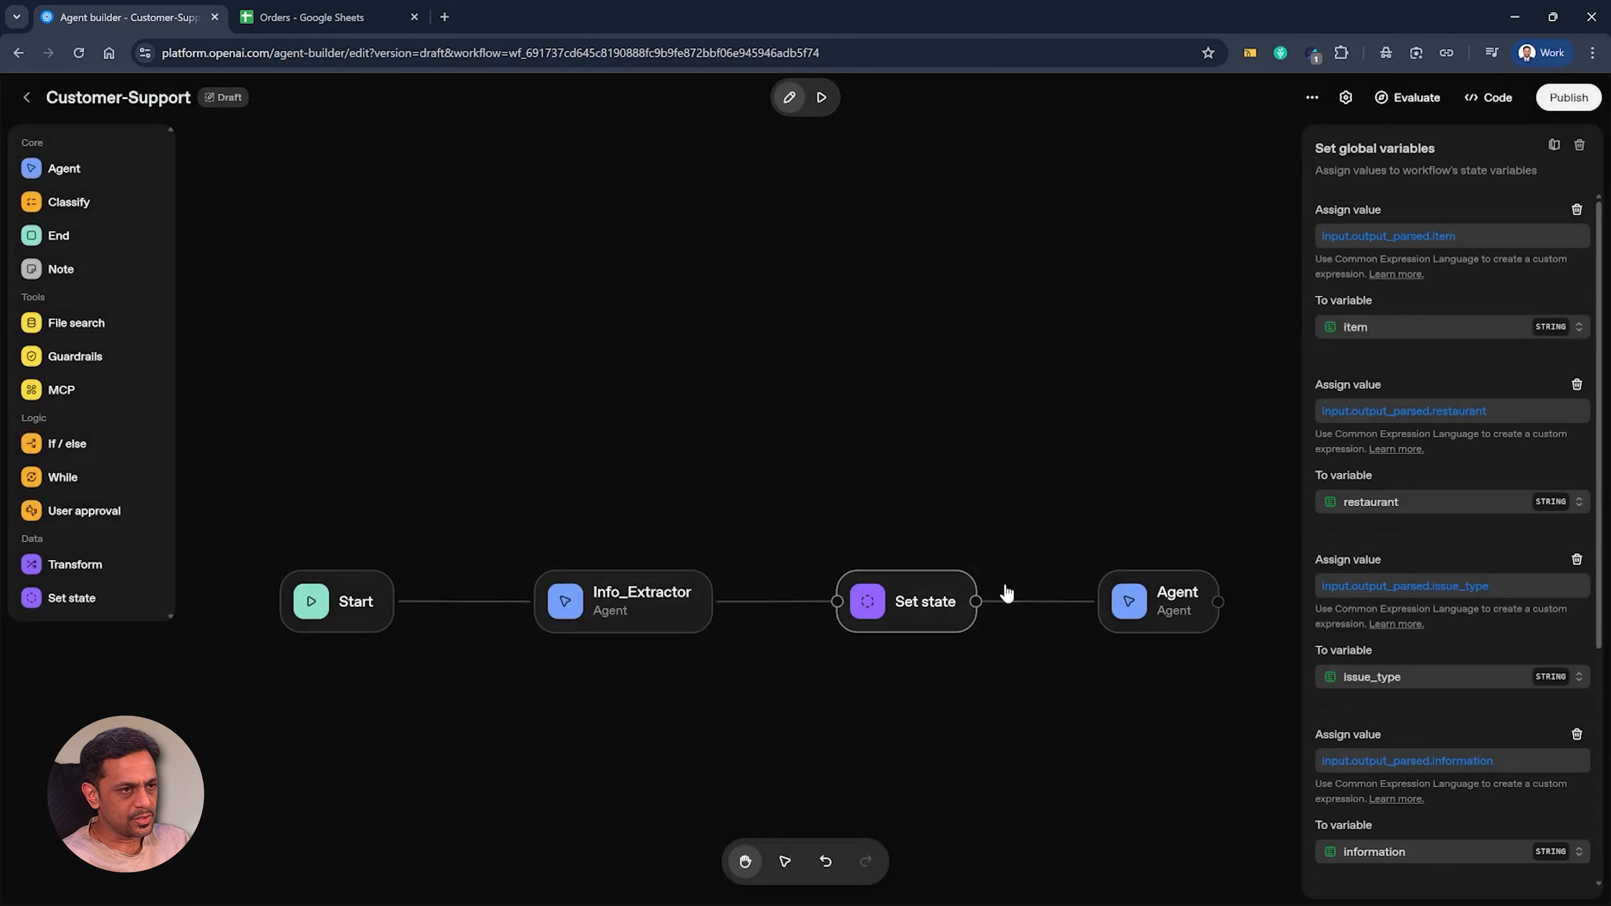
pyautogui.scroll(-3, 1366, 720)
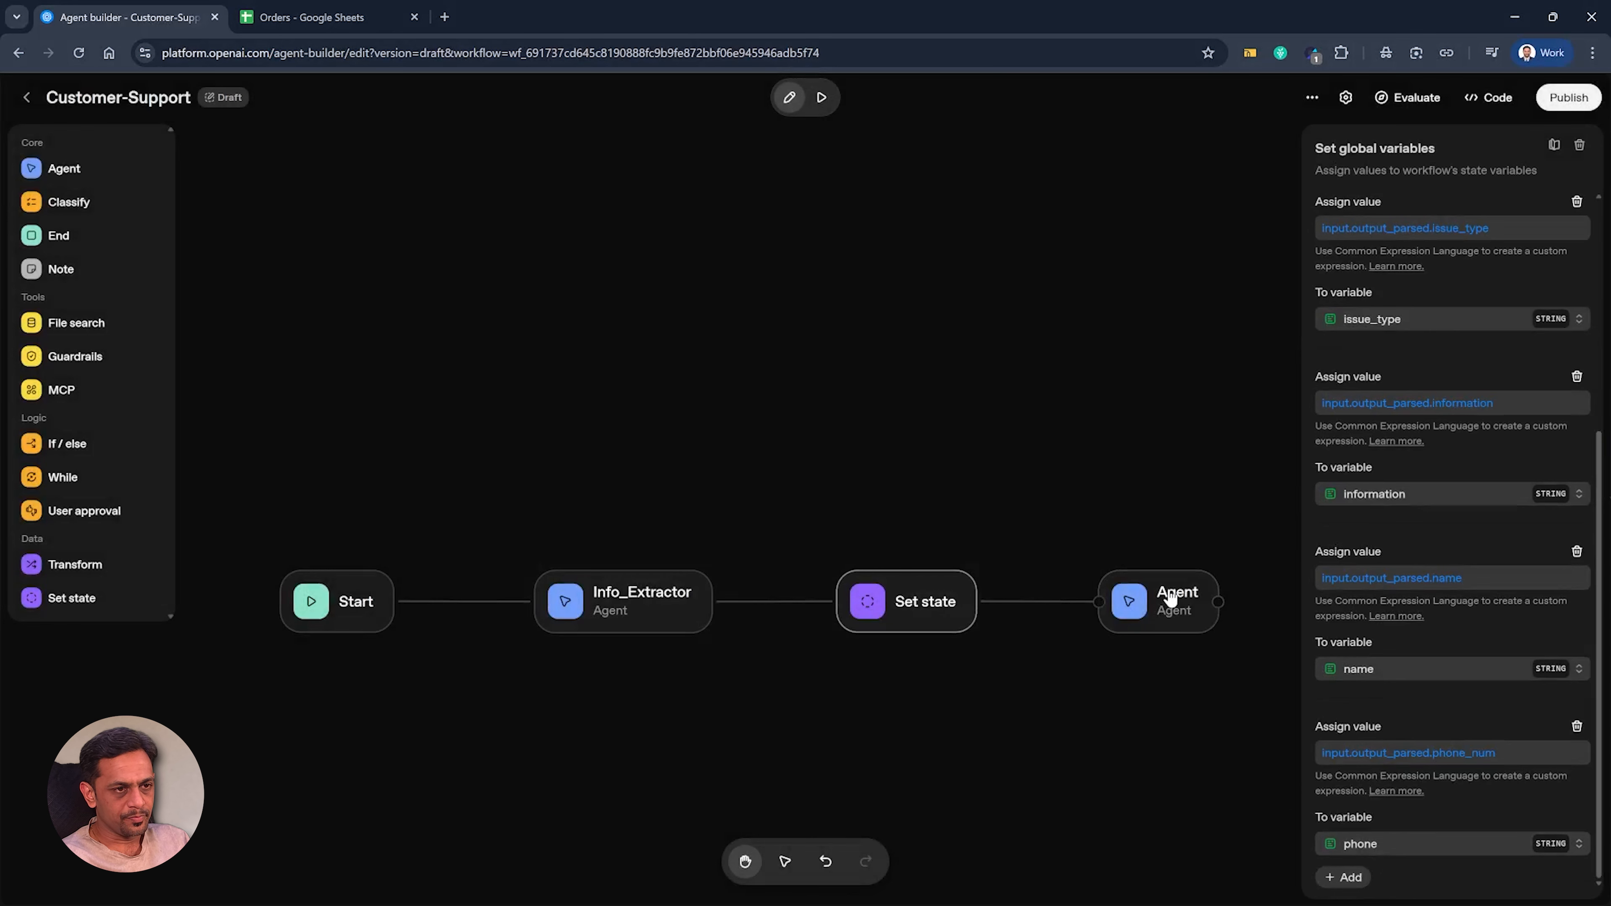
pyautogui.click(1164, 608)
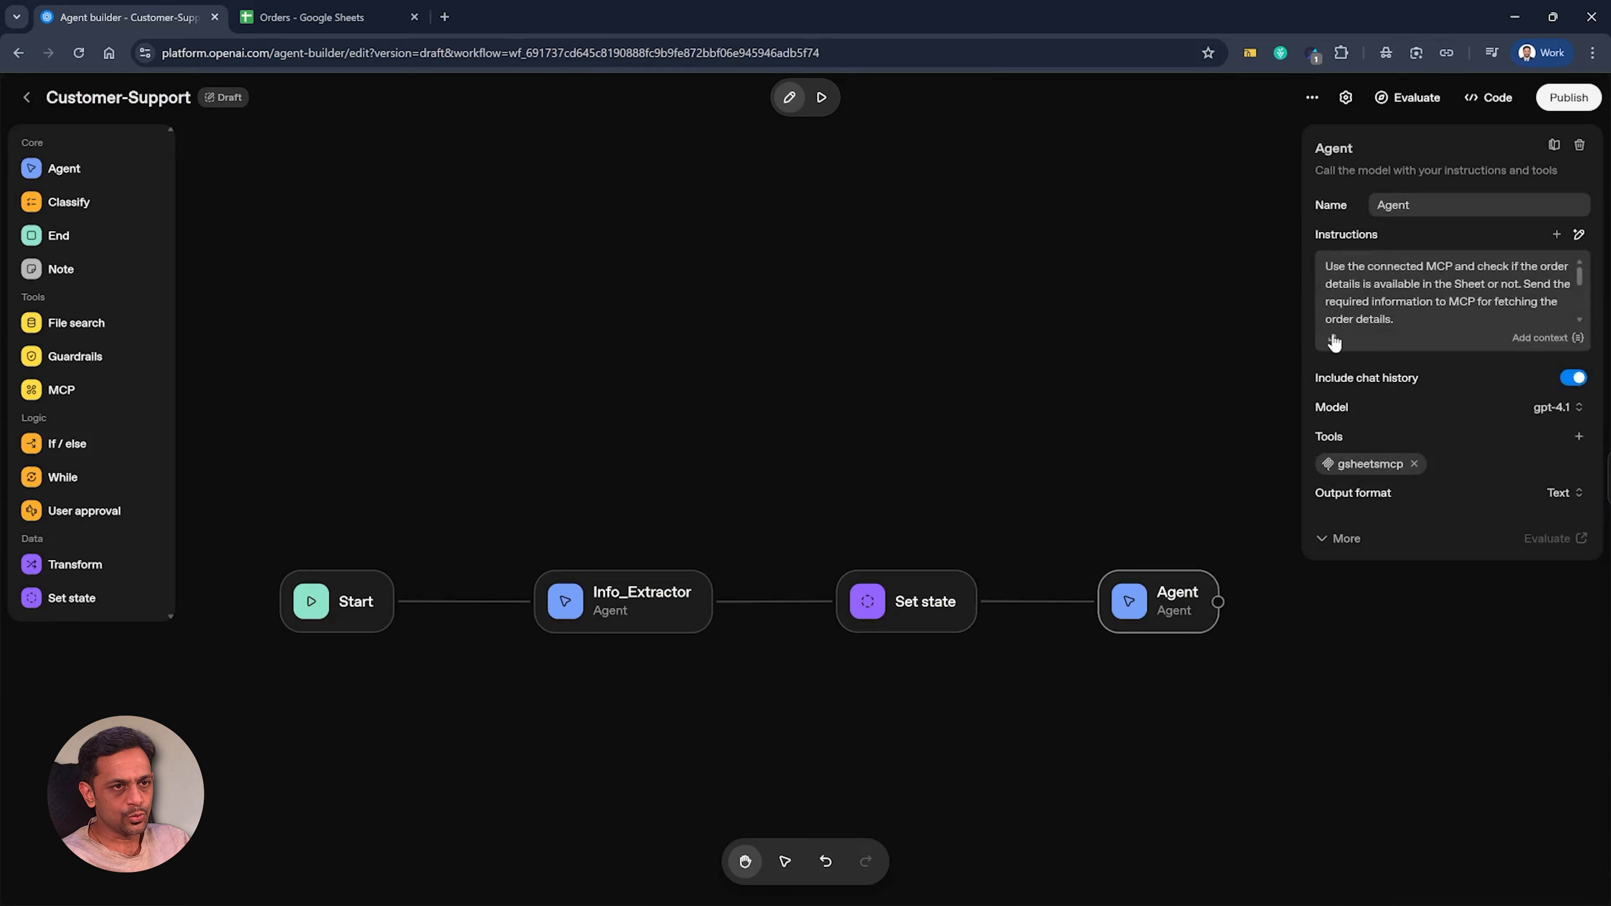
pyautogui.click(1330, 341)
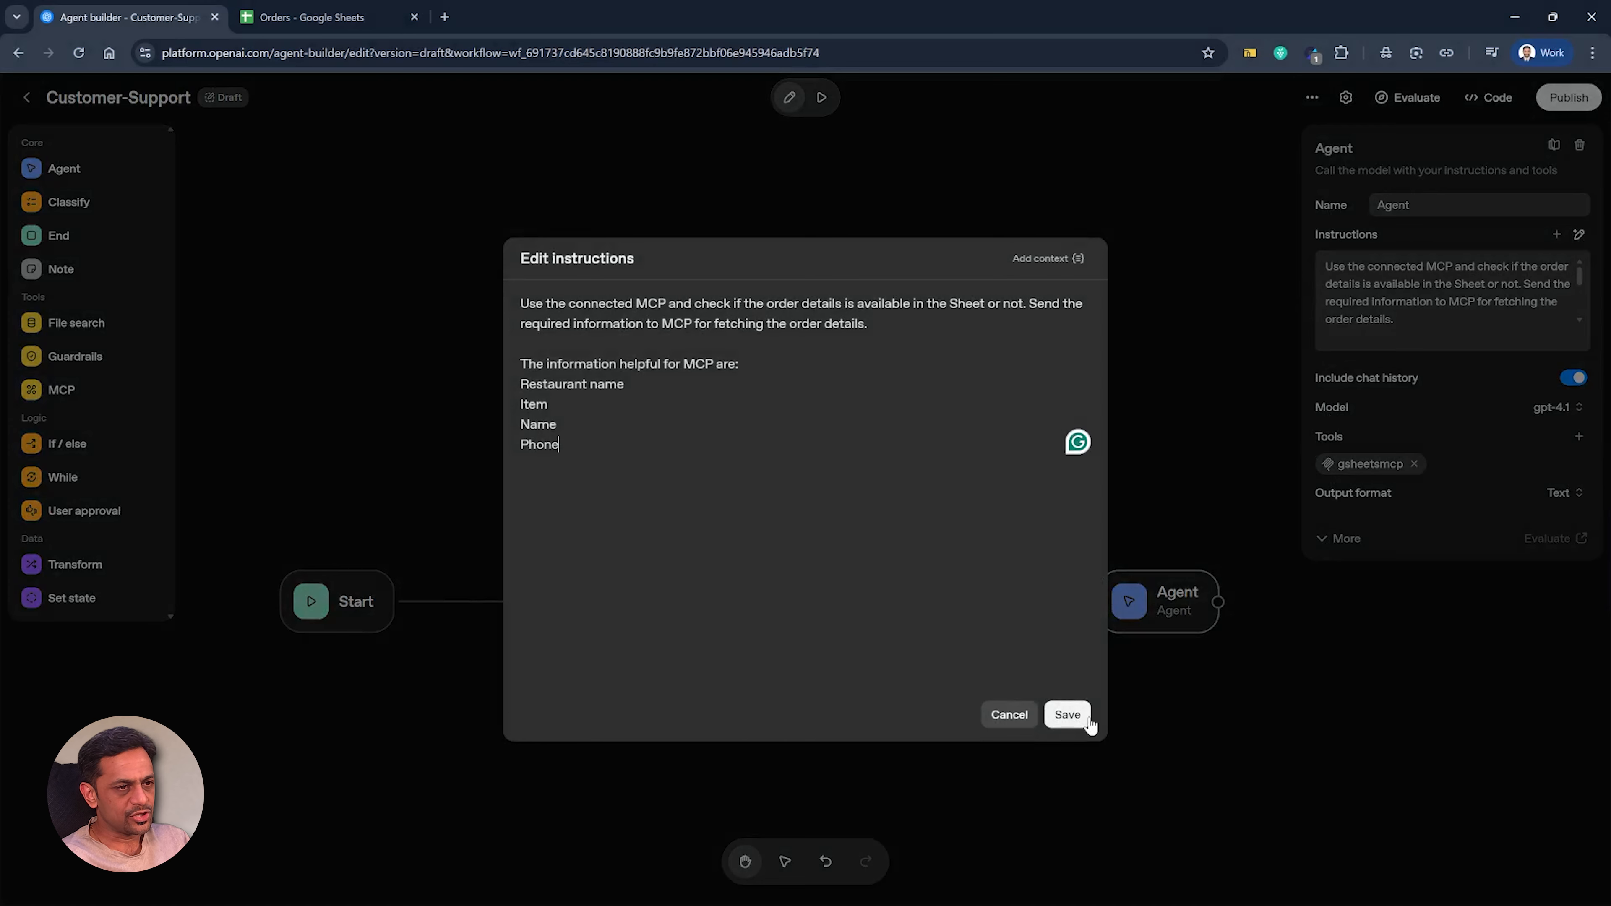
pyautogui.click(1068, 715)
pyautogui.click(952, 159)
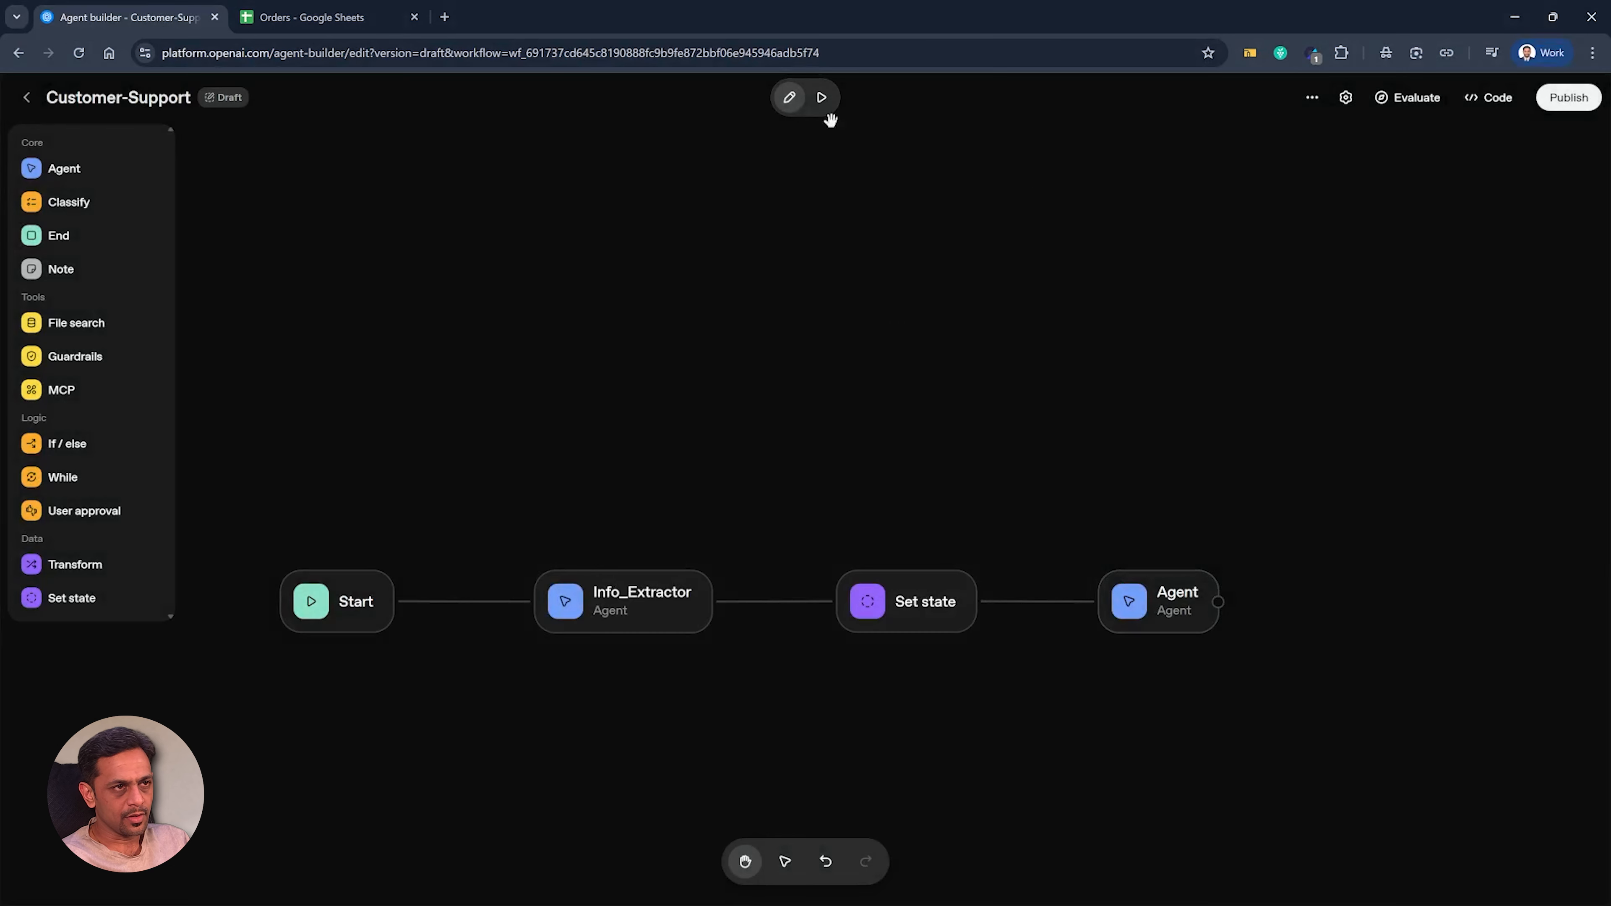
# Step: Preview the workflow with the message "I had ordered Paneer Butter Masala from Rajasthan Rasoi and it smells bad."
pyautogui.click(823, 98)
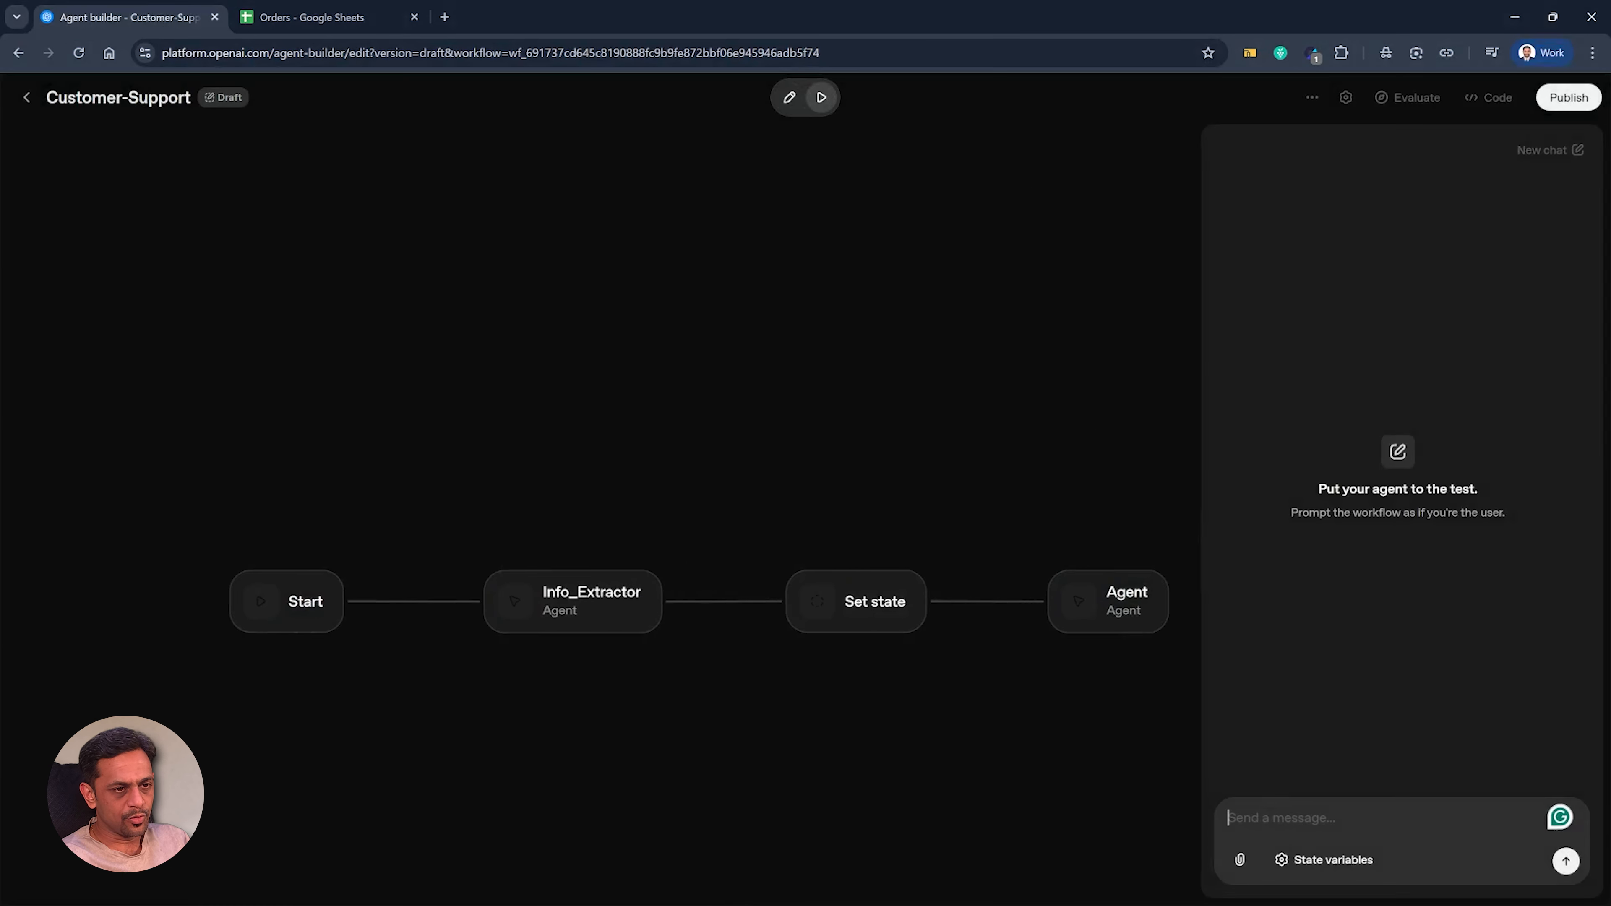
pyautogui.write('I had ordered Paneer Butter Masala from Rajasthan Rasoi and it smells bad.')
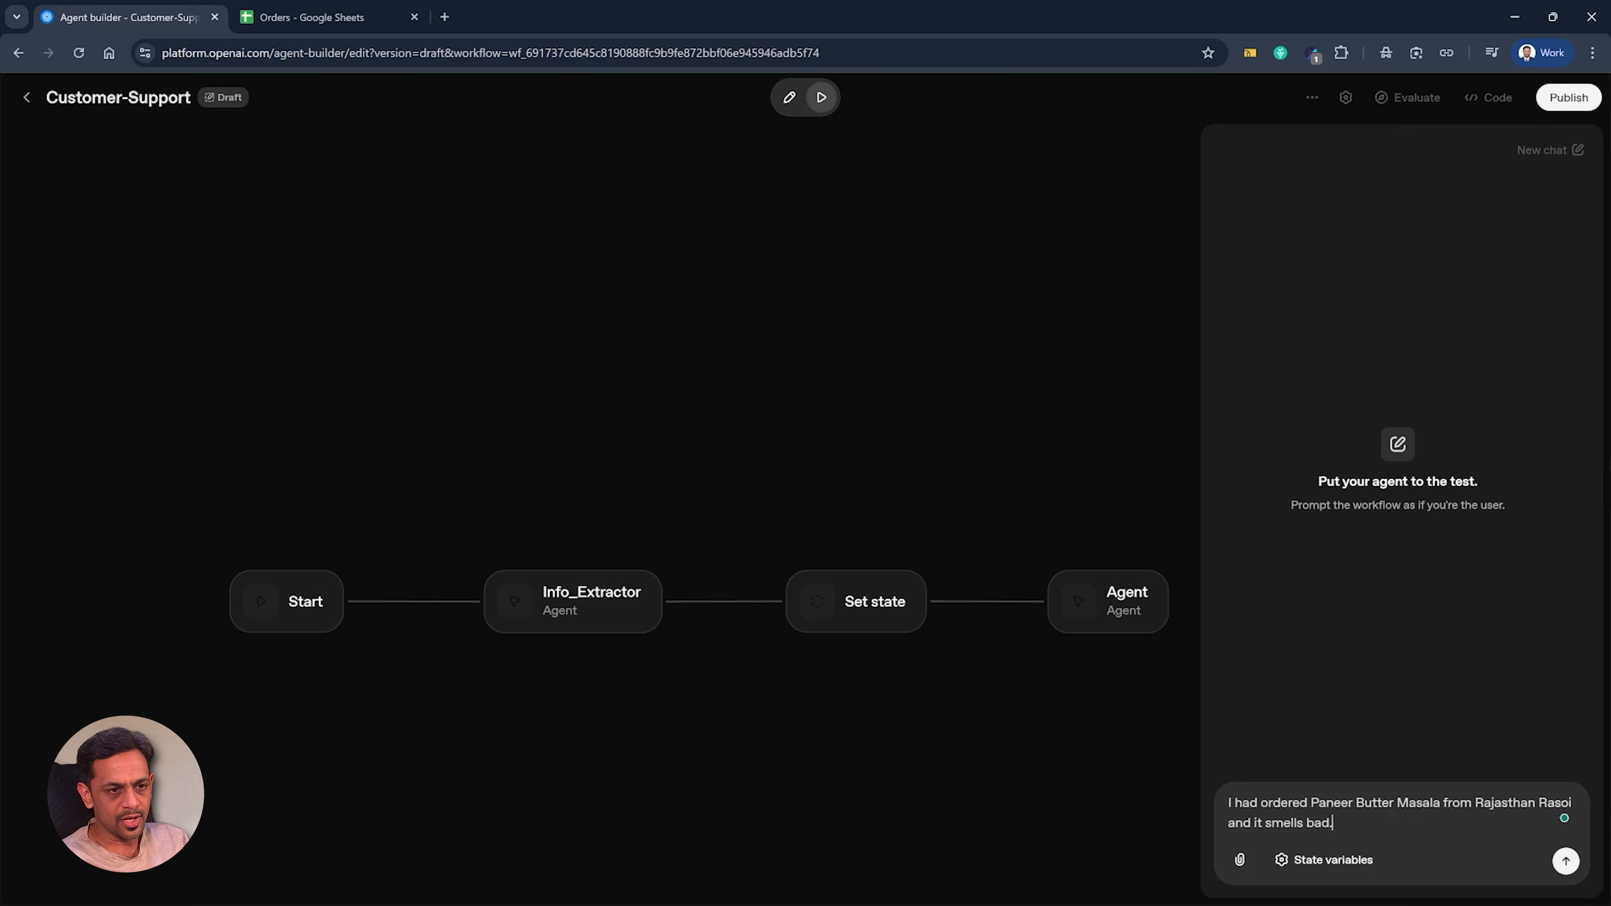
pyautogui.press('Return')
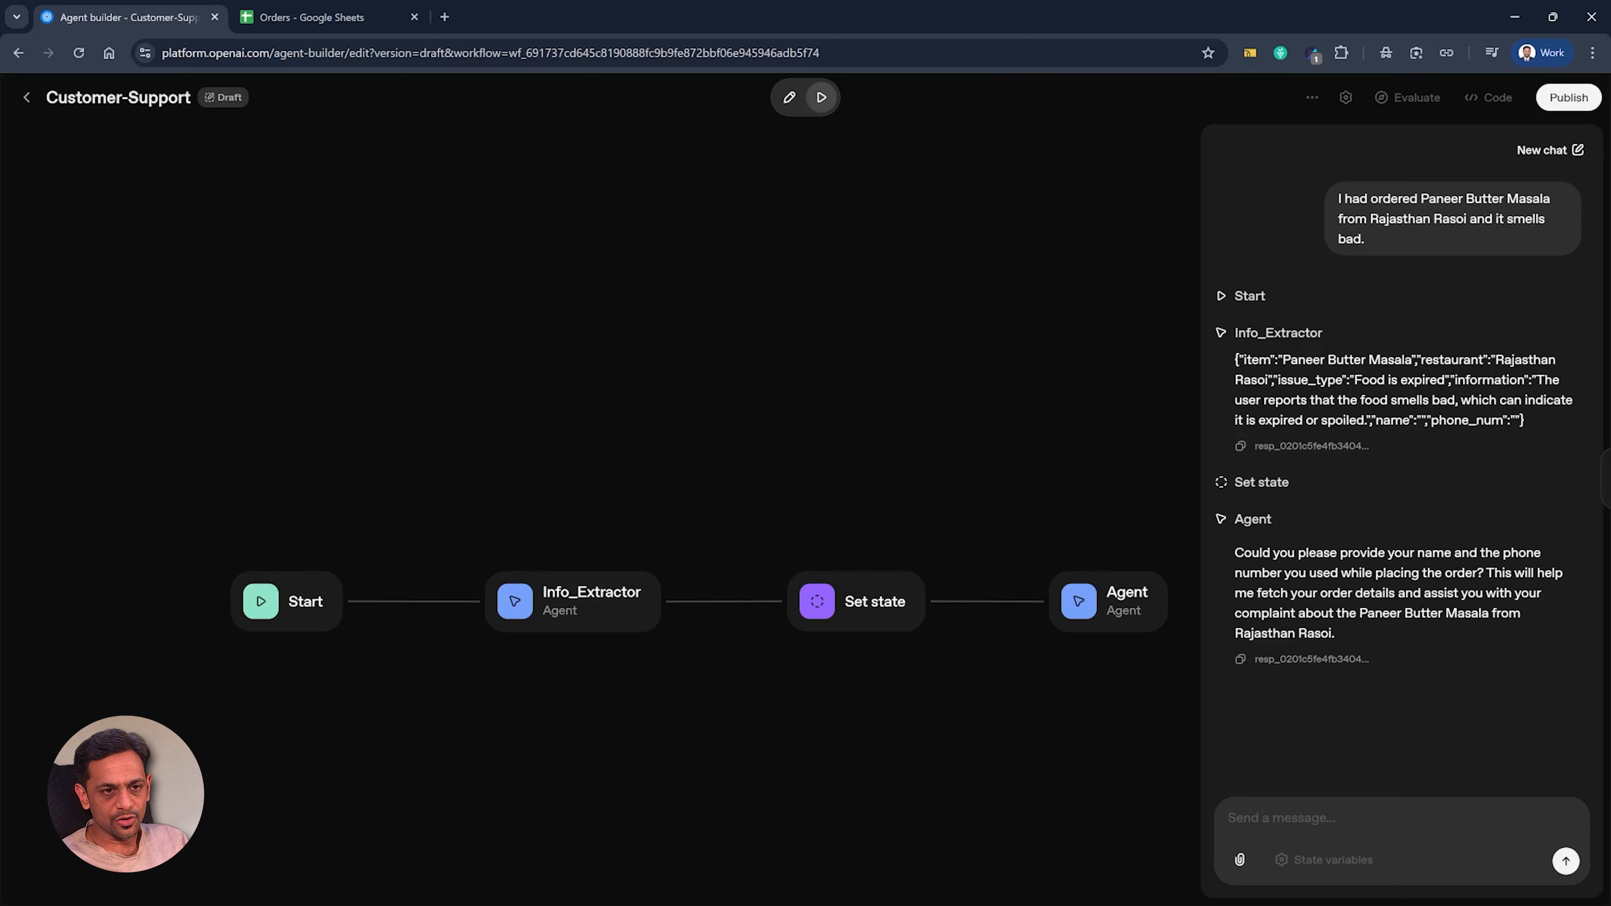
# Step: In the Orders spreadsheet, copy the customer name and phone number from the first Rajasthan Rasoi row, the Paneer Butter Masala order
pyautogui.click(360, 22)
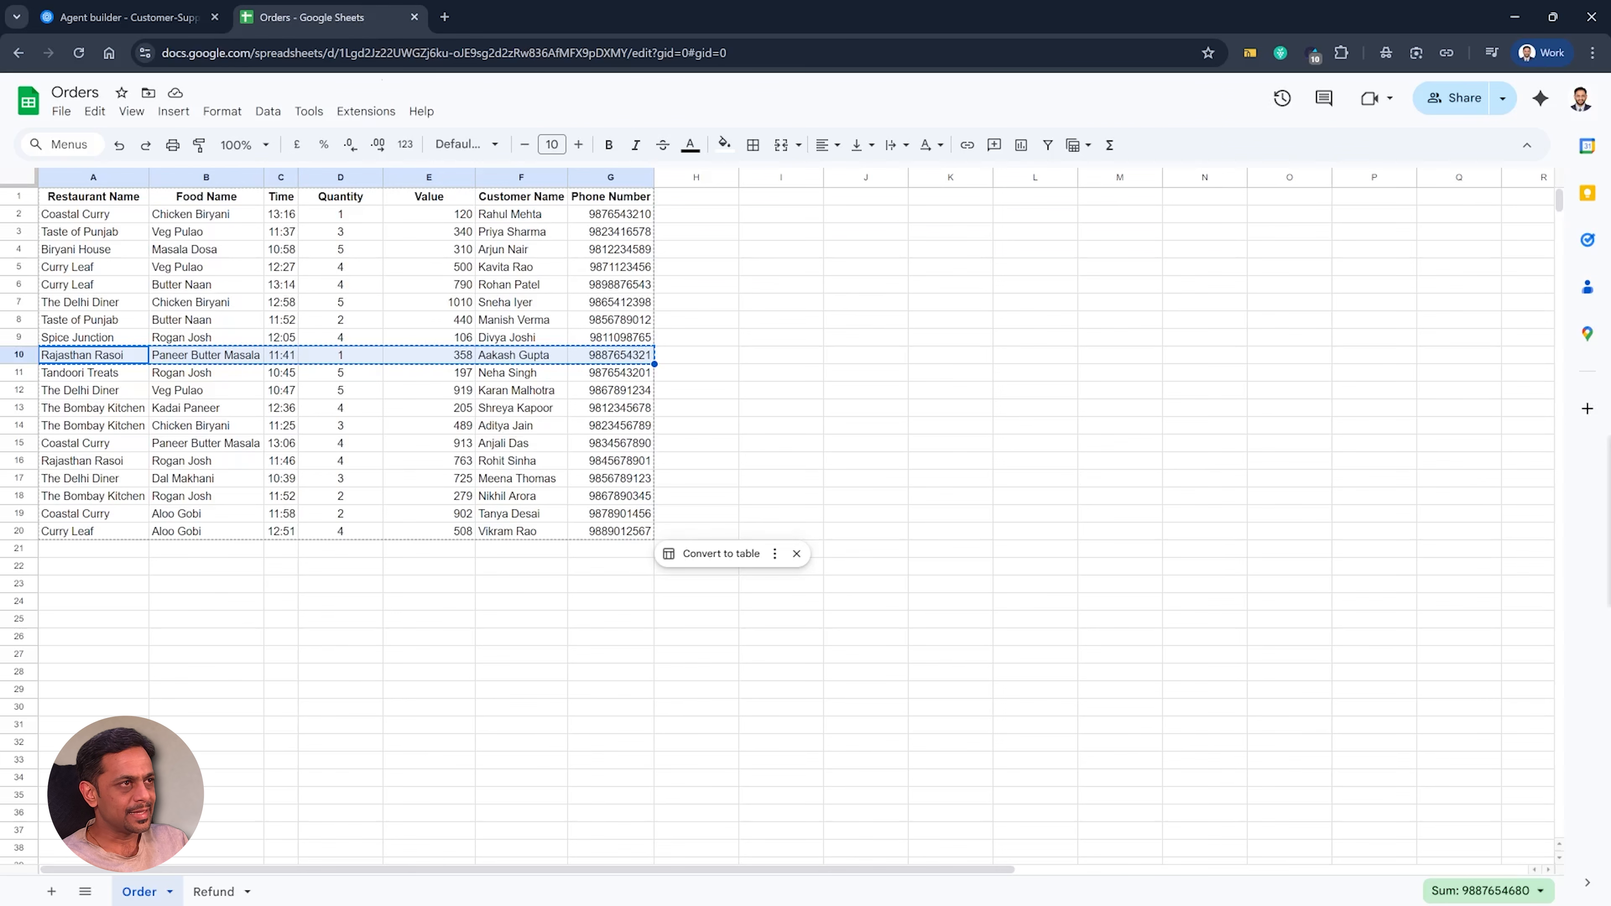
pyautogui.click(515, 357)
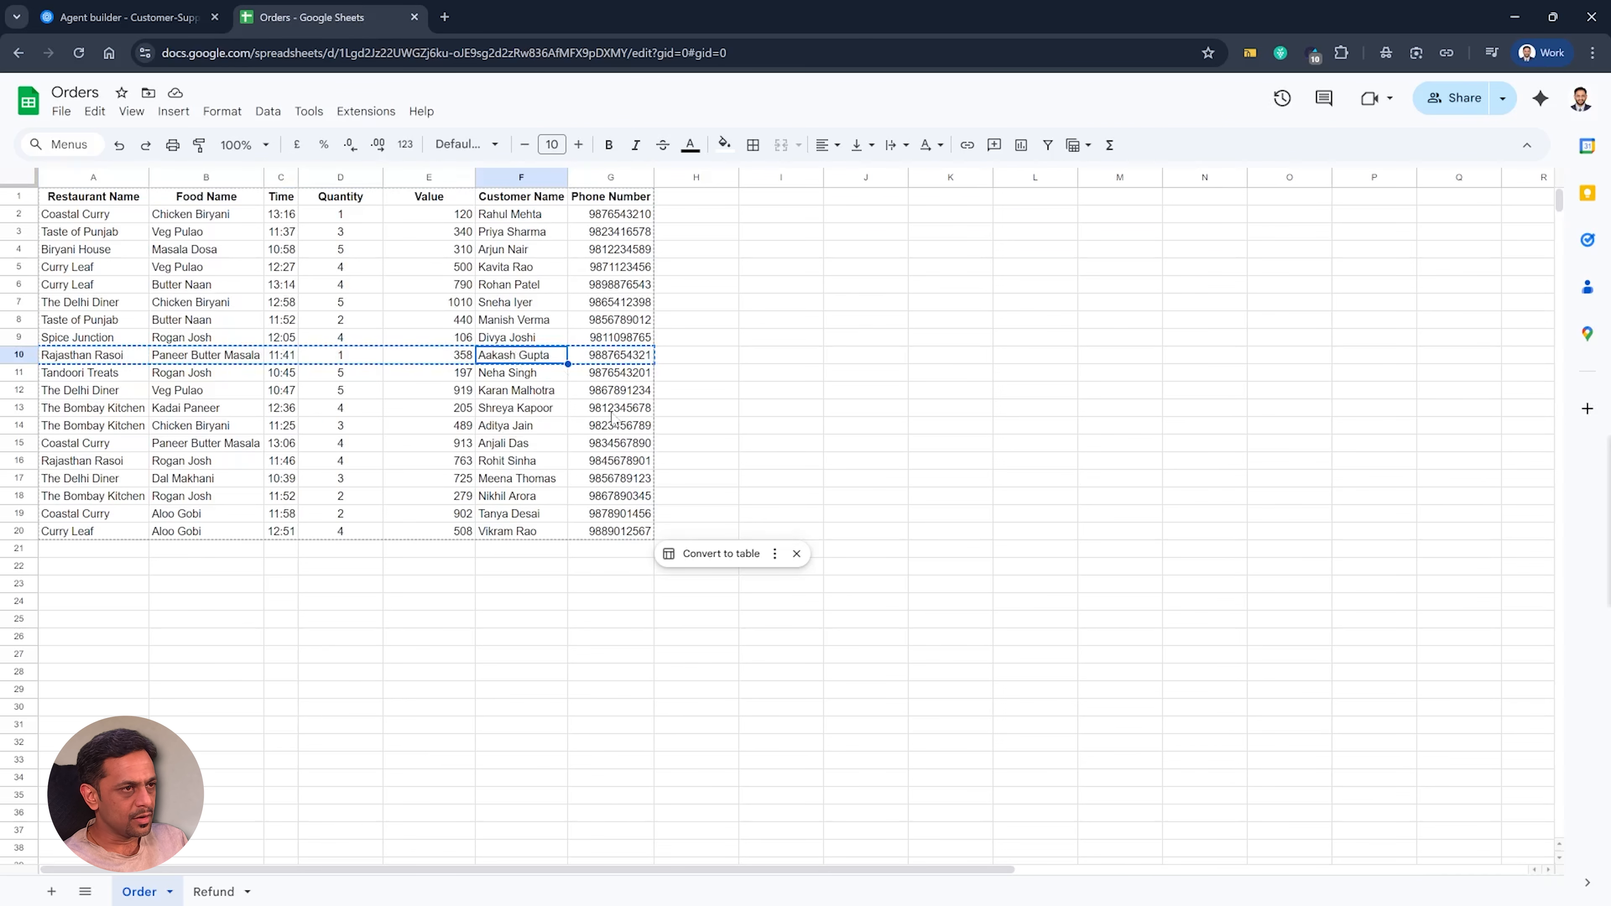
pyautogui.hotkey('shift', 'Right')
pyautogui.hotkey('ctrl', 'c')
# Step: Return to the Agent Builder preview and reply to the agent with the copied customer name and phone number
pyautogui.click(107, 23)
pyautogui.hotkey('ctrl', 'v')
pyautogui.press('Return')
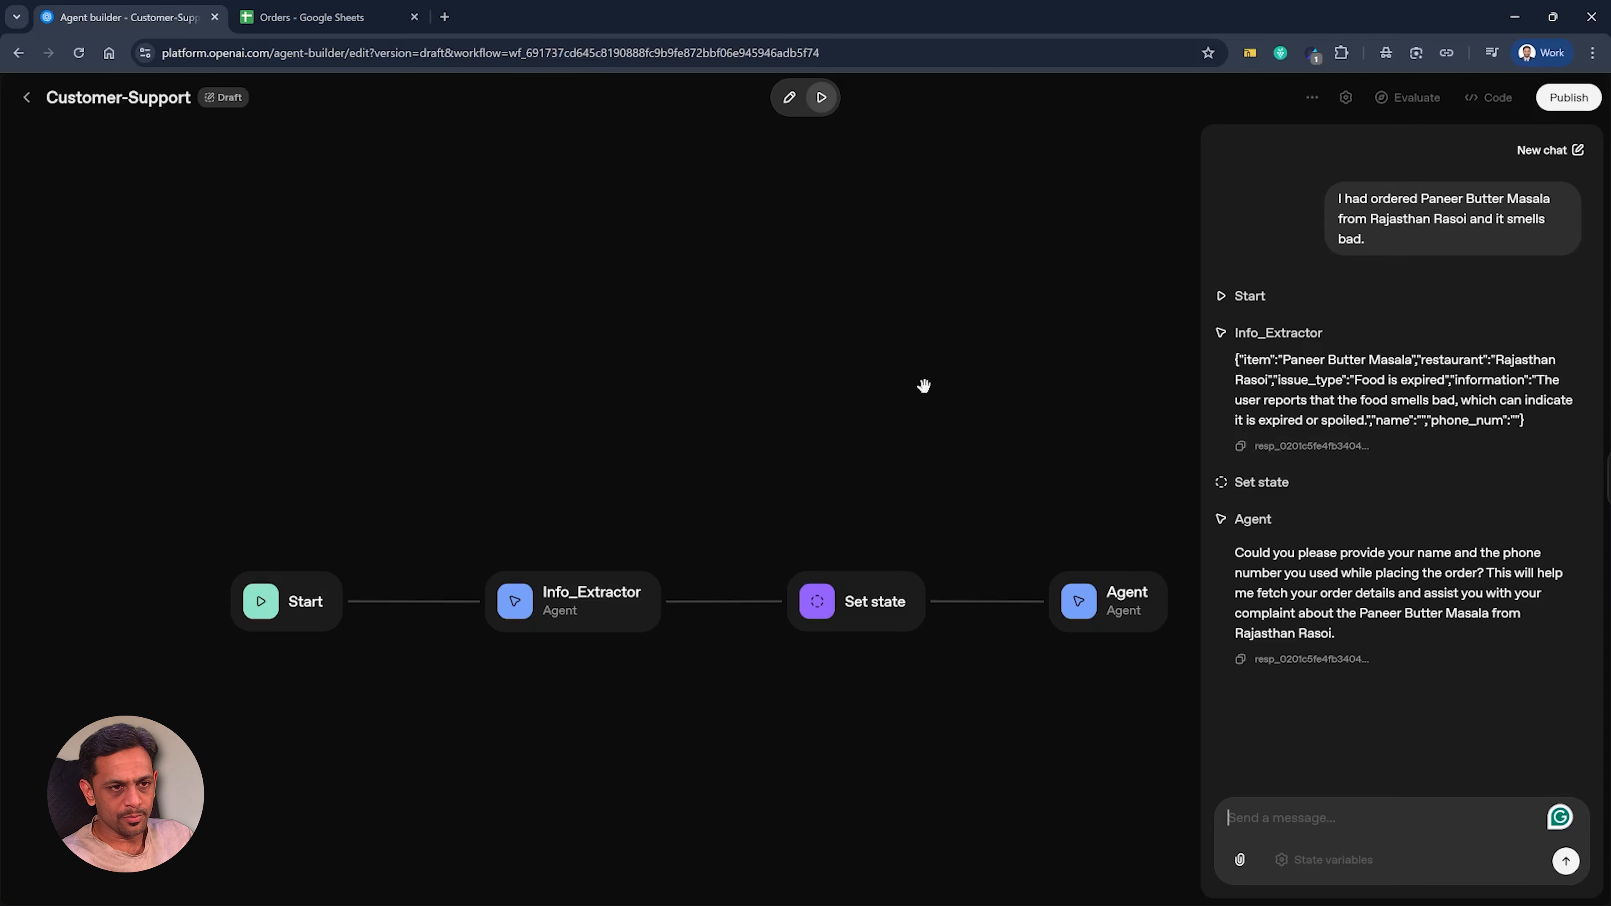
pyautogui.click(368, 21)
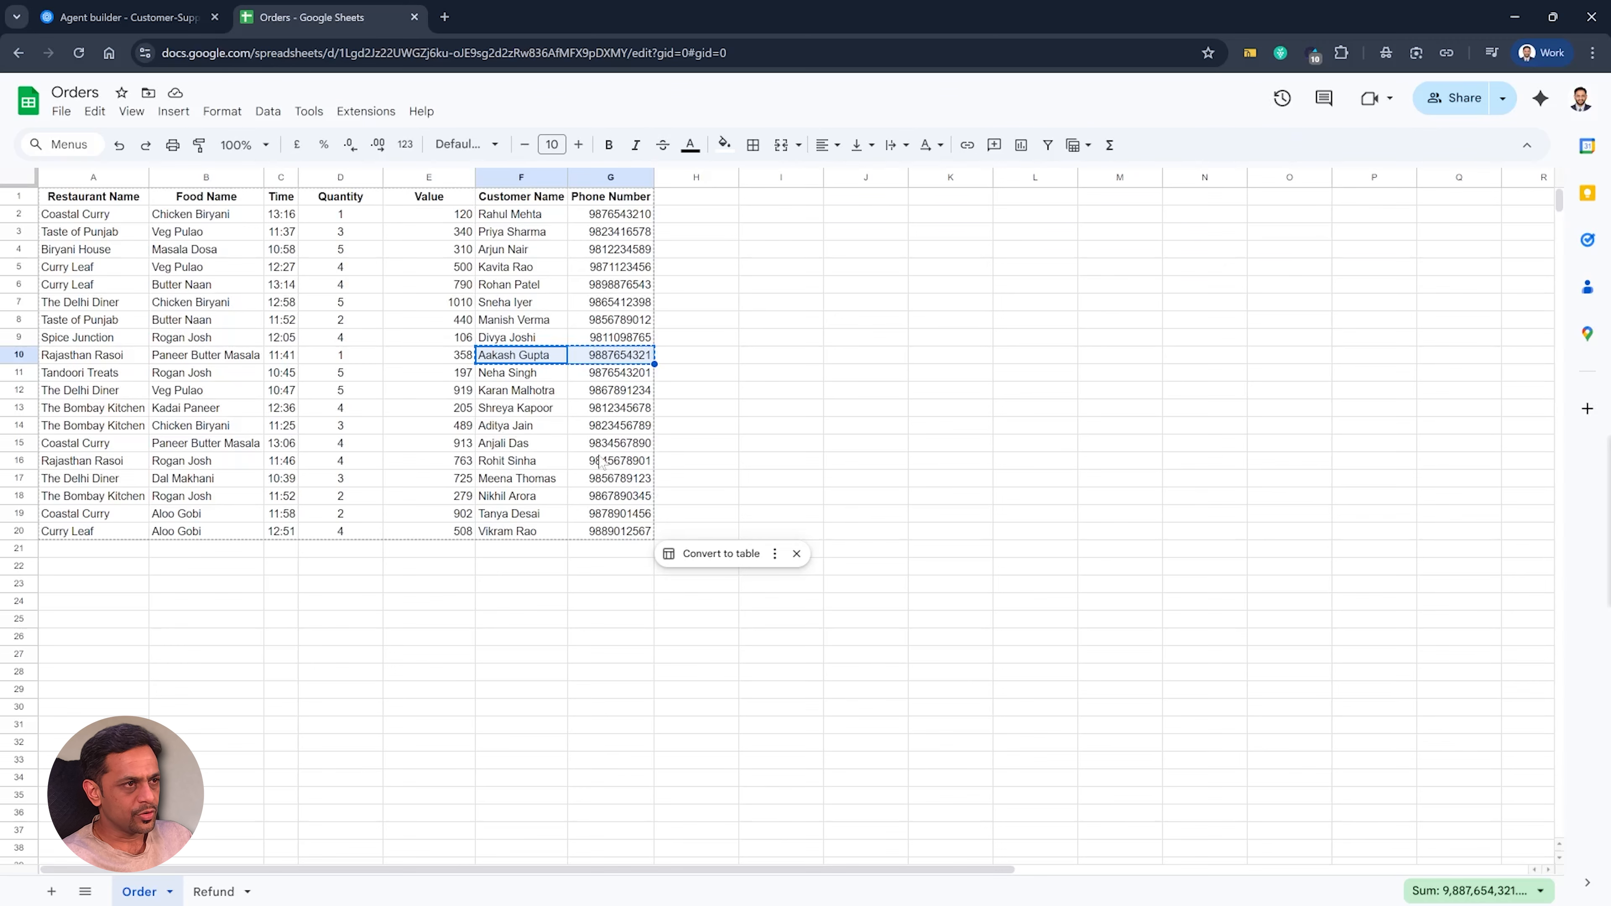
pyautogui.click(162, 17)
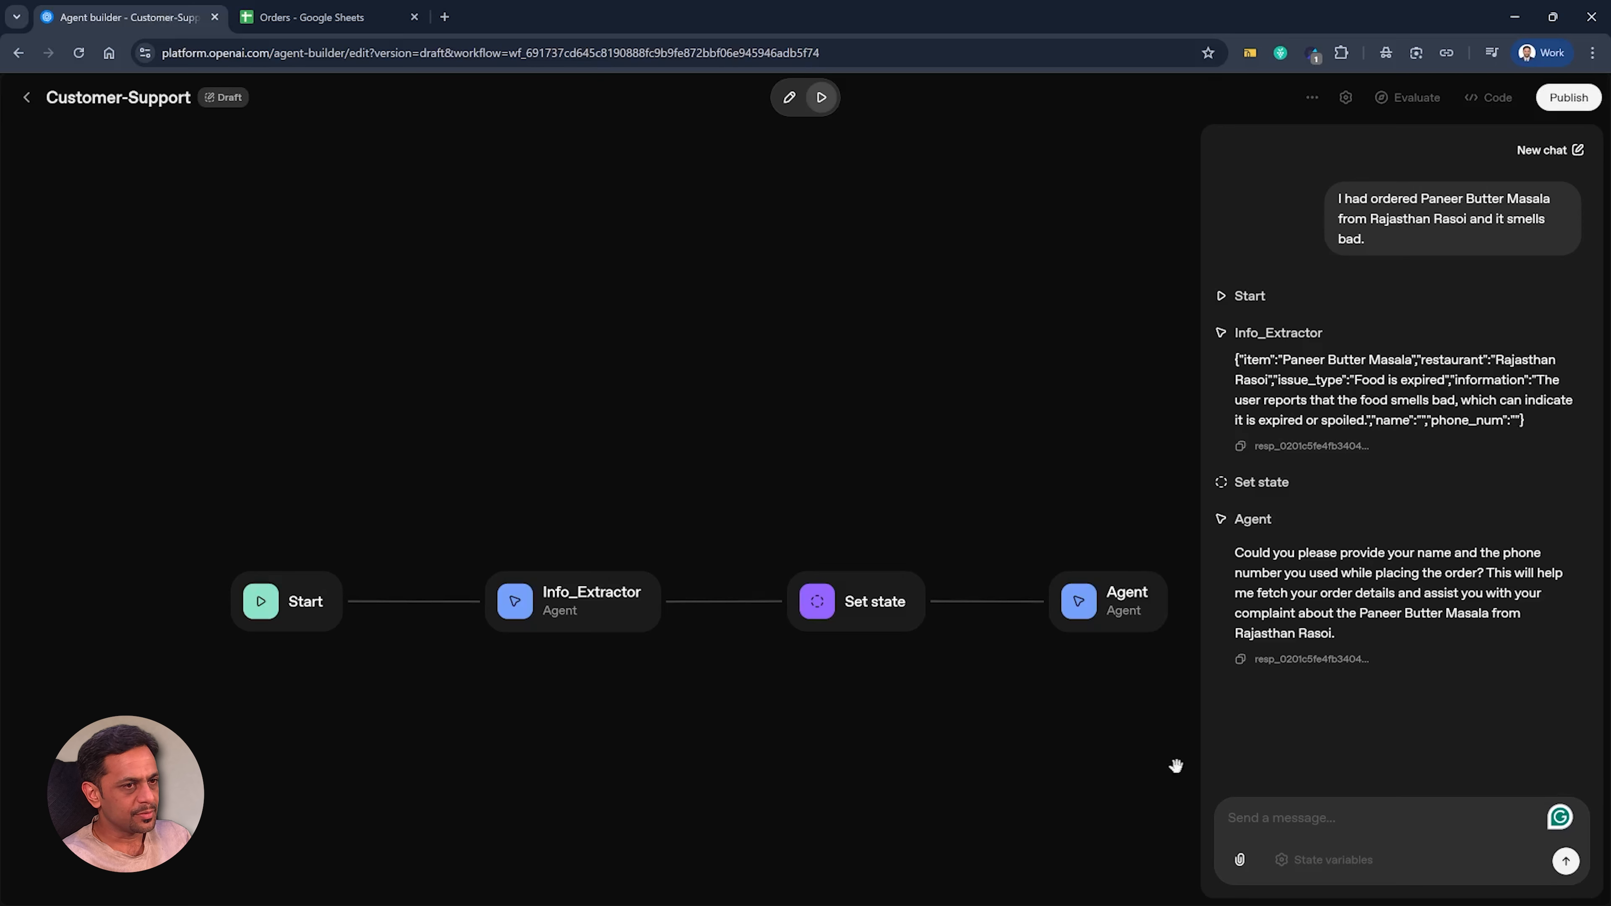
pyautogui.hotkey('ctrl', 'v')
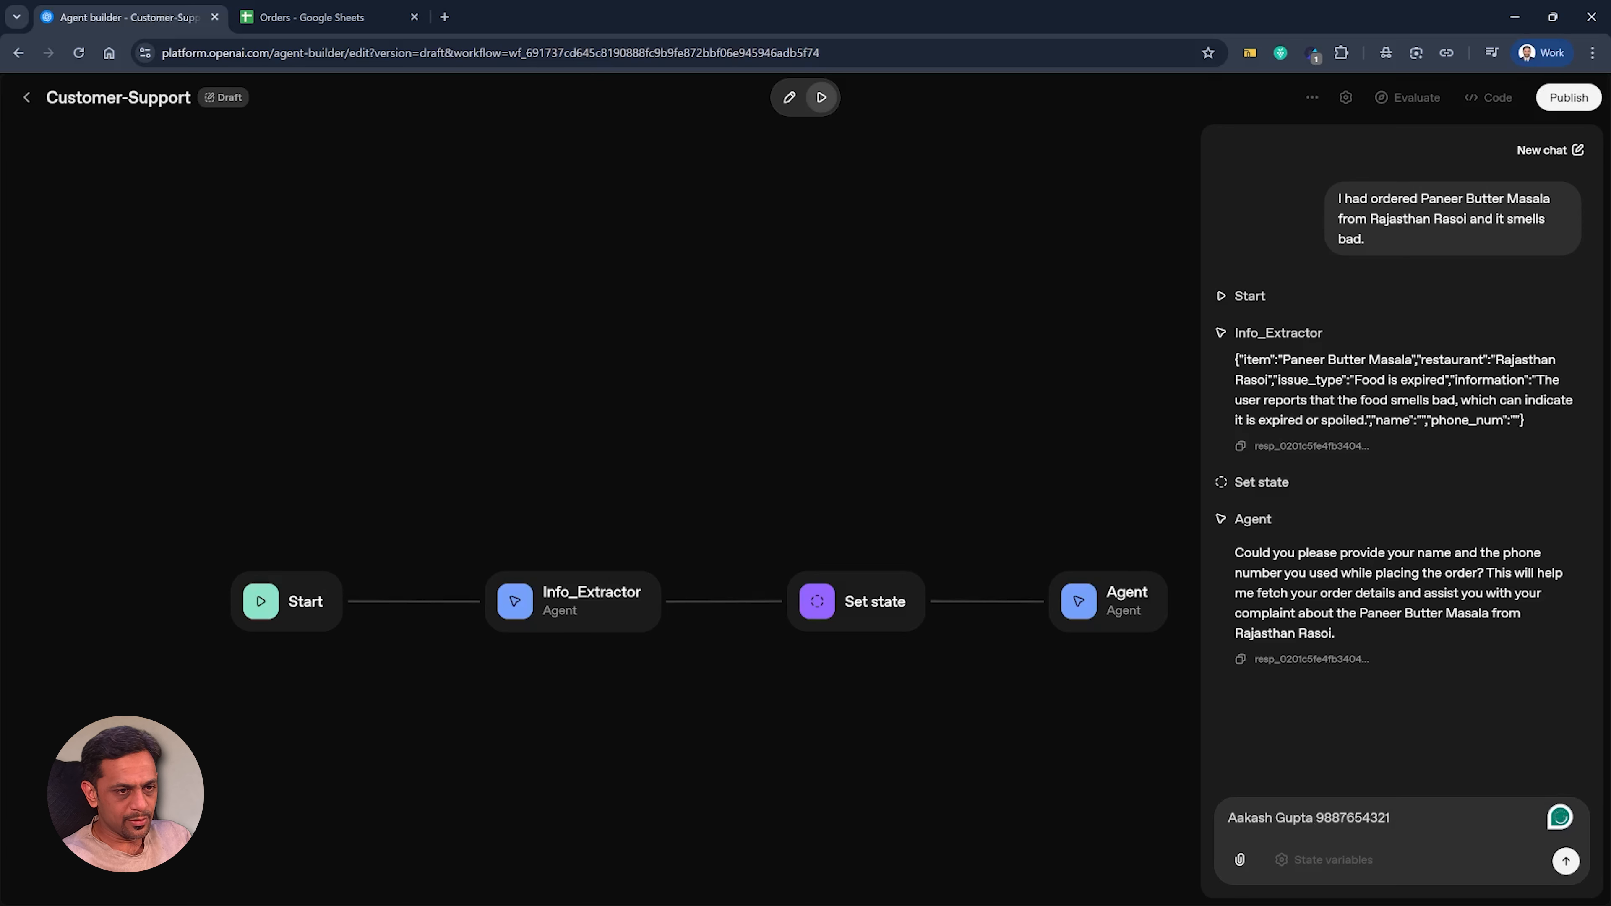
pyautogui.press('Return')
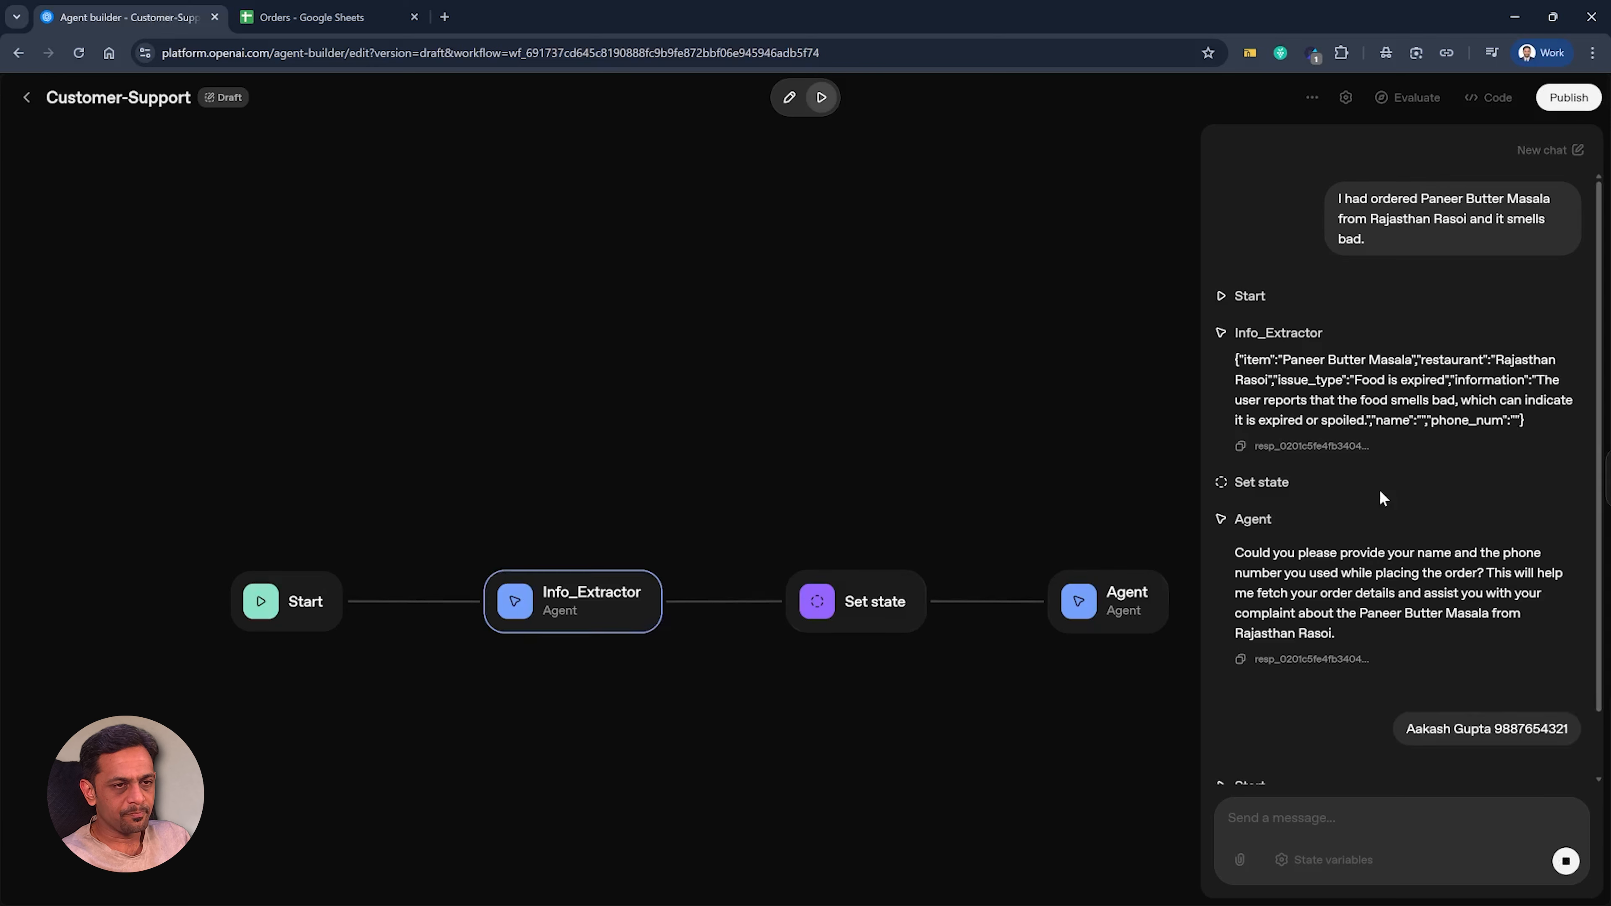
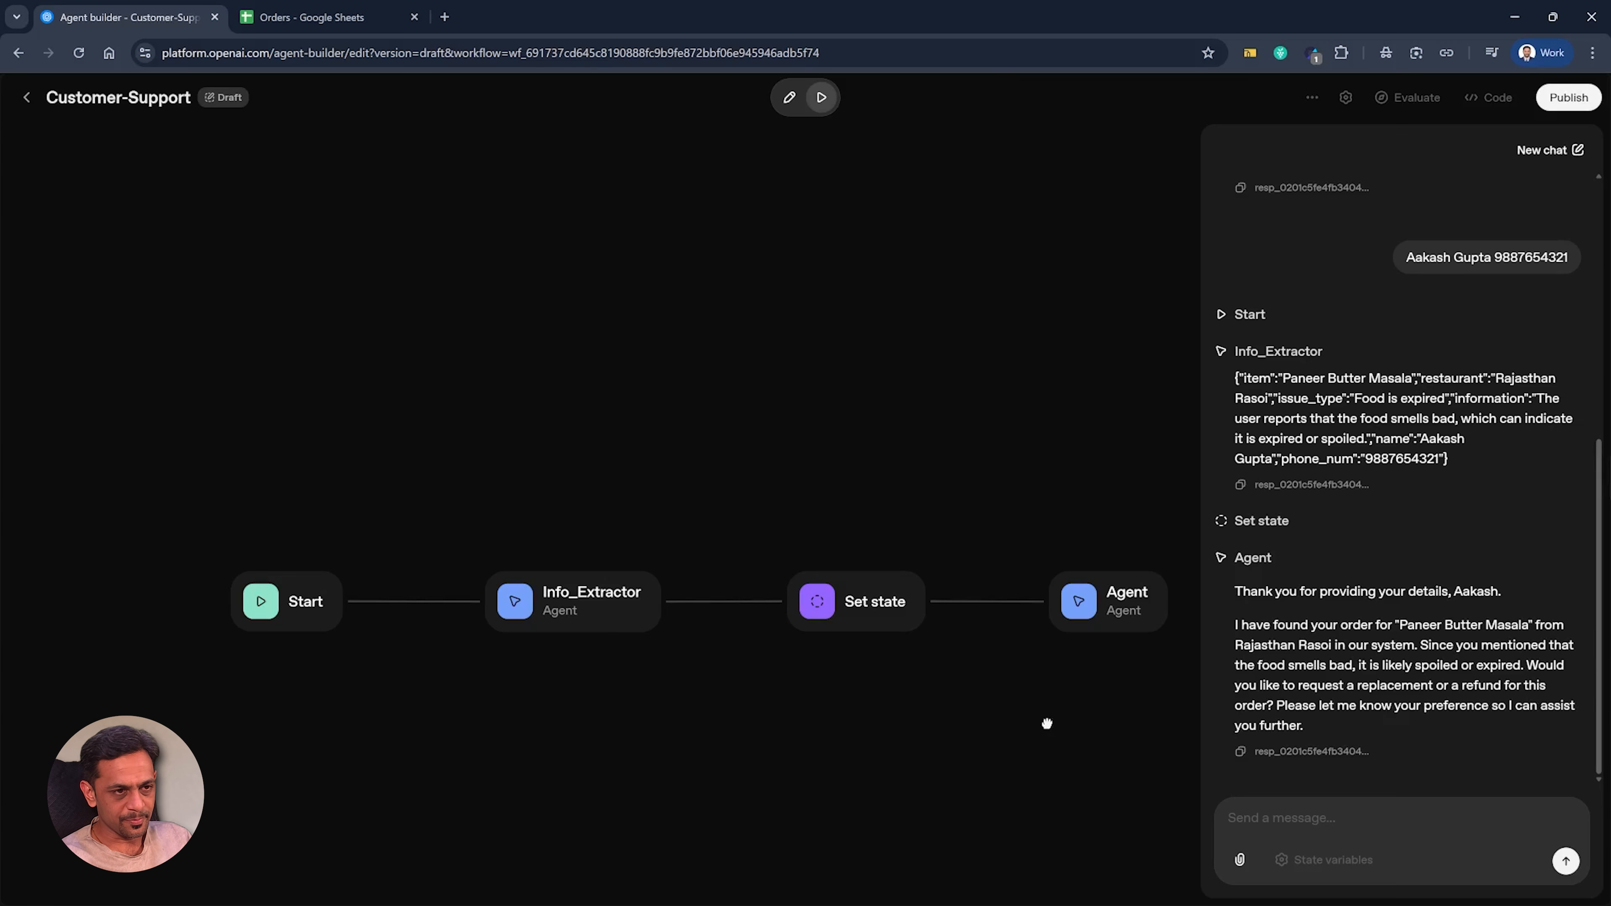
# Step: Return to editing the workflow and set the output format of the Agent node after Set state to JSON
pyautogui.click(1051, 688)
pyautogui.moveTo(1116, 708); pyautogui.dragTo(840, 652)
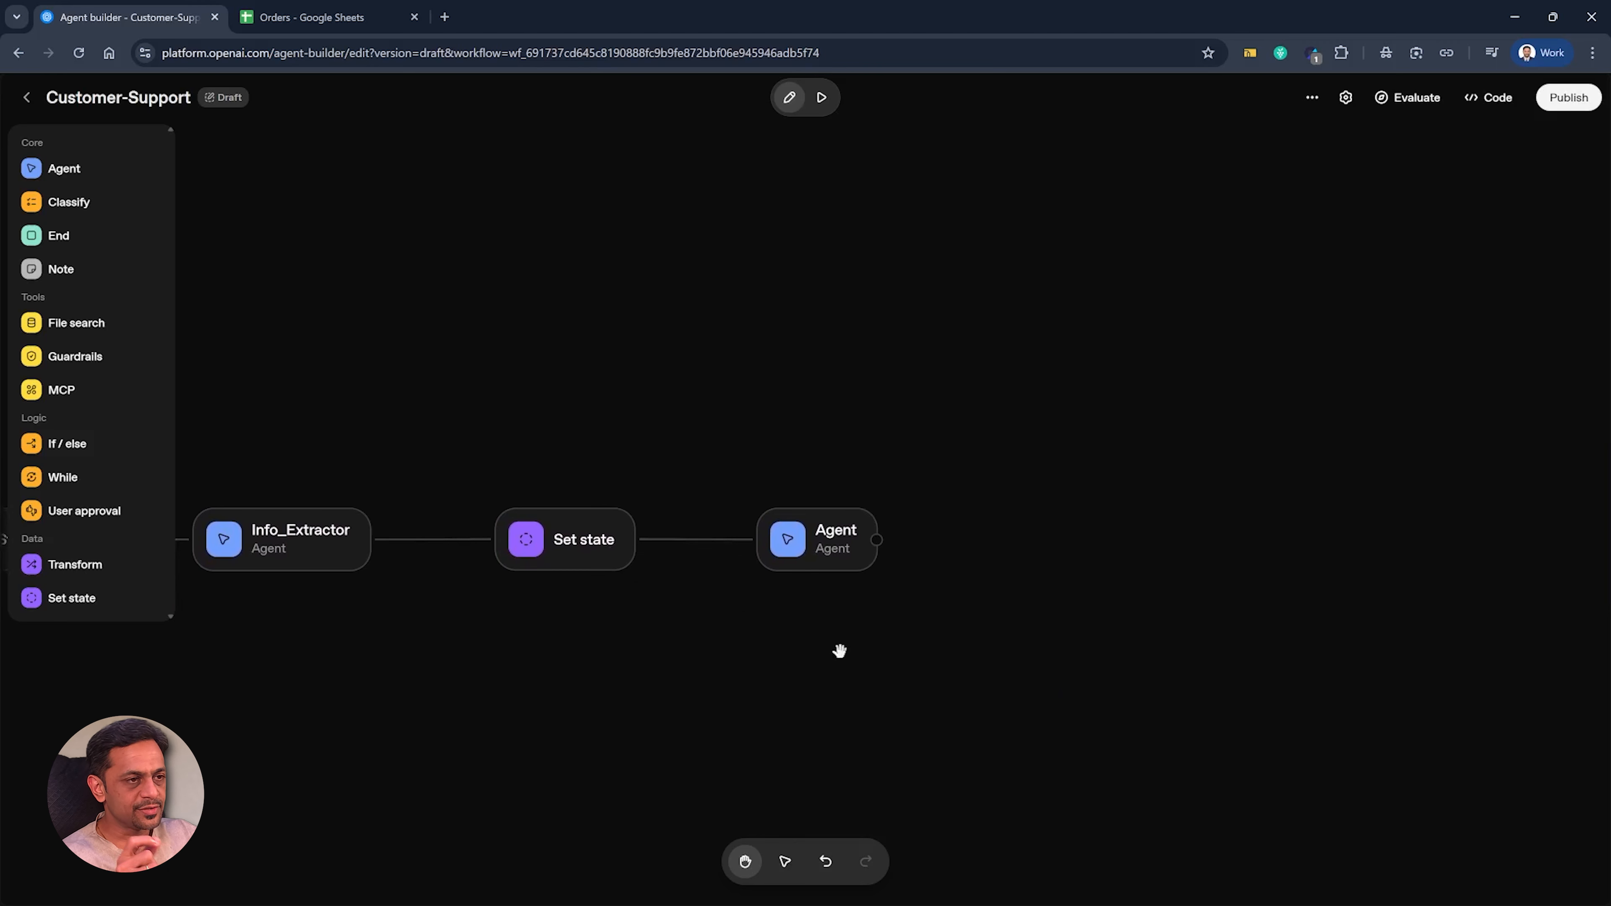
pyautogui.click(845, 543)
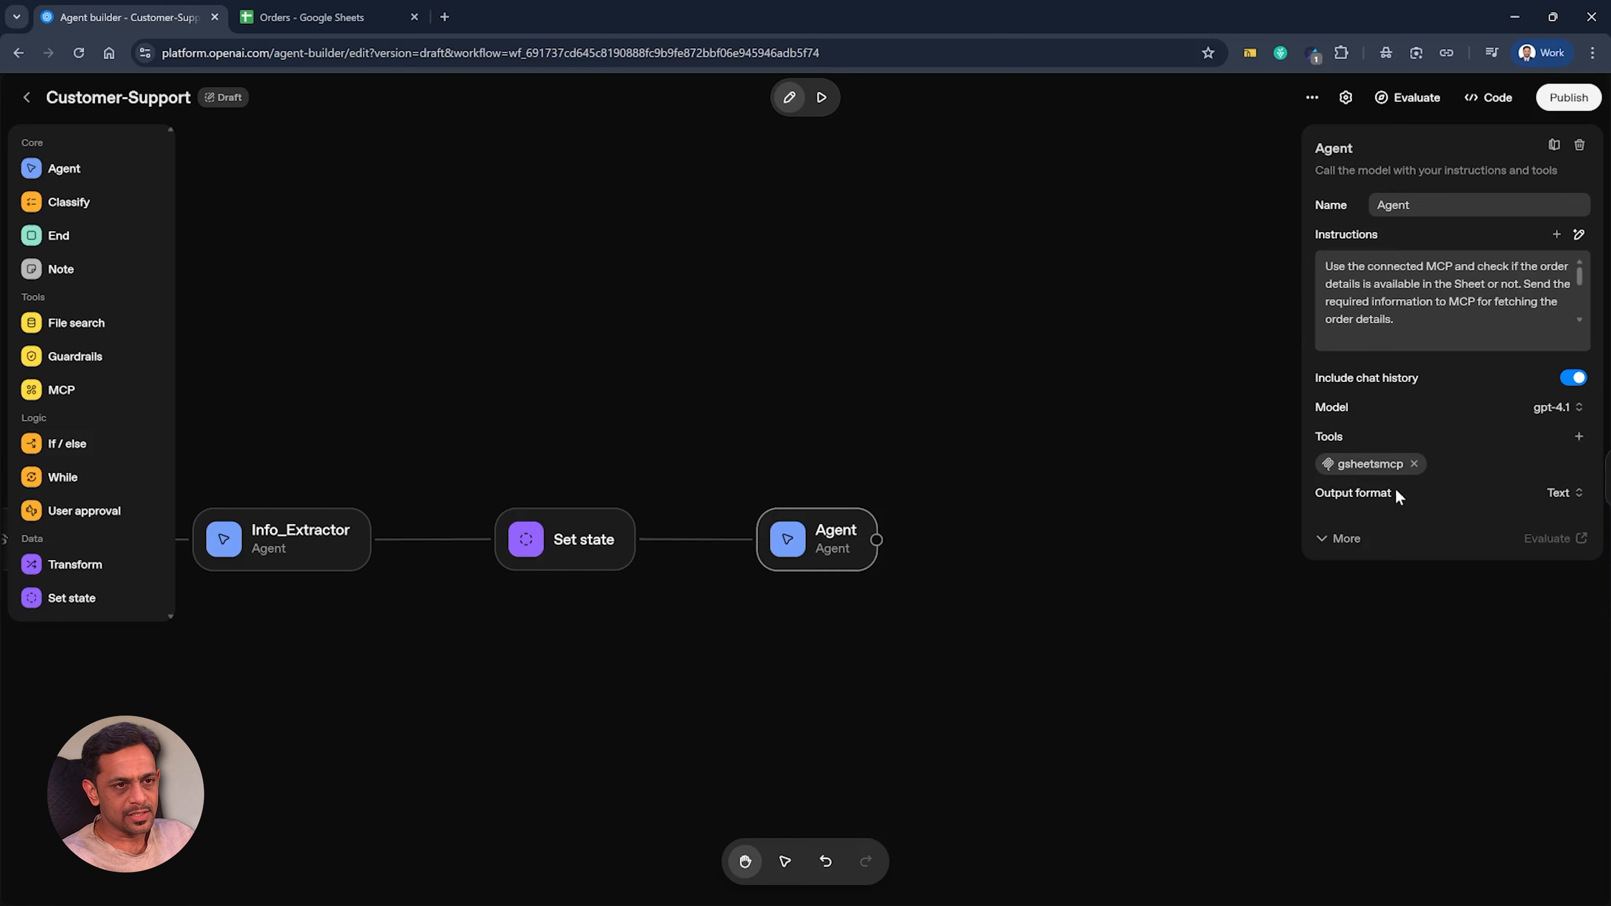
pyautogui.click(1552, 493)
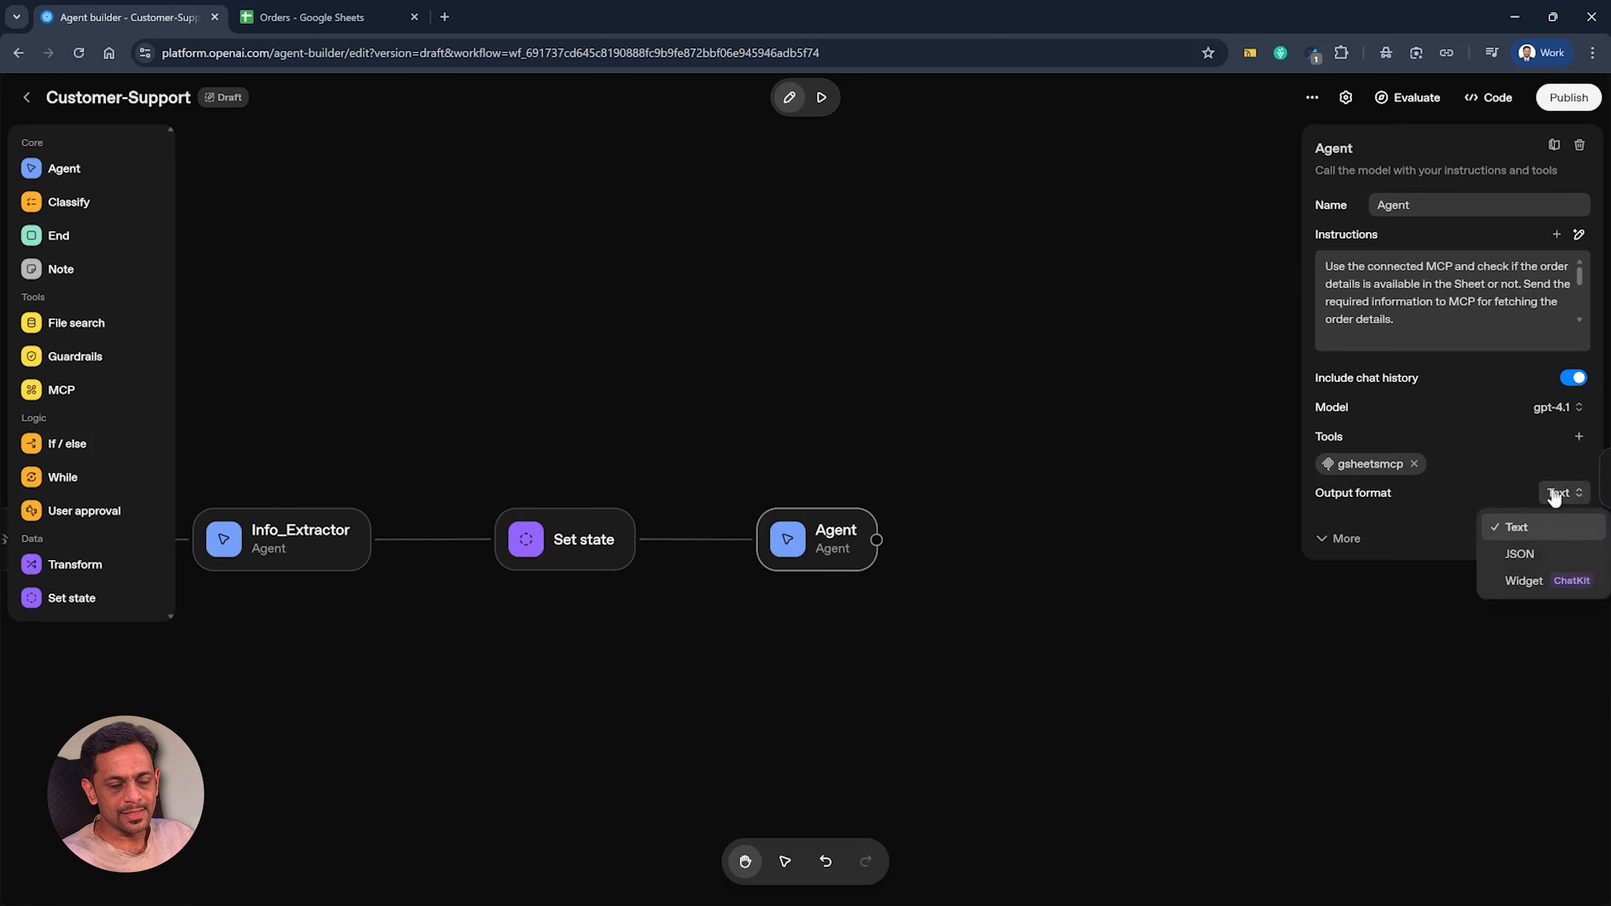
pyautogui.click(1519, 556)
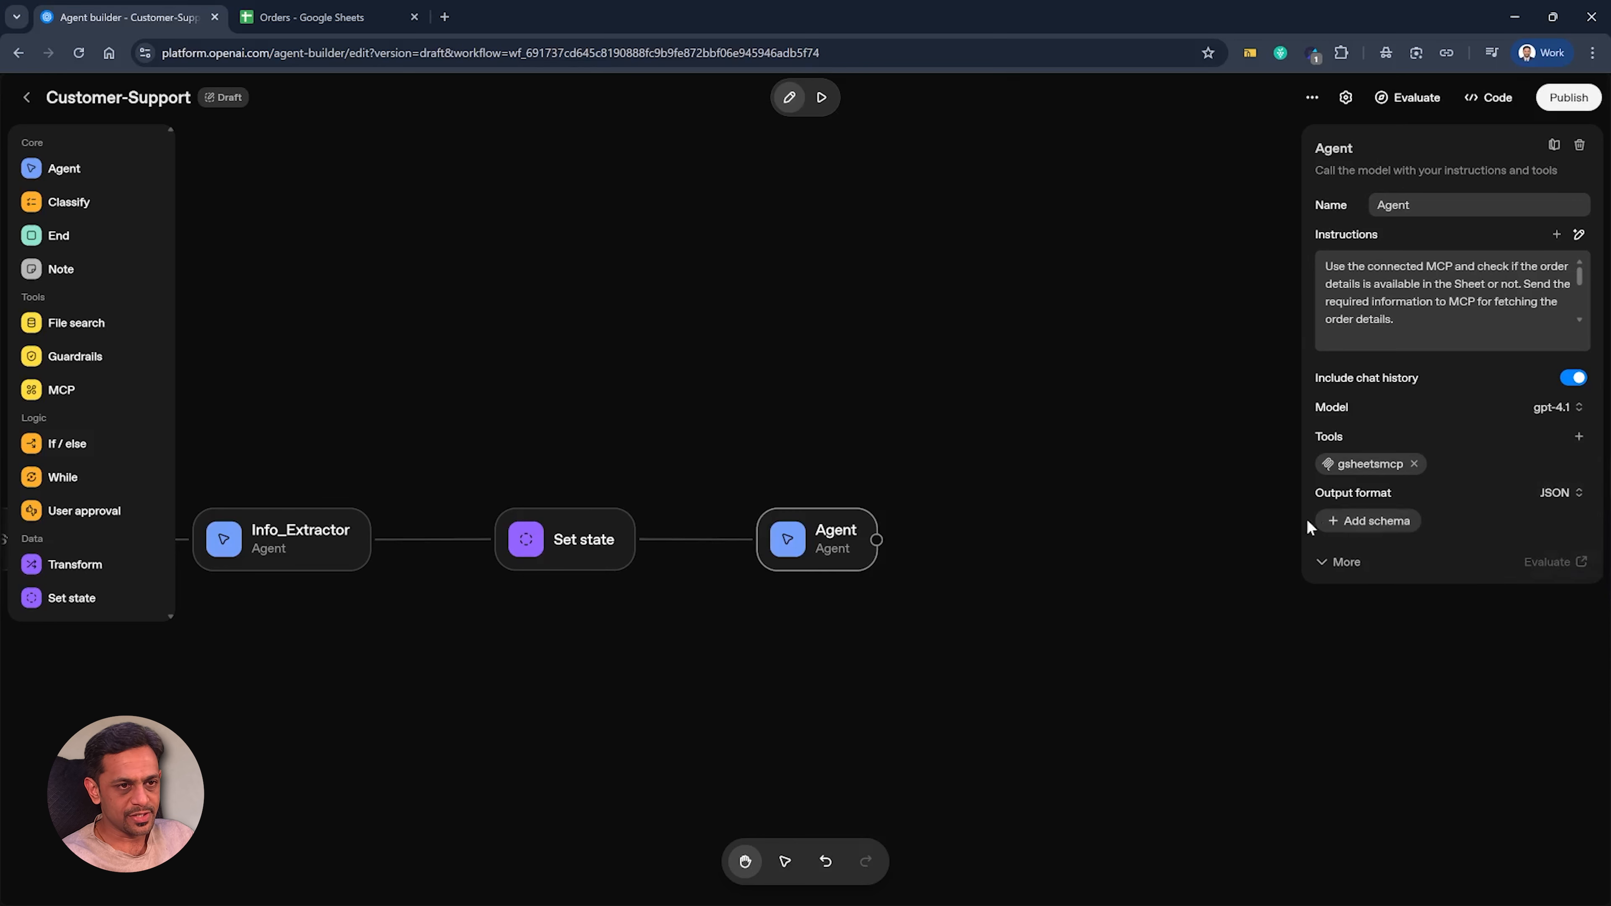
# Step: Add a response_schema to the Agent node's output with a BOOL property named verified
pyautogui.click(1378, 532)
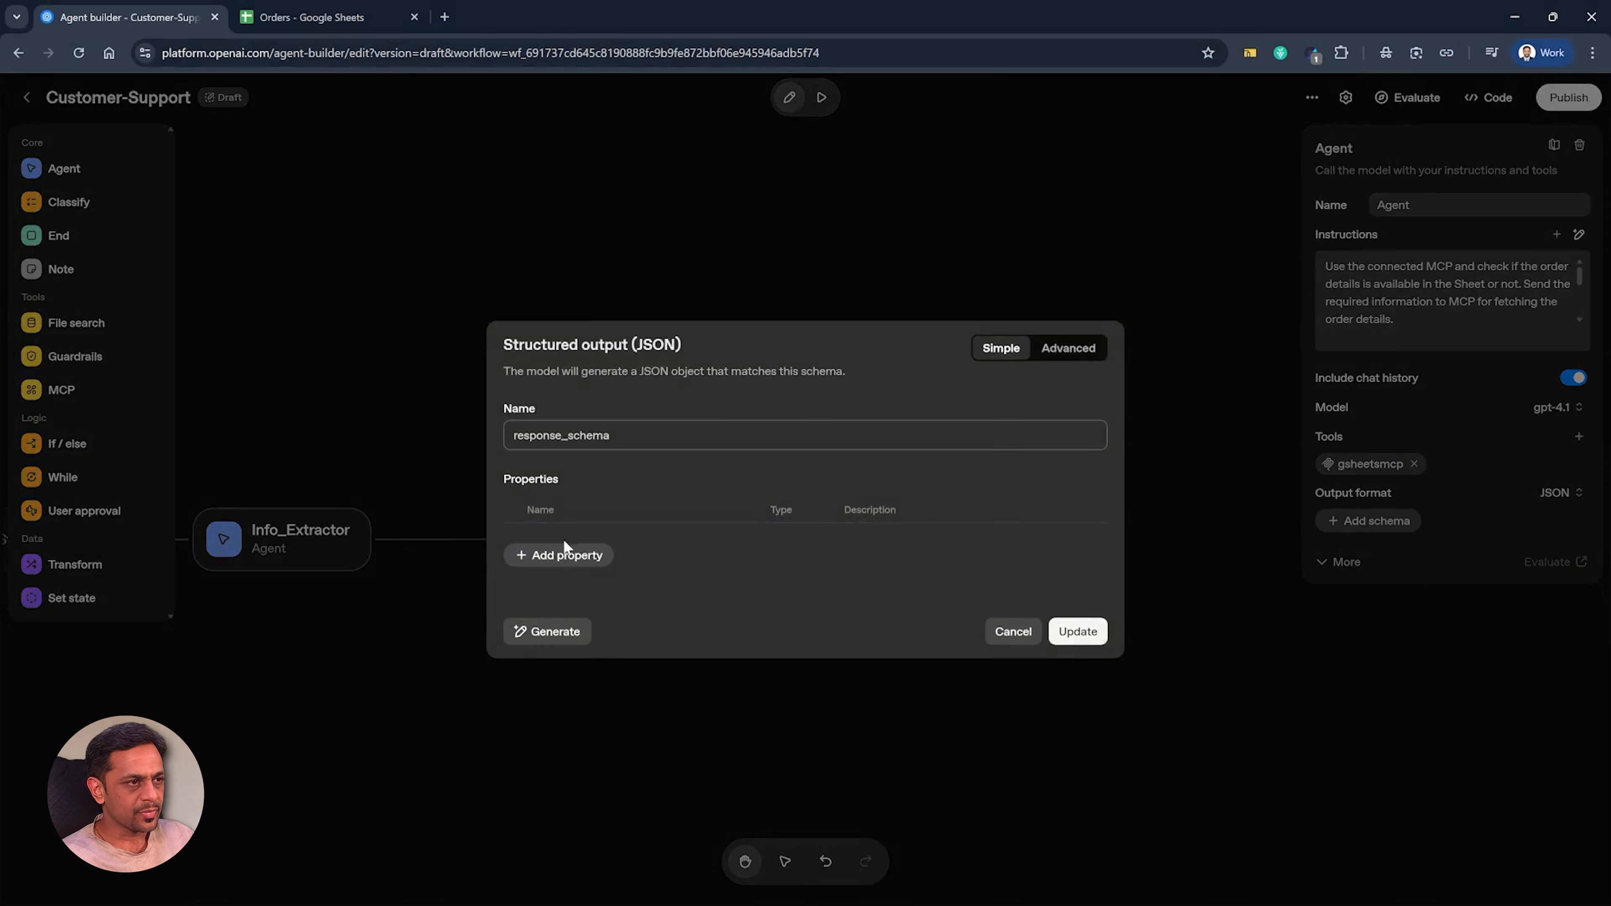
pyautogui.click(558, 556)
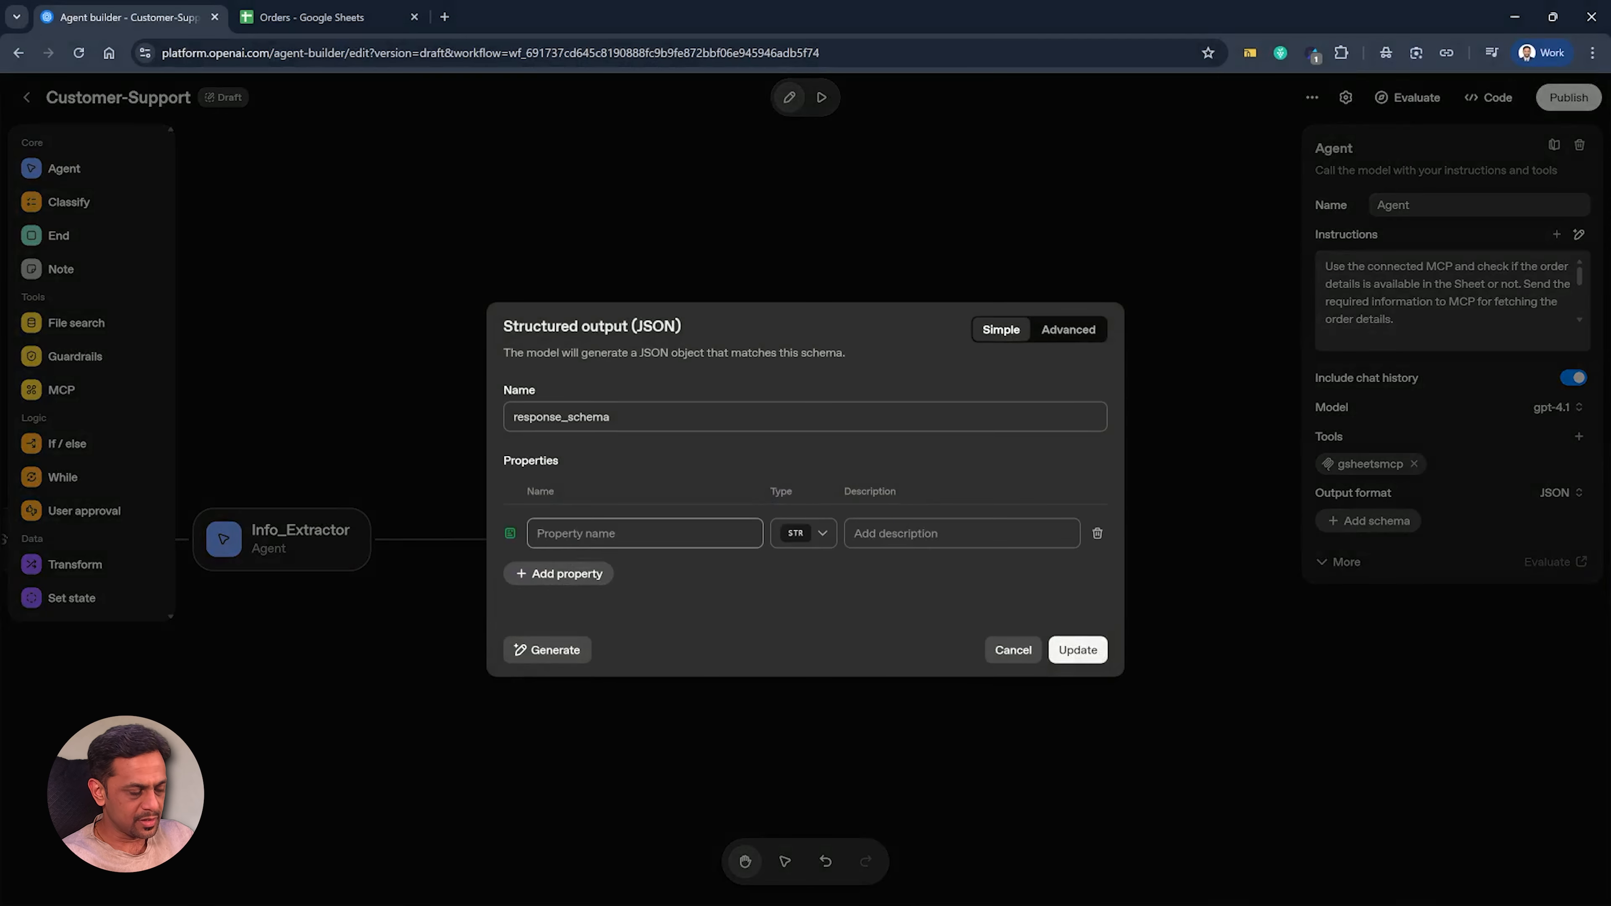
pyautogui.write('verified')
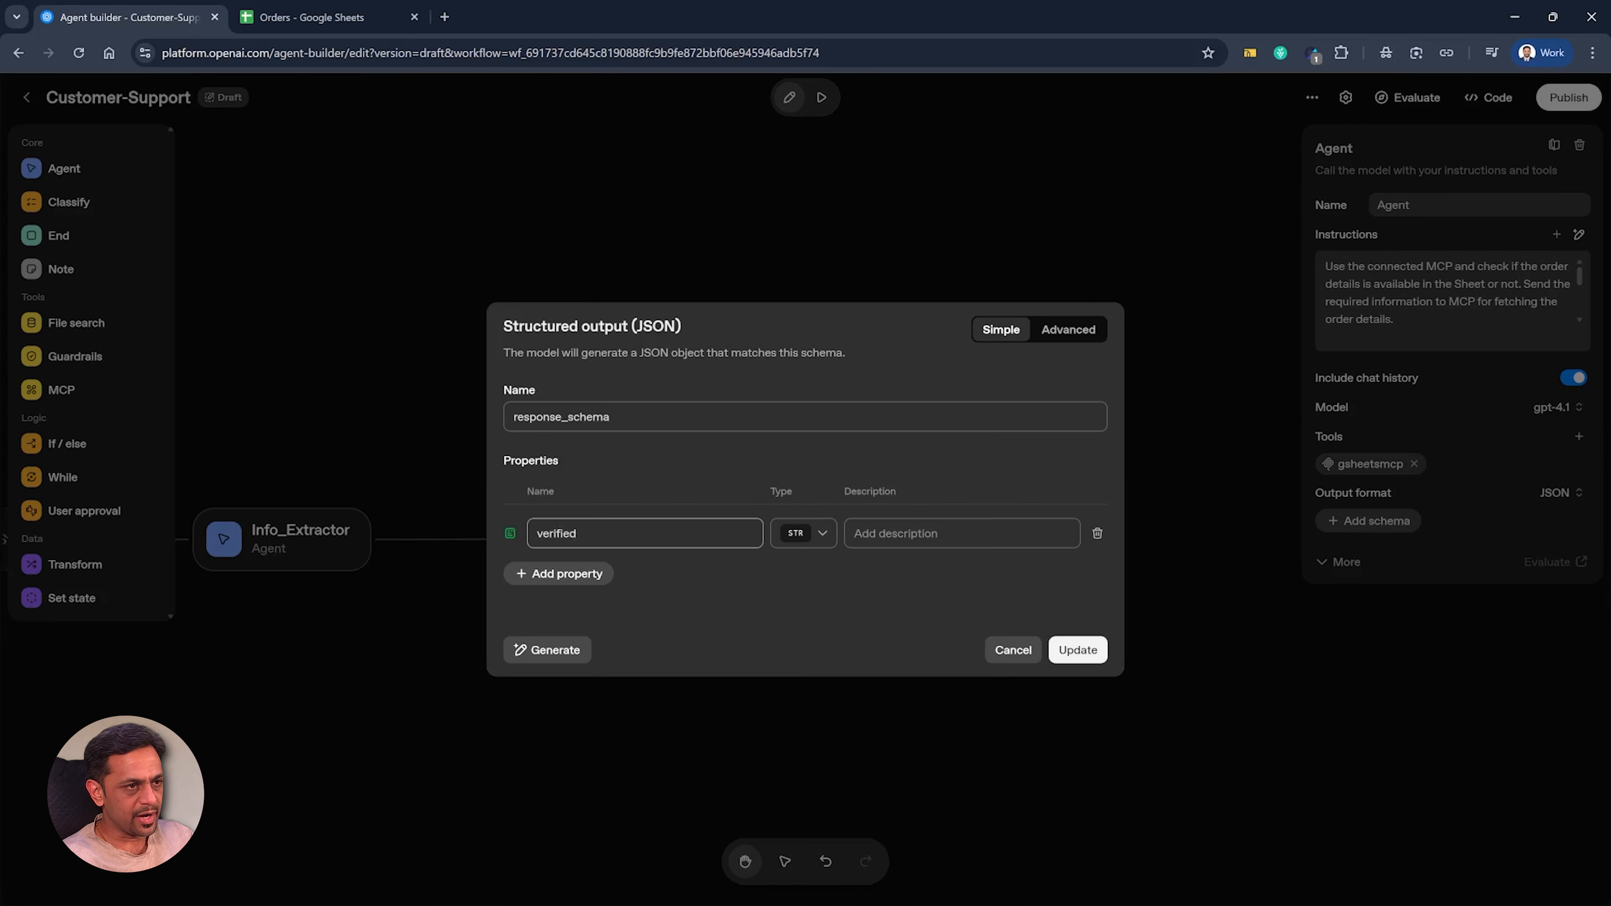
pyautogui.click(804, 536)
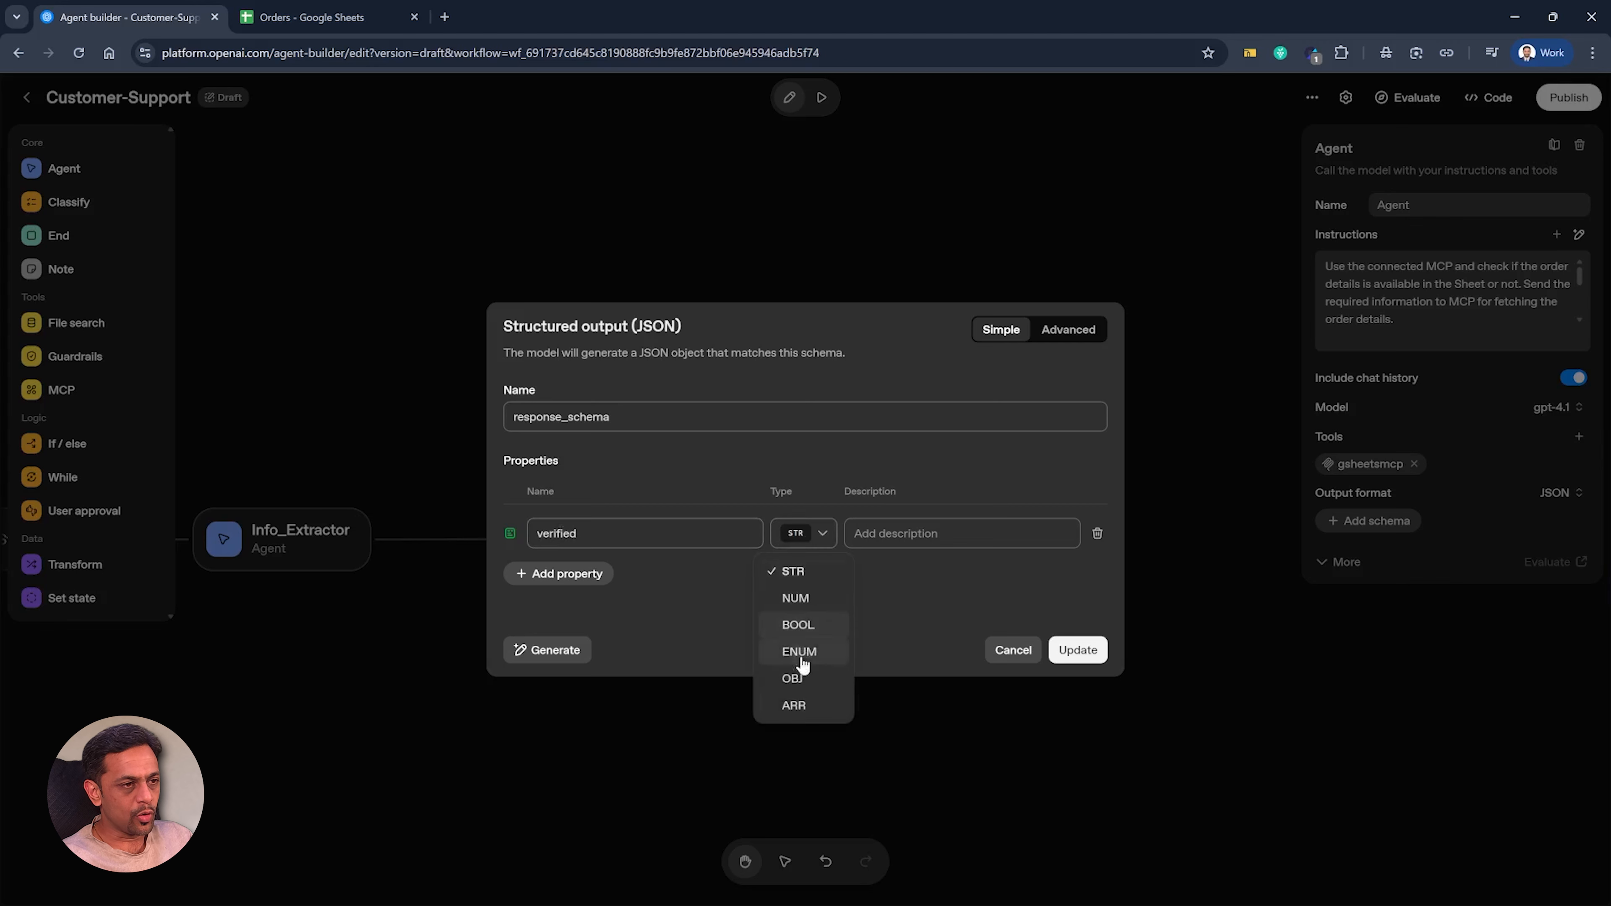
pyautogui.click(805, 626)
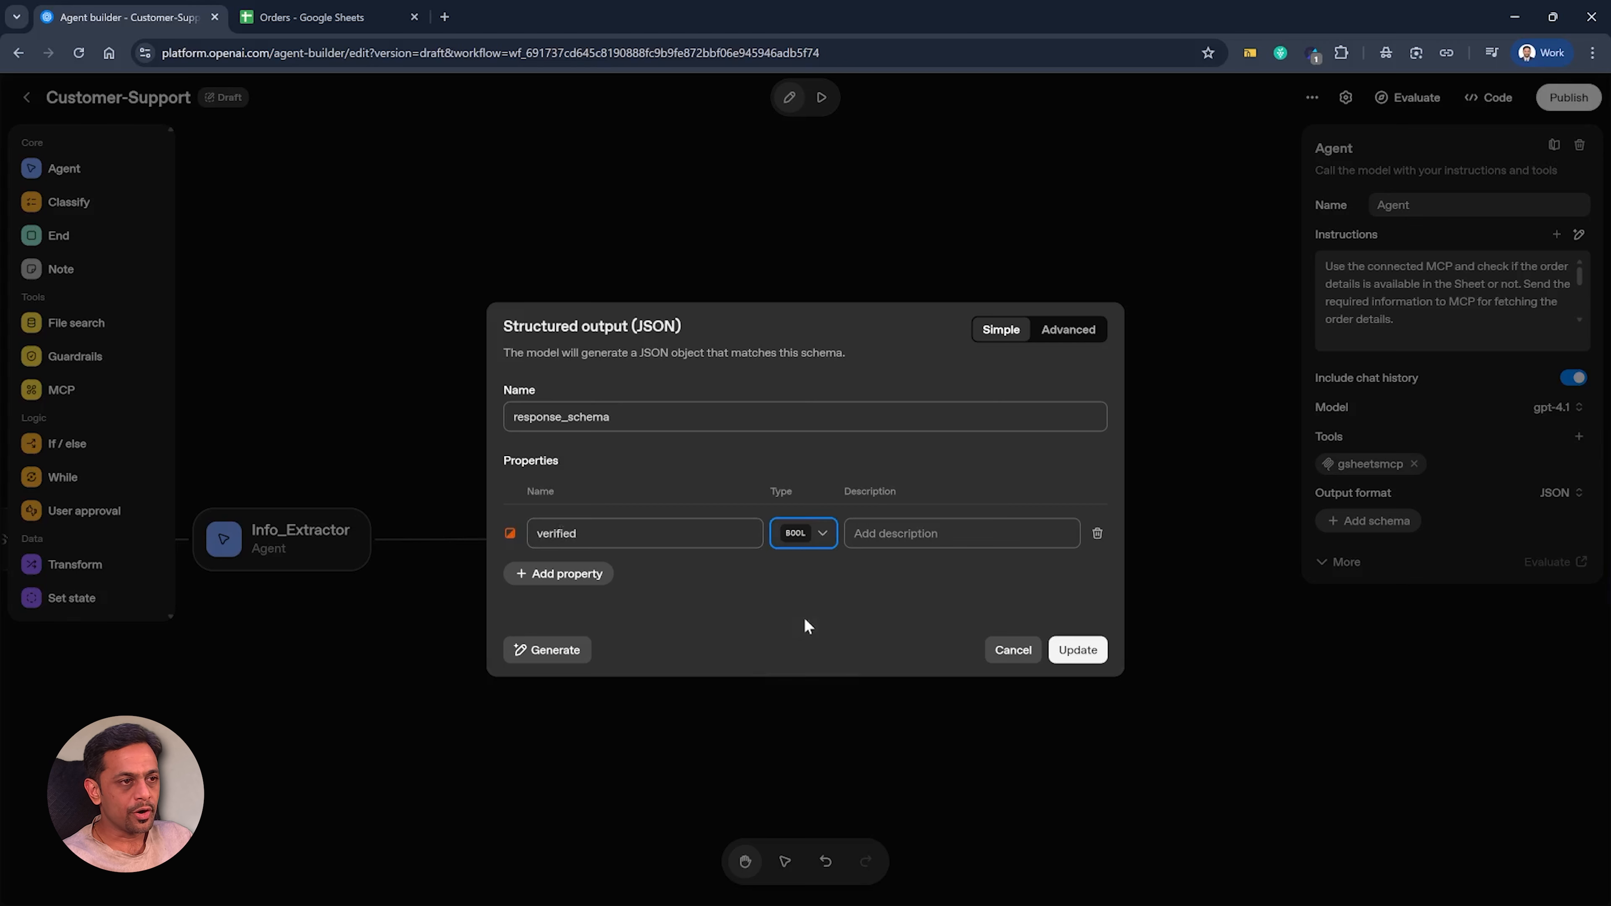
pyautogui.click(1078, 650)
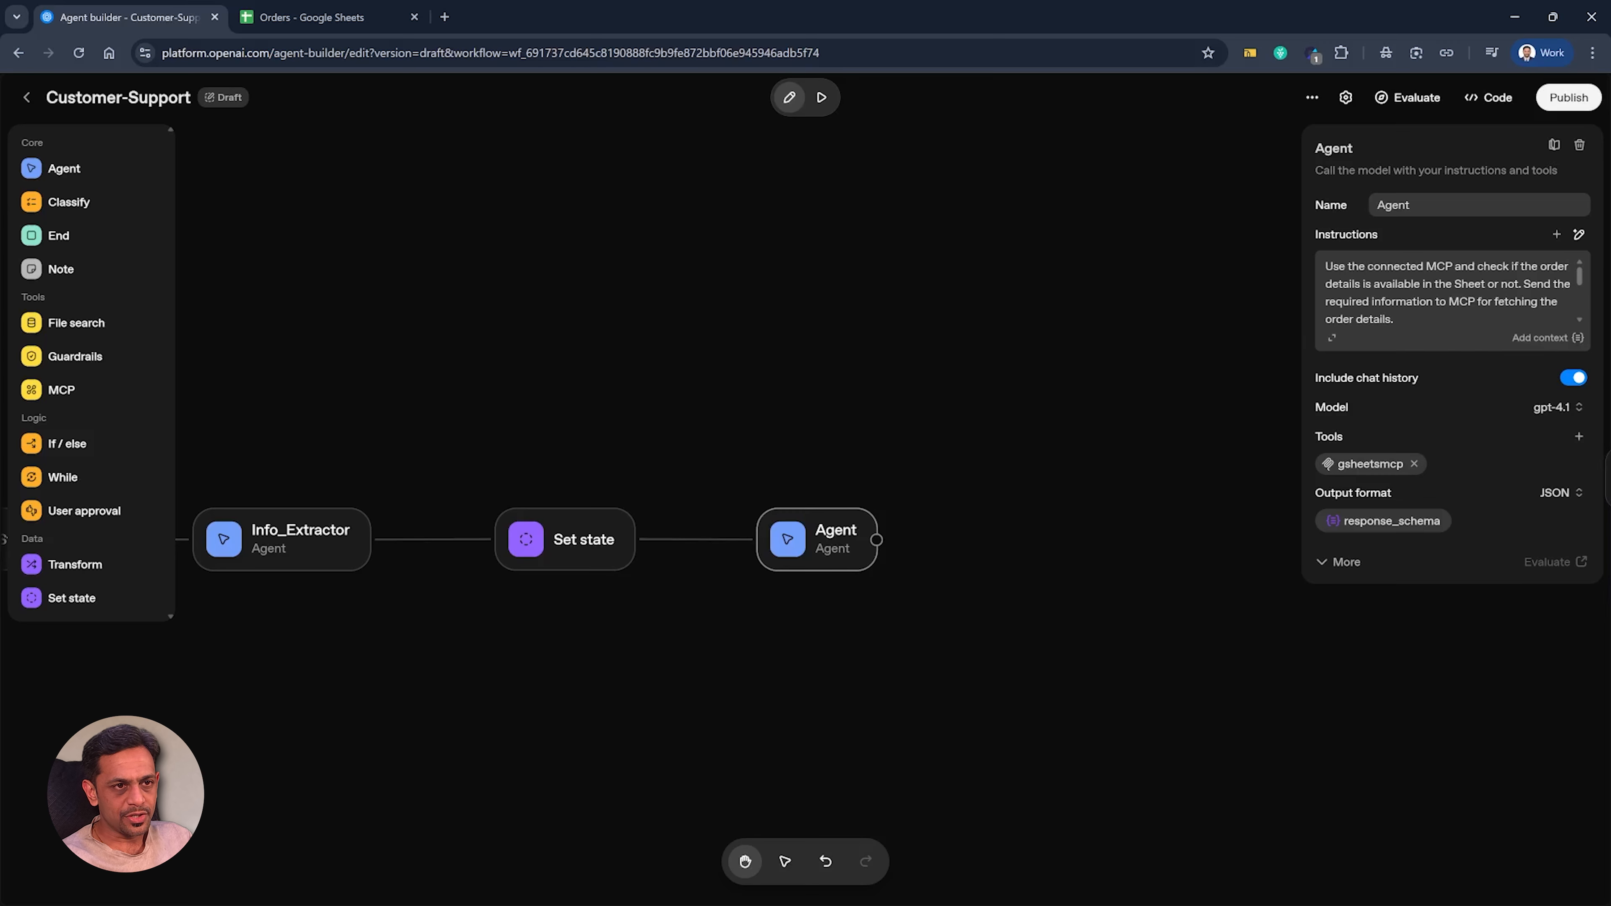
# Step: Append "If the order has been verified from MCP, send True as response else false." to the Agent node's instructions and save them
pyautogui.click(1332, 338)
pyautogui.write('If the order has been verified')
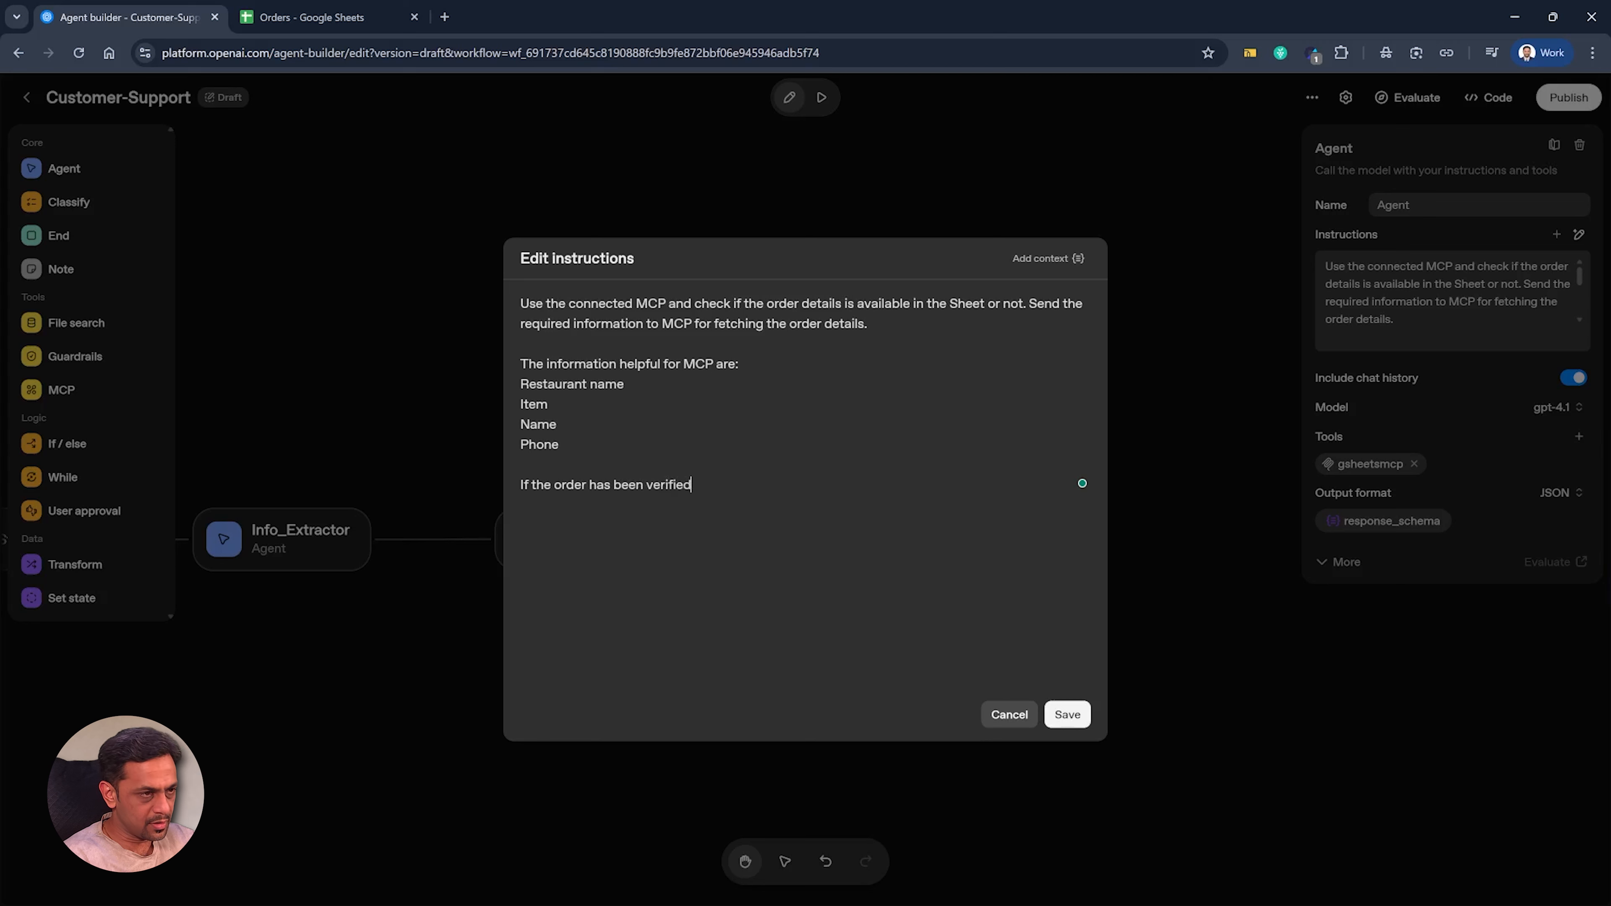
pyautogui.write(' f')
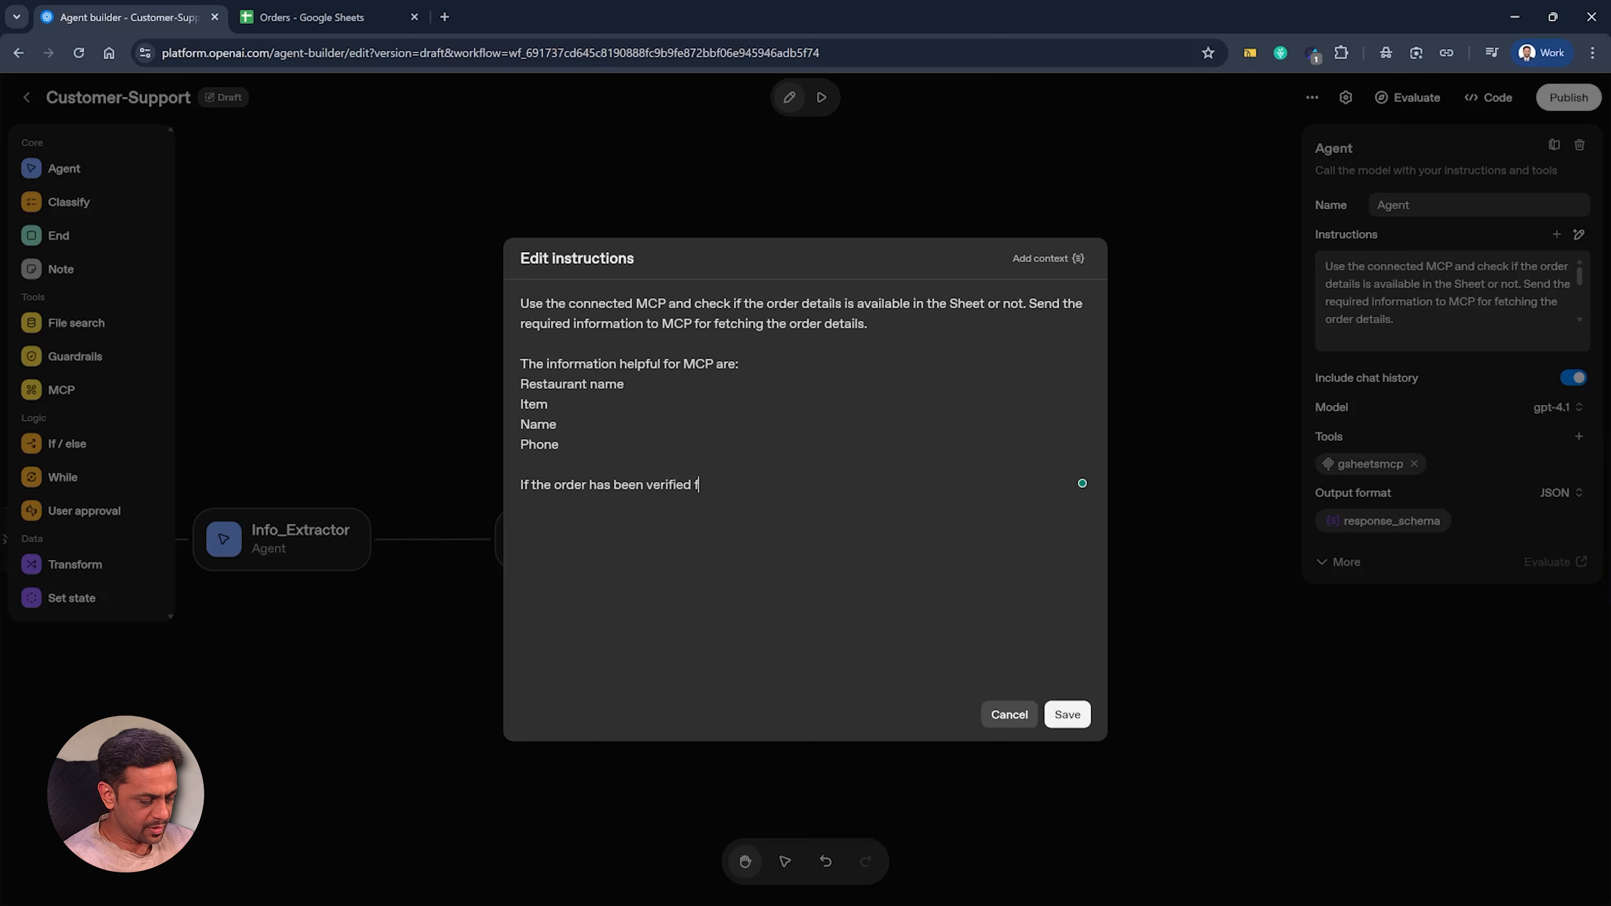
pyautogui.write('rom MCP, send T')
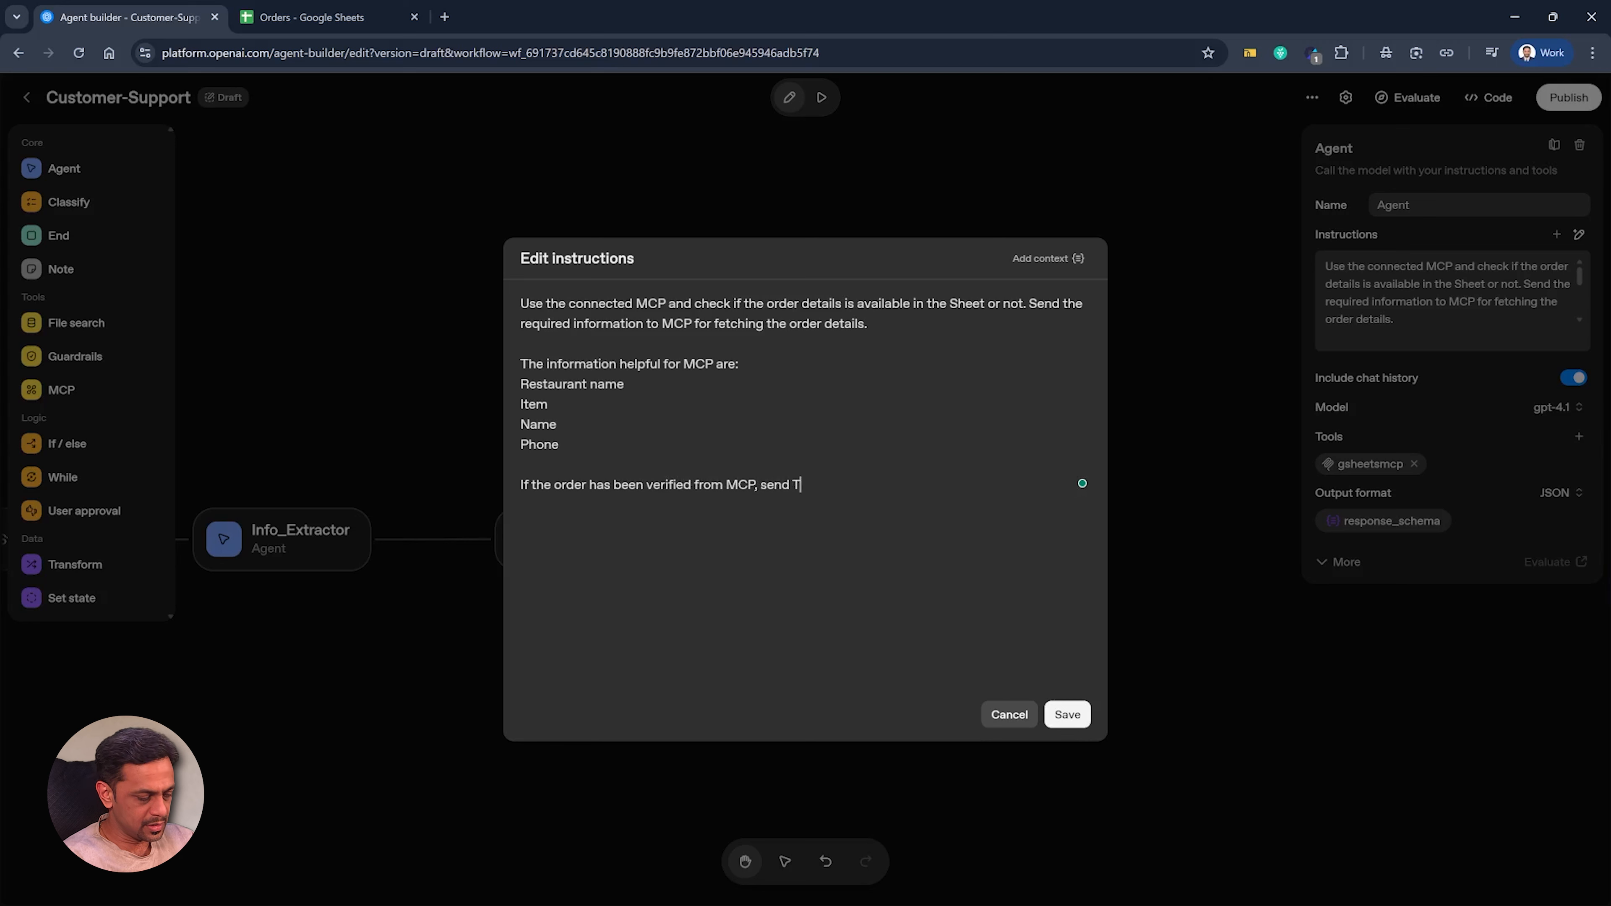
pyautogui.write('rue as resp')
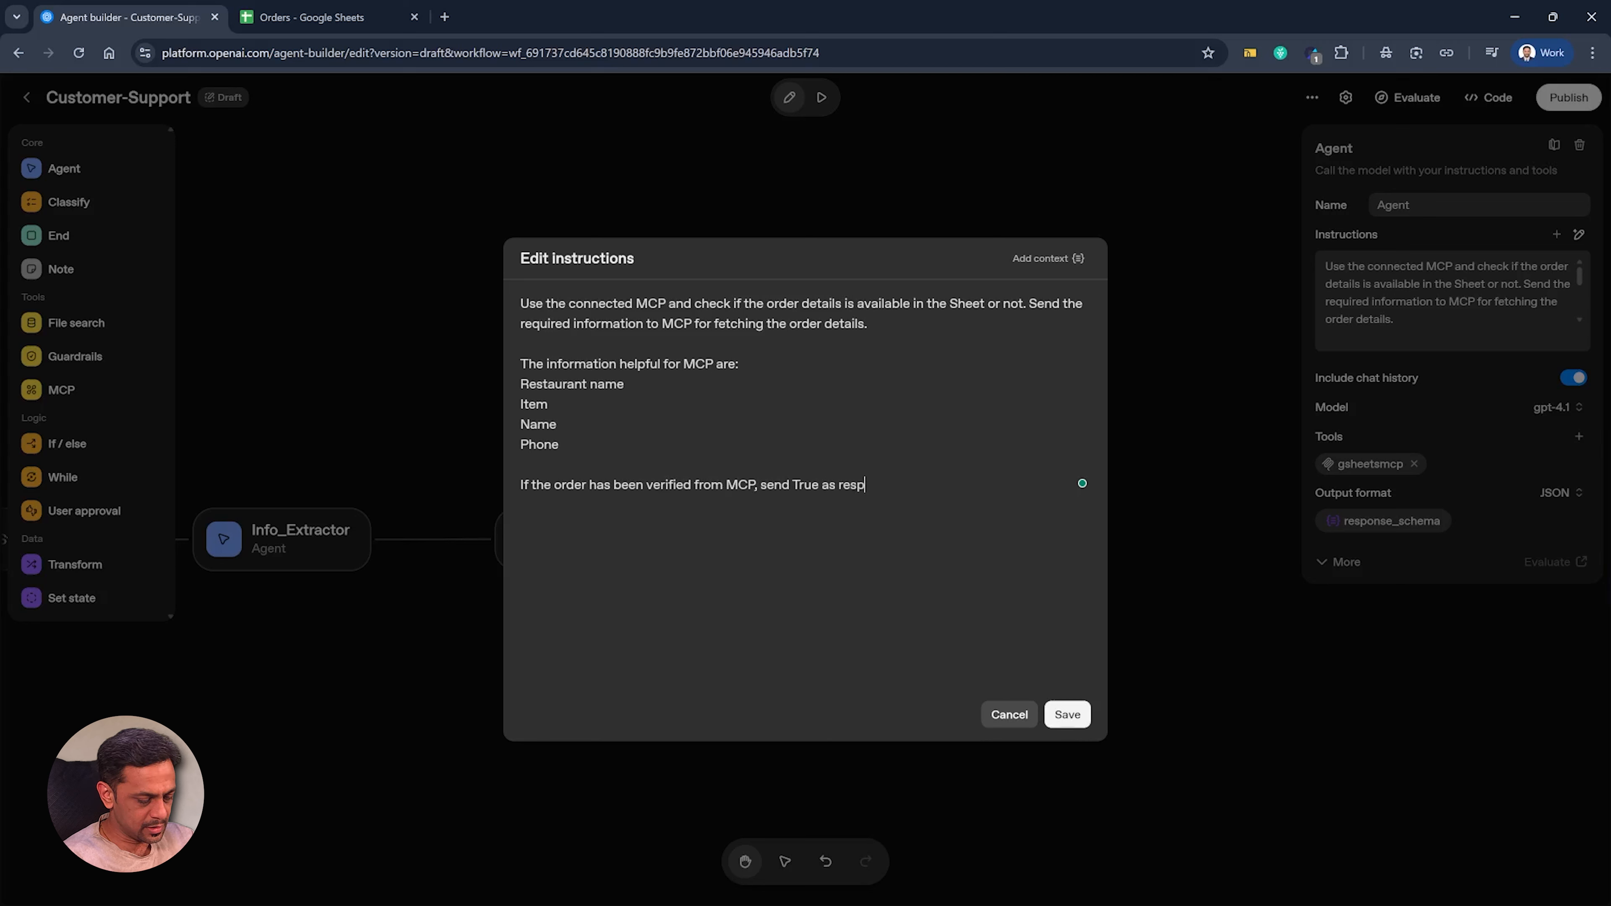
pyautogui.write('onde else false.')
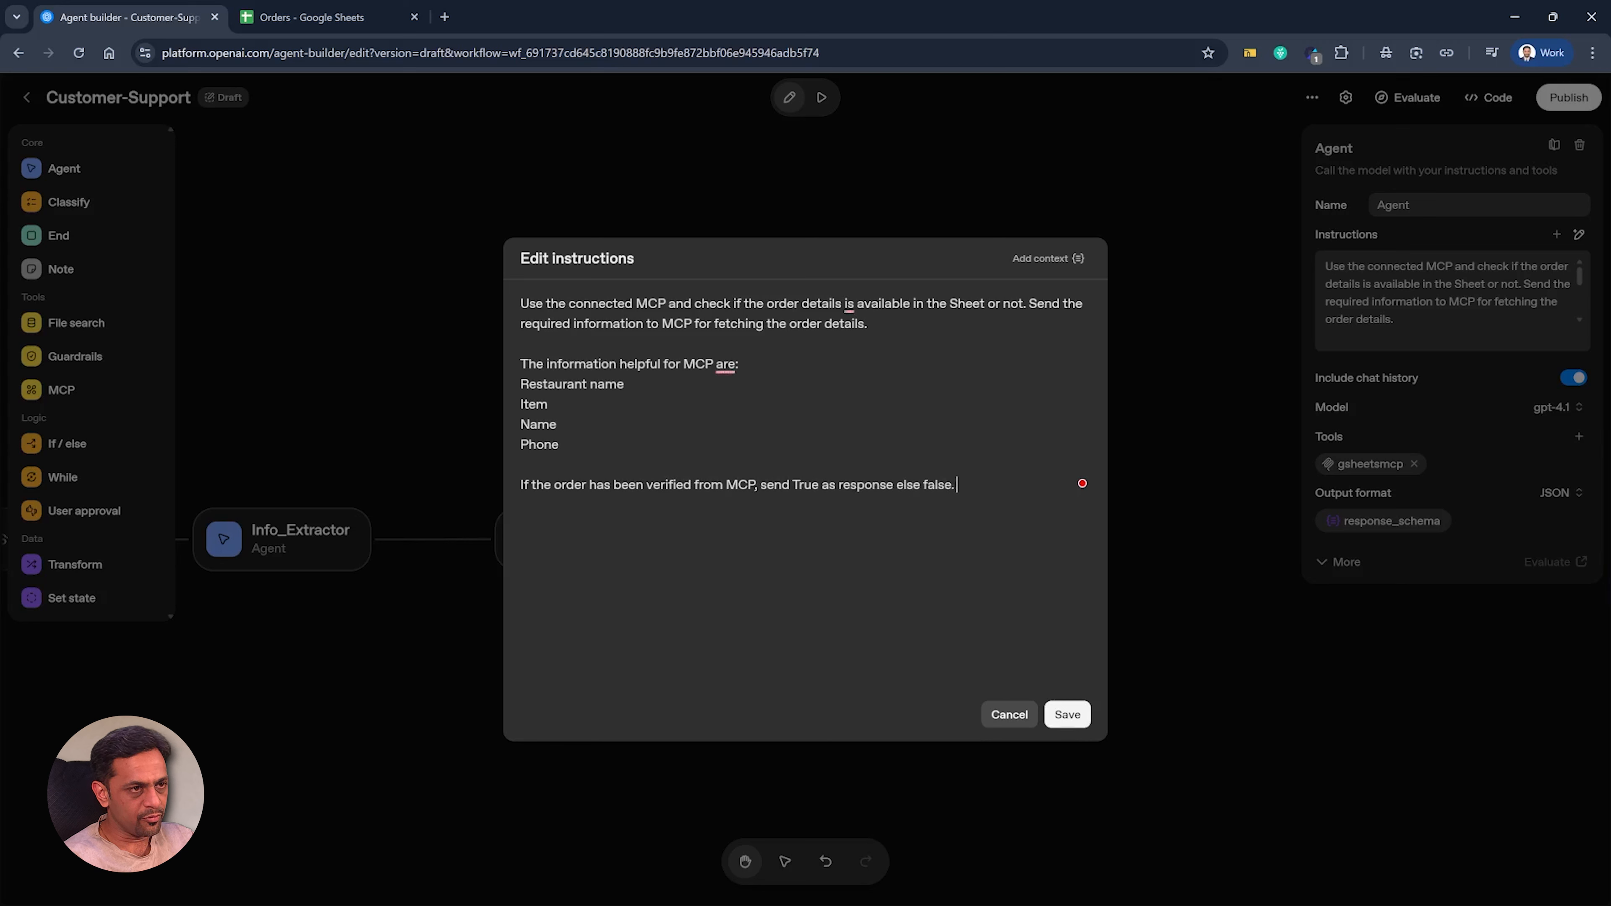
pyautogui.click(1067, 714)
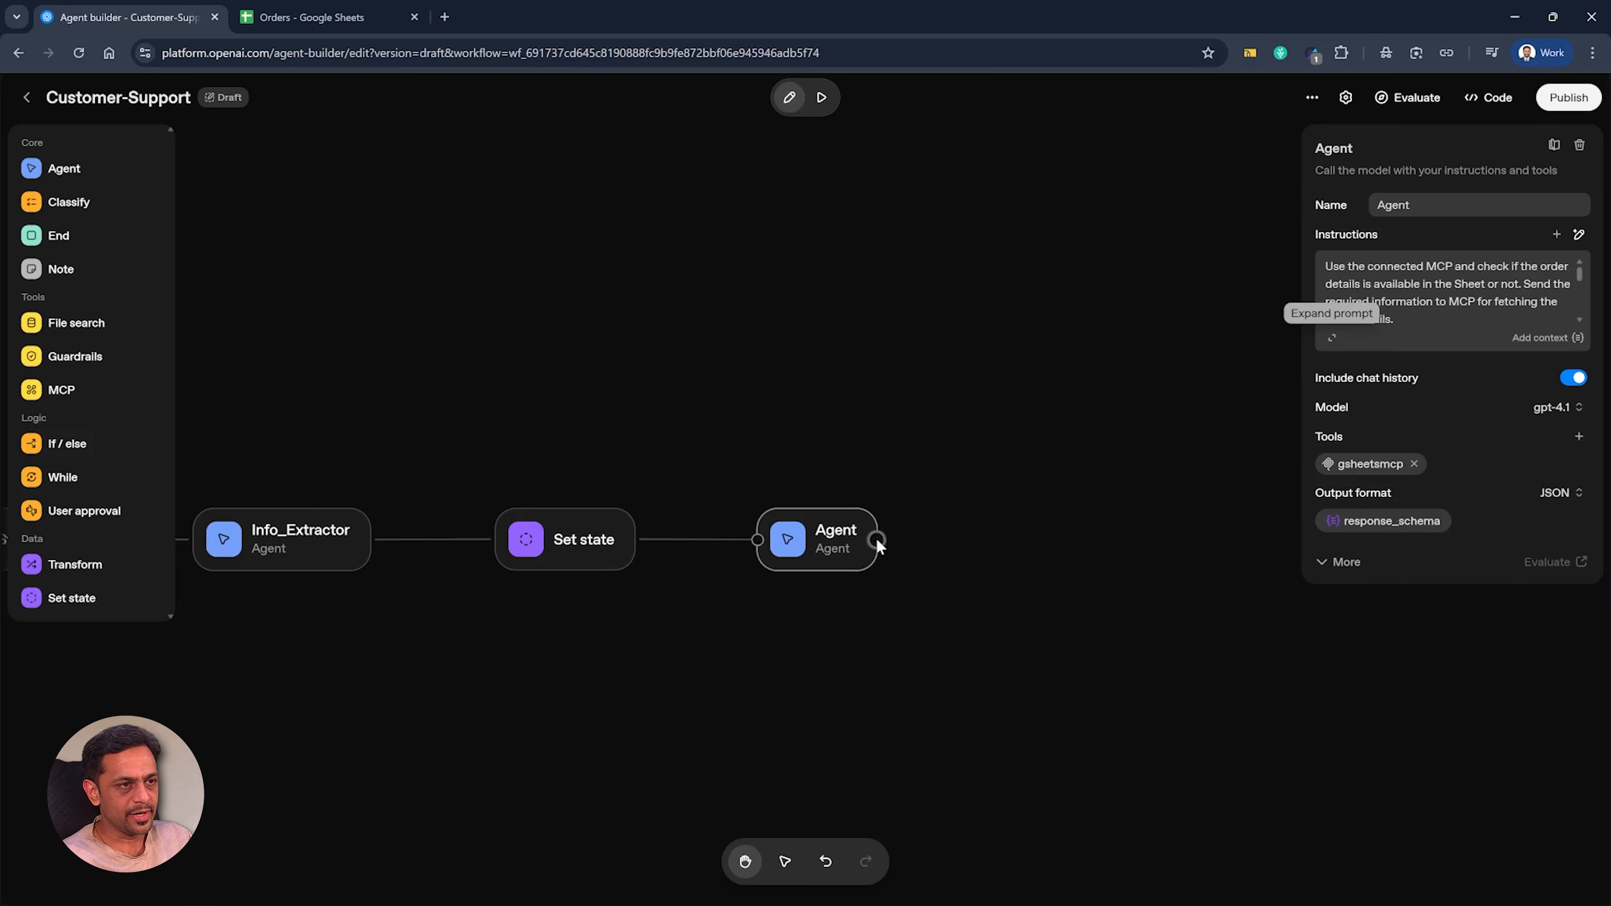
# Step: Connect an If / else node after the Agent node, with a case named Verified and the condition input.output_parsed.verified == true
pyautogui.moveTo(969, 539); pyautogui.dragTo(968, 539)
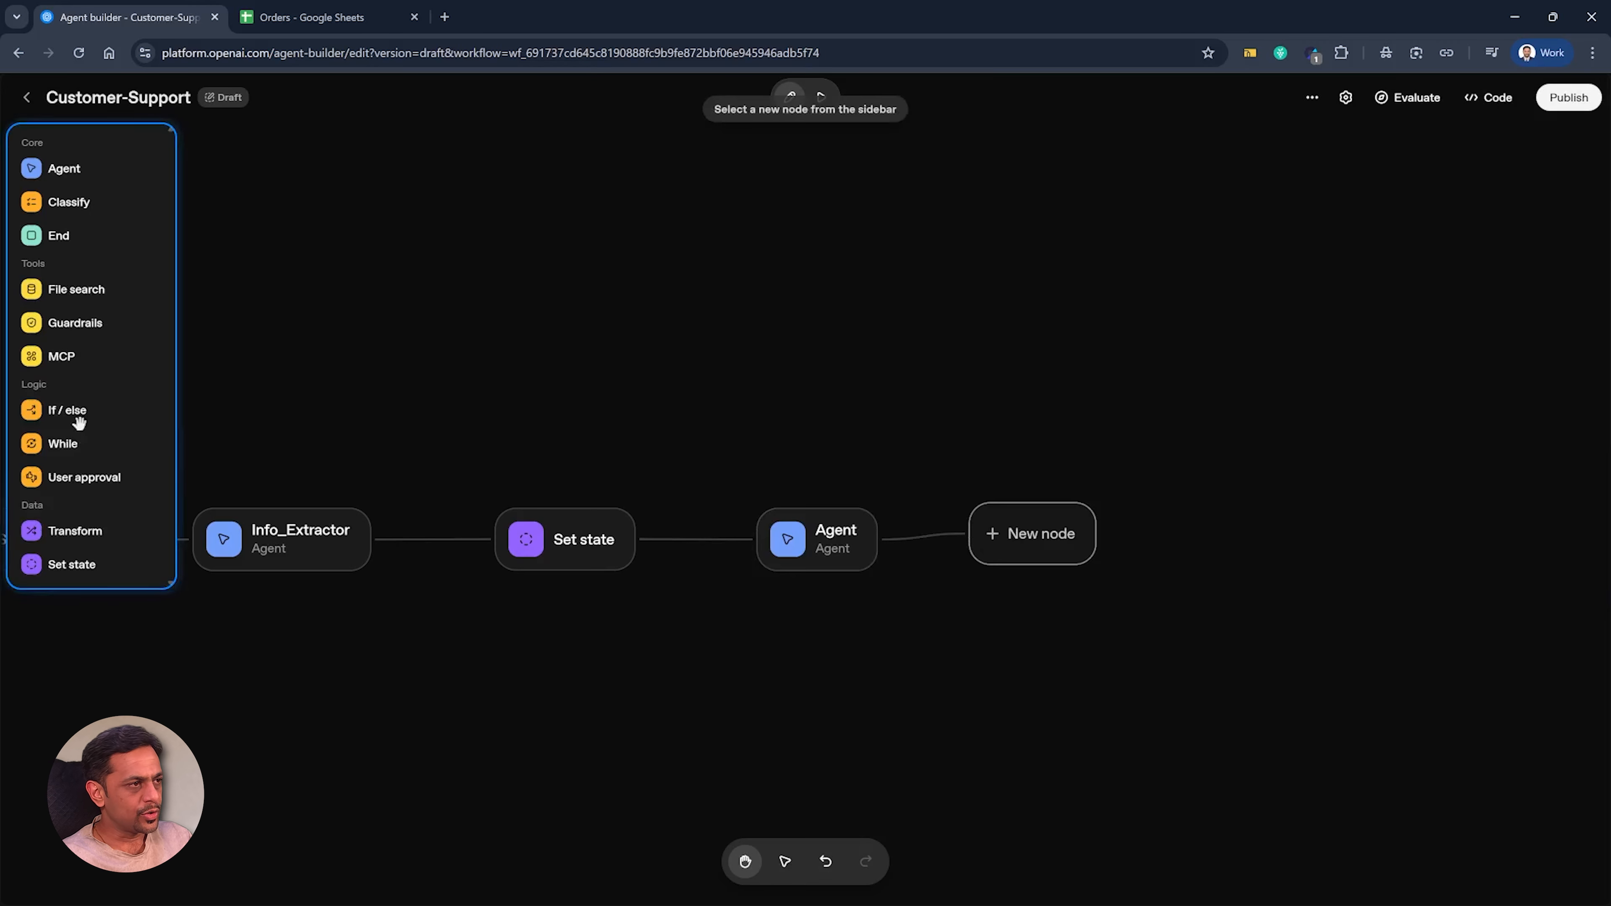
pyautogui.click(93, 439)
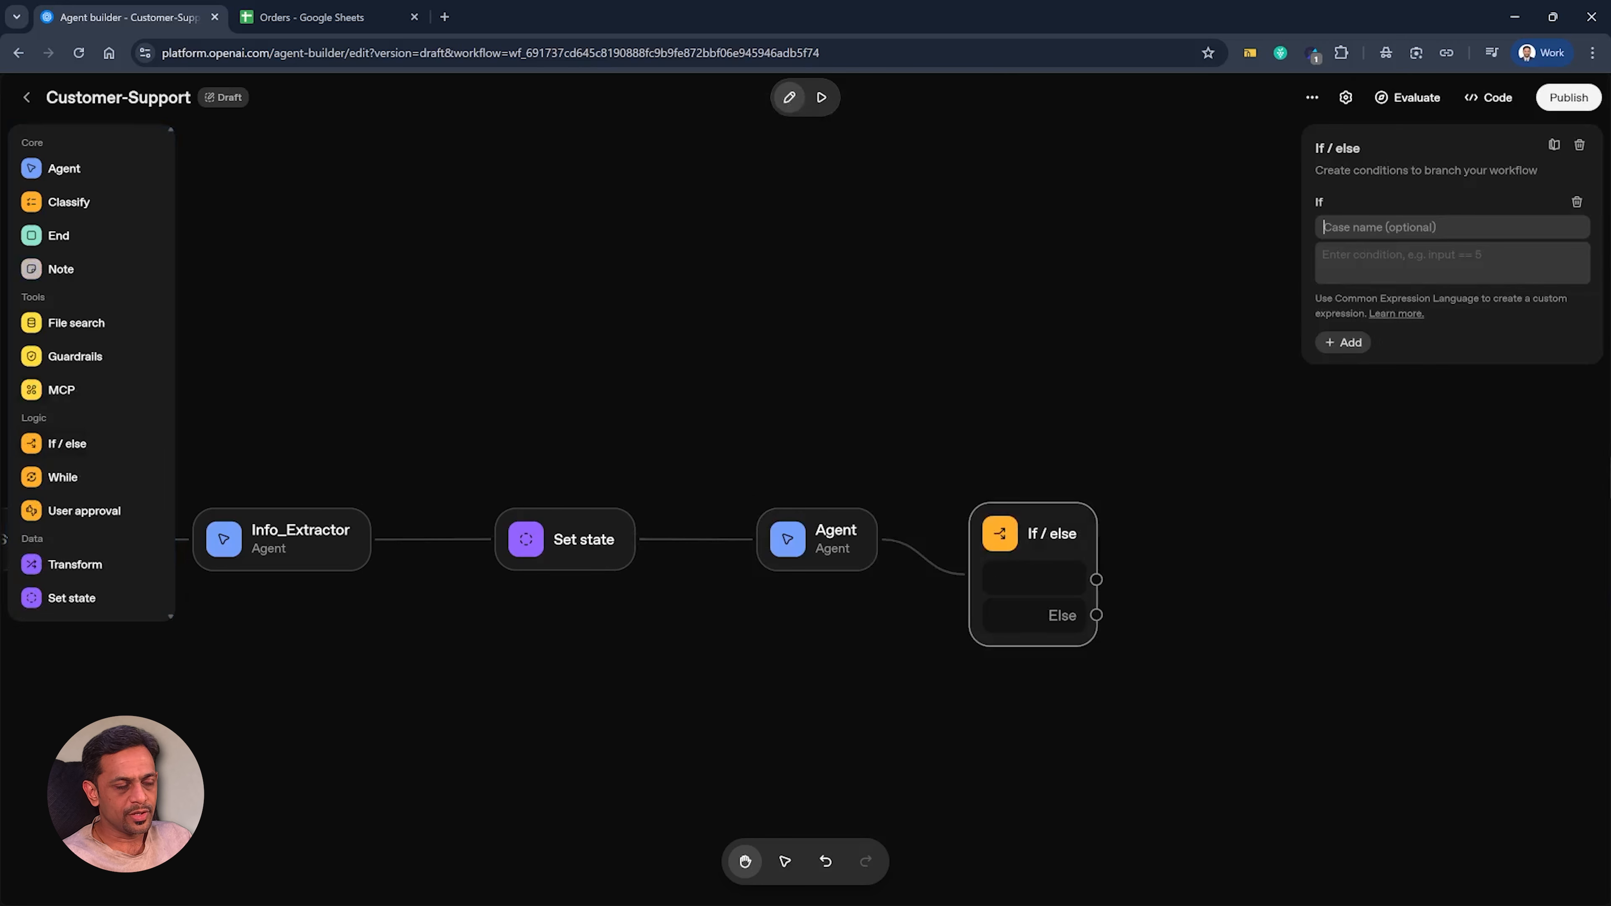
pyautogui.write('Verified')
pyautogui.click(1354, 253)
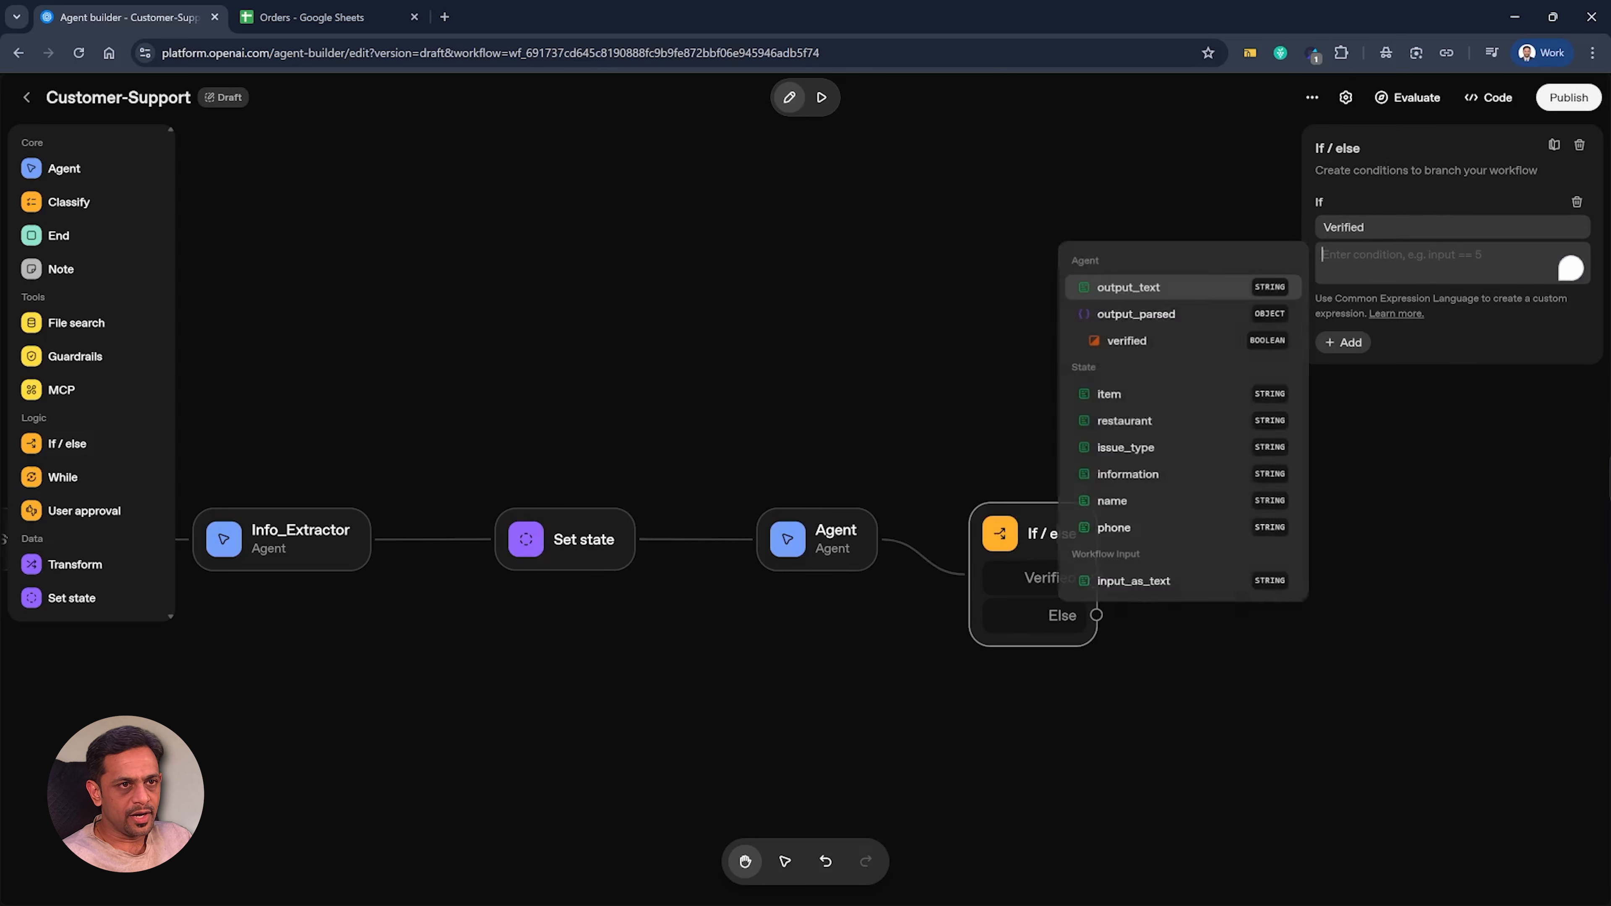
pyautogui.click(1131, 342)
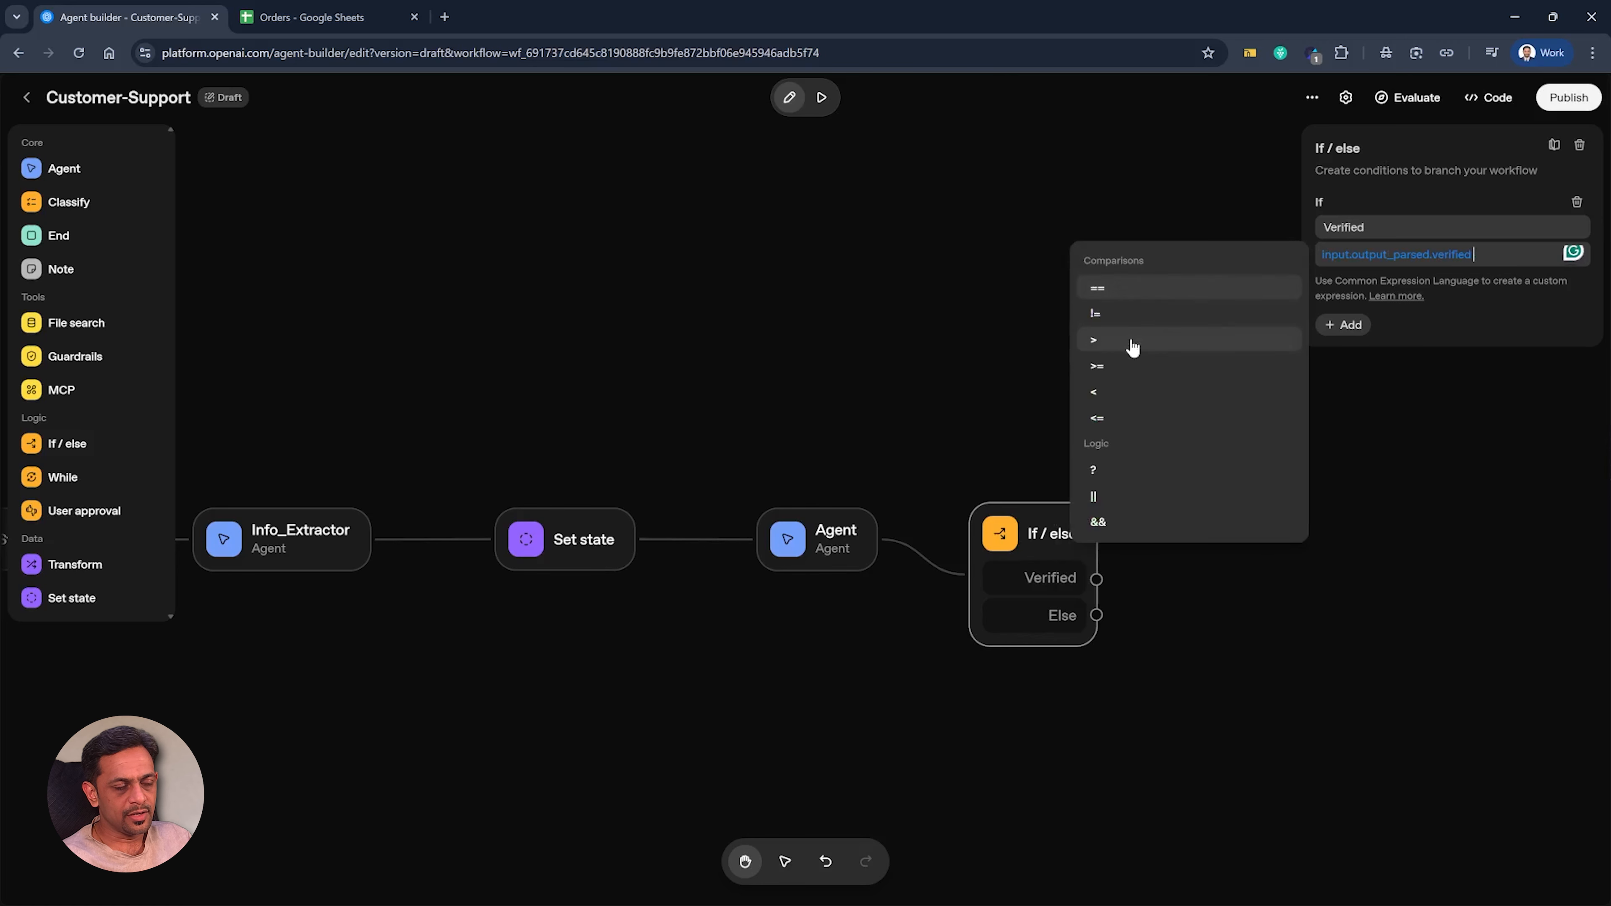
pyautogui.click(1107, 289)
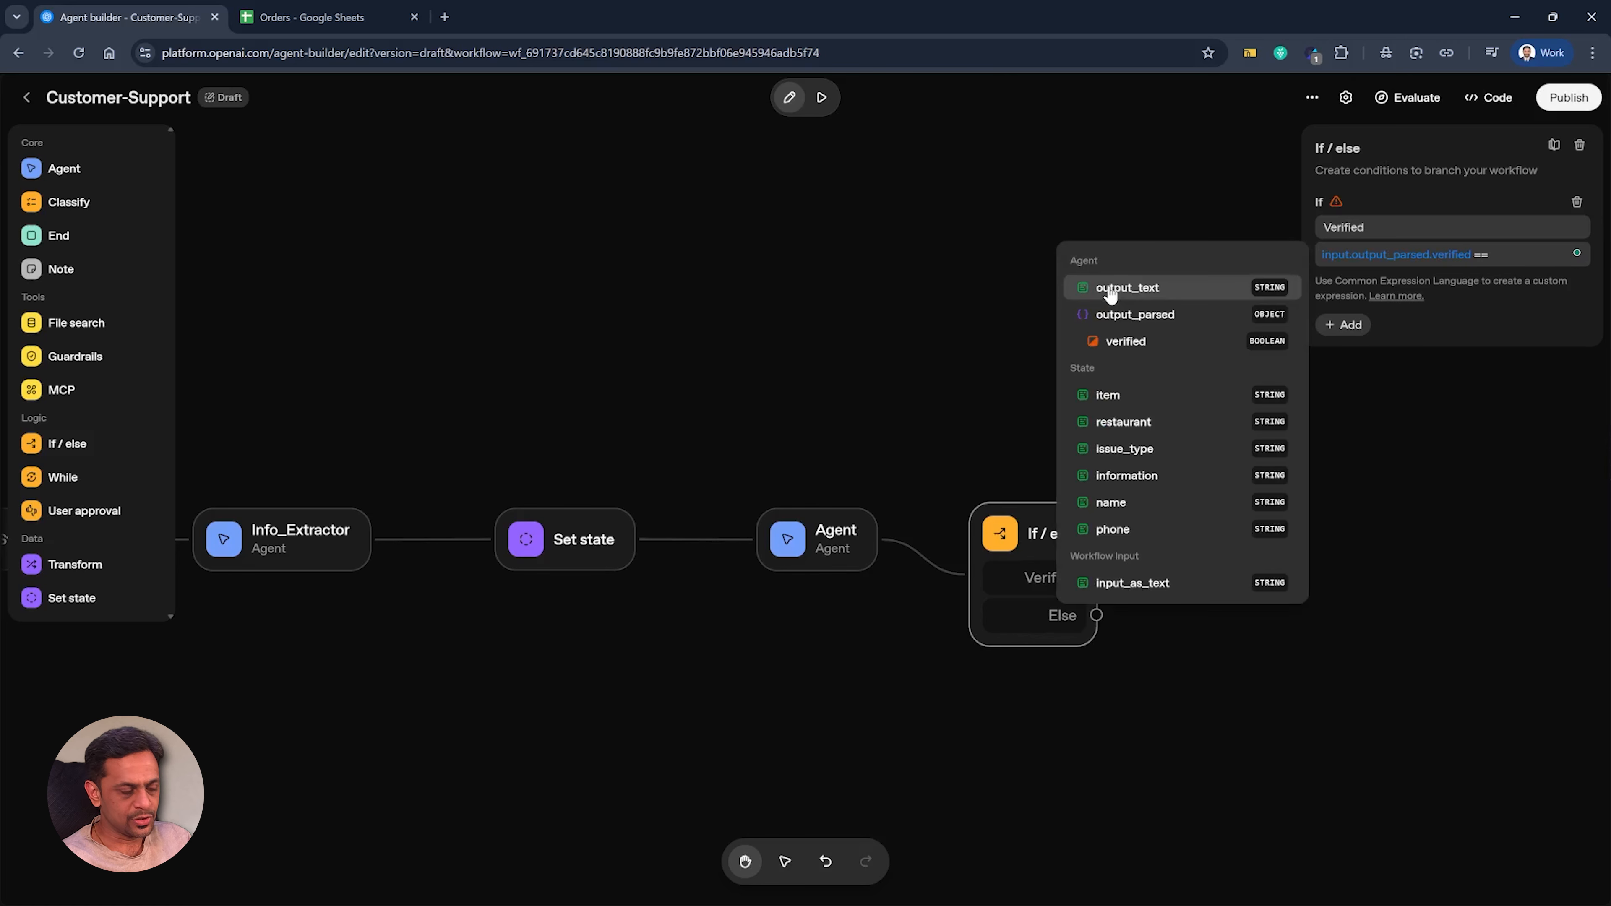
pyautogui.write('true')
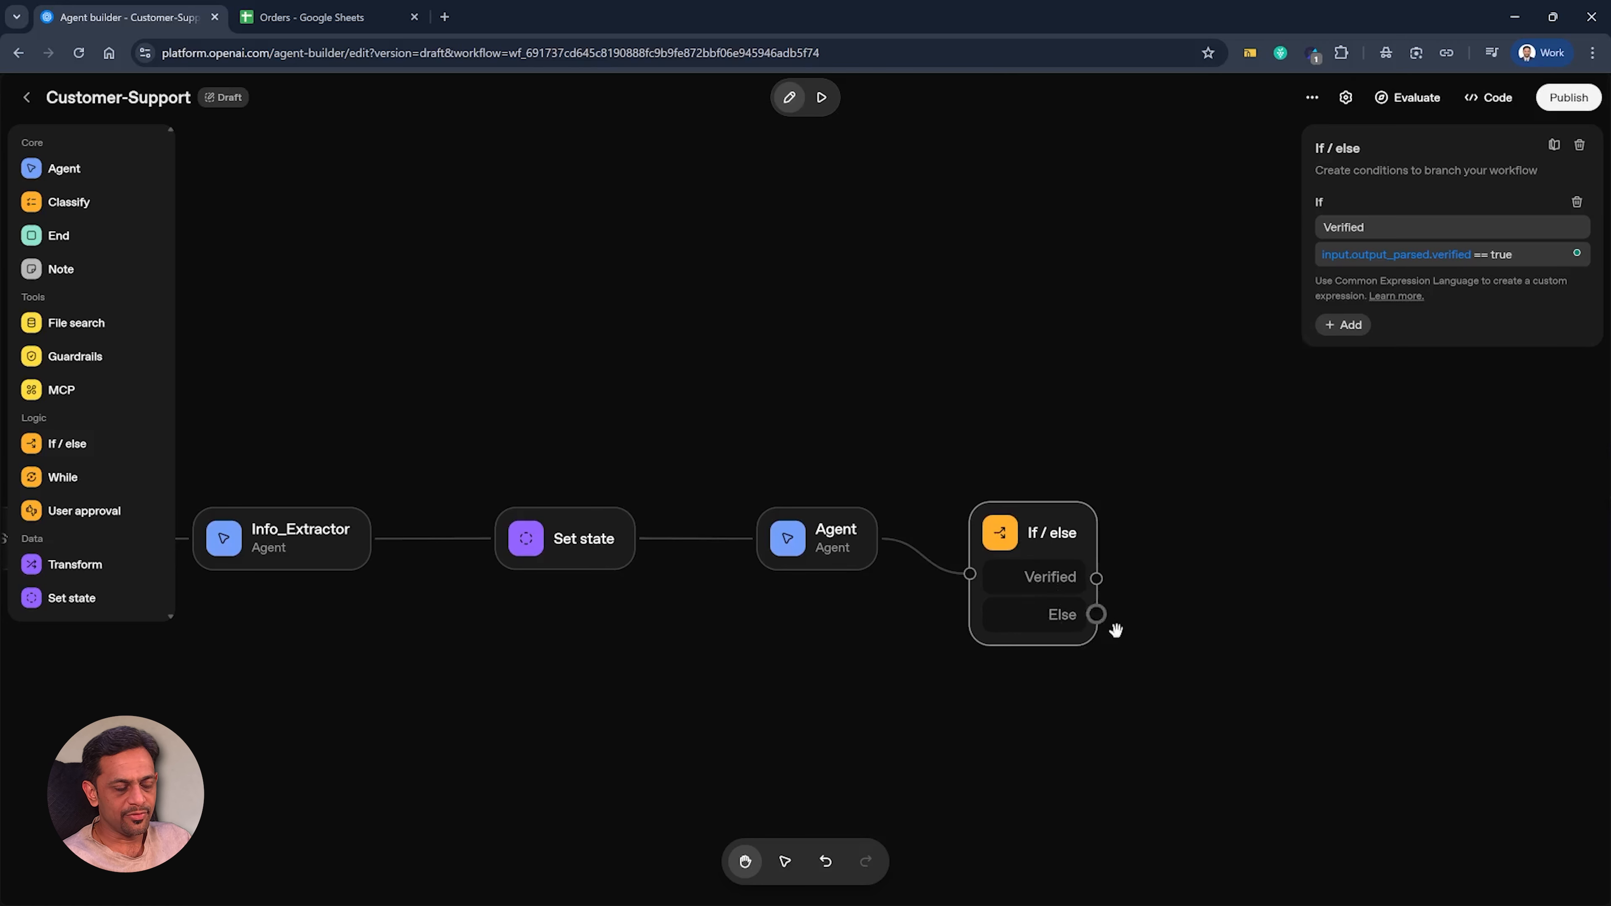
# Step: Connect a new Agent node to the Else branch and name it "Confirm the order details"
pyautogui.moveTo(1100, 616); pyautogui.dragTo(1226, 655)
pyautogui.click(65, 170)
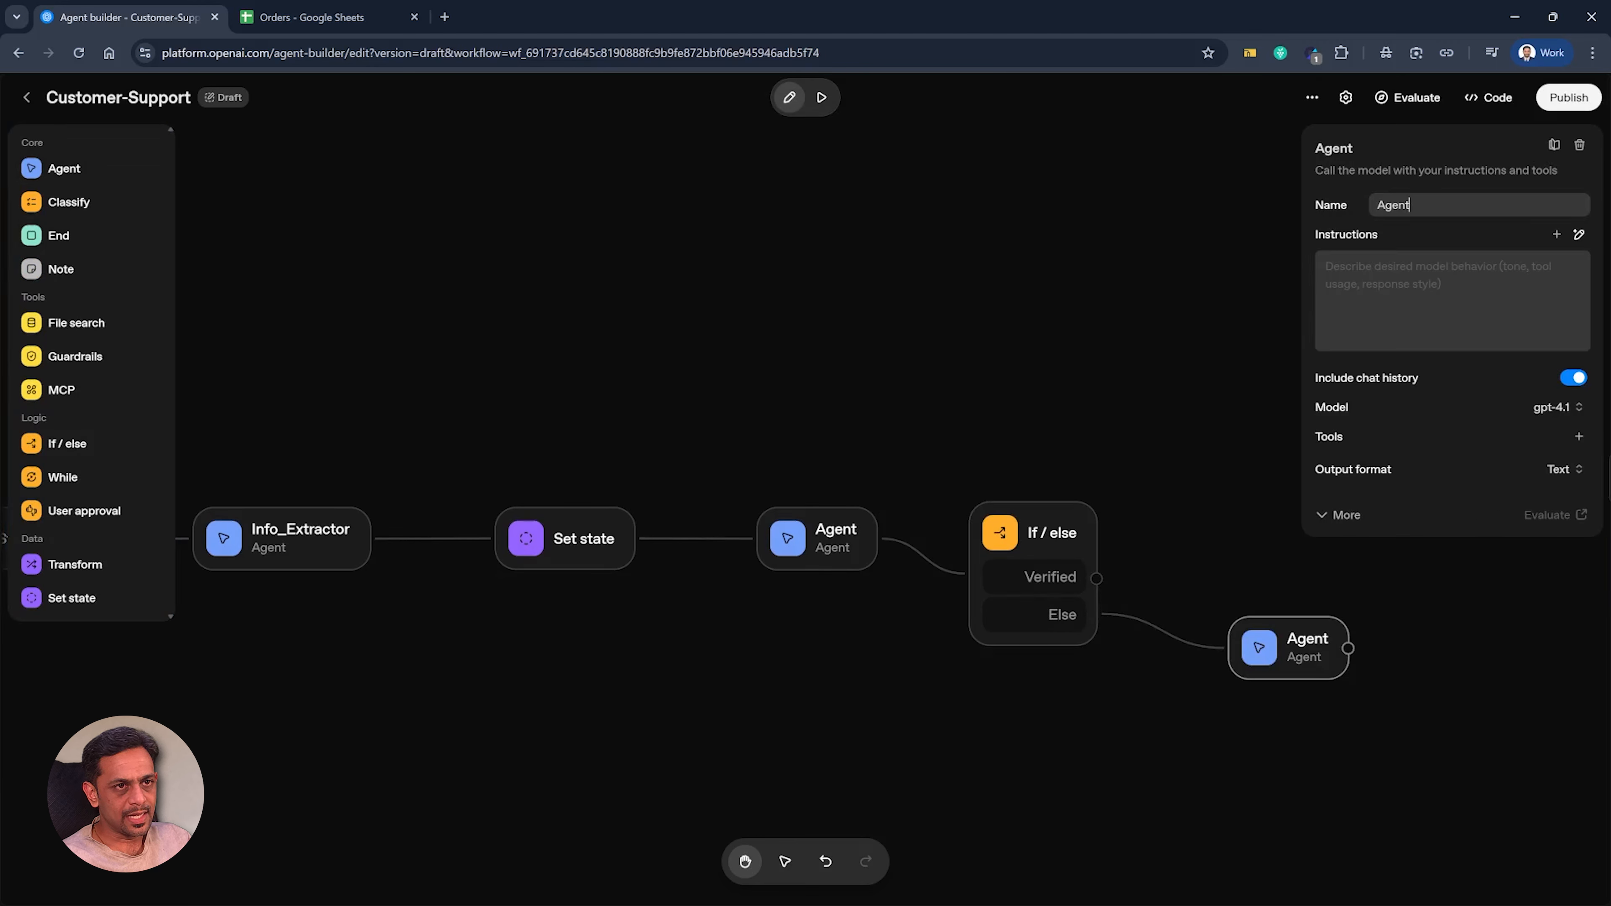
pyautogui.doubleClick(1410, 204)
pyautogui.write('Confirm the ord')
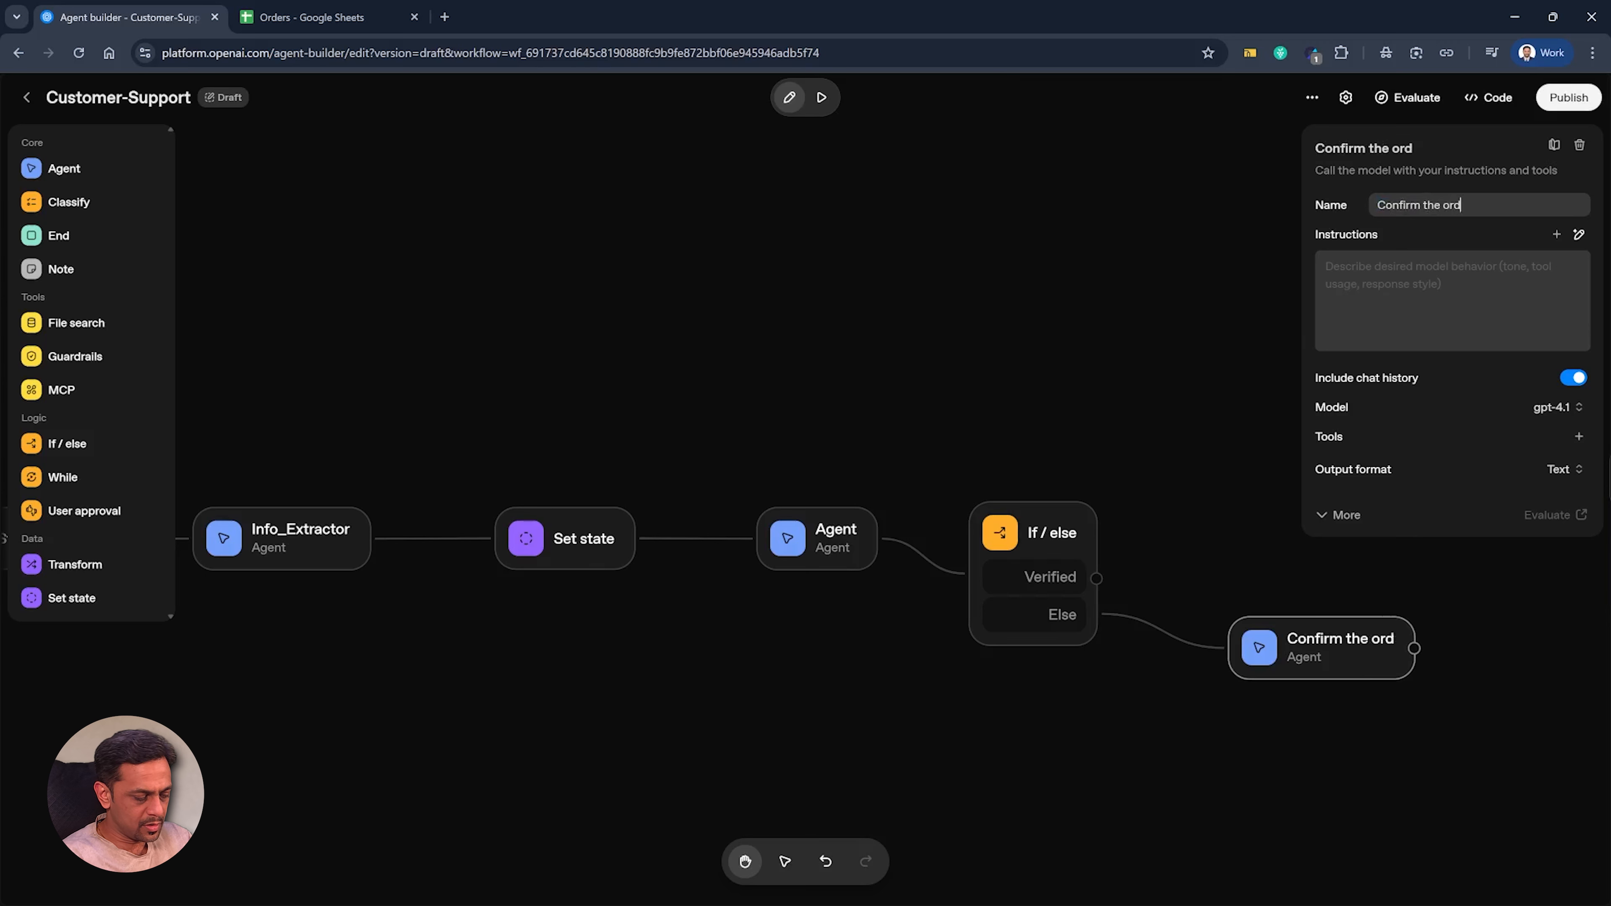
pyautogui.write('er details')
# Step: Instruct this agent: "Mention that we weren't able to find the order and for them to check if there is anything missing while they reported the order details."
pyautogui.click(1409, 286)
pyautogui.write('Mention ')
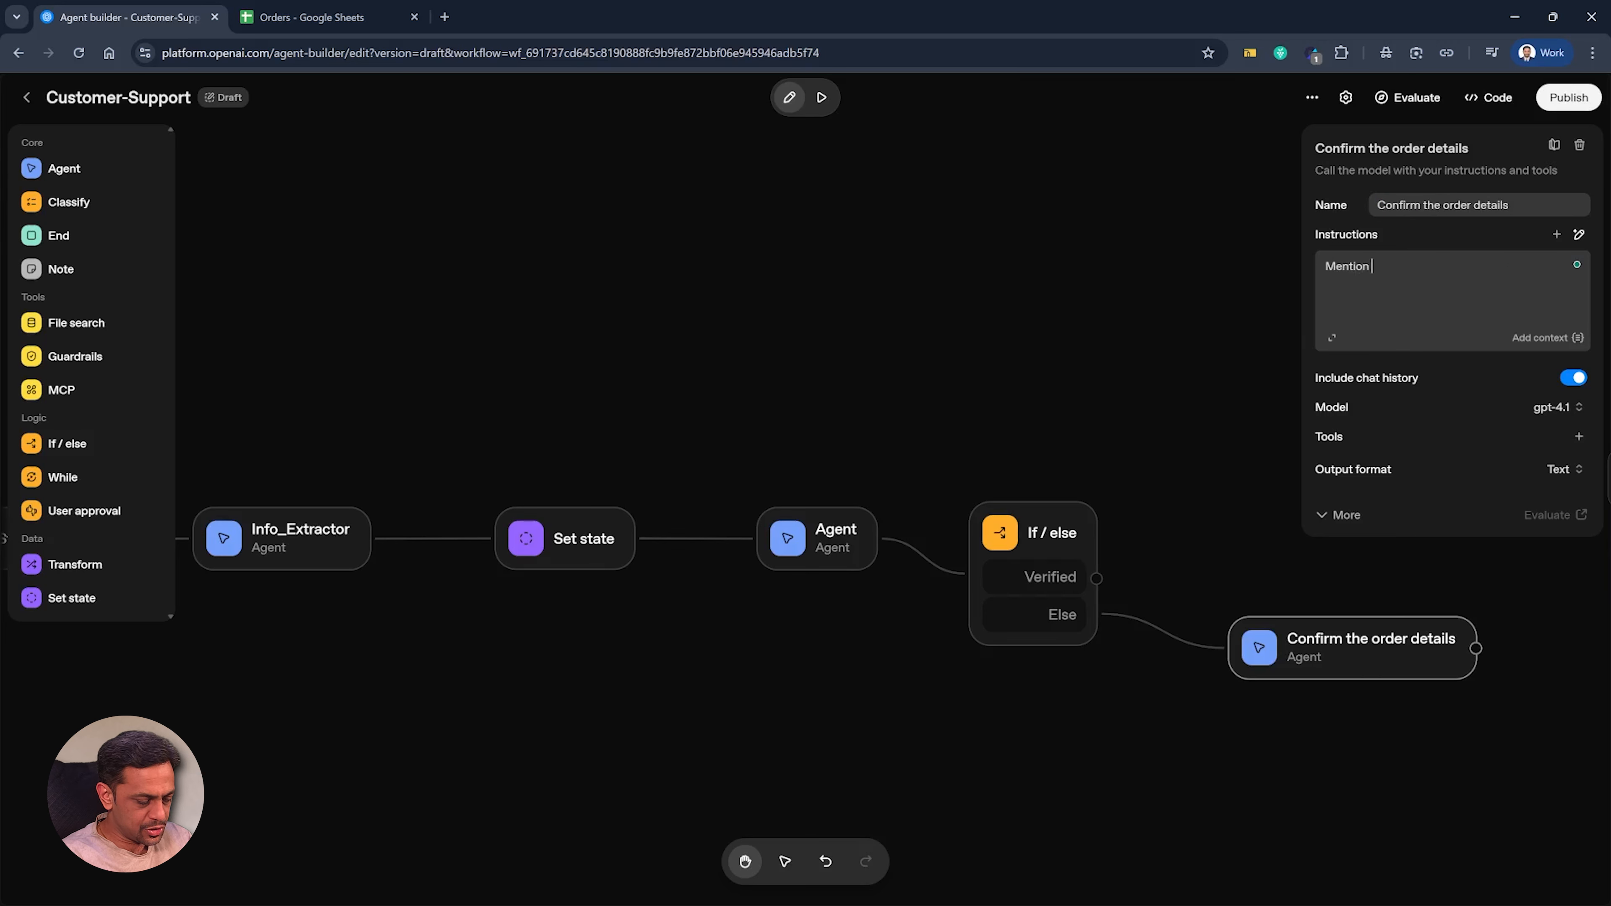
pyautogui.write("that we weren't able to find the")
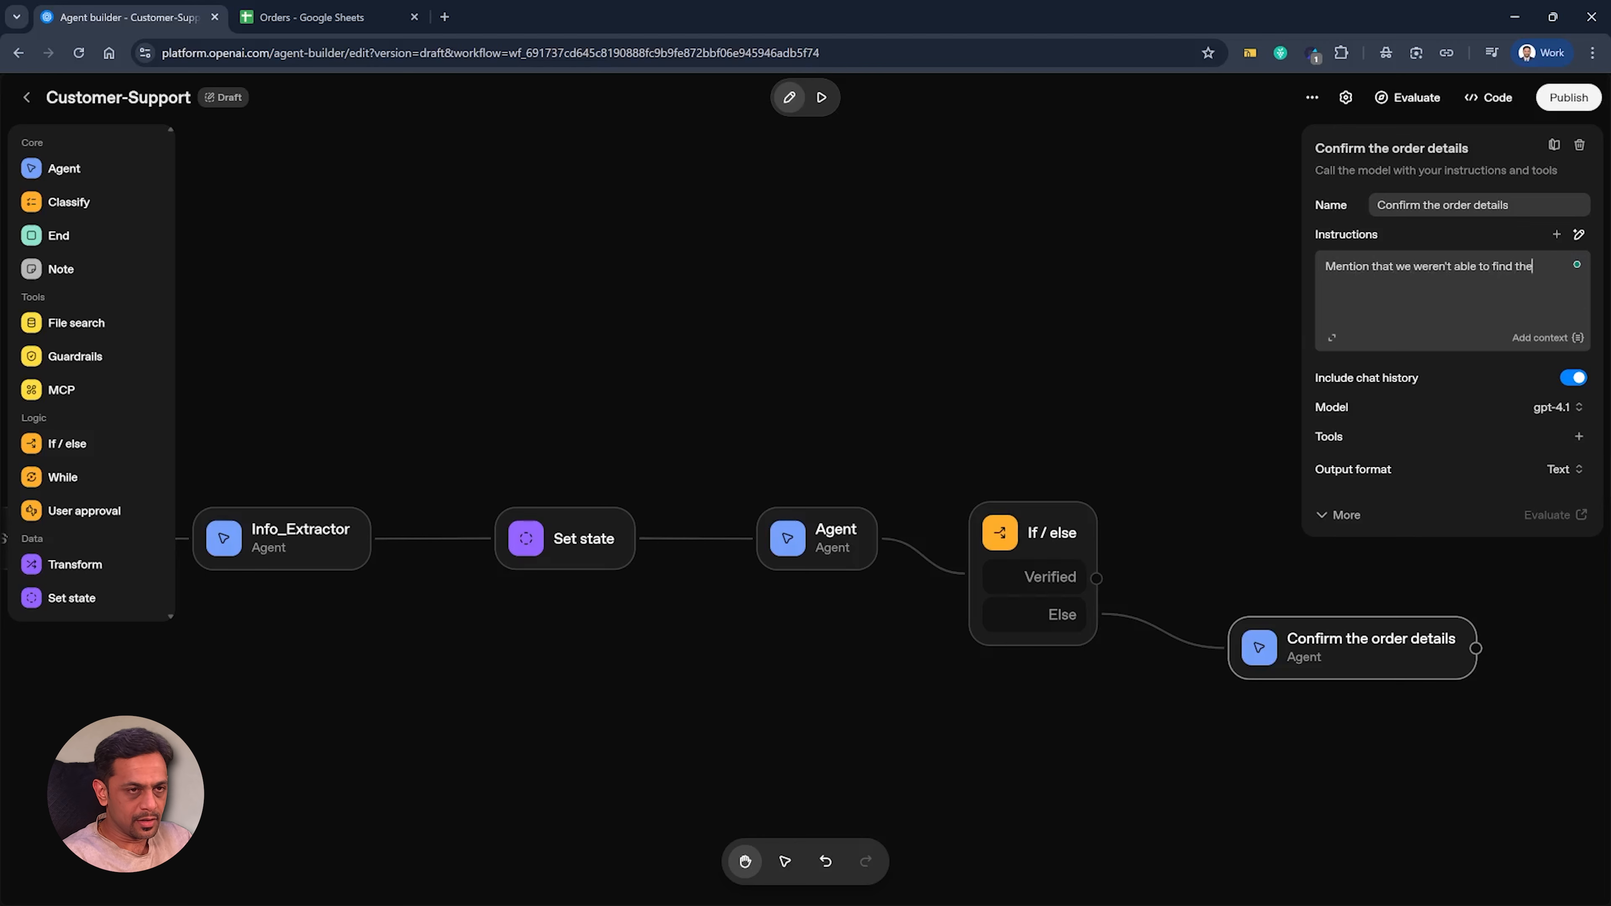
pyautogui.write(' order and for them ')
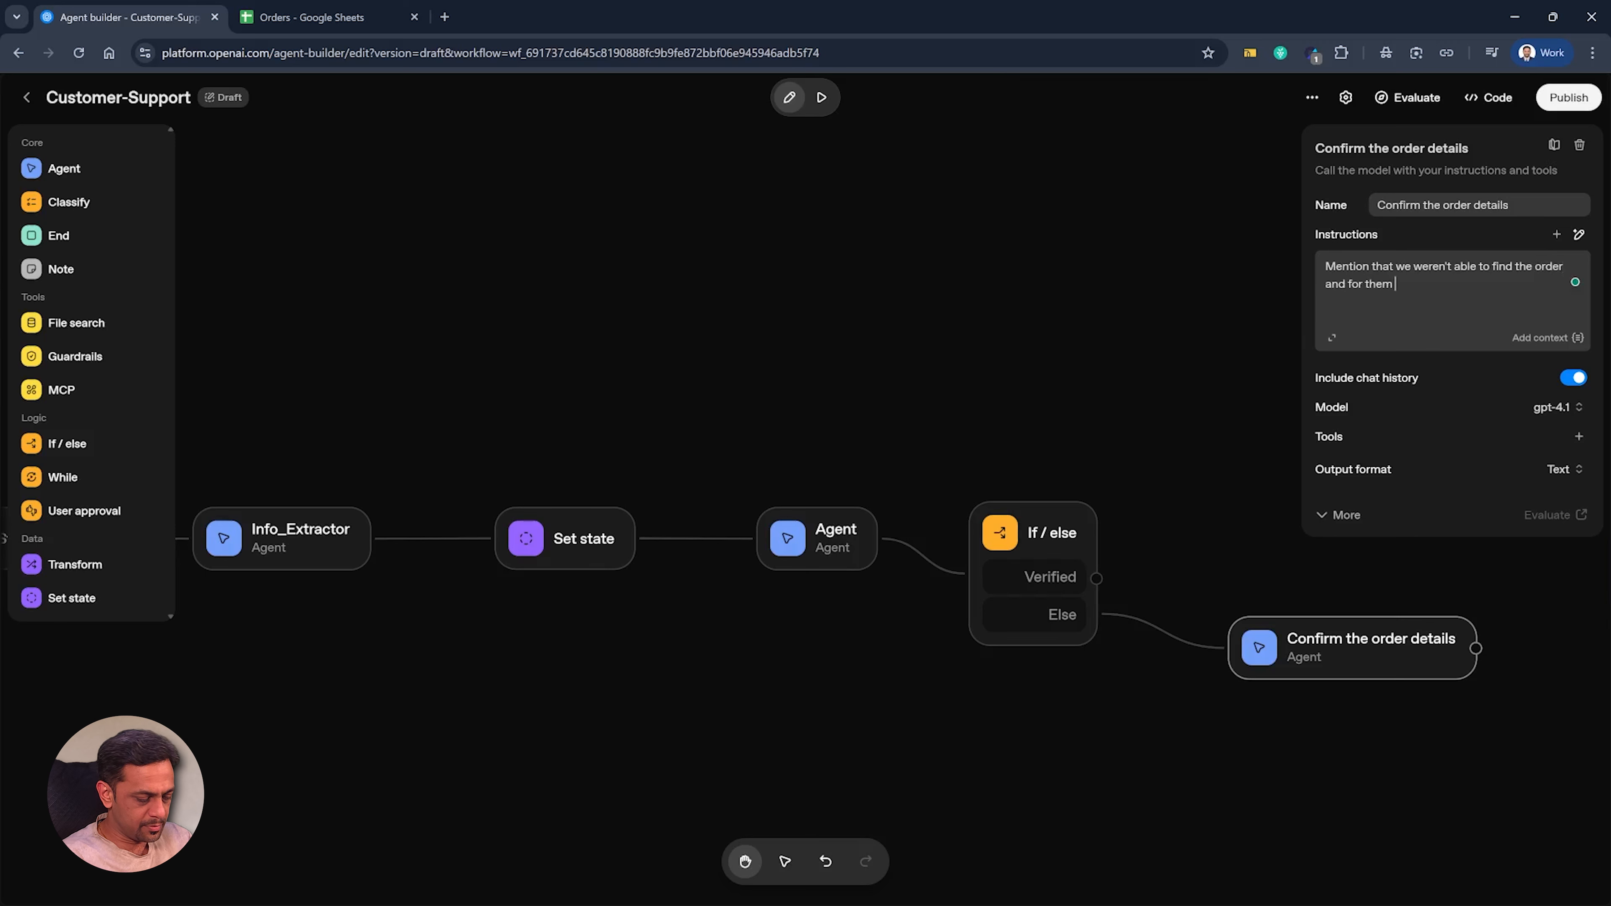
pyautogui.write('to check if there is anything')
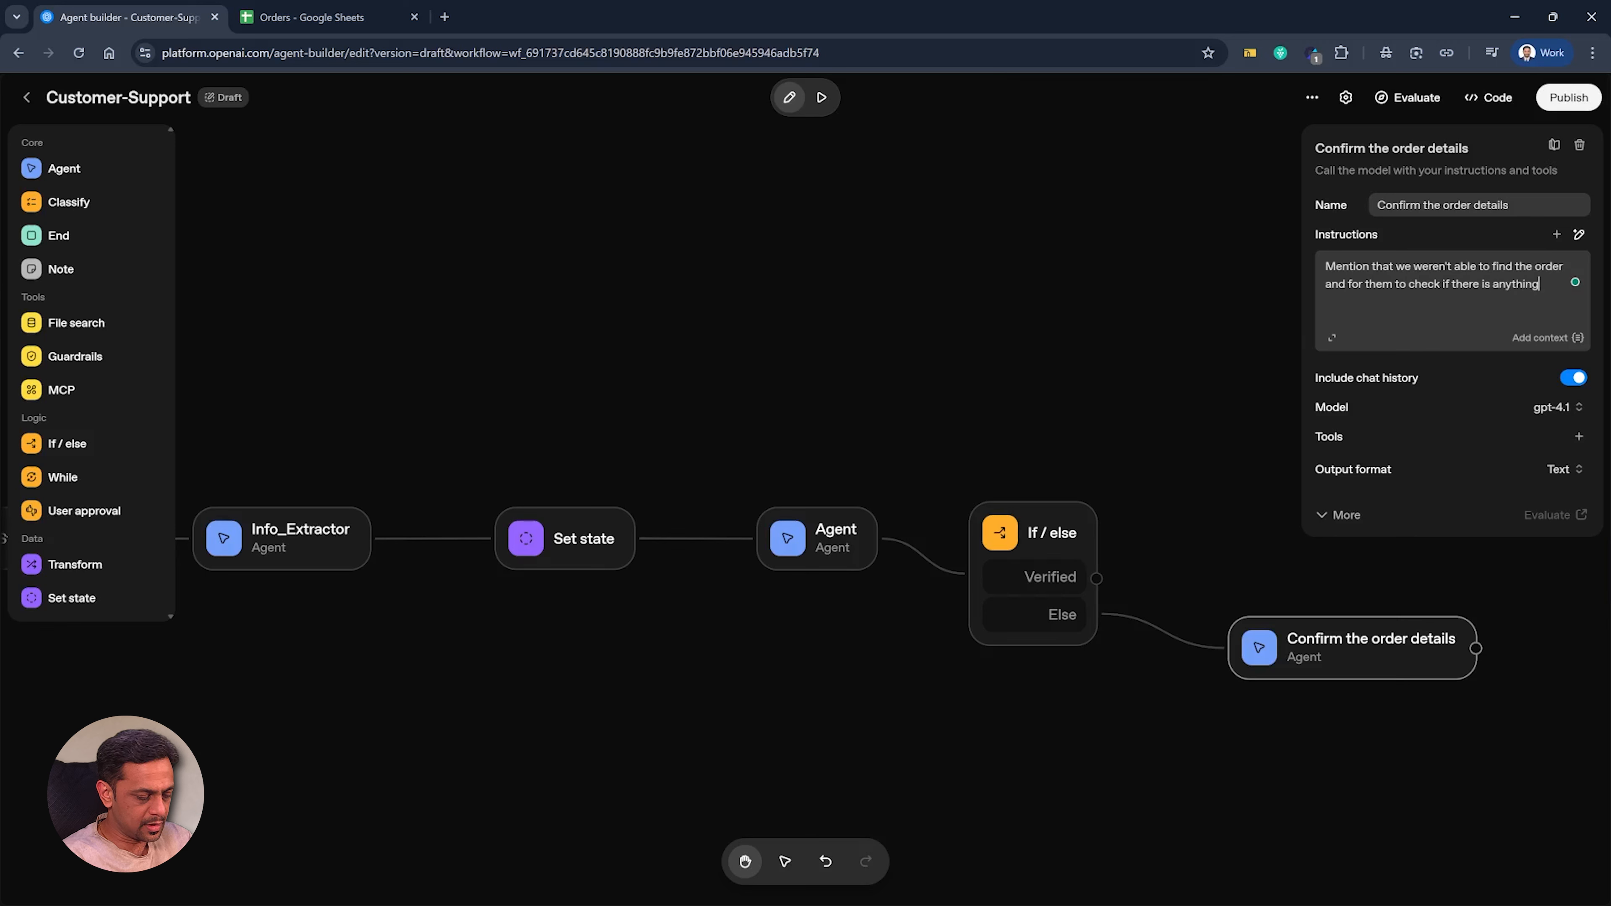
pyautogui.write(' missing while th')
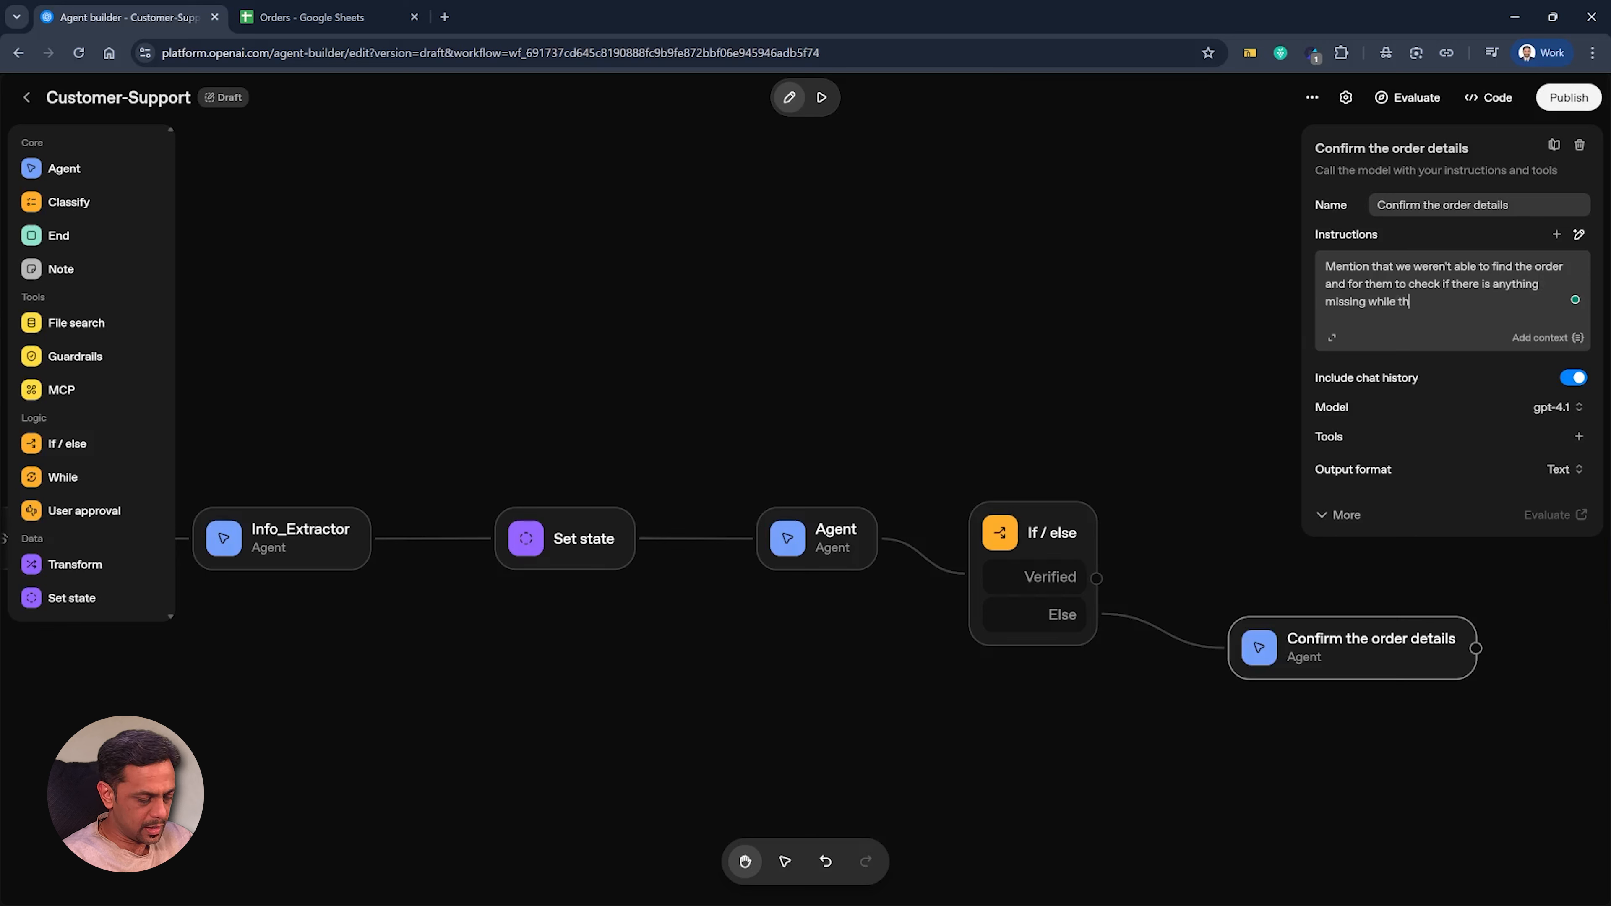
pyautogui.write('ey reported the order details.')
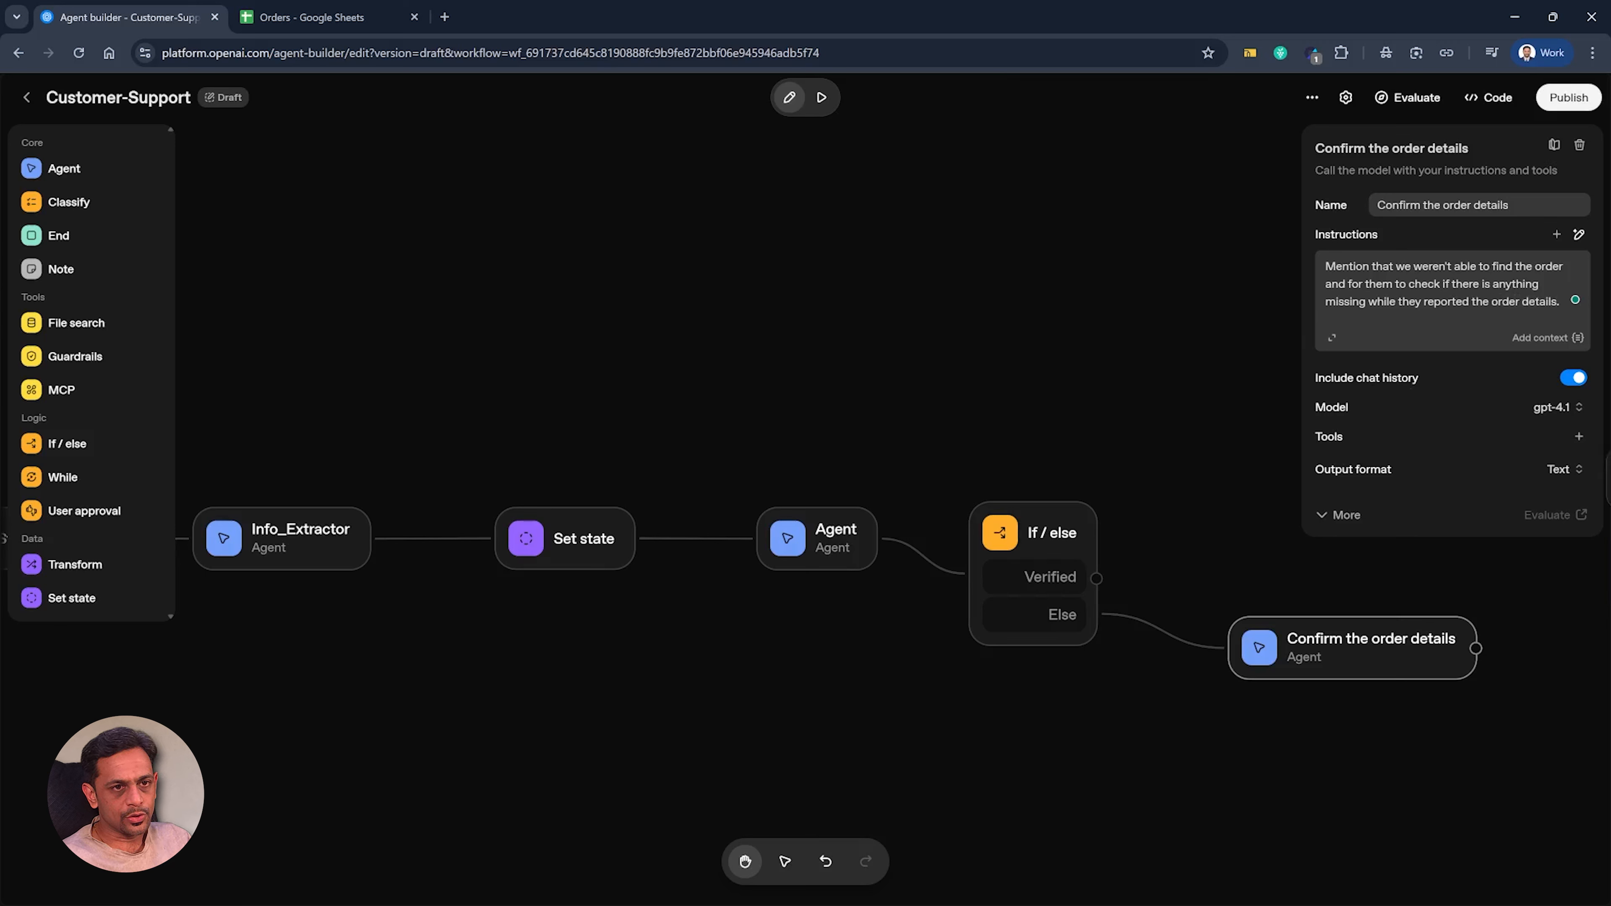
# Step: Make room below, connect a new Agent node to the If / else node's Verified branch and name it "Refund Replacement"
pyautogui.moveTo(1368, 666); pyautogui.dragTo(1359, 718)
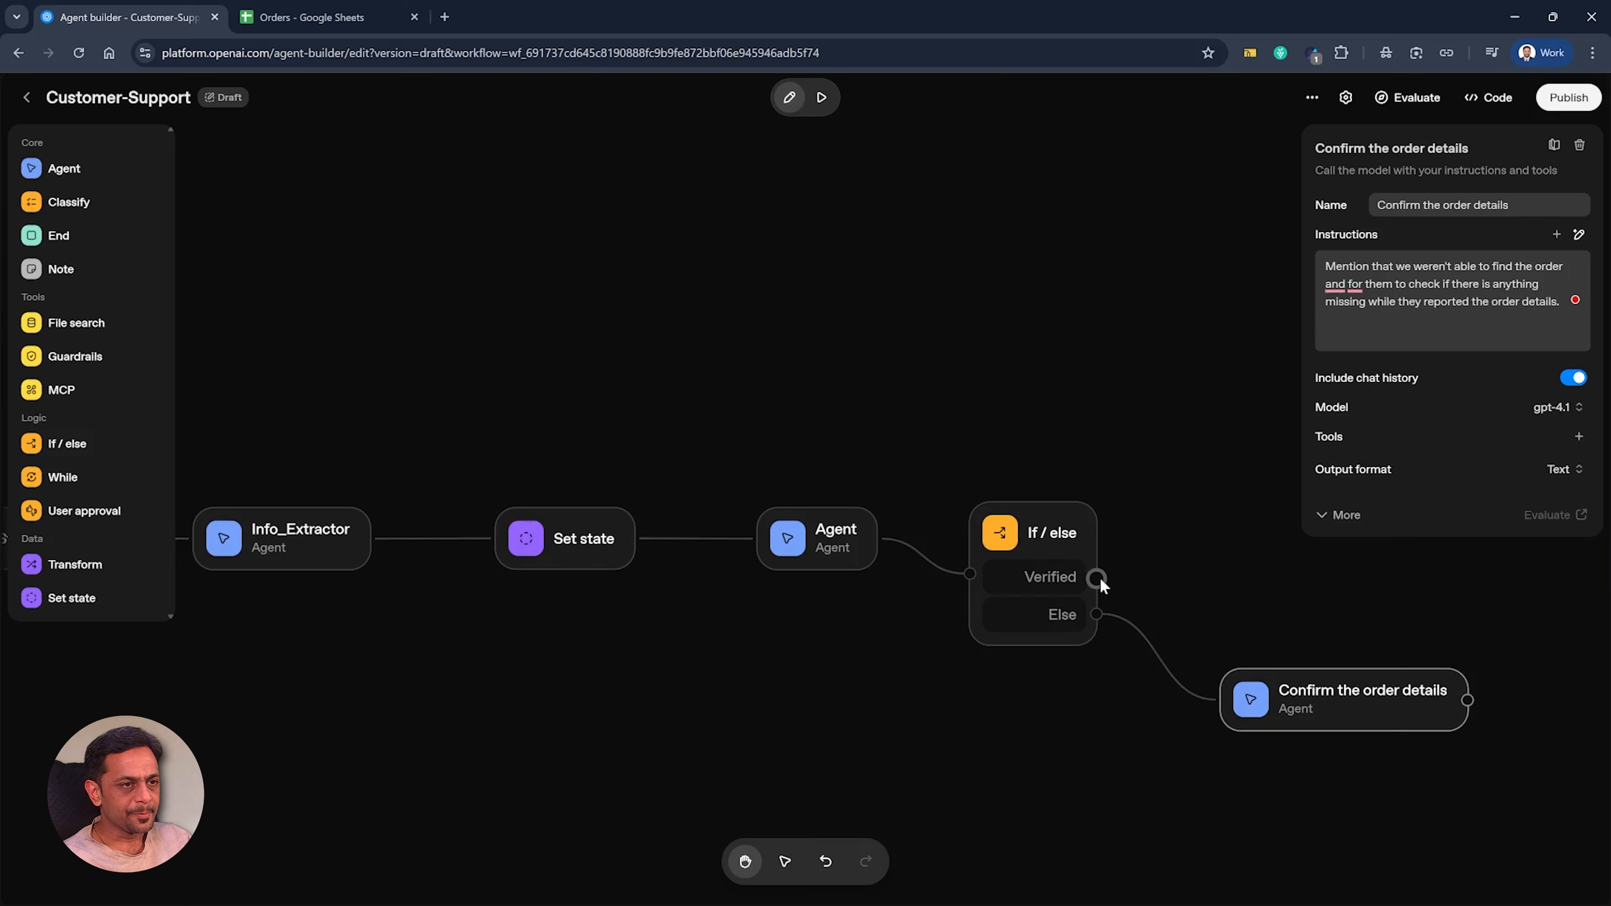
pyautogui.moveTo(1097, 577); pyautogui.dragTo(1218, 473)
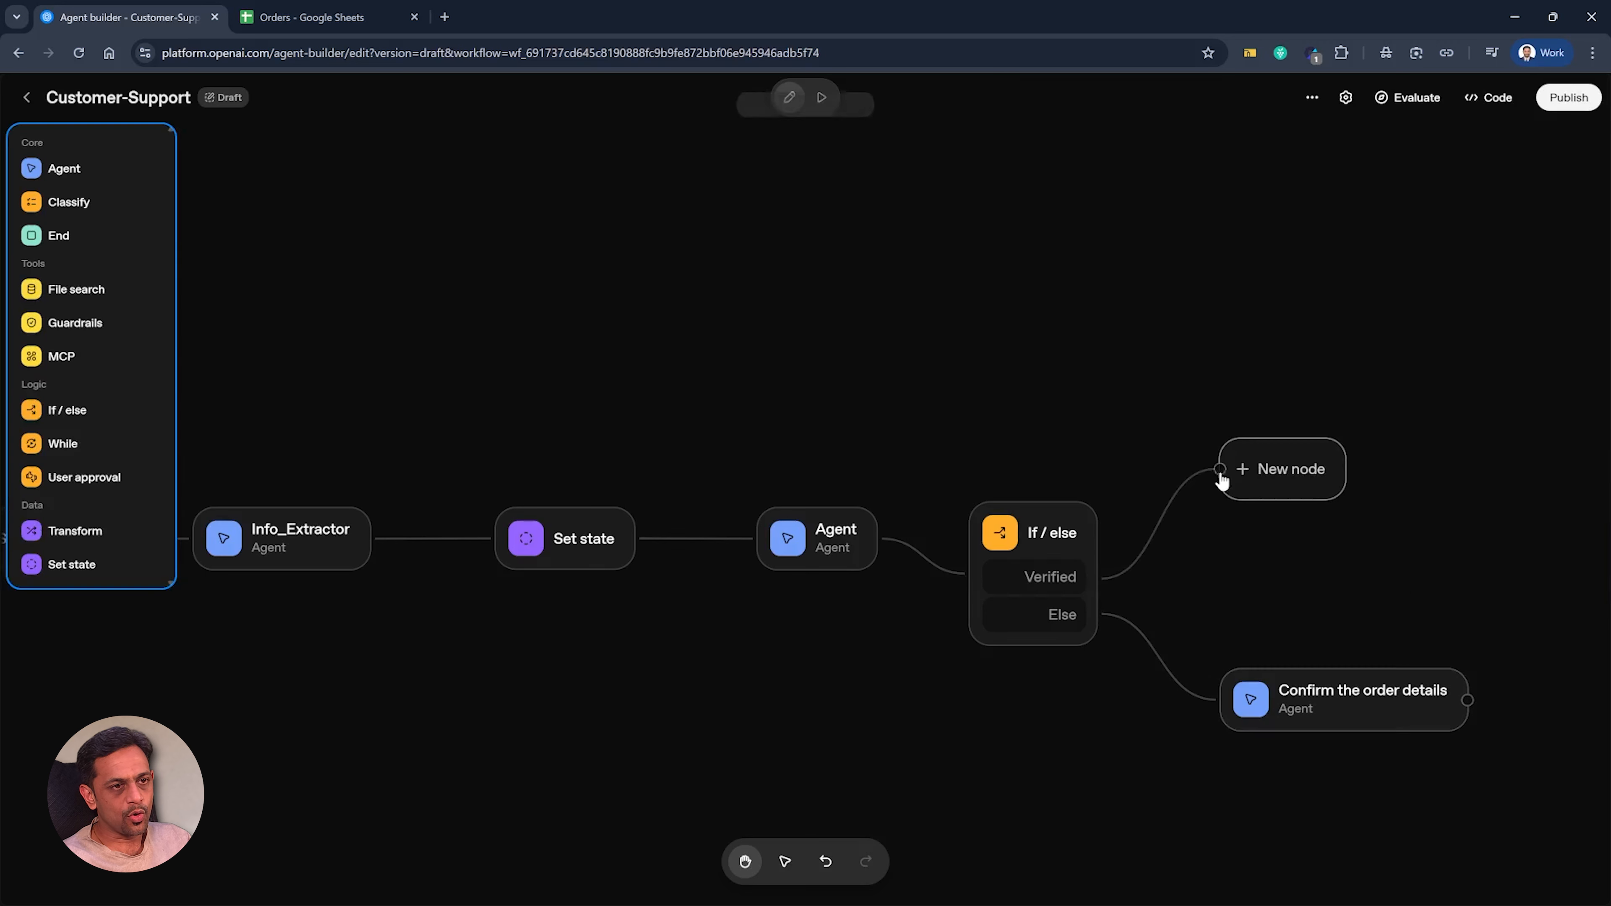
pyautogui.click(63, 168)
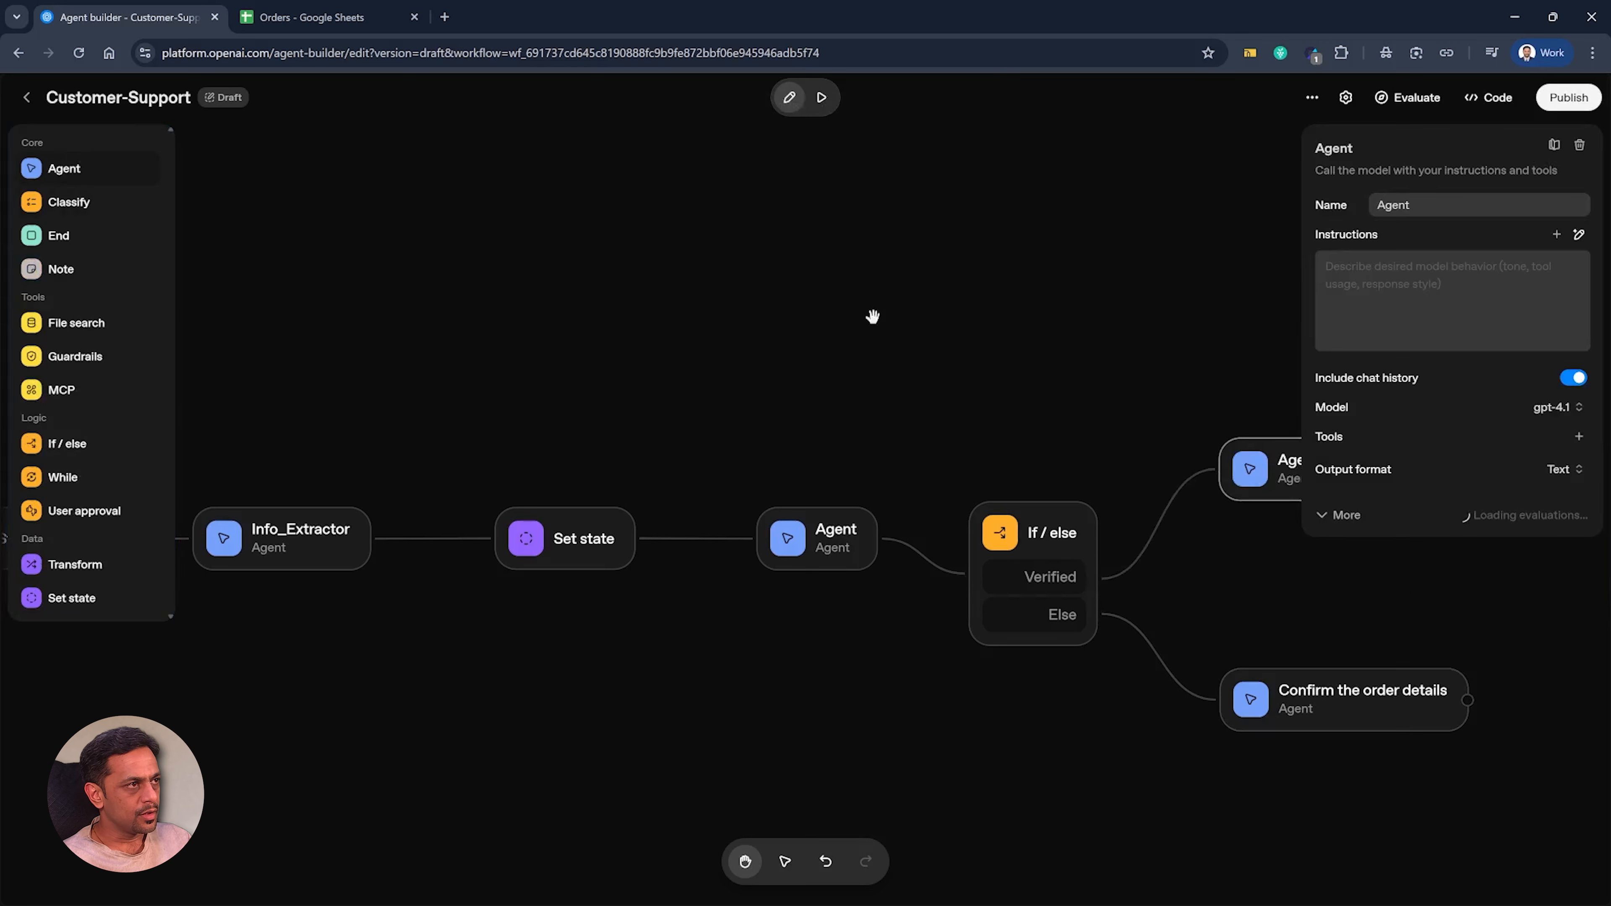
pyautogui.doubleClick(1394, 205)
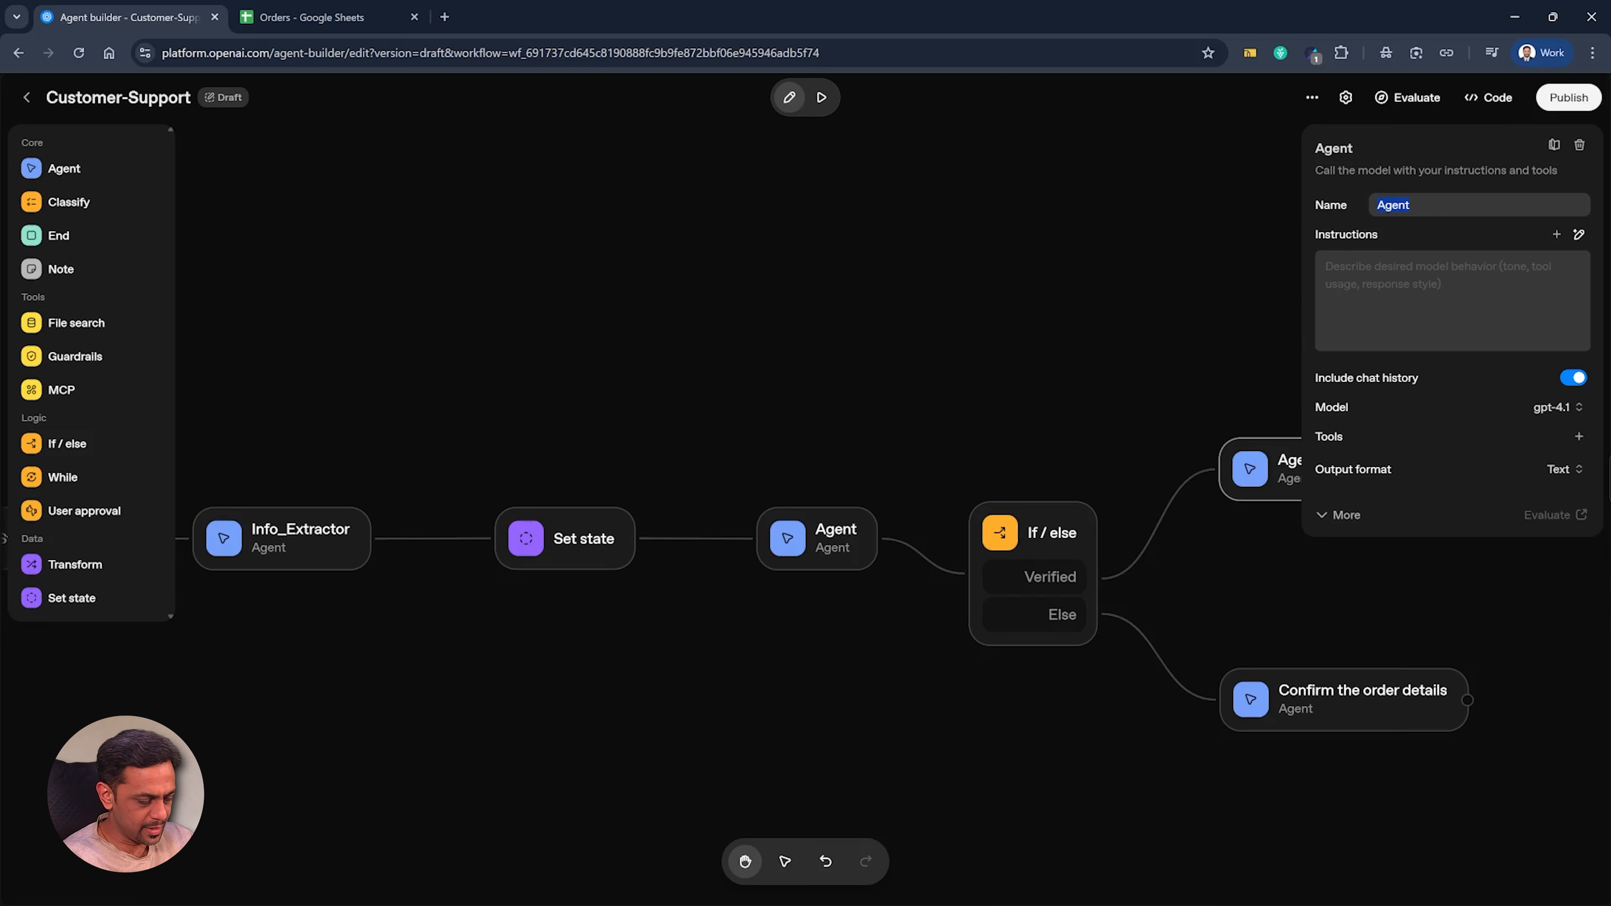
pyautogui.write('Refund Replacemen')
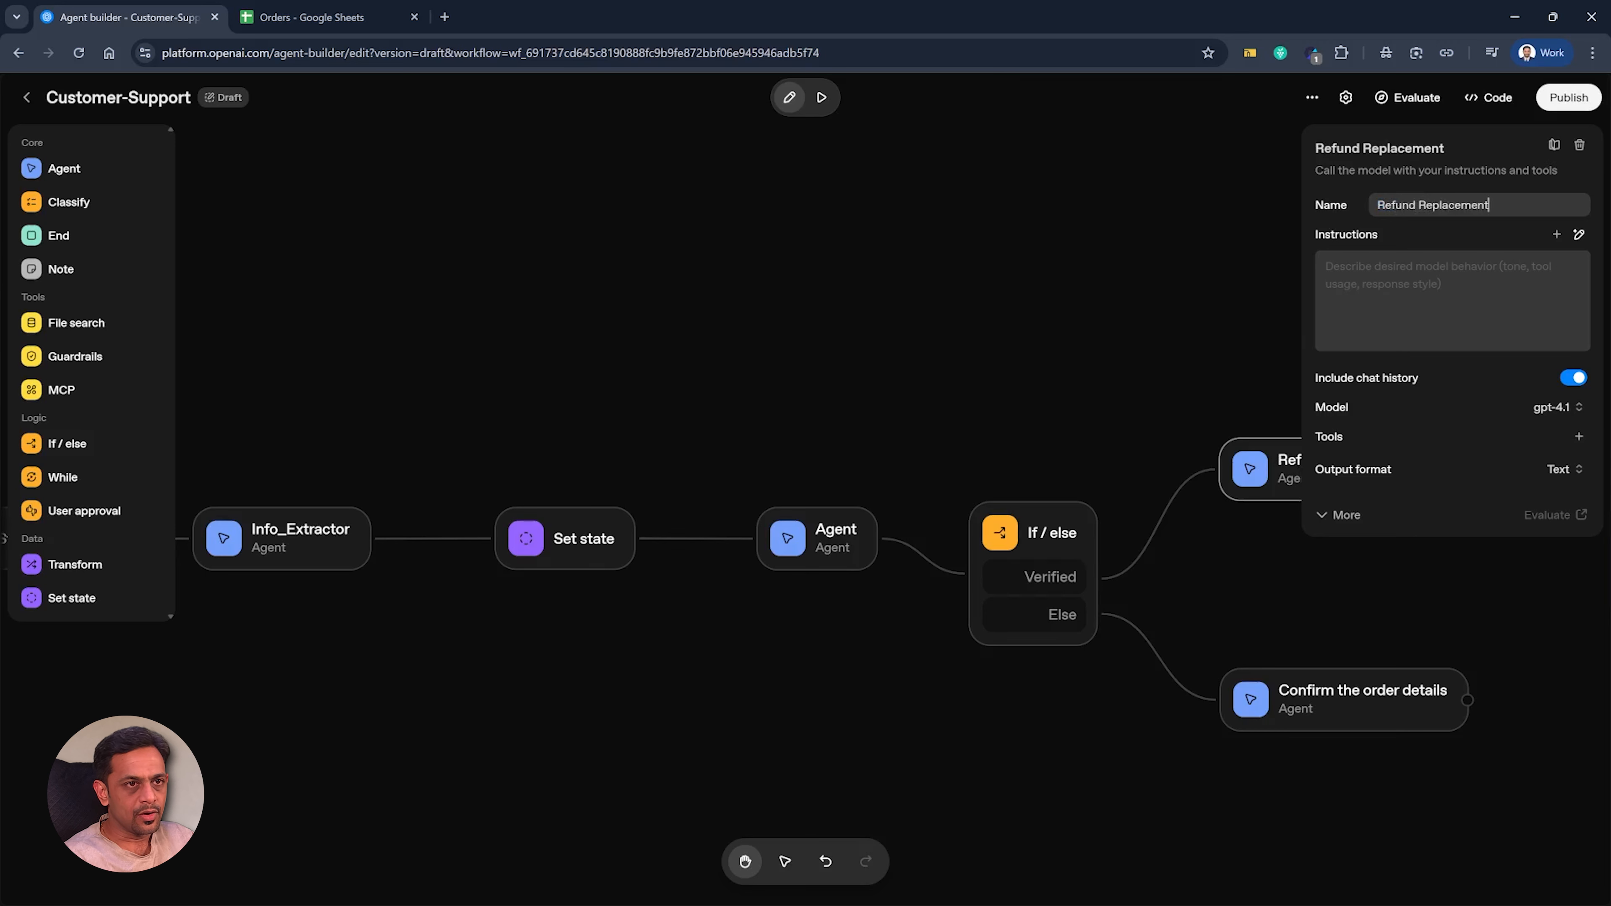
# Step: Instruct Refund Replacement that the previous agent confirmed the order, so check if the user wants a replacement (deliver again without having to pay) or a refund
pyautogui.click(1421, 286)
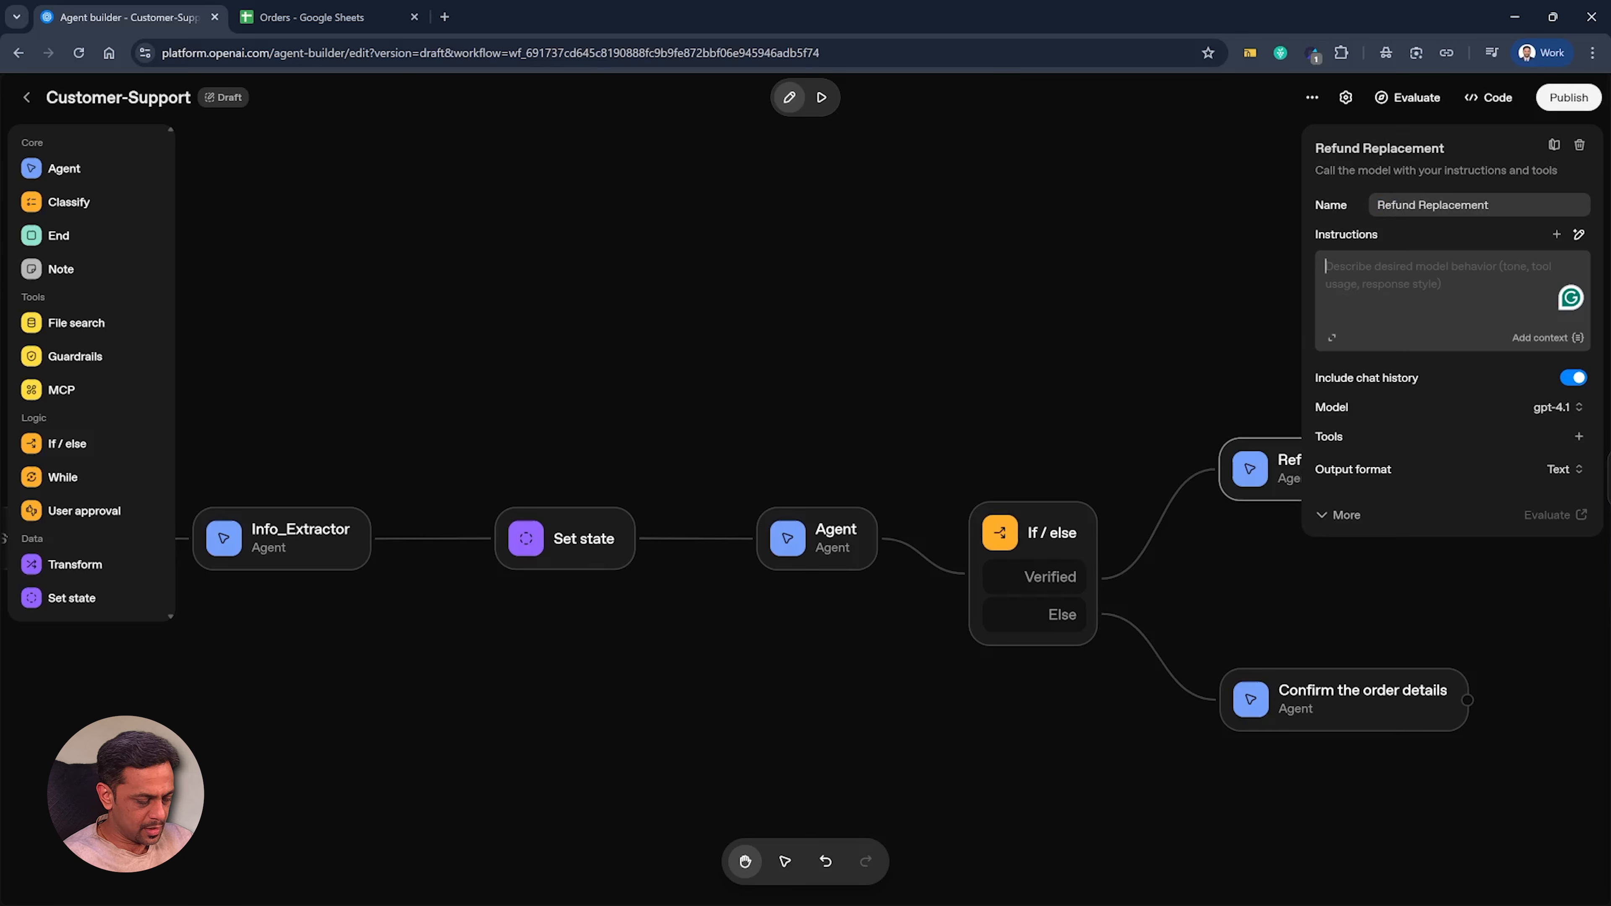
pyautogui.write('The order')
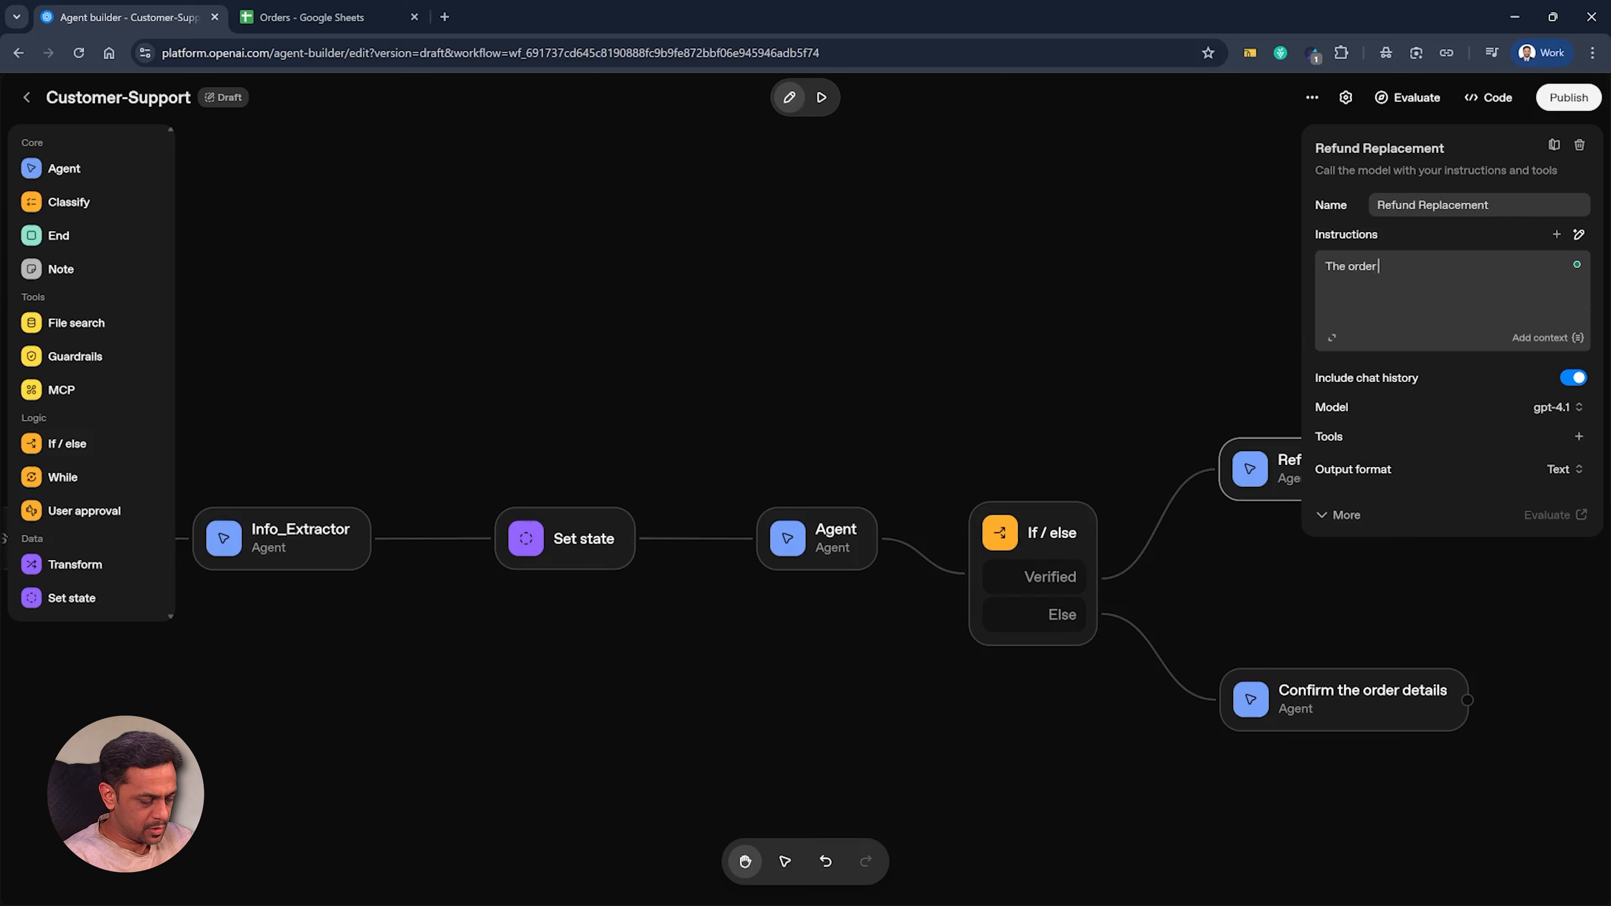
pyautogui.write(' has been confirme')
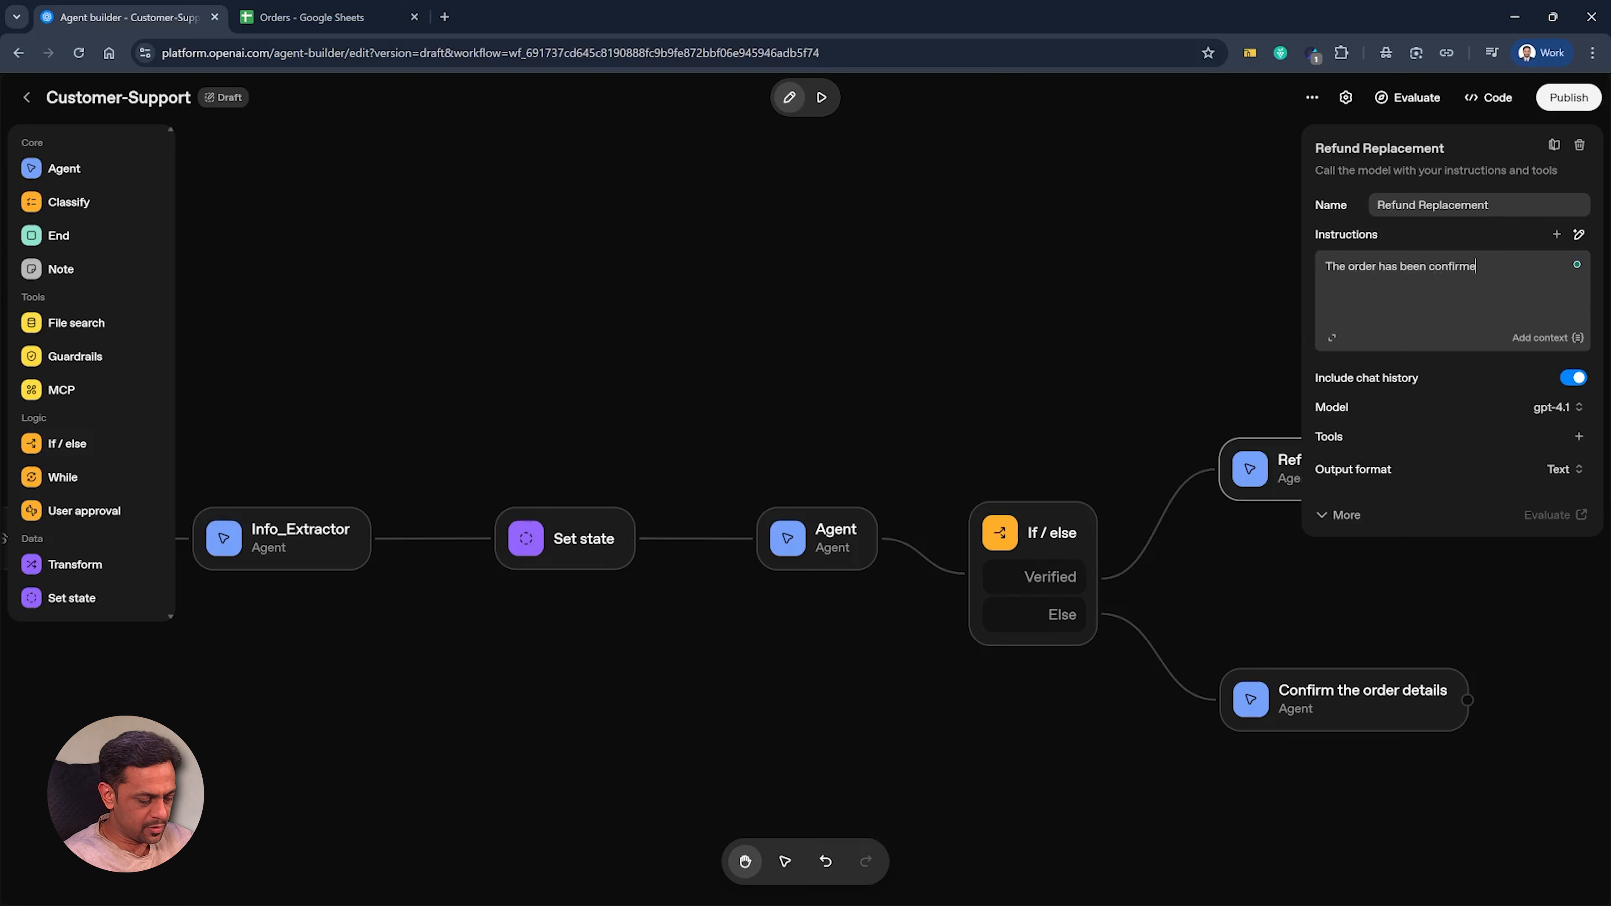
pyautogui.write('d by the previous agent')
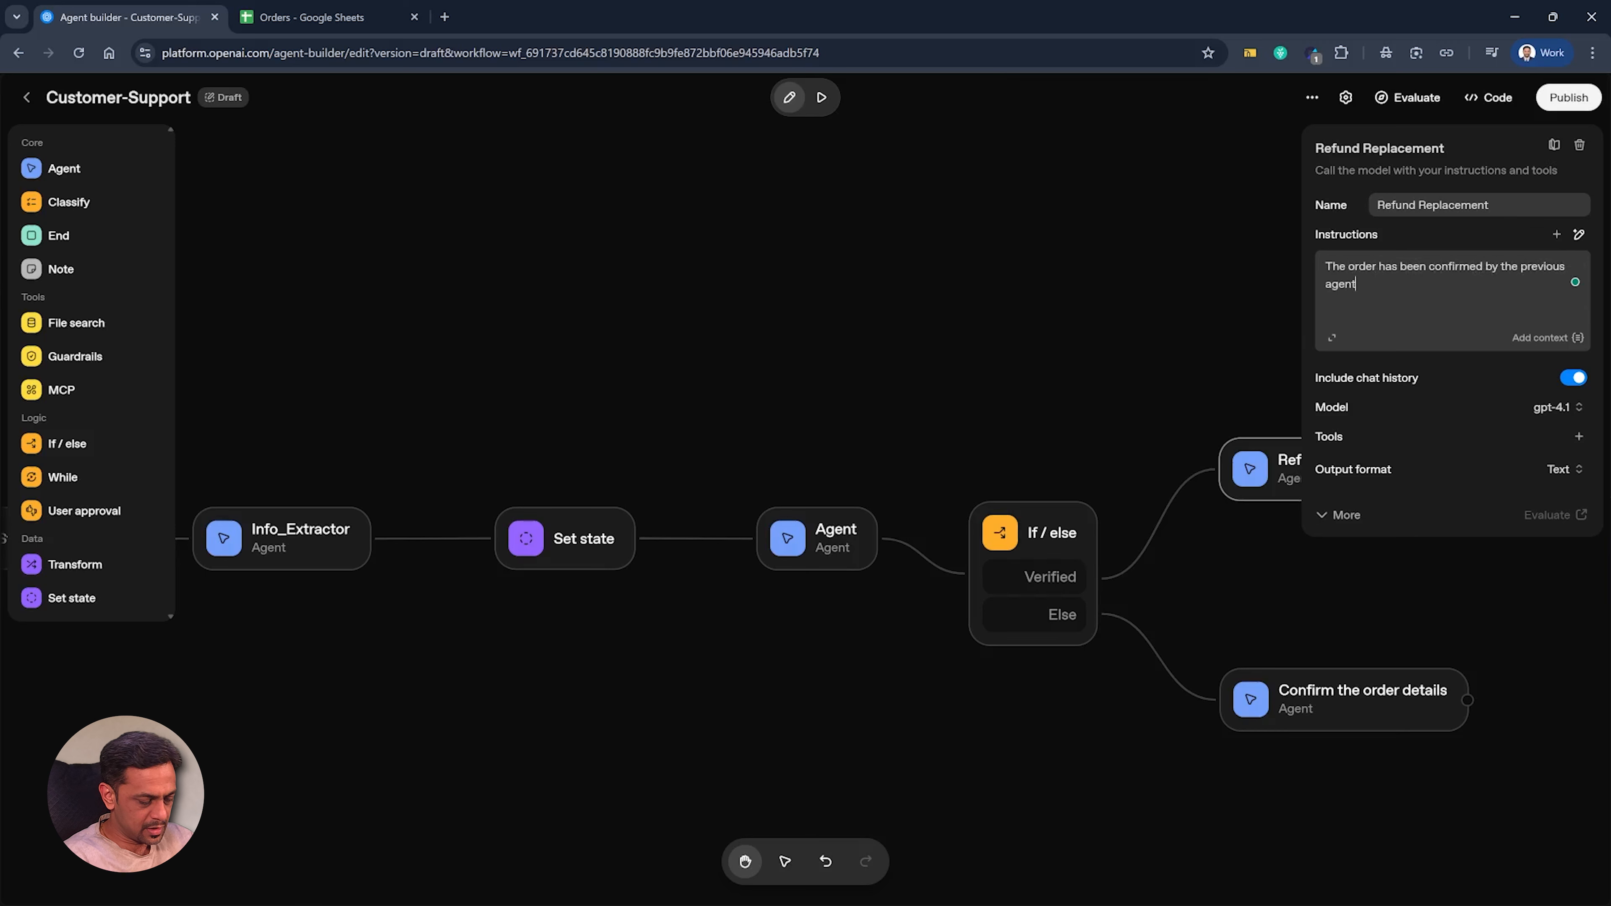
pyautogui.write(' so check with the user if')
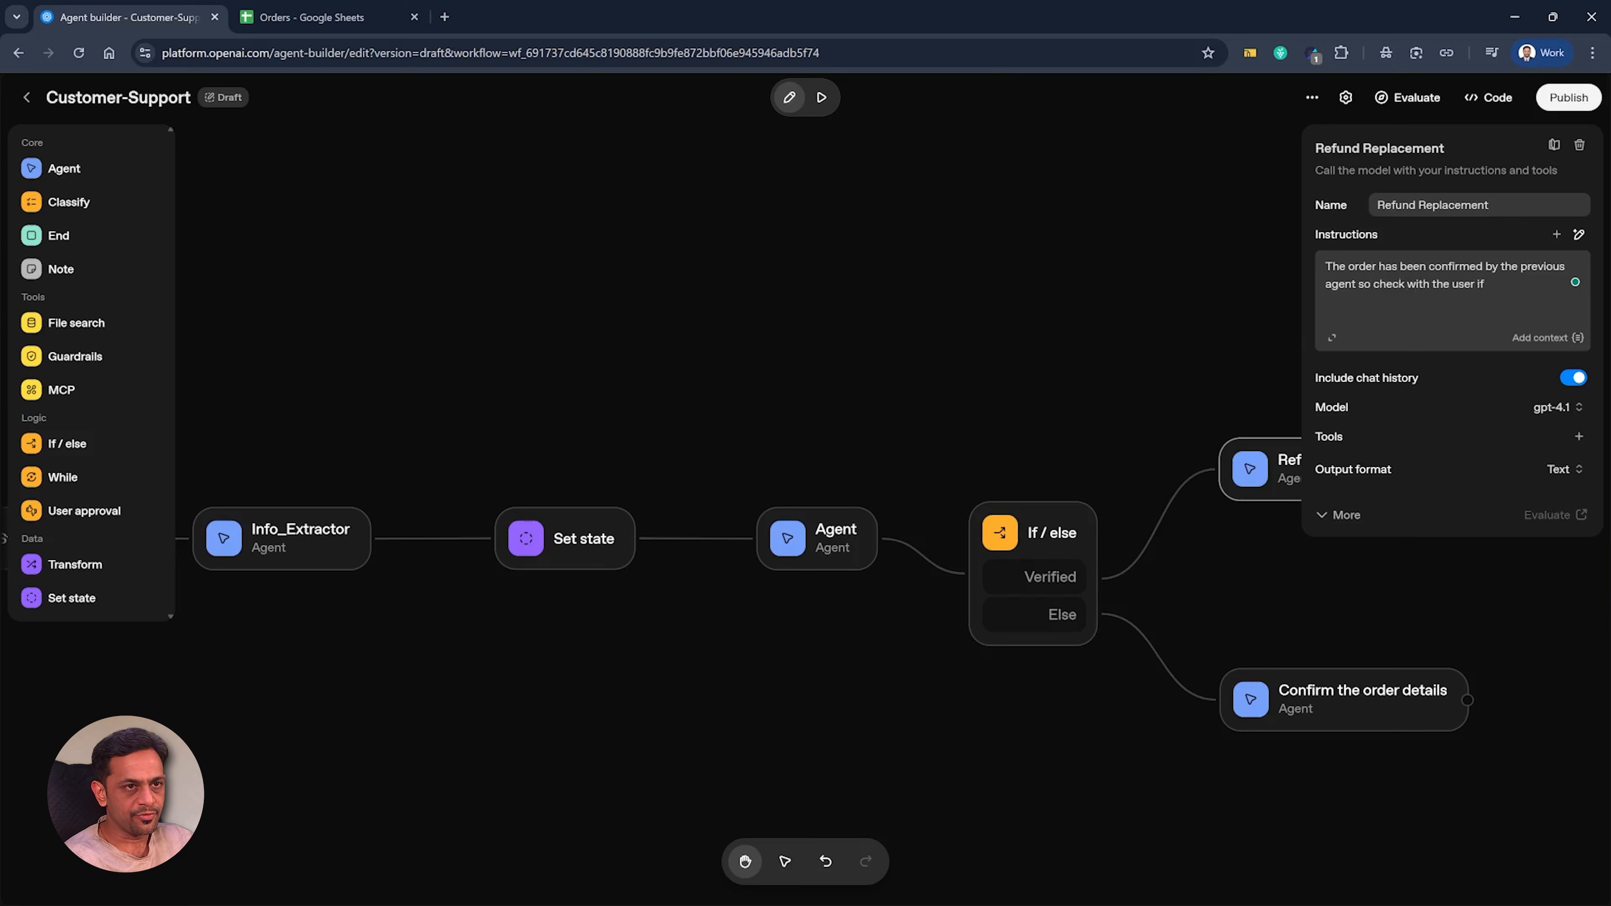
pyautogui.write(' they w')
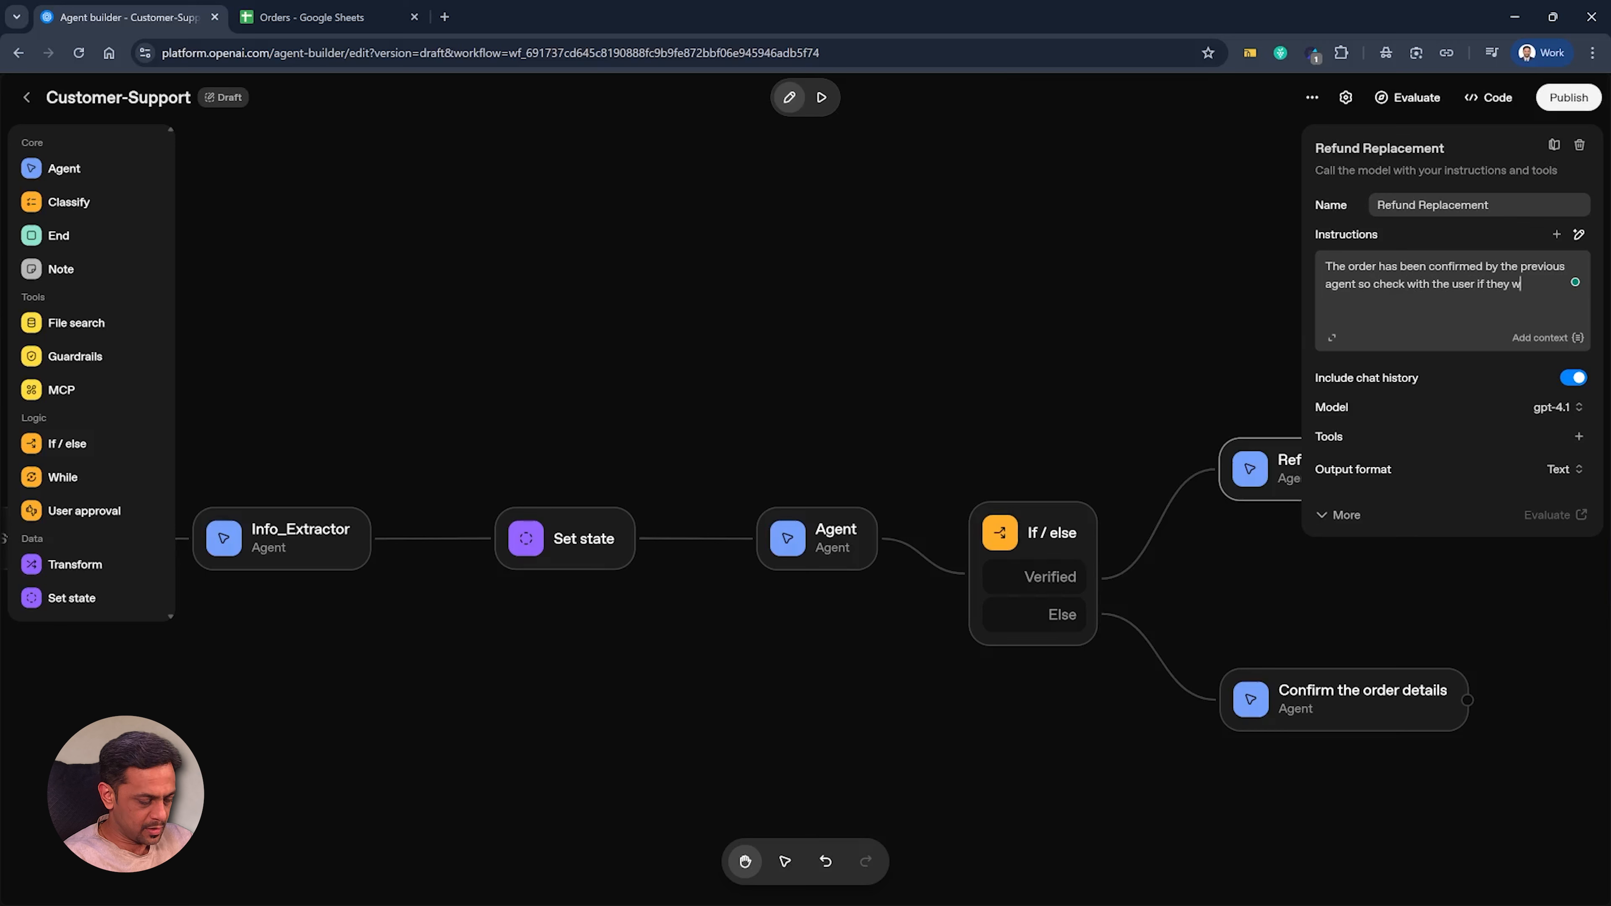
pyautogui.write('ant a replacement (')
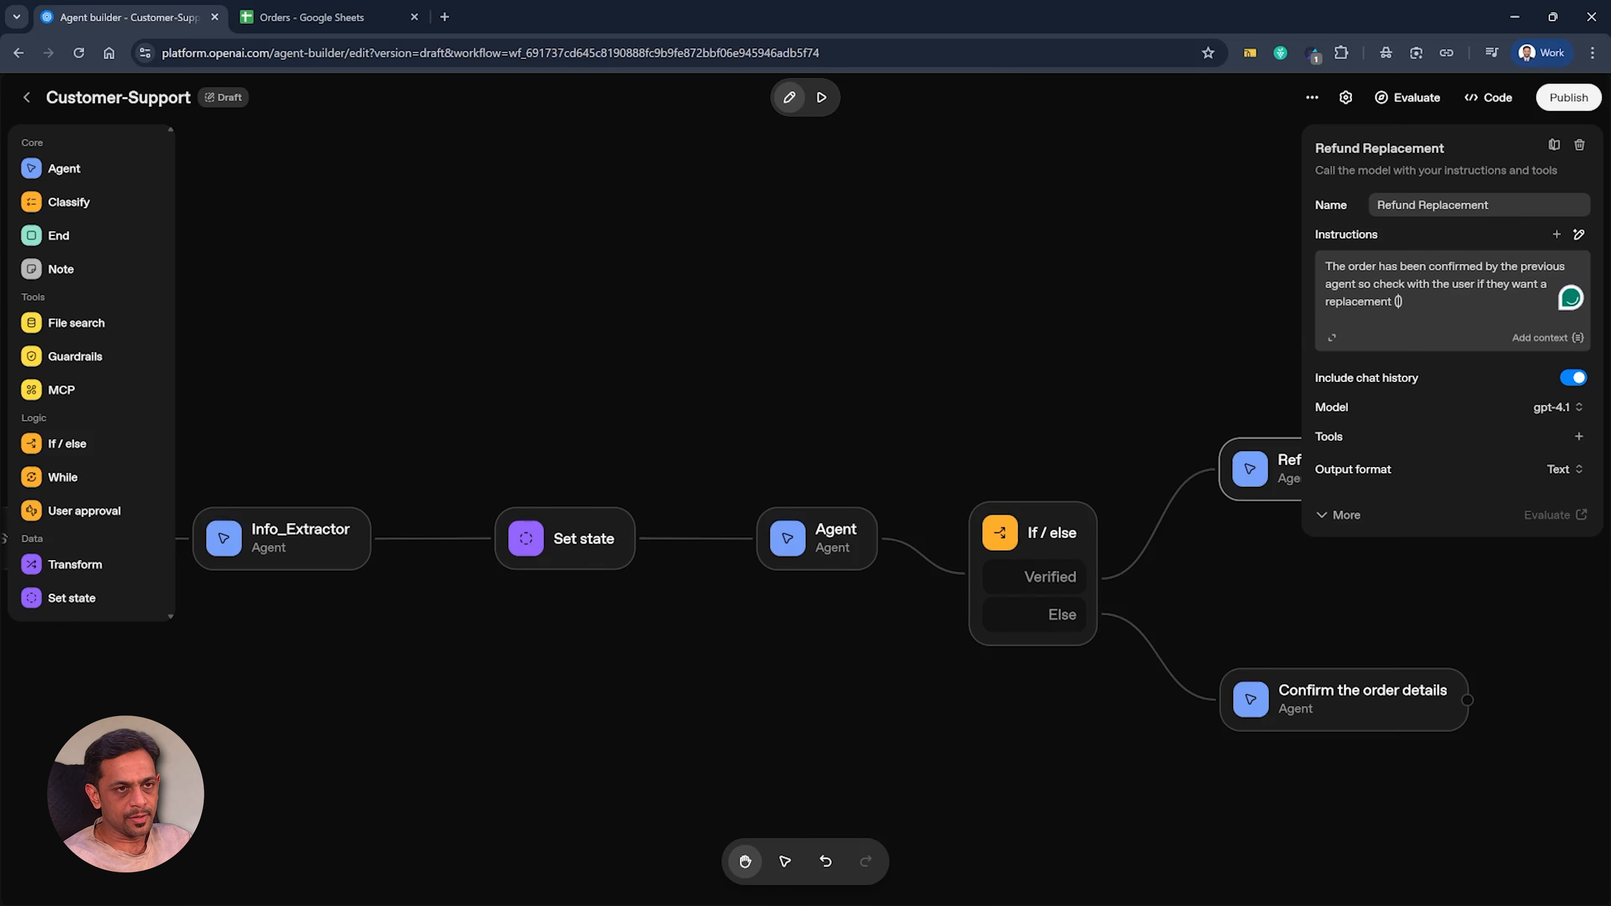
pyautogui.write('deliver agai')
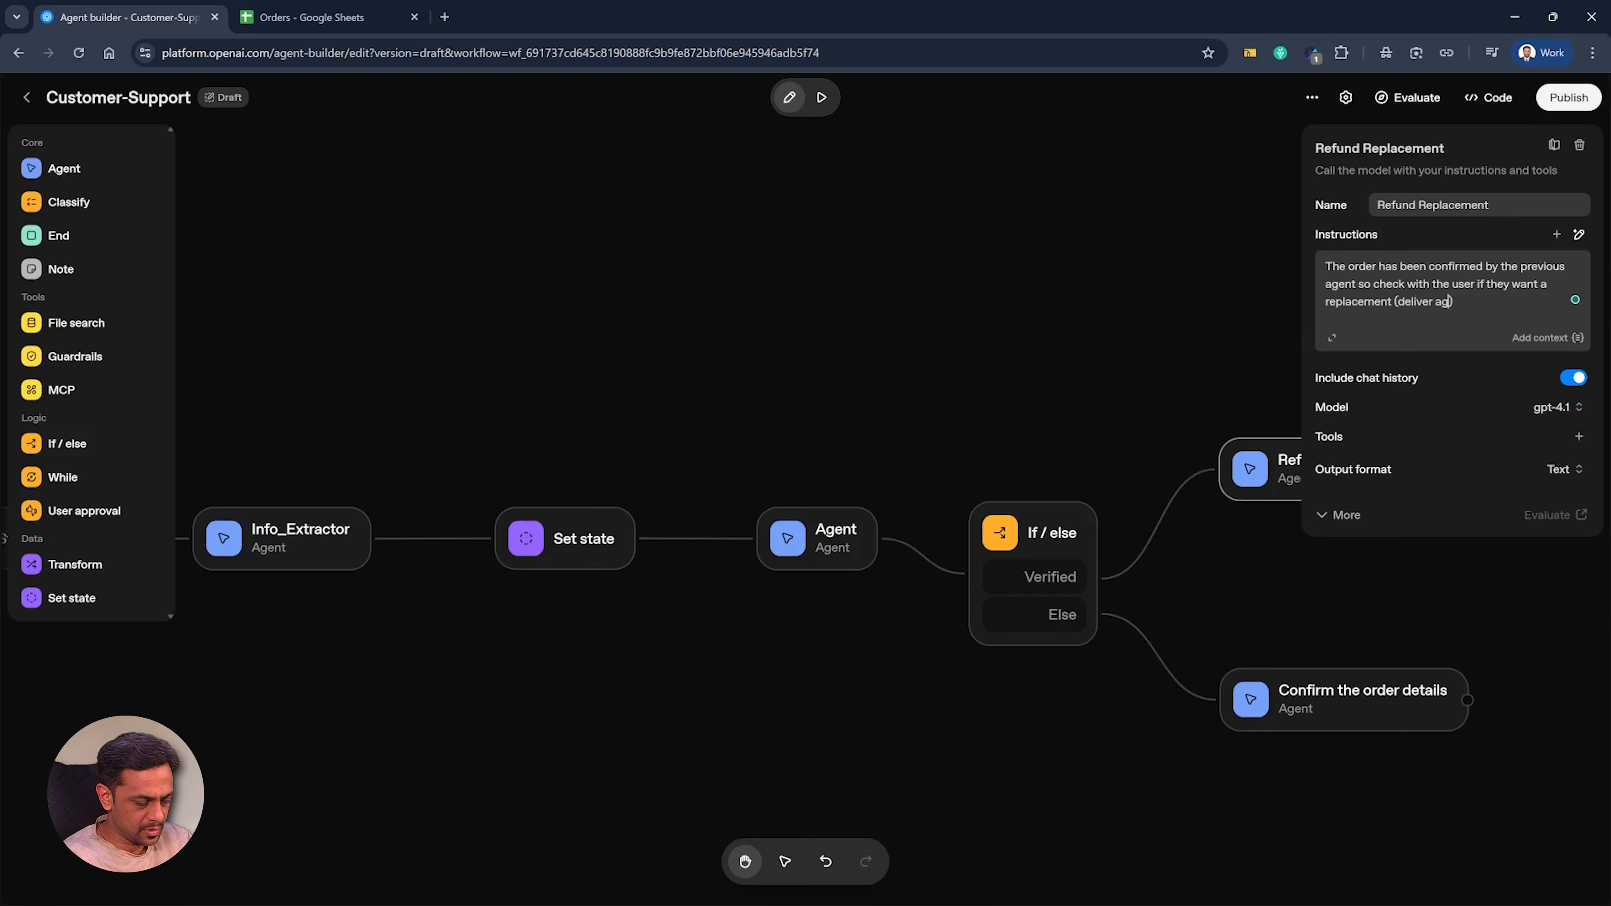
pyautogui.write('n without hav')
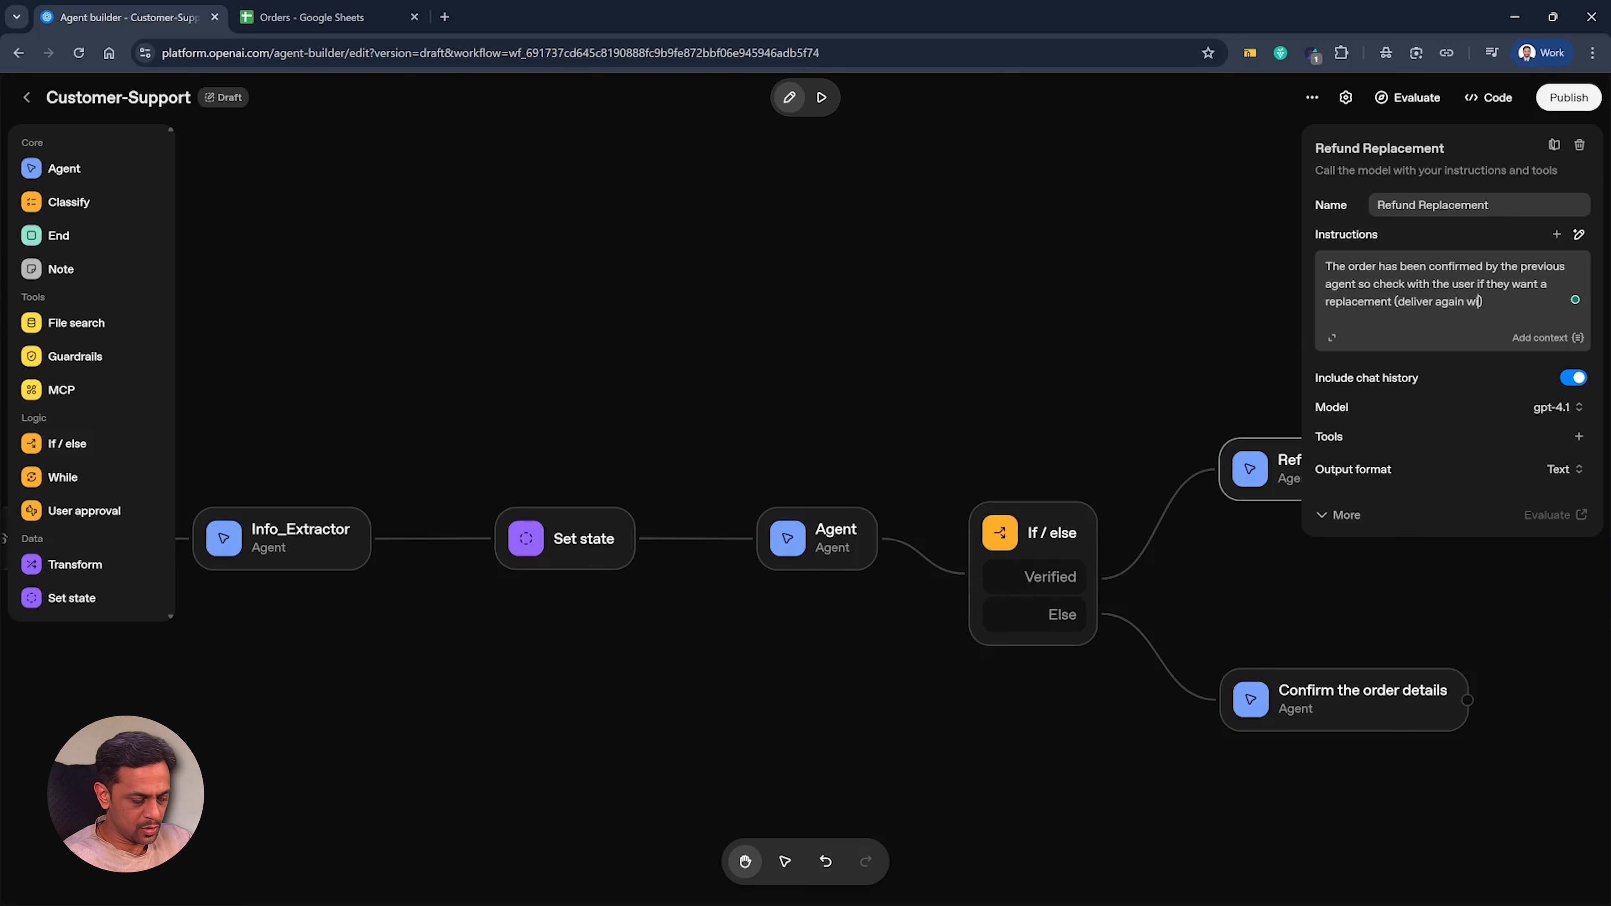
pyautogui.write('ing to pay)')
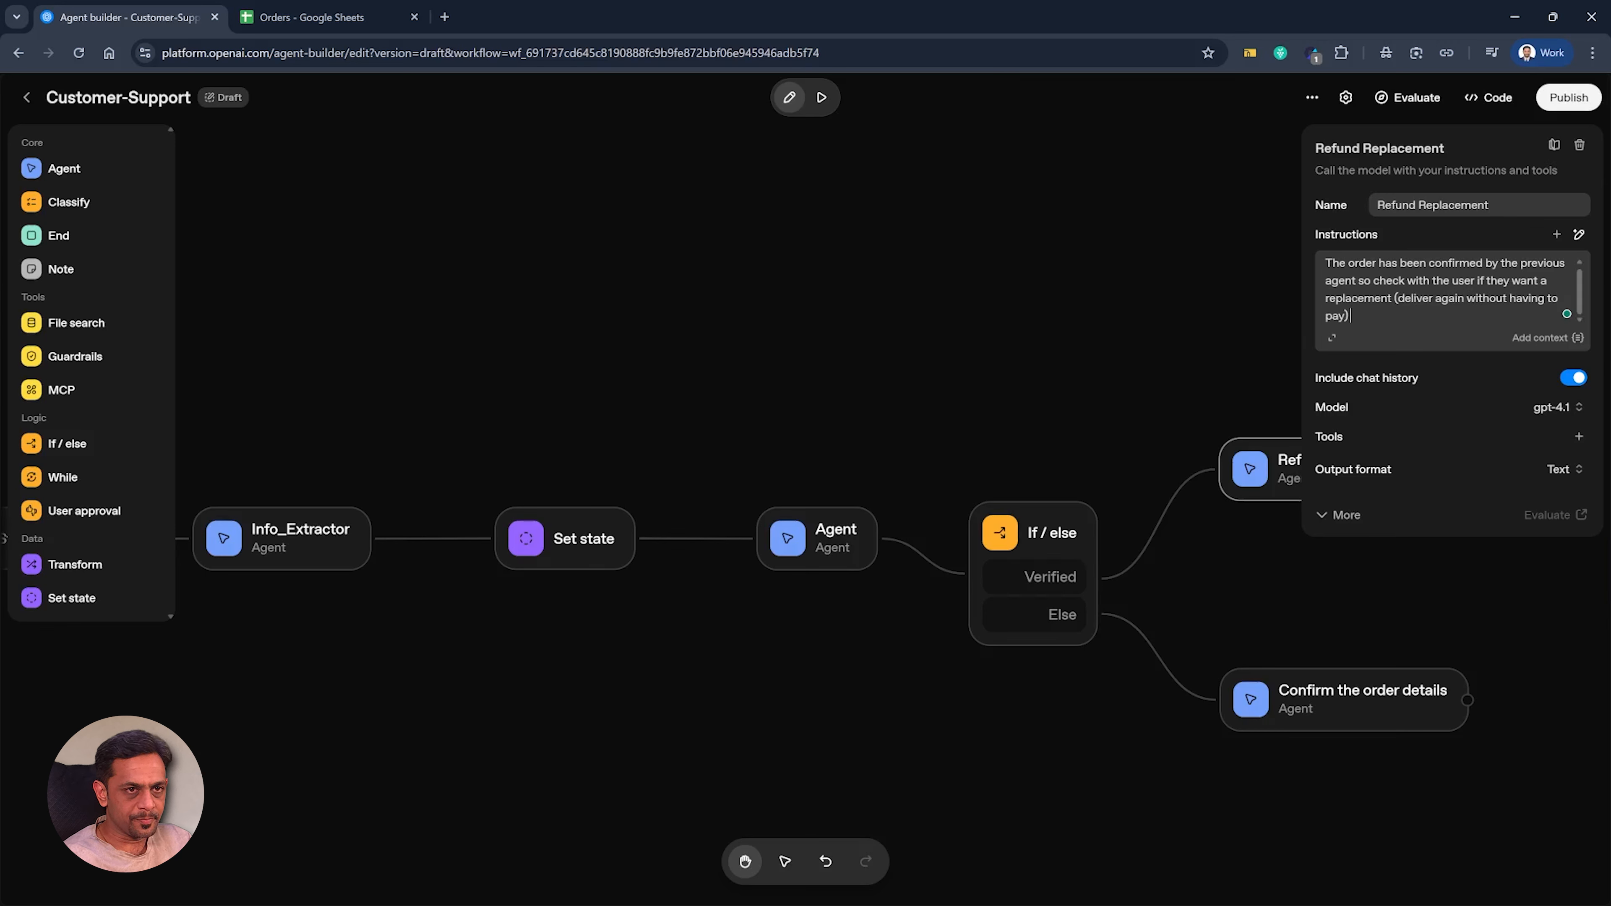
pyautogui.write(' or refund ')
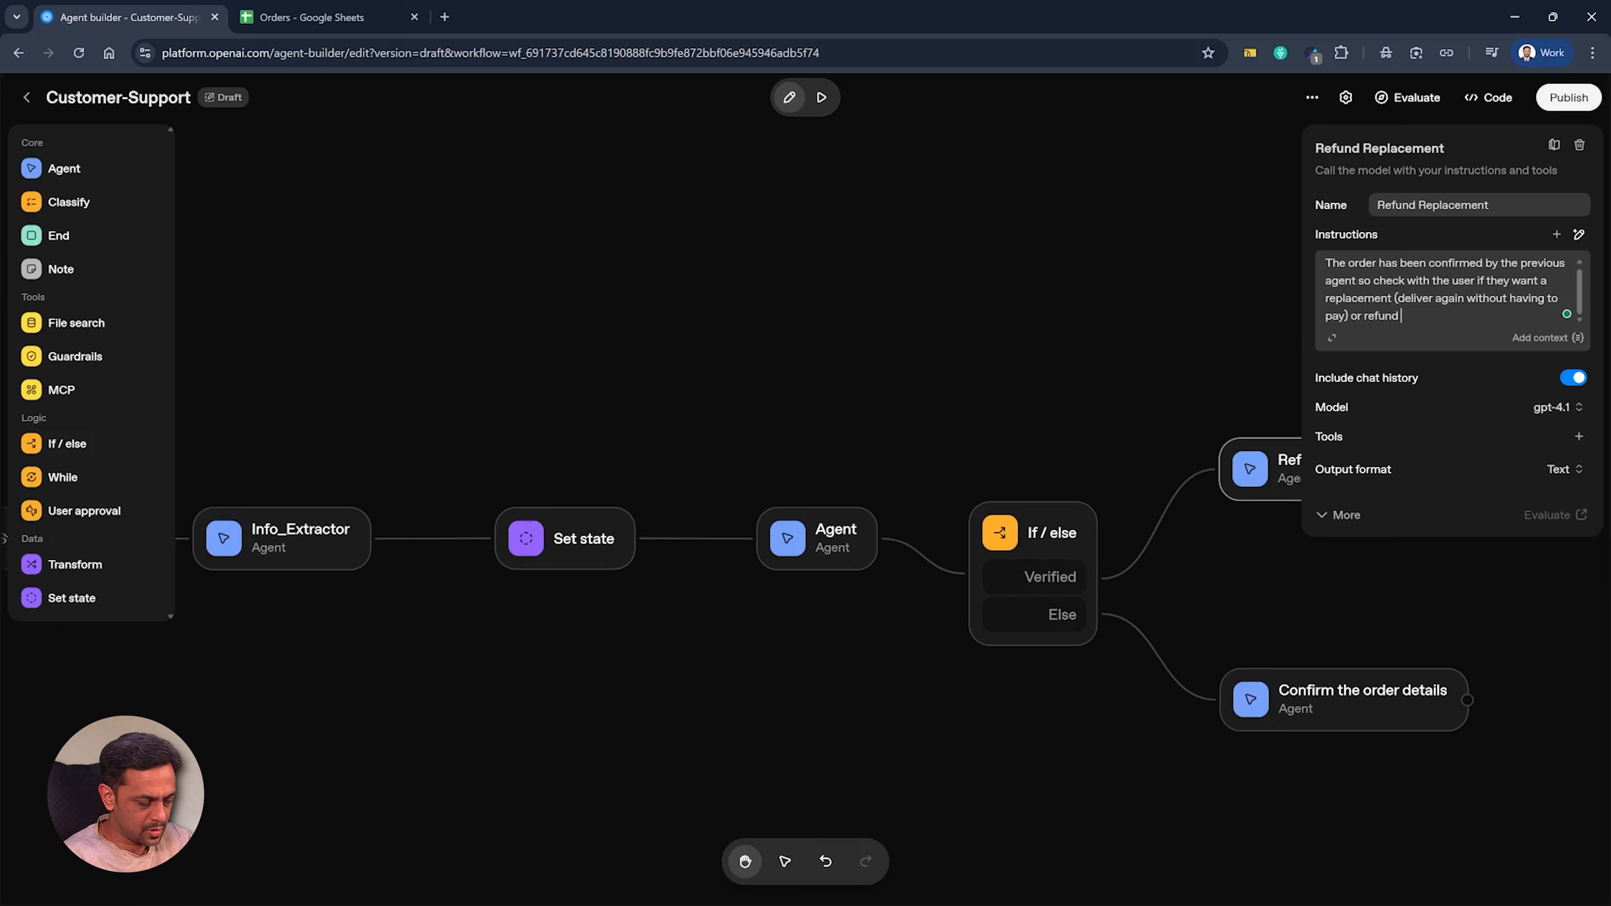
pyautogui.write('their money.')
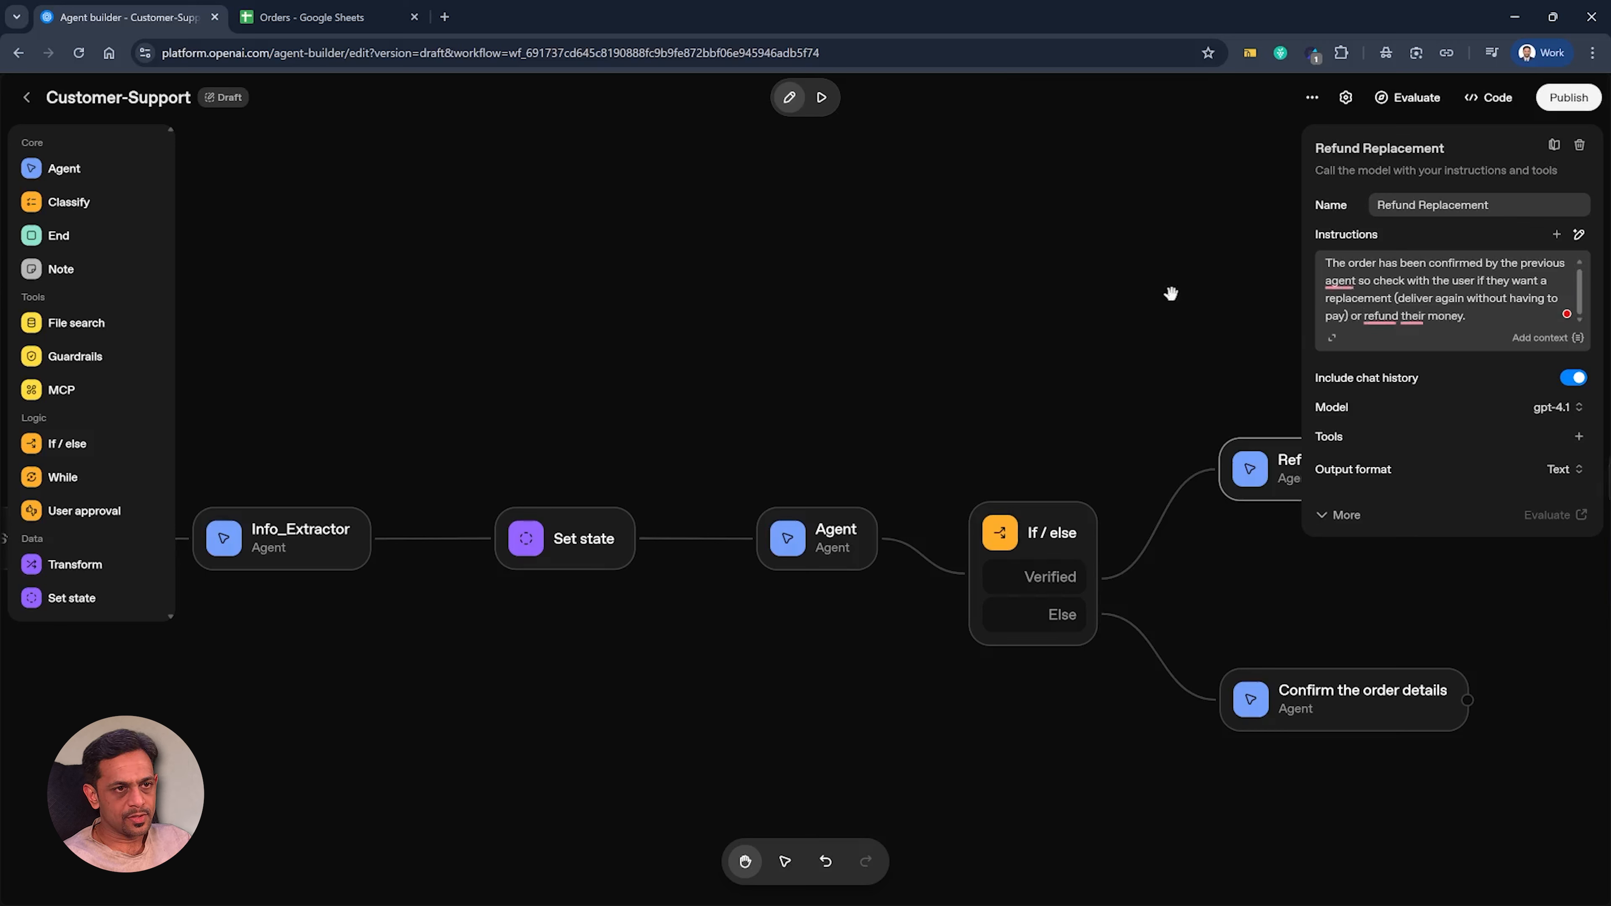
pyautogui.click(1169, 294)
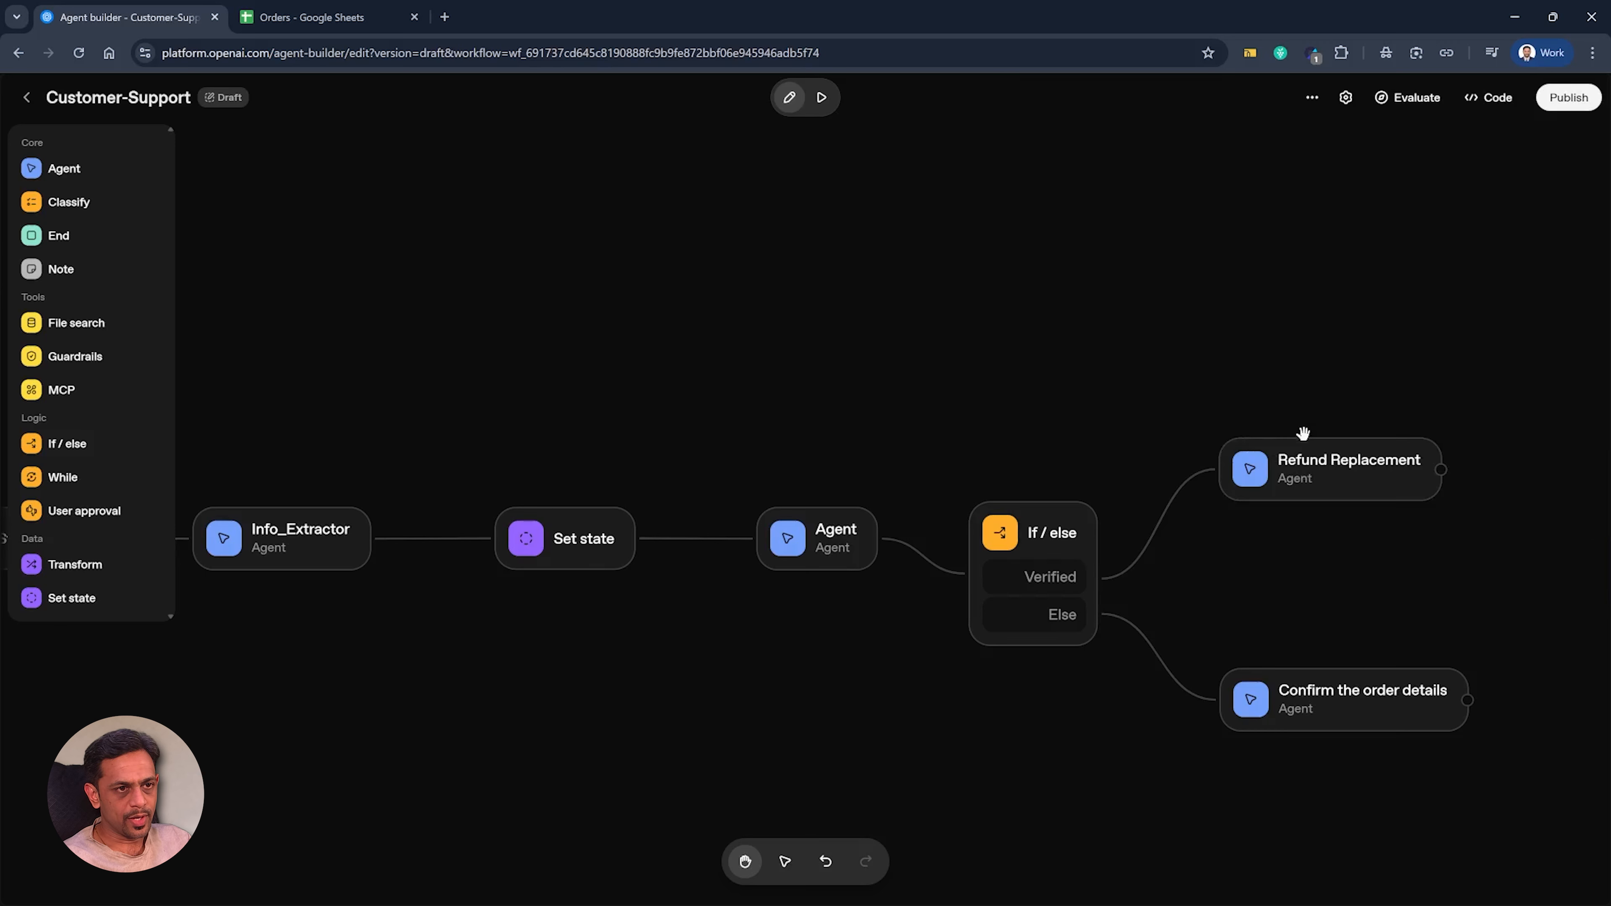
# Step: Append "If you would like to get the refund type 1 else 2" as a new paragraph to the Refund Replacement node's instructions
pyautogui.click(1312, 492)
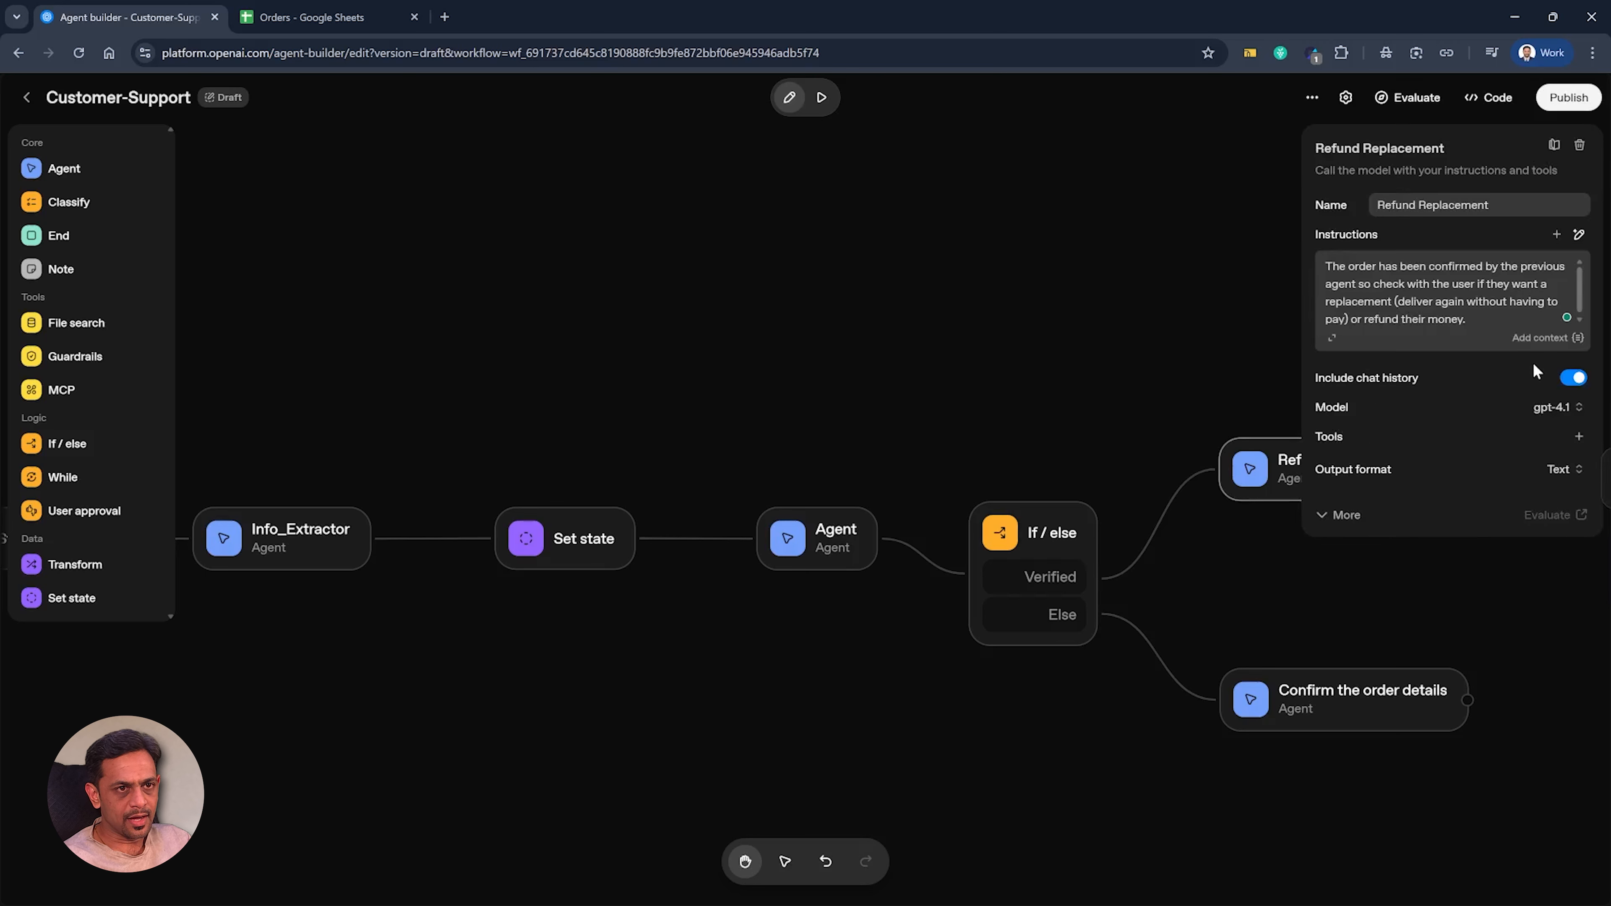
pyautogui.press('Return')
pyautogui.press('Return')
pyautogui.write('If you would like to re')
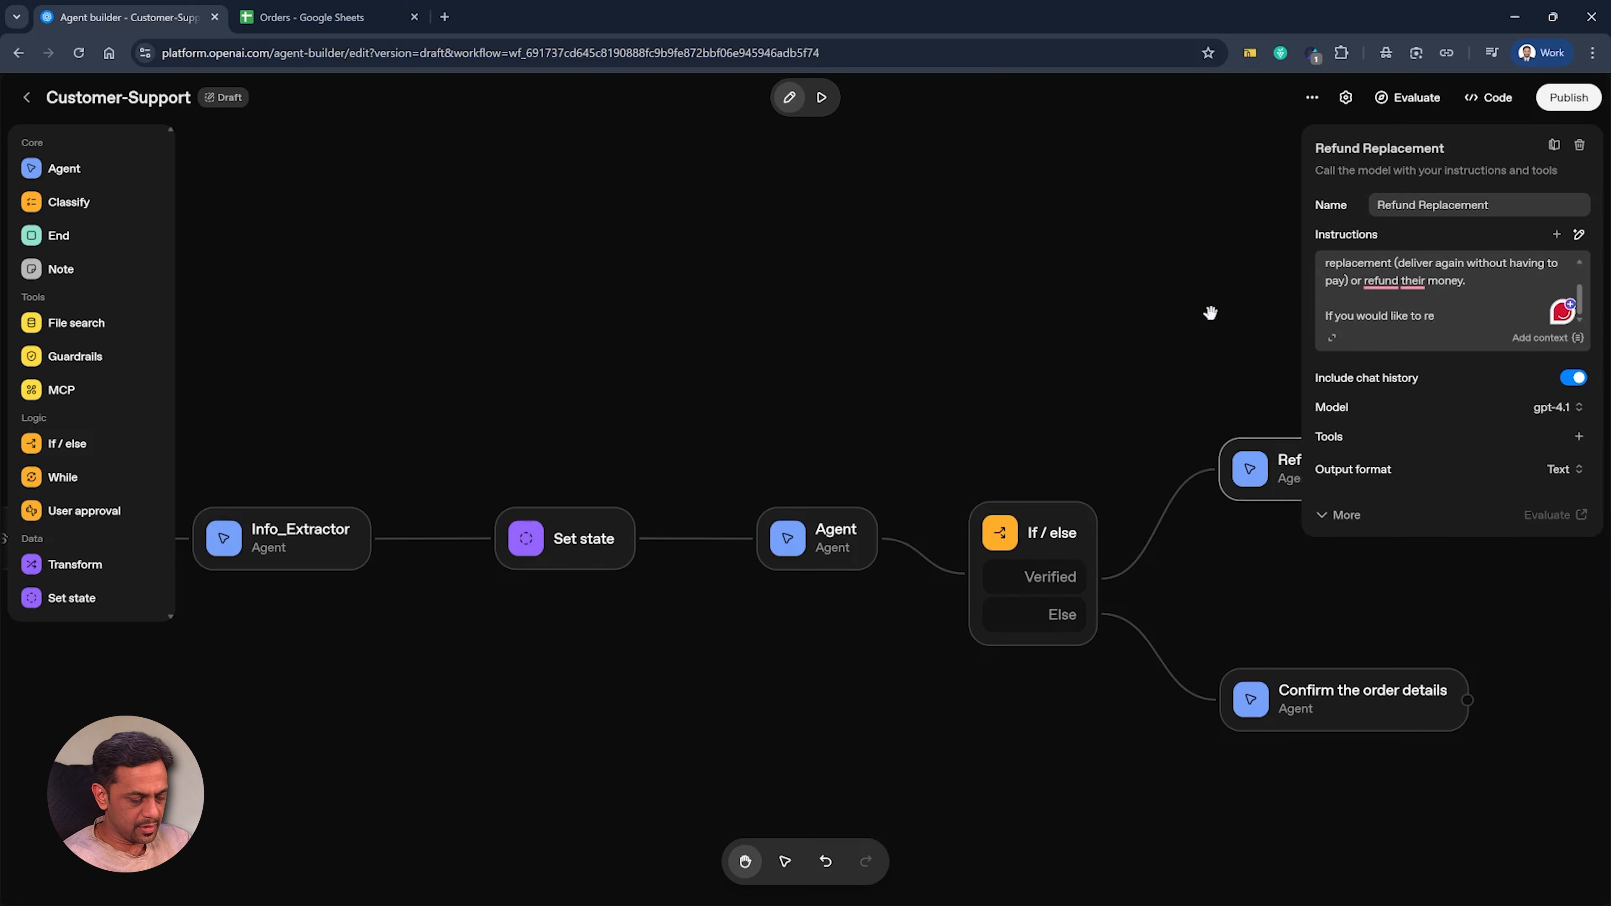
pyautogui.press('BackSpace')
pyautogui.press('BackSpace')
pyautogui.write('get ')
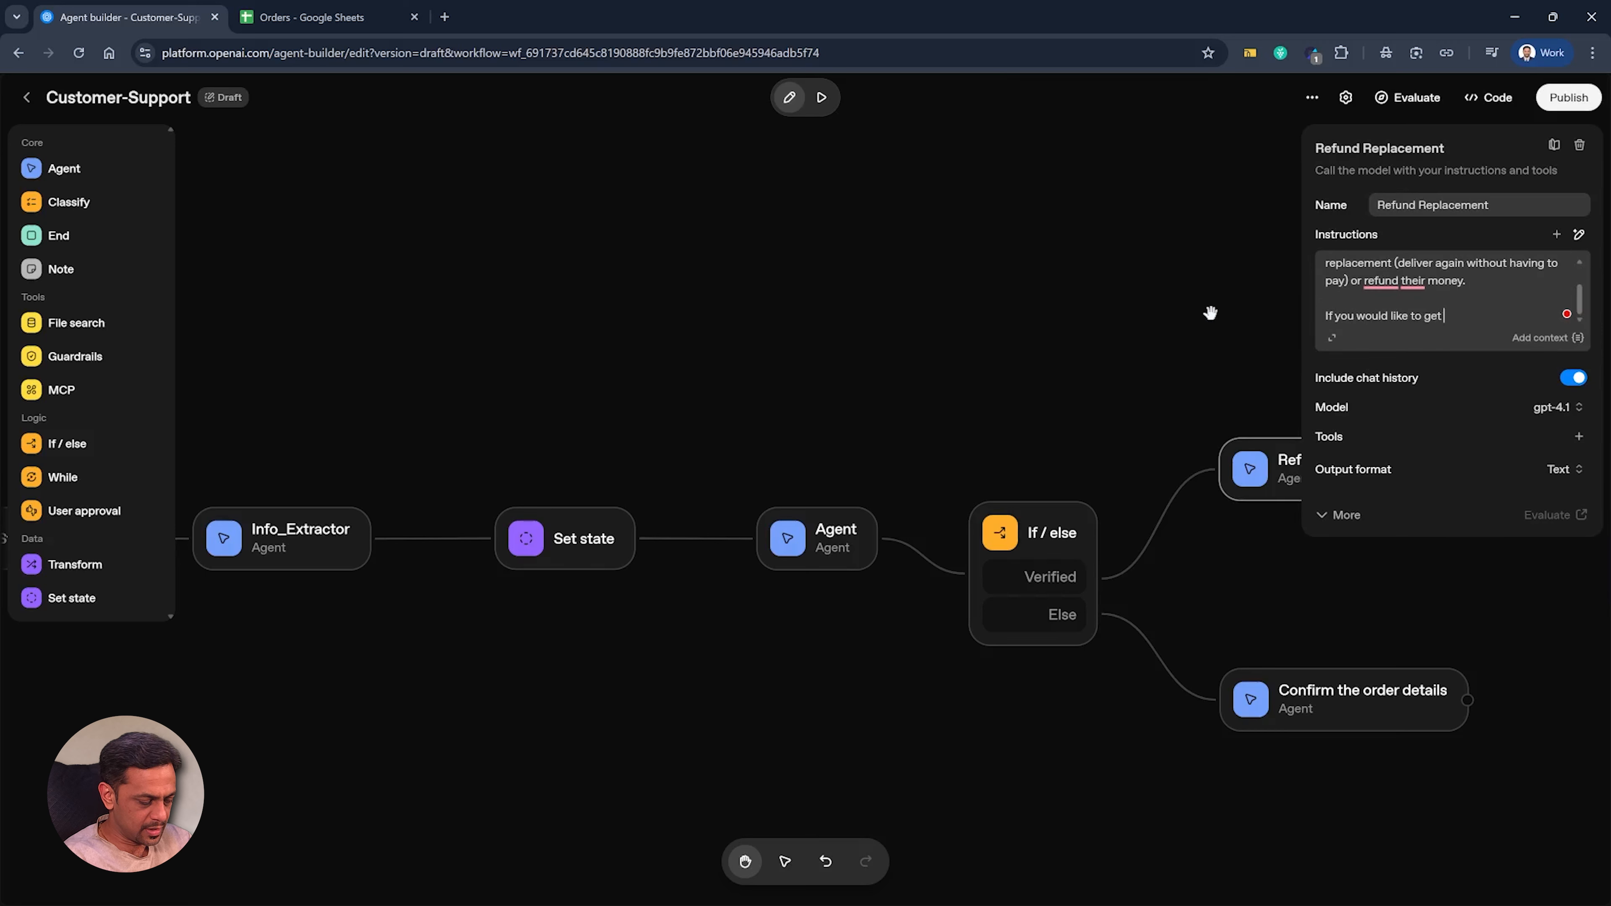
pyautogui.write('the refund type 1 else 2')
pyautogui.click(1210, 312)
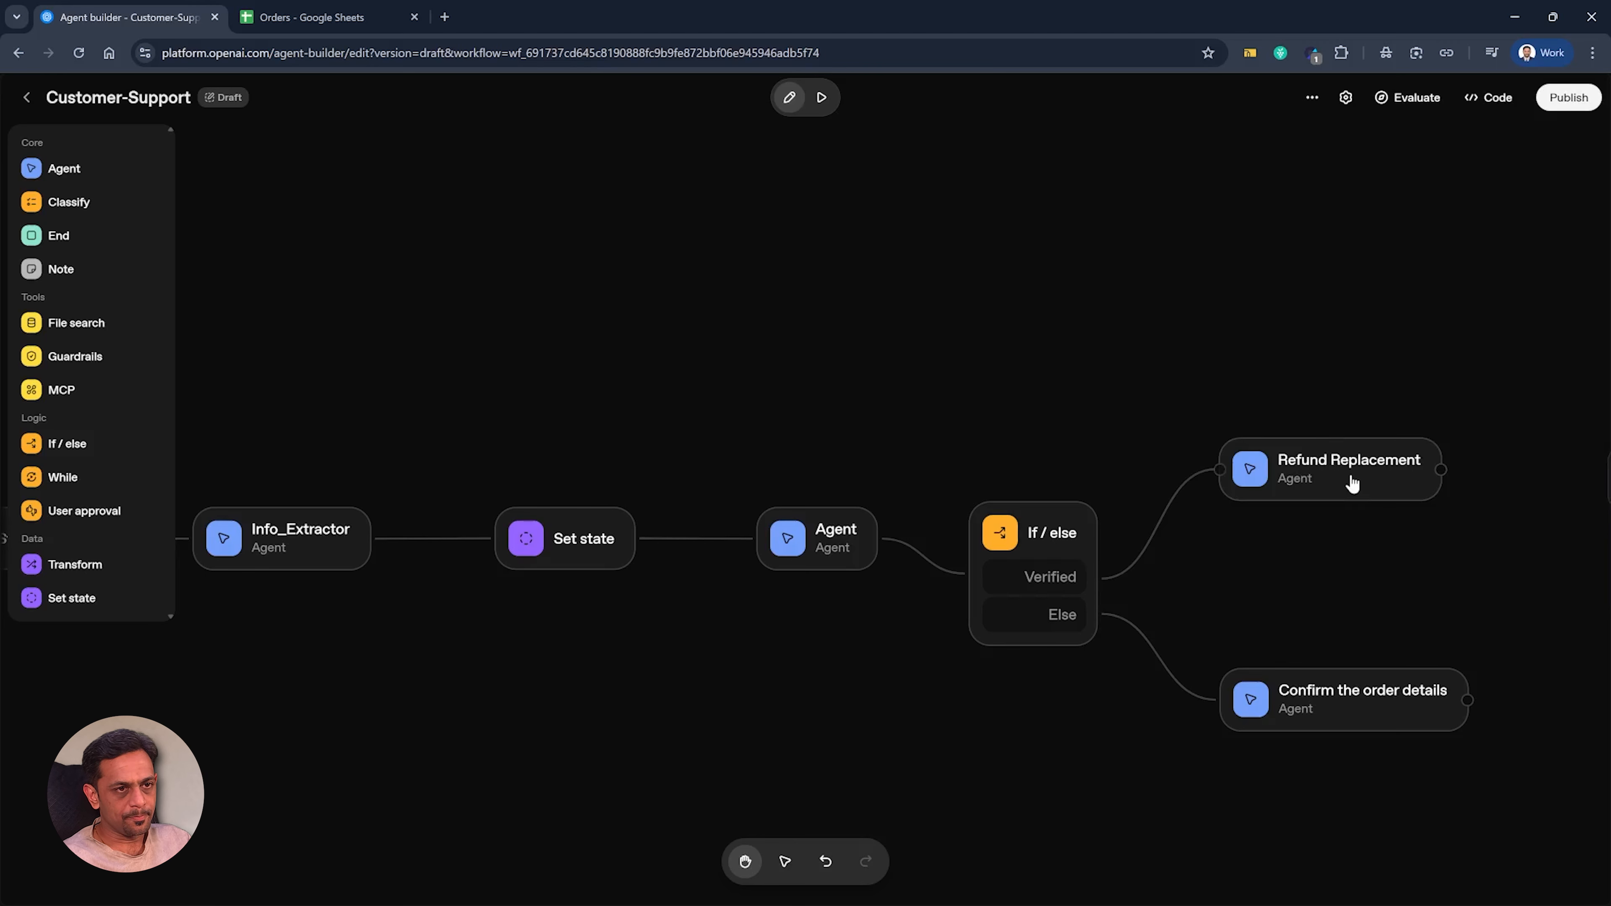
# Step: Move the Refund Replacement node slightly farther from the If / else node and switch the workflow to preview
pyautogui.moveTo(1352, 479); pyautogui.dragTo(1373, 467)
pyautogui.click(822, 98)
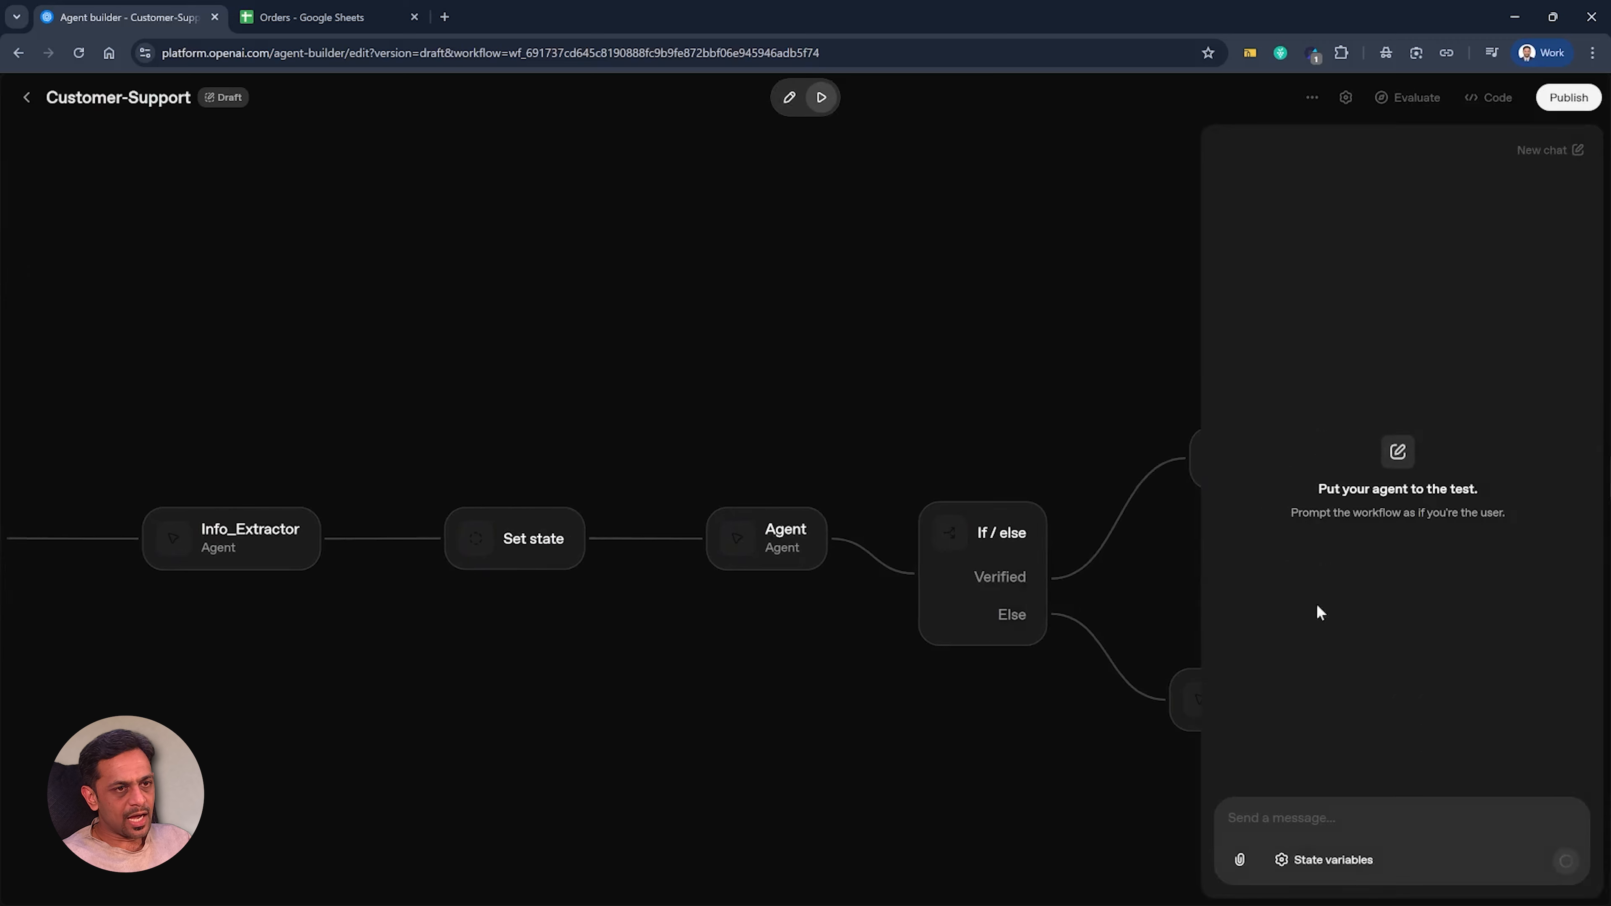
pyautogui.hotkey('ctrl', 'v')
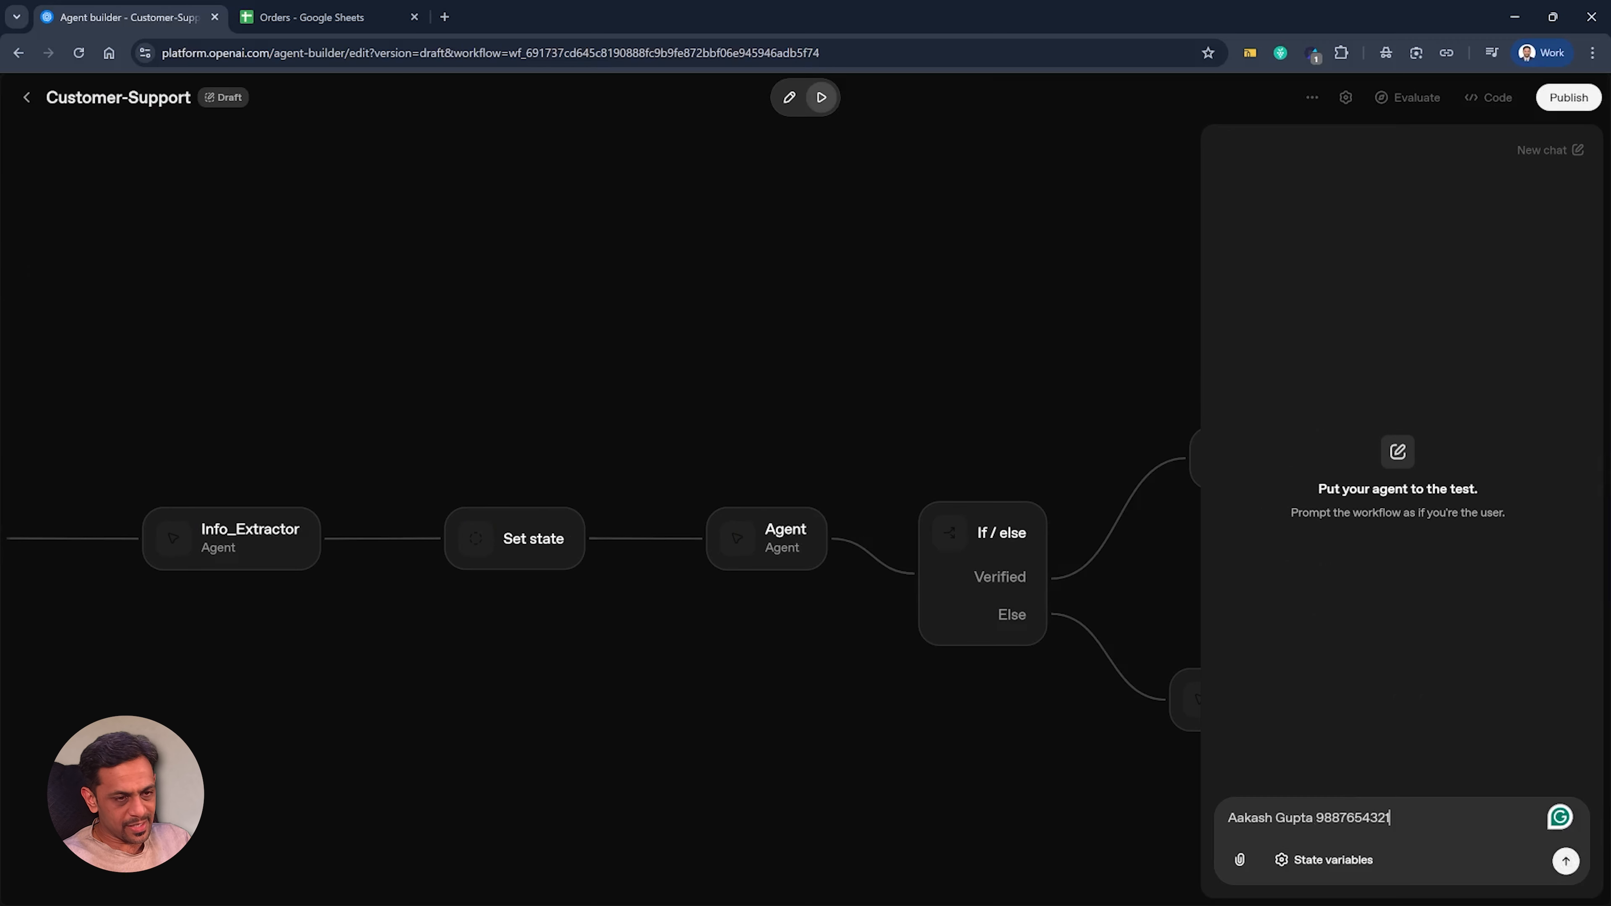
pyautogui.hotkey('ctrl', 'a')
pyautogui.press('super+c')
pyautogui.press('BackSpace')
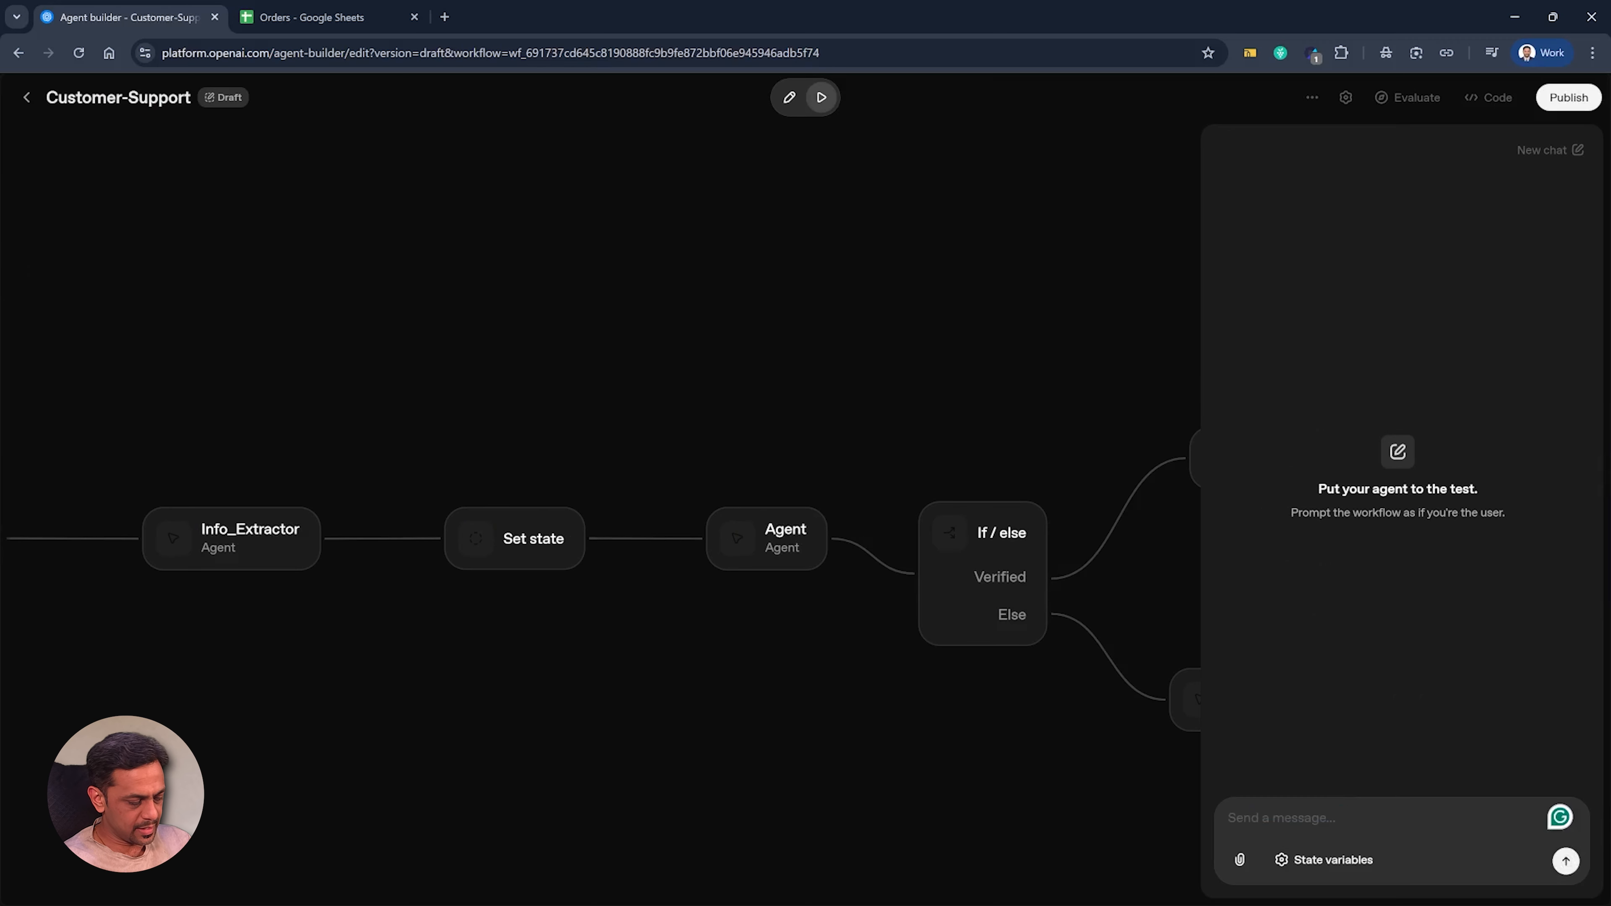
# Step: Send the test message "I had ordered Paneer Butter Masala from Rajasthan Rasoi and it smells bad." from the clipboard history
pyautogui.press('super+v')
pyautogui.scroll(-2, 1317, 697)
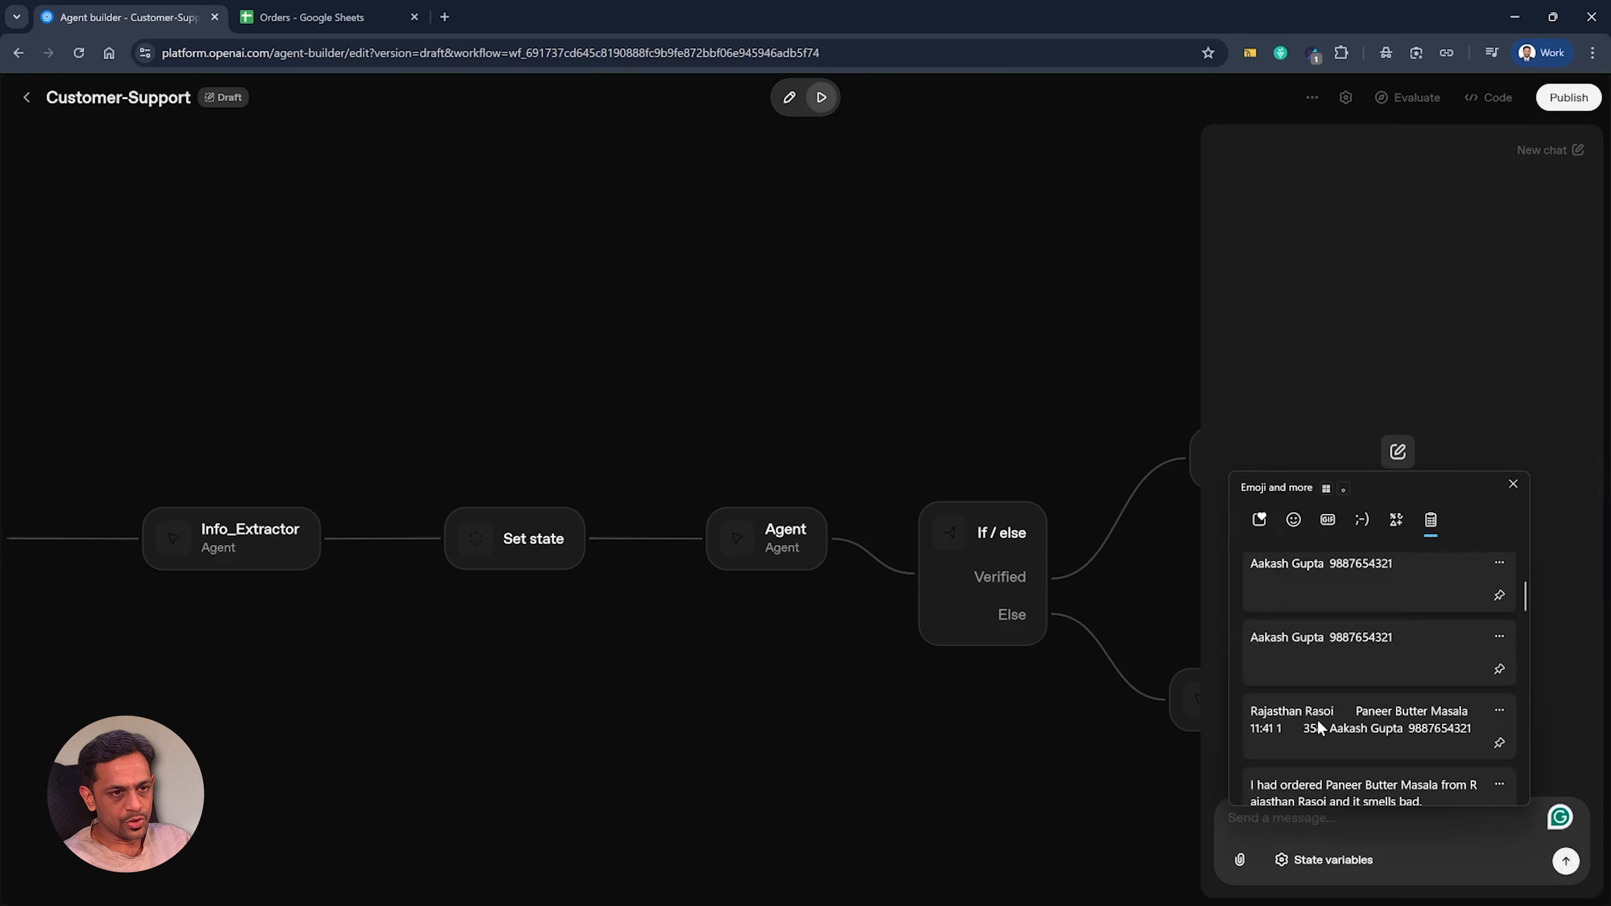
pyautogui.click(1318, 746)
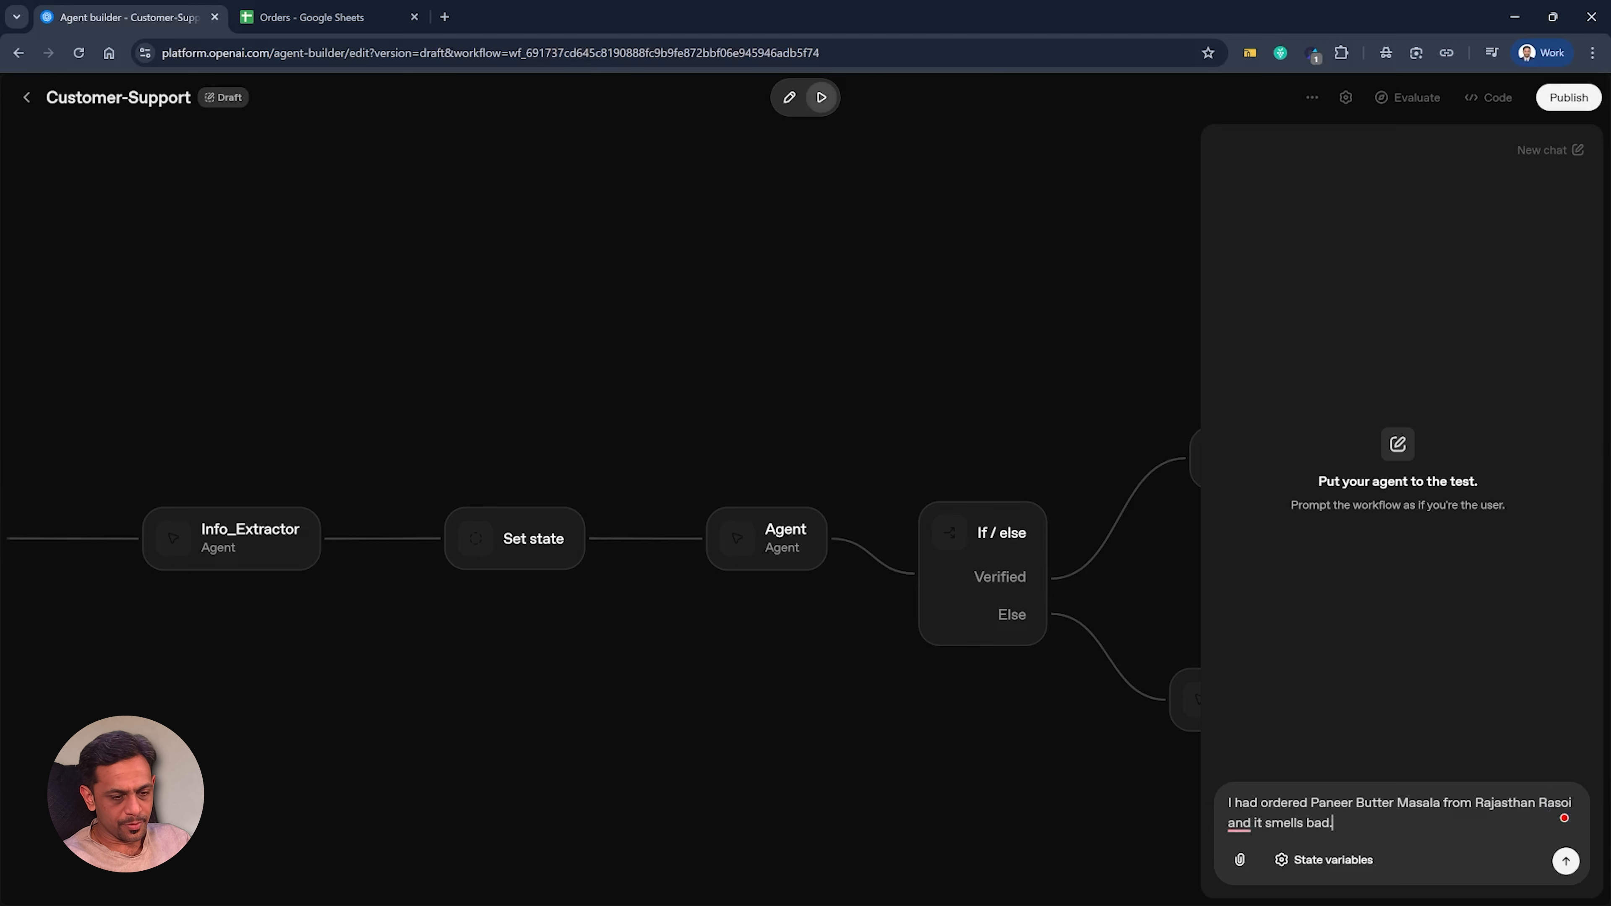
pyautogui.press('Return')
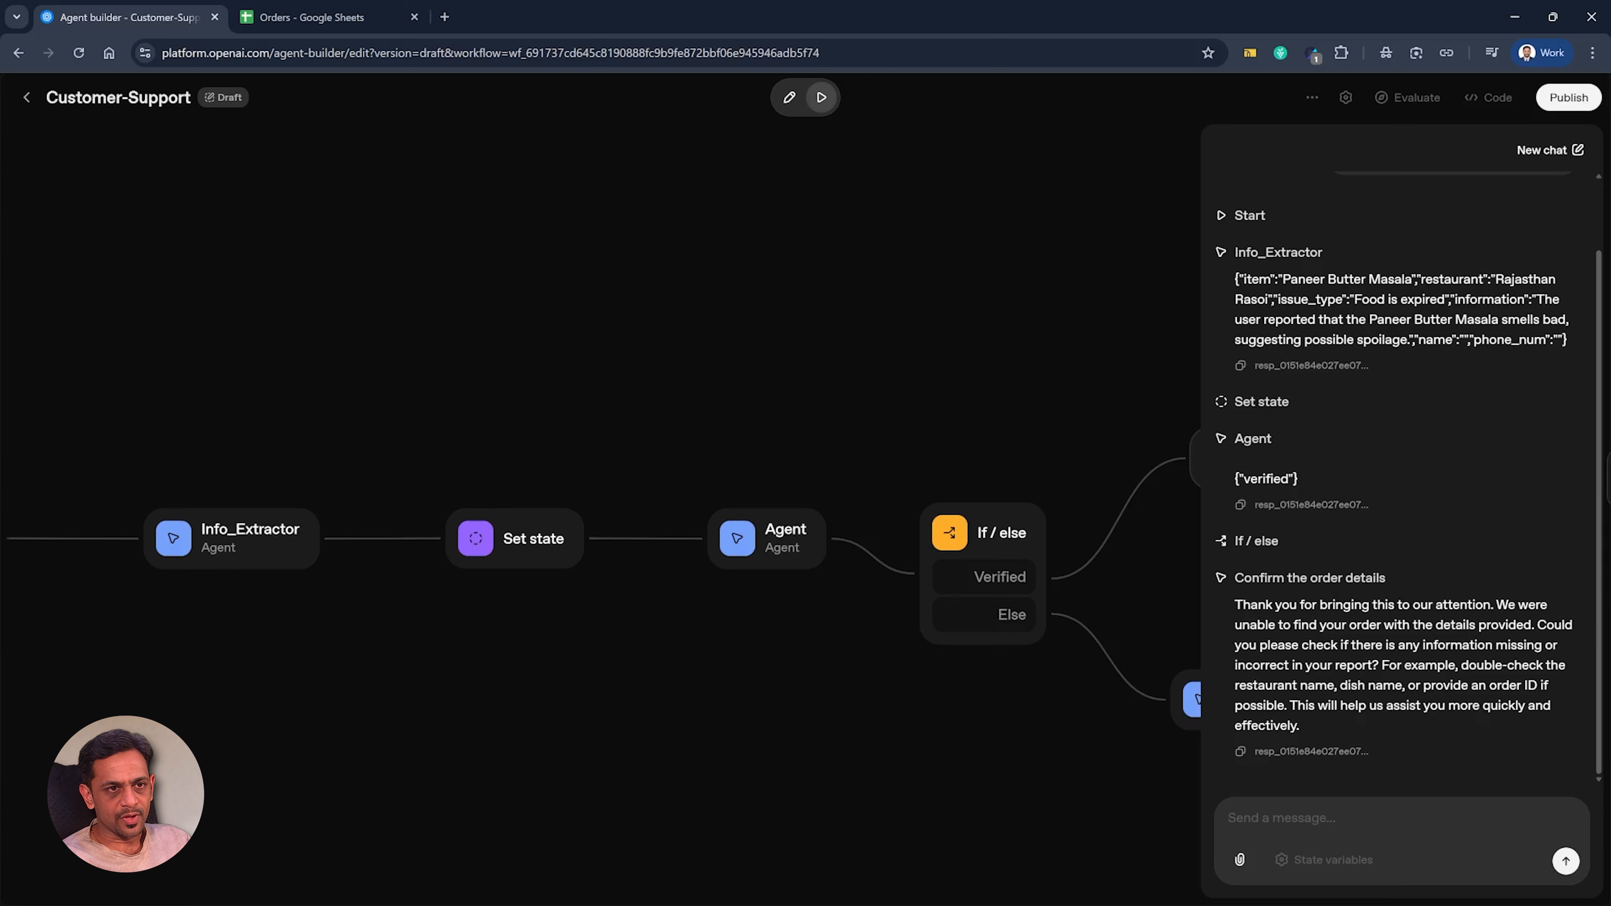
# Step: Reply in the preview chat with the customer's name and phone number from the clipboard history
pyautogui.click(1282, 818)
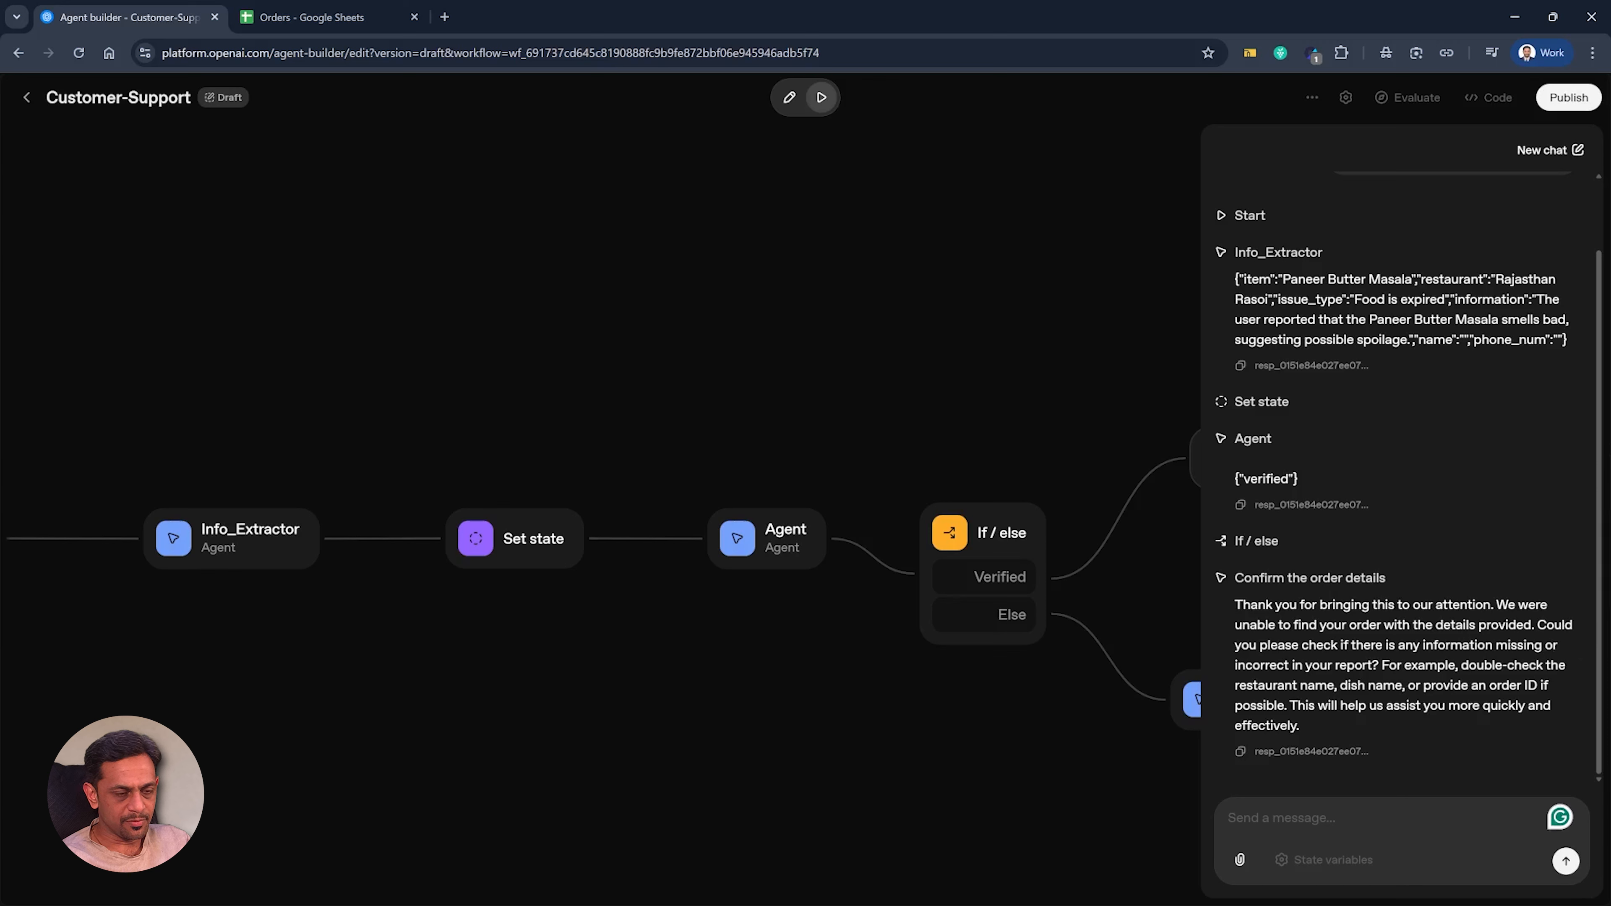
pyautogui.press('super+v')
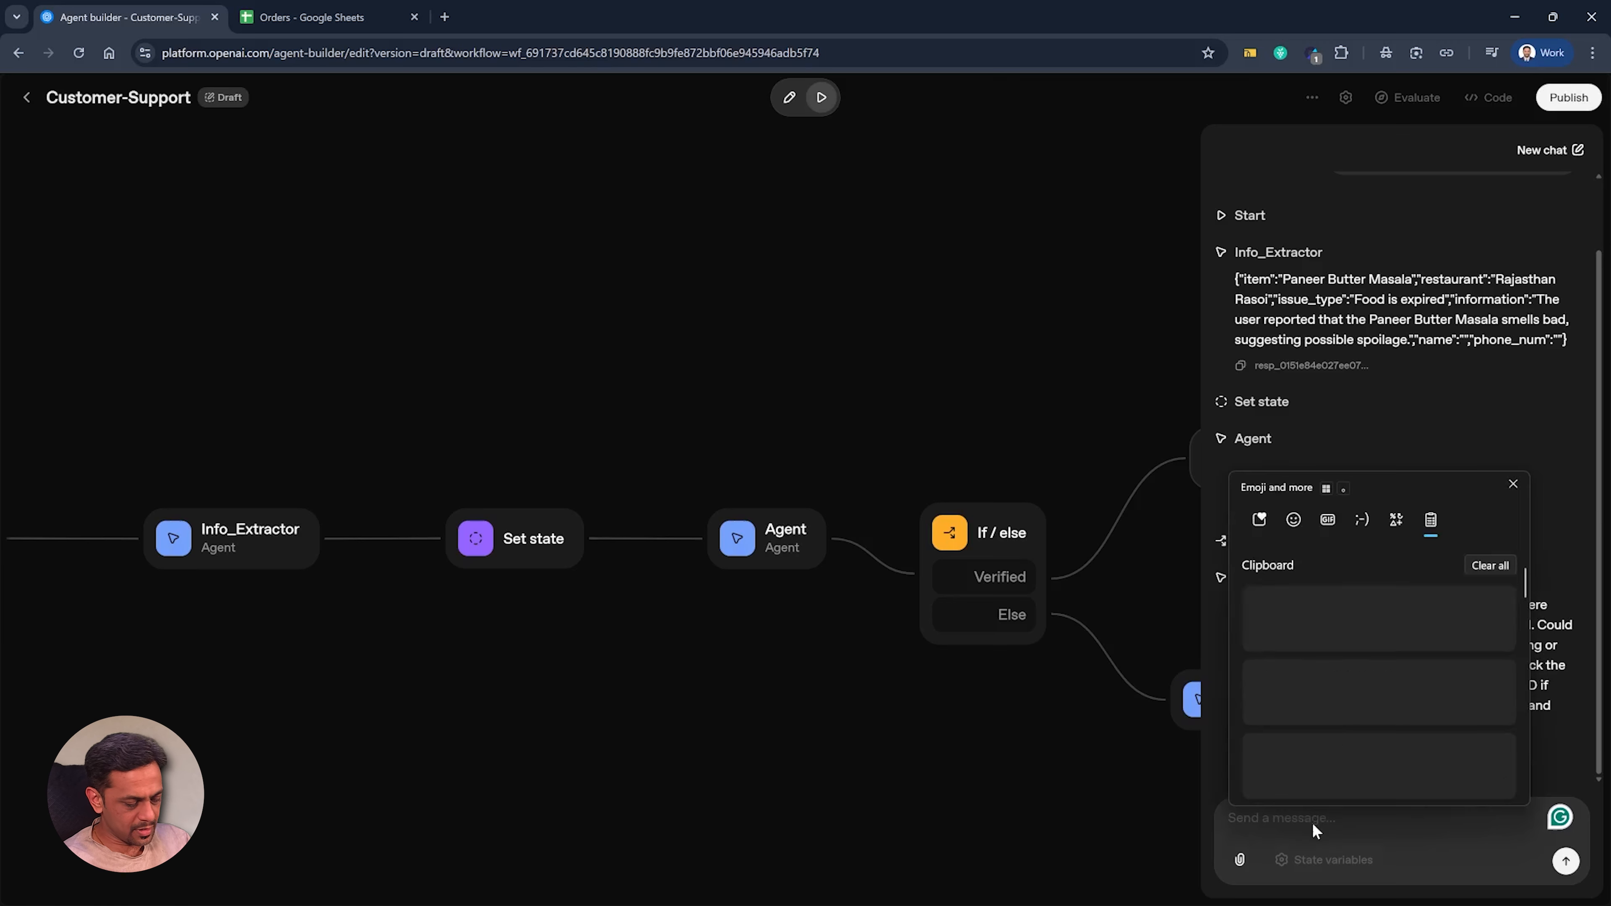
pyautogui.click(1309, 639)
pyautogui.press('Return')
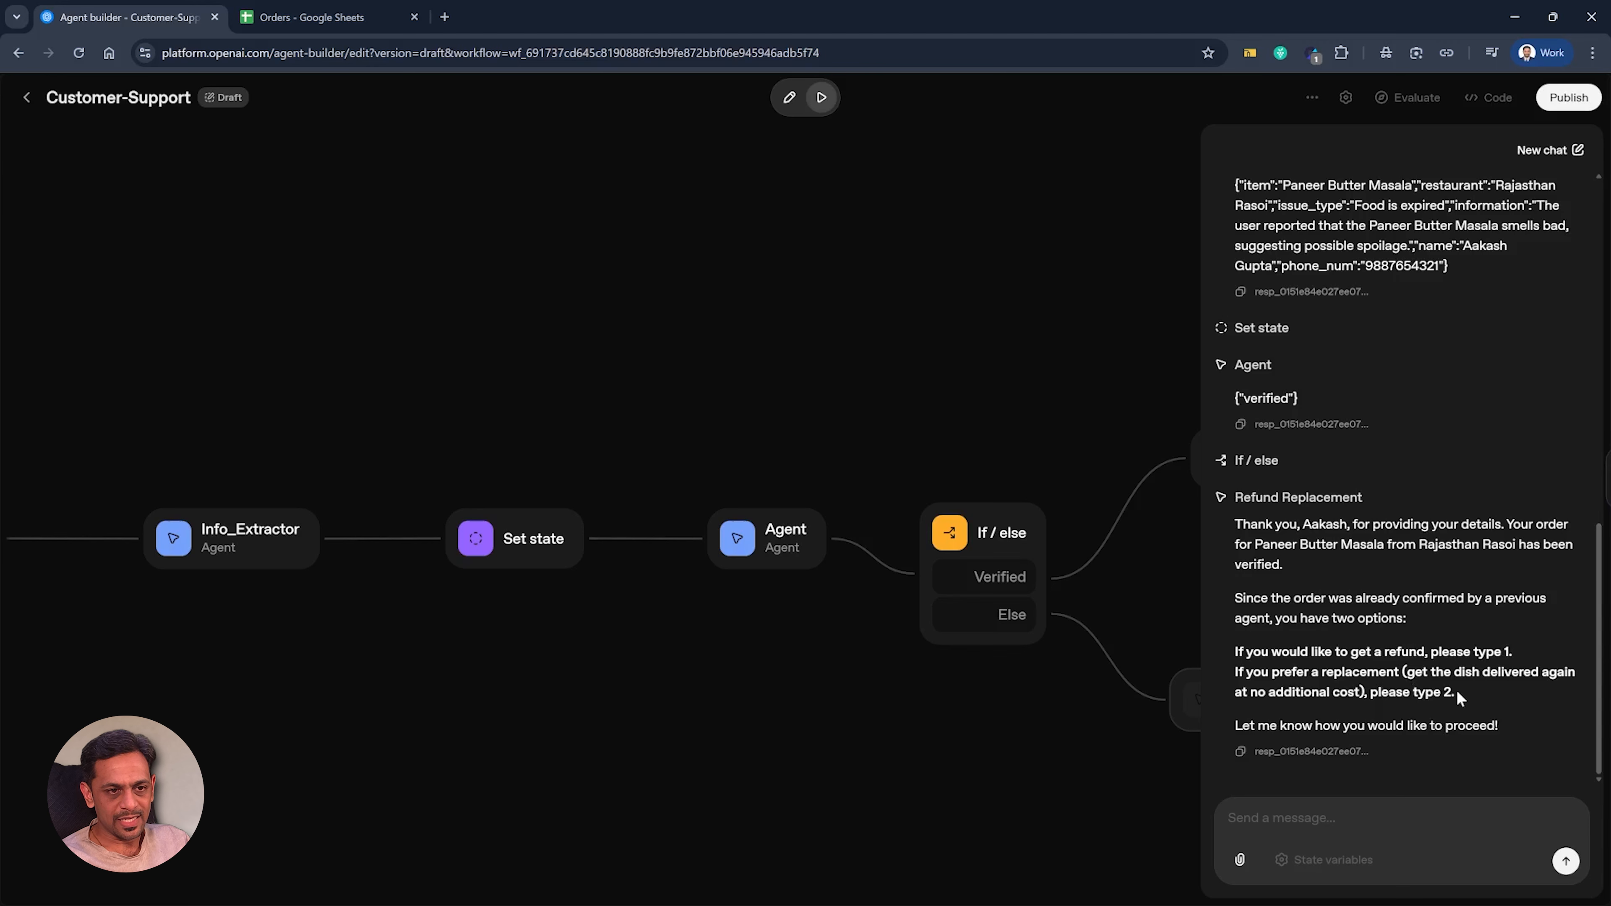
# Step: Answer the refund or replacement question in the preview chat with 1 to choose the refund
pyautogui.click(1351, 818)
pyautogui.write('1')
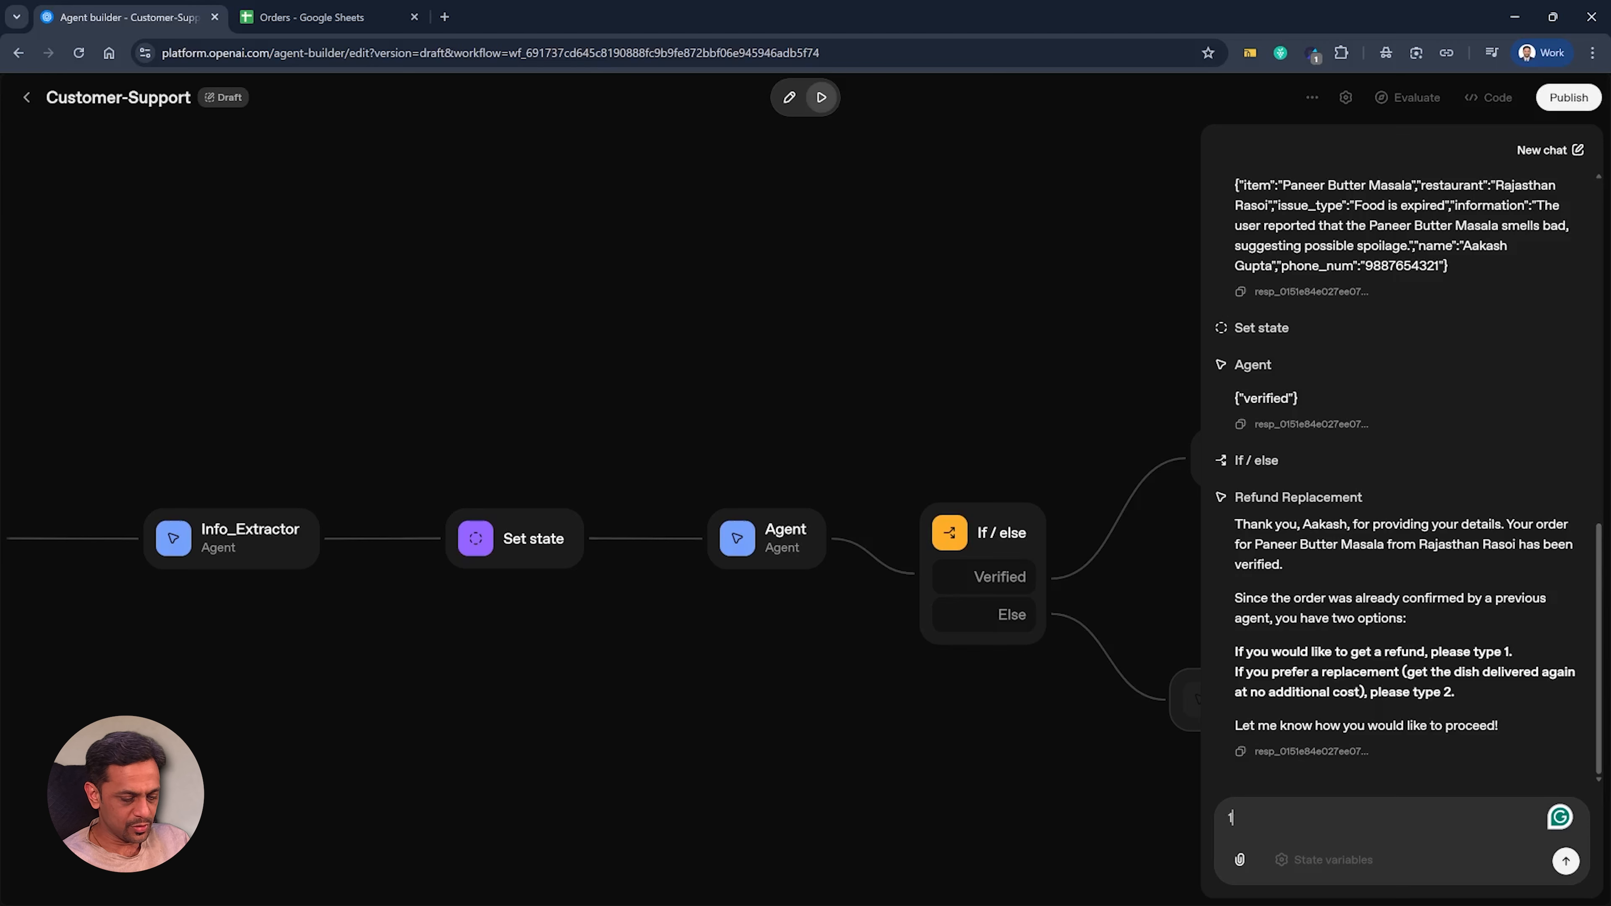
pyautogui.press('Return')
# Step: Return the workflow to editing and add an If / else node connected to the Refund Replacement node's output
pyautogui.click(1035, 396)
pyautogui.moveTo(1352, 559); pyautogui.dragTo(707, 556)
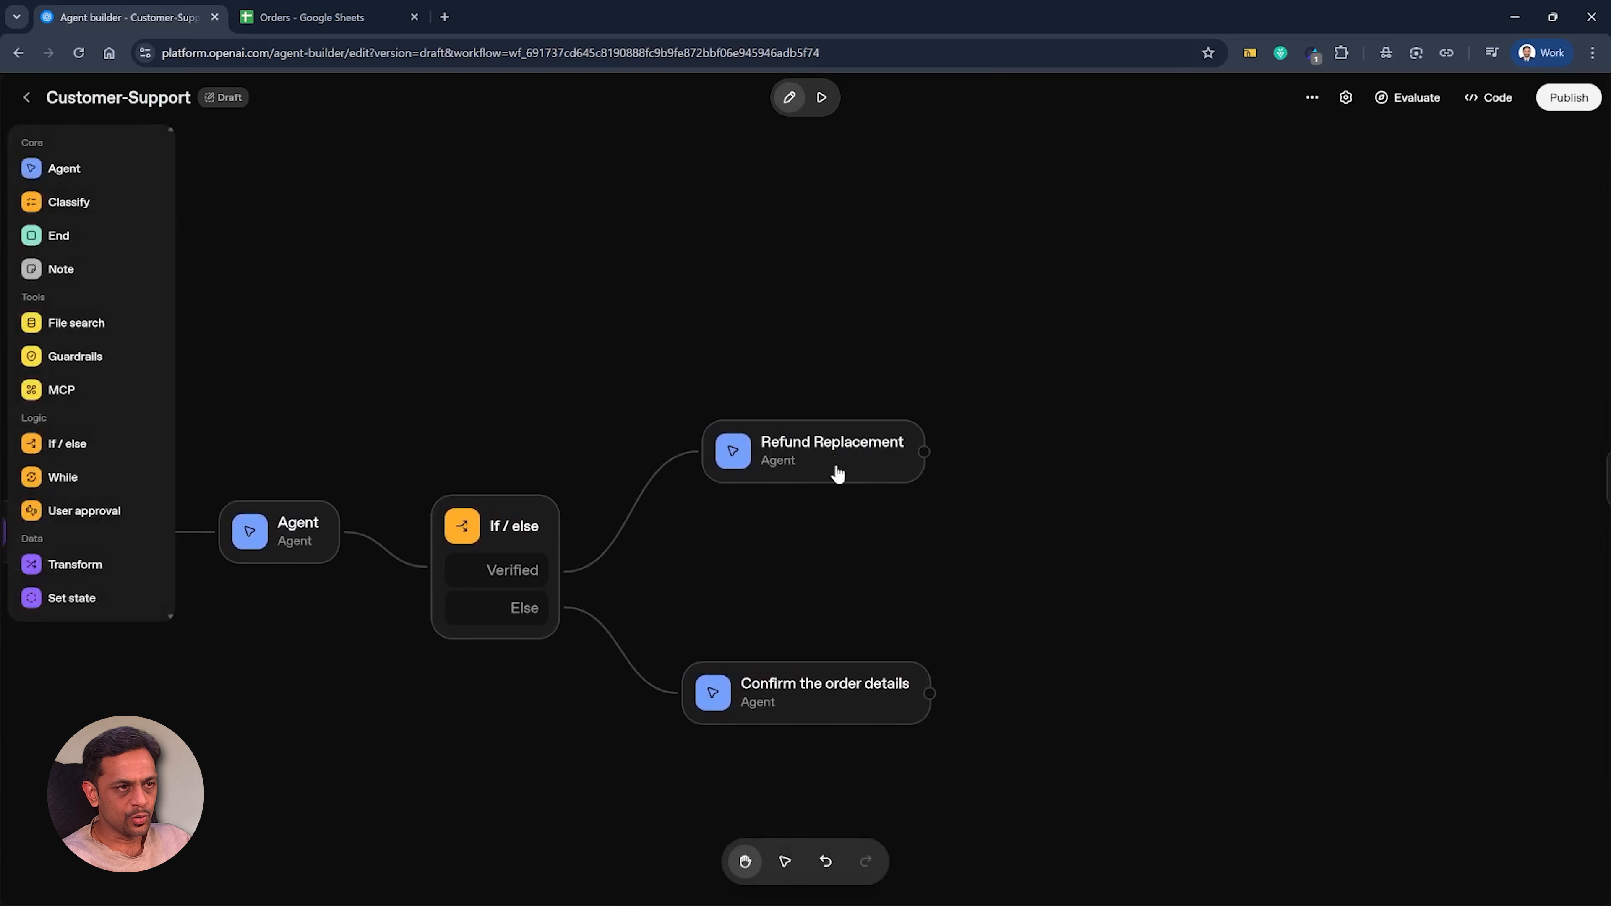
pyautogui.moveTo(925, 452); pyautogui.dragTo(1107, 389)
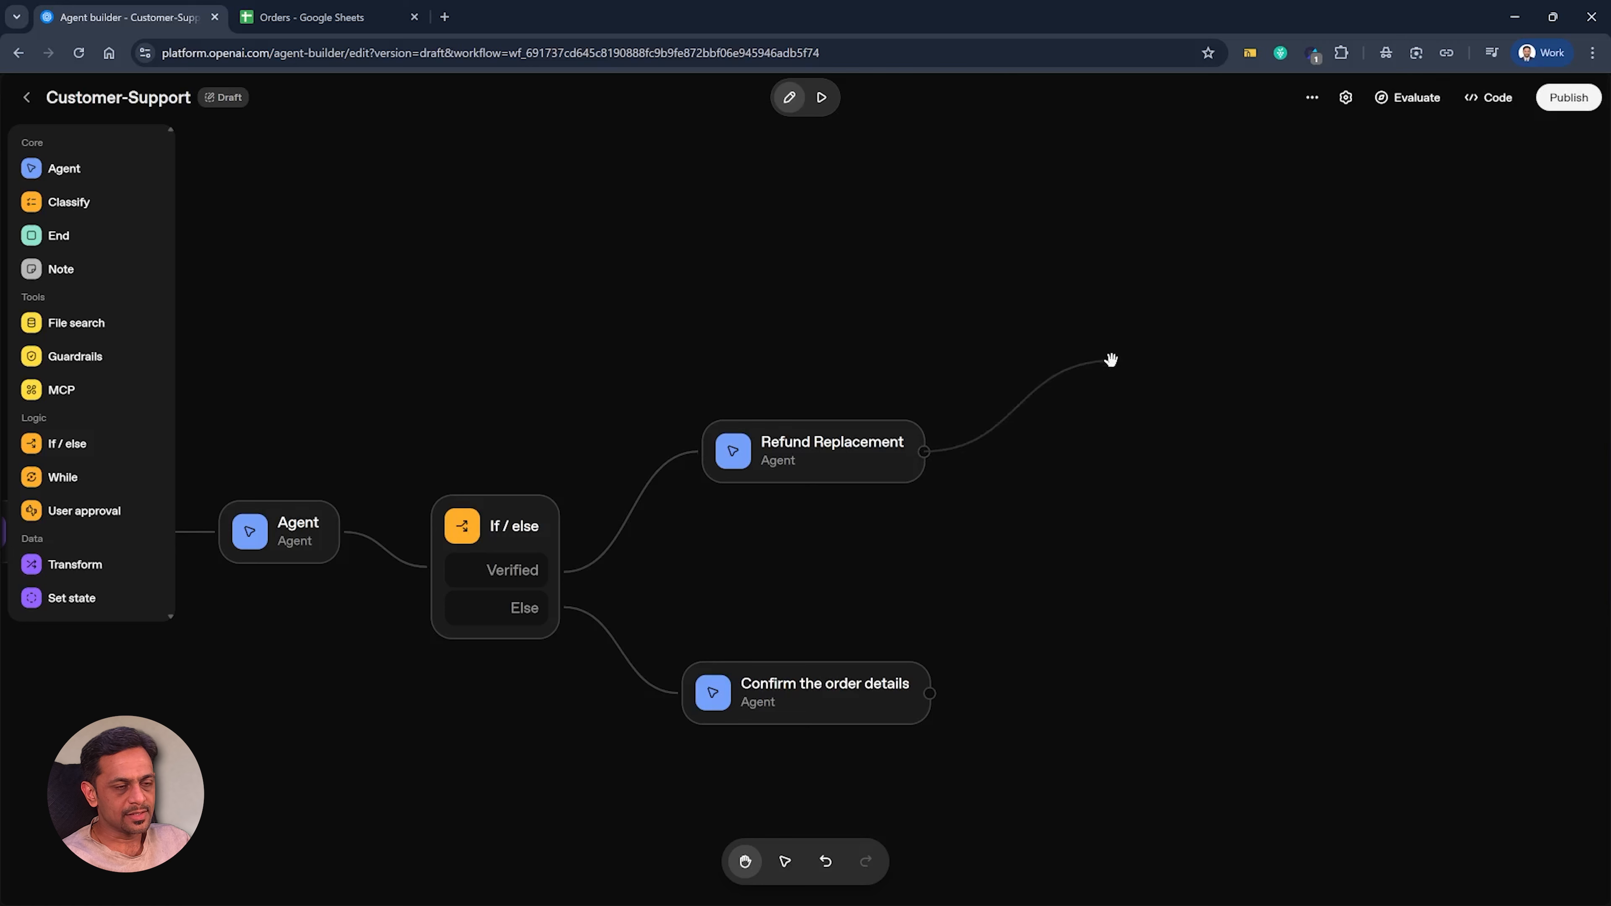
pyautogui.moveTo(1112, 360); pyautogui.dragTo(1112, 361)
pyautogui.click(912, 377)
pyautogui.moveTo(926, 452); pyautogui.dragTo(1079, 452)
pyautogui.click(67, 444)
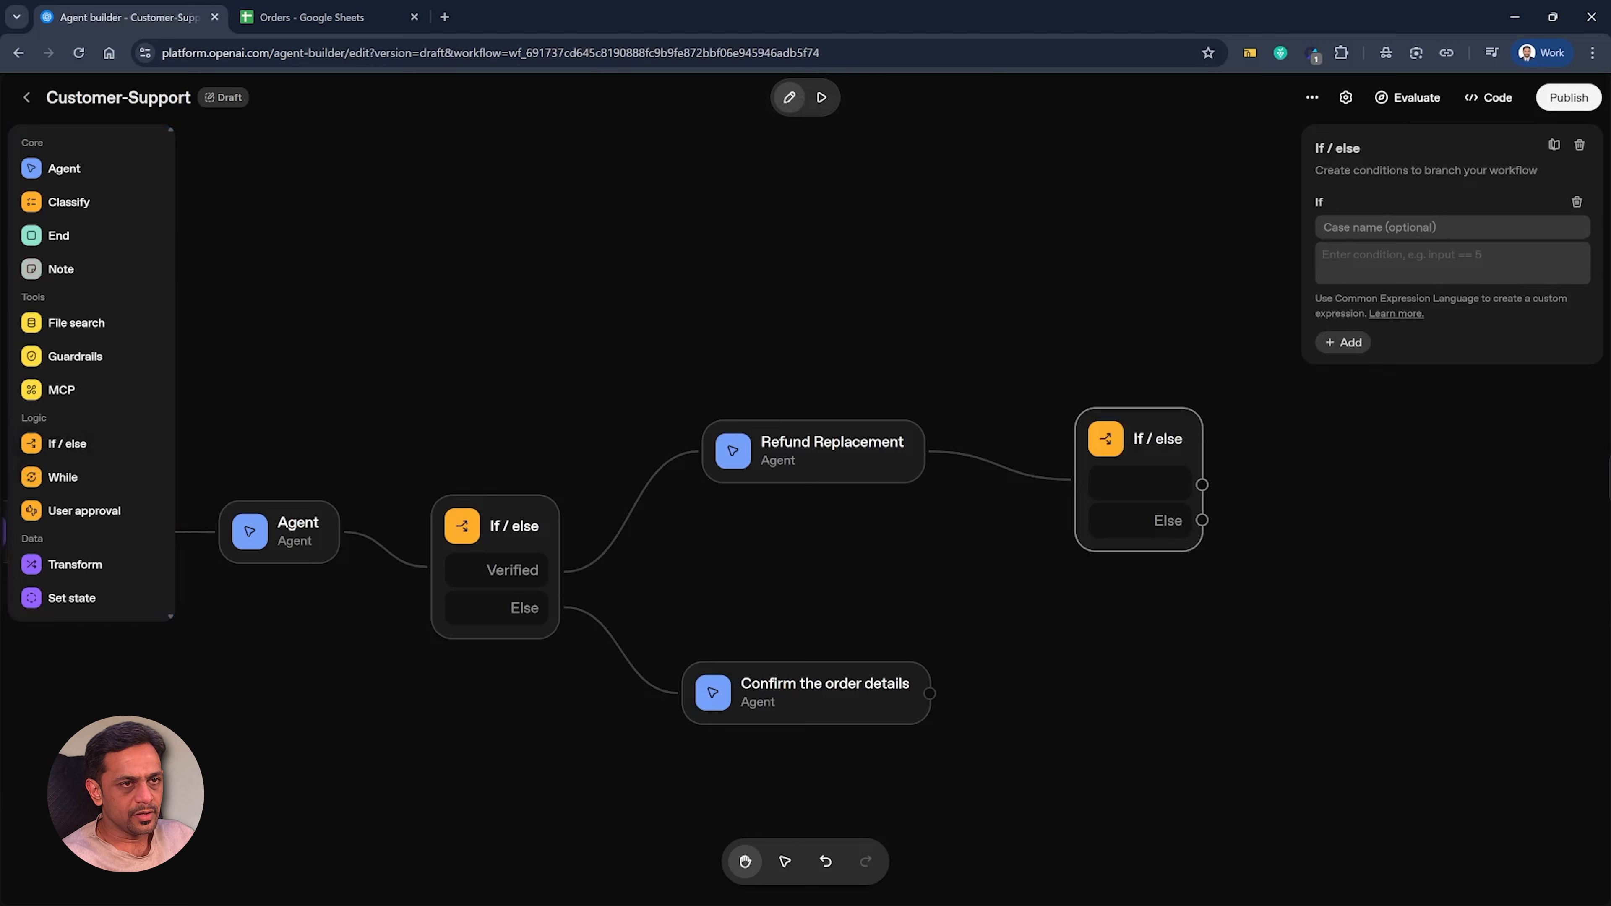
# Step: Name the new If / else node's case Refund and set its condition to input.output_text == 1
pyautogui.write('Refund')
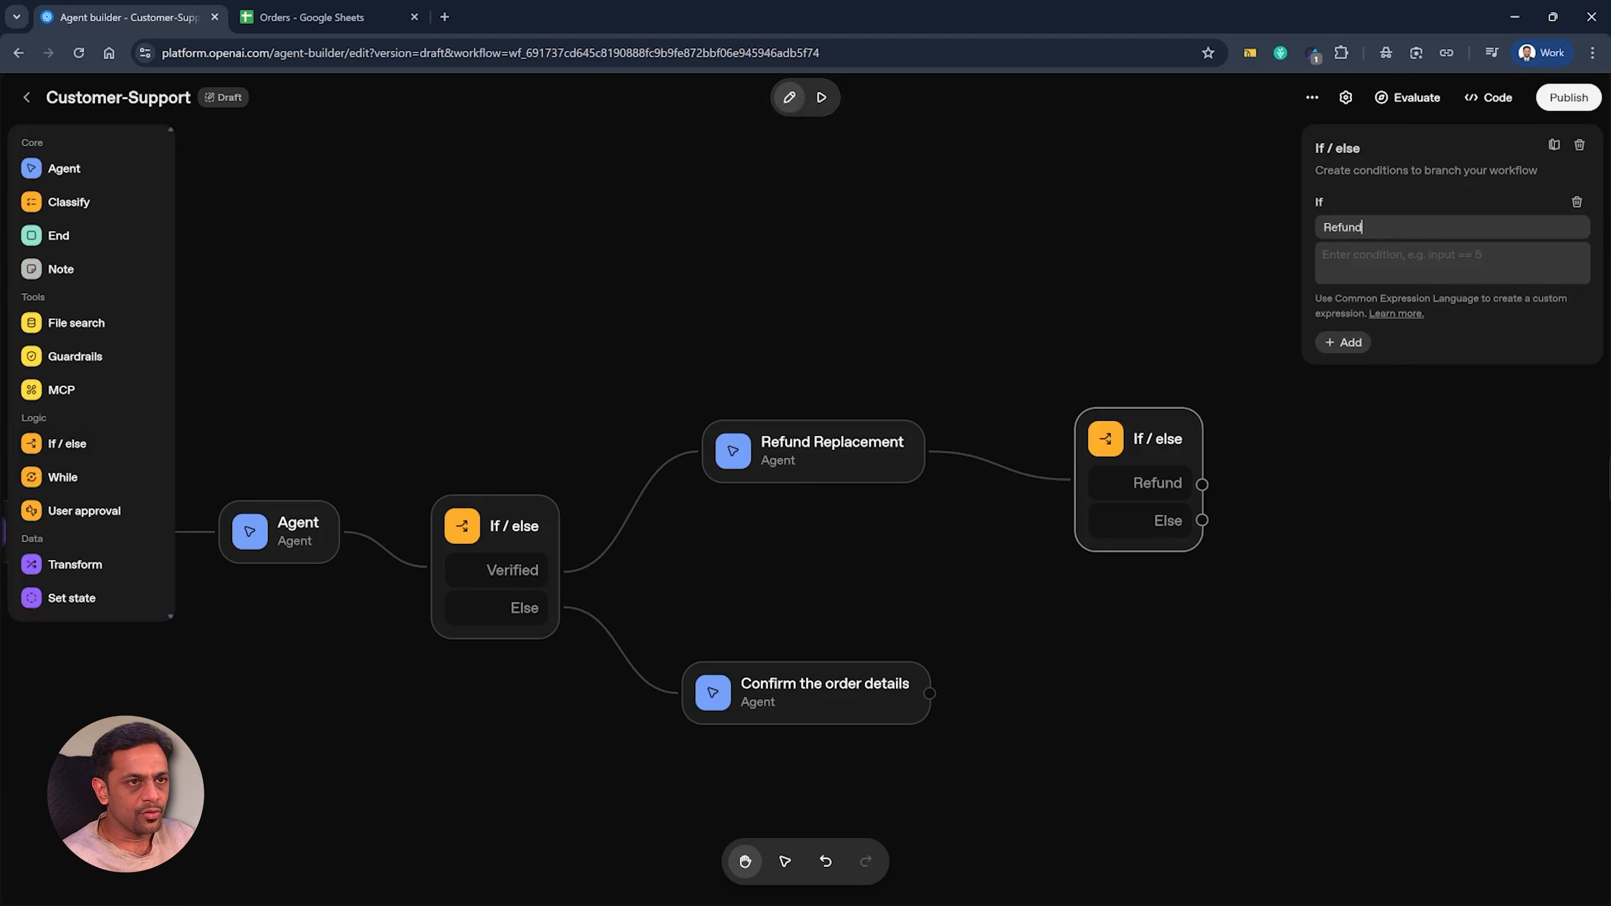
pyautogui.press('Tab')
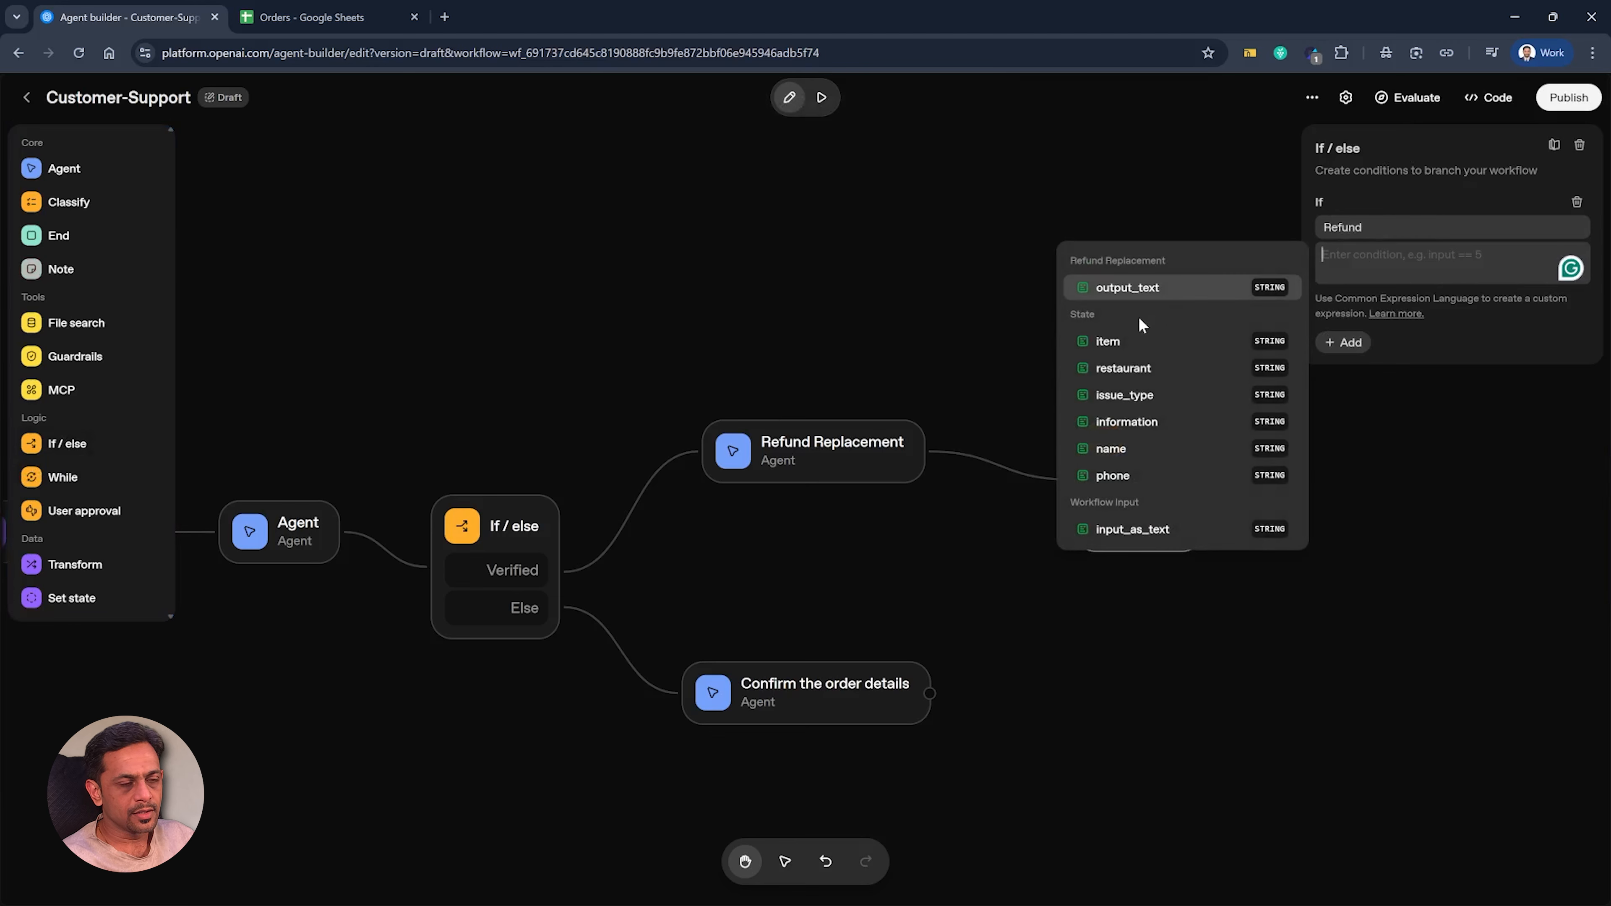
pyautogui.click(1143, 292)
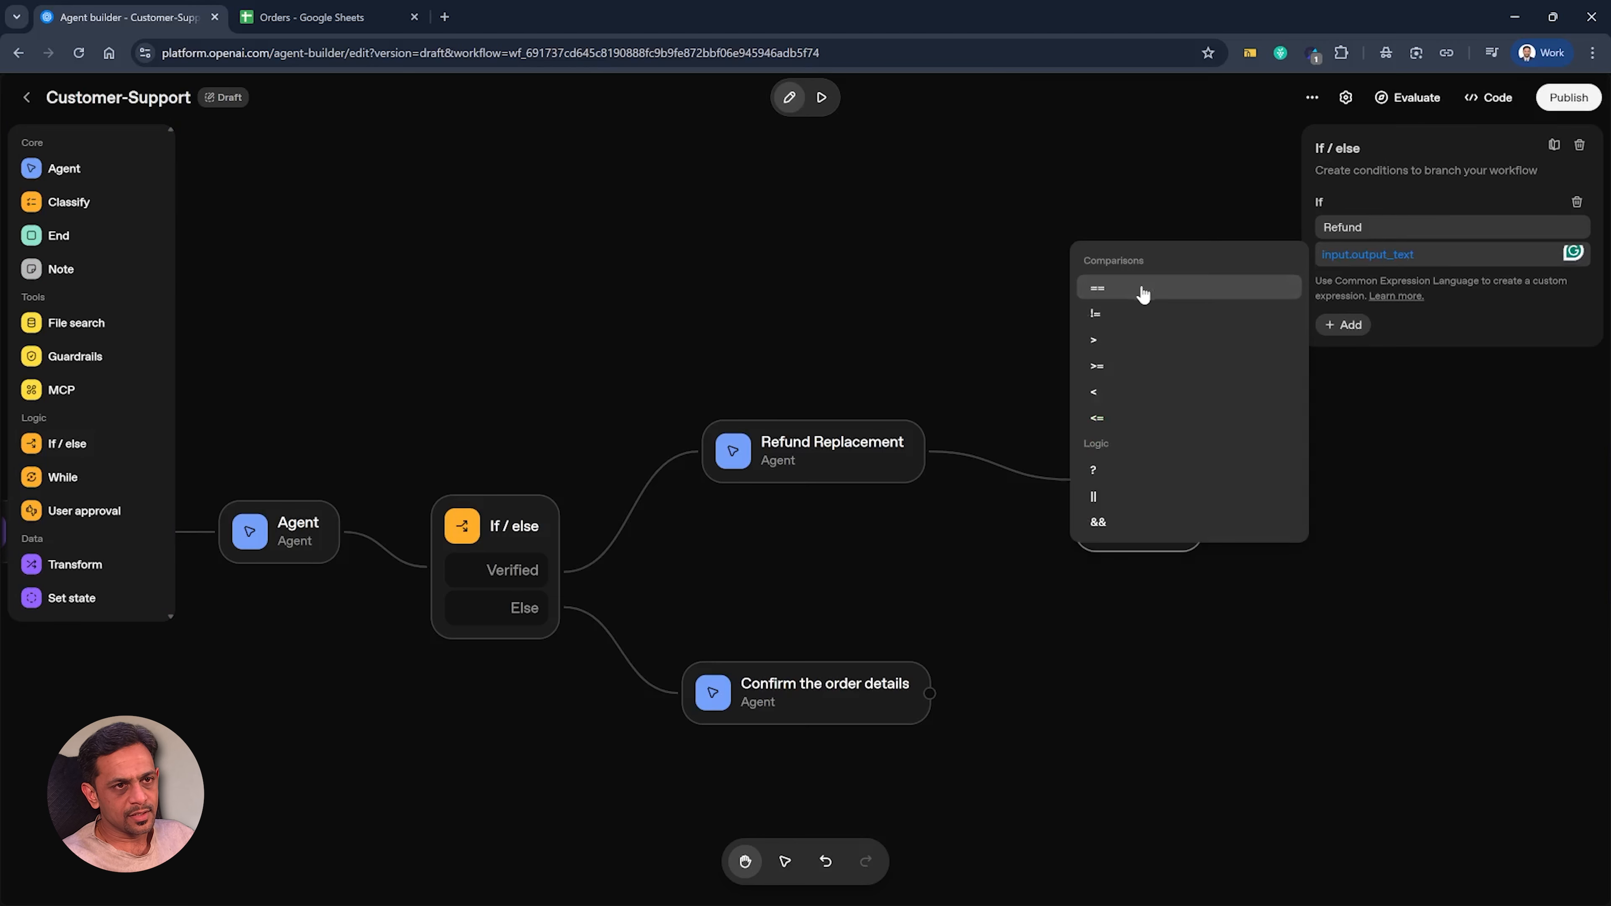
pyautogui.click(1143, 291)
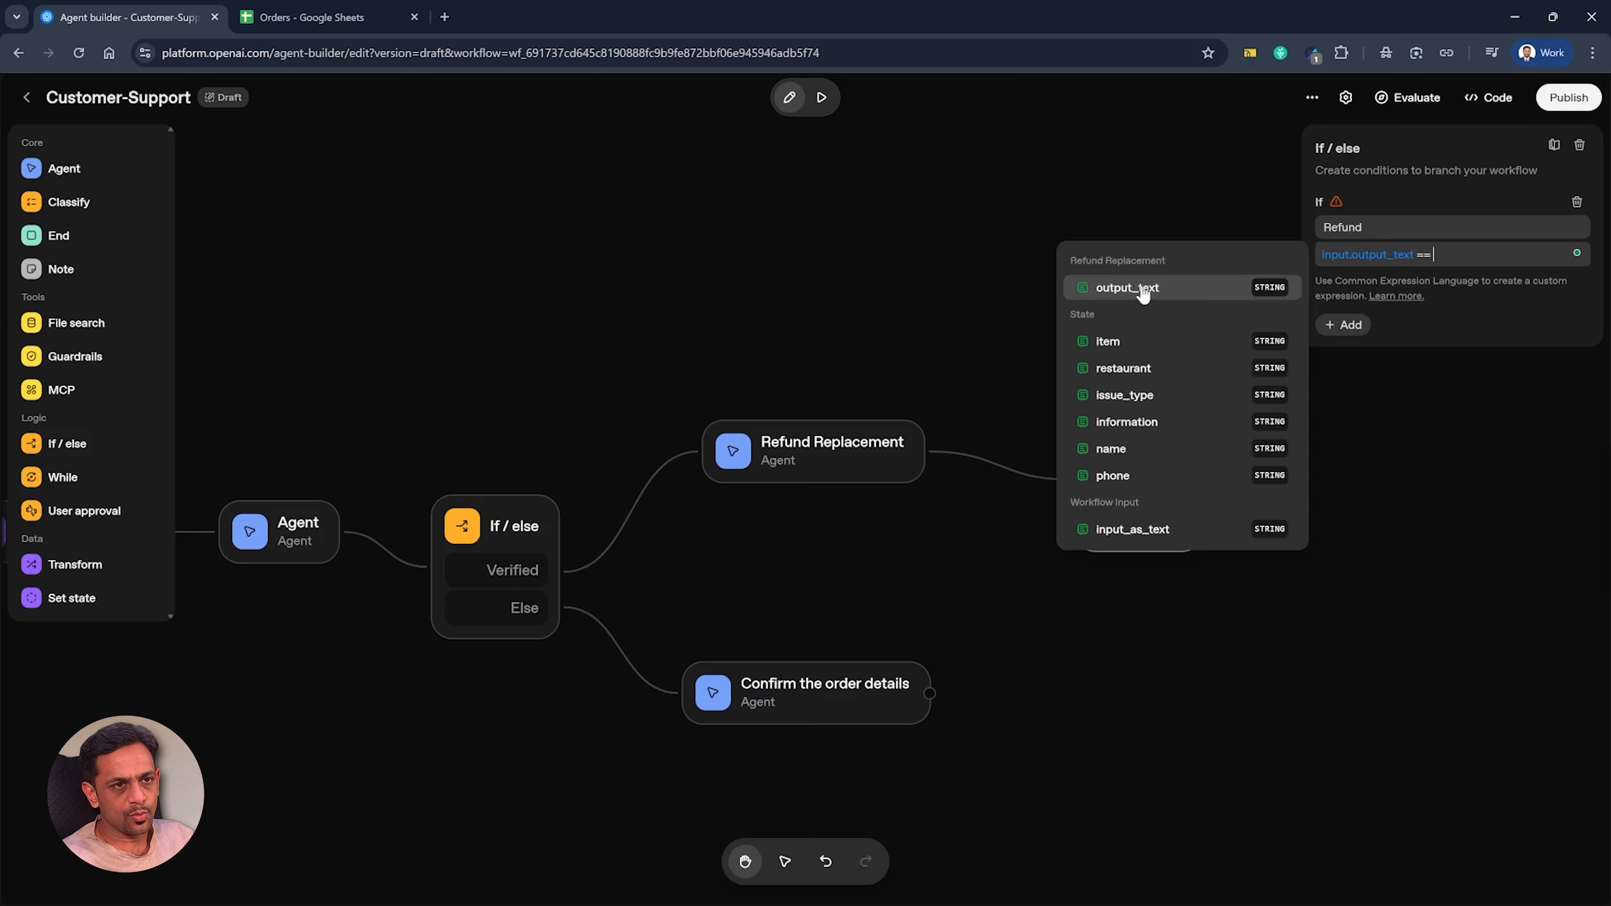
pyautogui.write('1')
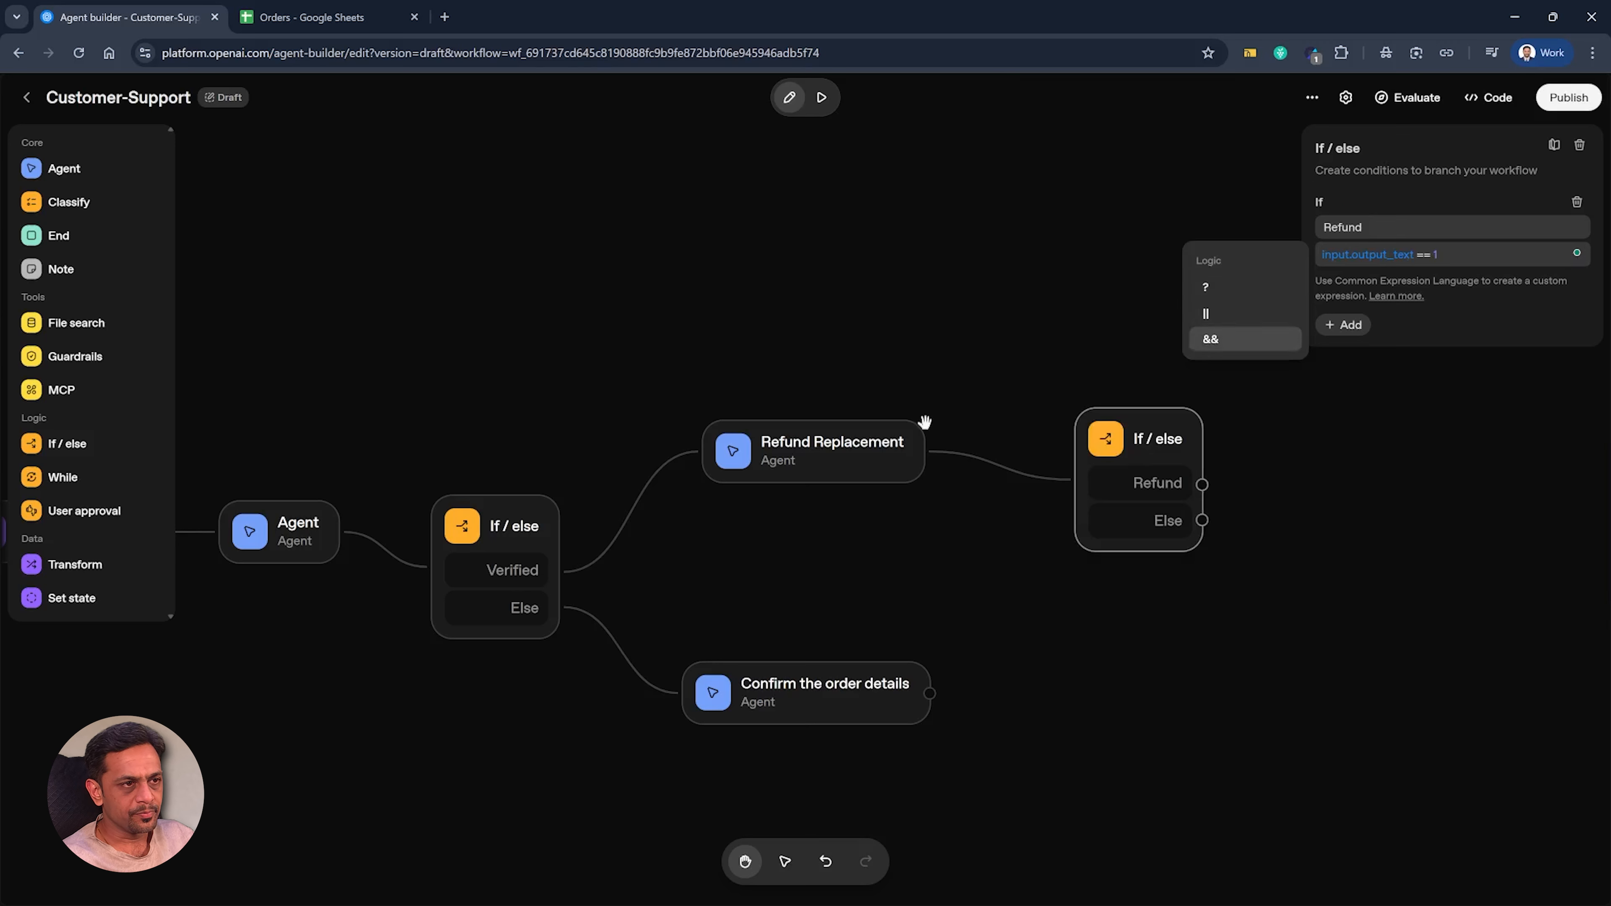
pyautogui.click(880, 466)
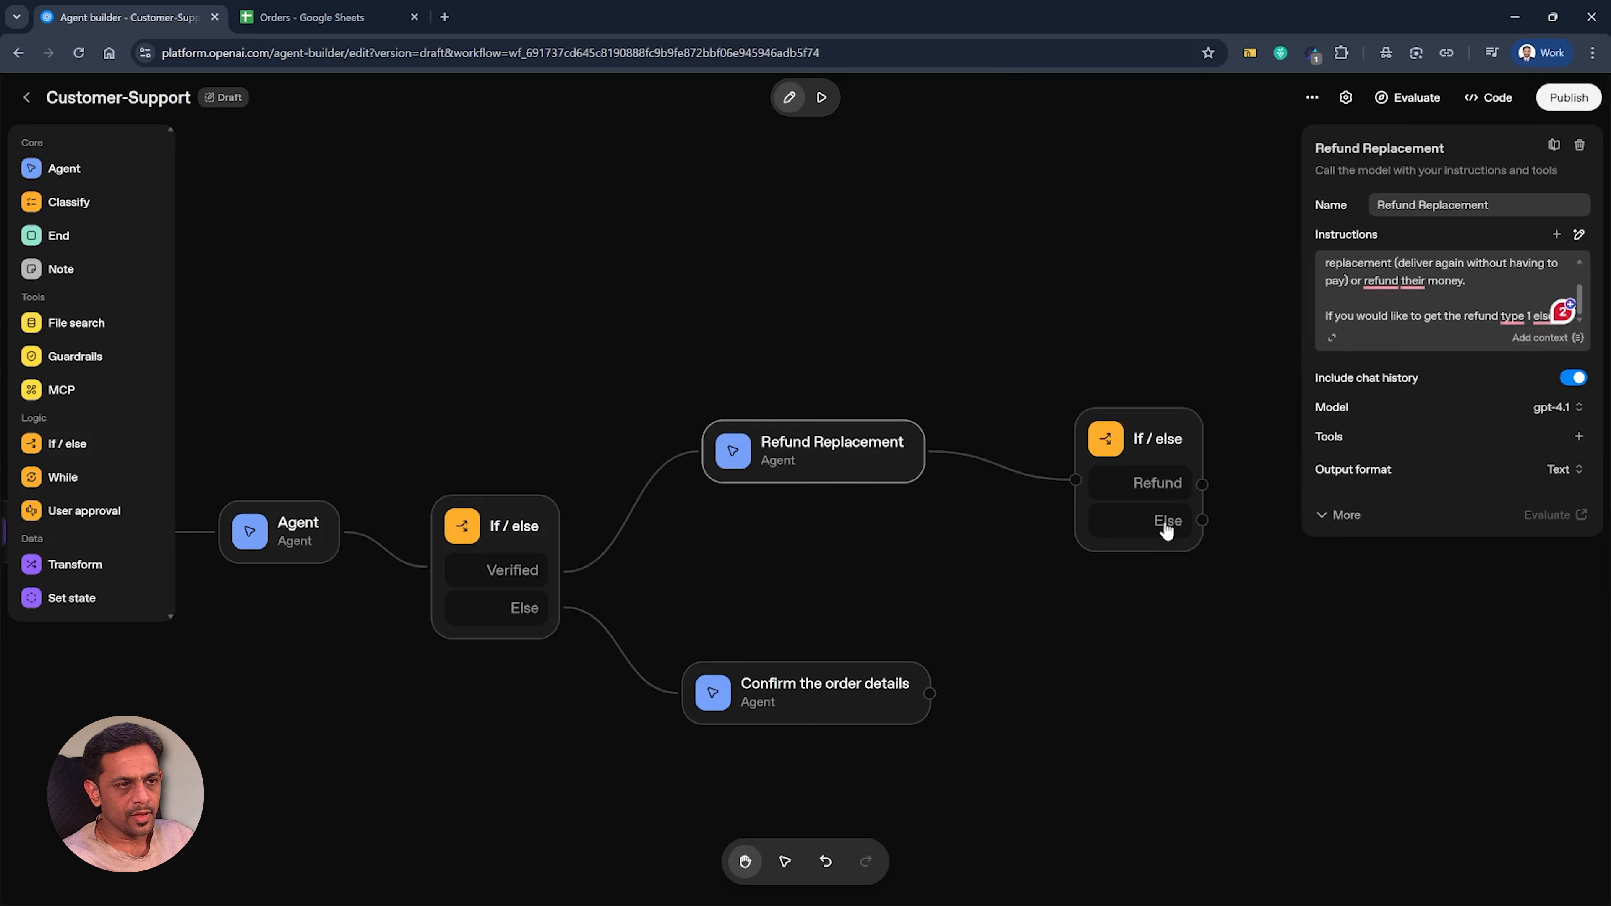
pyautogui.click(1244, 415)
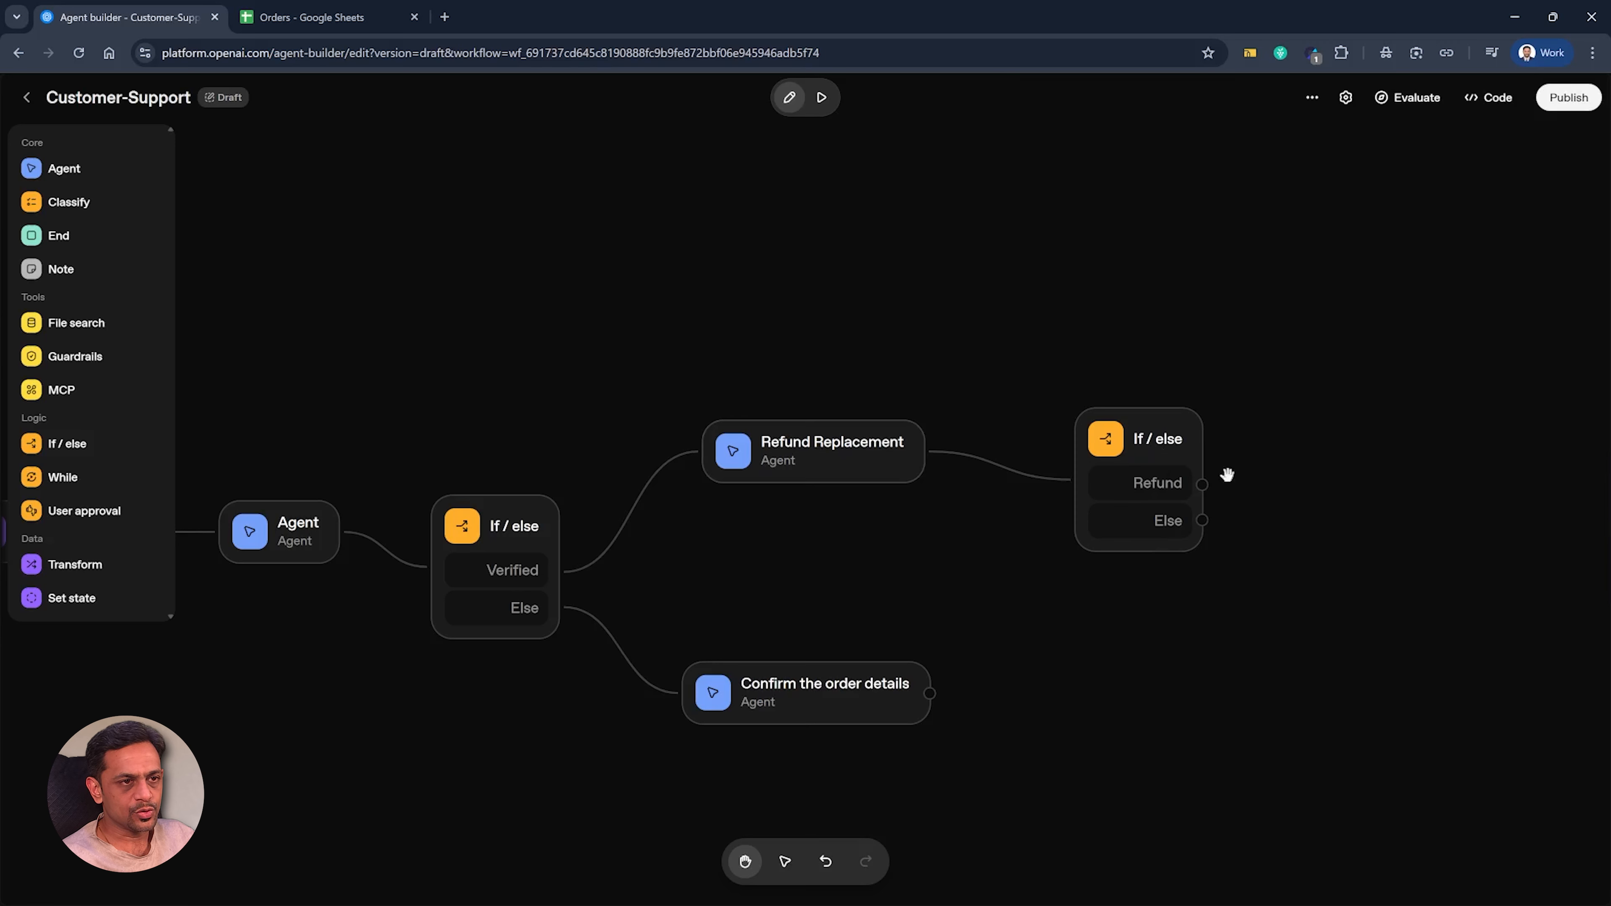
# Step: Add an Agent node on the new If / else node's Refund branch and name it Refund
pyautogui.moveTo(1204, 485); pyautogui.dragTo(1355, 390)
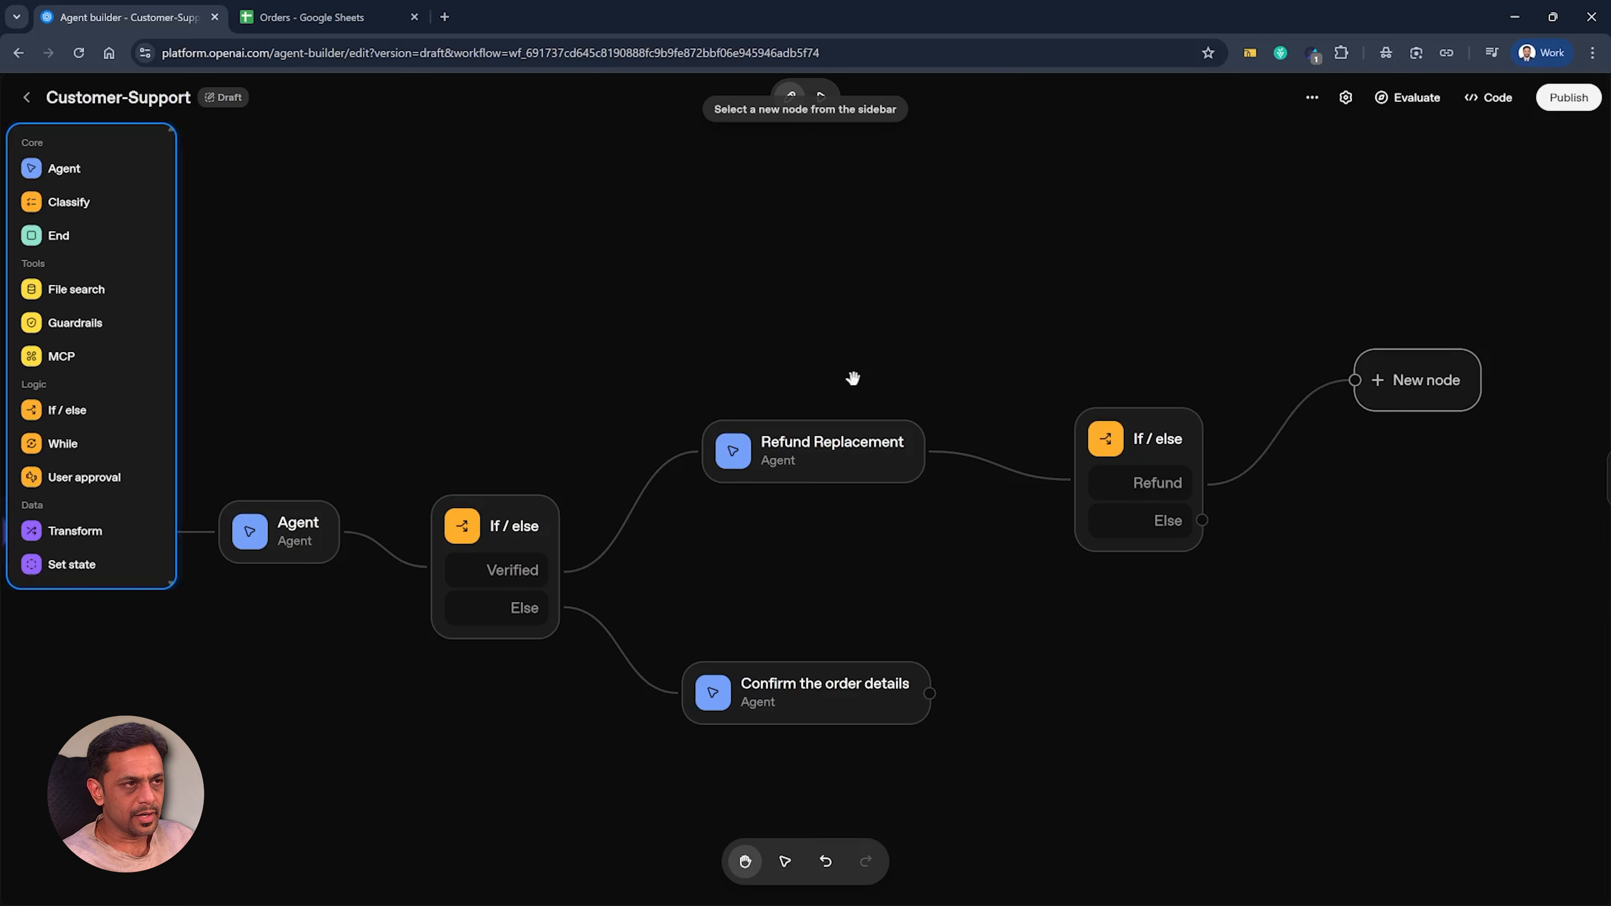
pyautogui.click(68, 169)
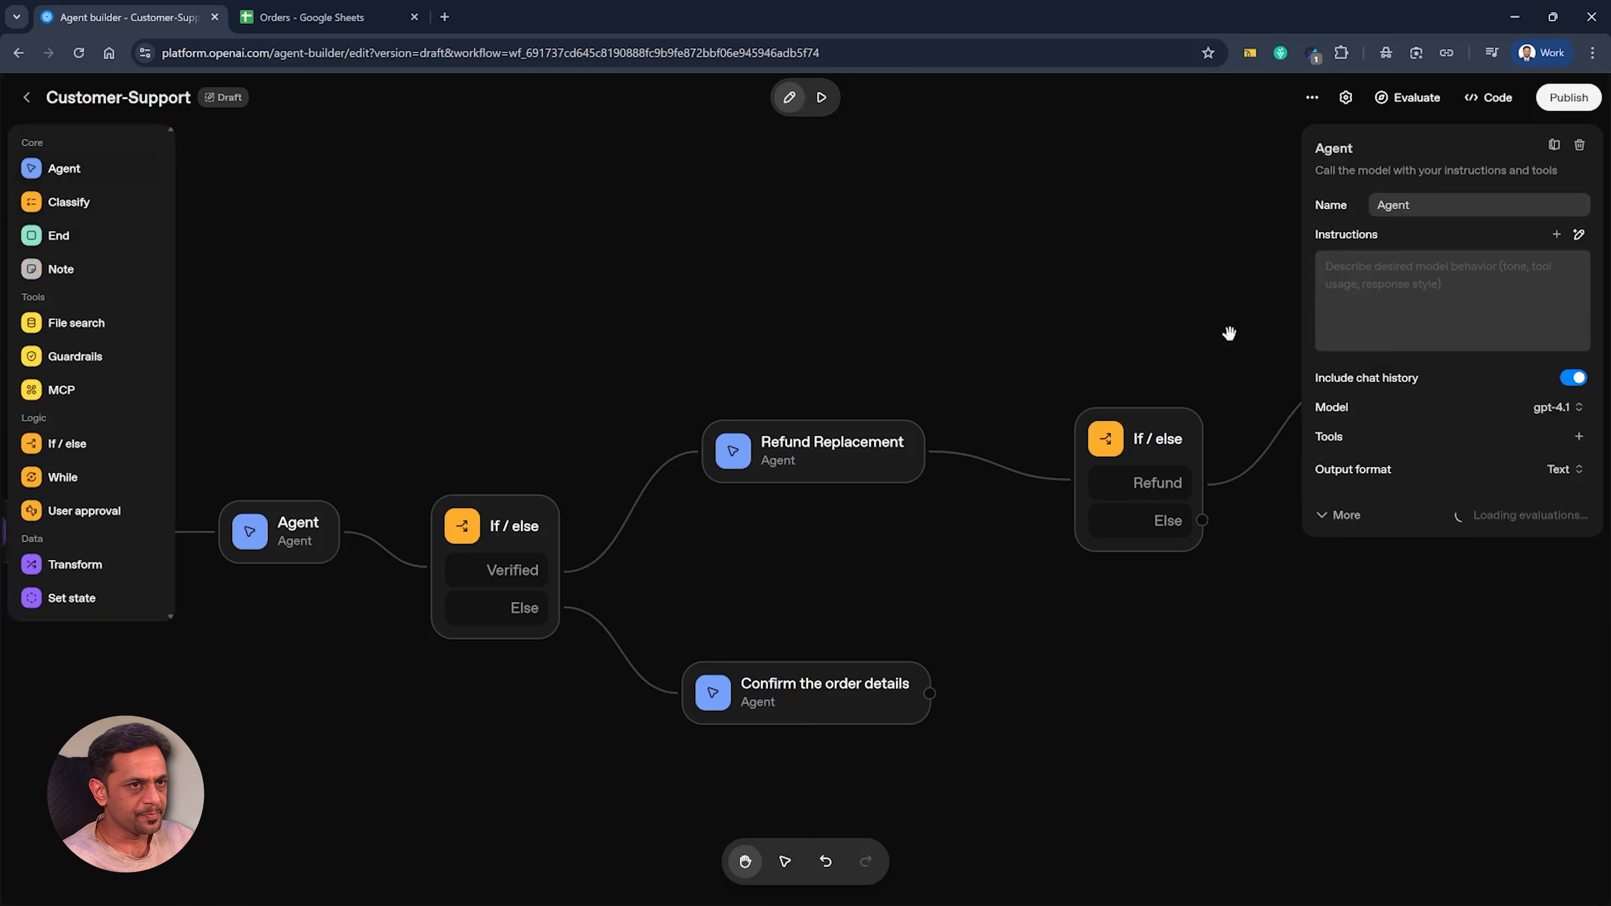
pyautogui.click(1405, 289)
pyautogui.doubleClick(1393, 205)
pyautogui.write('Refund')
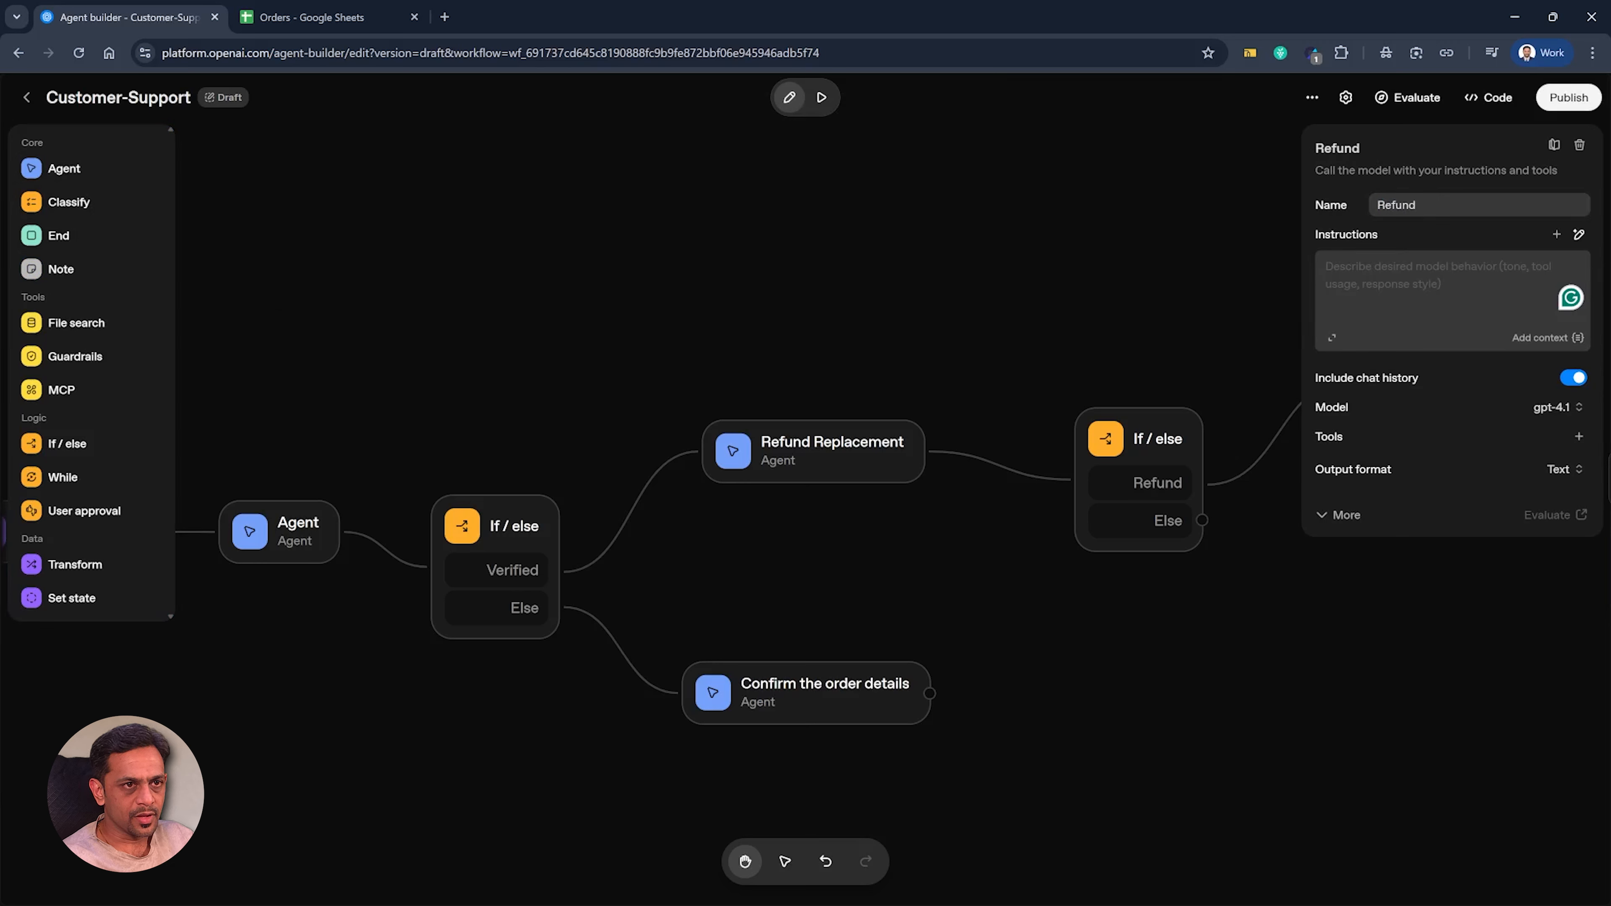
# Step: Instruct the Refund agent: "Call the connected MCP and ask it to update the Google Sheets with the following information:", followed by a new line
pyautogui.write('Call the connected MCP')
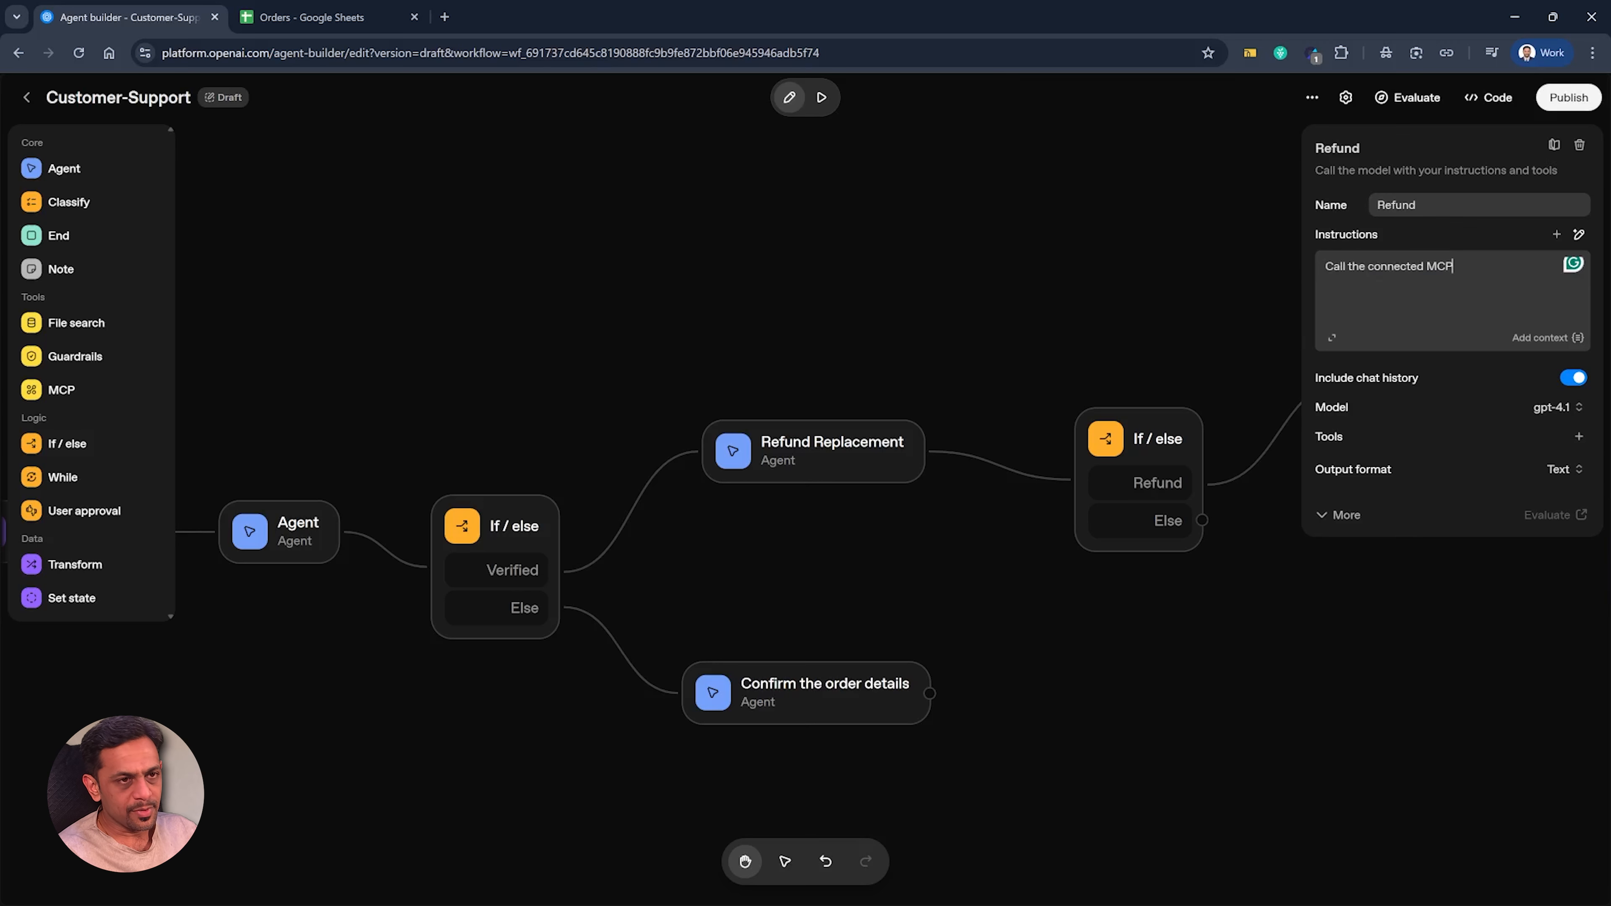
pyautogui.write('and ask it')
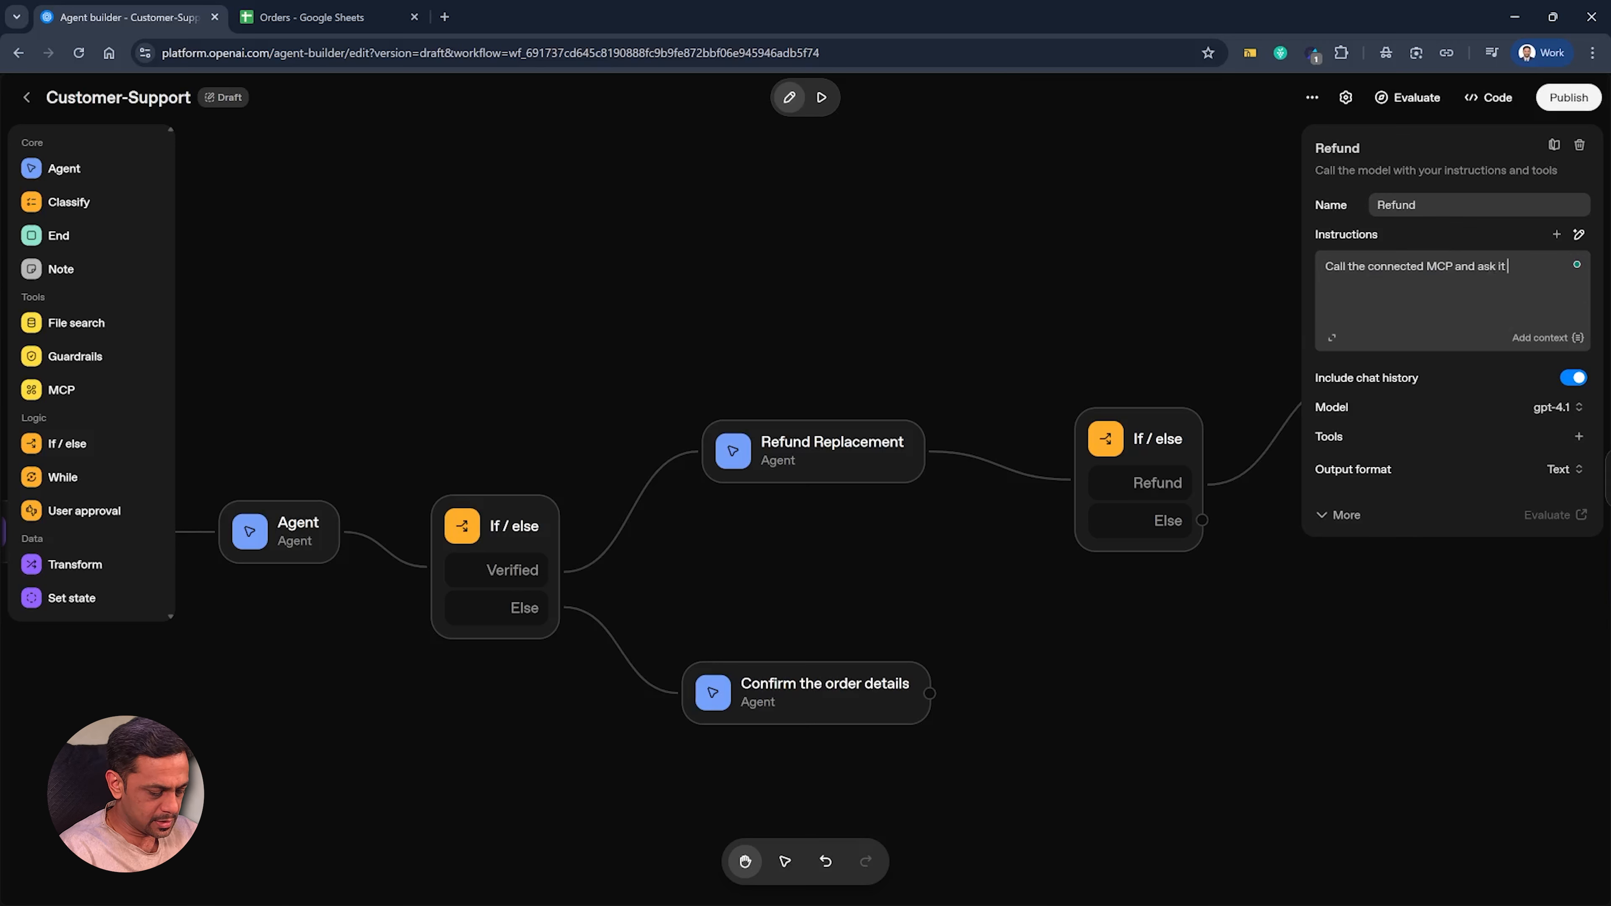
pyautogui.write(' to update the')
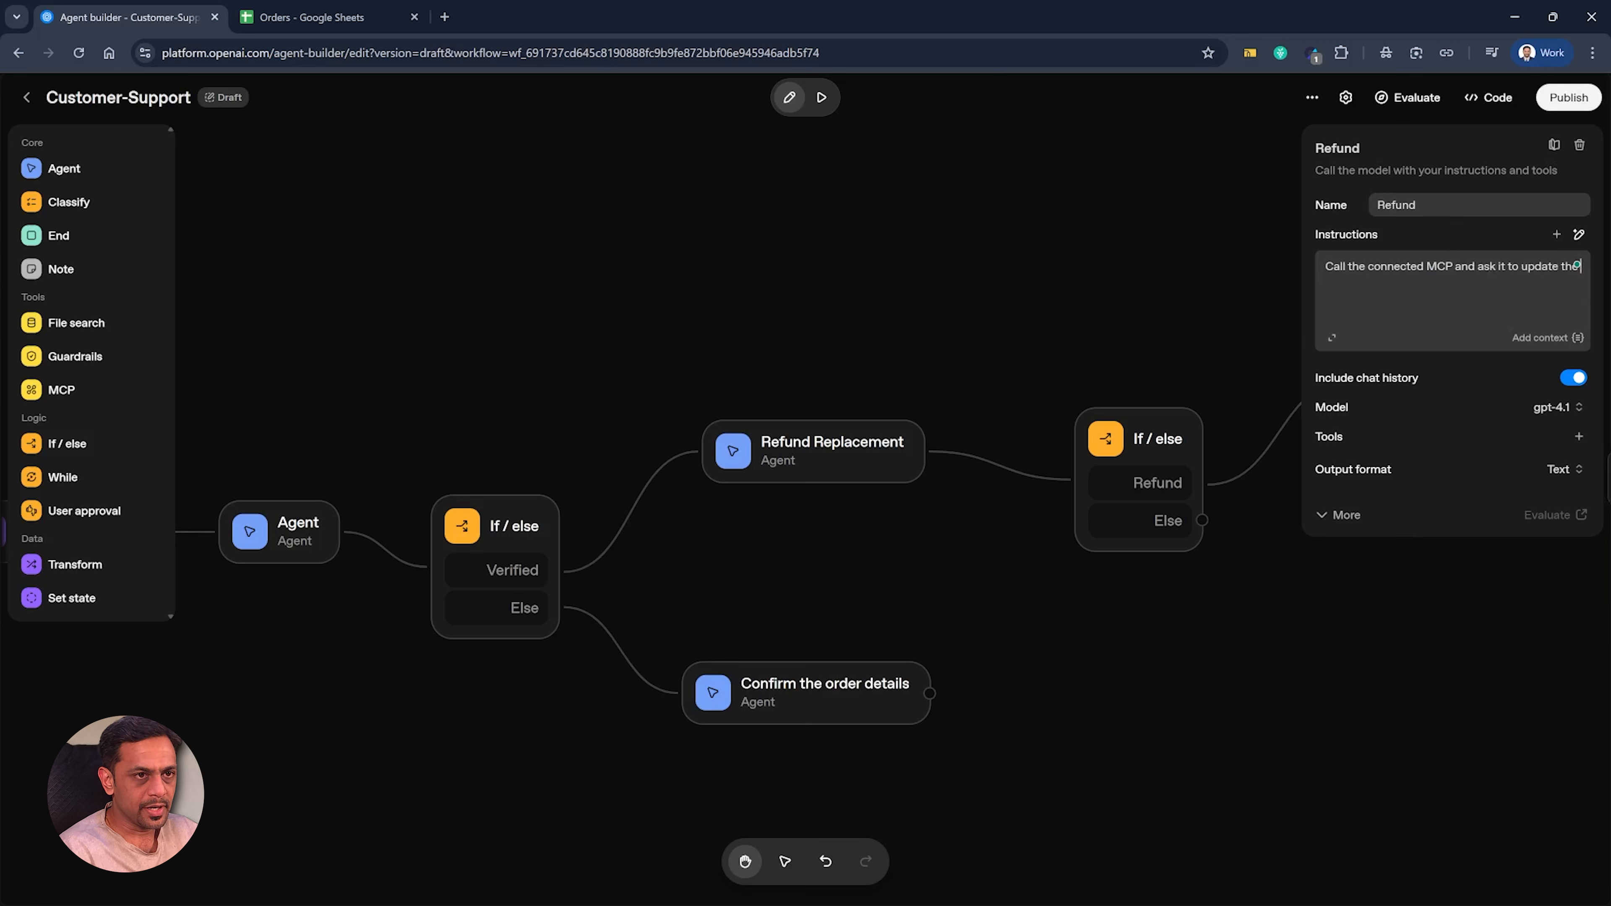
pyautogui.write(' Google Sheets with')
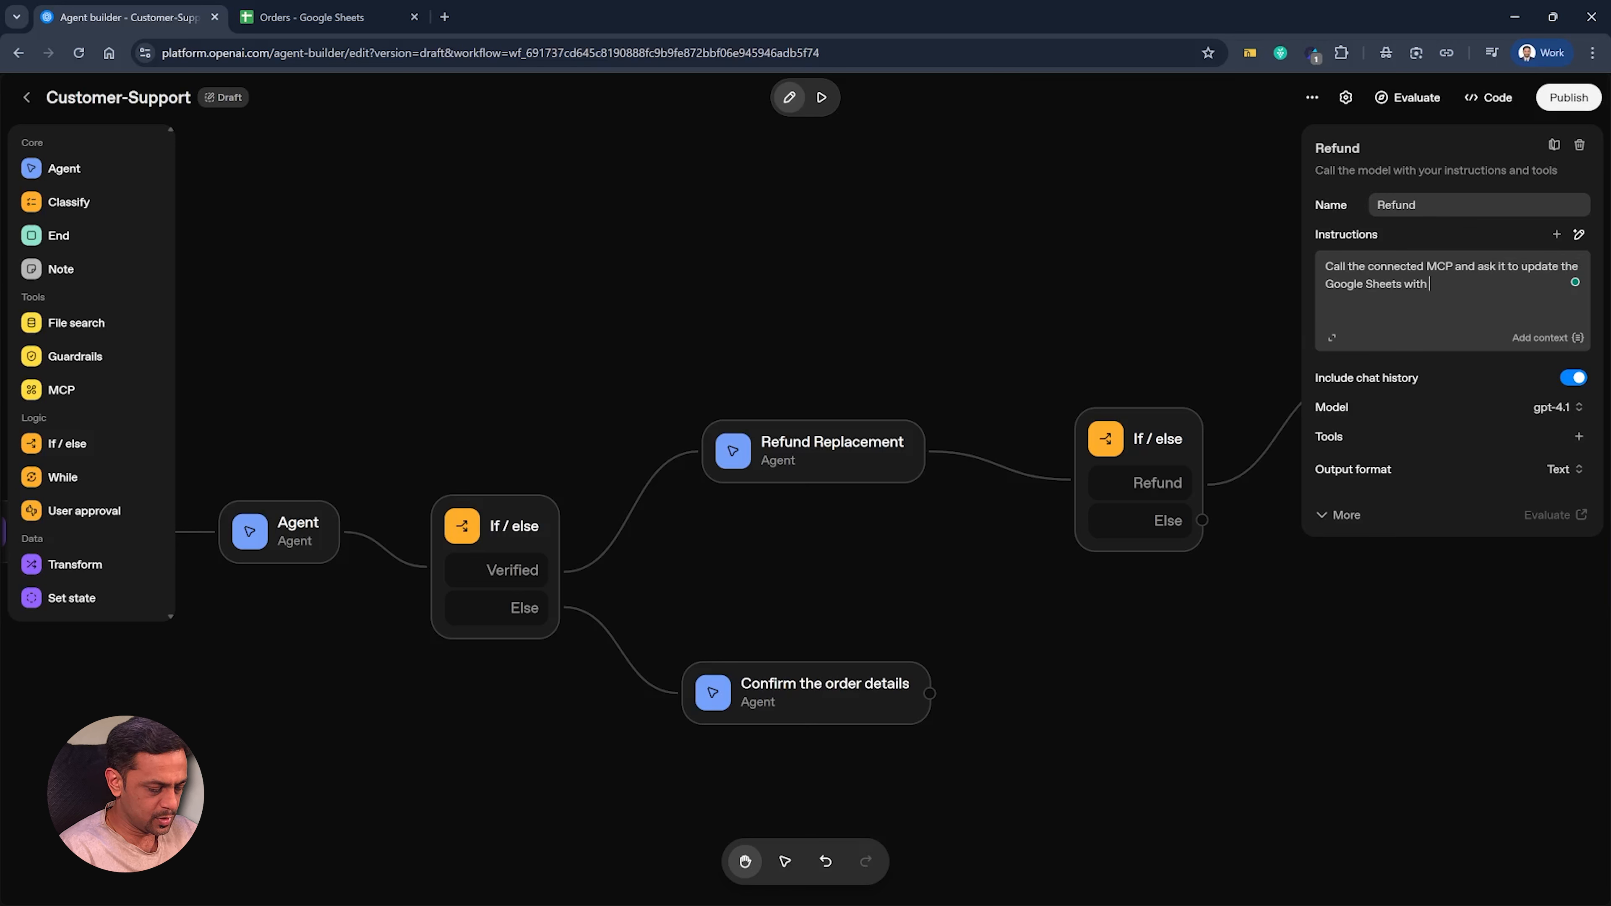
pyautogui.write('information:')
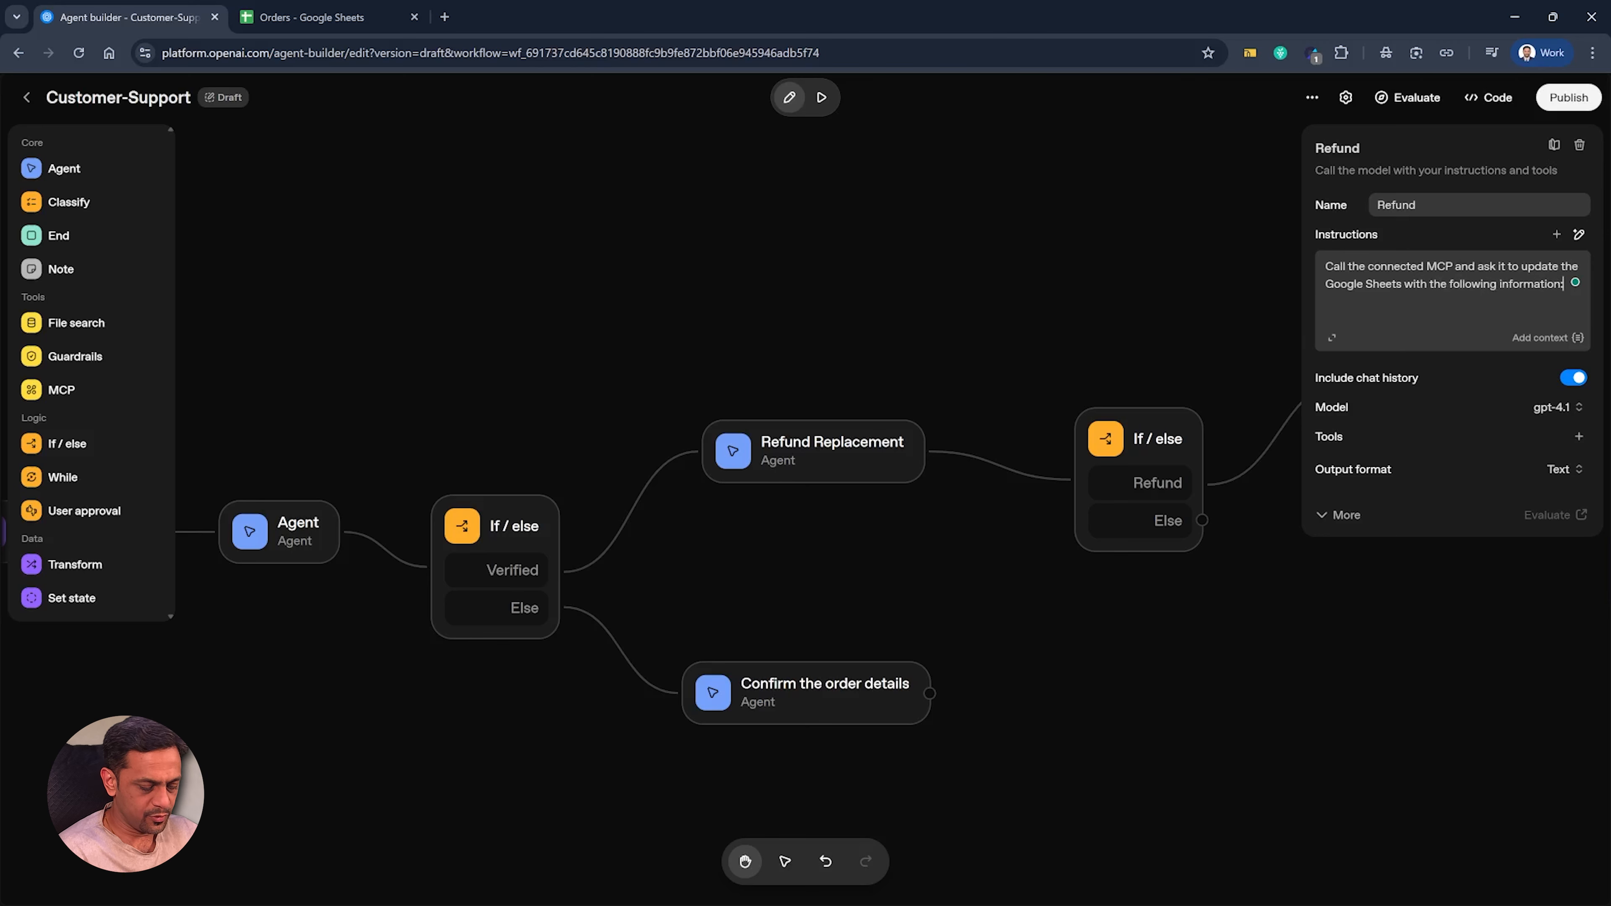
pyautogui.press('Return')
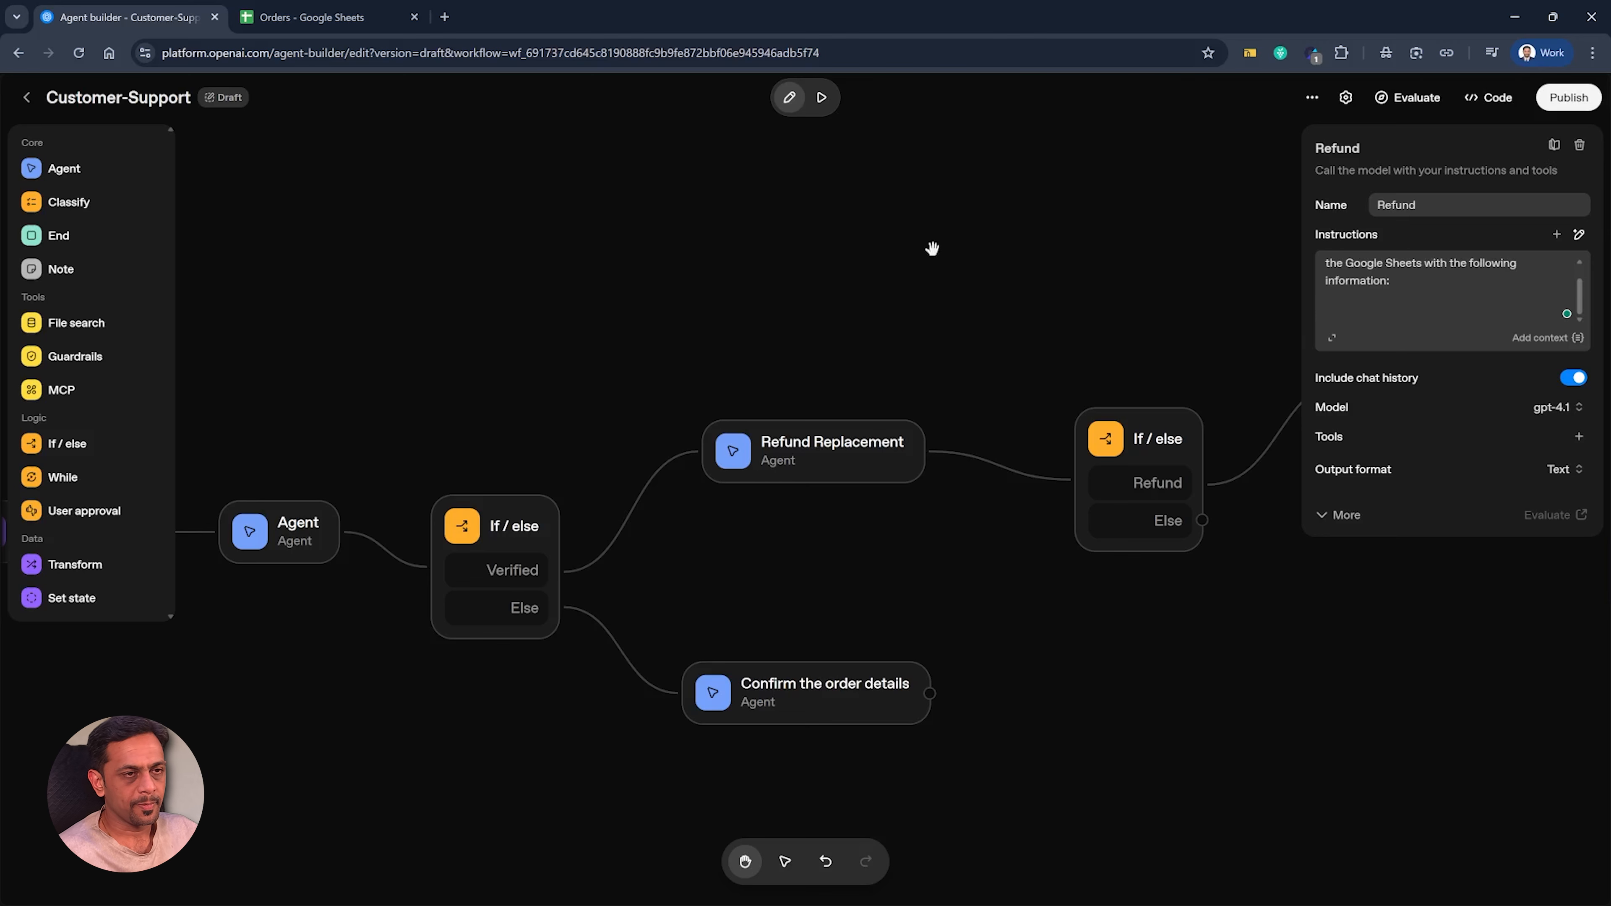
# Step: Switch to the Orders spreadsheet and copy the headers Customer Name through Complaint from the Refund sheet
pyautogui.click(330, 18)
pyautogui.click(215, 888)
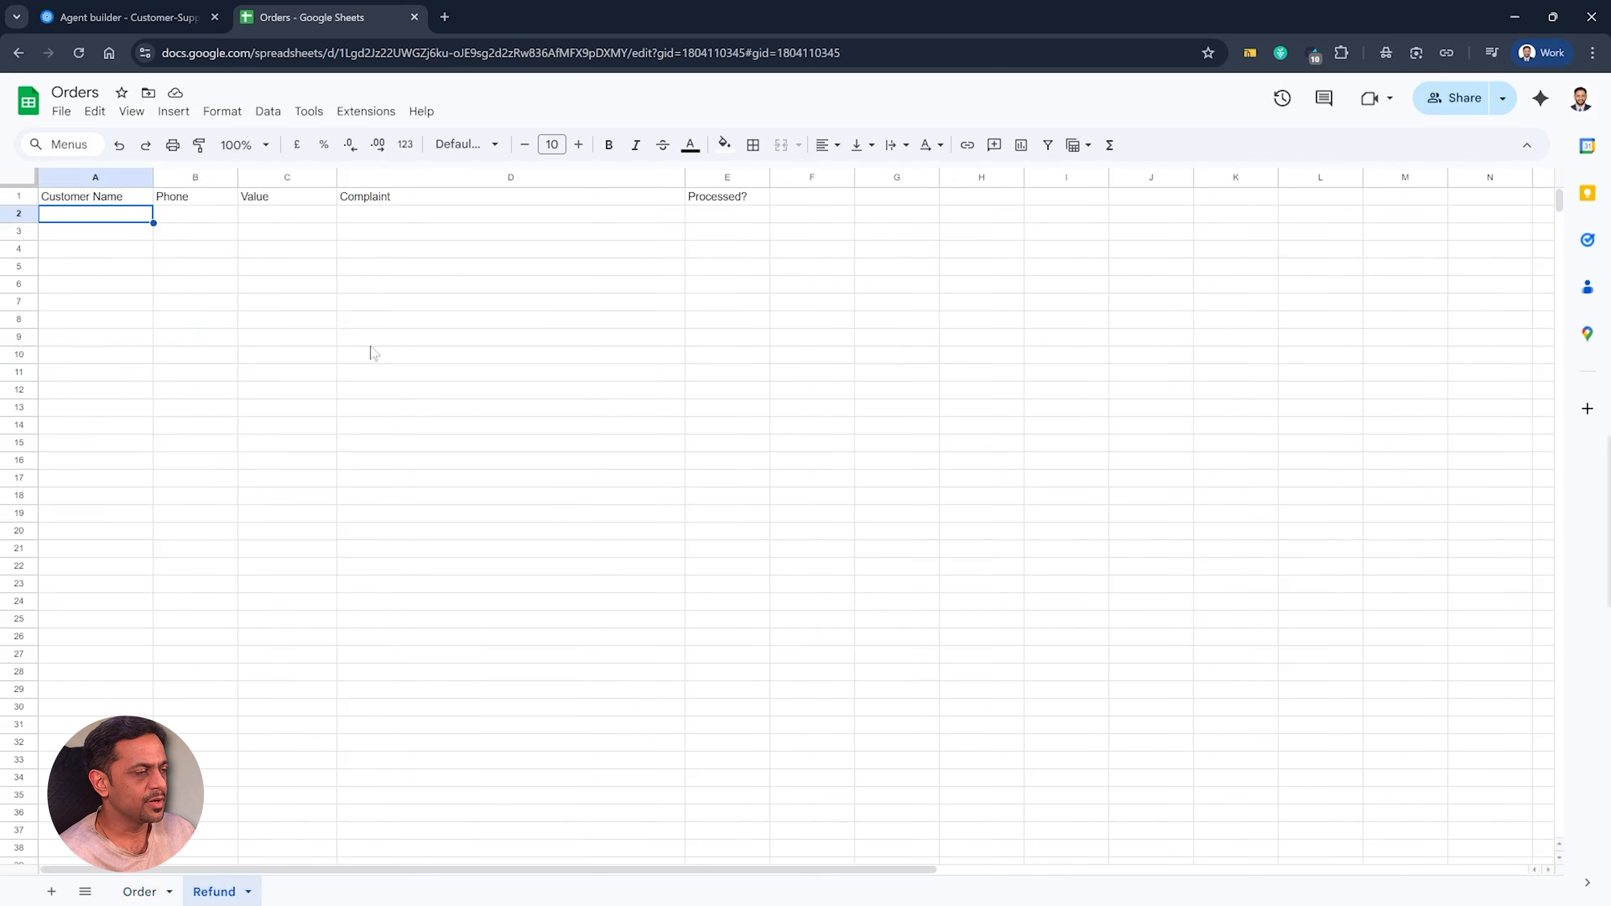
pyautogui.press('Up')
pyautogui.hotkey('shift', 'Right')
pyautogui.hotkey('shift', 'Right')
pyautogui.hotkey('shift', 'Right')
pyautogui.hotkey('shift', 'Right')
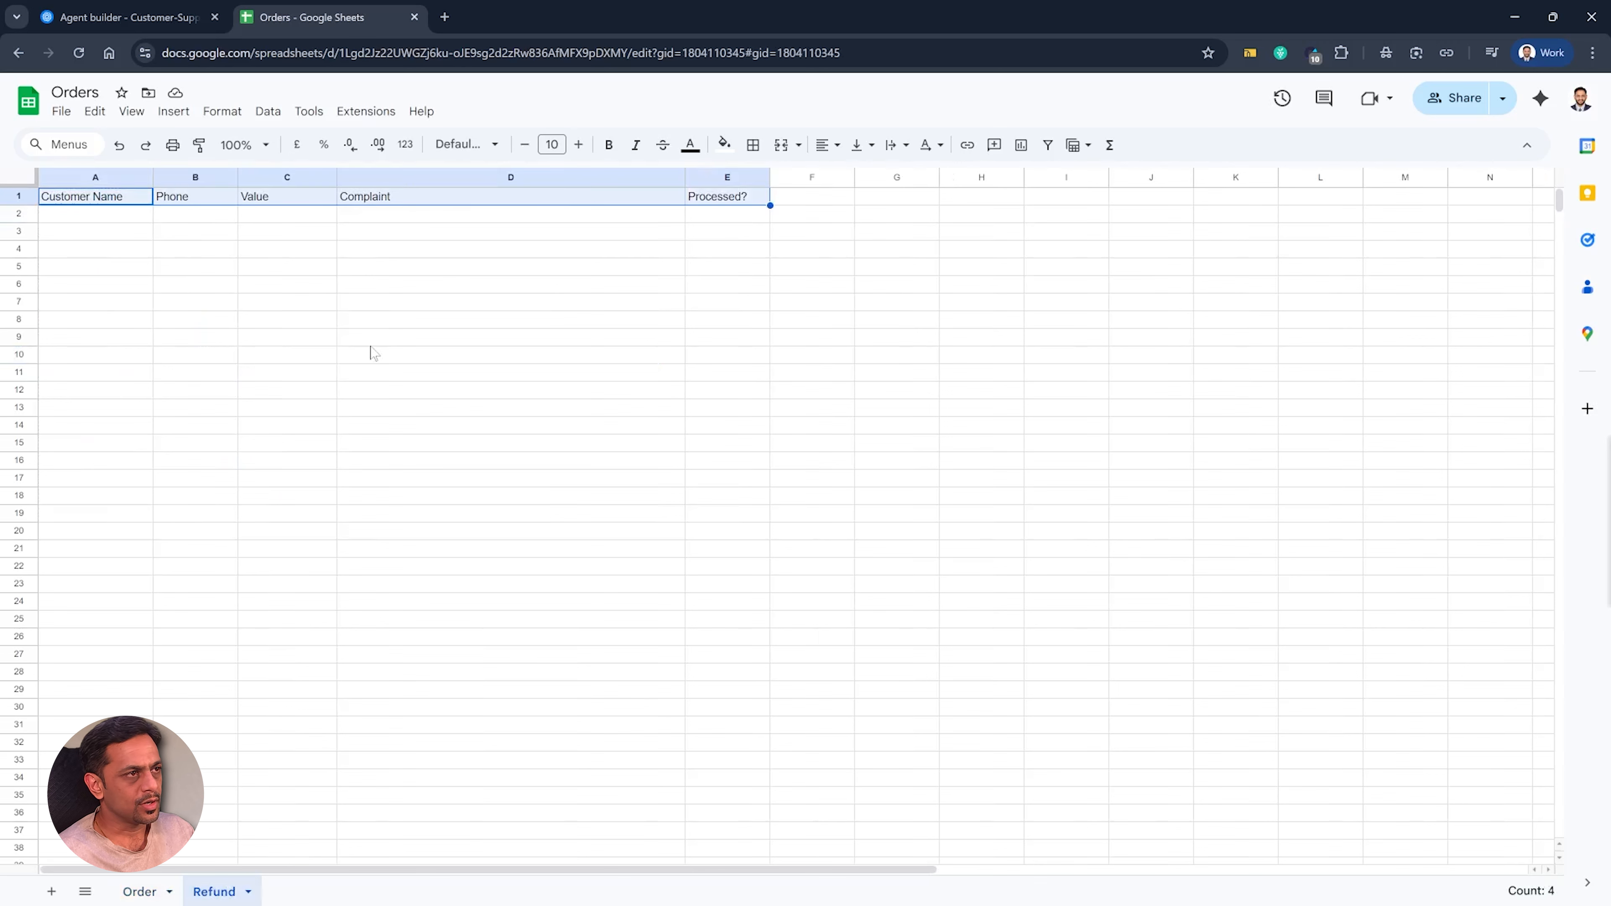
pyautogui.hotkey('shift', 'Left')
pyautogui.hotkey('ctrl', 'c')
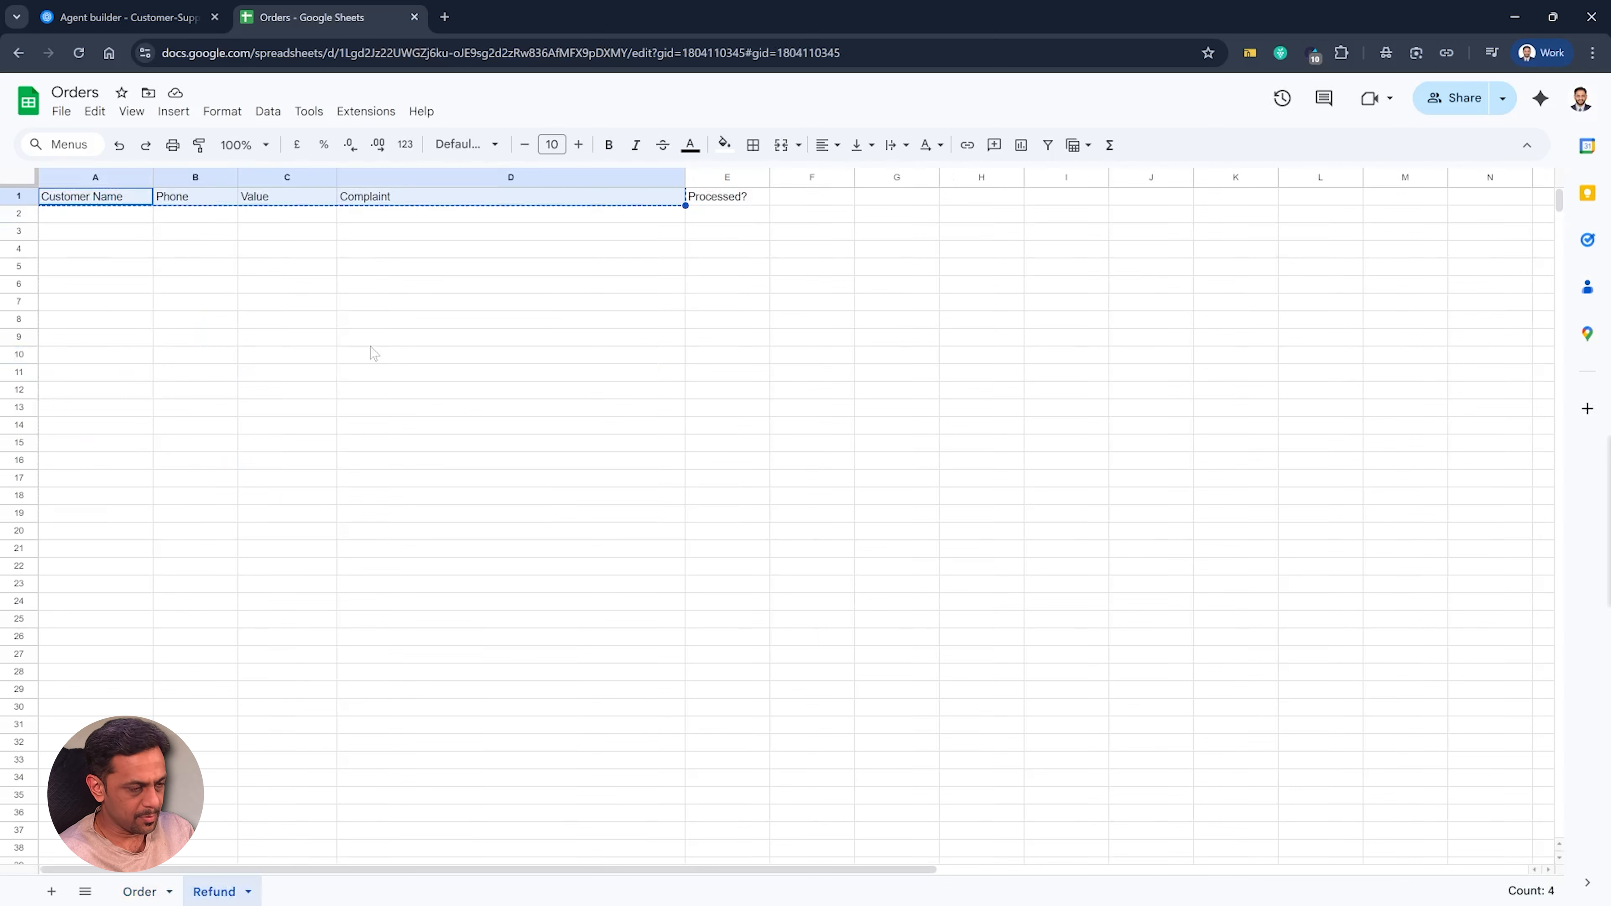
# Step: Paste the copied headers into the Refund agent's instructions, with Customer Name, Phone, Value and Complaint on separate lines
pyautogui.click(155, 9)
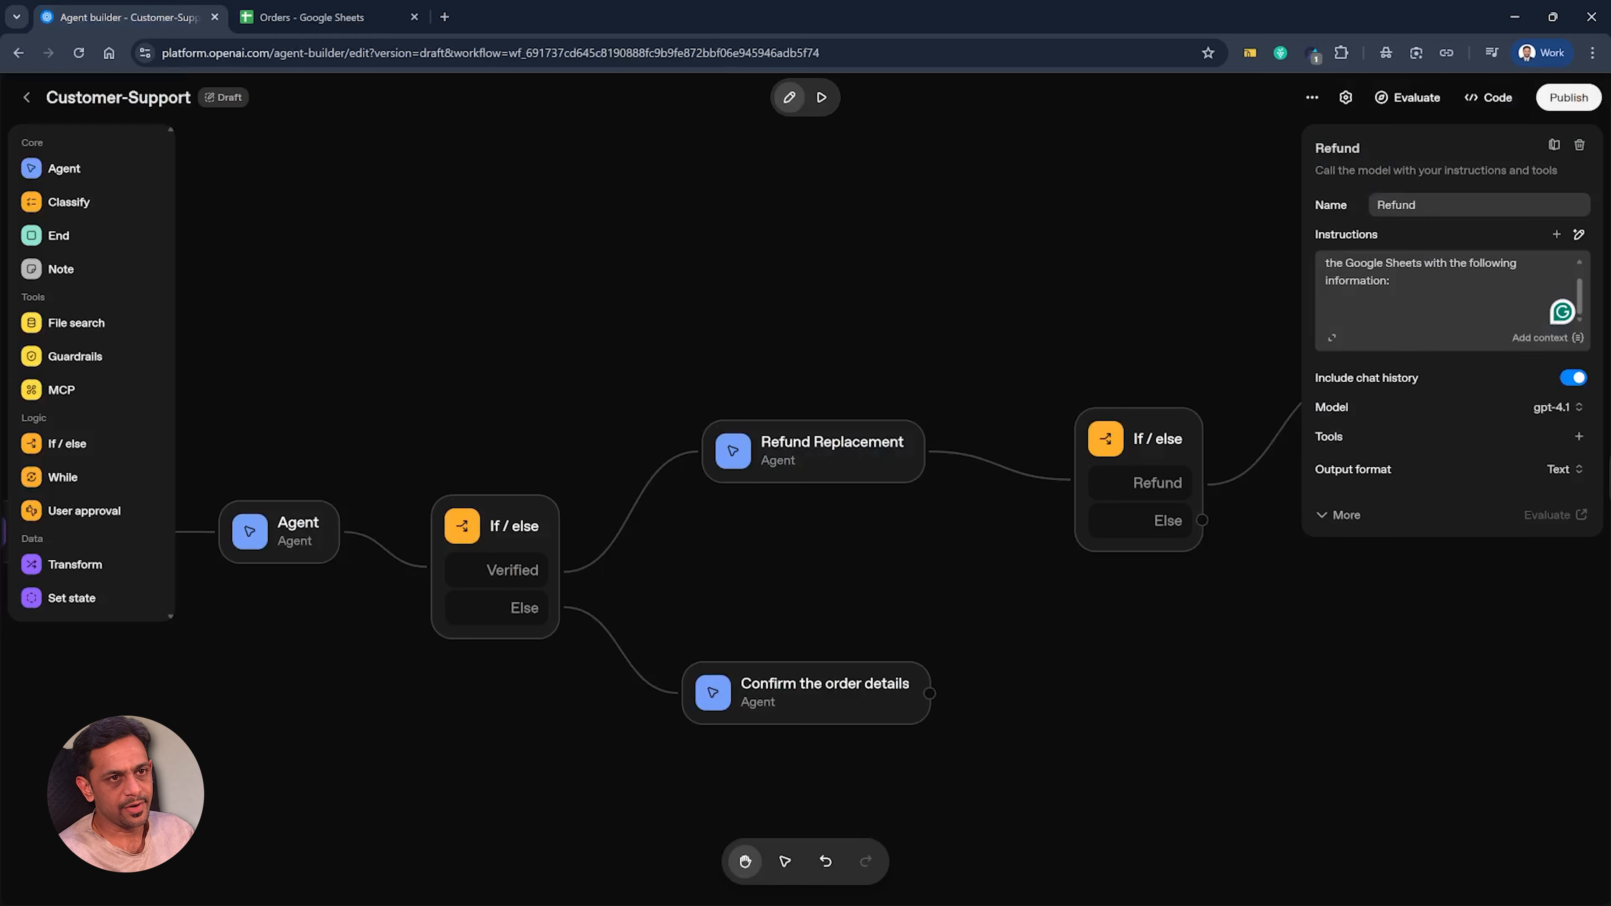
pyautogui.hotkey('ctrl', 'v')
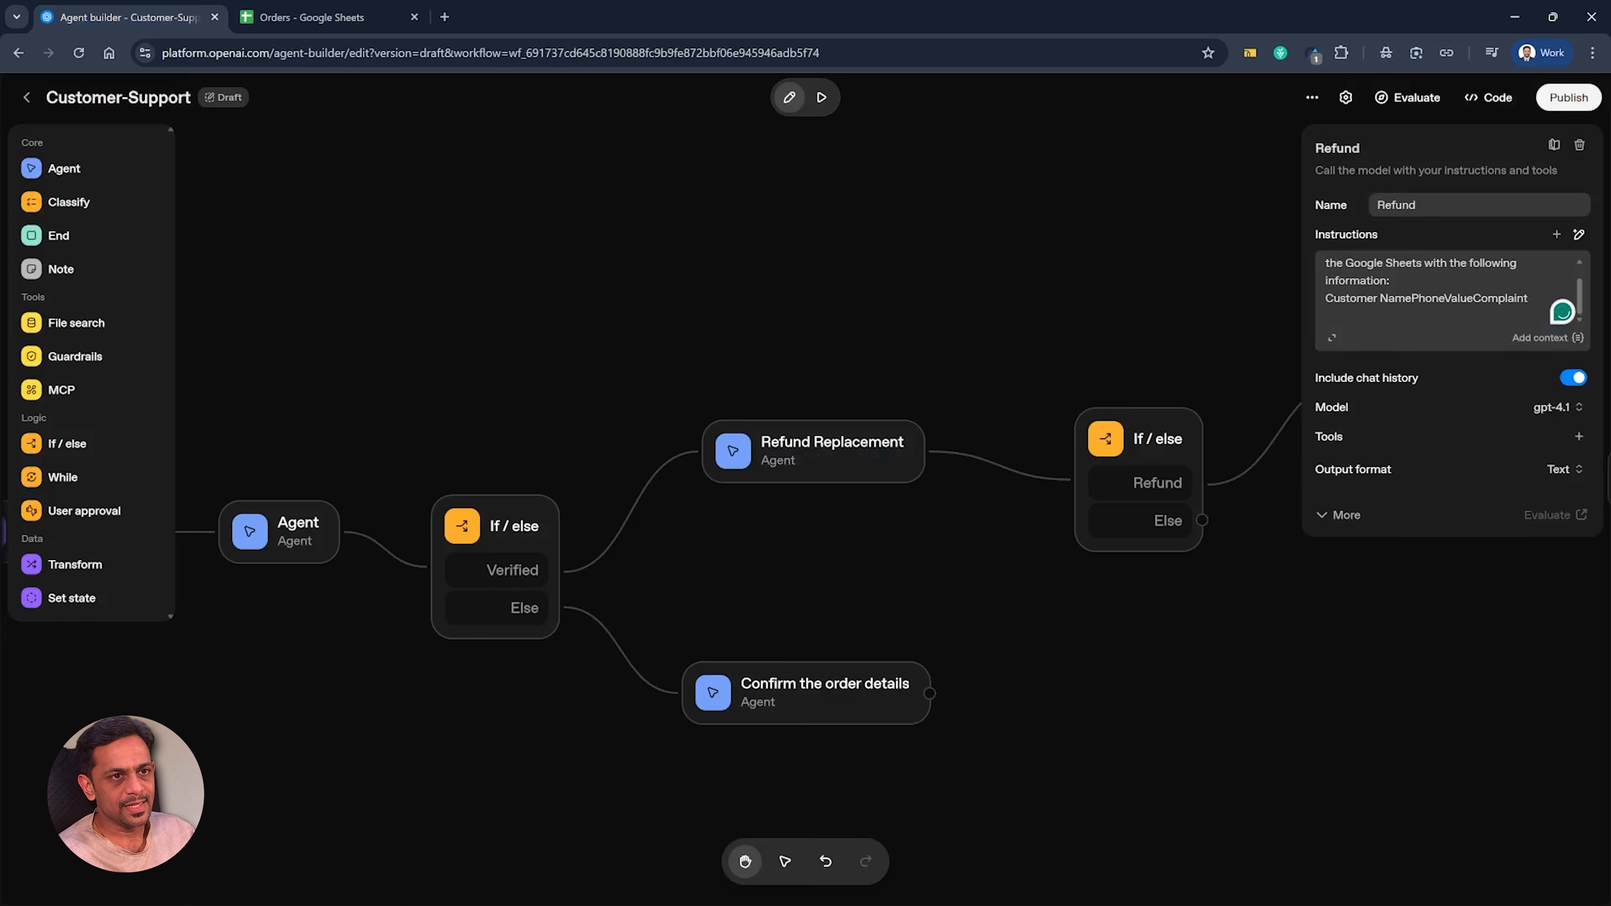
pyautogui.press('Return')
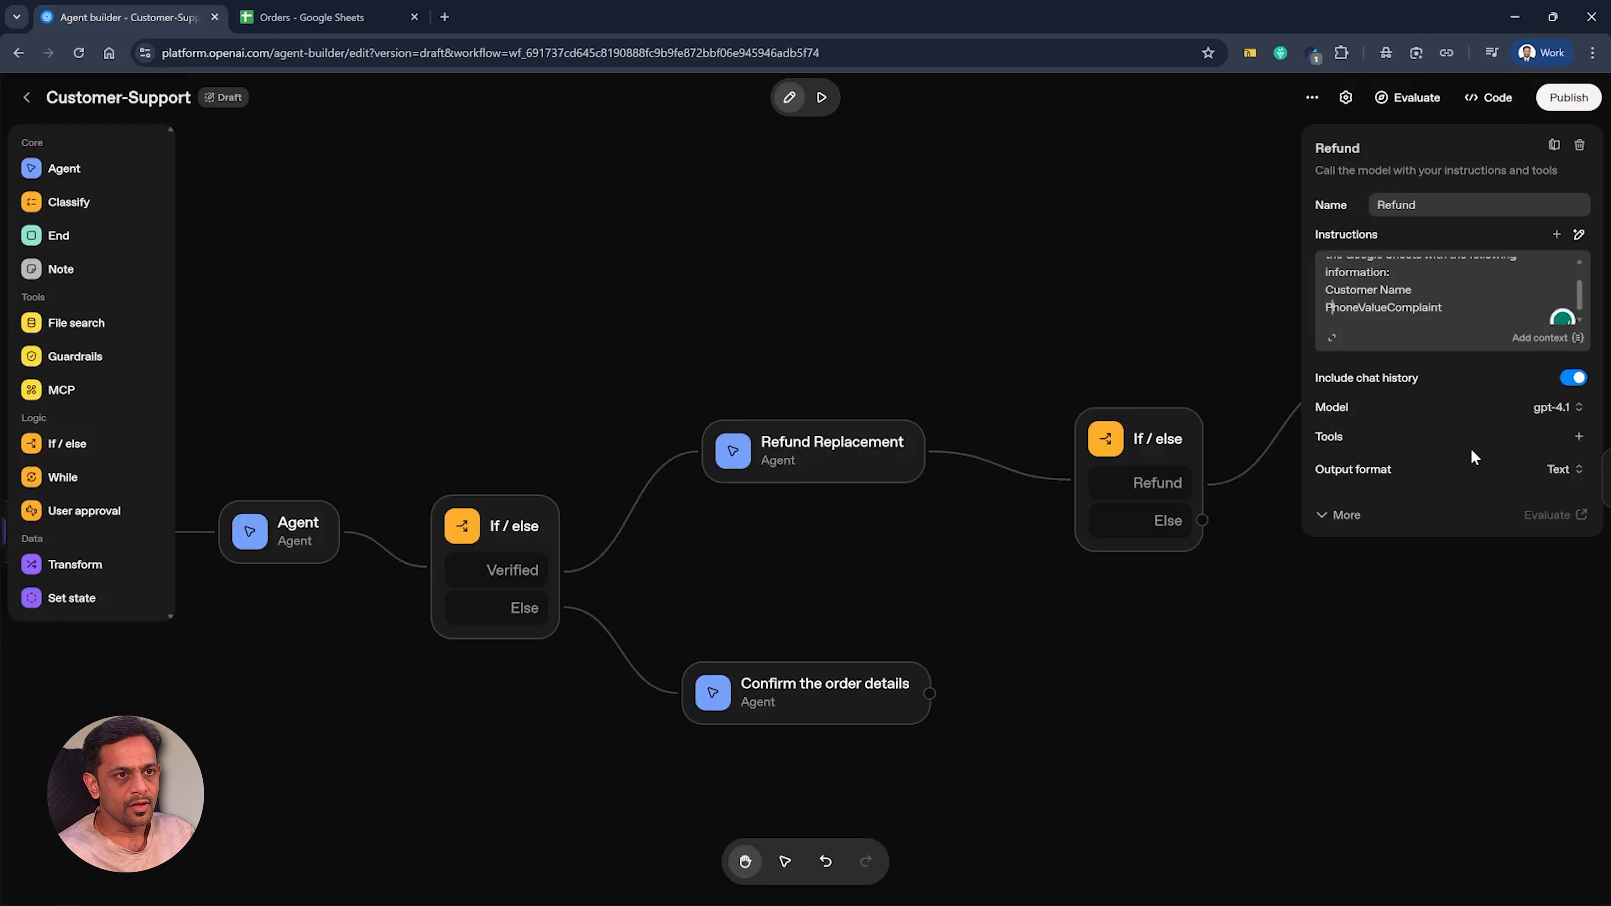
pyautogui.press('Return')
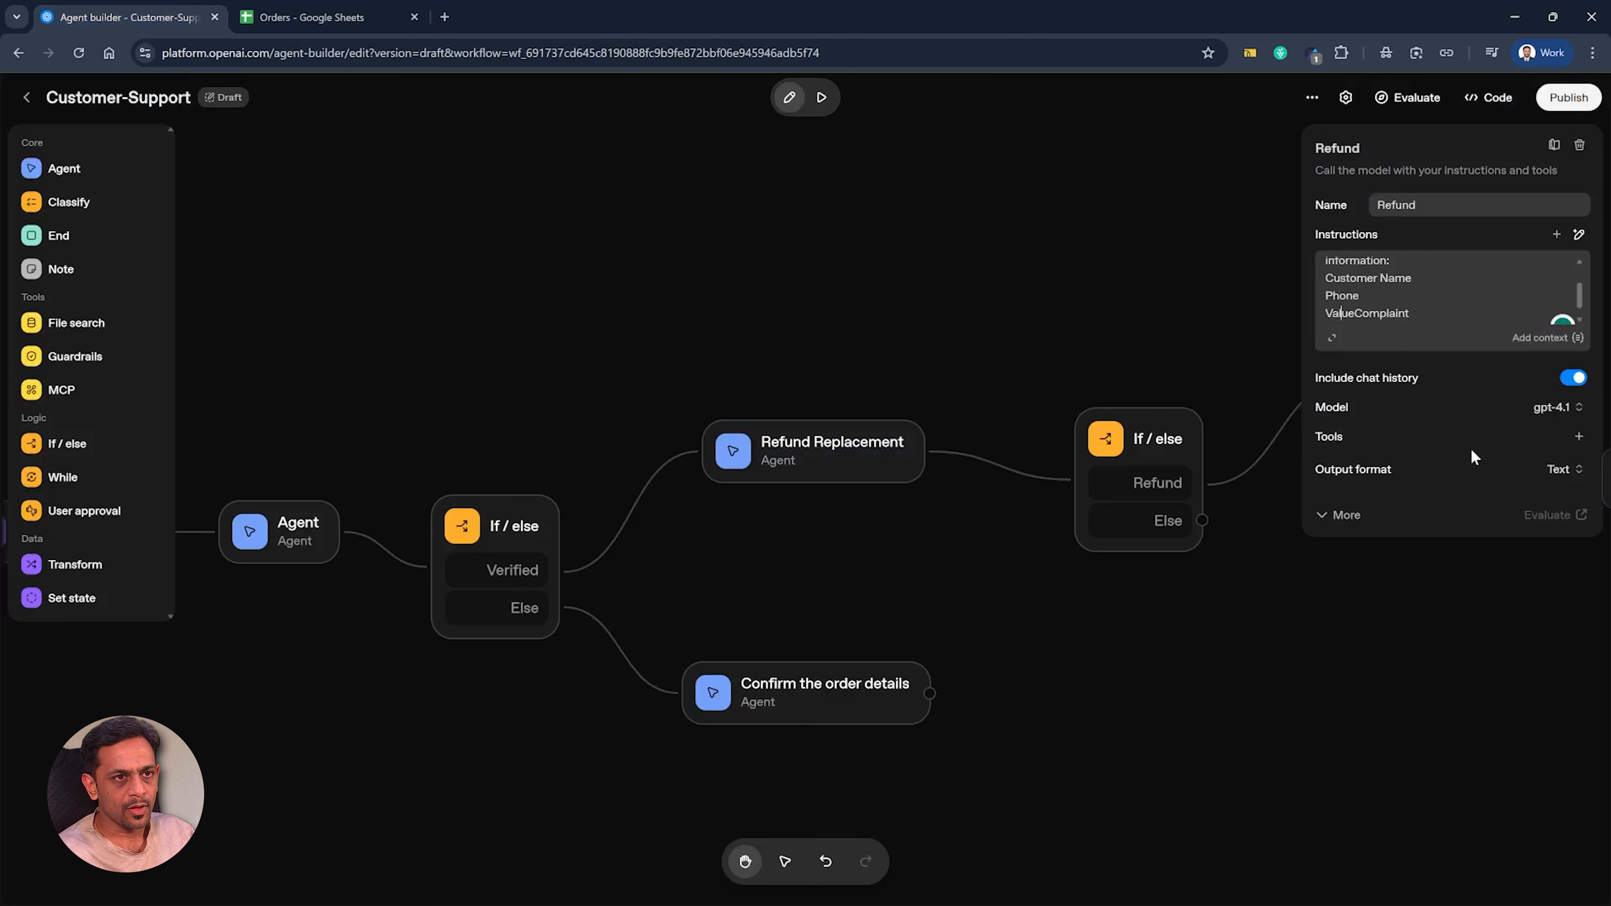
pyautogui.press('Return')
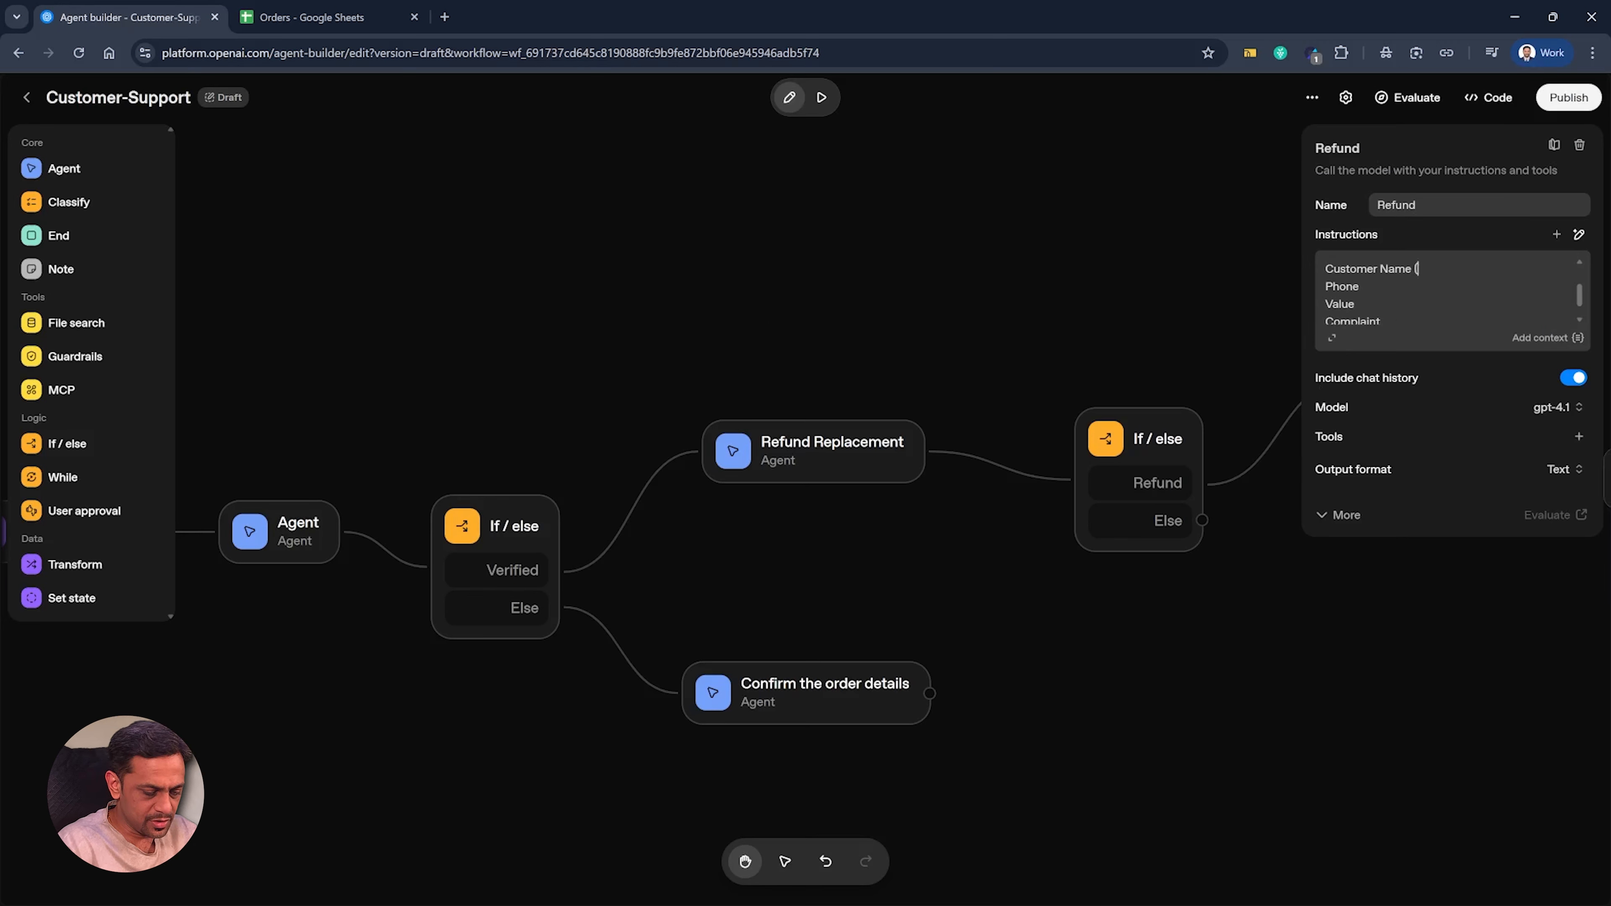
# Step: In the Refund agent's instructions, describe Customer Name as "(this is their name)", Phone as "(their phone number)" and Value as "(total cost)"
pyautogui.write('(this is their name) Phone (')
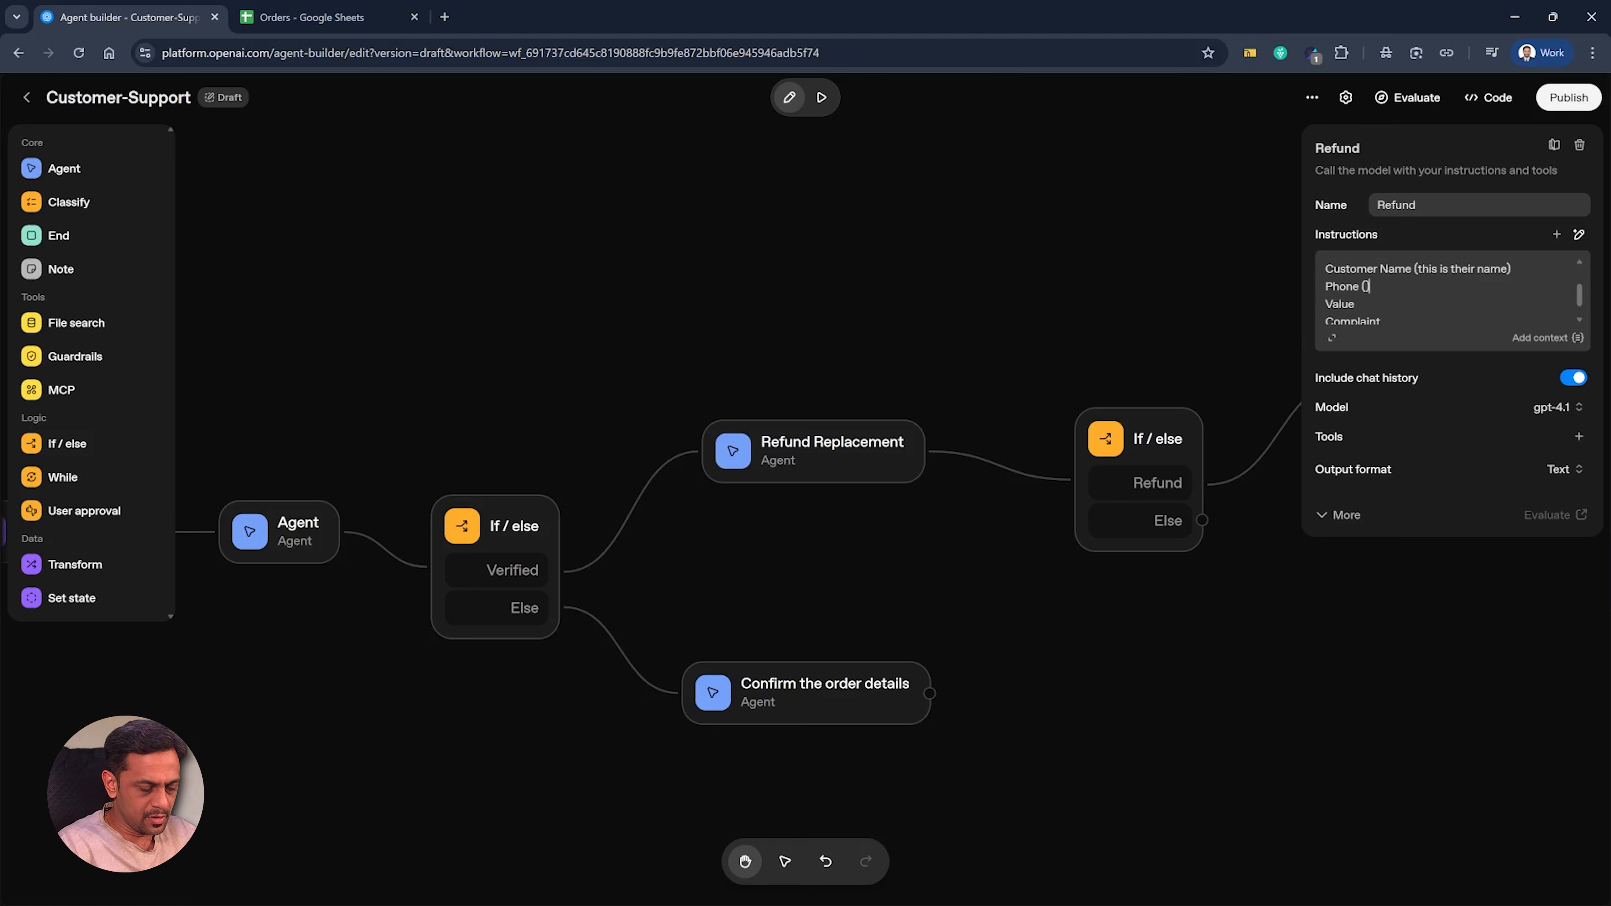
pyautogui.write('their phone n')
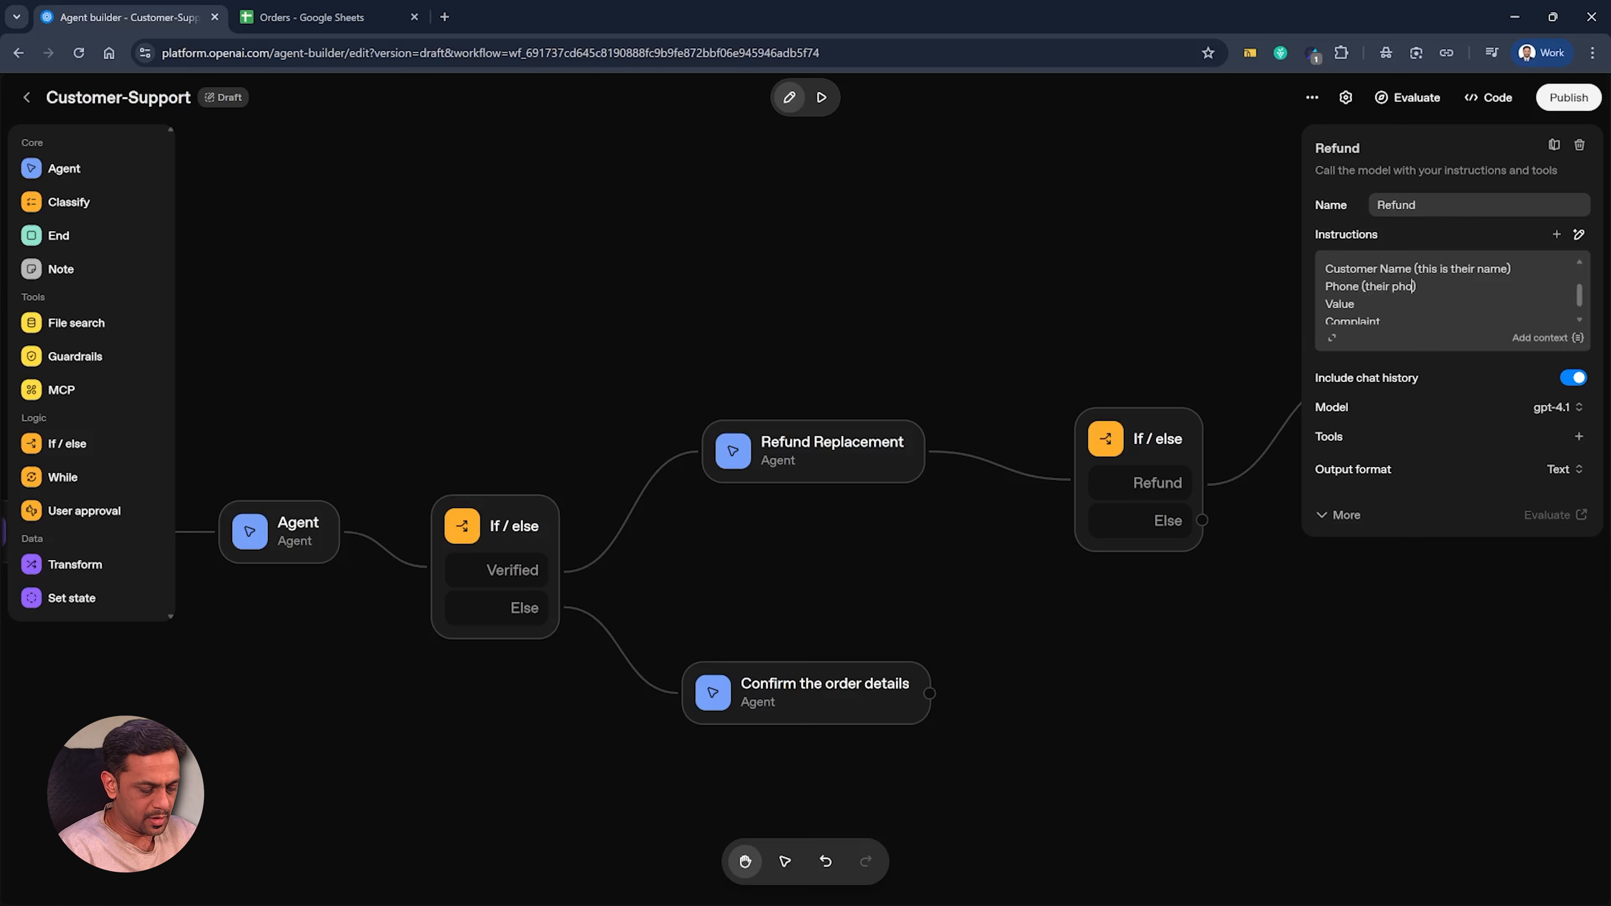
pyautogui.write('umber) Value (')
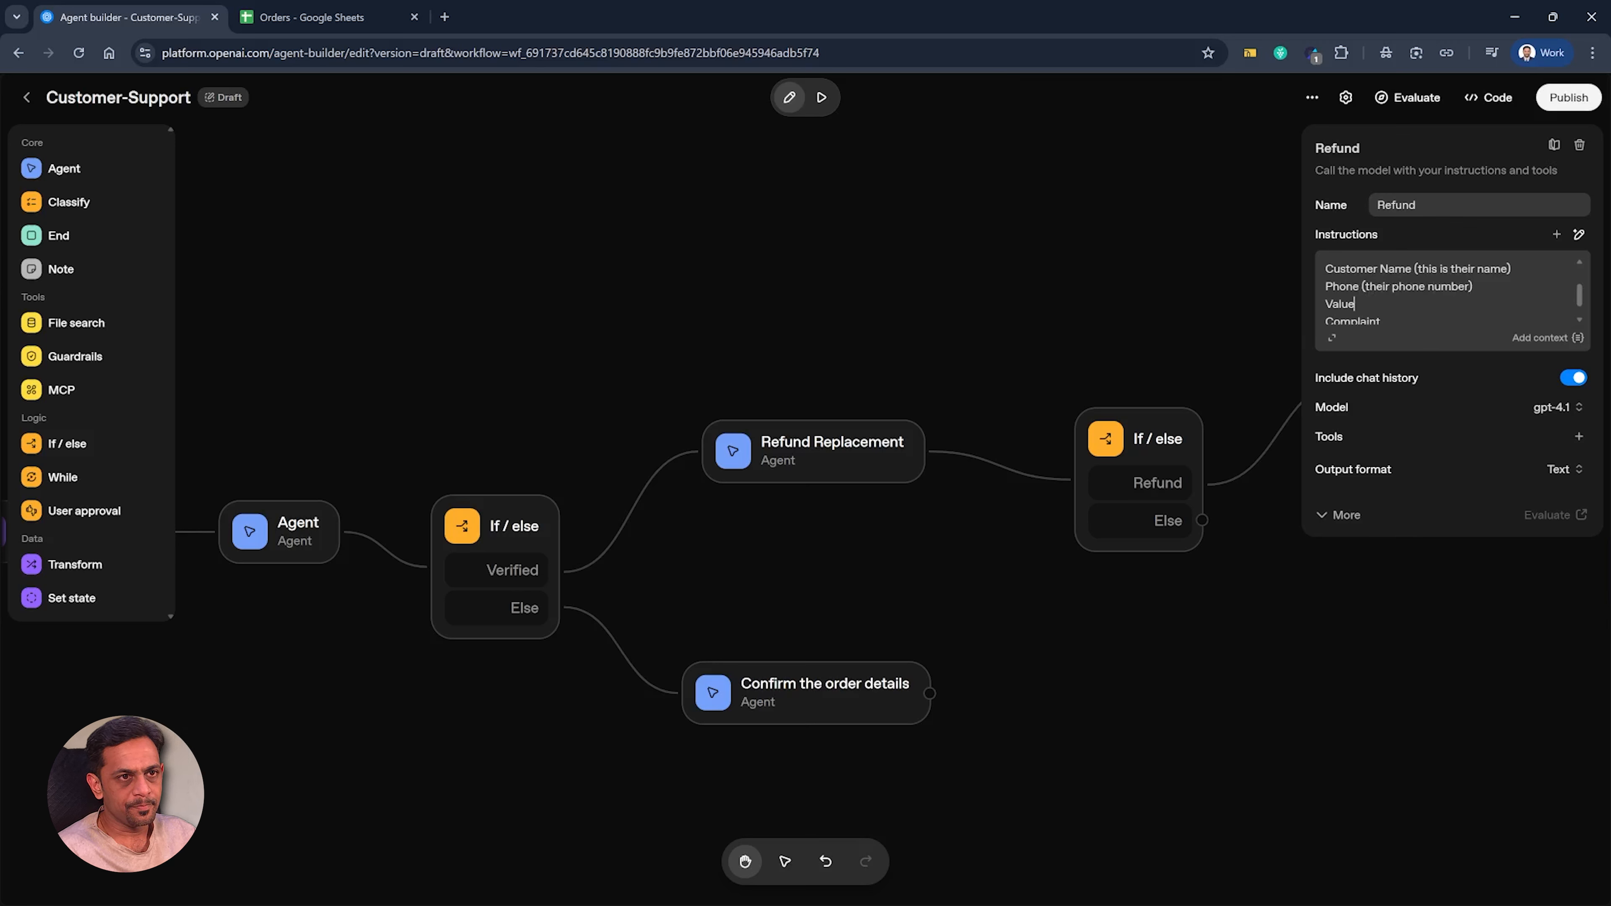
pyautogui.write('tot')
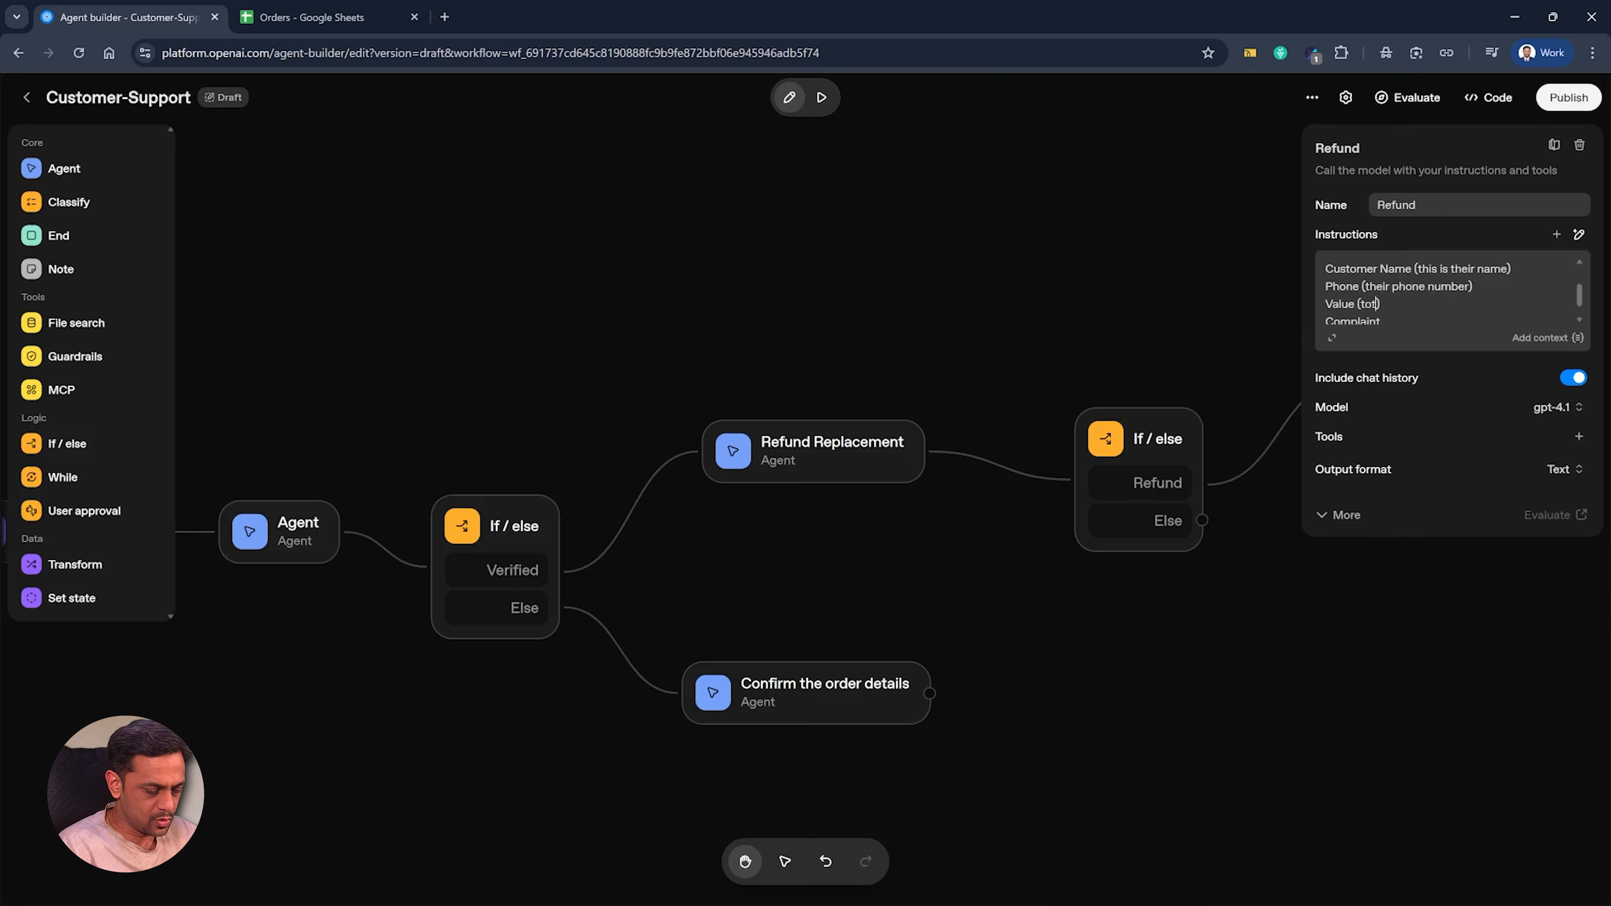
pyautogui.write('al cost')
pyautogui.press('Down')
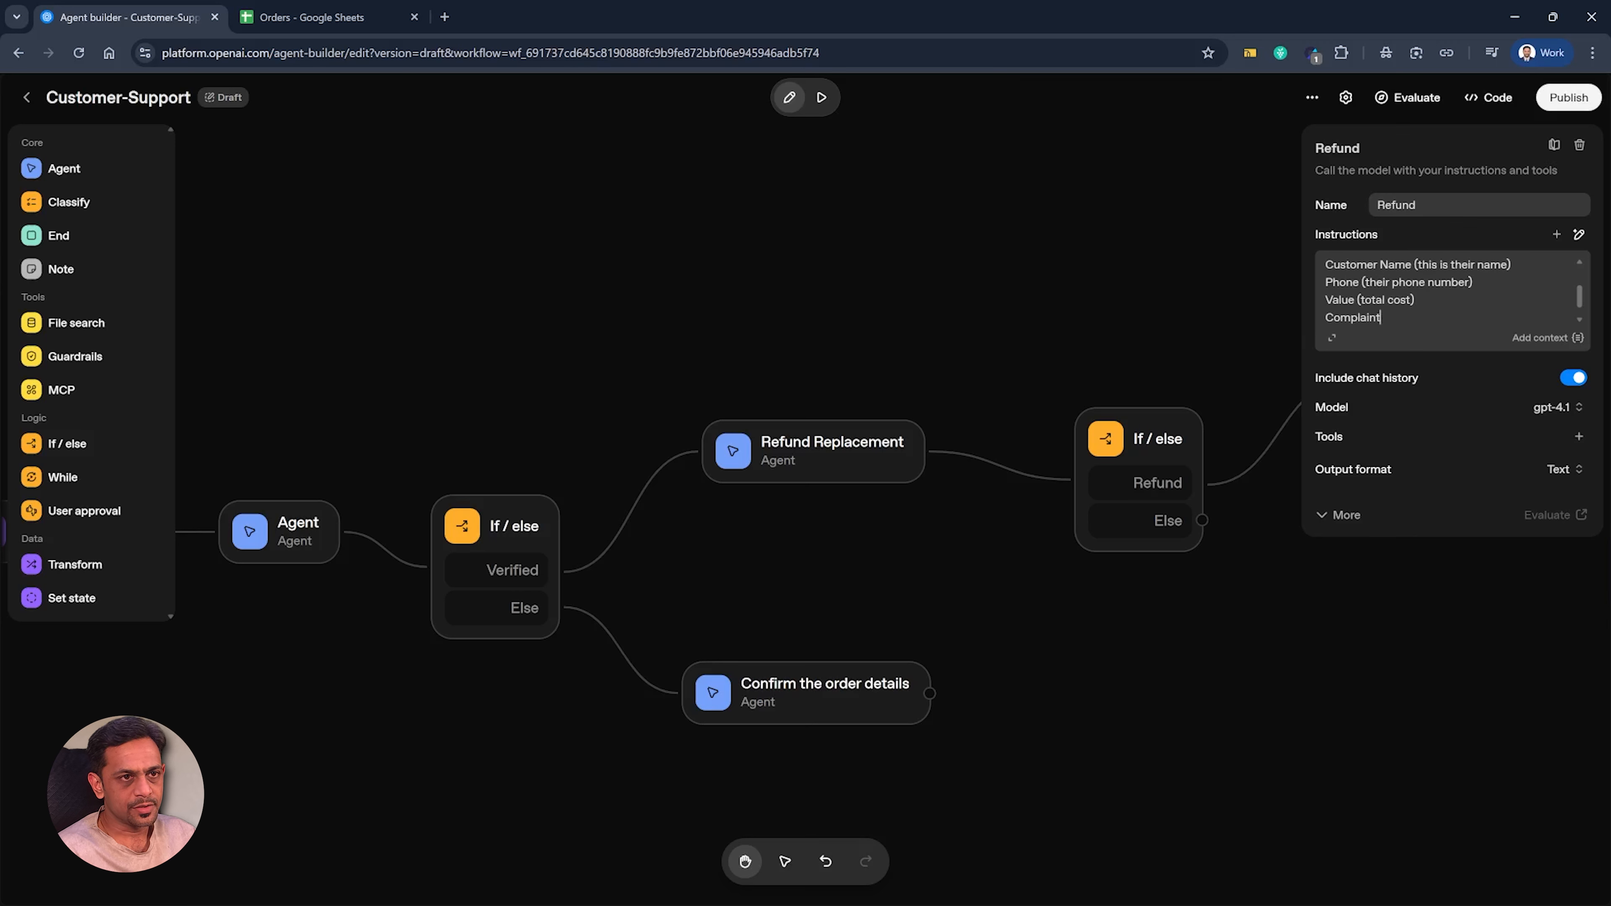
# Step: Describe Complaint in the Refund agent's instructions as "(Information they have shared including the issue)", followed by a new line
pyautogui.write('INformation they have shared ')
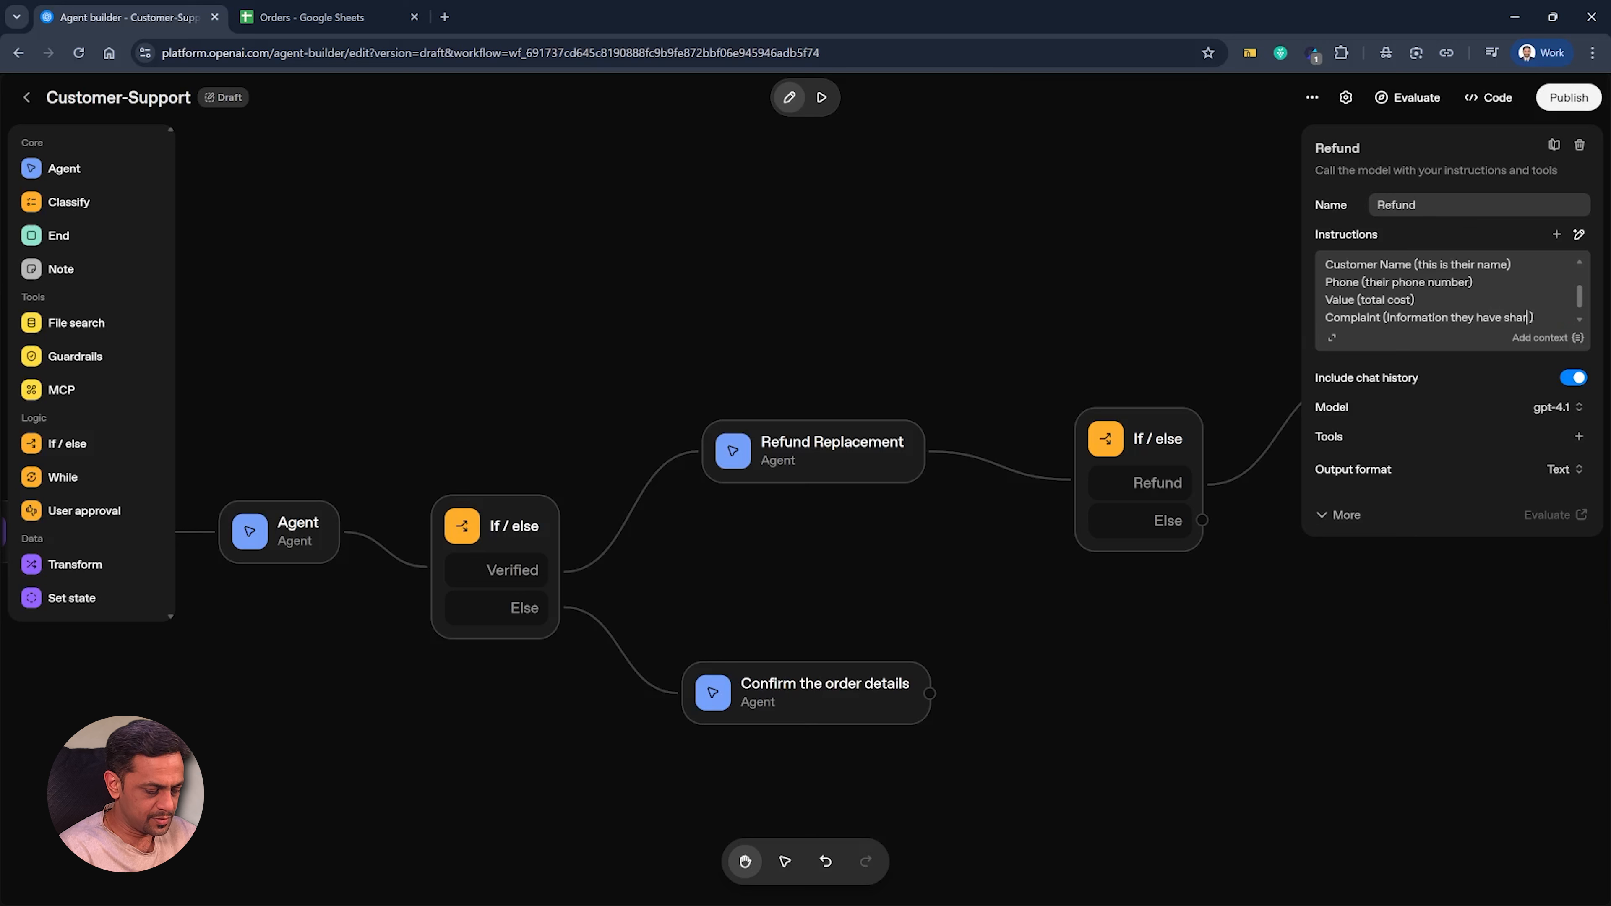
pyautogui.write('including the ')
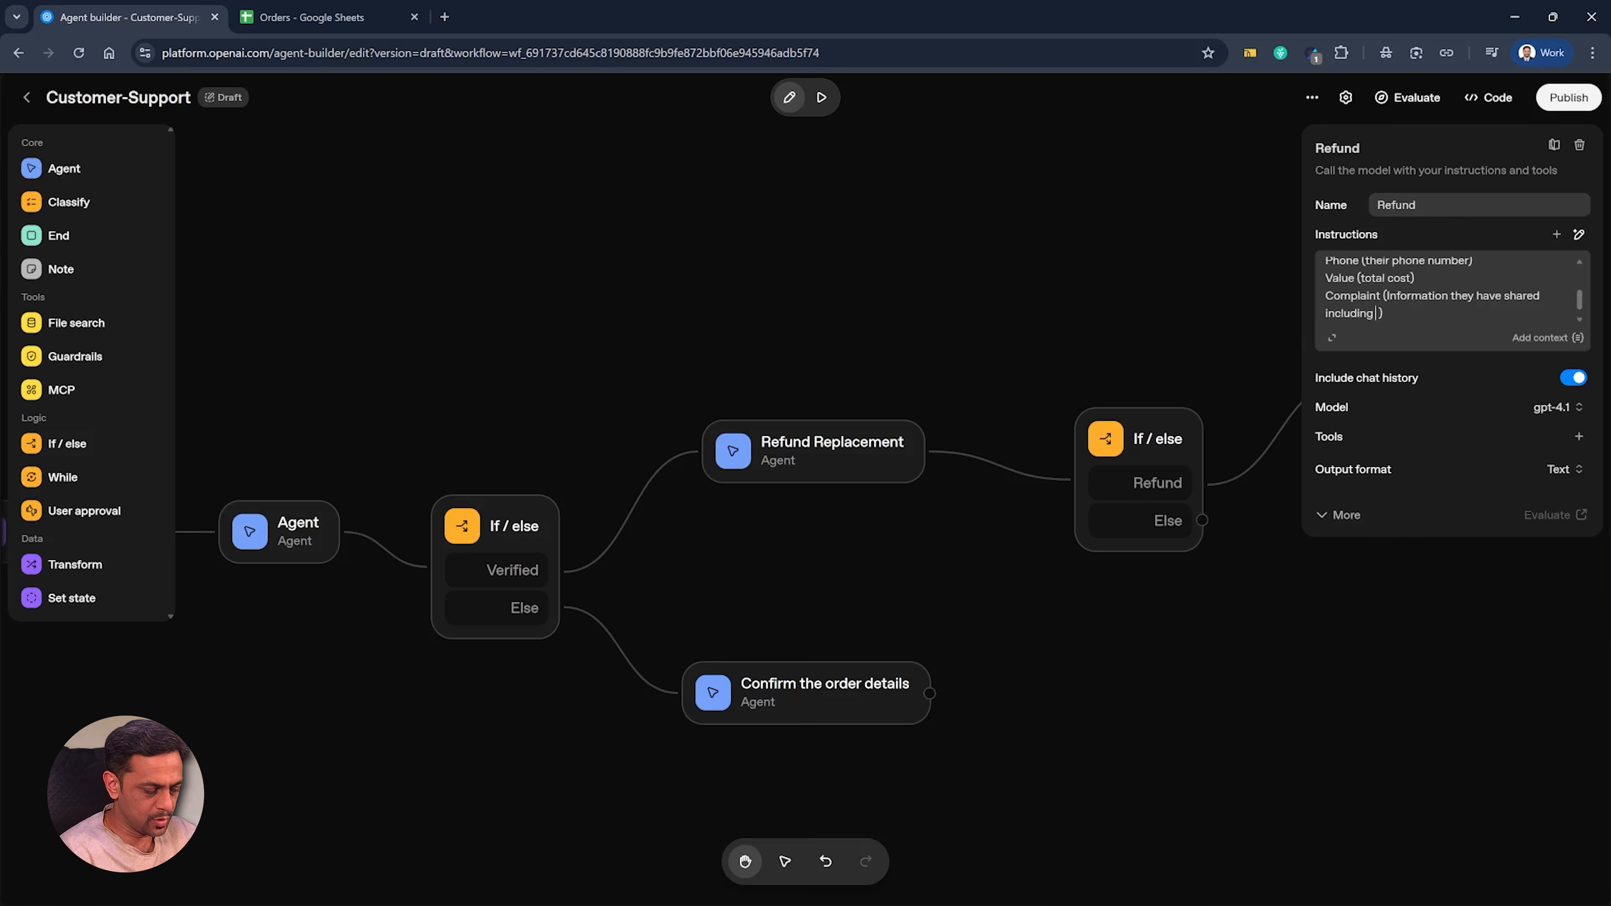
pyautogui.write('issue')
pyautogui.press('BackSpace')
pyautogui.press('BackSpace')
pyautogui.write(')')
pyautogui.press('Return')
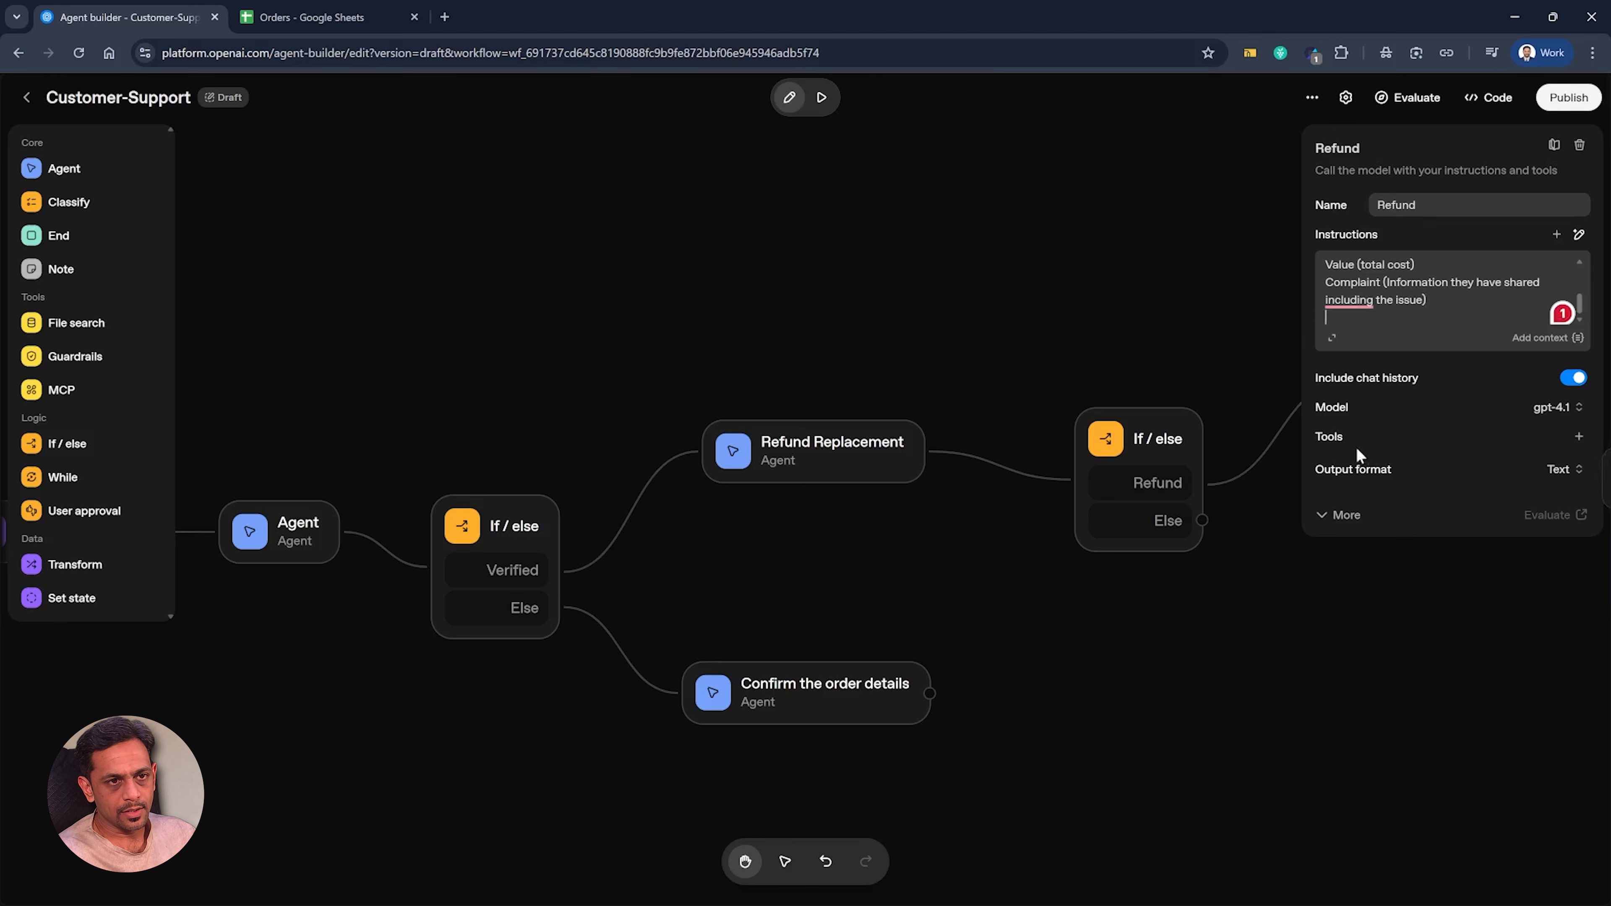
# Step: Connect a custom MCP server to the Refund agent using the n8n MCP URL, the label gsheetsmcp and no authentication
pyautogui.click(1579, 436)
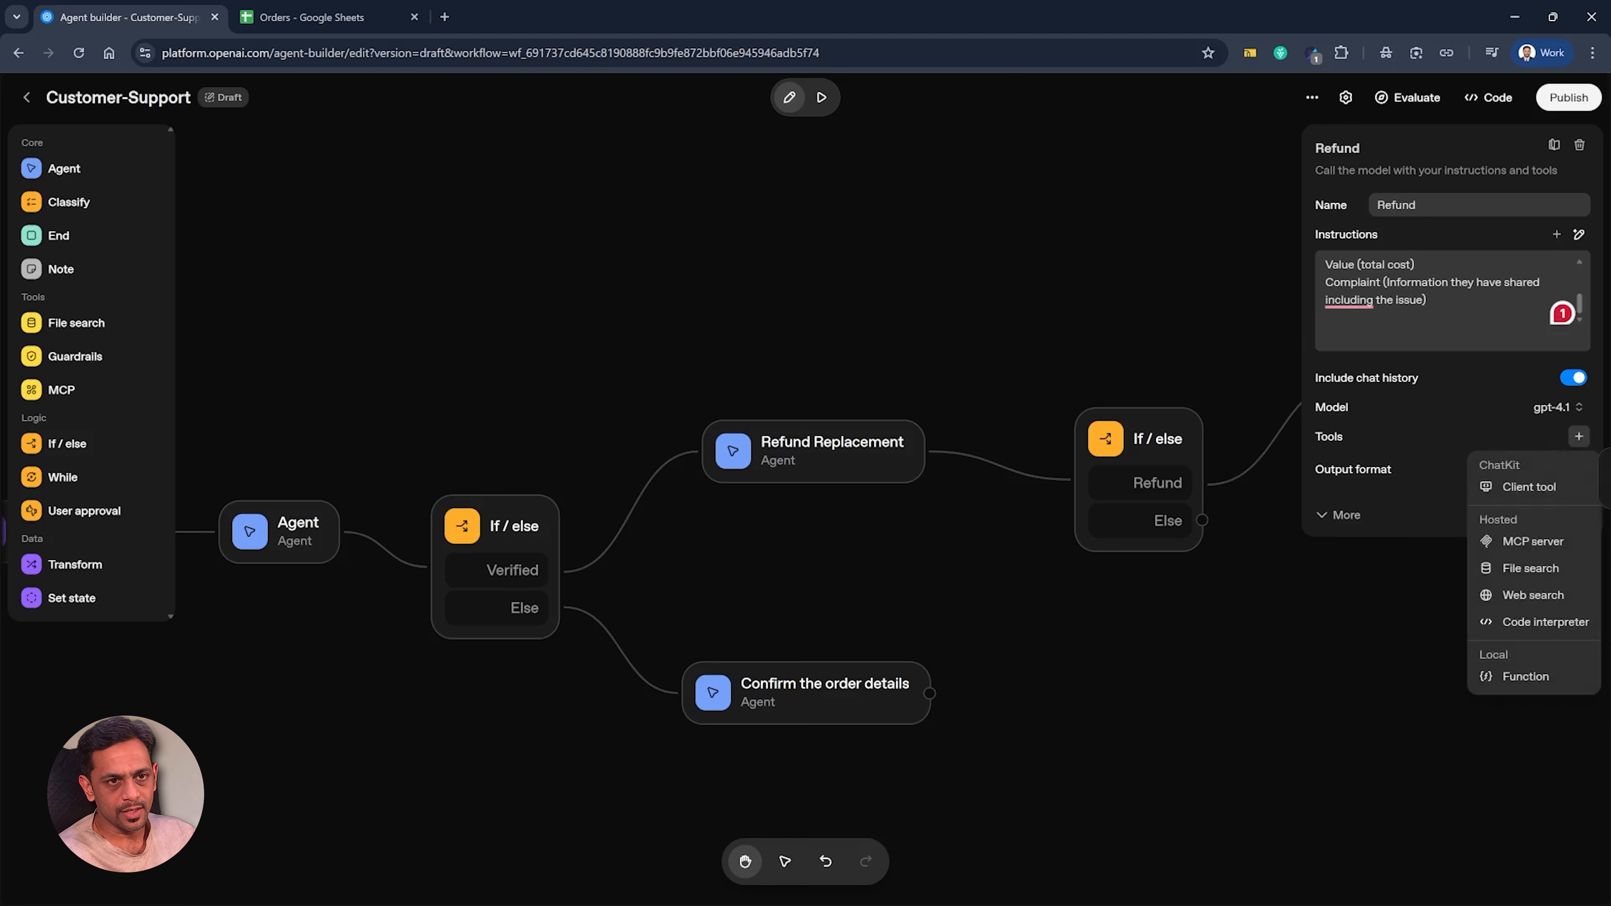
pyautogui.click(1517, 541)
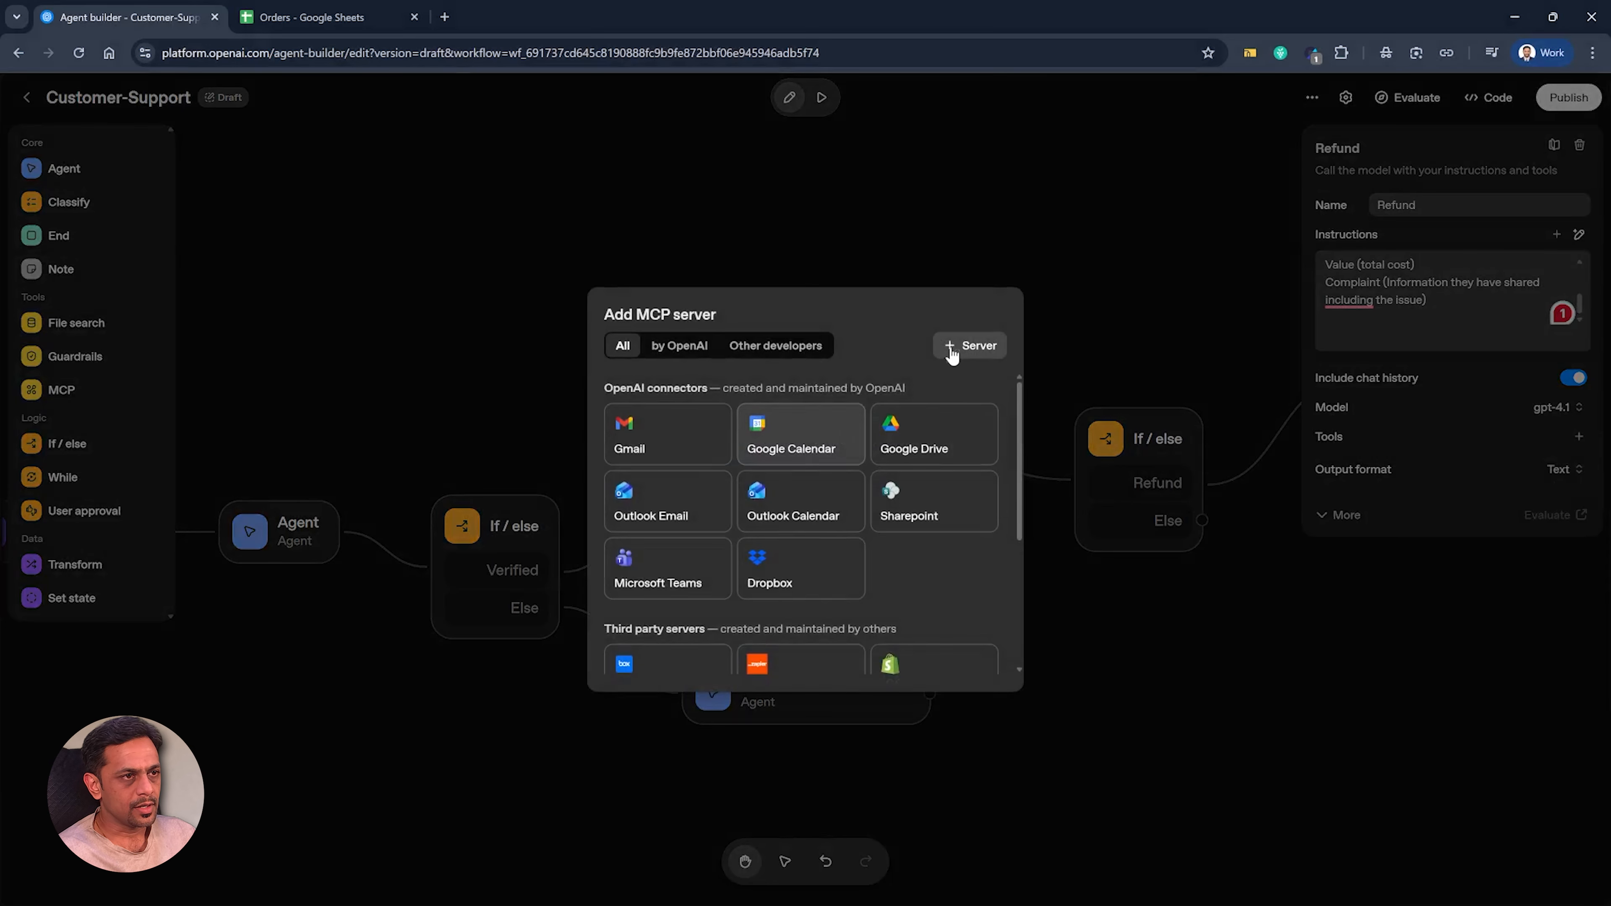
pyautogui.click(958, 345)
pyautogui.click(891, 425)
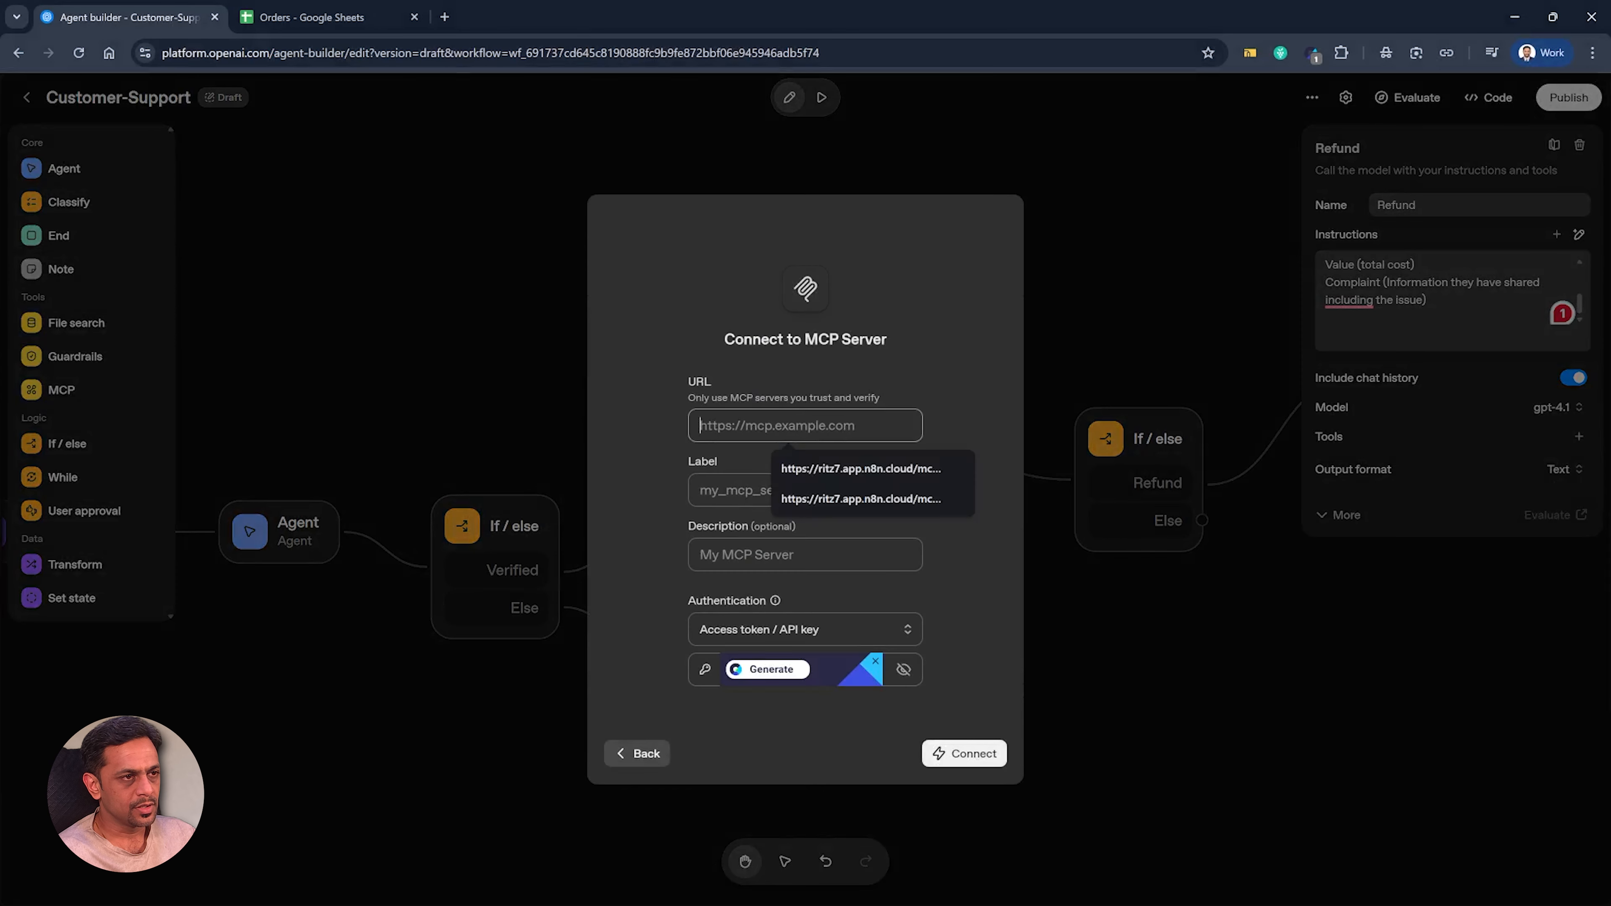
pyautogui.click(829, 464)
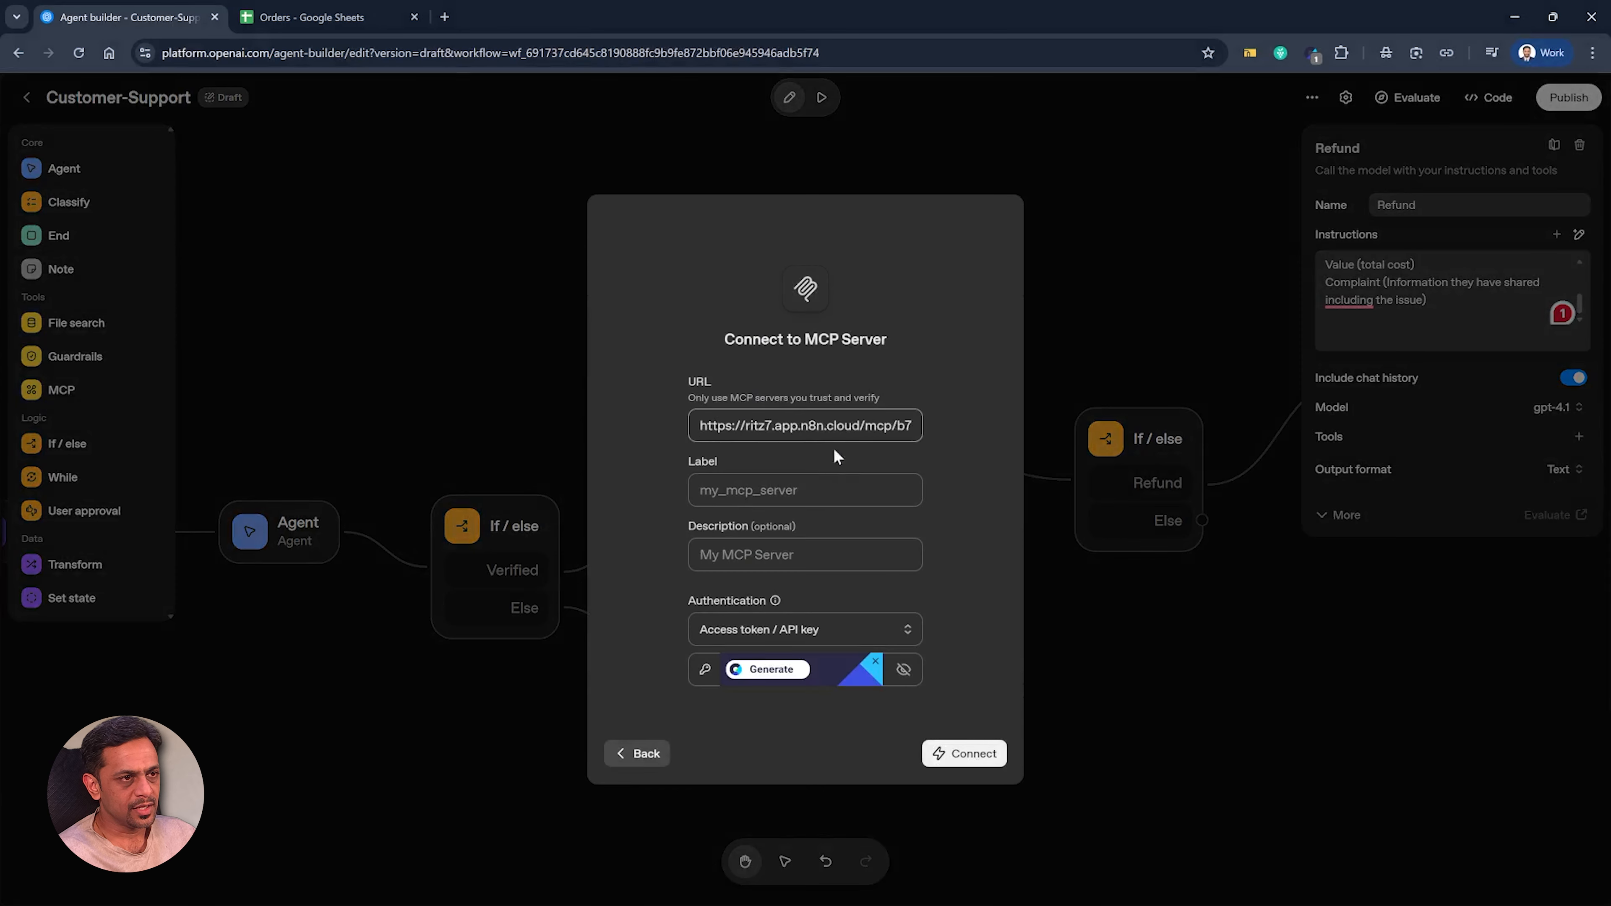
pyautogui.click(805, 491)
pyautogui.click(798, 565)
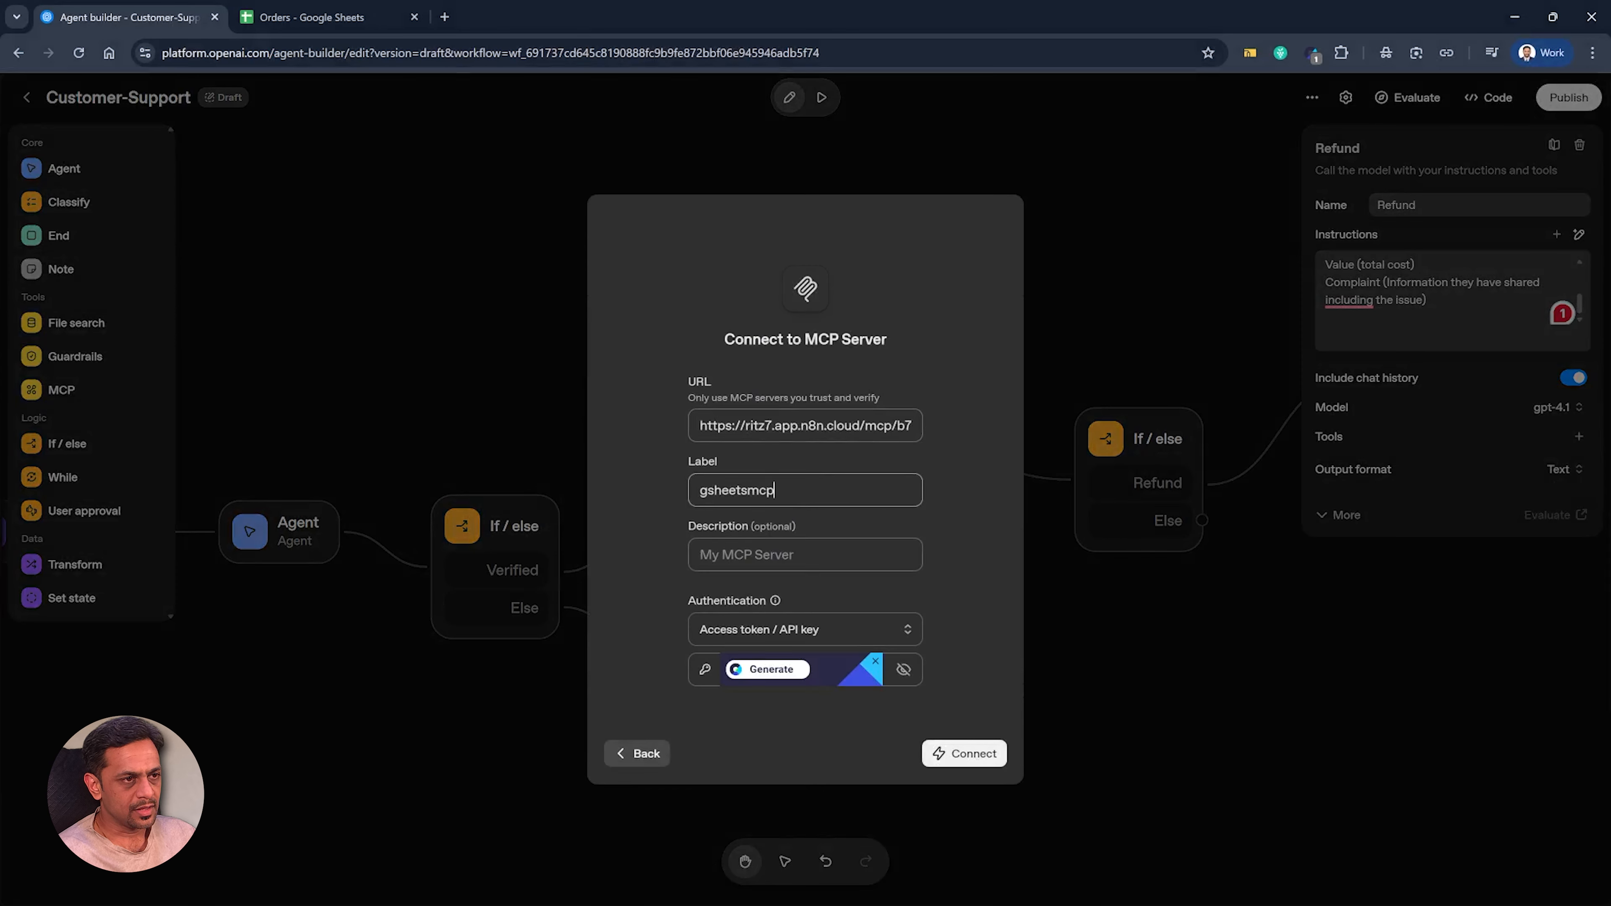
pyautogui.click(714, 634)
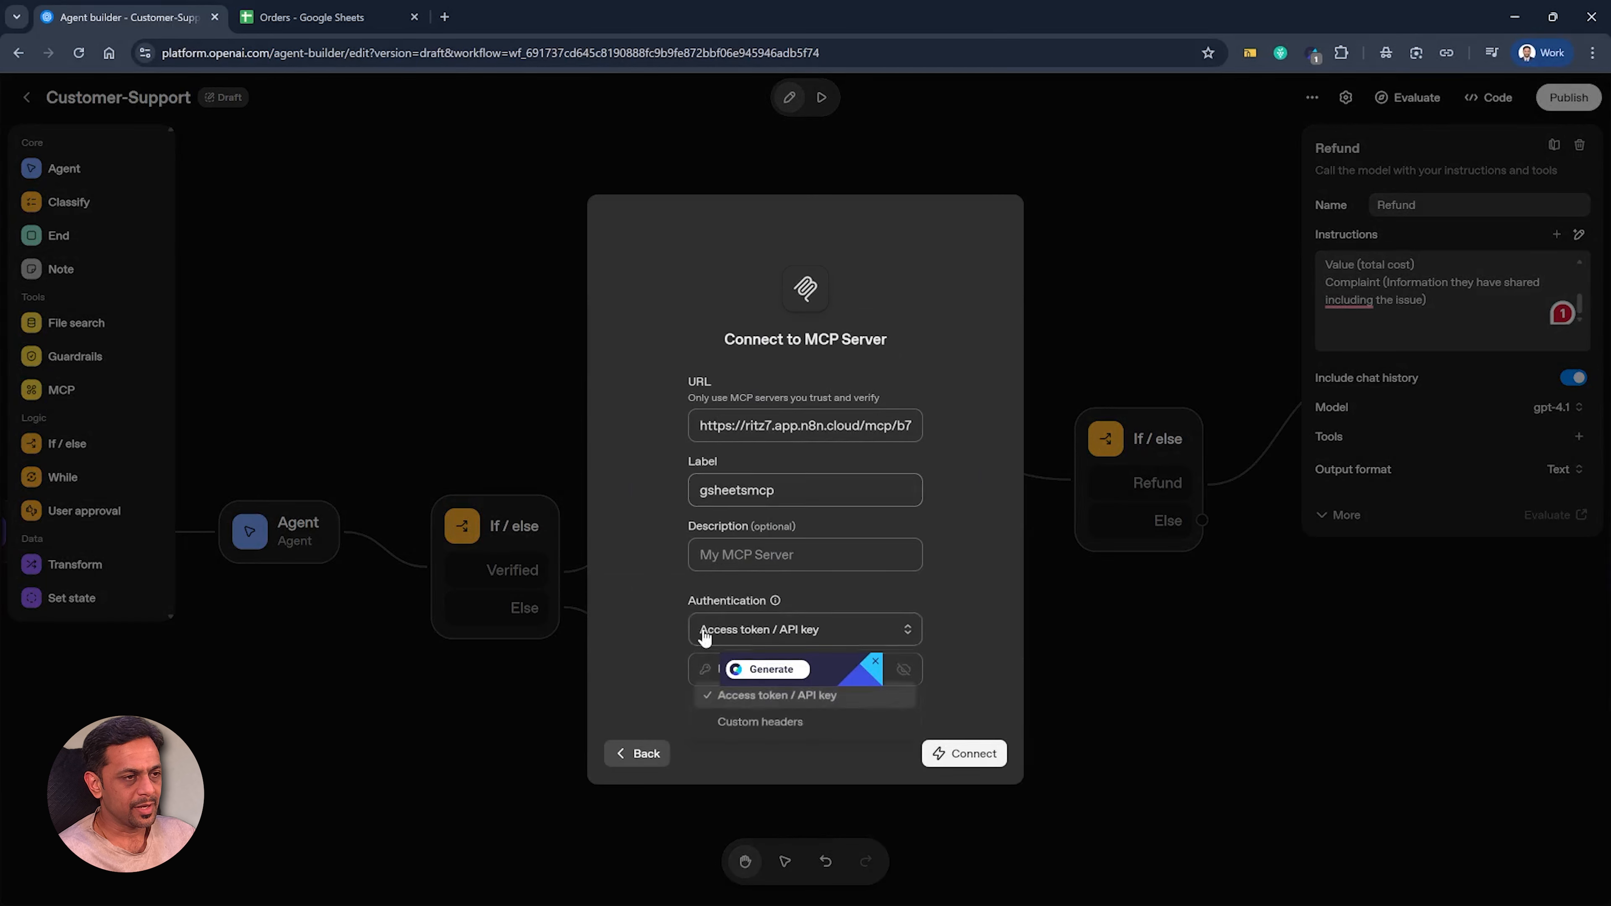
pyautogui.click(716, 670)
pyautogui.click(967, 754)
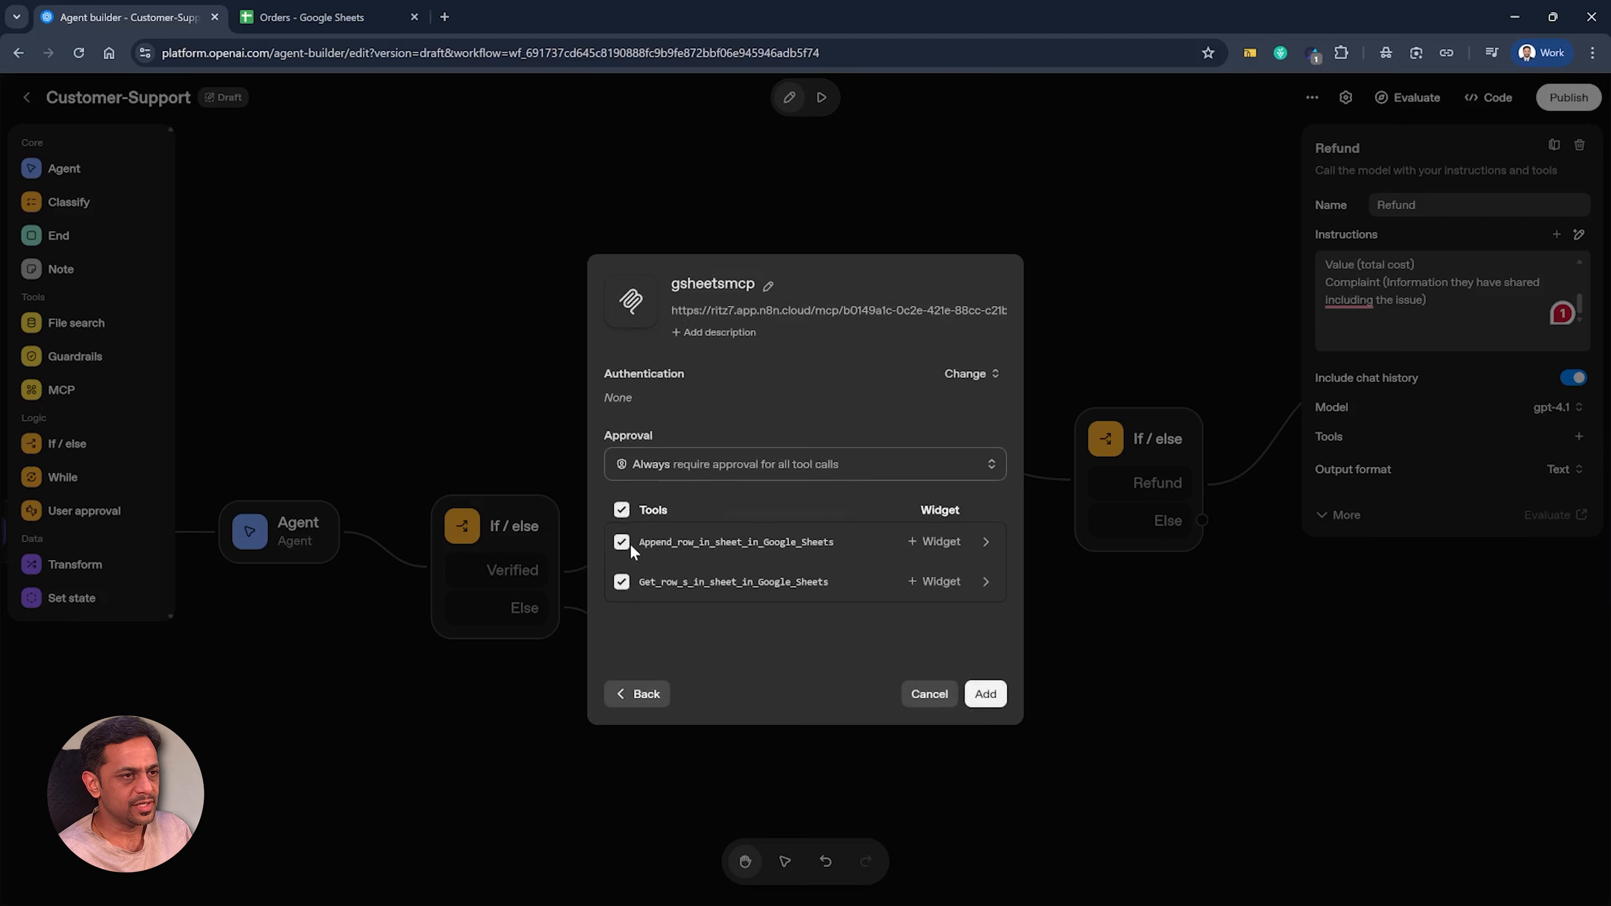
# Step: Set gsheetsmcp to never require approval, exclude the Get_row_s_in_sheet_in_Google_Sheets tool, and add the server to the Refund agent
pyautogui.click(742, 466)
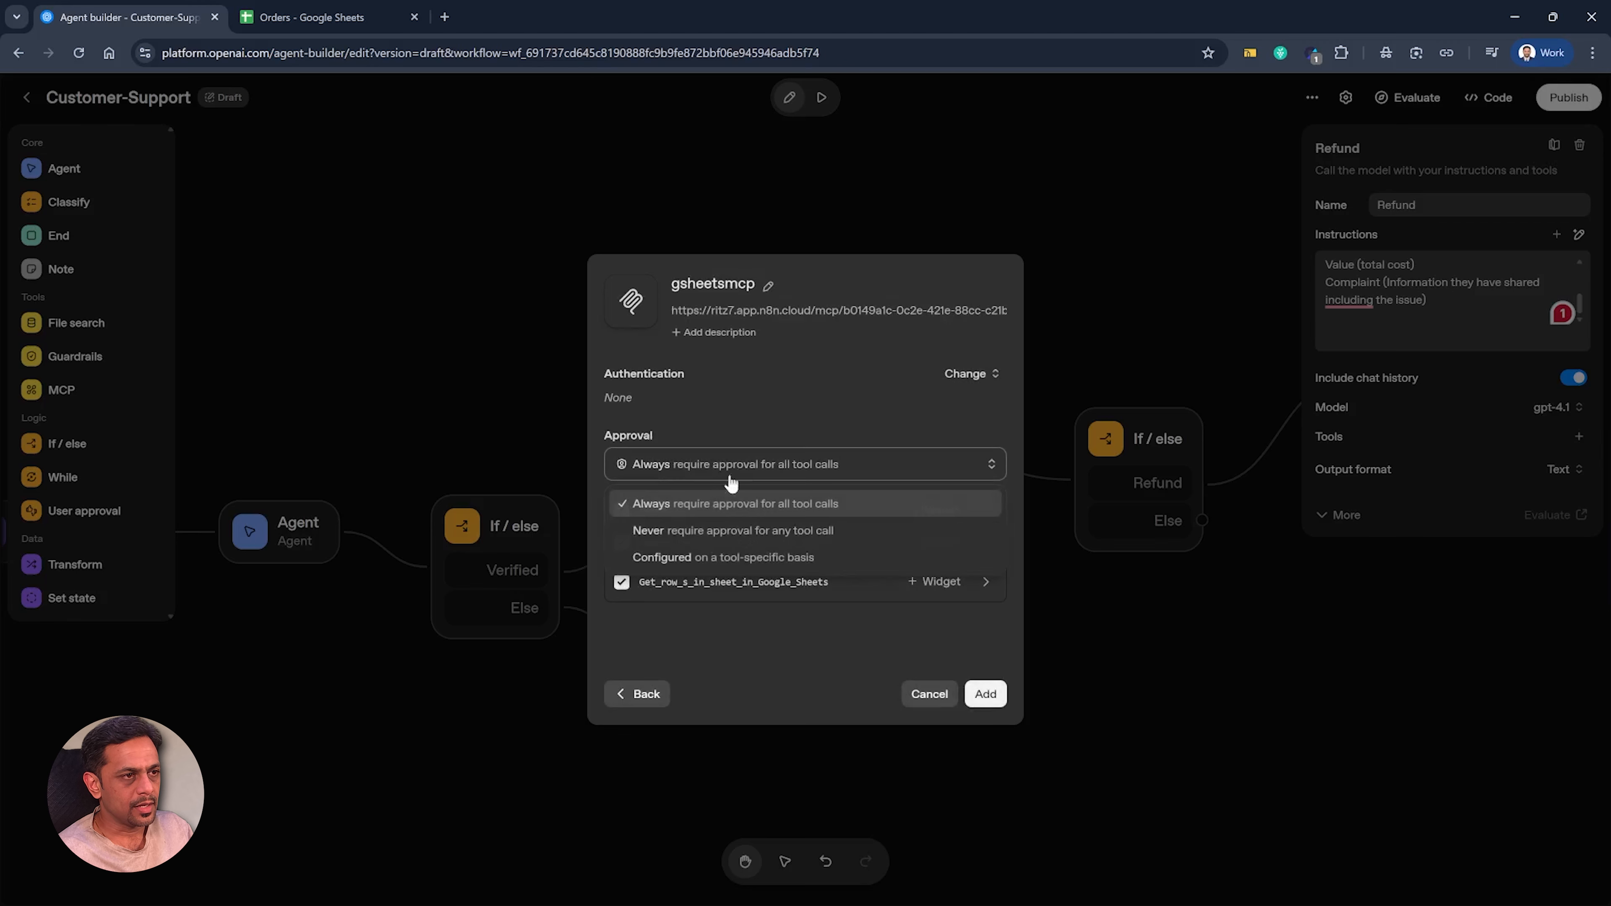
pyautogui.click(705, 531)
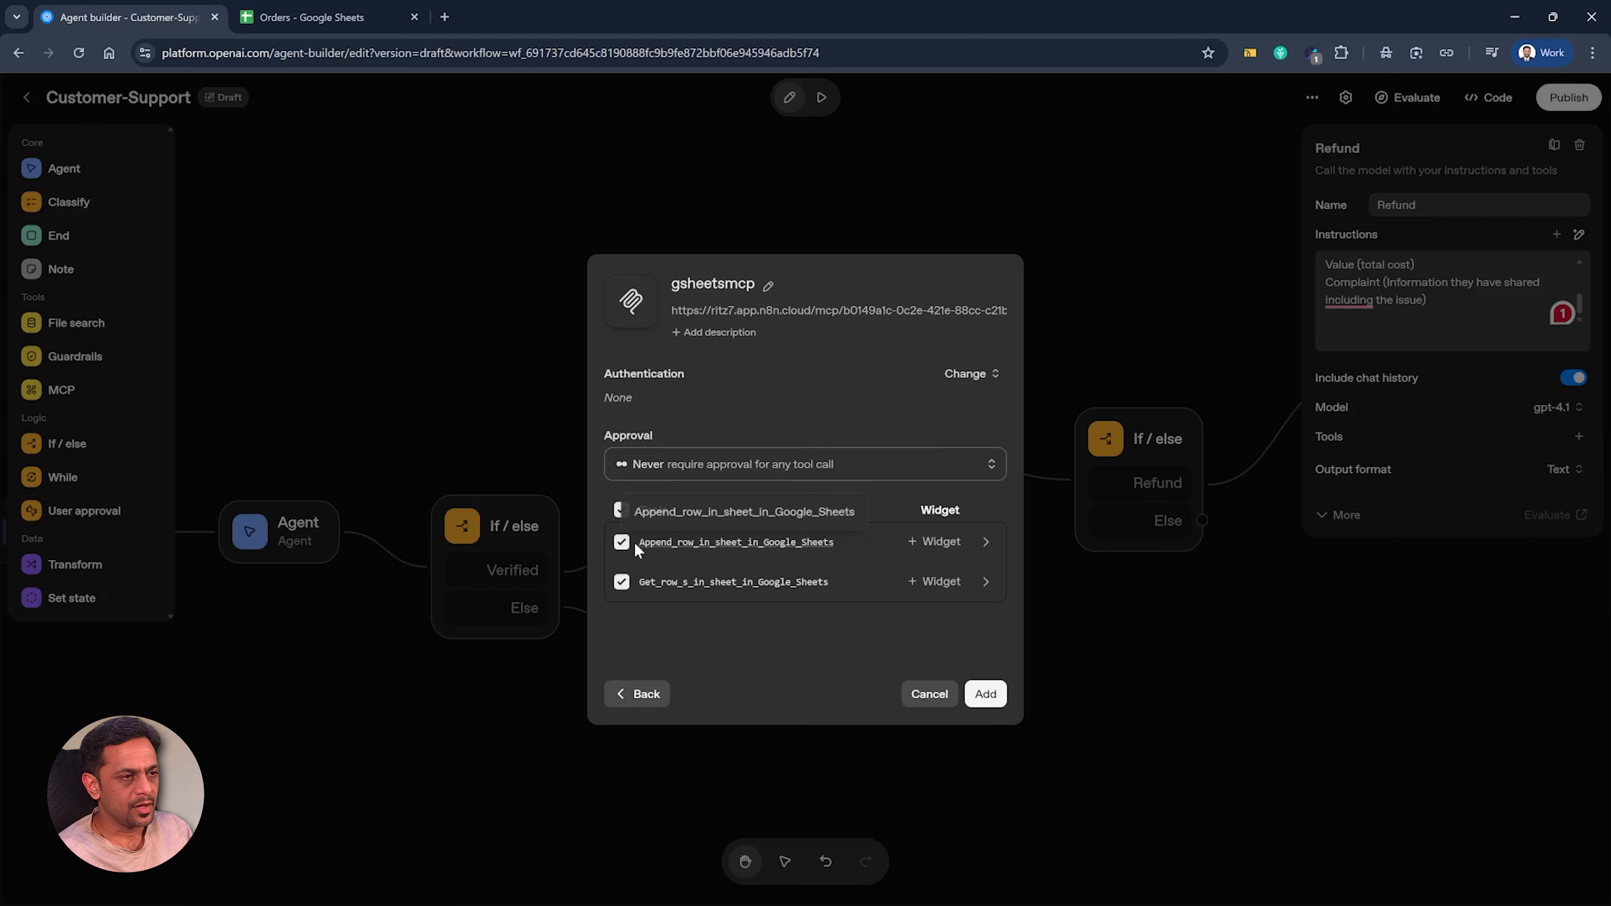
pyautogui.click(622, 585)
pyautogui.click(987, 695)
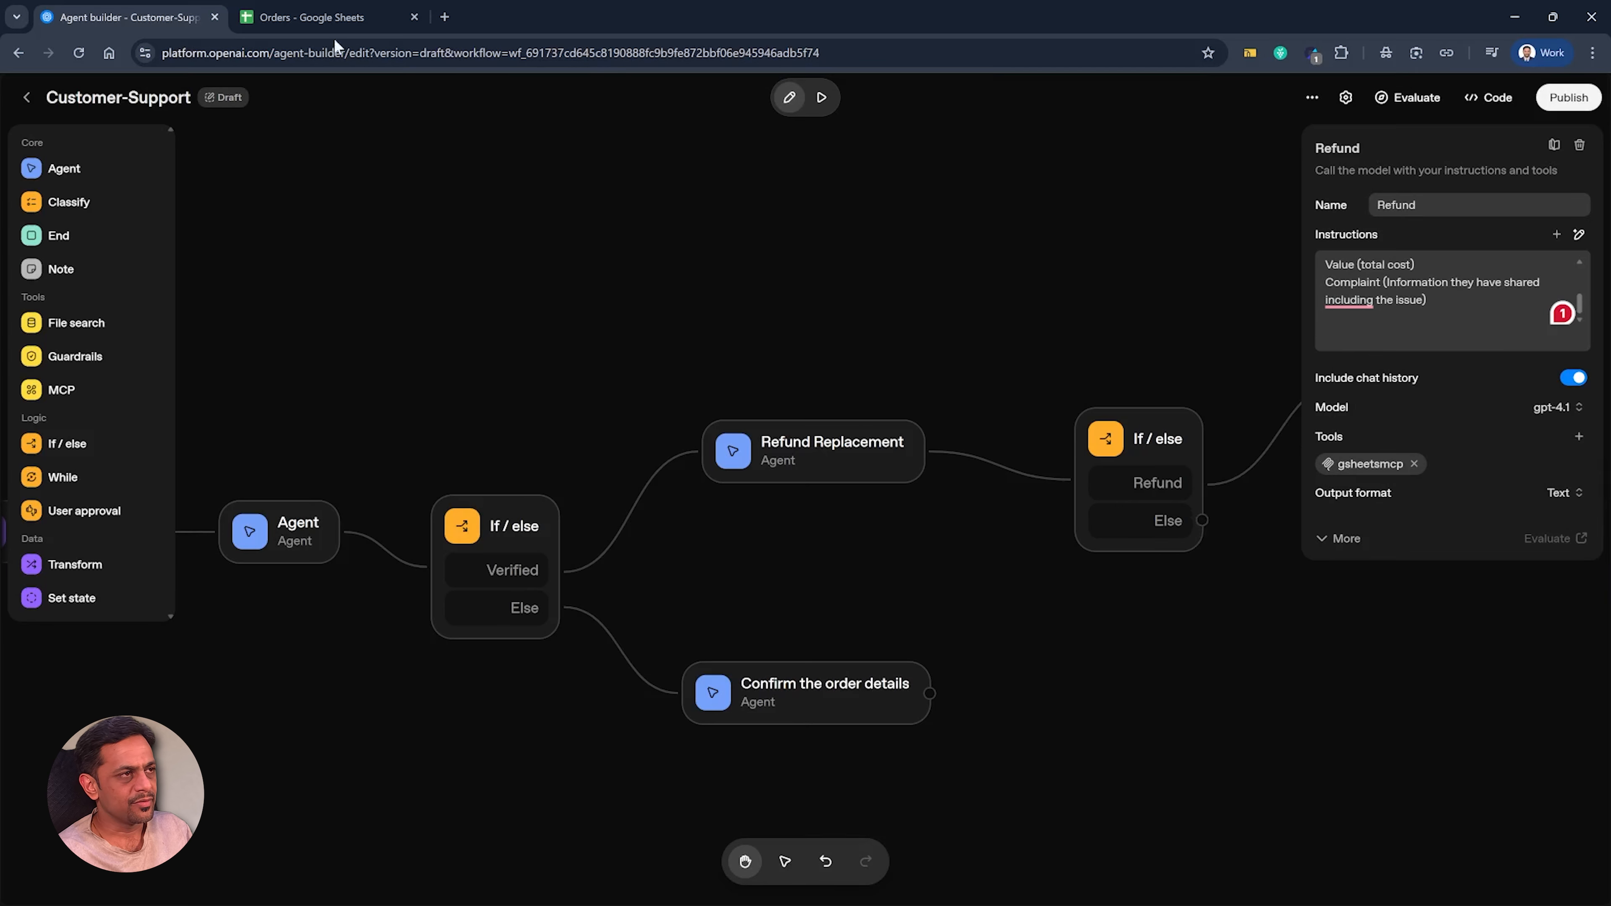
# Step: Check the Refund sheet in the Orders spreadsheet, return to the workflow in Agent builder and deselect the Refund agent
pyautogui.click(319, 19)
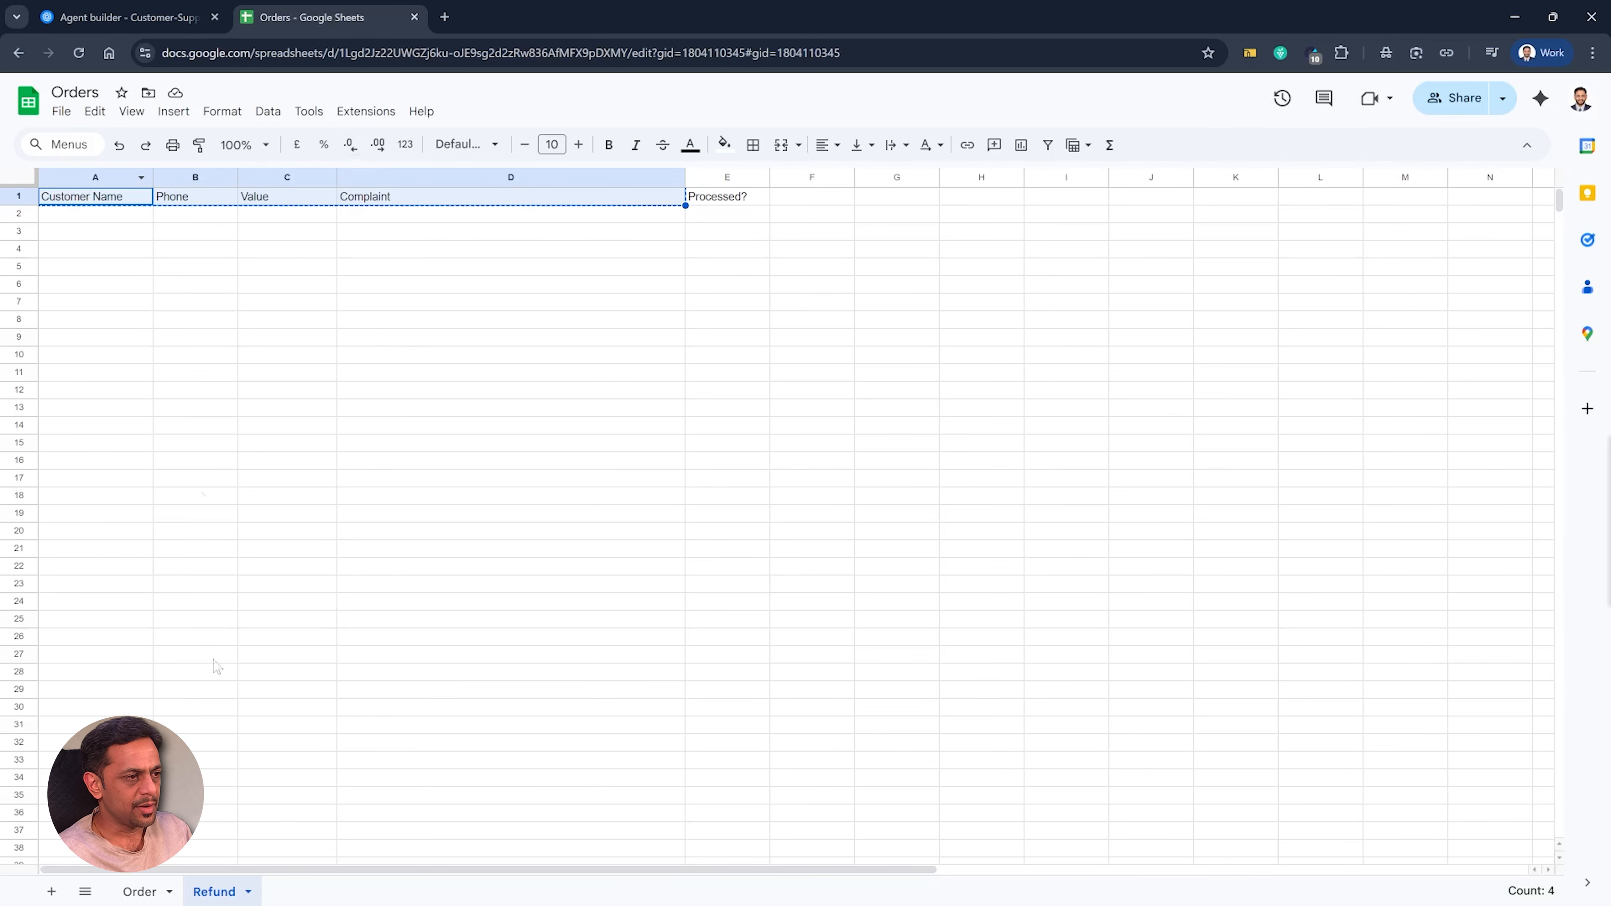
pyautogui.click(141, 19)
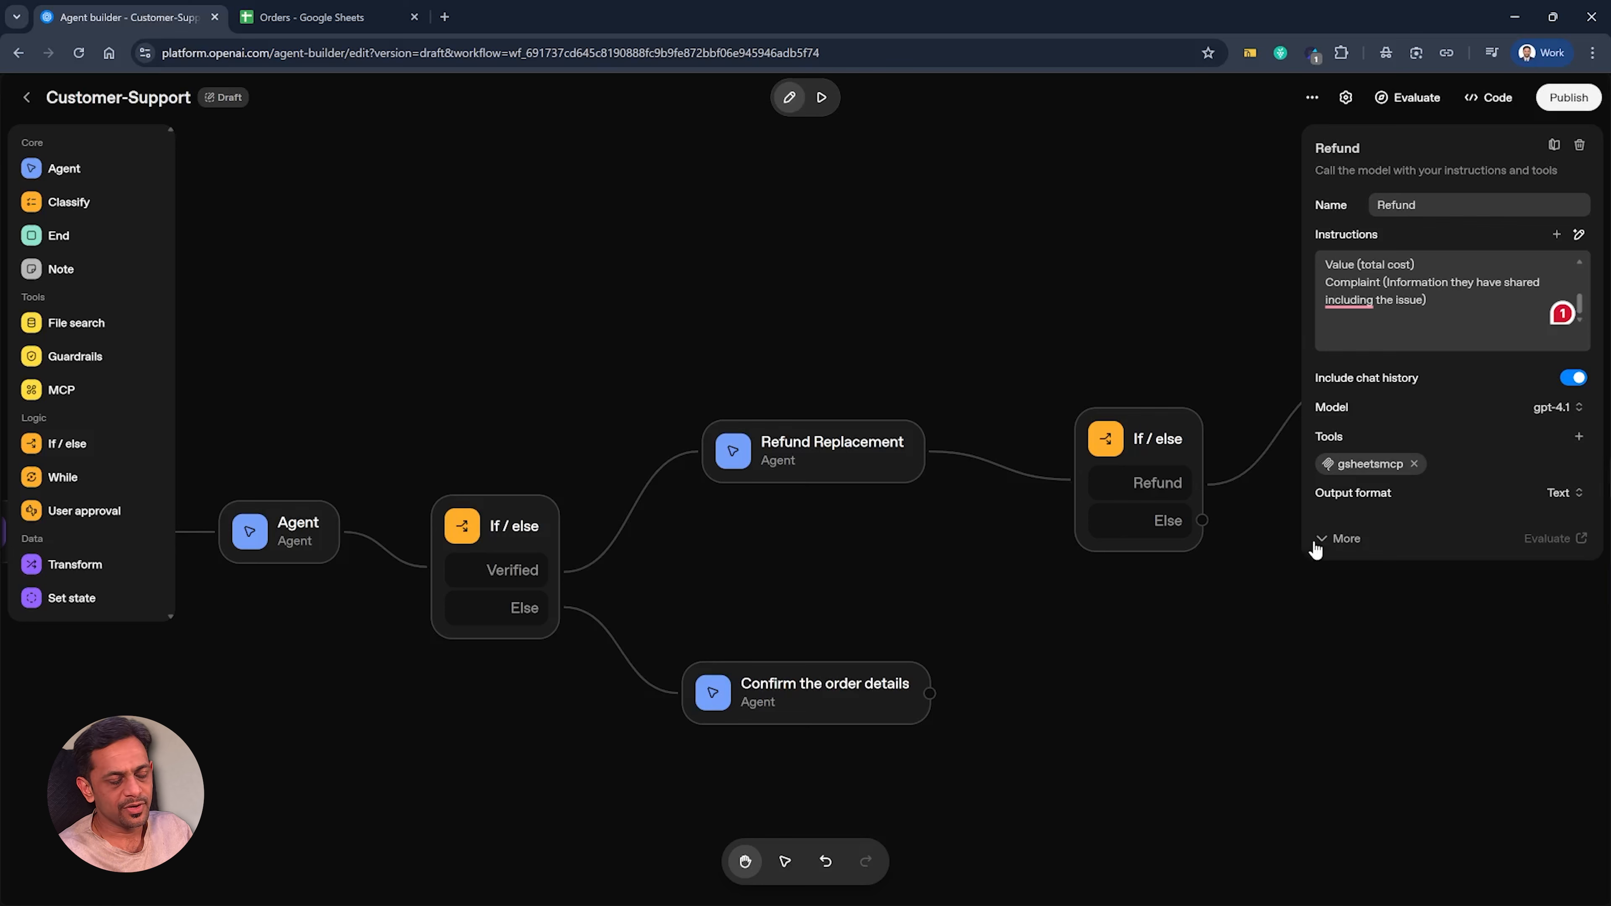
pyautogui.click(1318, 624)
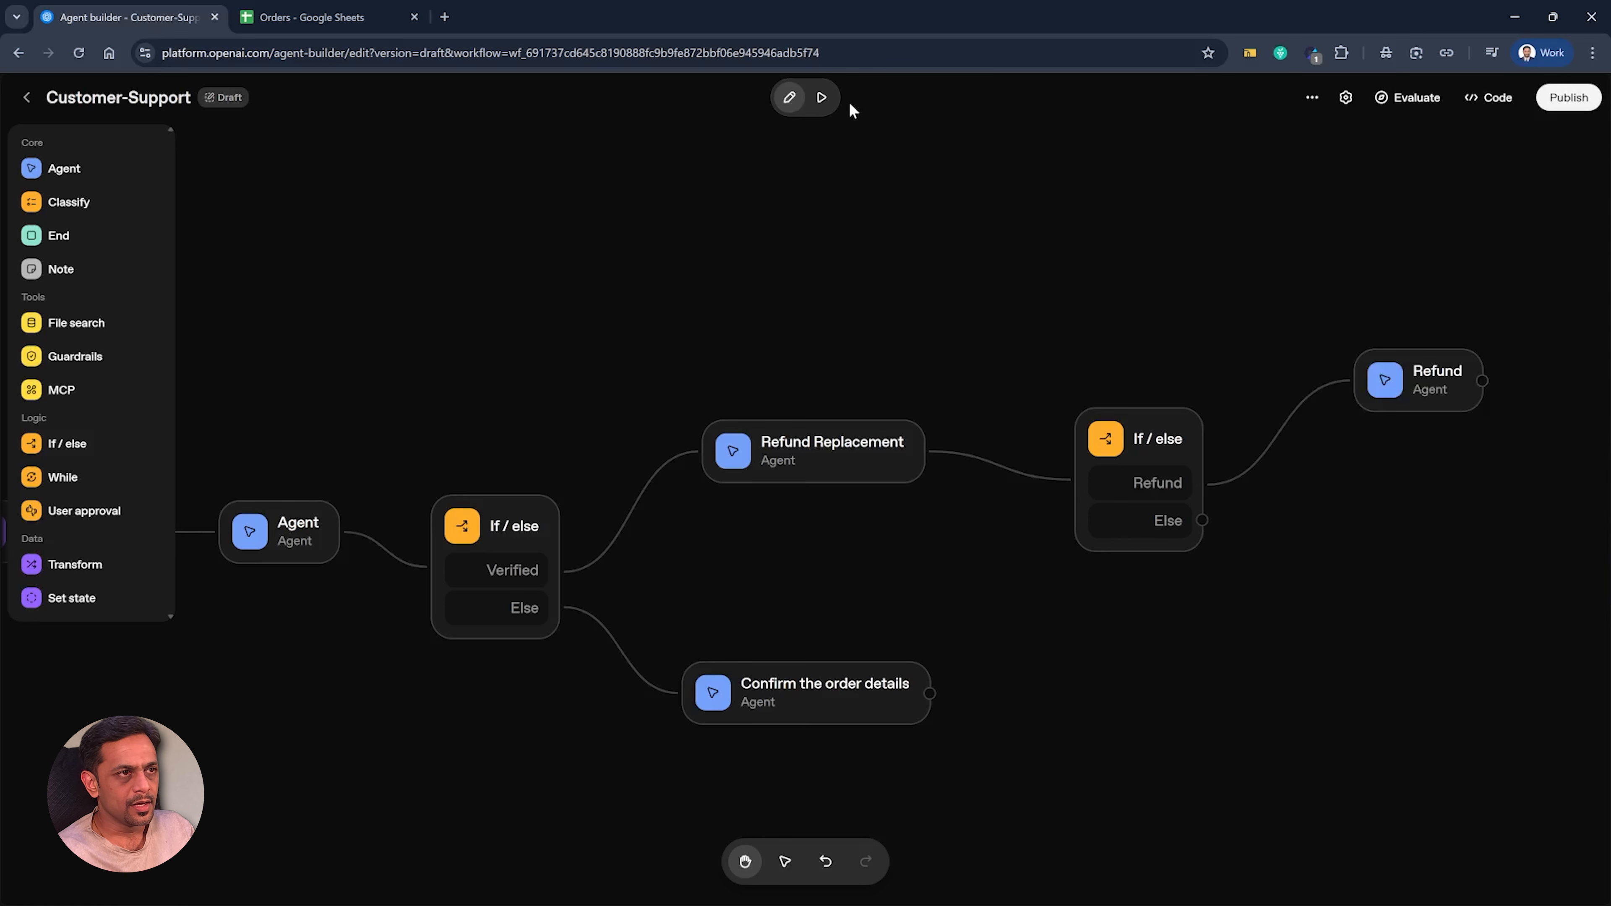
# Step: Preview the workflow with the message "I had ordered Paneer Butter Masala from Rajasthan Rasoi and it smells bad.", review the response and leave the preview
pyautogui.click(822, 97)
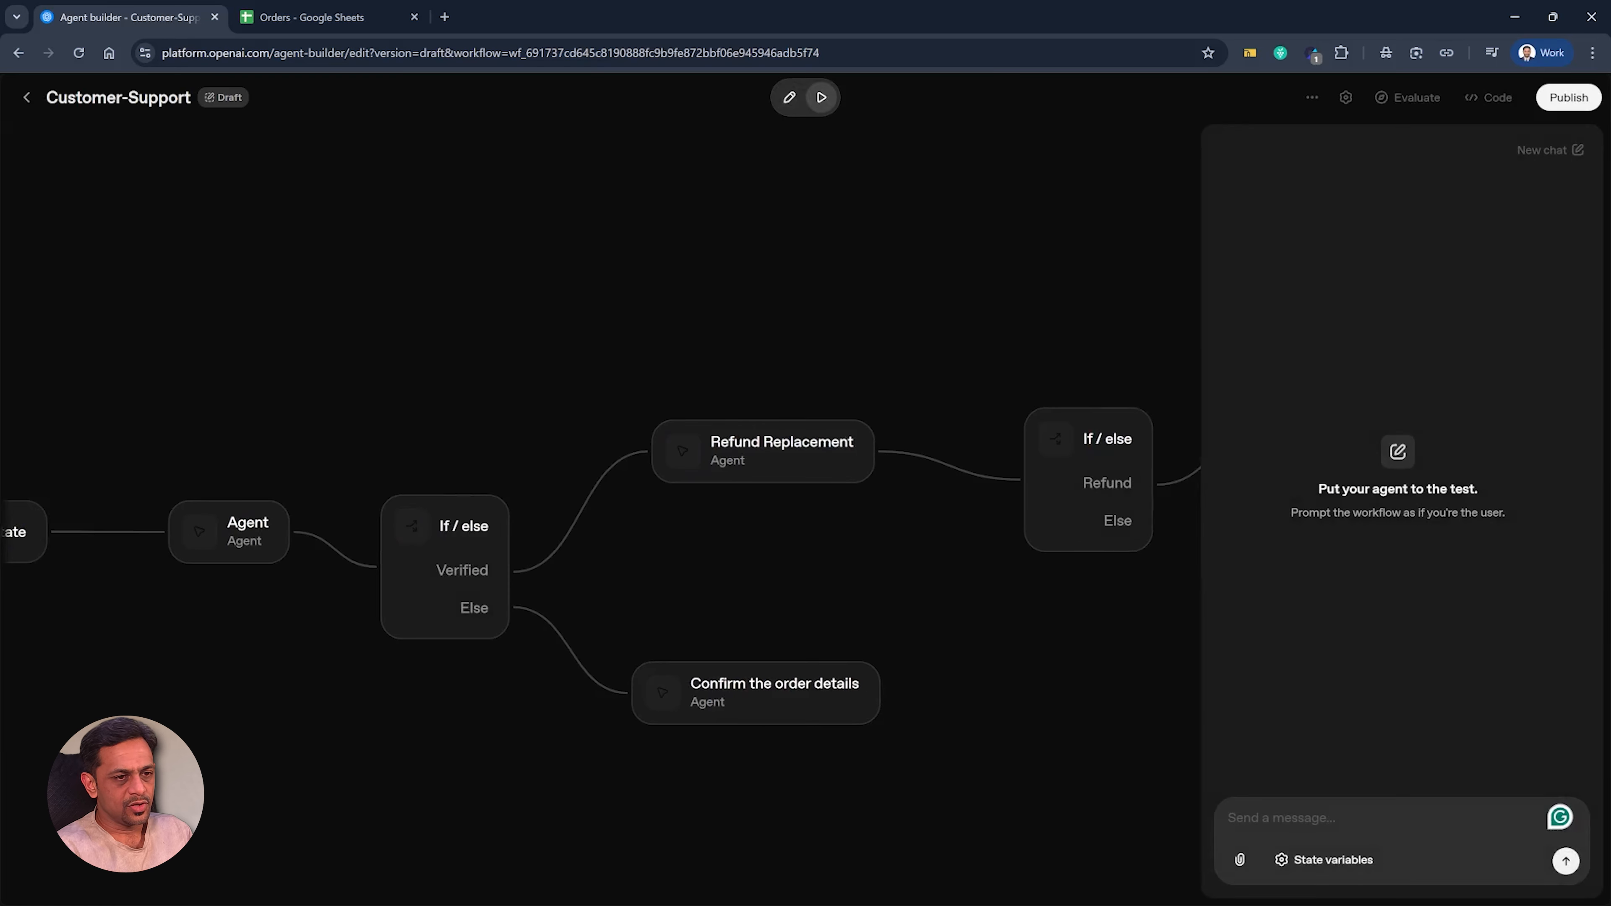
pyautogui.hotkey('ctrl', 'v')
pyautogui.hotkey('ctrl', 'a')
pyautogui.press('BackSpace')
pyautogui.press('super+v')
pyautogui.scroll(-3, 1330, 769)
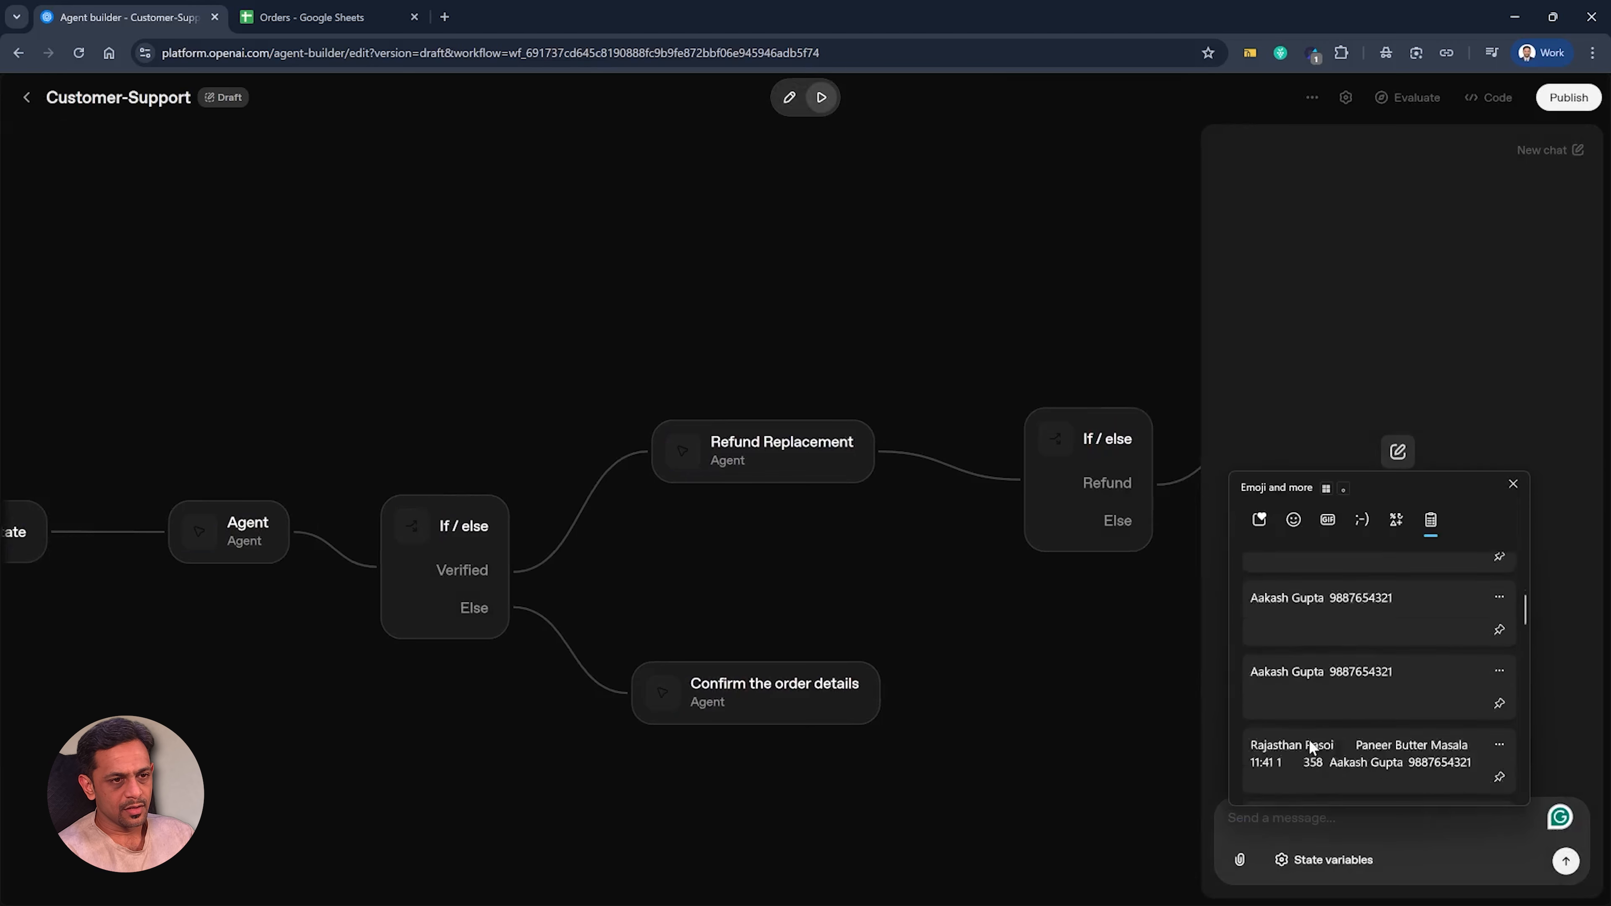
pyautogui.click(1310, 716)
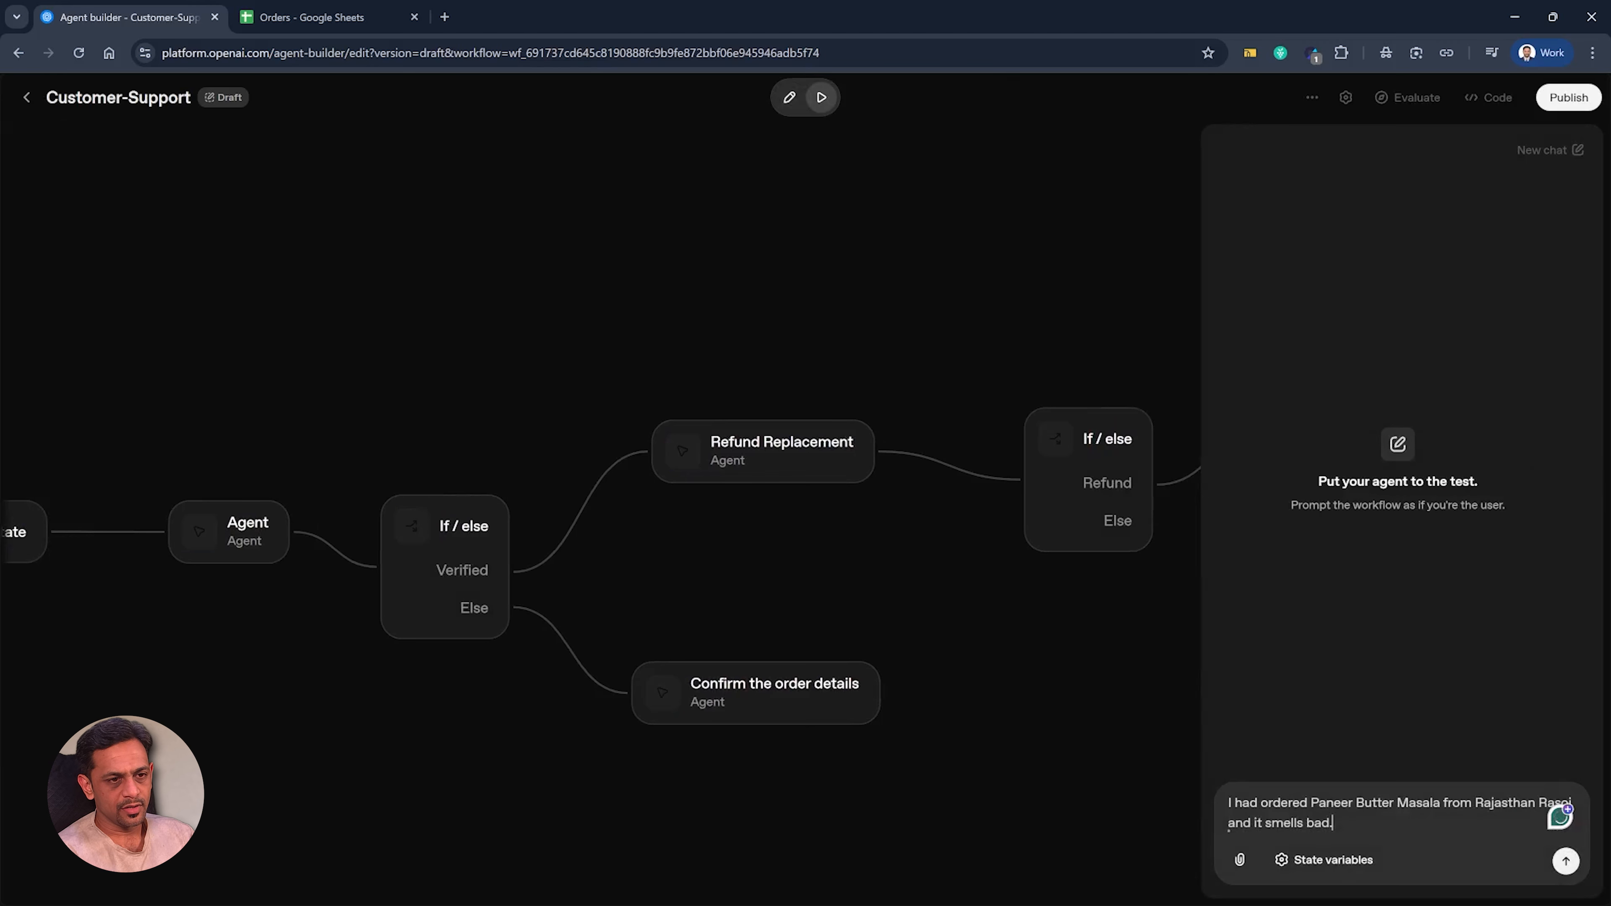
pyautogui.press('Return')
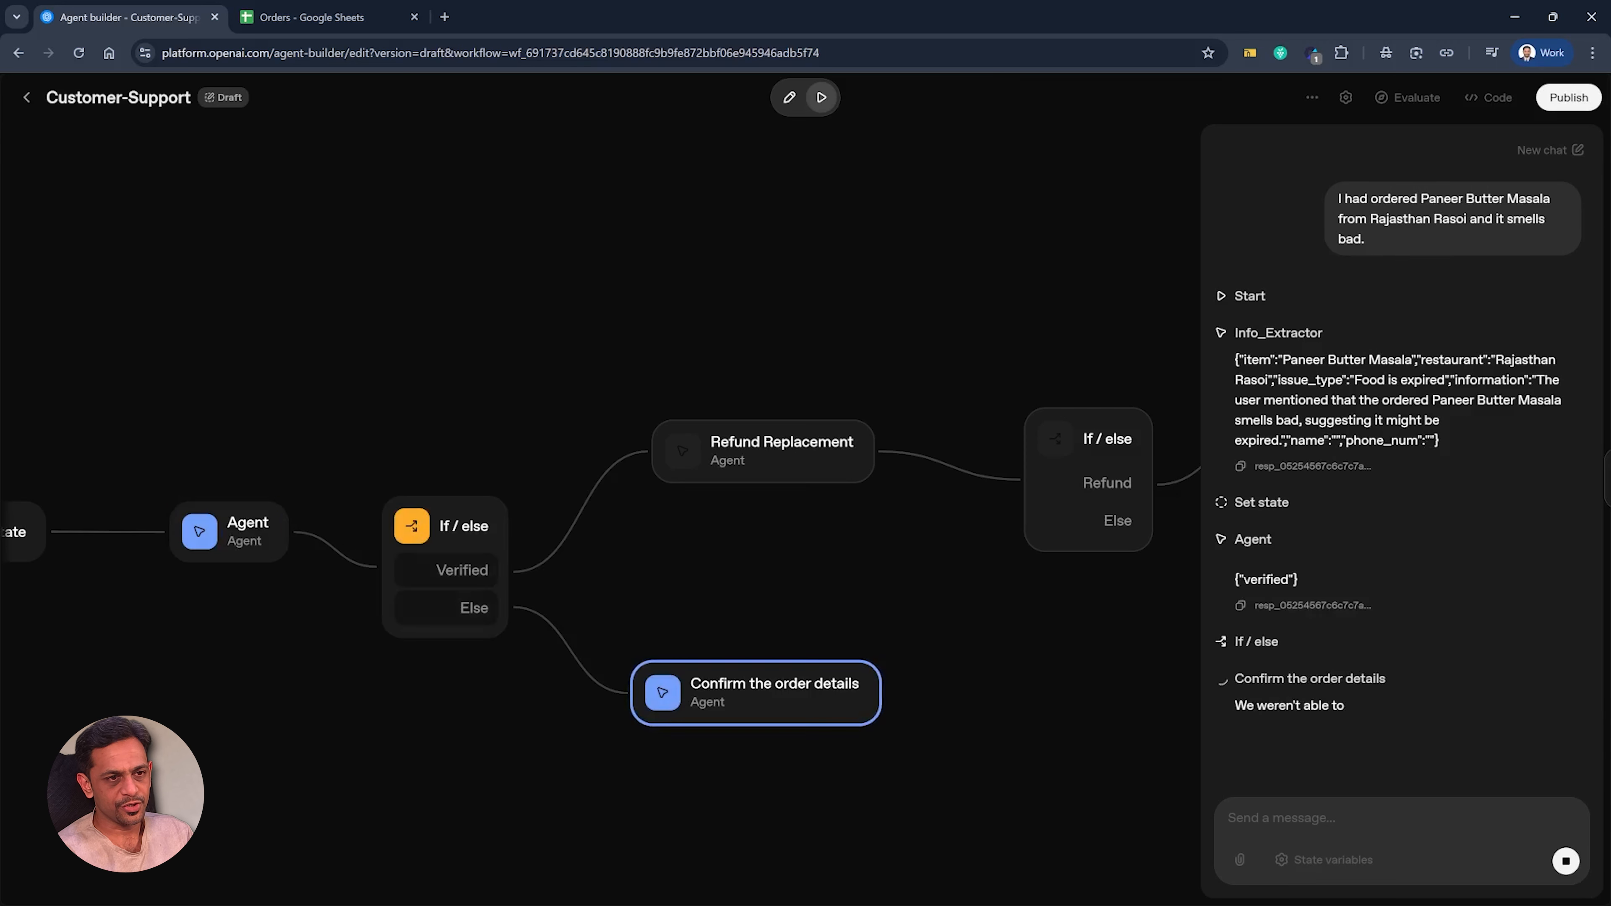
pyautogui.scroll(-2, 1387, 500)
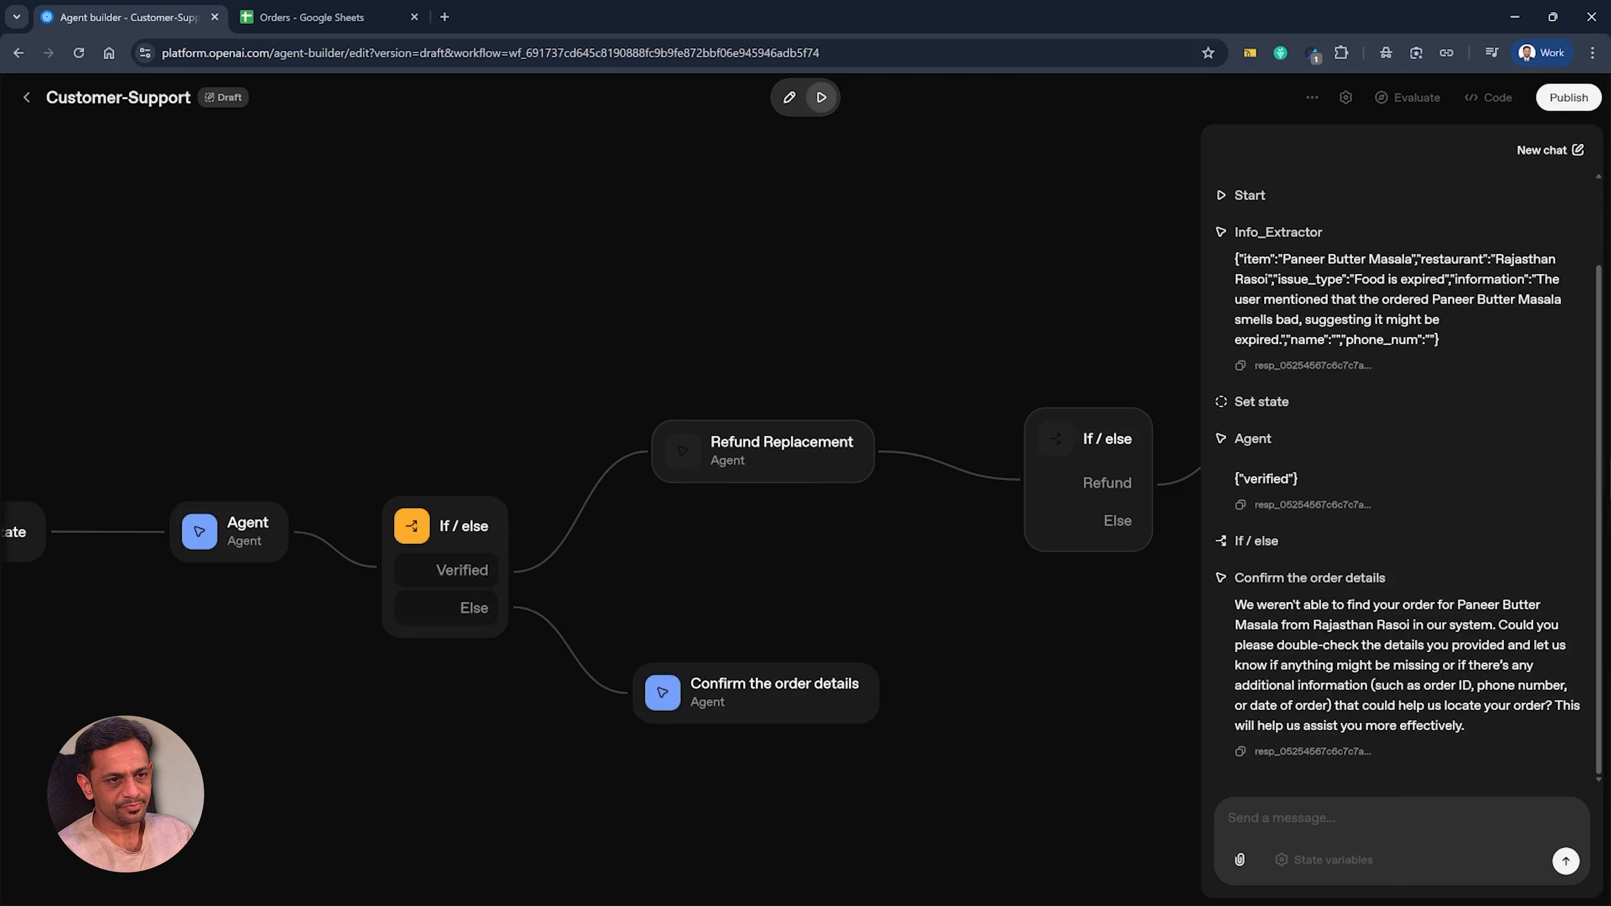
pyautogui.click(946, 627)
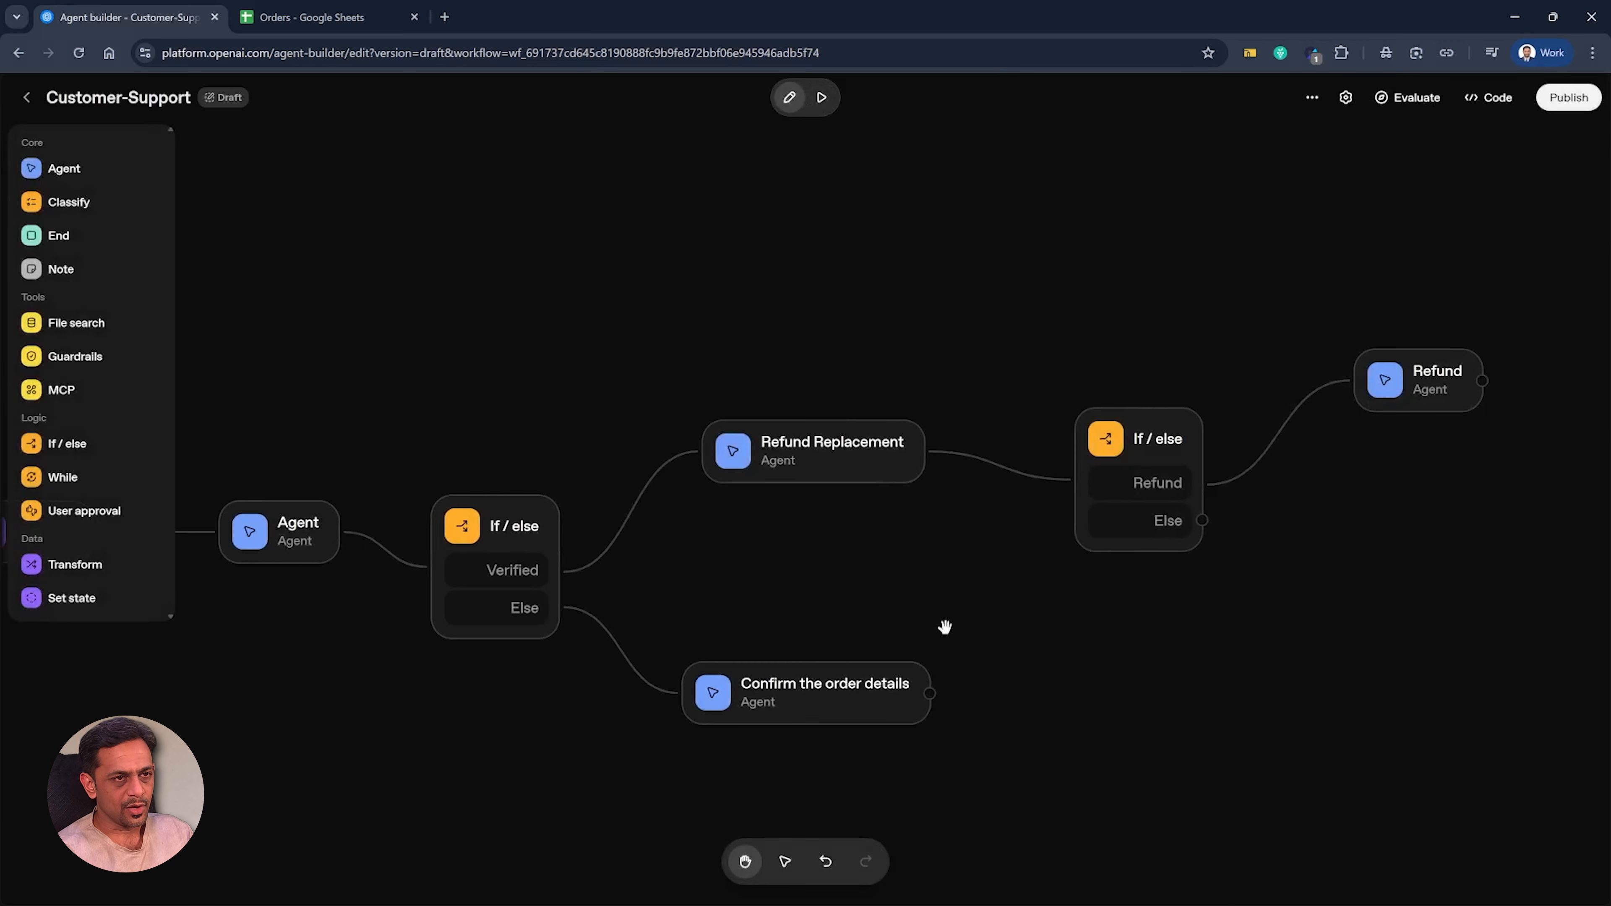
# Step: Add "all_details_available (if all the above details is available, set this to true else false)" below phone-num in the Info_Extractor's instructions, followed by a blank line
pyautogui.moveTo(834, 601); pyautogui.dragTo(1518, 542)
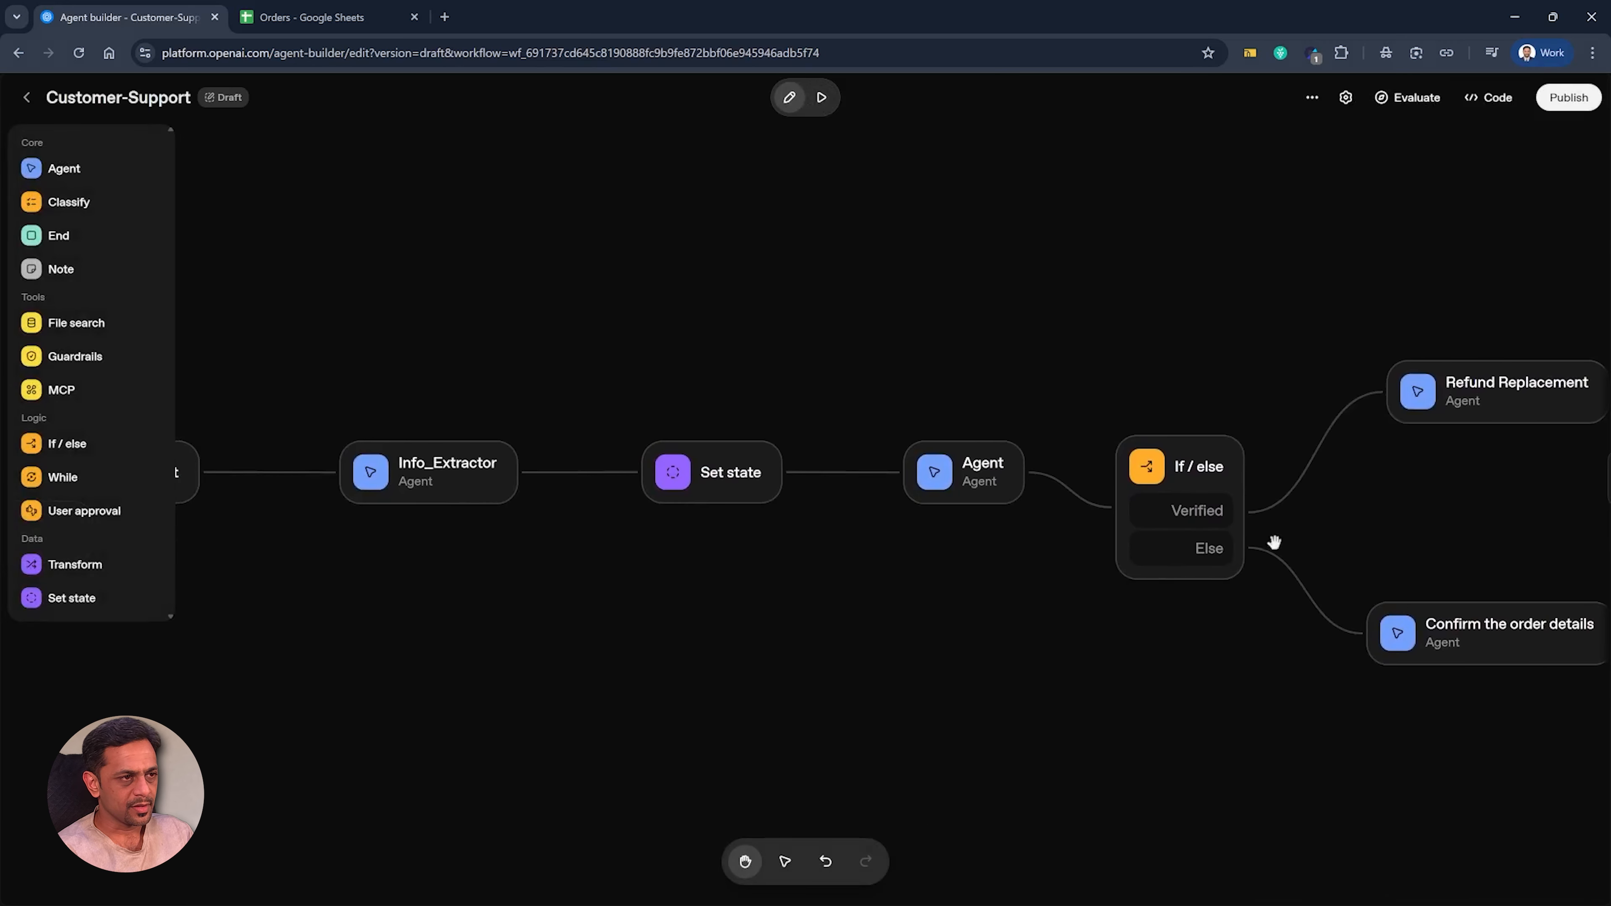
pyautogui.click(413, 484)
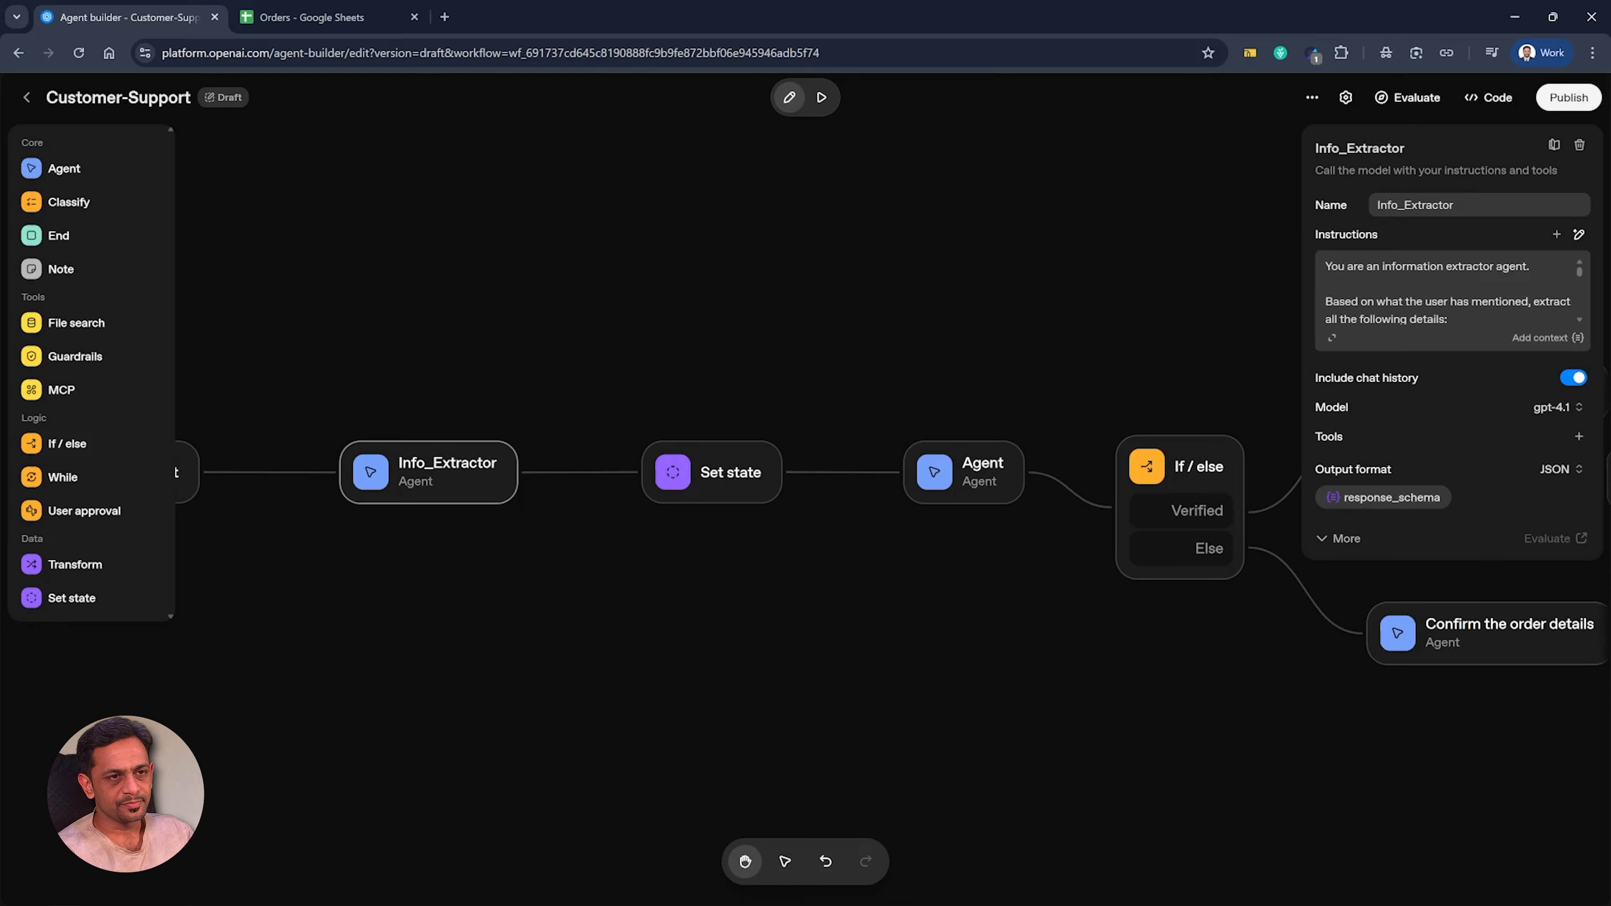
pyautogui.click(1333, 338)
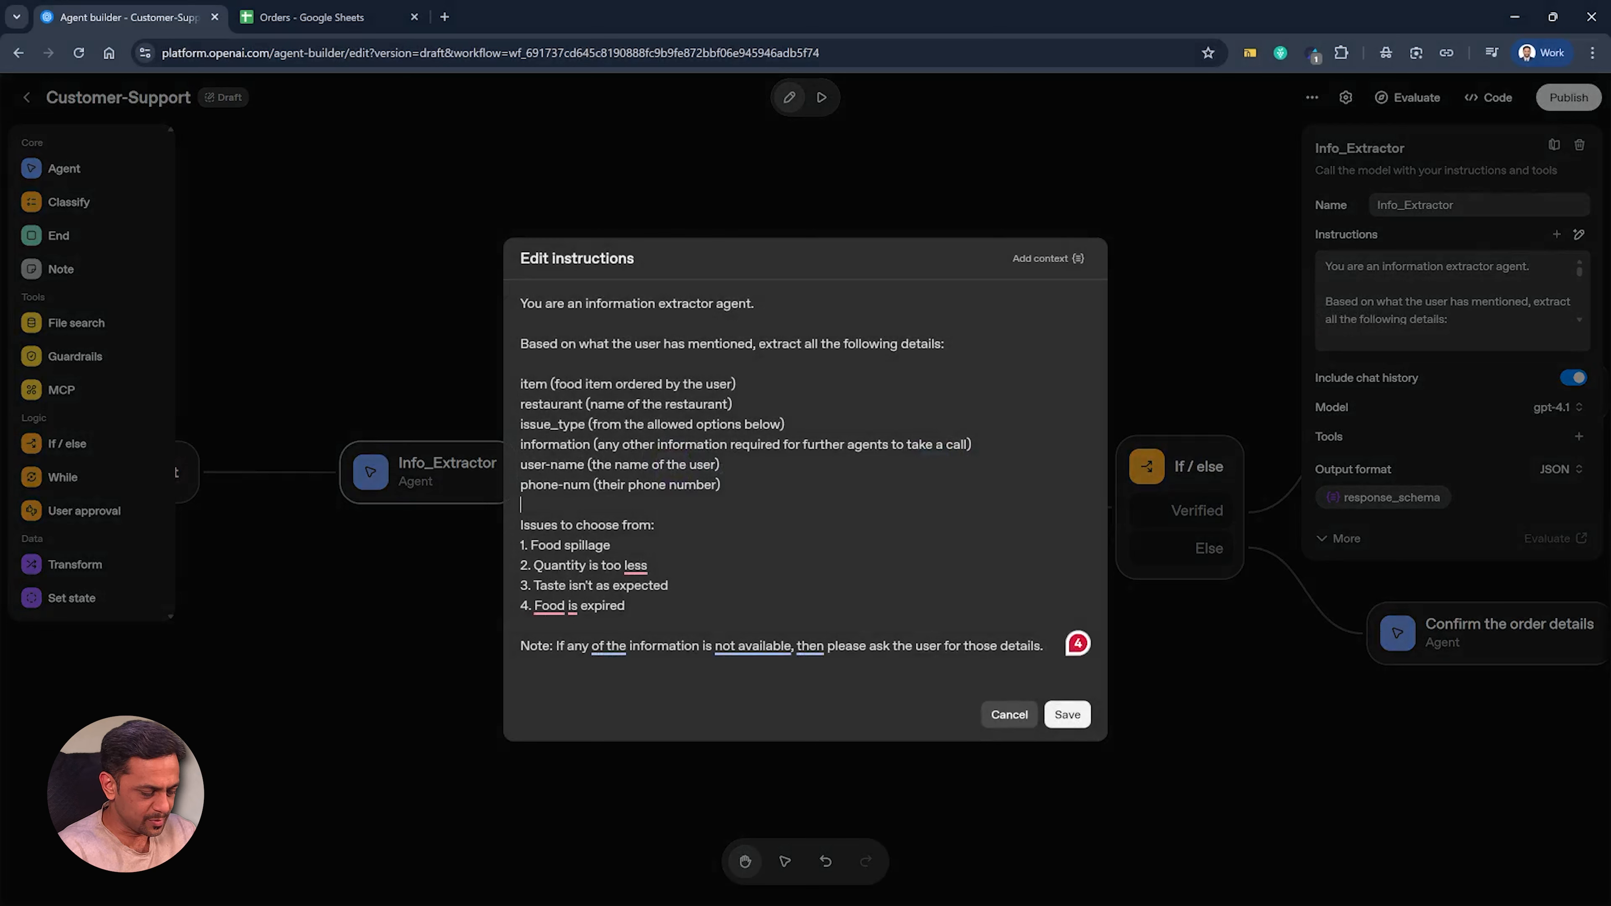
pyautogui.write('ll_details_available (if all the above details is available, set this to true else false')
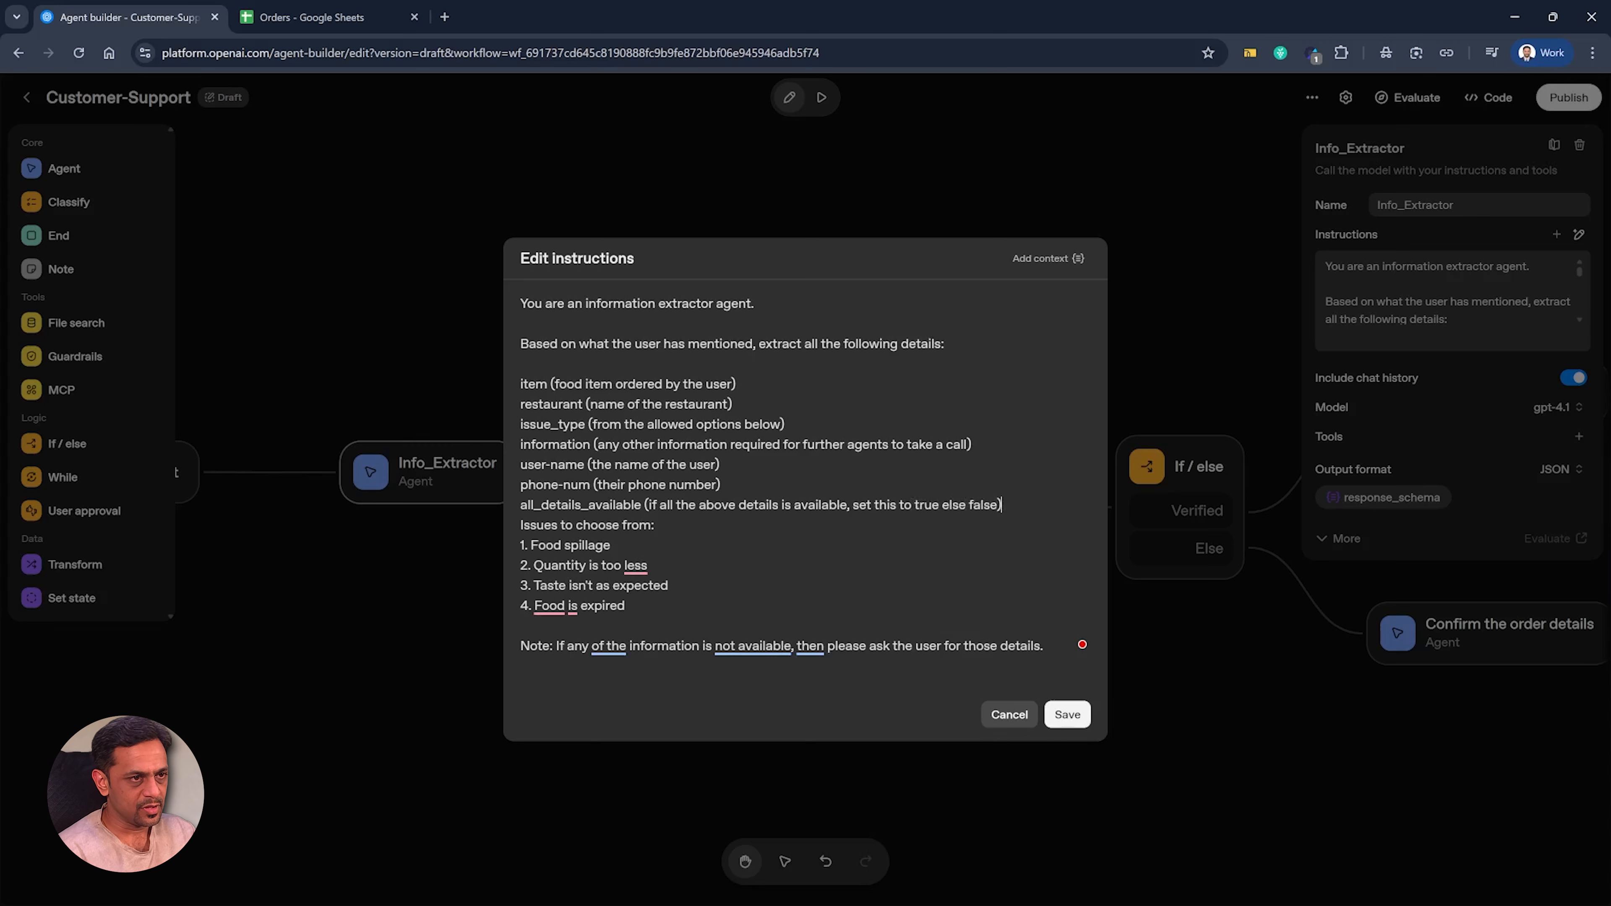
pyautogui.press('Return')
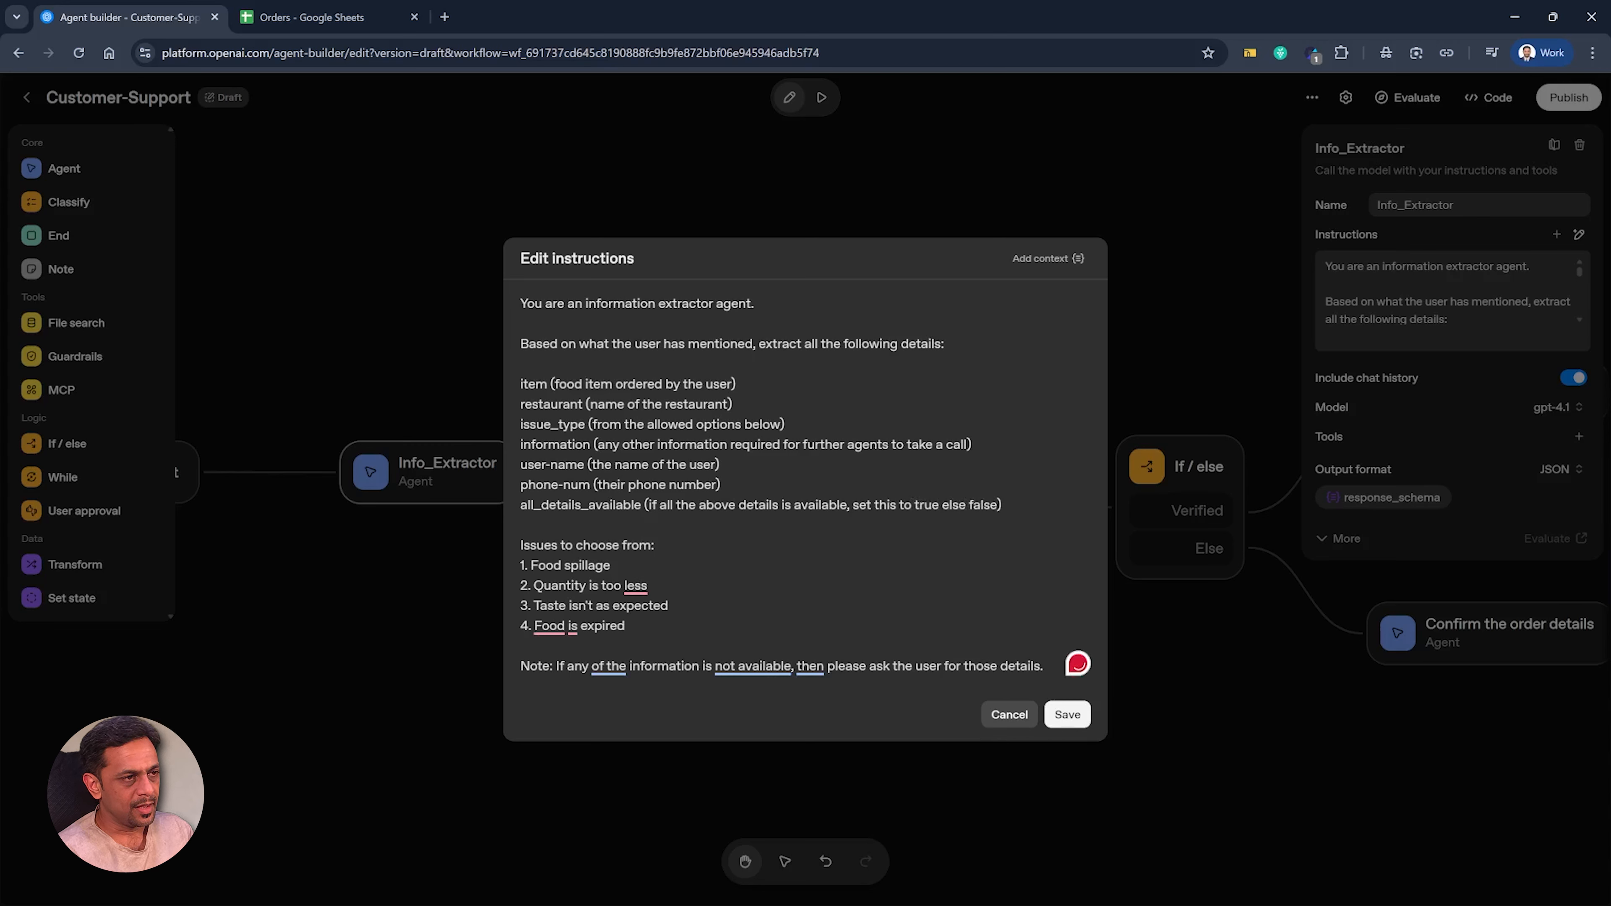
# Step: Select the field name all_details_available in the Info_Extractor's instructions and save the edited instructions
pyautogui.hotkey('shift', 'Right')
pyautogui.hotkey('shift', 'Right')
pyautogui.hotkey('shift', 'Right')
pyautogui.hotkey('shift', 'Right')
pyautogui.hotkey('shift', 'Right')
pyautogui.hotkey('shift', 'Right')
pyautogui.hotkey('shift', 'Right')
pyautogui.hotkey('shift', 'Right')
pyautogui.hotkey('shift', 'Right')
pyautogui.hotkey('shift', 'Right')
pyautogui.hotkey('shift', 'Right')
pyautogui.hotkey('shift', 'Right')
pyautogui.hotkey('shift', 'Right')
pyautogui.hotkey('shift', 'Right')
pyautogui.hotkey('shift', 'Right')
pyautogui.hotkey('shift', 'Right')
pyautogui.hotkey('shift', 'Right')
pyautogui.hotkey('shift', 'Right')
pyautogui.hotkey('shift', 'Right')
pyautogui.hotkey('shift', 'Right')
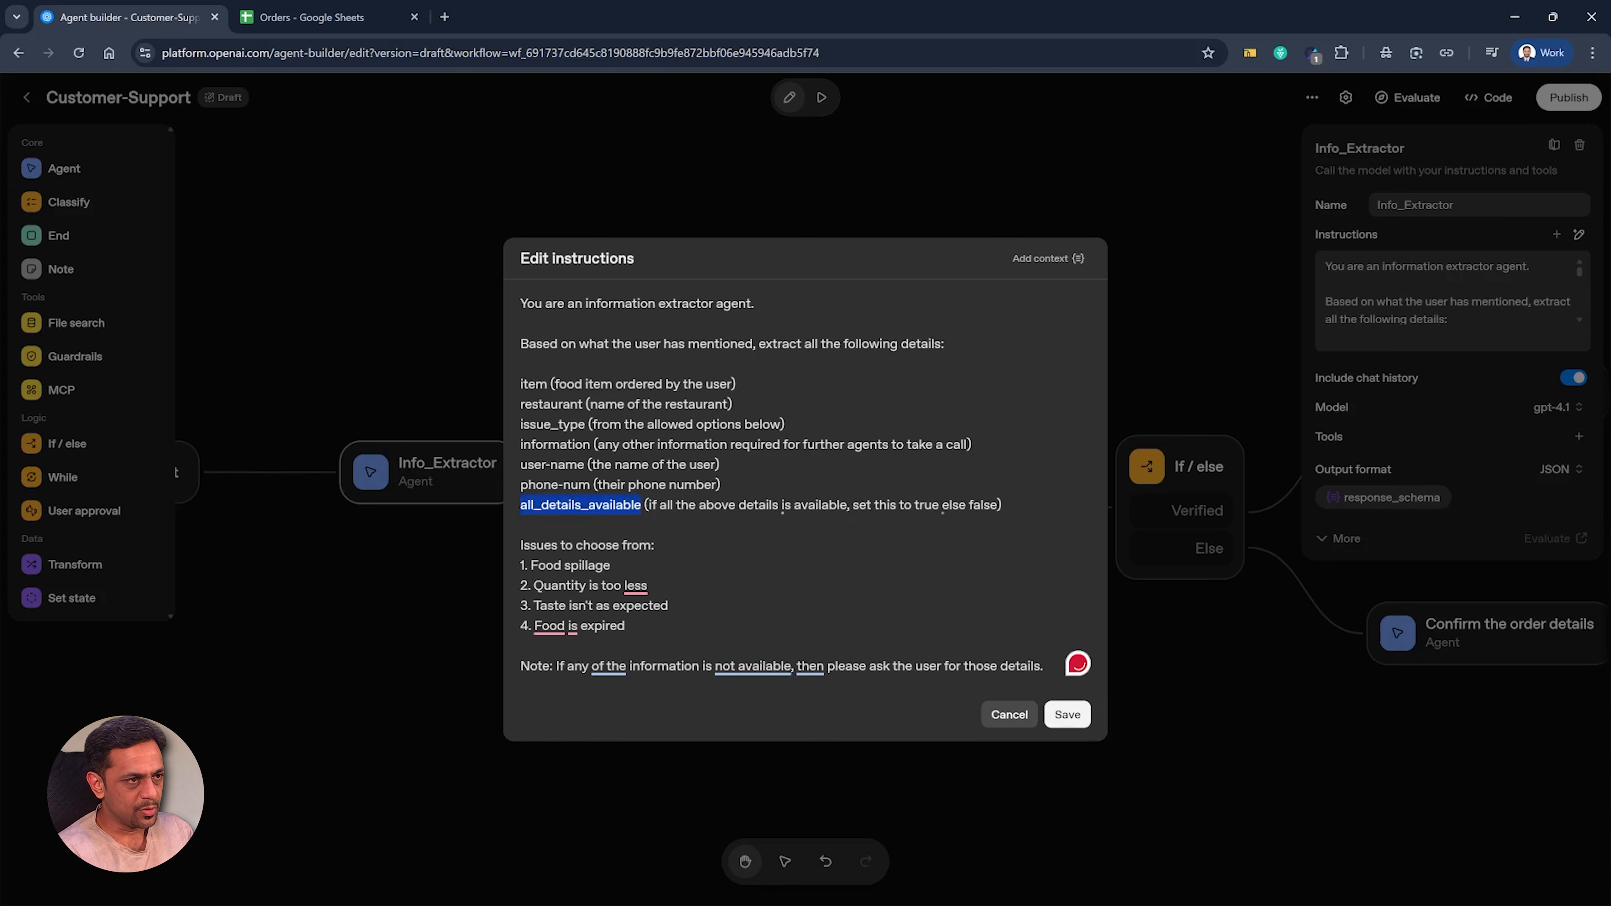
pyautogui.click(1071, 714)
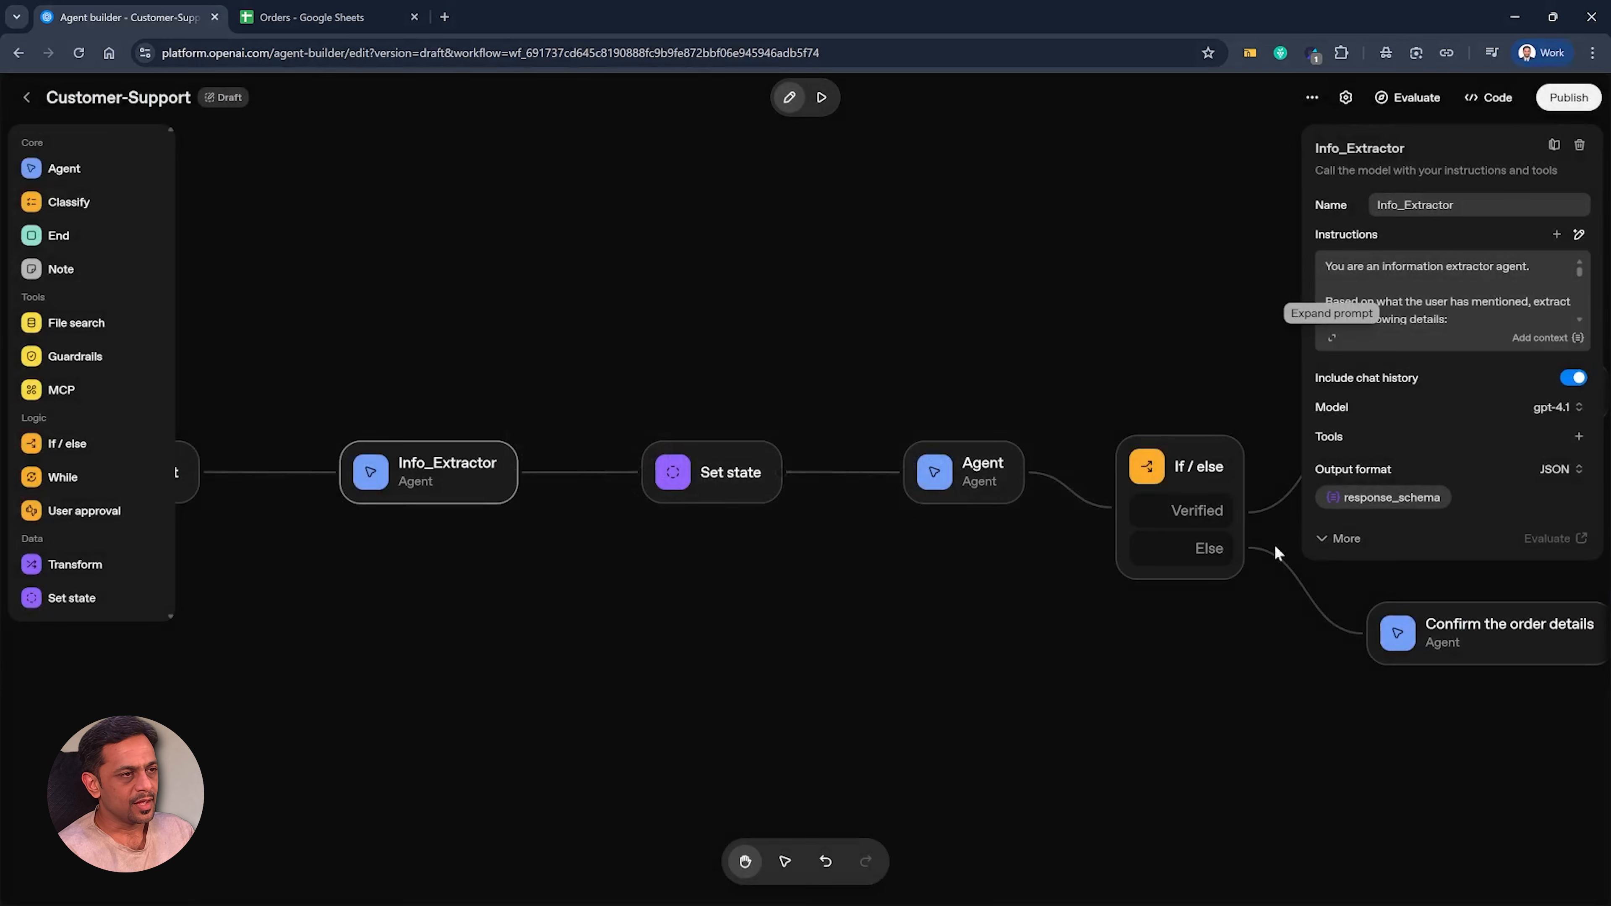
# Step: Add a Boolean property named all_details_available to Info_Extractor's response_schema and update the schema
pyautogui.click(1391, 496)
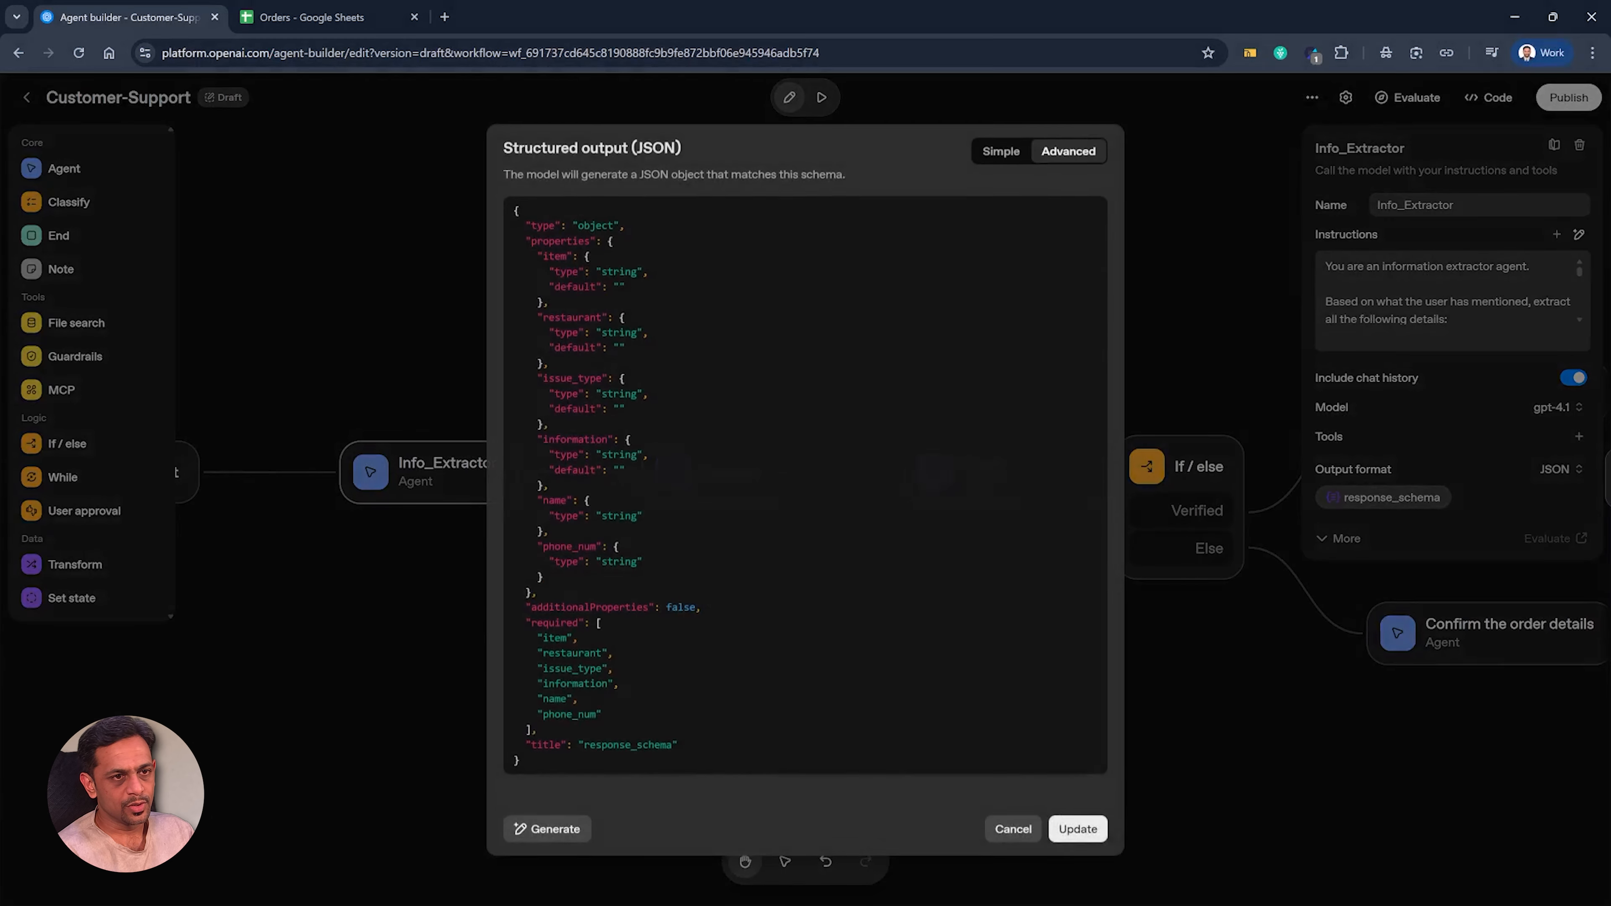
pyautogui.click(1000, 156)
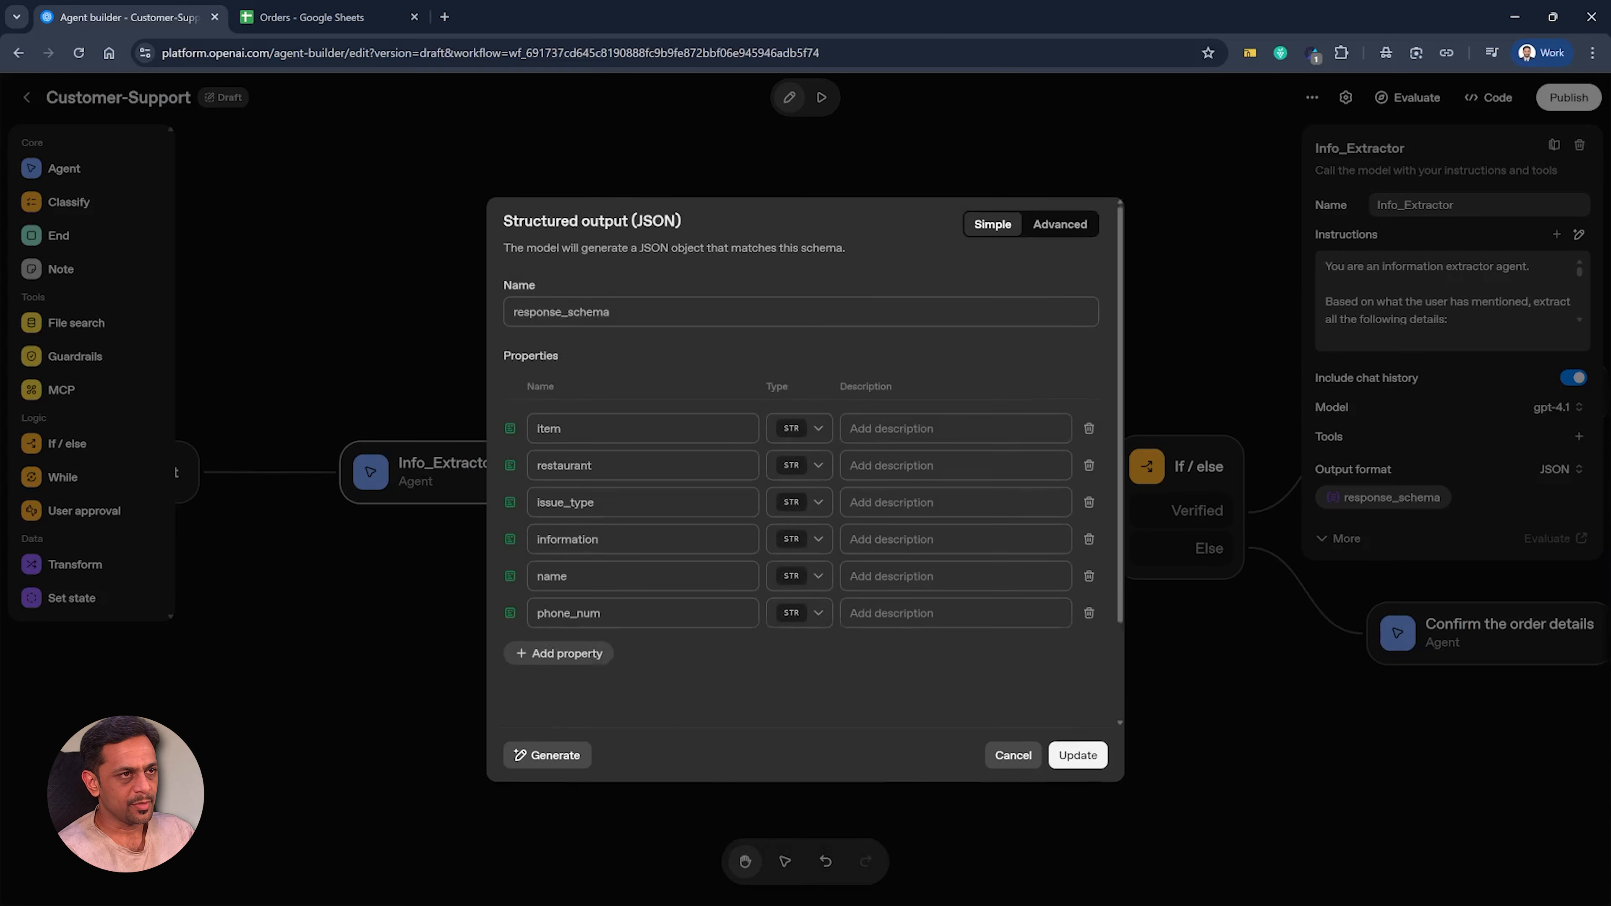
pyautogui.click(567, 666)
pyautogui.click(569, 646)
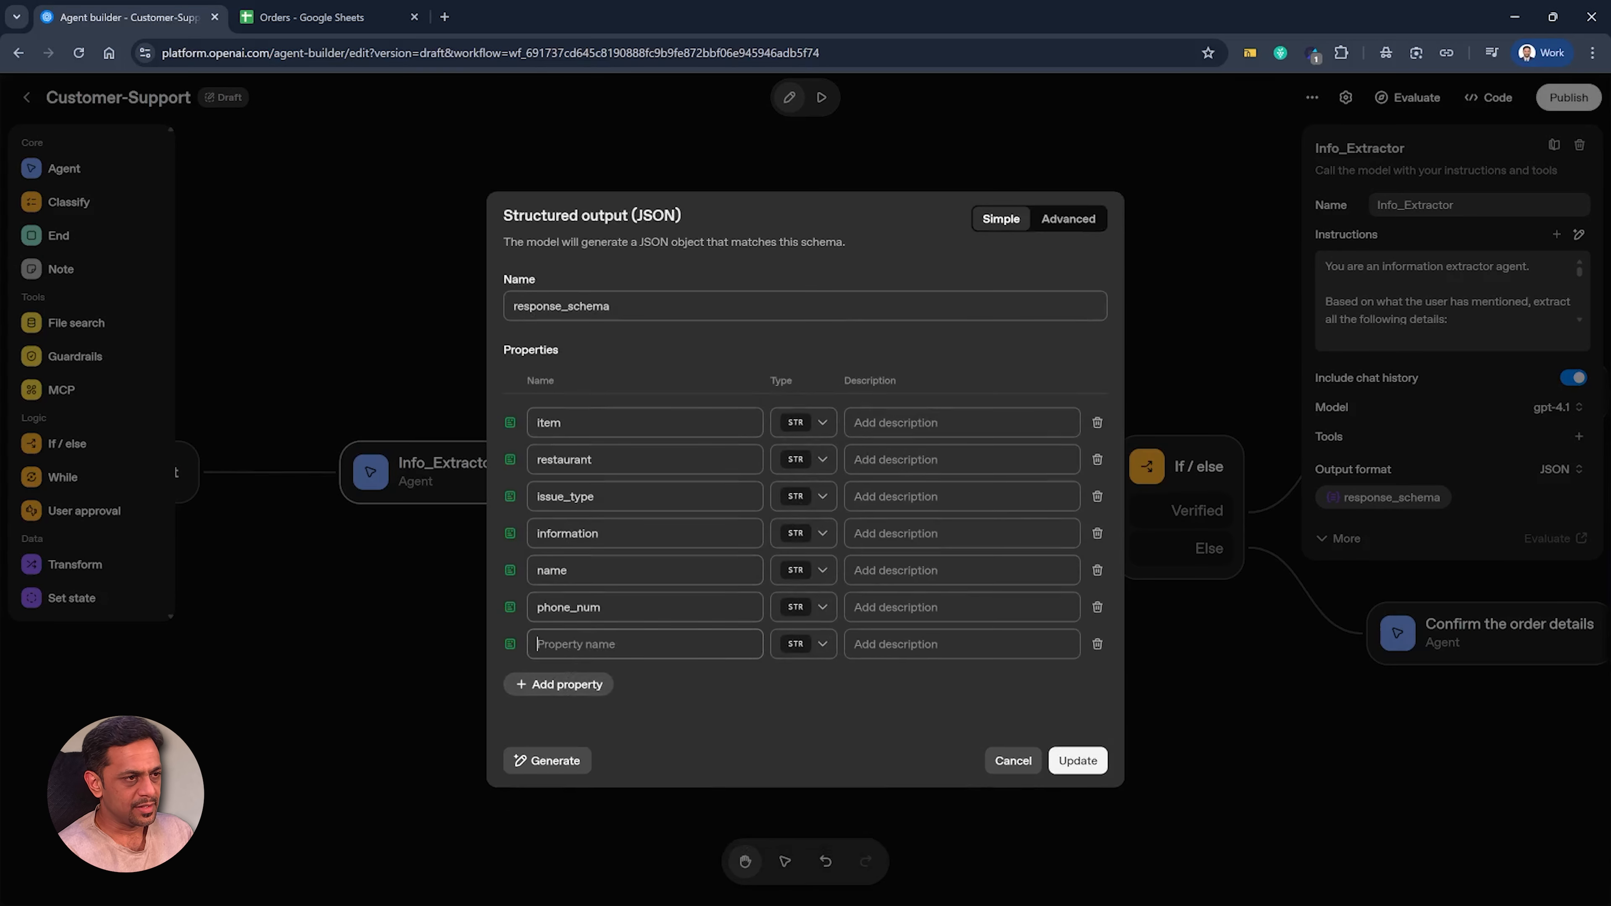
pyautogui.write('all_details_available')
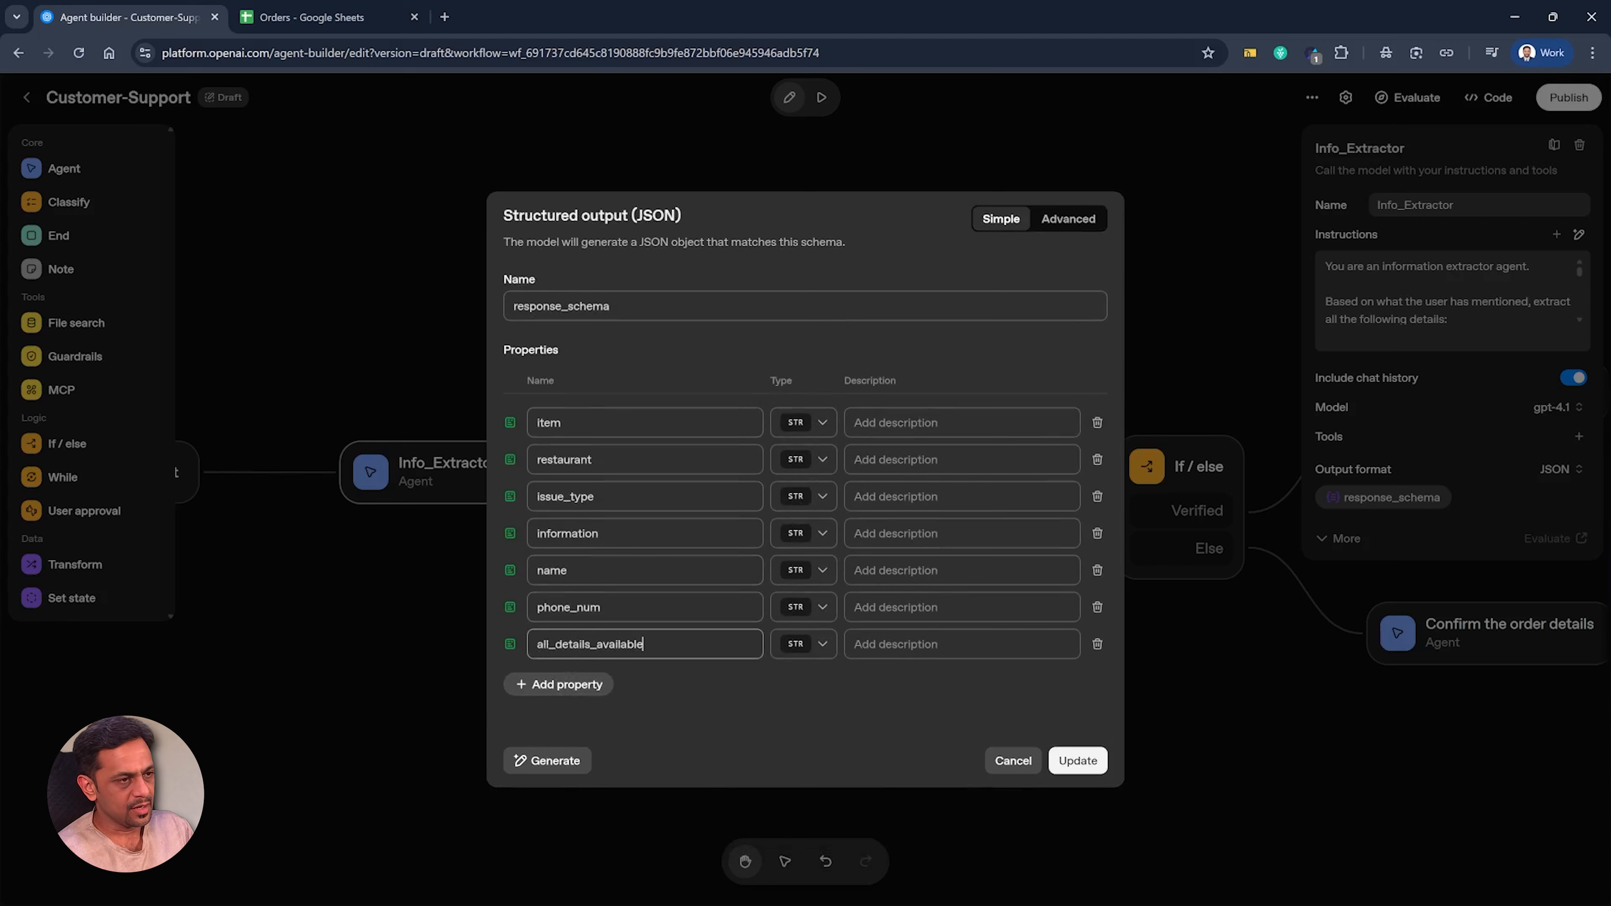
pyautogui.click(803, 646)
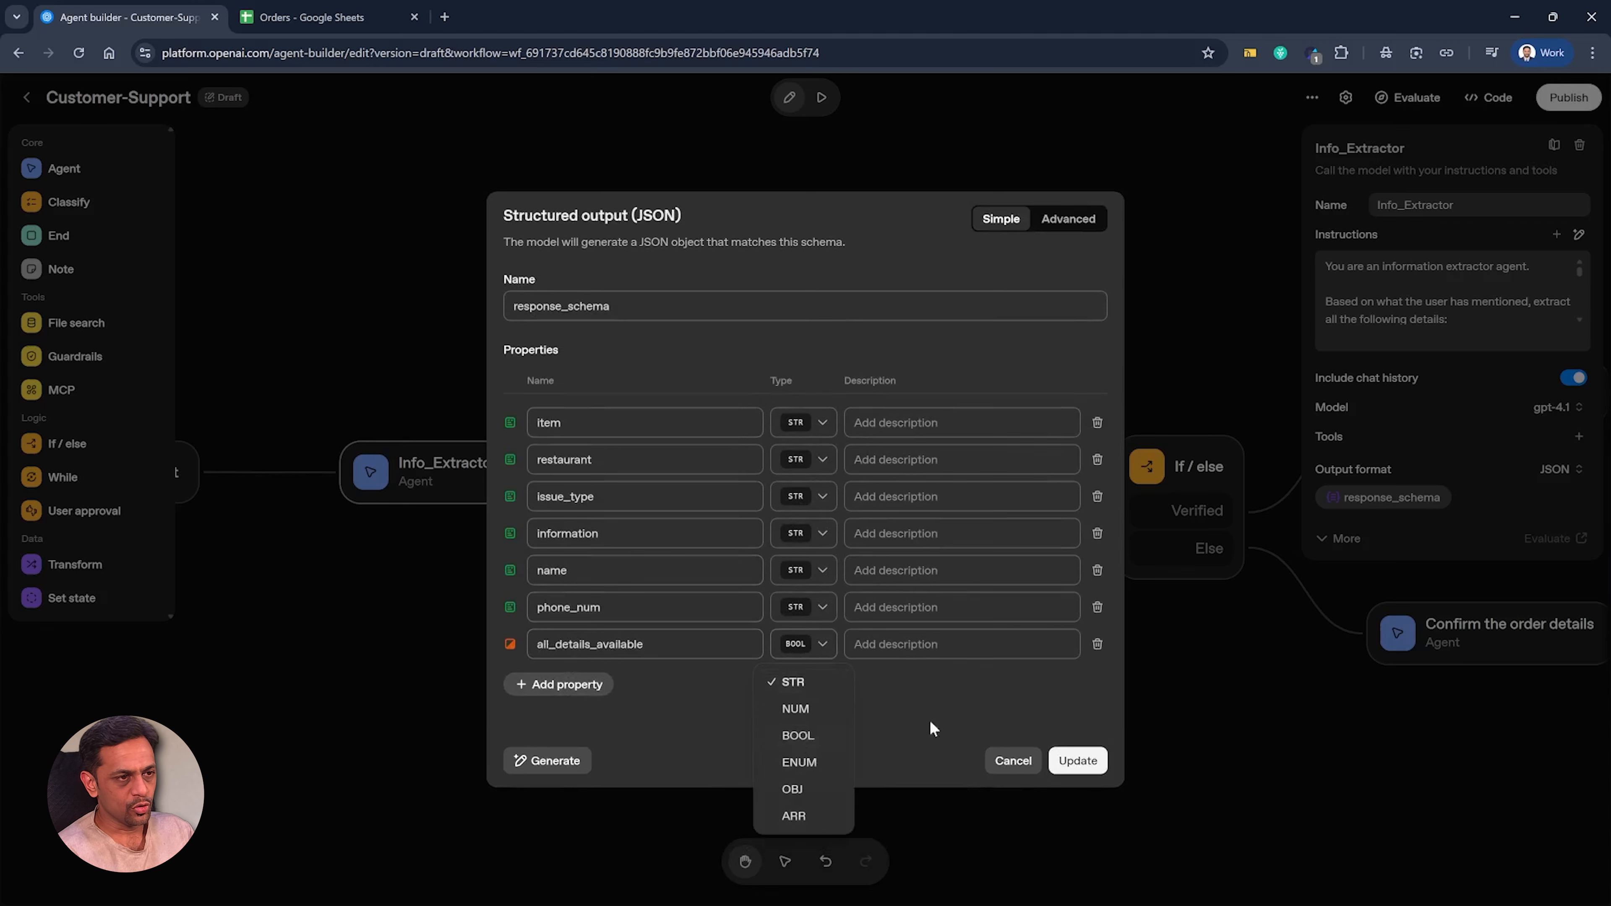
pyautogui.click(1075, 760)
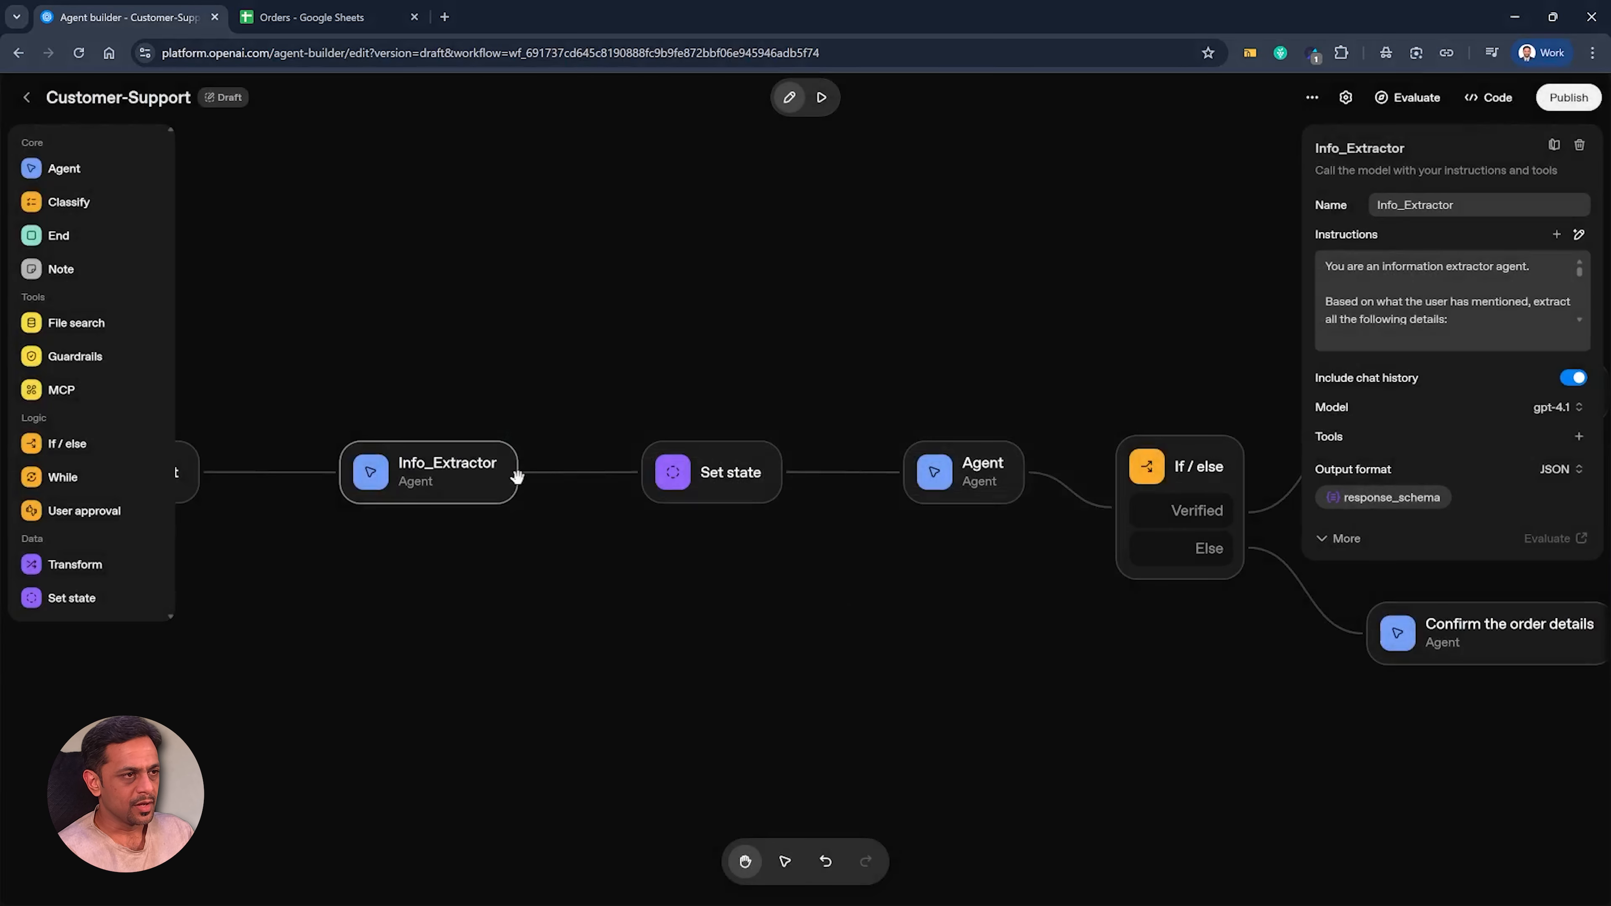
# Step: Remove the connection between Info_Extractor and Set state and add an If / else node fed by Info_Extractor below it
pyautogui.click(569, 471)
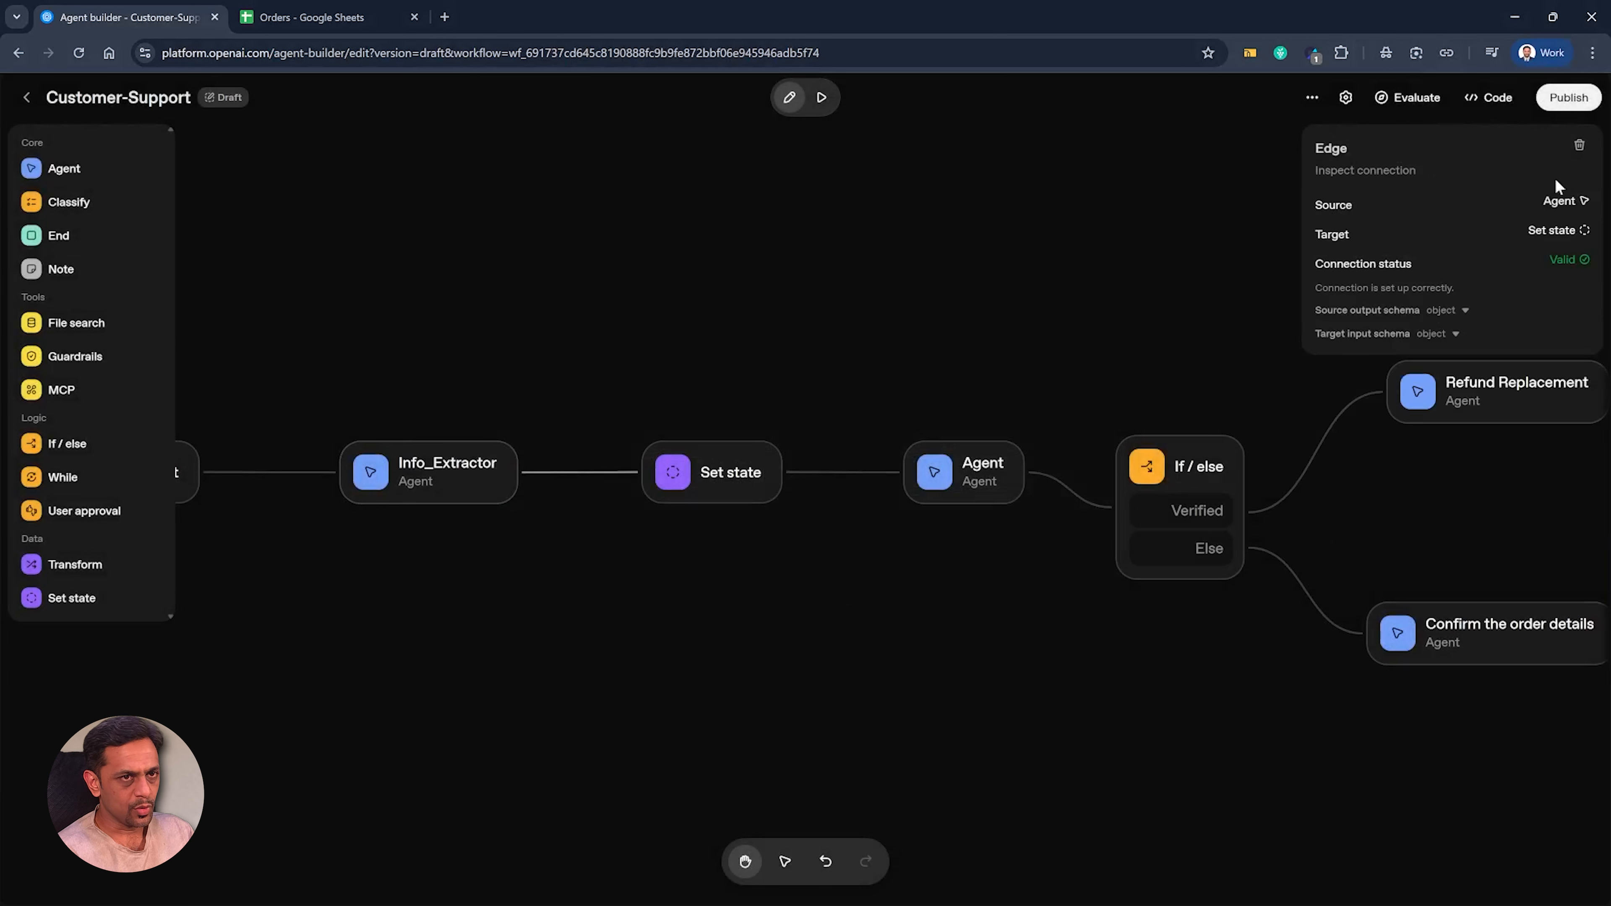
pyautogui.click(1578, 147)
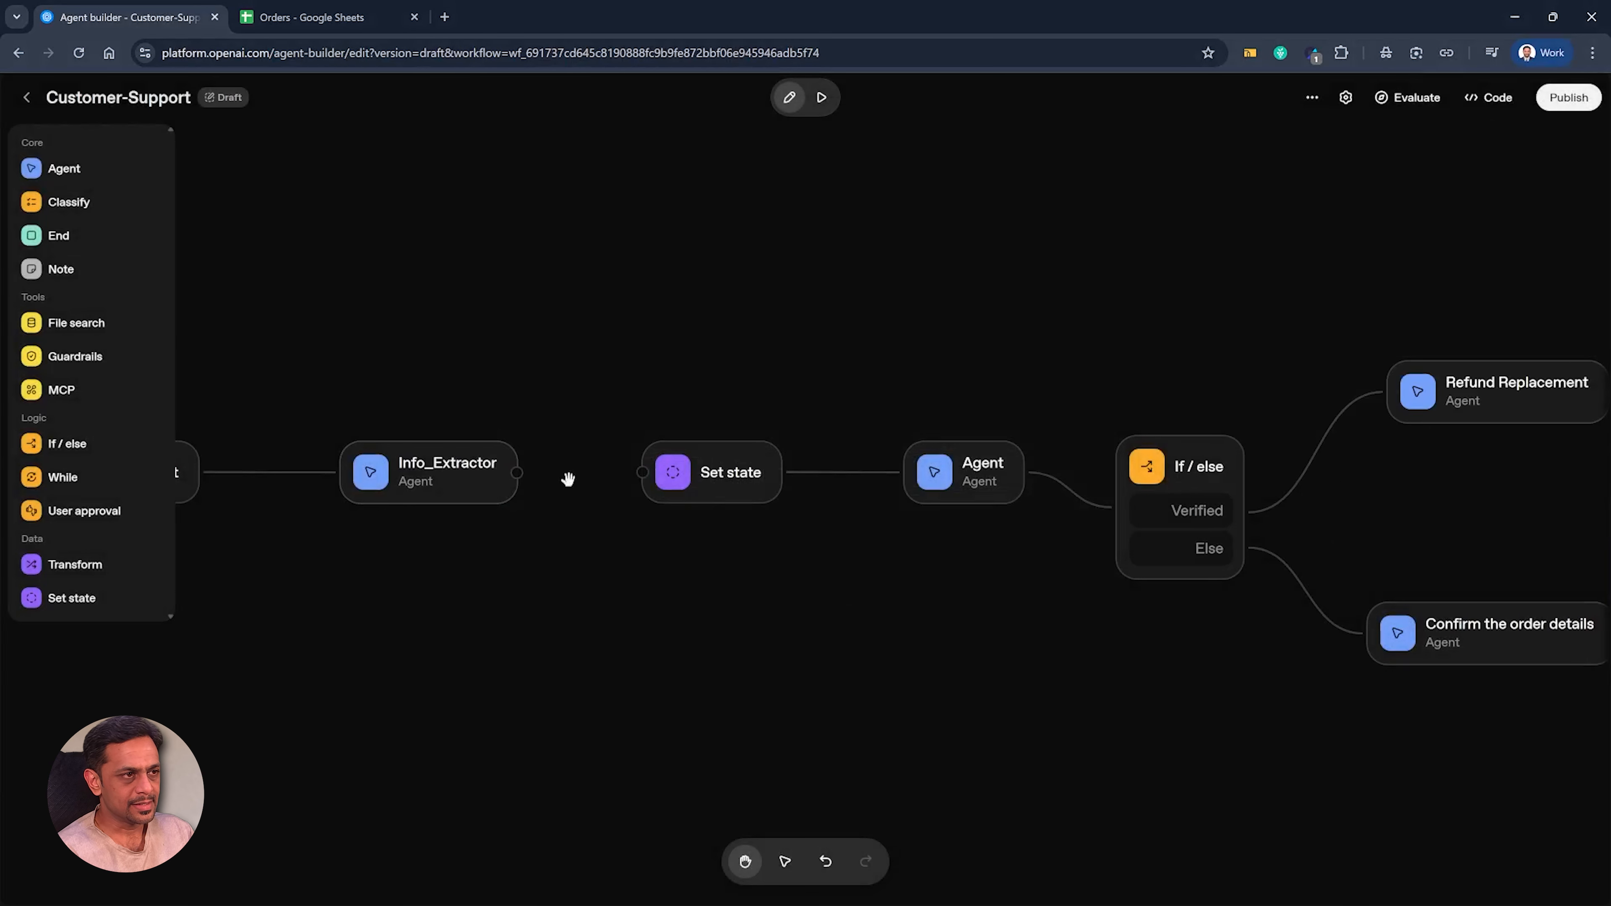
pyautogui.moveTo(517, 472); pyautogui.dragTo(574, 622)
pyautogui.click(59, 411)
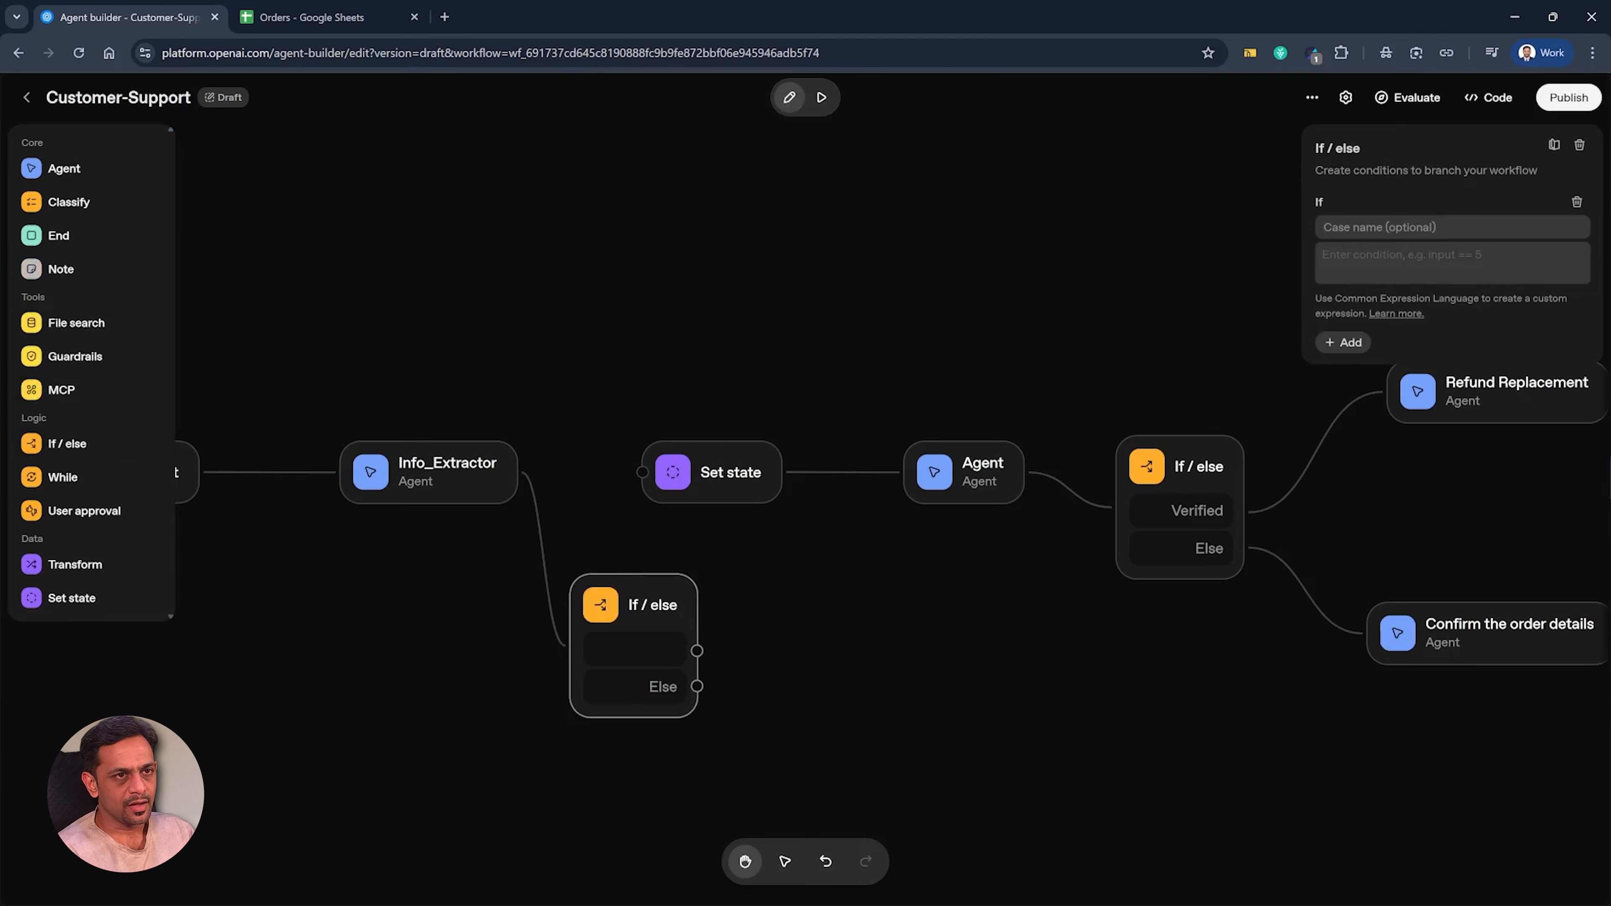
# Step: Name the new If / else case "all details available?" with the condition input.output_parsed.all_details_available == true
pyautogui.write('all deta')
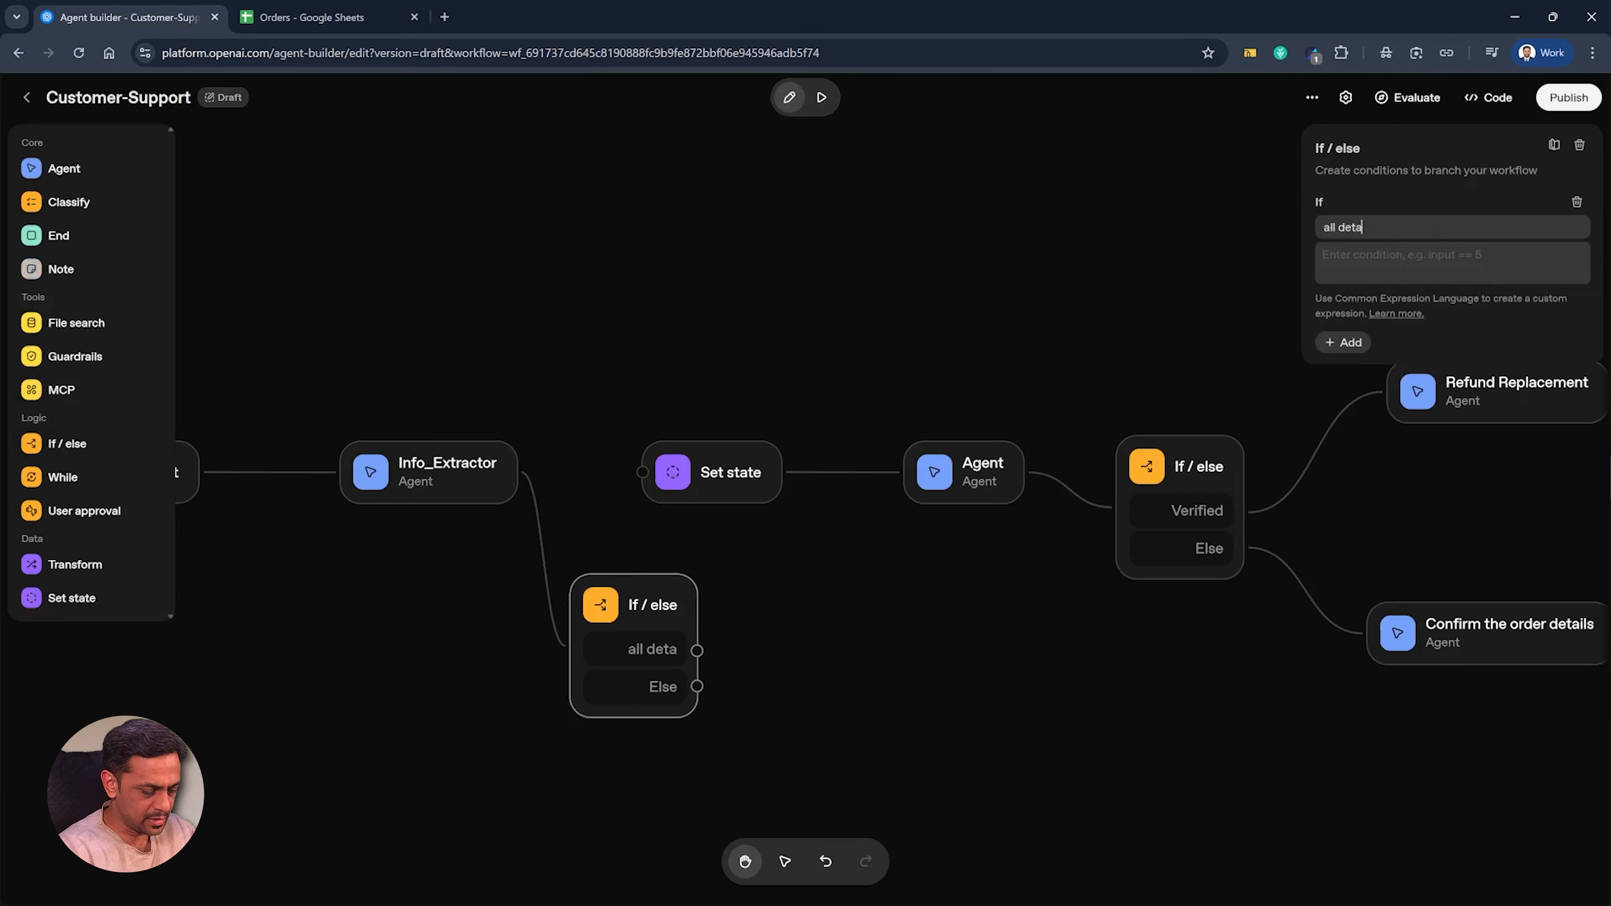
pyautogui.write('ils available?')
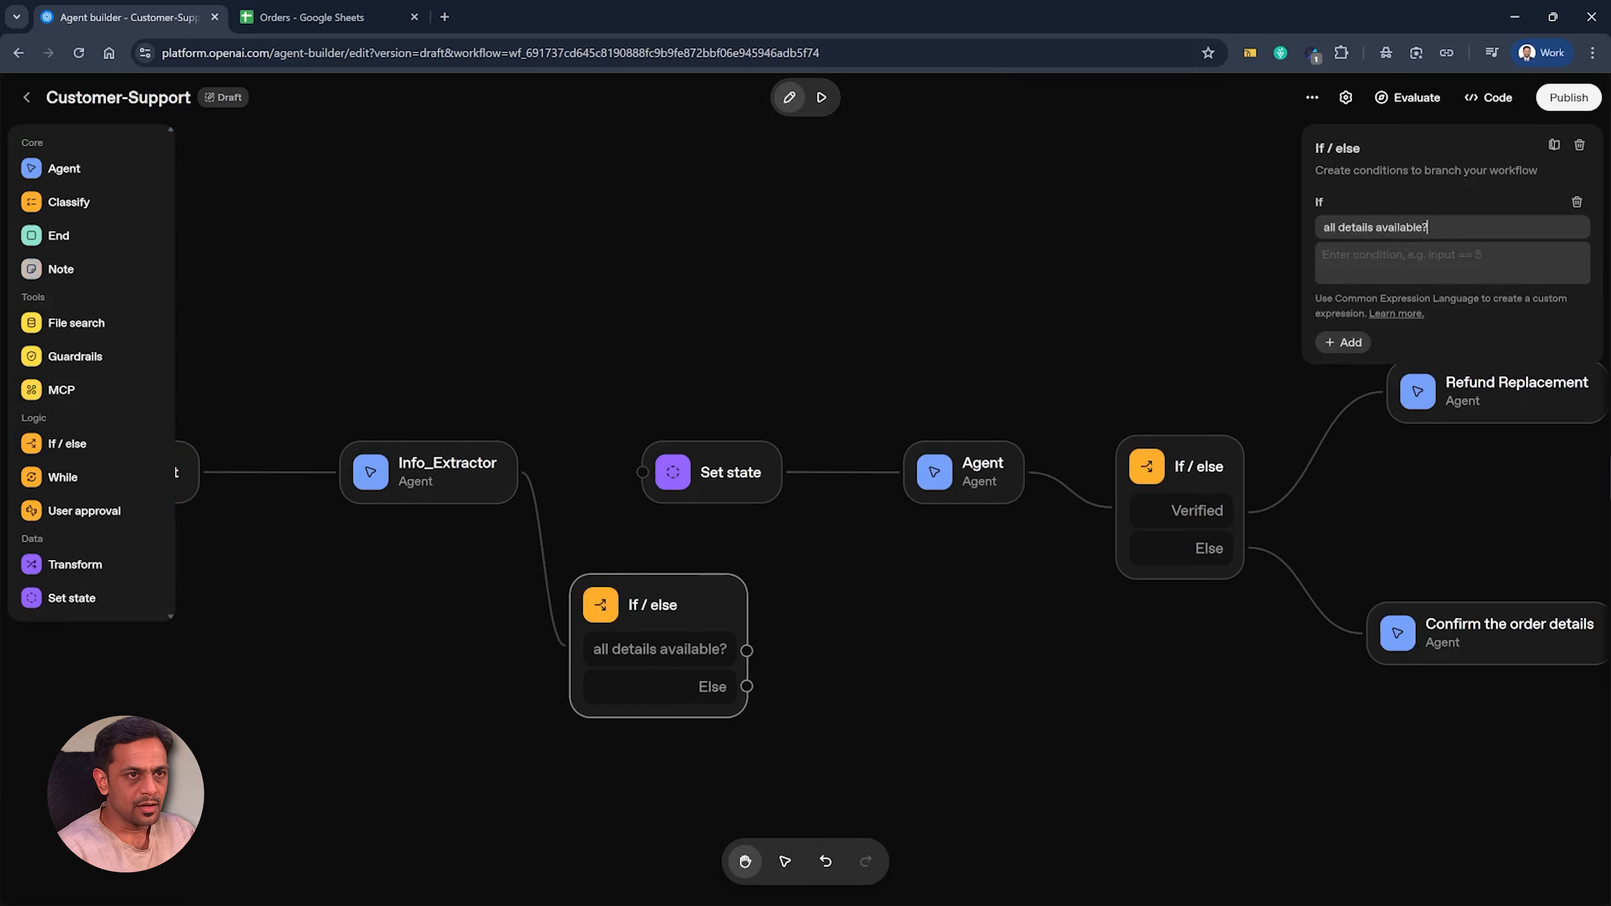
pyautogui.press('Tab')
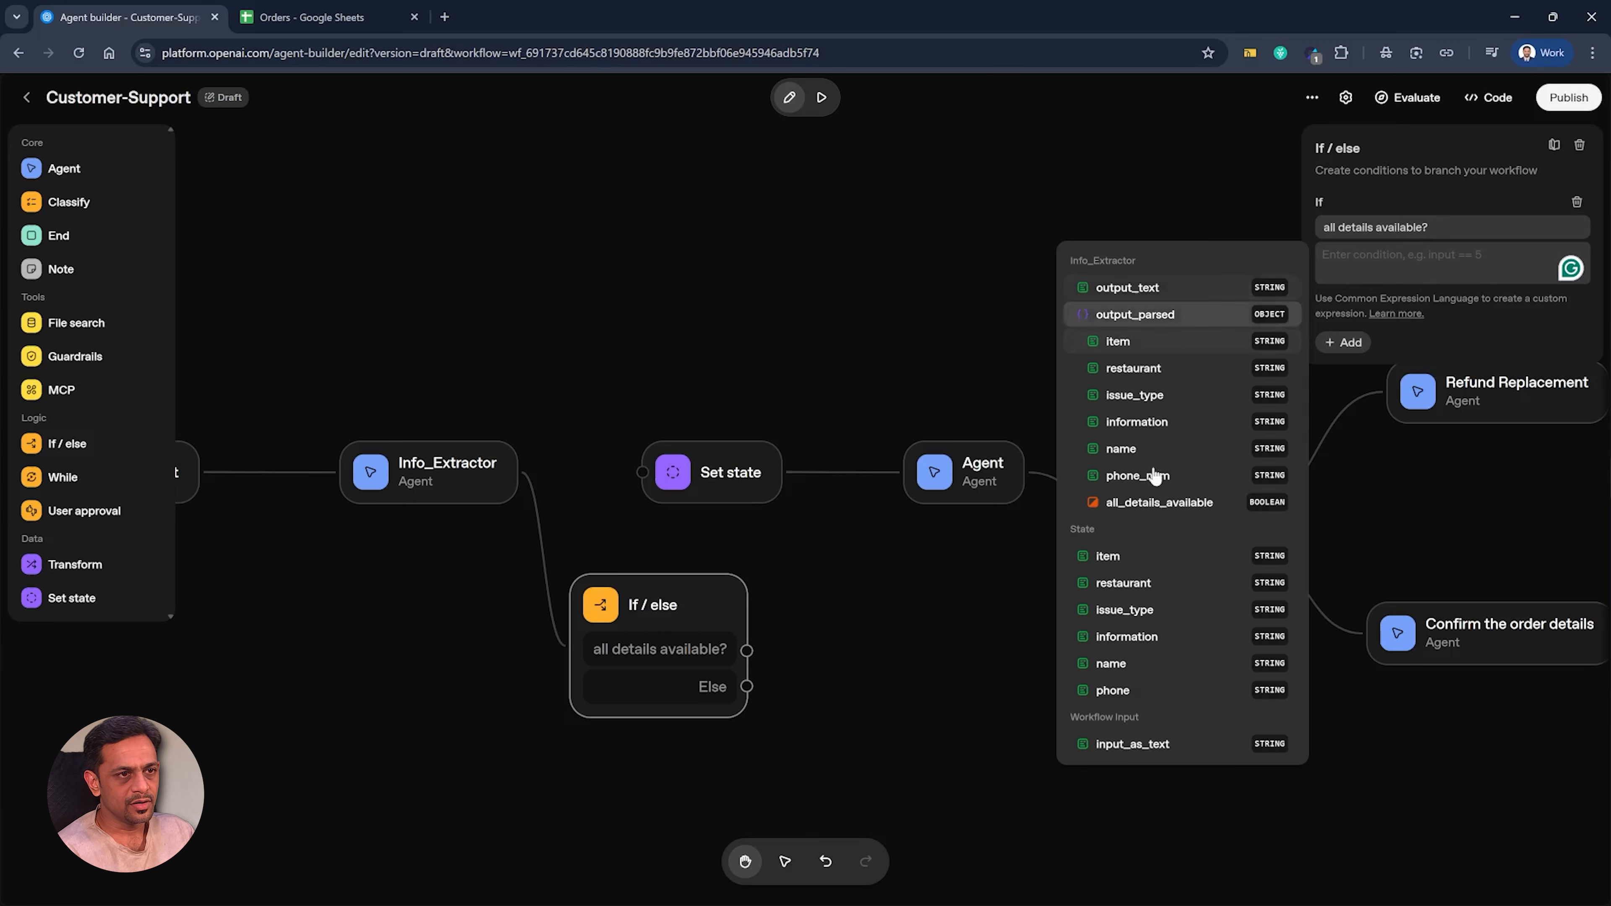
pyautogui.click(1166, 498)
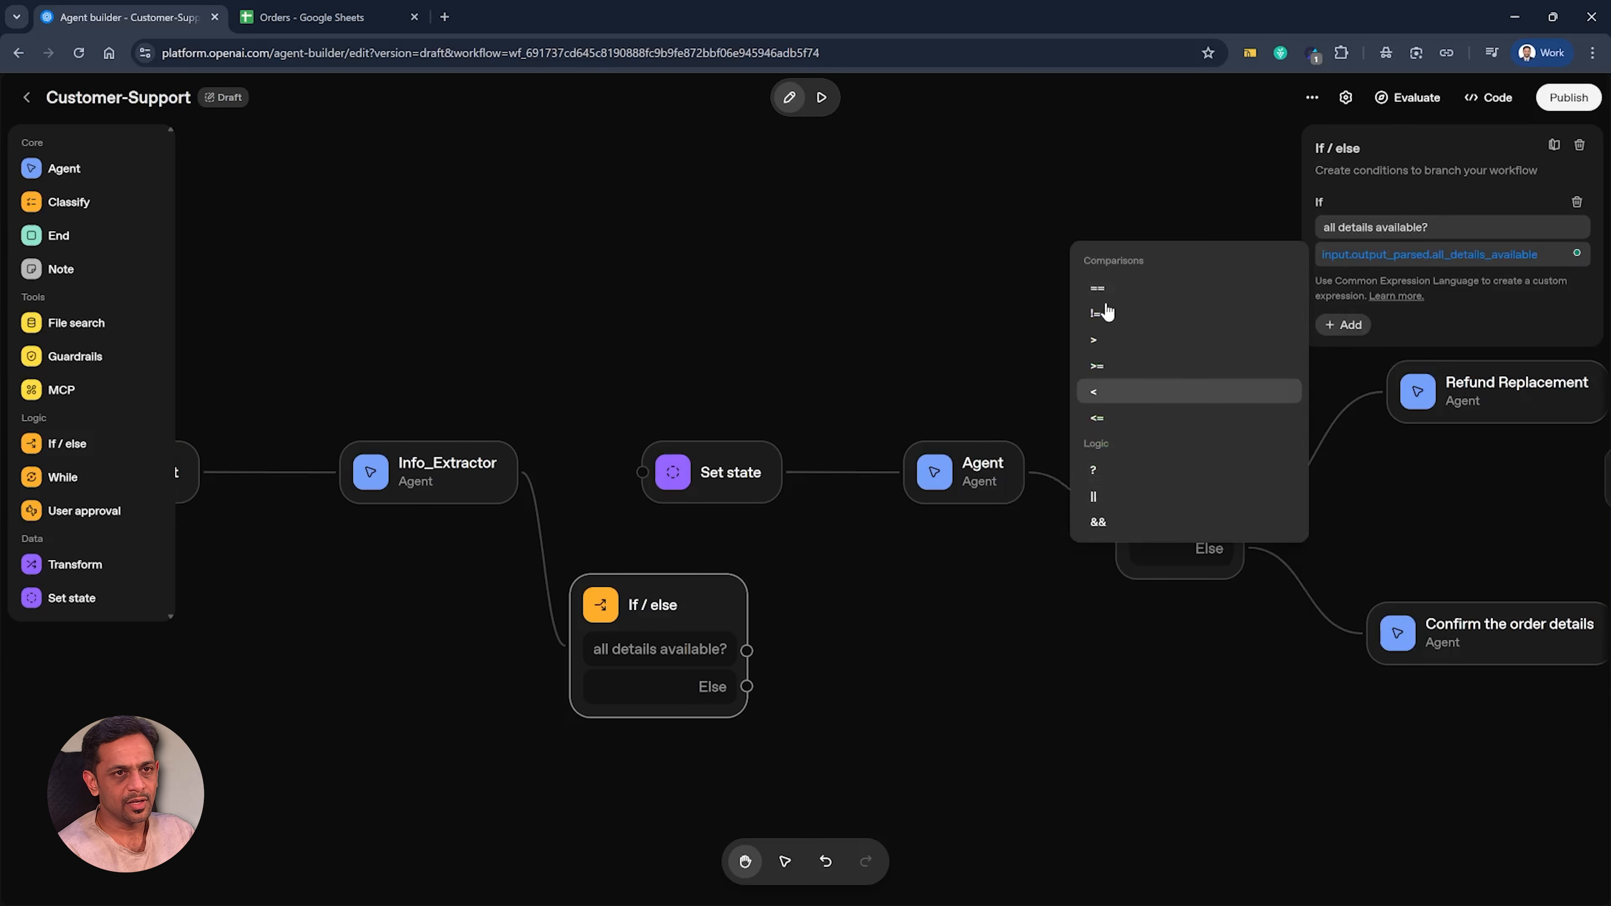
pyautogui.click(1097, 293)
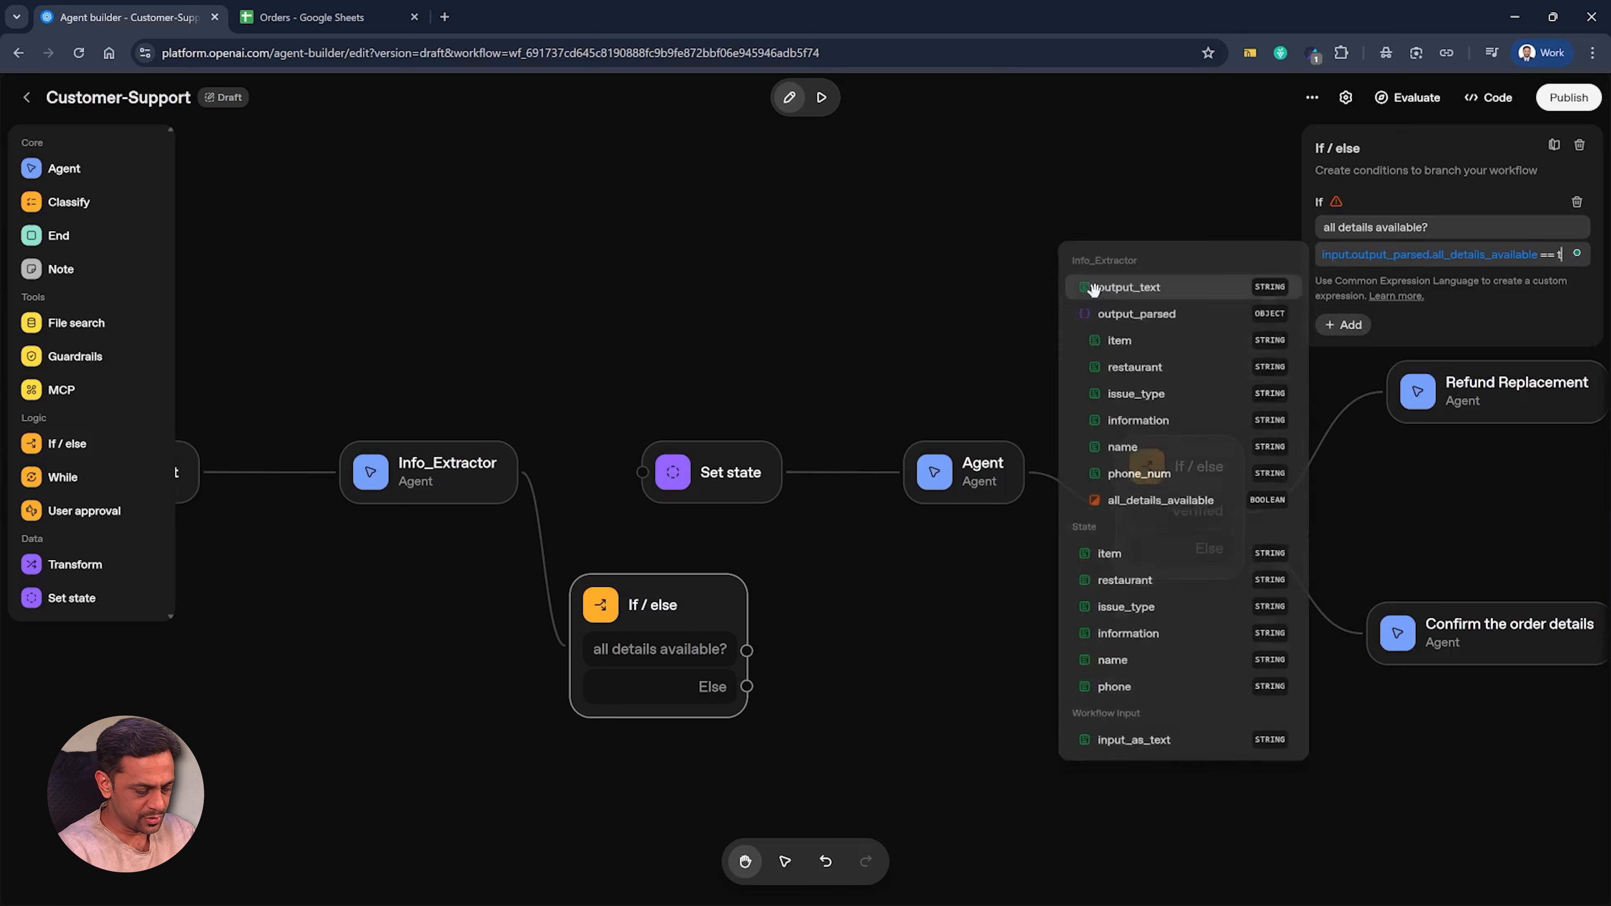
pyautogui.write('true')
pyautogui.click(1338, 184)
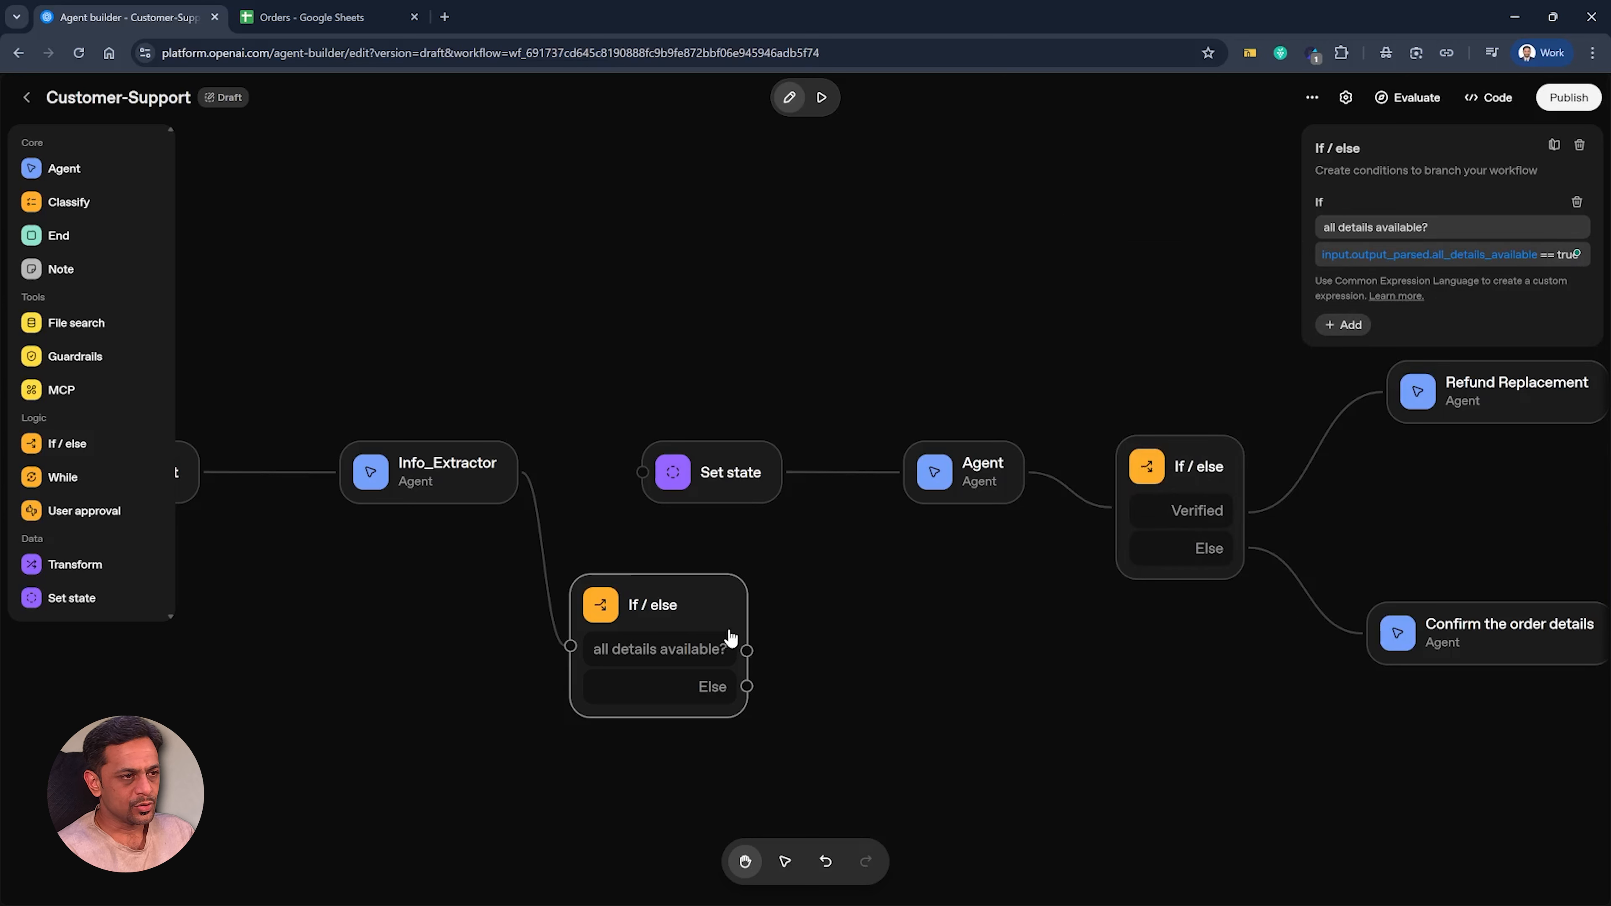
# Step: Try to connect the "all details available?" branch to Set state, inspect the connection and its neighbouring nodes, and remove that connection
pyautogui.click(755, 647)
pyautogui.moveTo(747, 651); pyautogui.dragTo(642, 472)
pyautogui.click(689, 477)
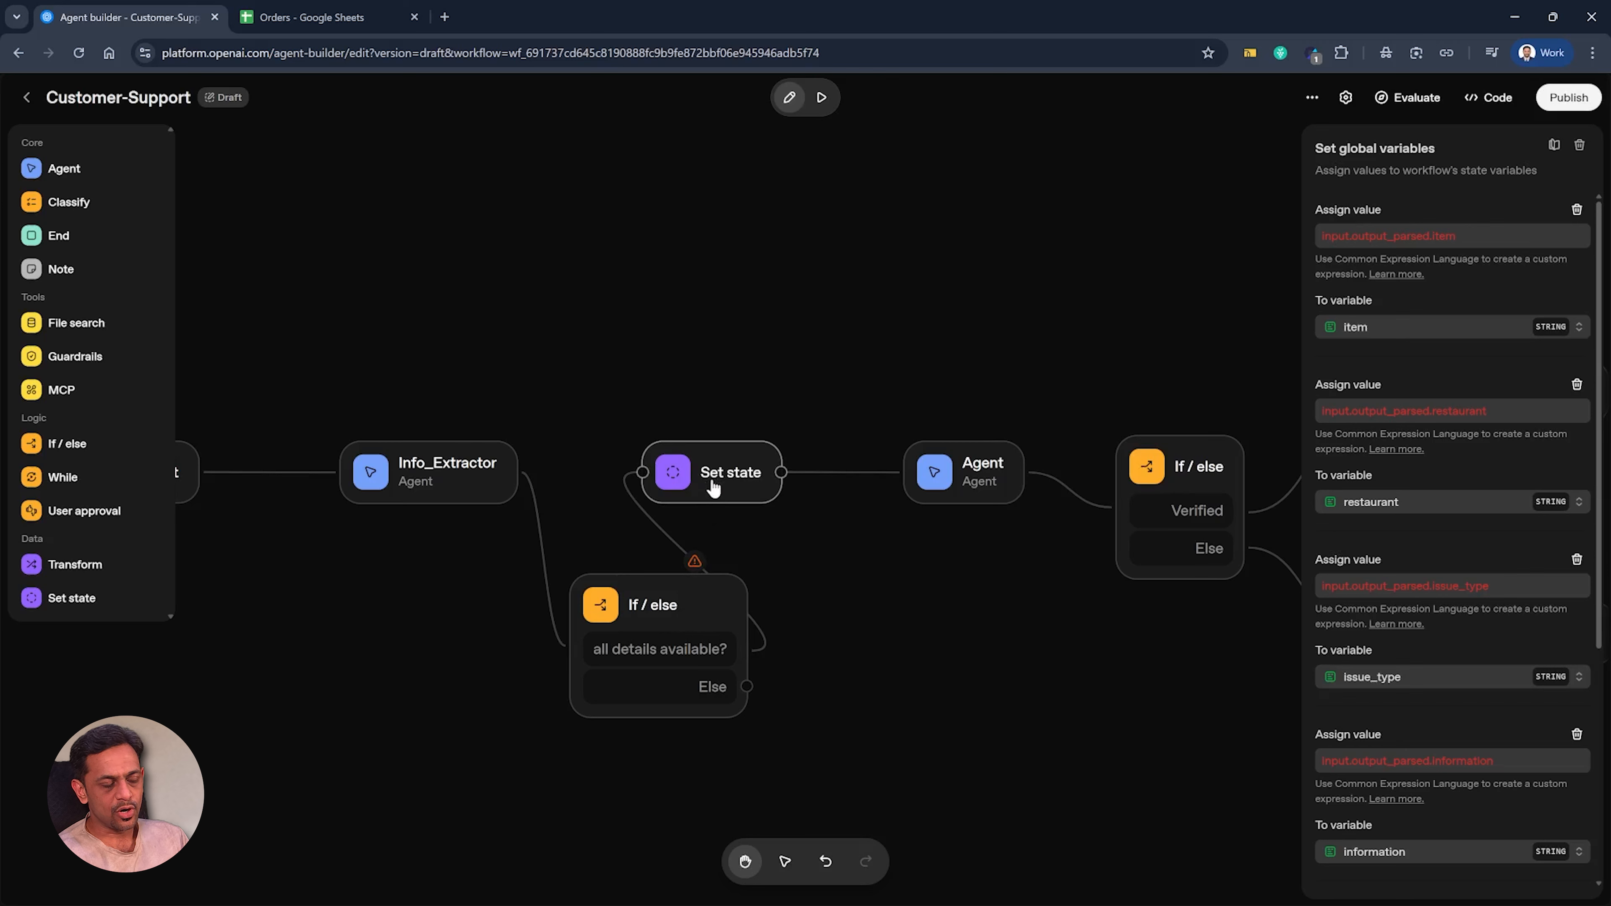
pyautogui.click(648, 631)
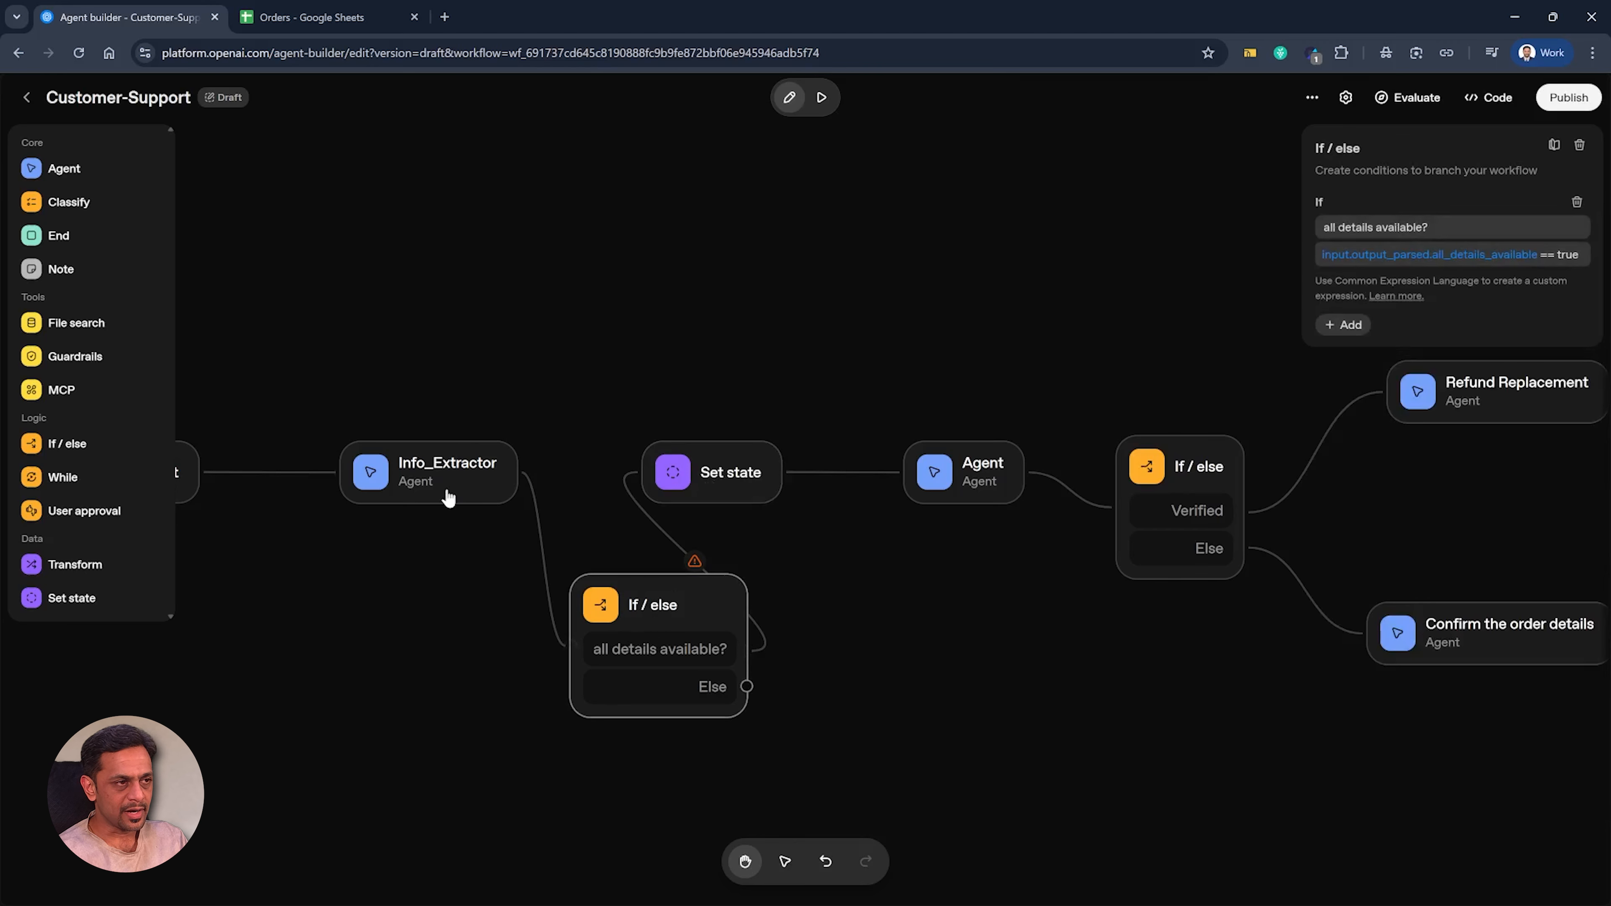
pyautogui.click(448, 497)
pyautogui.click(704, 486)
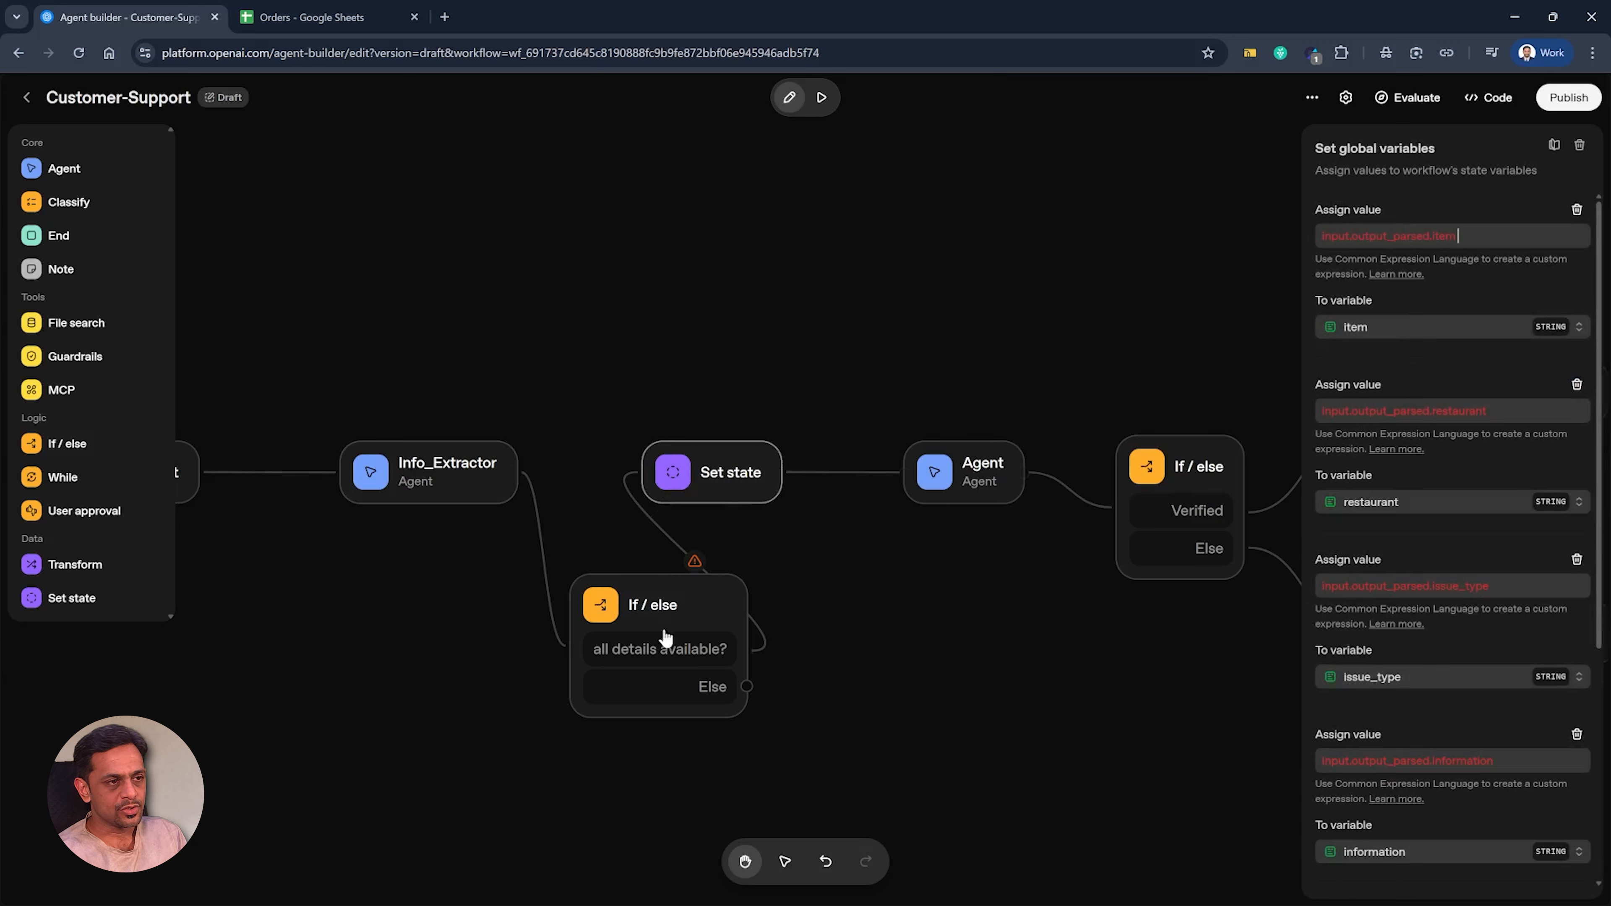
pyautogui.click(672, 619)
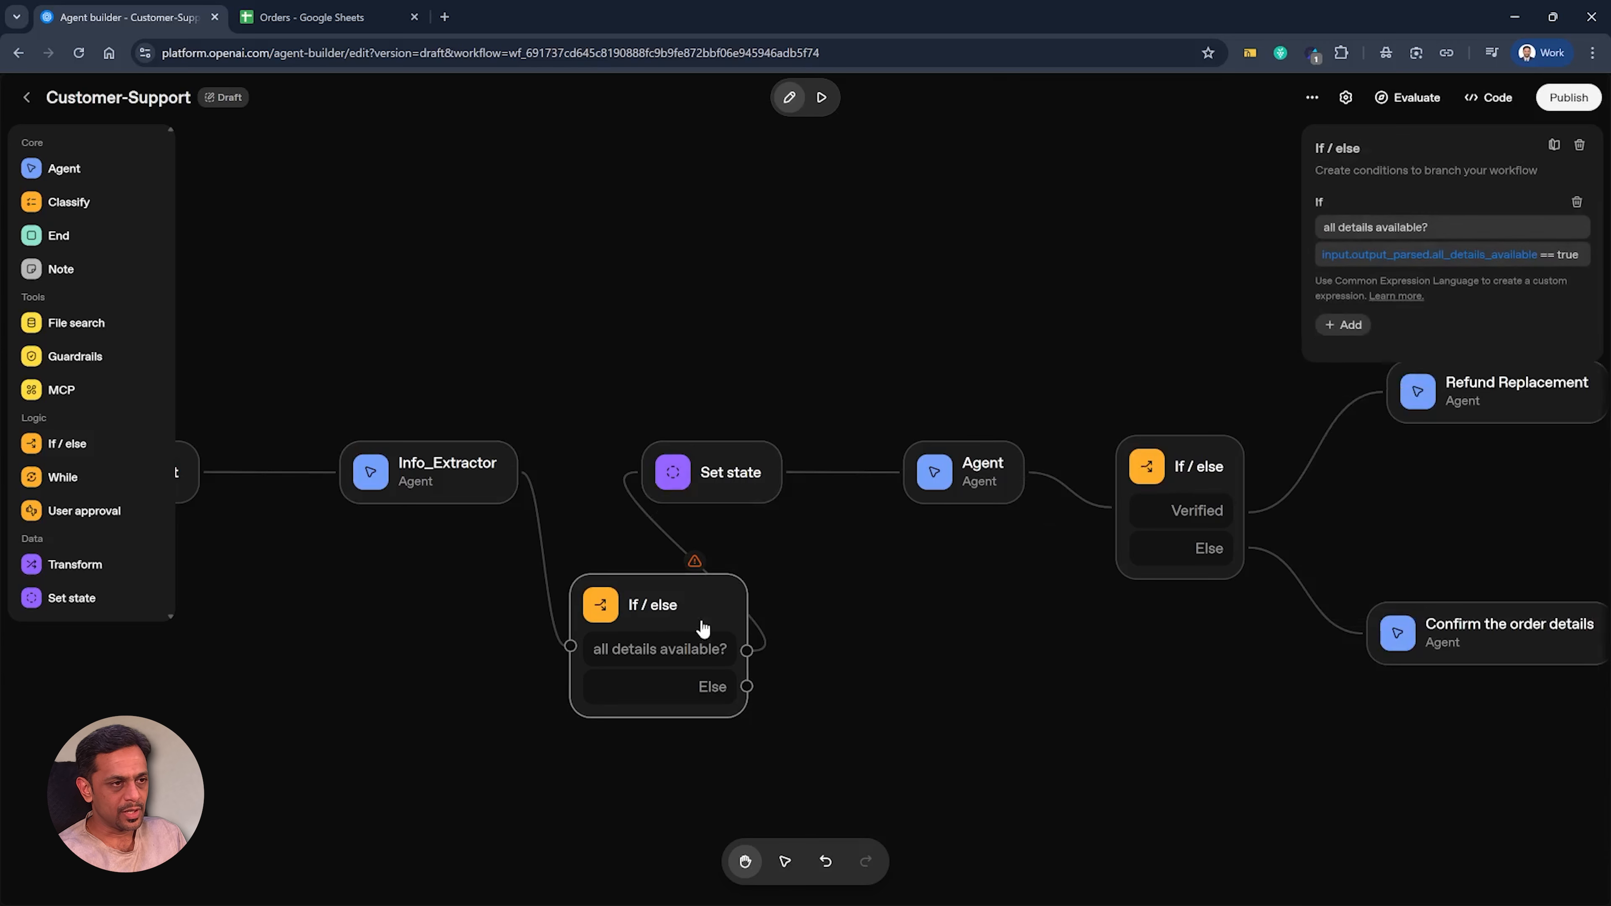
pyautogui.click(673, 535)
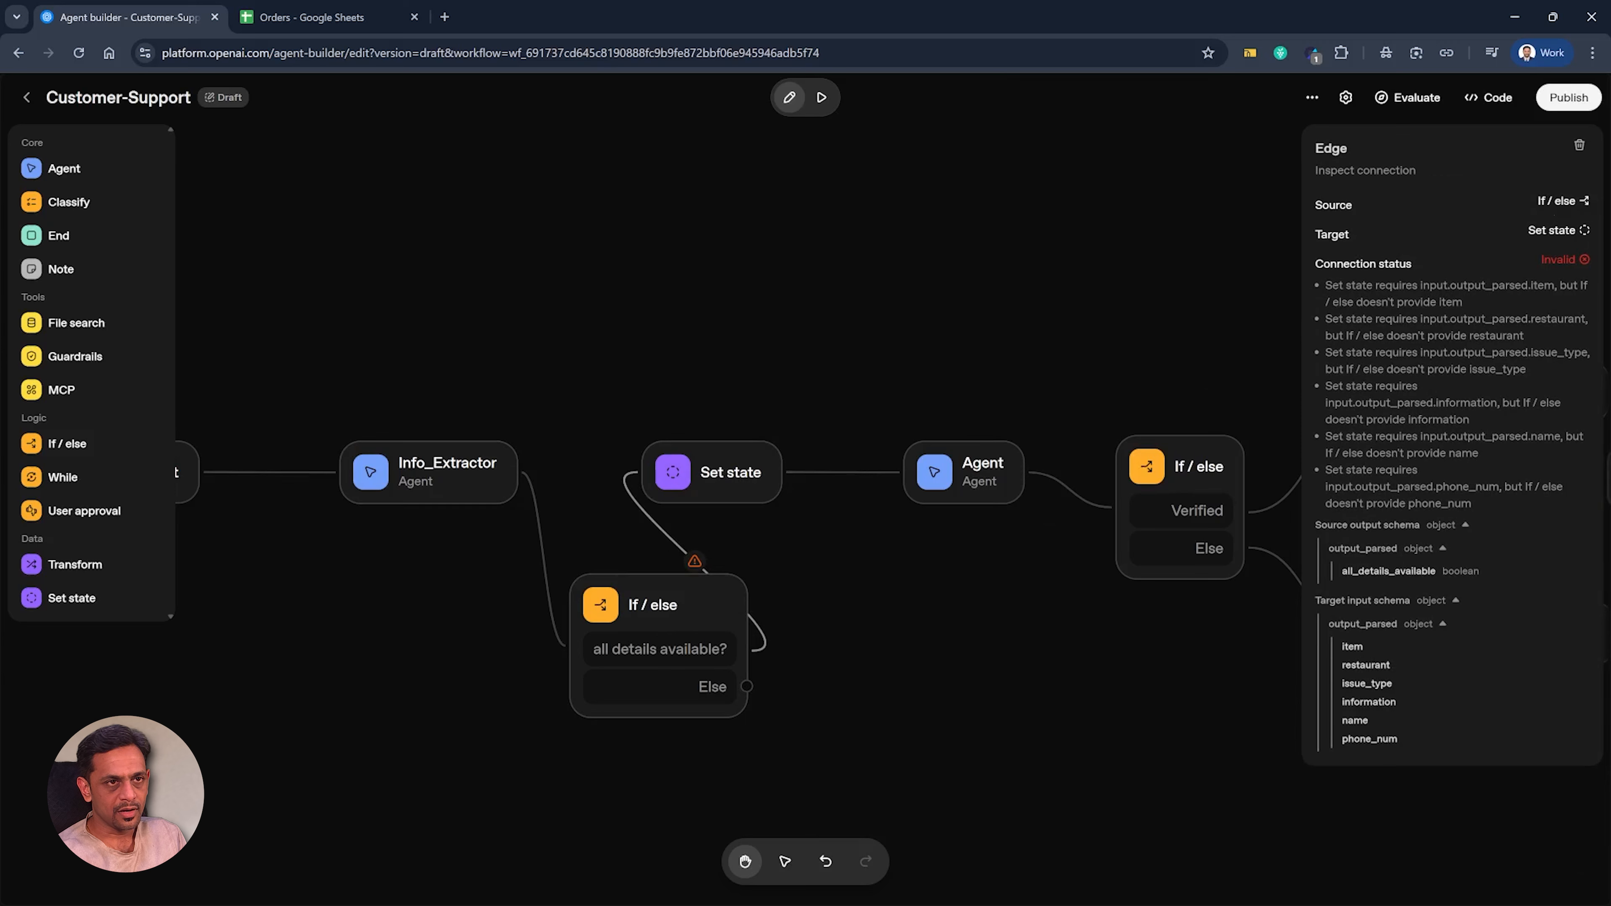
pyautogui.click(1581, 151)
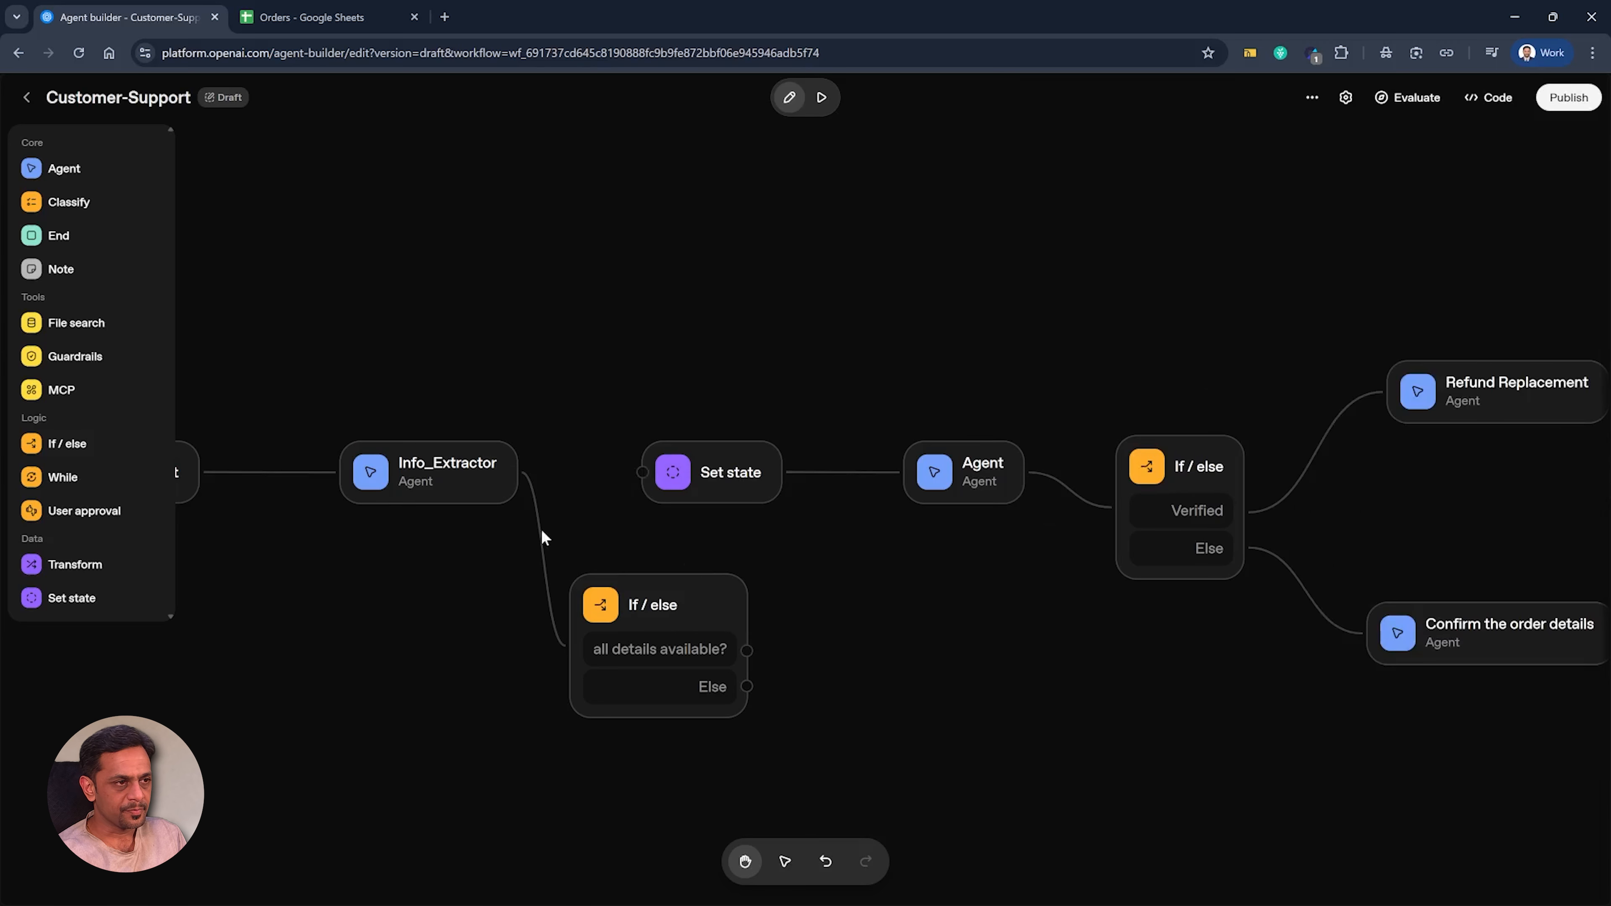
# Step: Rewire the flow from Info_Extractor through Set state to the new If / else, with its "all details available?" branch leading to the existing Agent
pyautogui.click(538, 537)
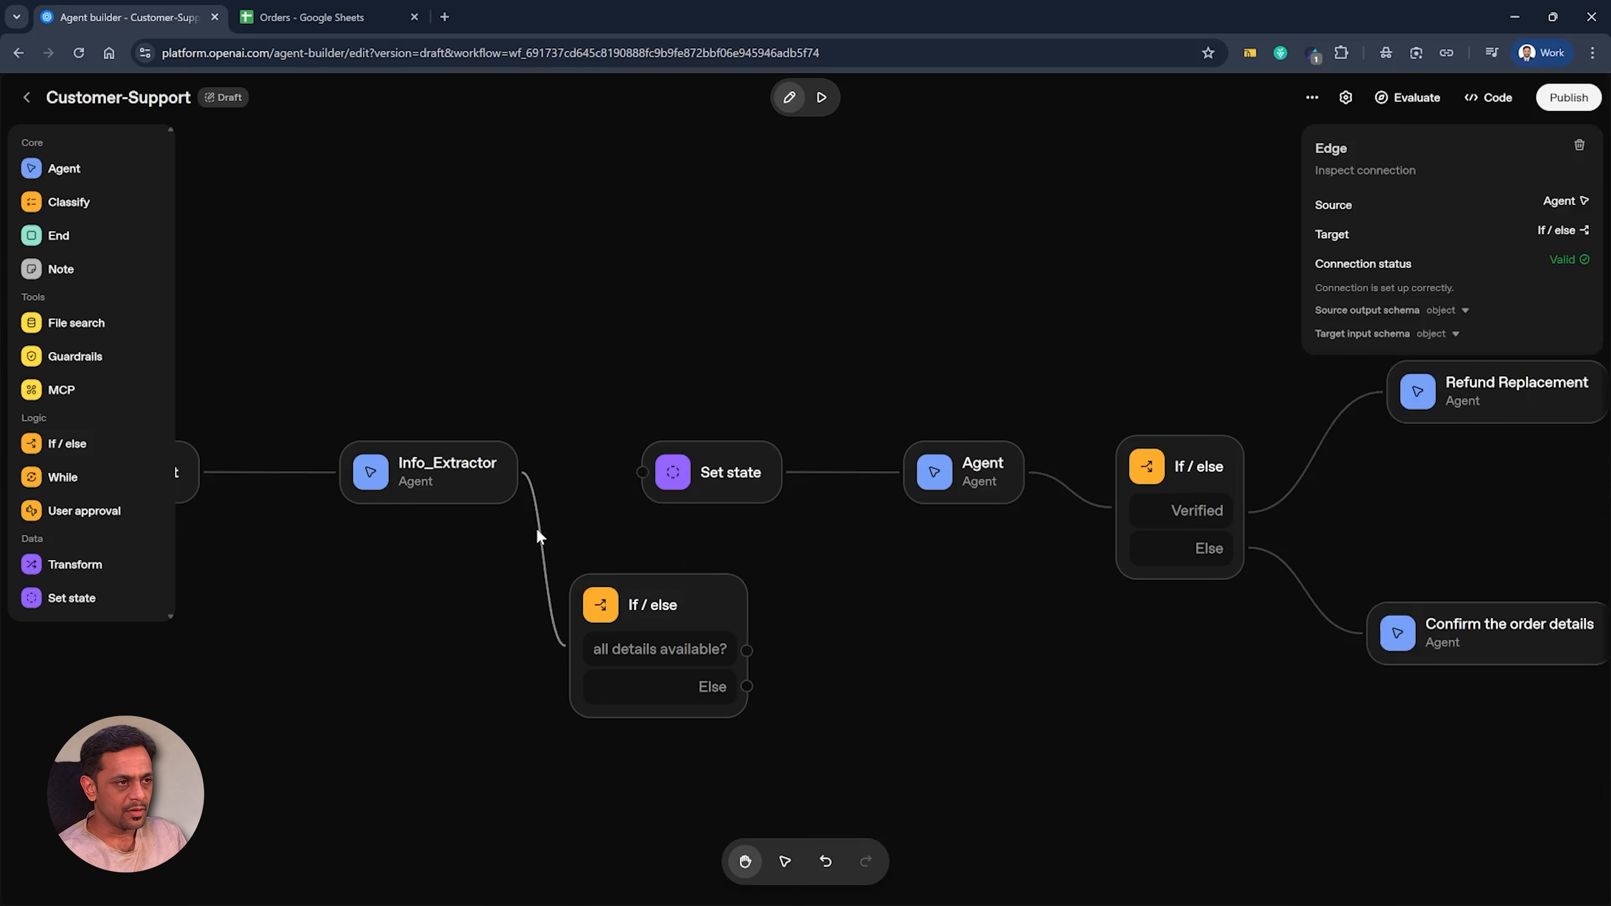
pyautogui.click(1579, 145)
pyautogui.moveTo(519, 474)
pyautogui.mouseDown()
pyautogui.moveTo(642, 473)
pyautogui.moveTo(593, 486)
pyautogui.mouseUp()
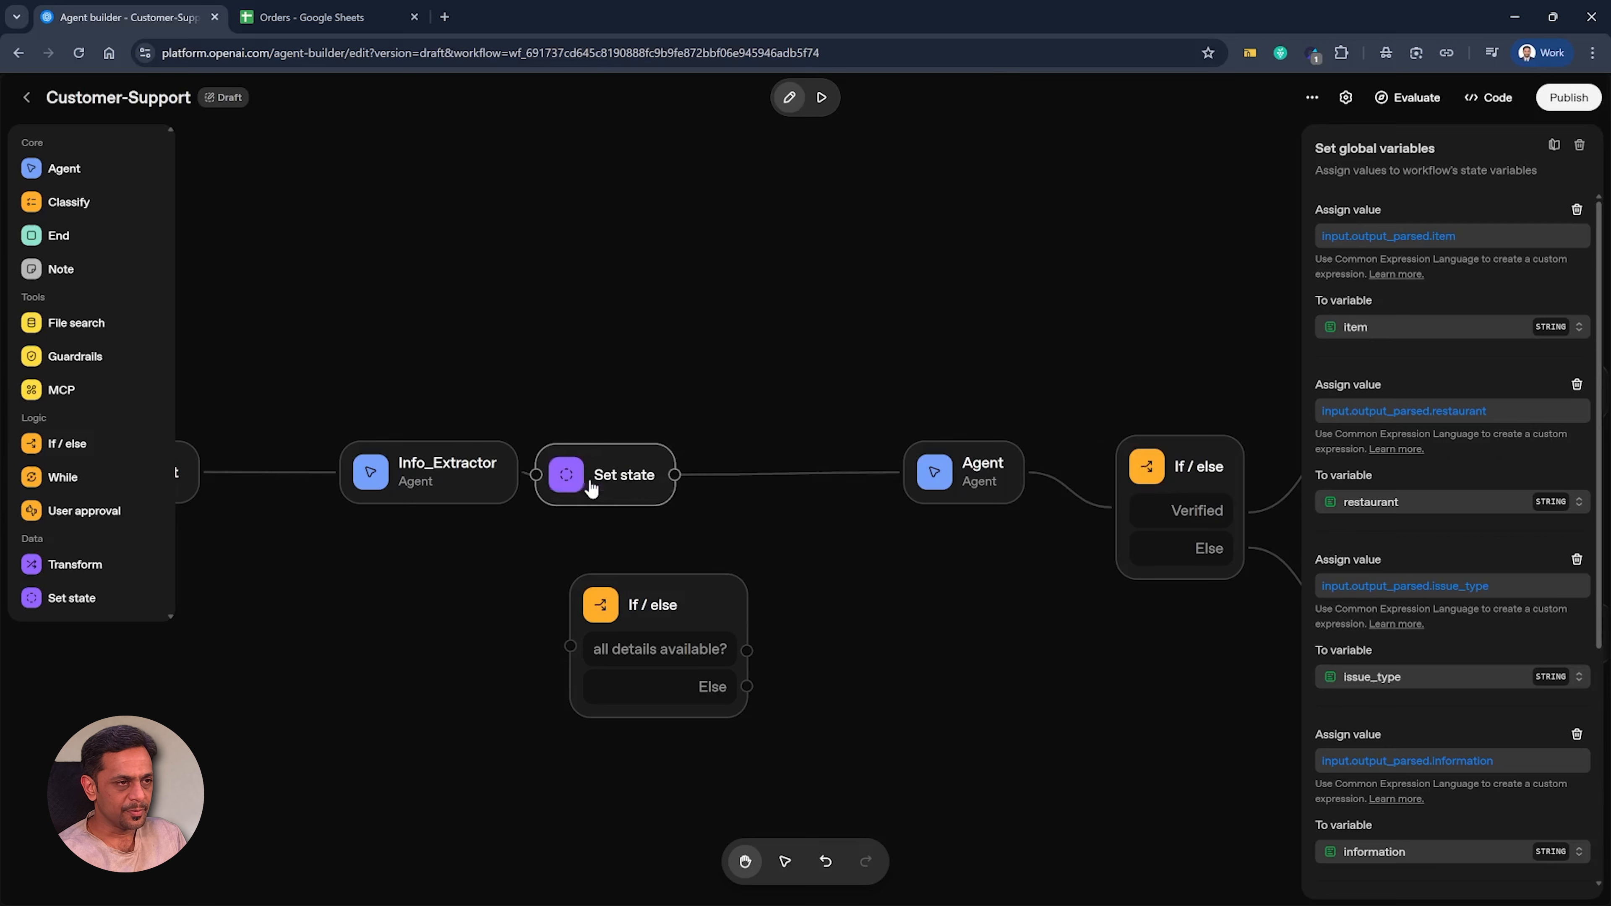
pyautogui.click(816, 476)
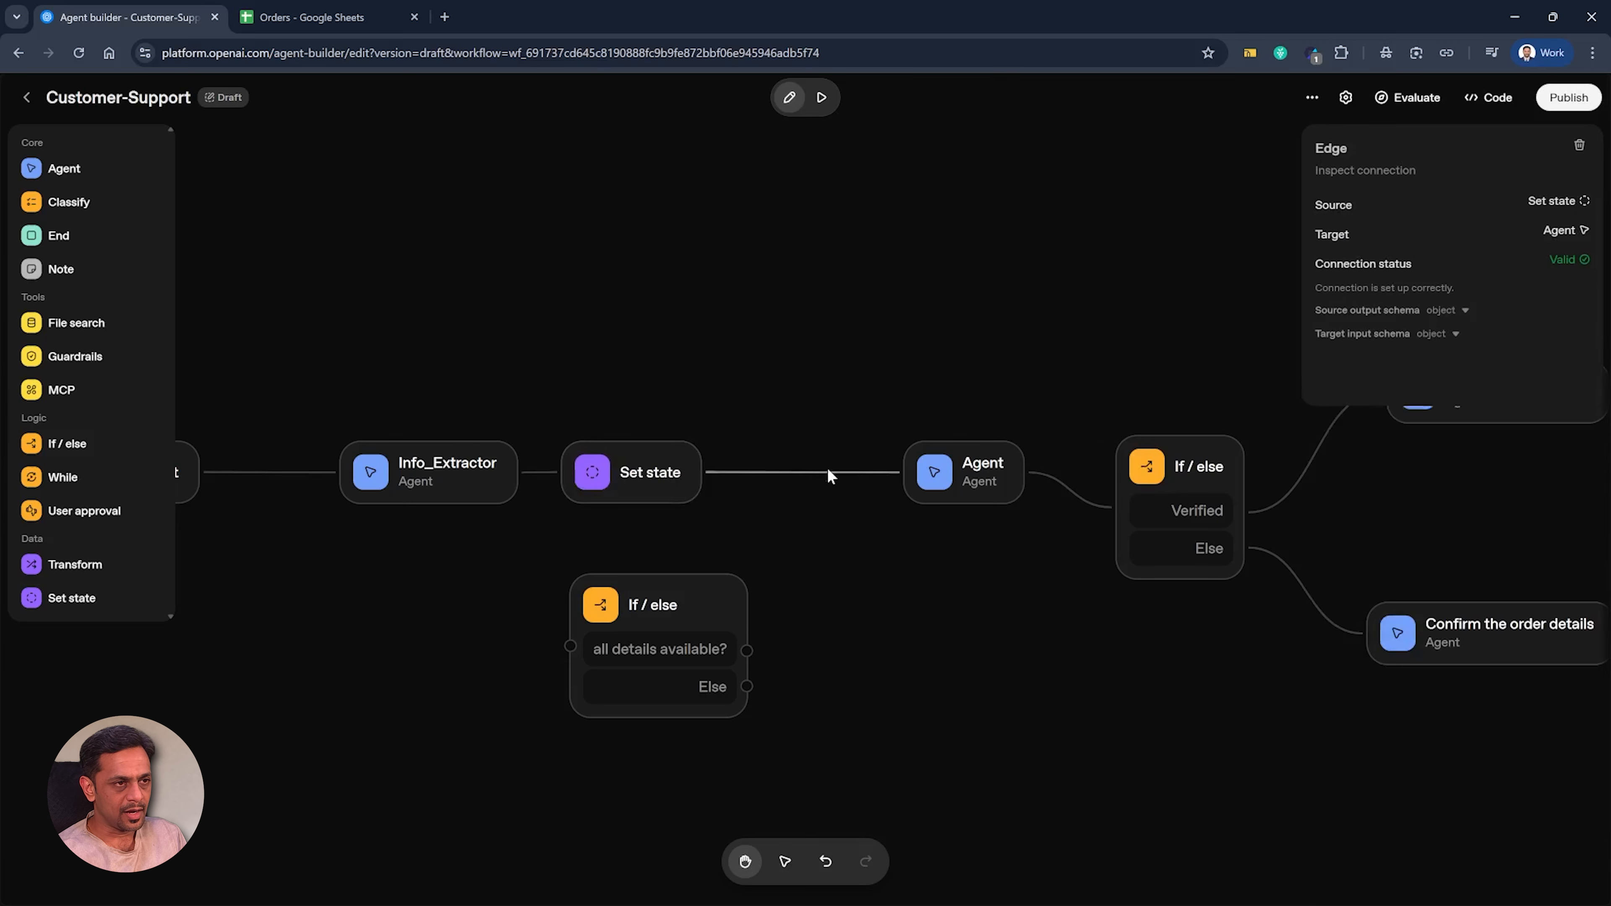
pyautogui.press('Delete')
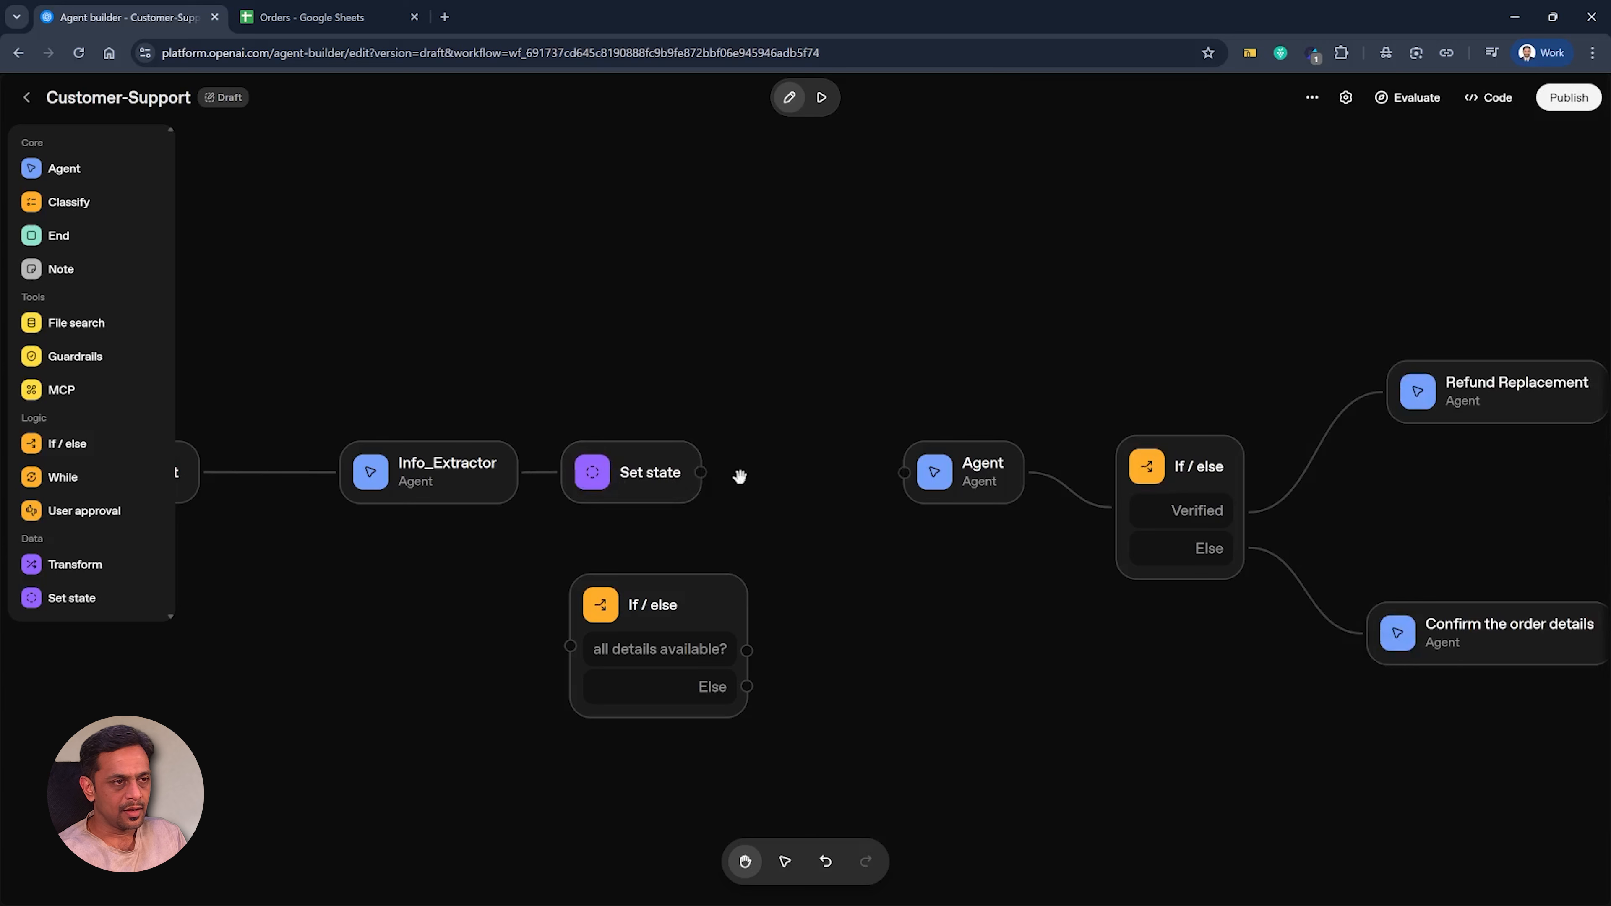
pyautogui.moveTo(701, 473); pyautogui.dragTo(570, 644)
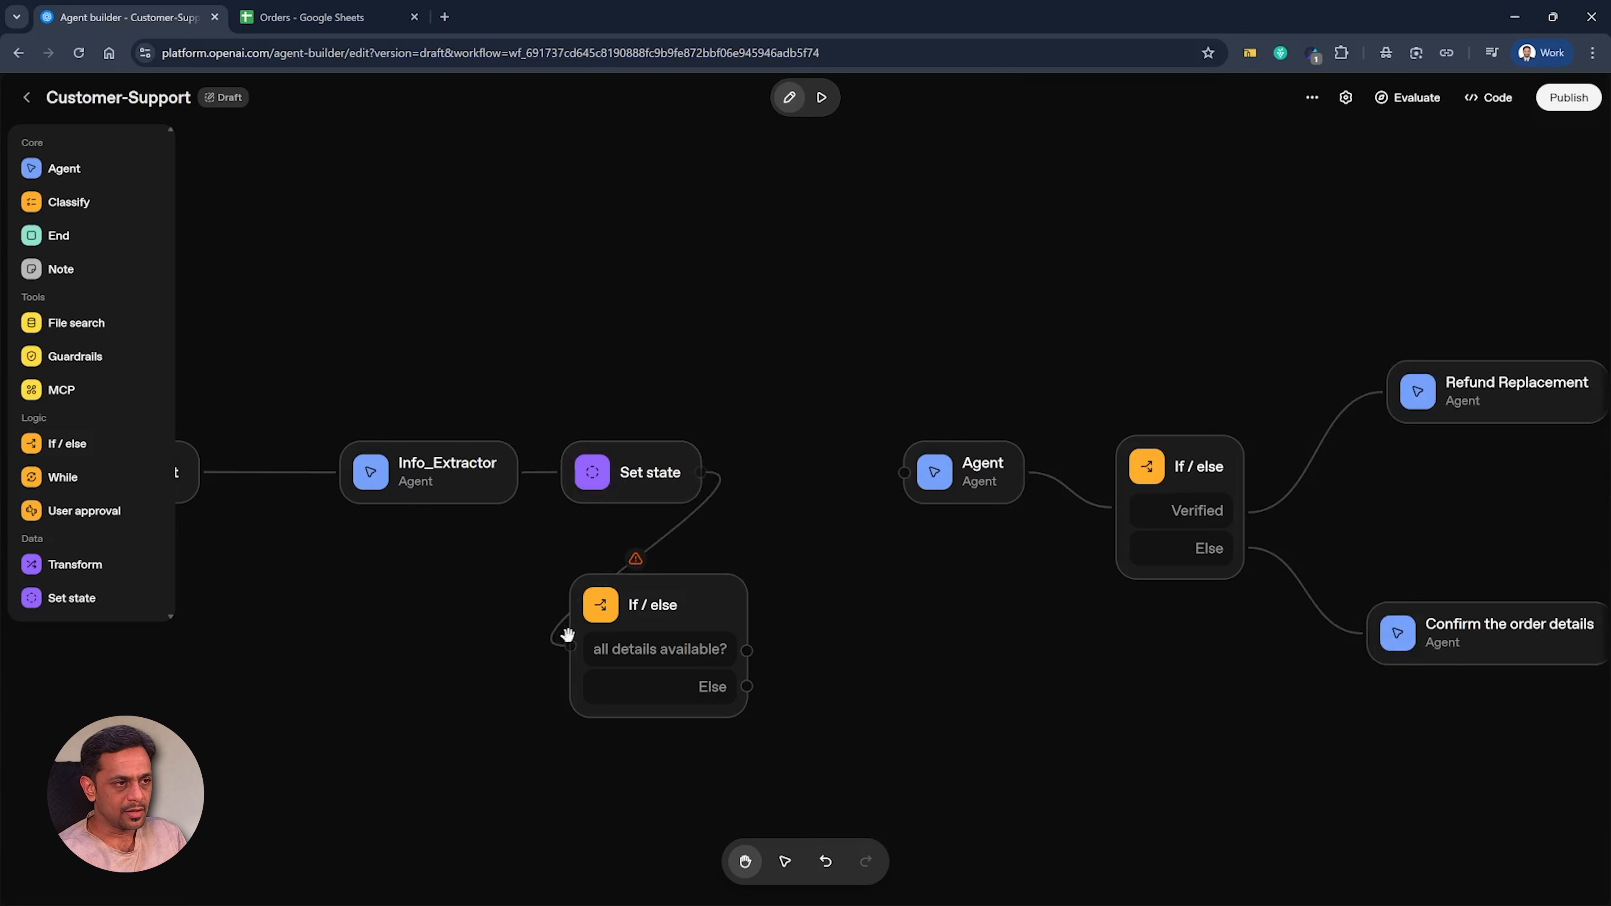
pyautogui.moveTo(750, 654); pyautogui.dragTo(905, 473)
# Step: Add an Agent on the Else branch instructed "Based on the information missing, please ask the user to share those details to find the right item"
pyautogui.moveTo(705, 627); pyautogui.dragTo(997, 681)
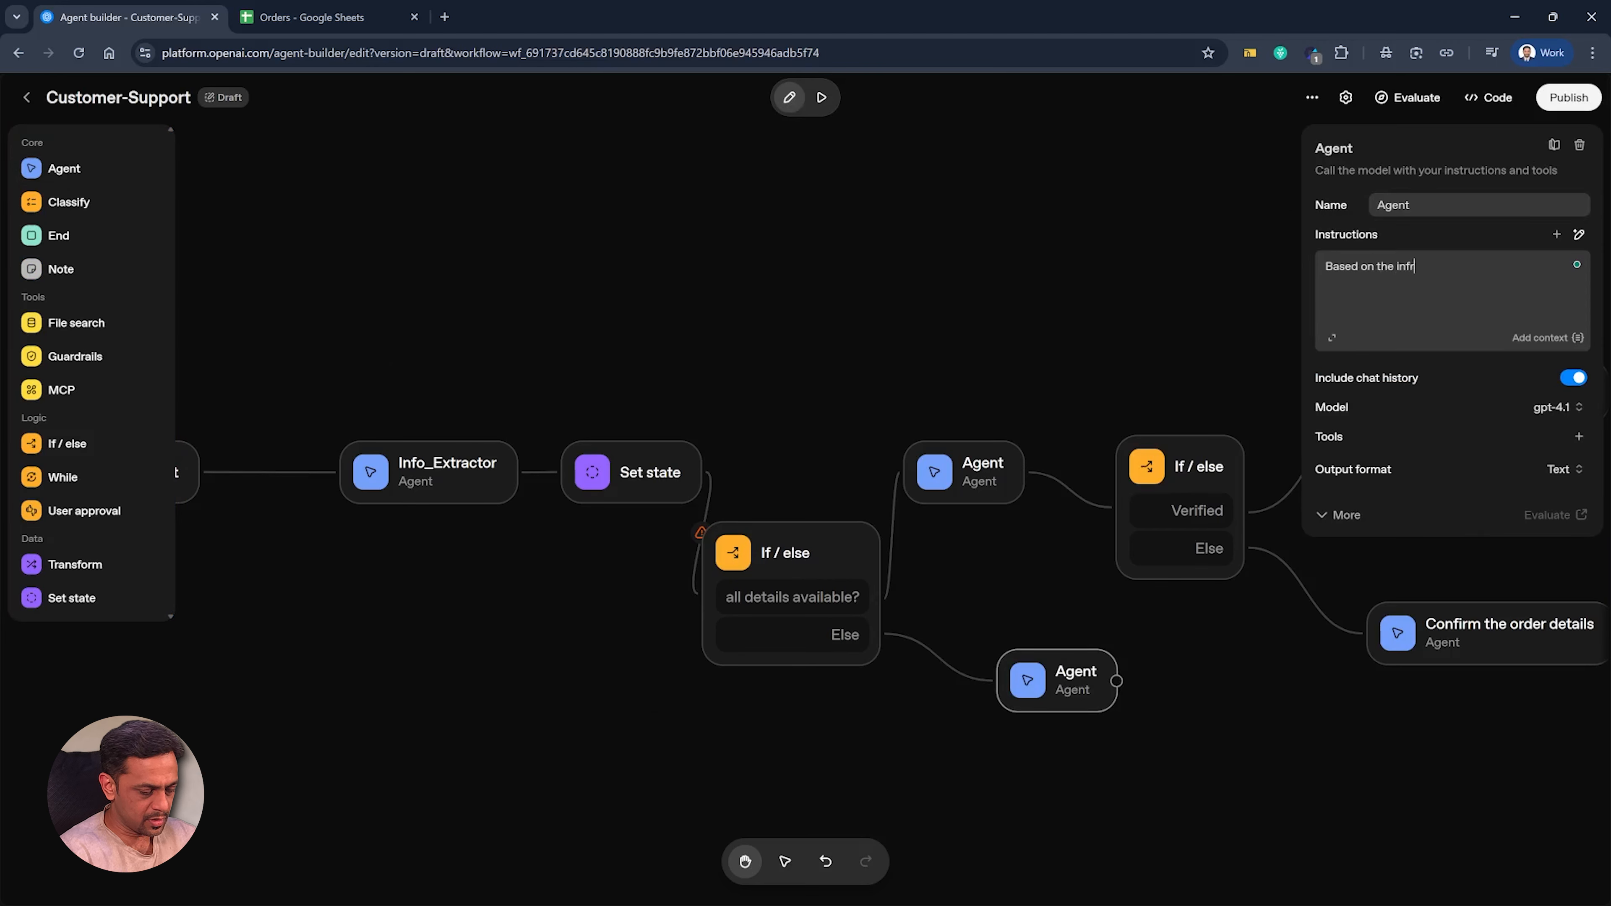
pyautogui.write('missing, please ask the user to share those de')
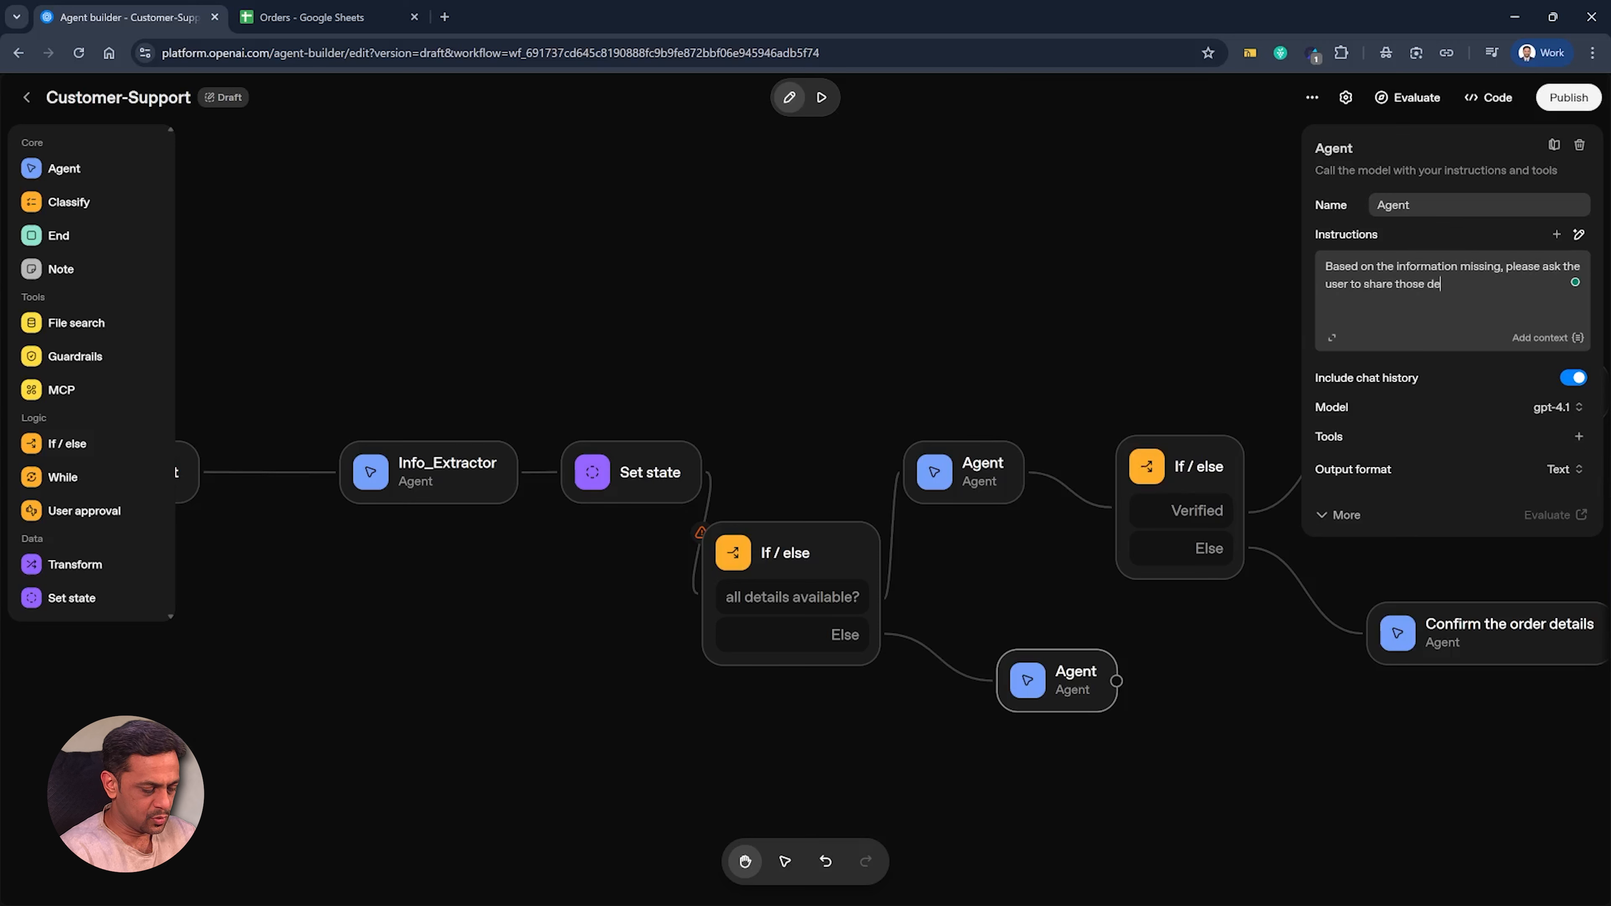
pyautogui.write(' the right ')
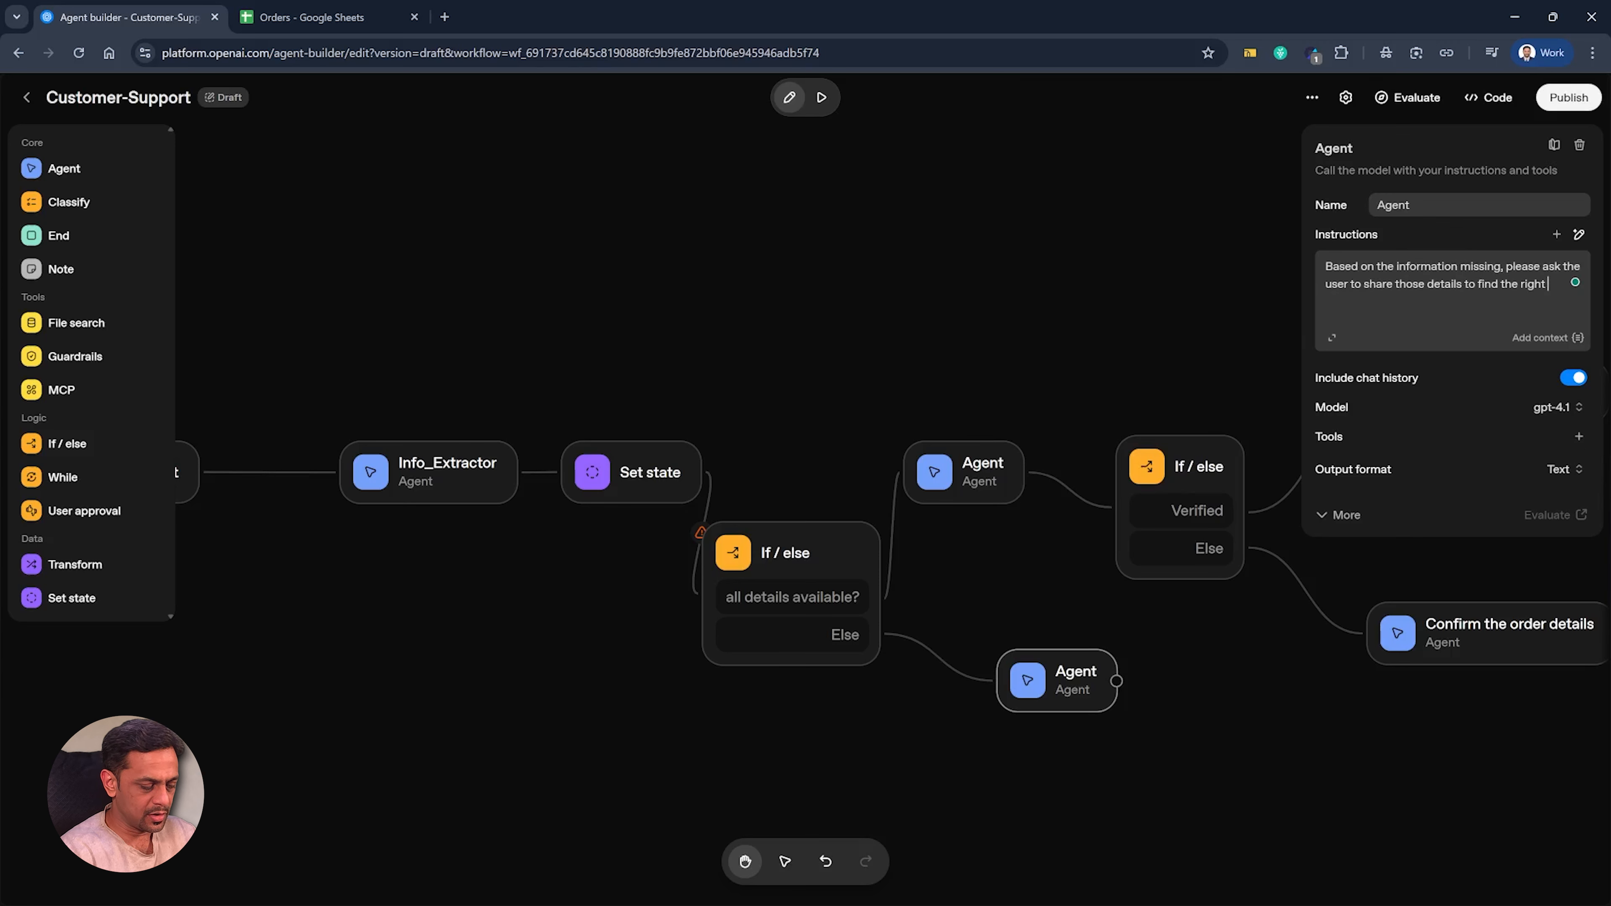
pyautogui.write('item')
pyautogui.click(1120, 313)
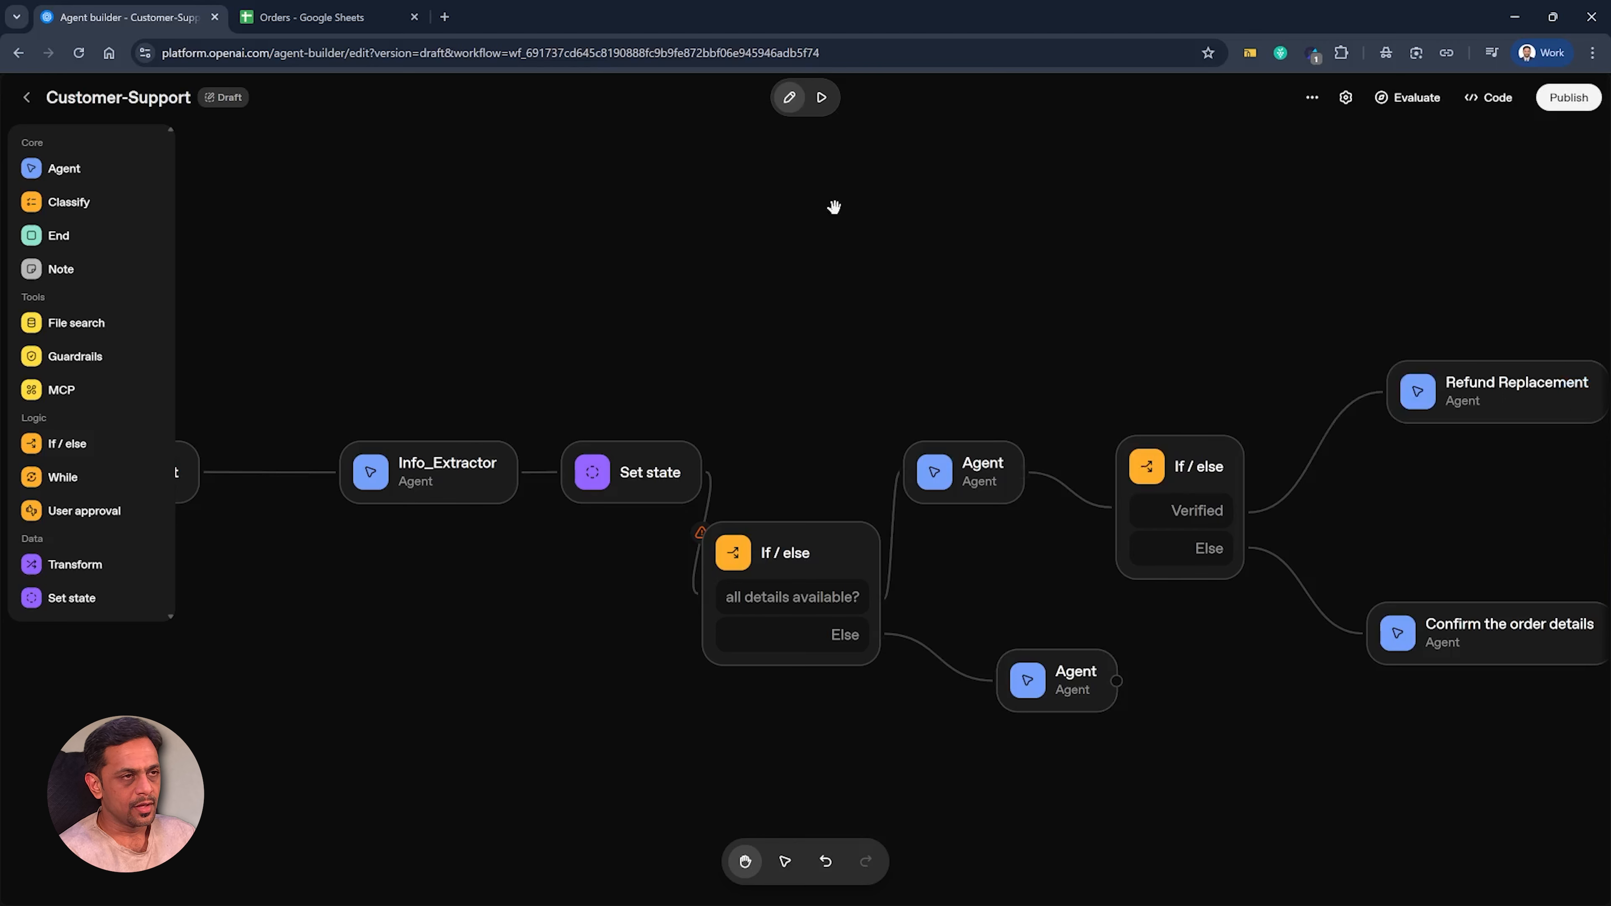
# Step: Try to preview the workflow and inspect the schema details of the connection from Set state to the If / else
pyautogui.click(820, 97)
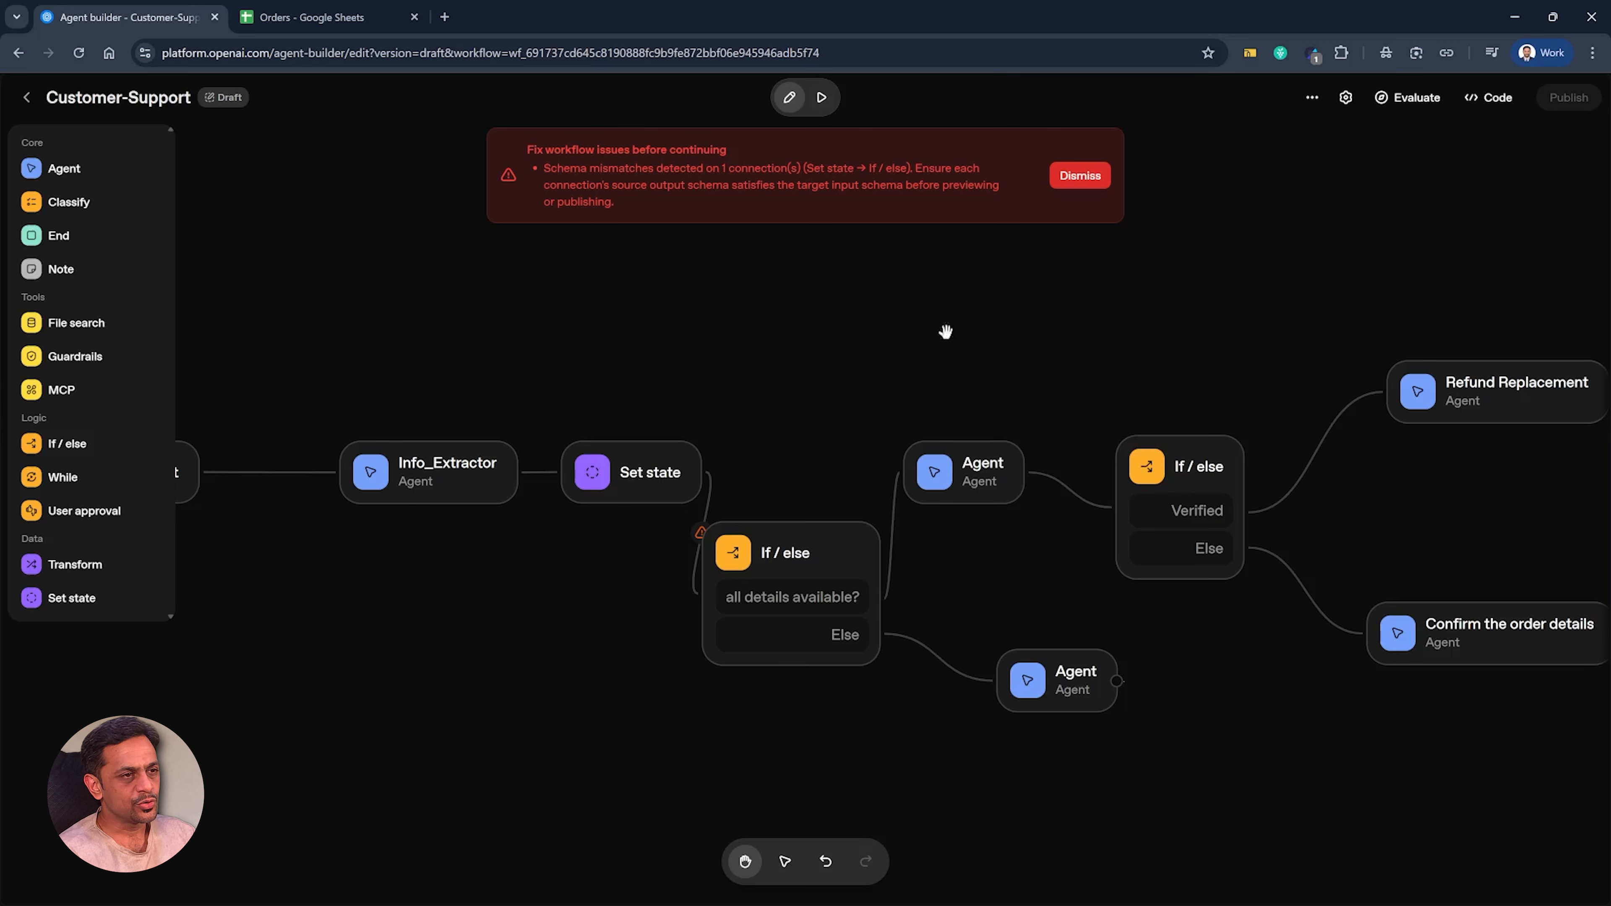
pyautogui.moveTo(819, 571); pyautogui.dragTo(818, 614)
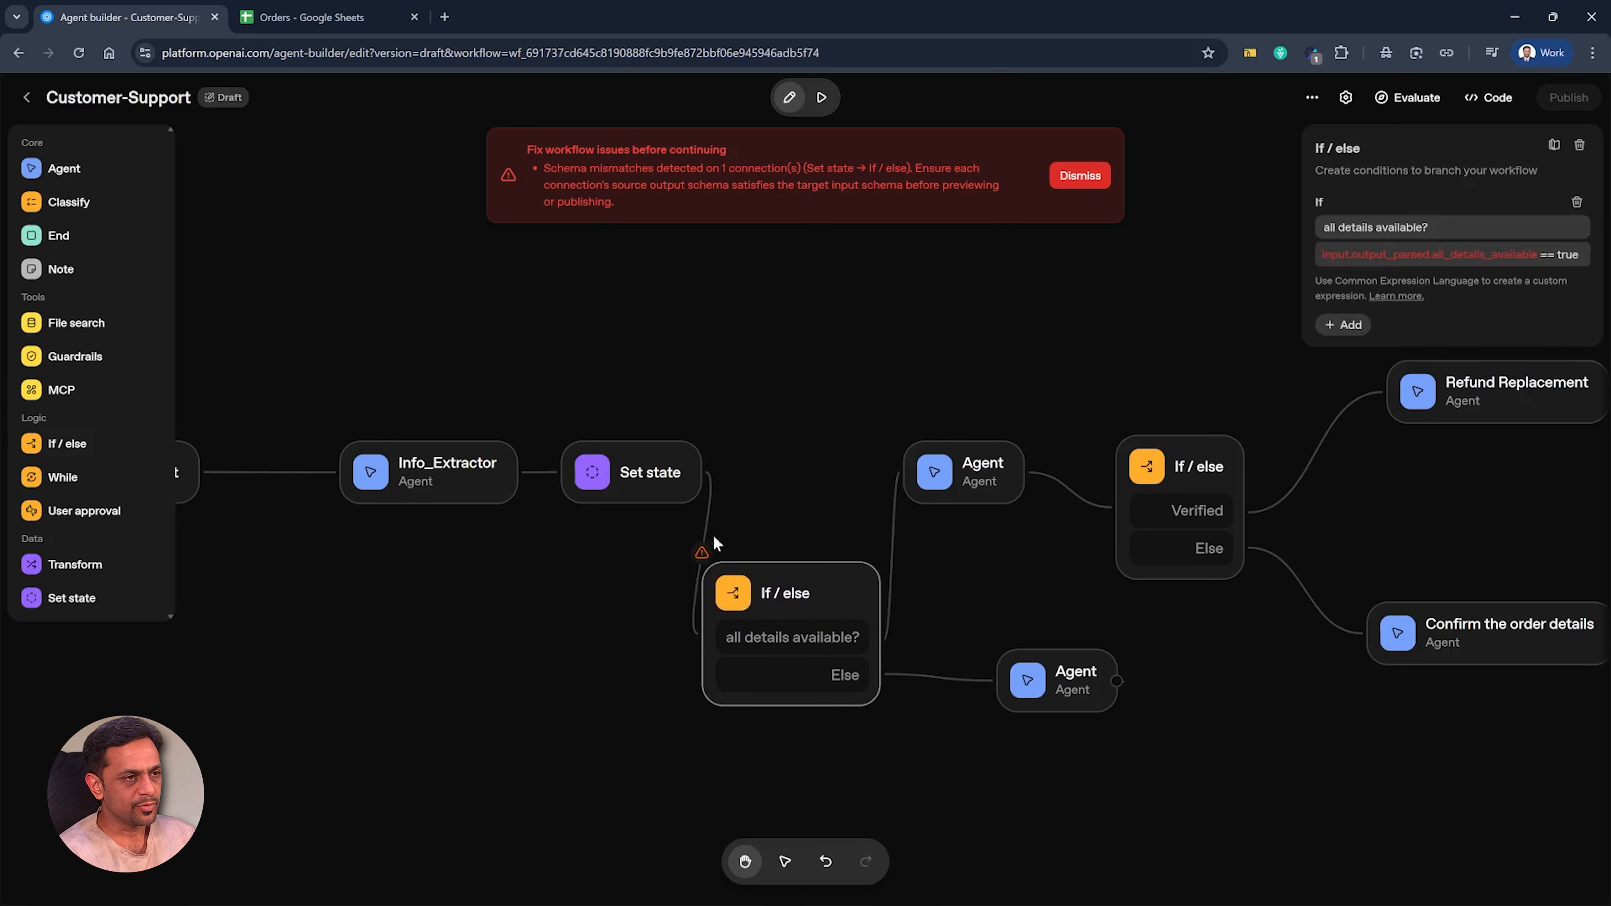
pyautogui.click(701, 556)
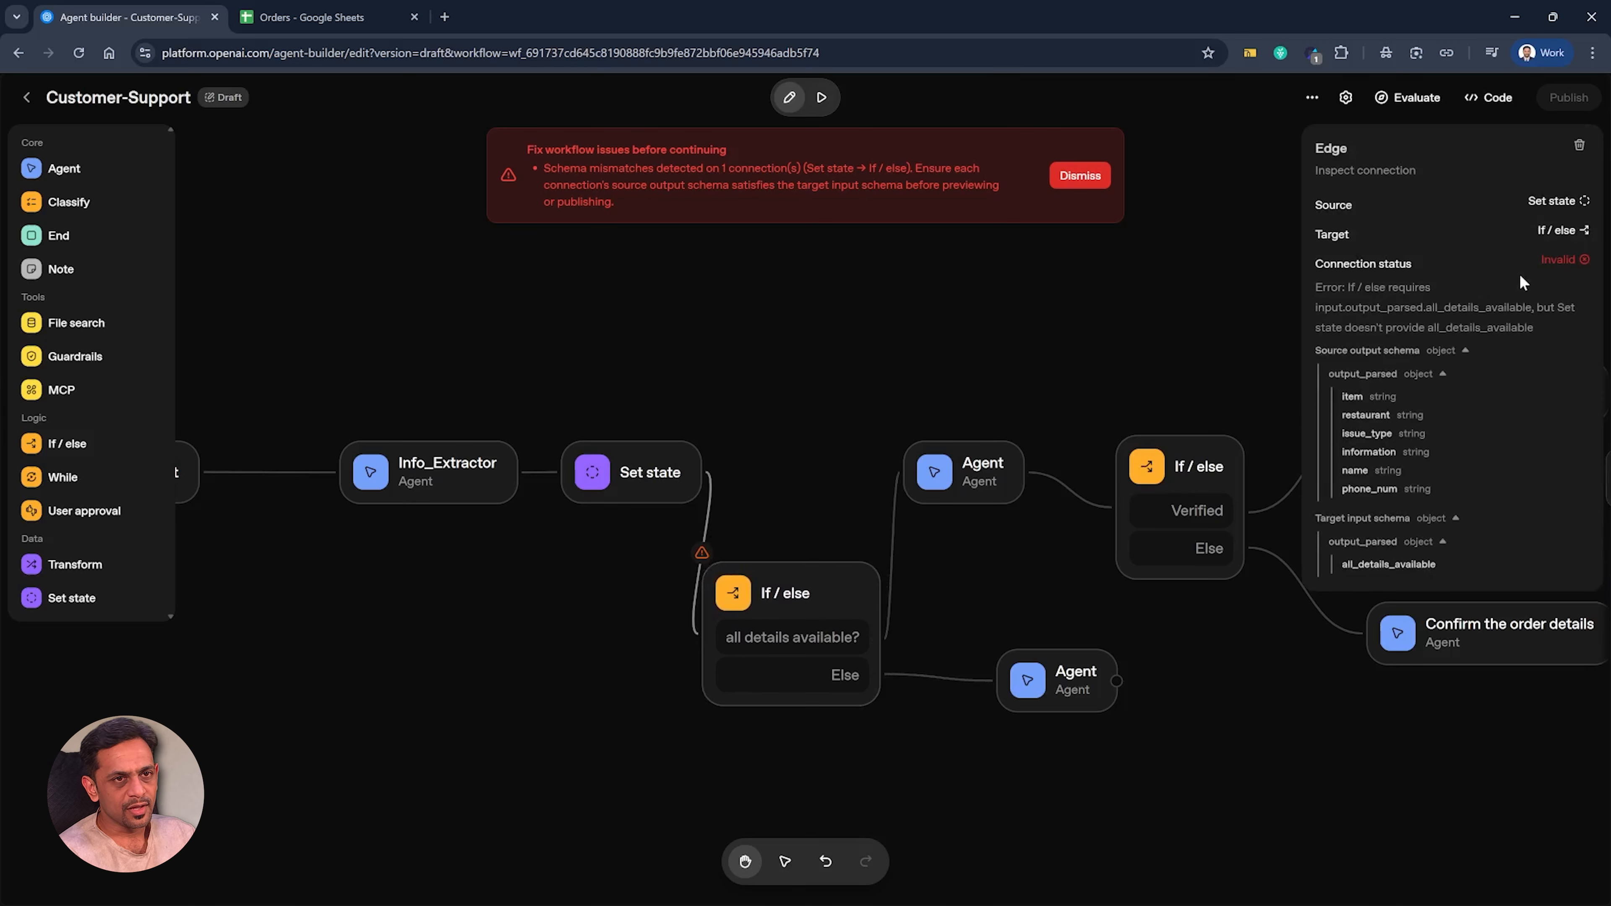
pyautogui.click(706, 510)
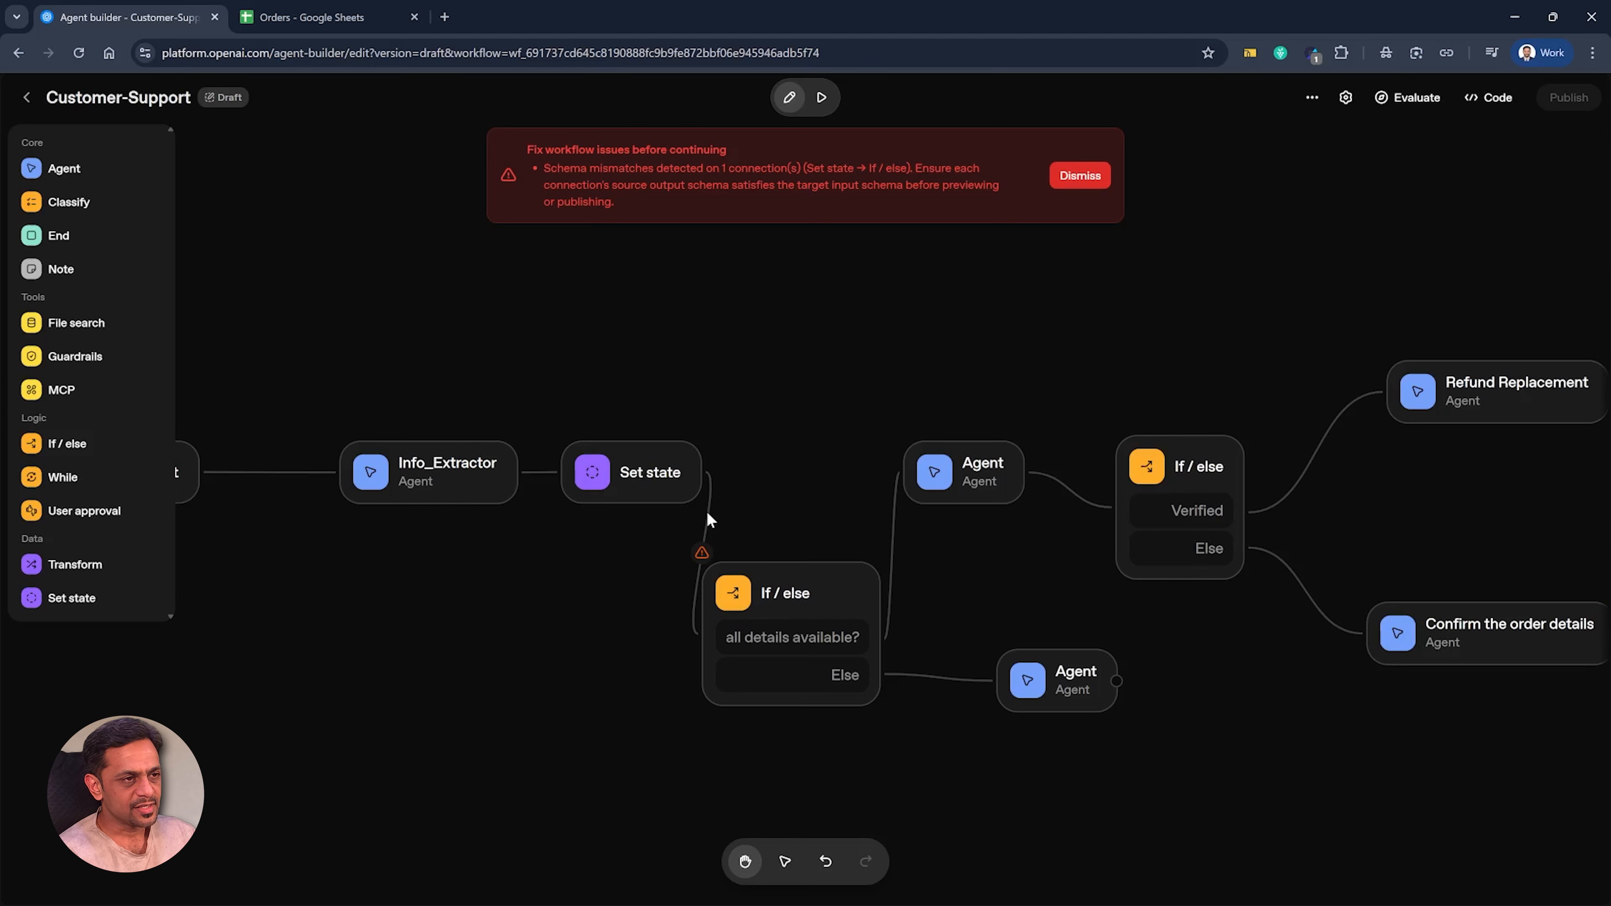
pyautogui.click(706, 510)
# Step: Review the Set state variable assignments and clear the condition of the "all details available?" If / else branch
pyautogui.click(671, 482)
pyautogui.scroll(-5, 1477, 526)
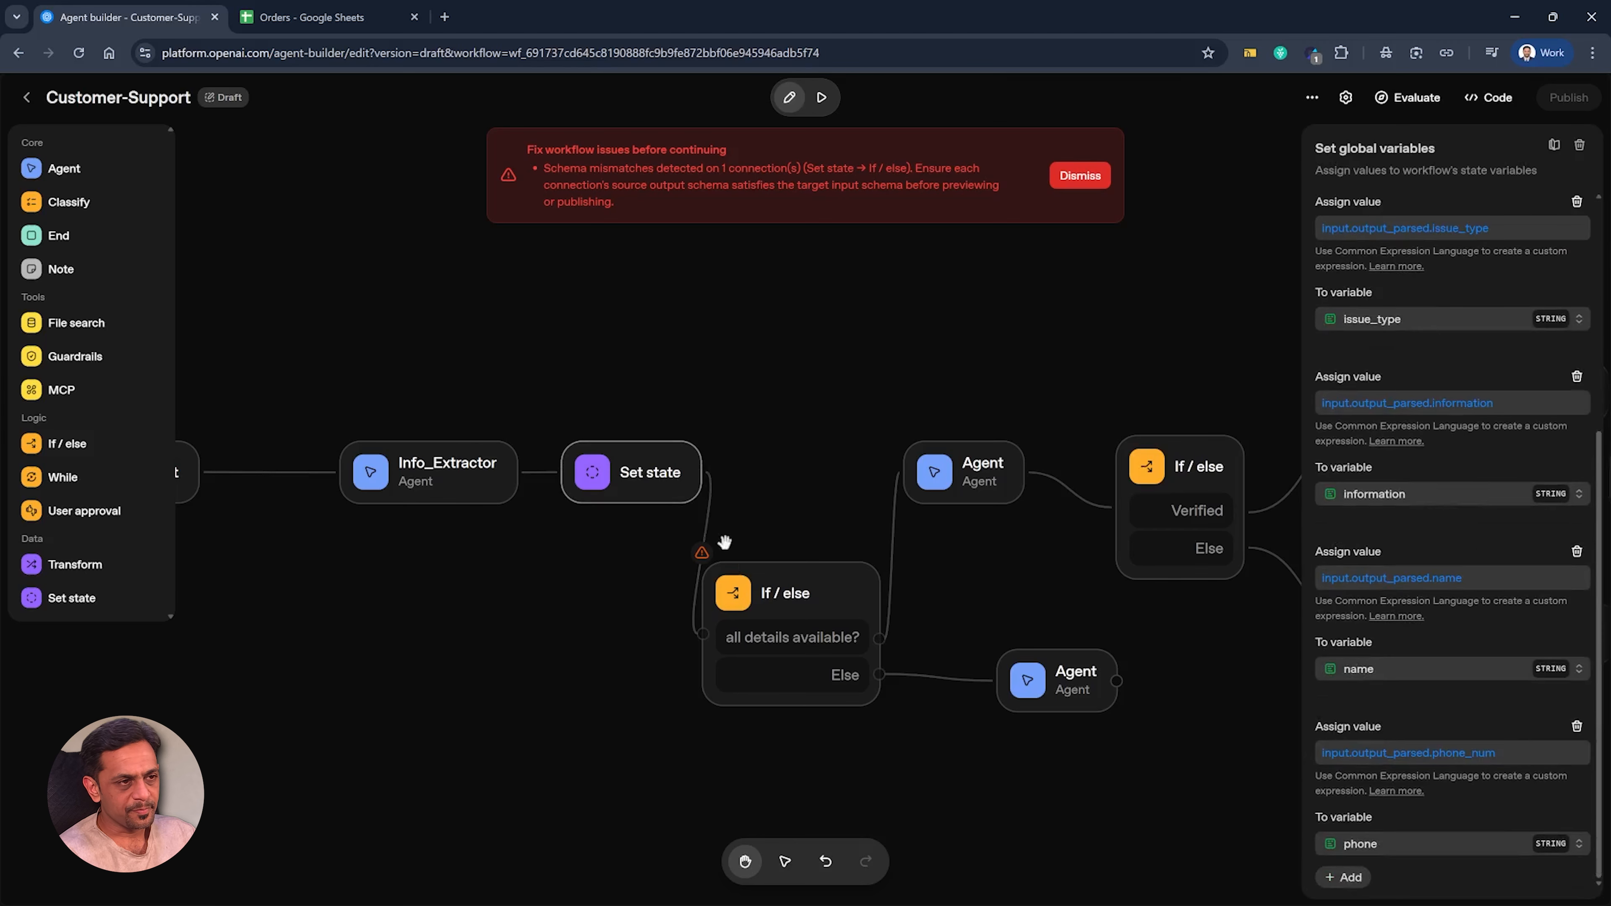
pyautogui.click(706, 510)
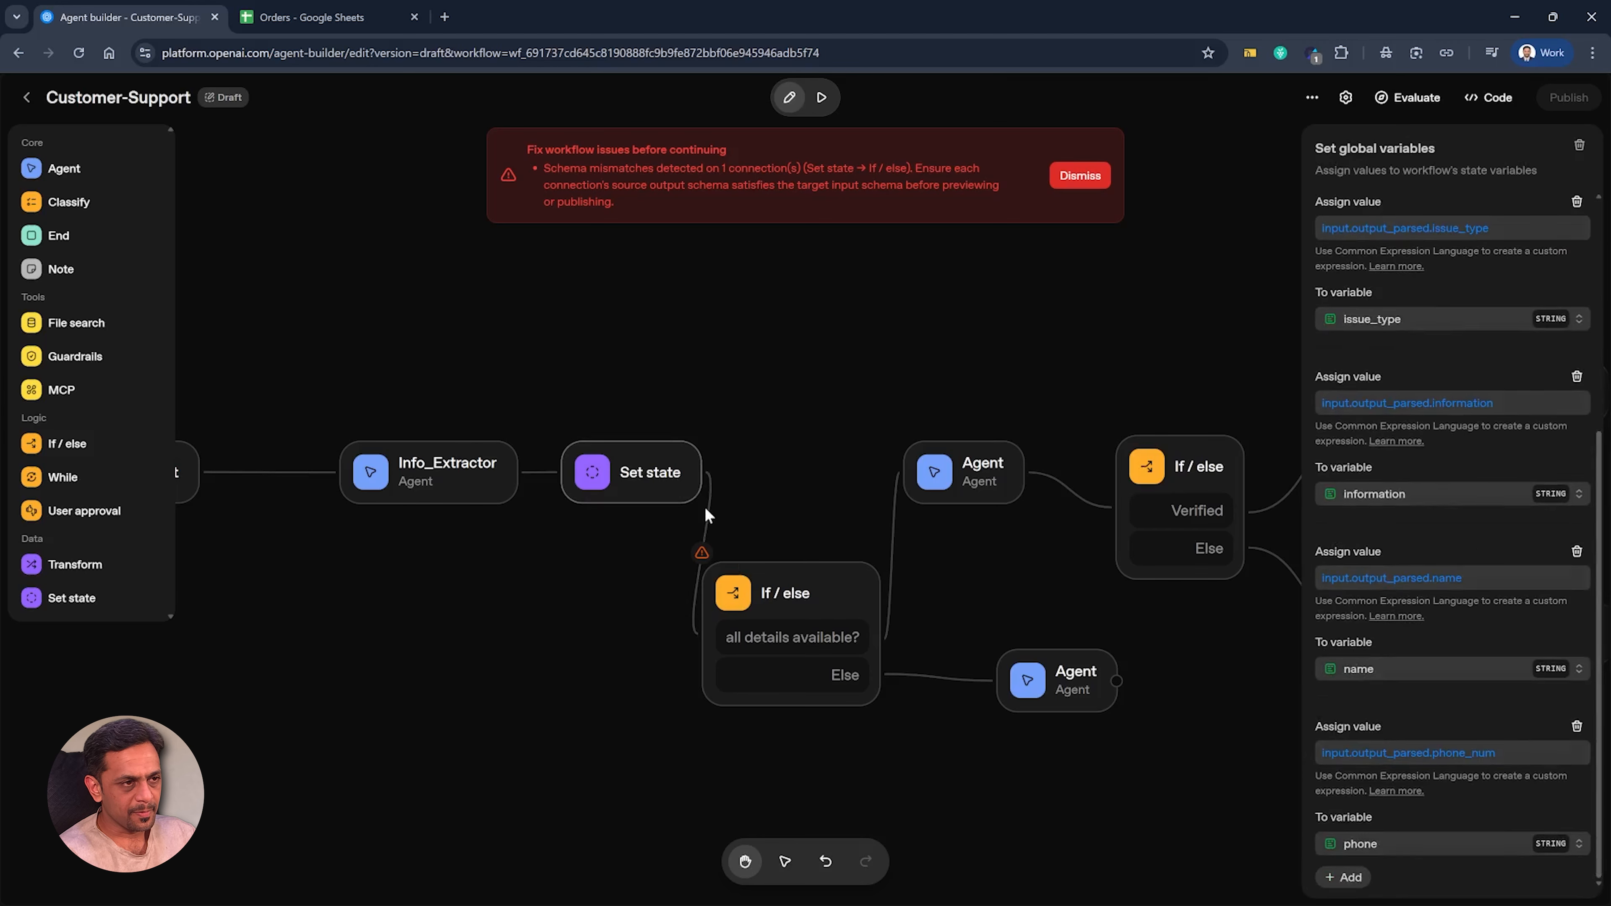
pyautogui.click(777, 605)
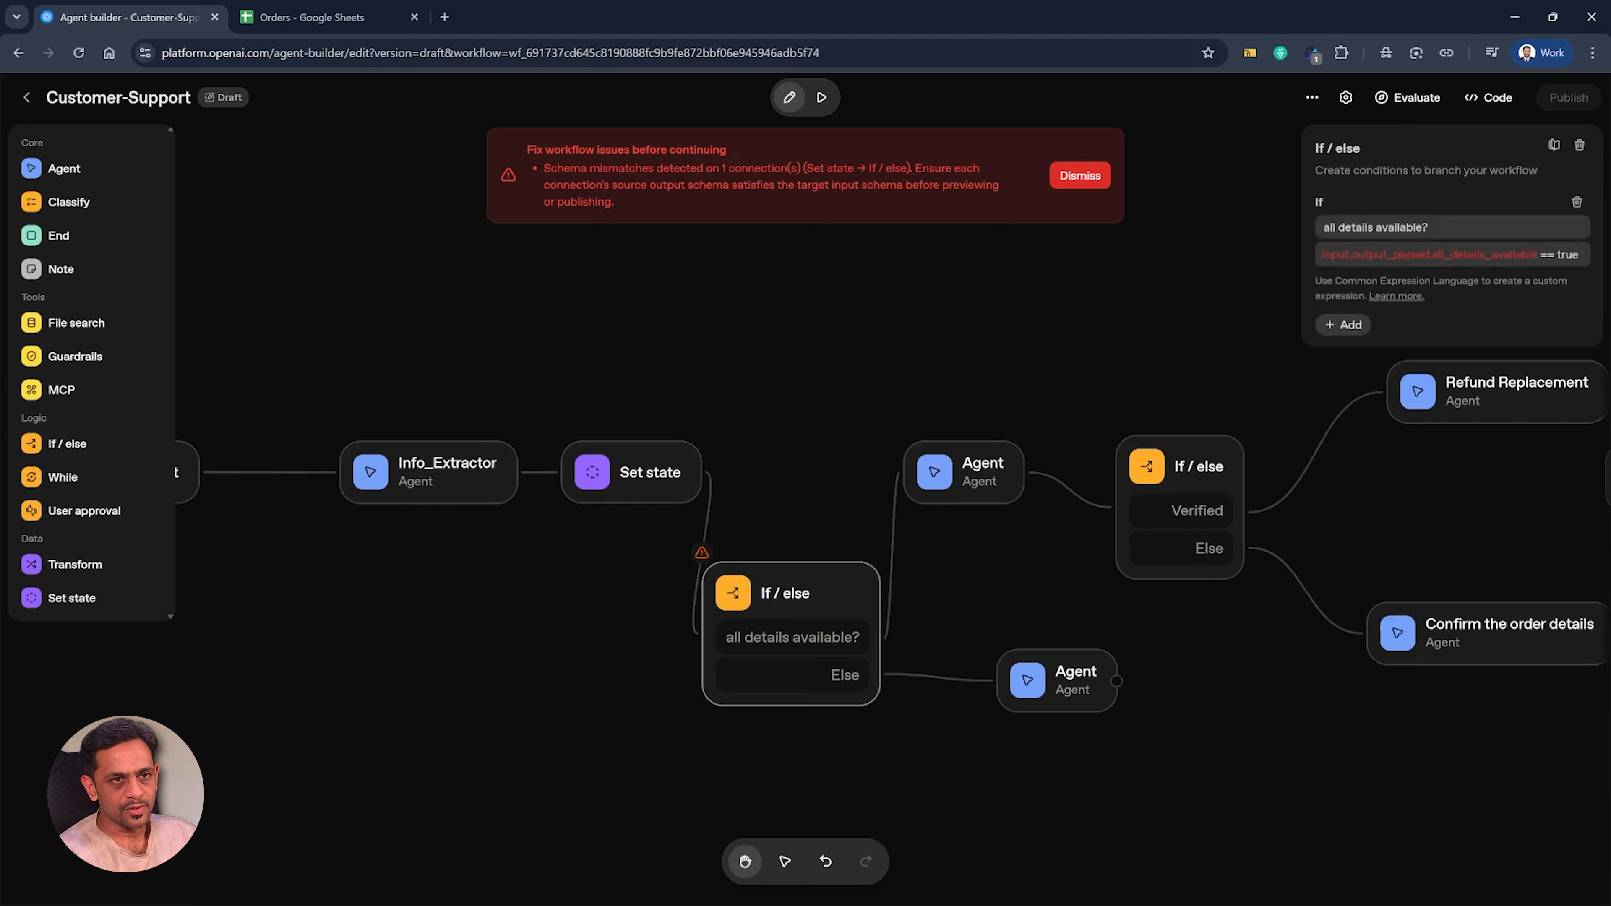
pyautogui.tripleClick(1322, 265)
pyautogui.press('BackSpace')
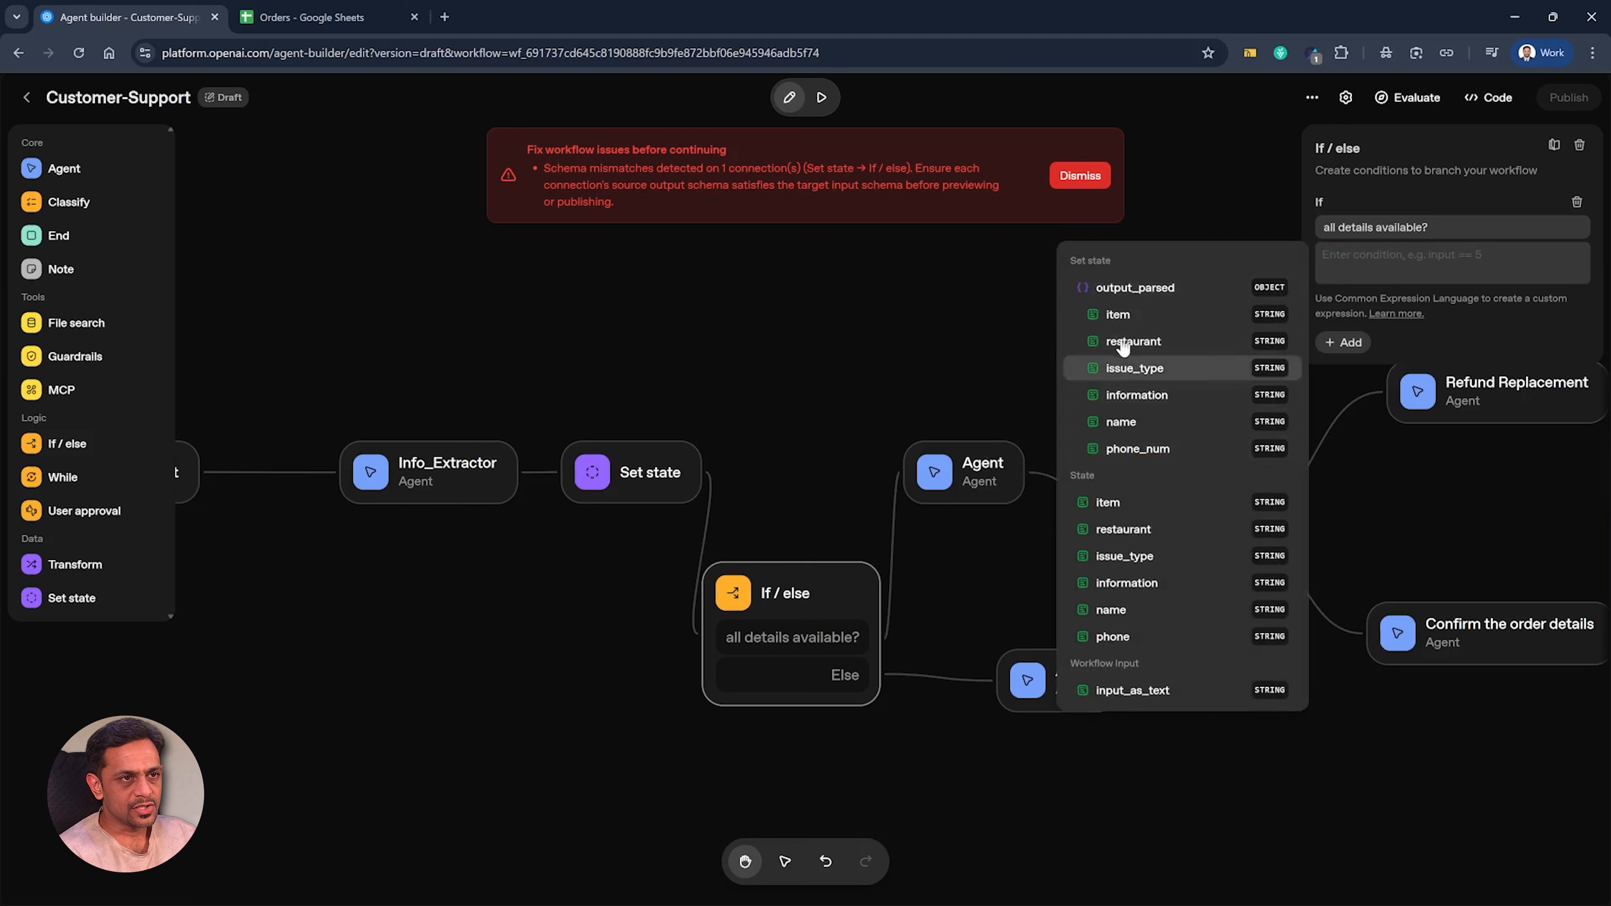
# Step: Add another blank value assignment to Set state and check which state variables it can target
pyautogui.click(660, 479)
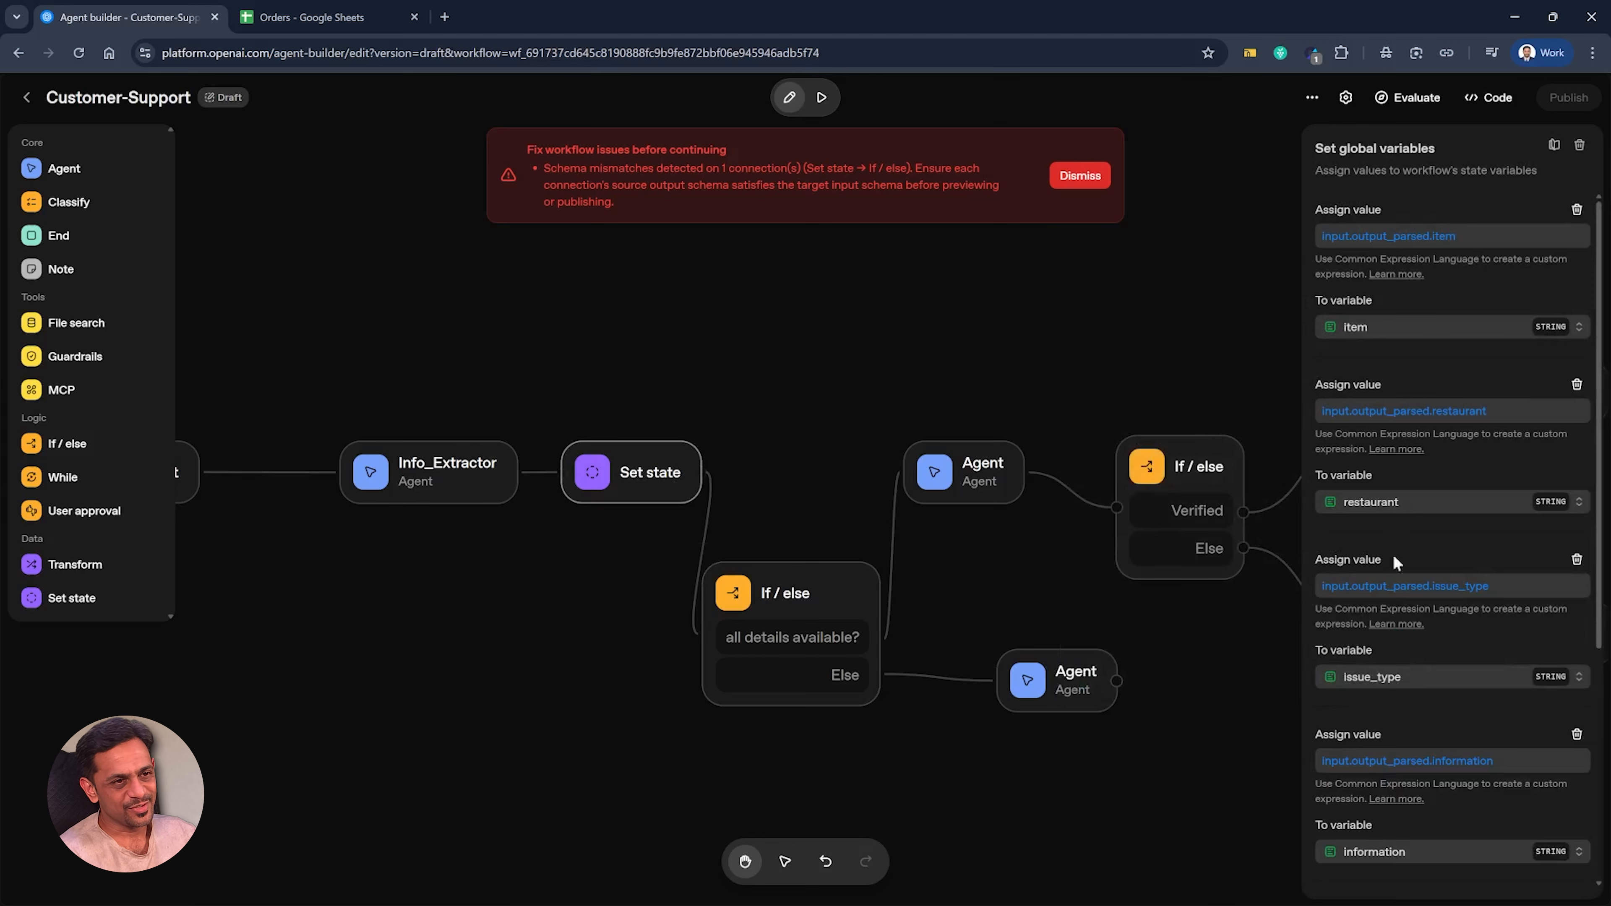
pyautogui.scroll(-5, 1409, 711)
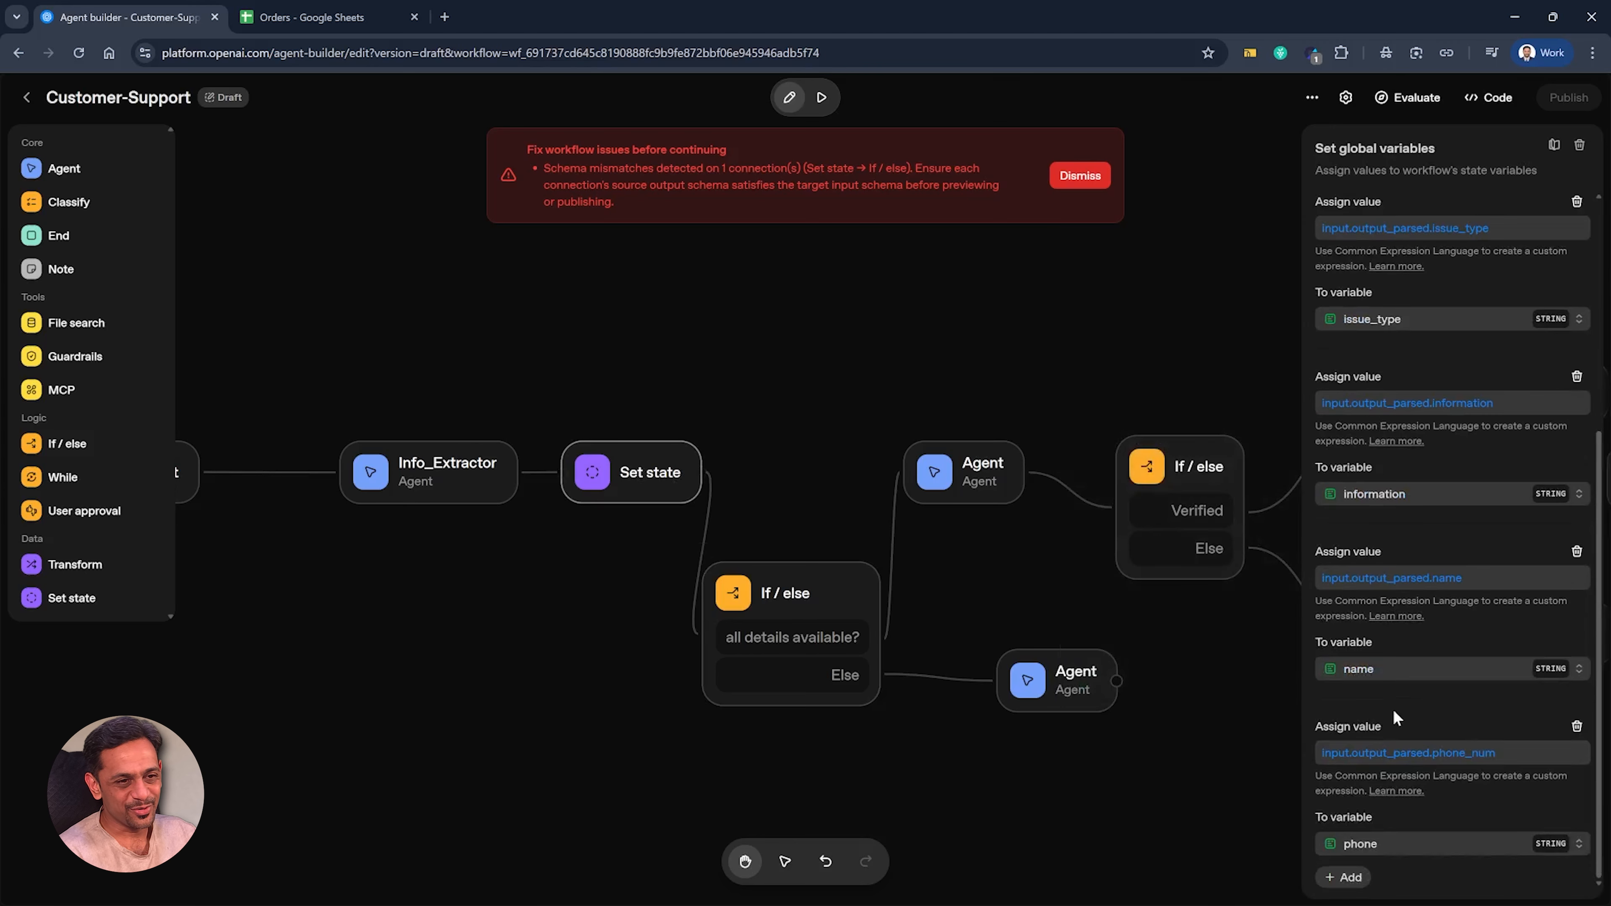
pyautogui.click(1345, 879)
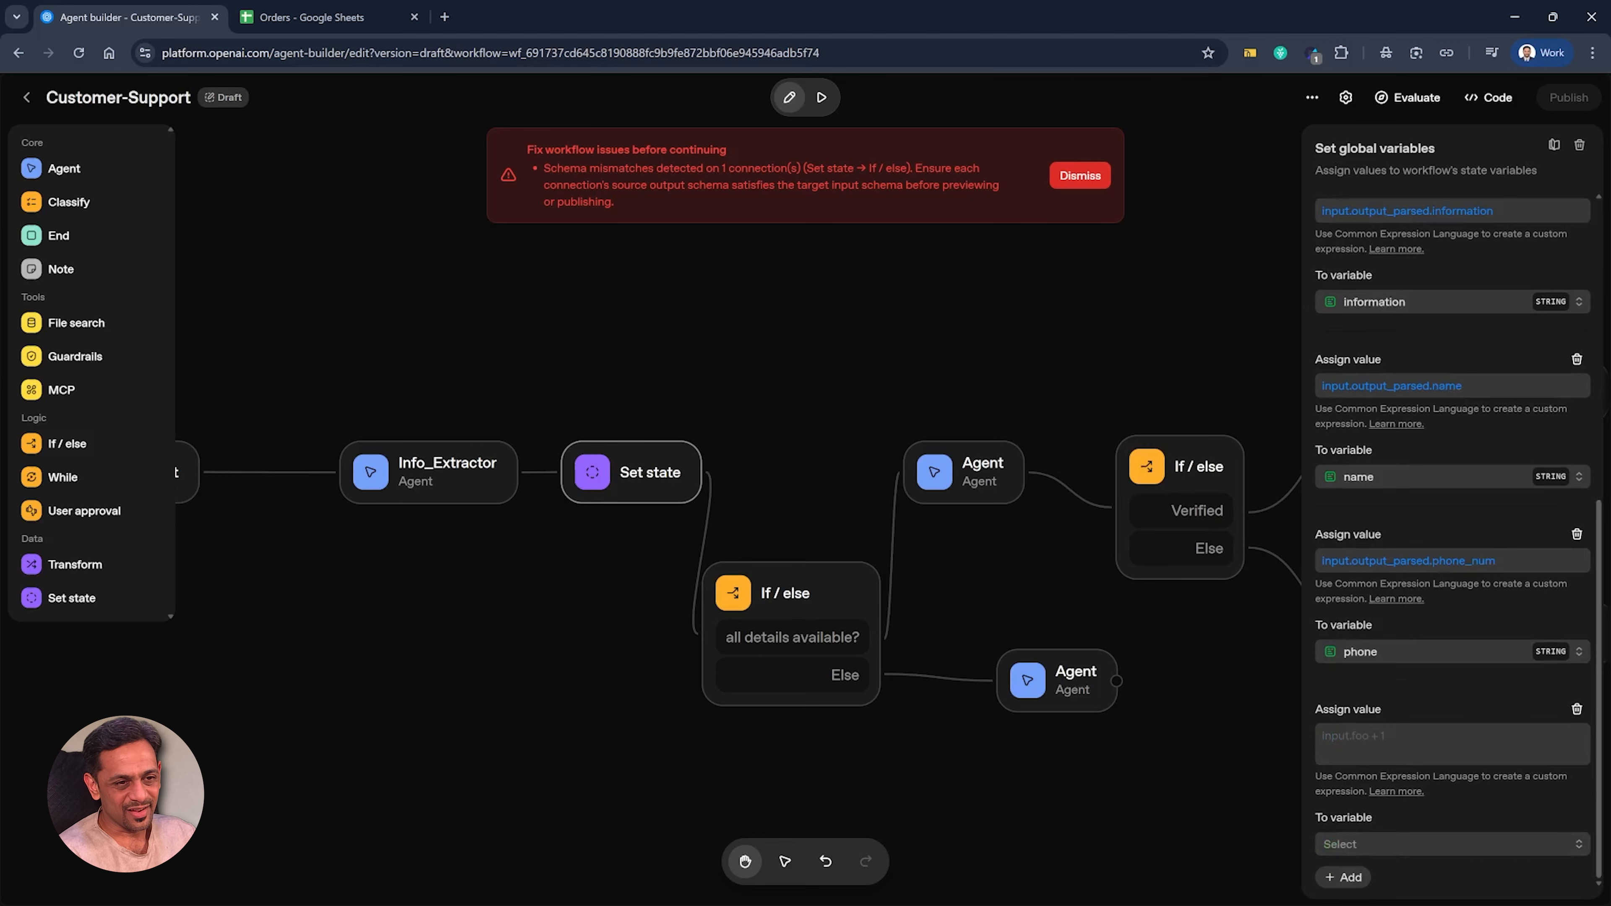
pyautogui.click(1567, 746)
pyautogui.click(1364, 845)
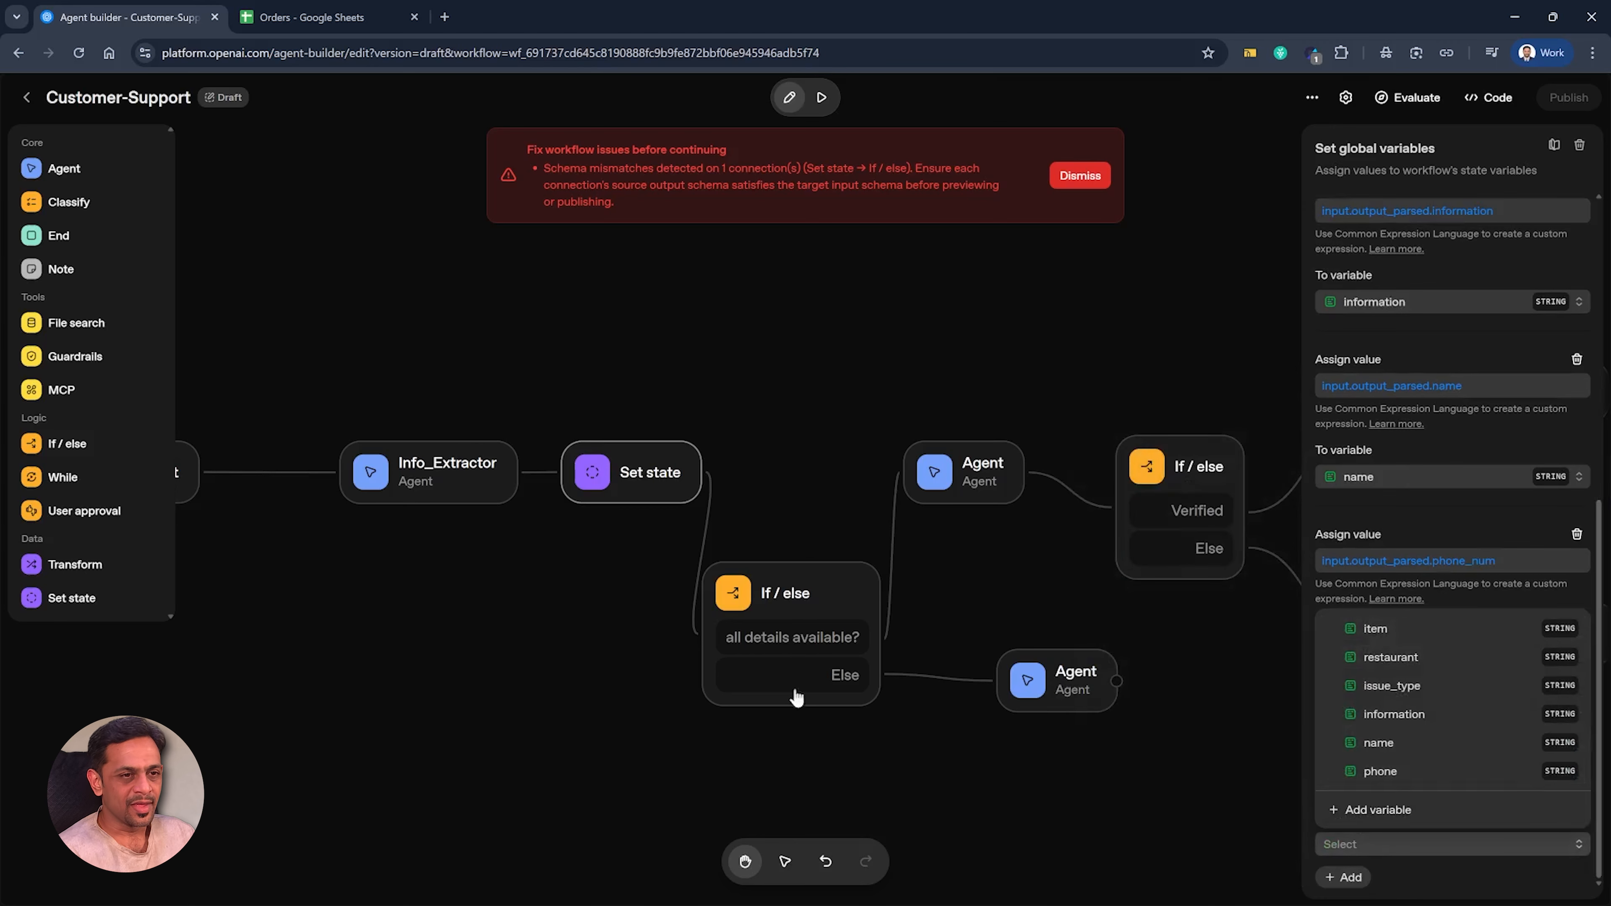
pyautogui.click(424, 565)
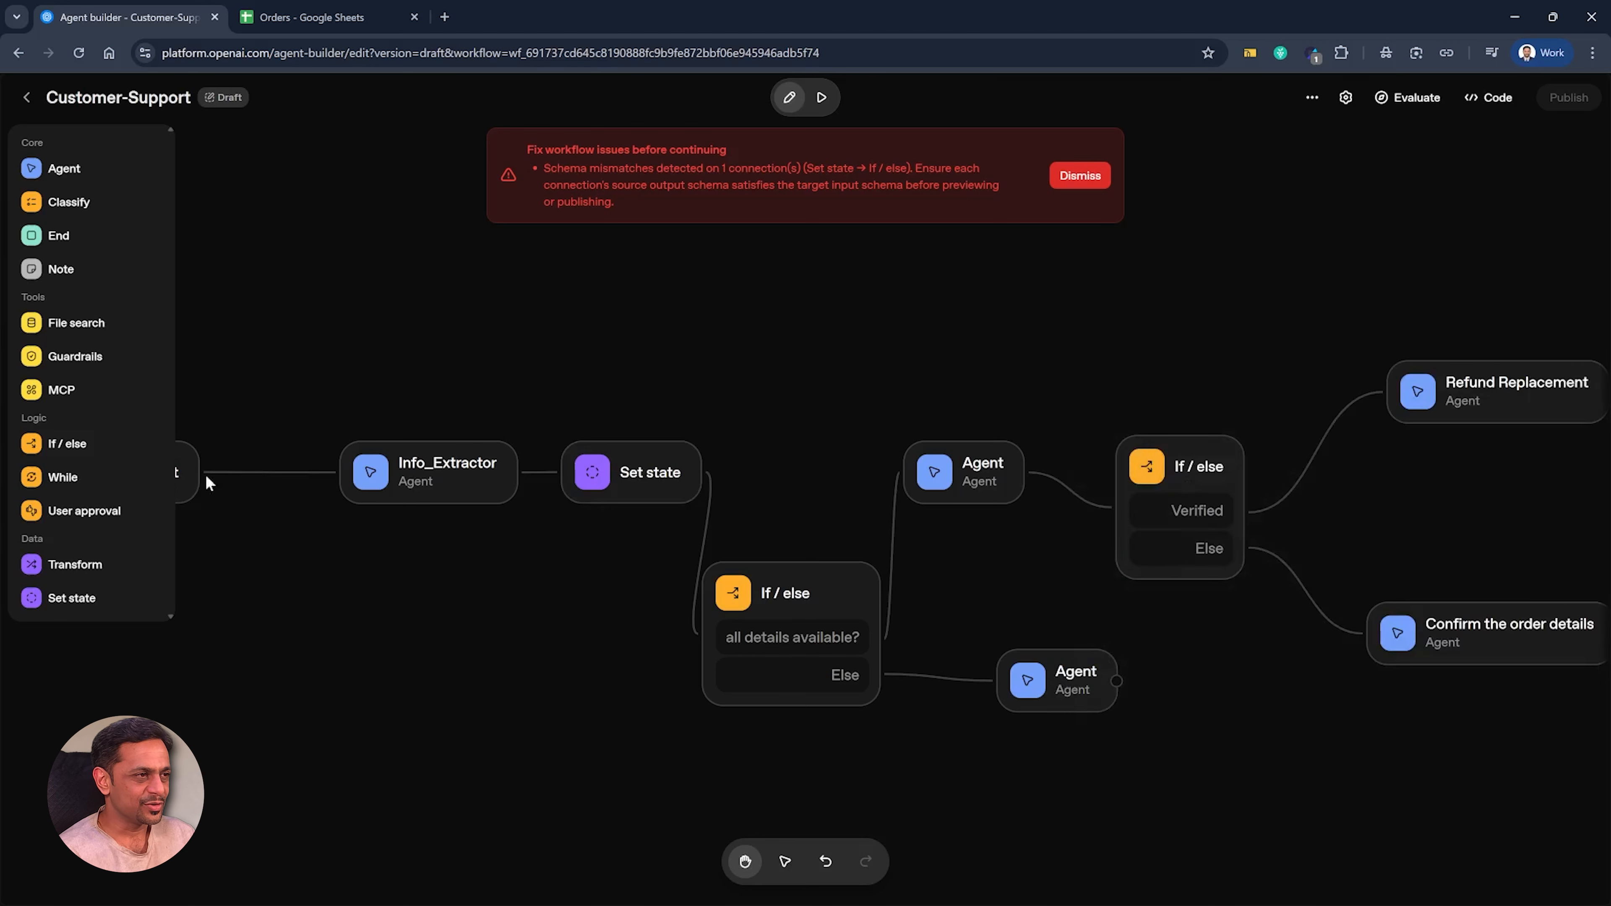
# Step: Add a Boolean state variable named all_details_available to the Start node
pyautogui.click(182, 470)
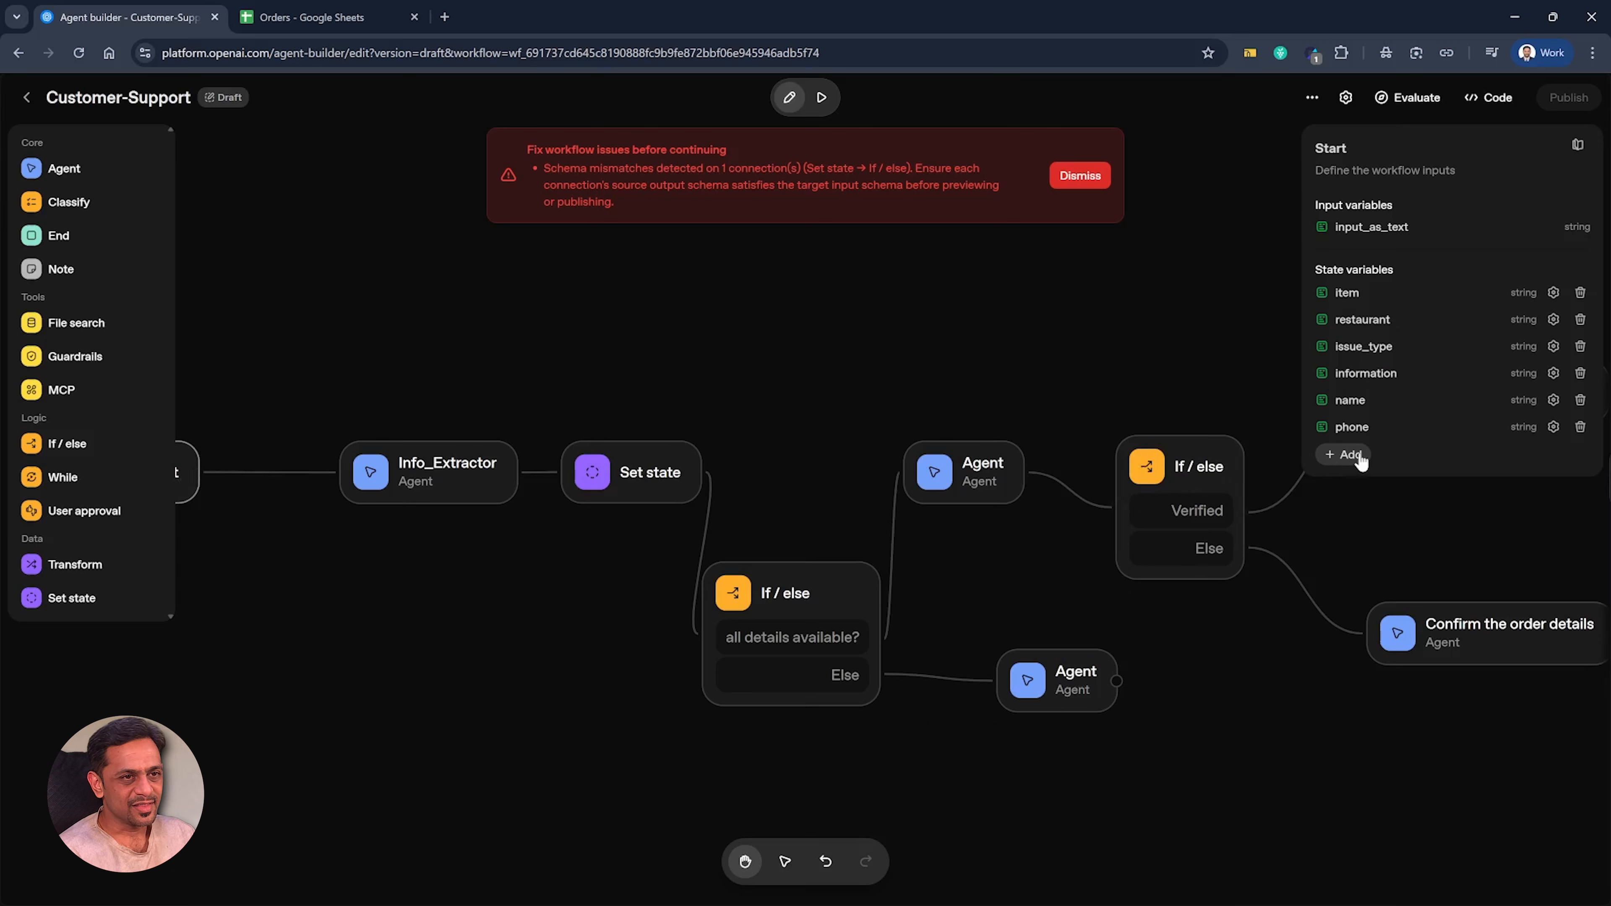
pyautogui.click(1345, 455)
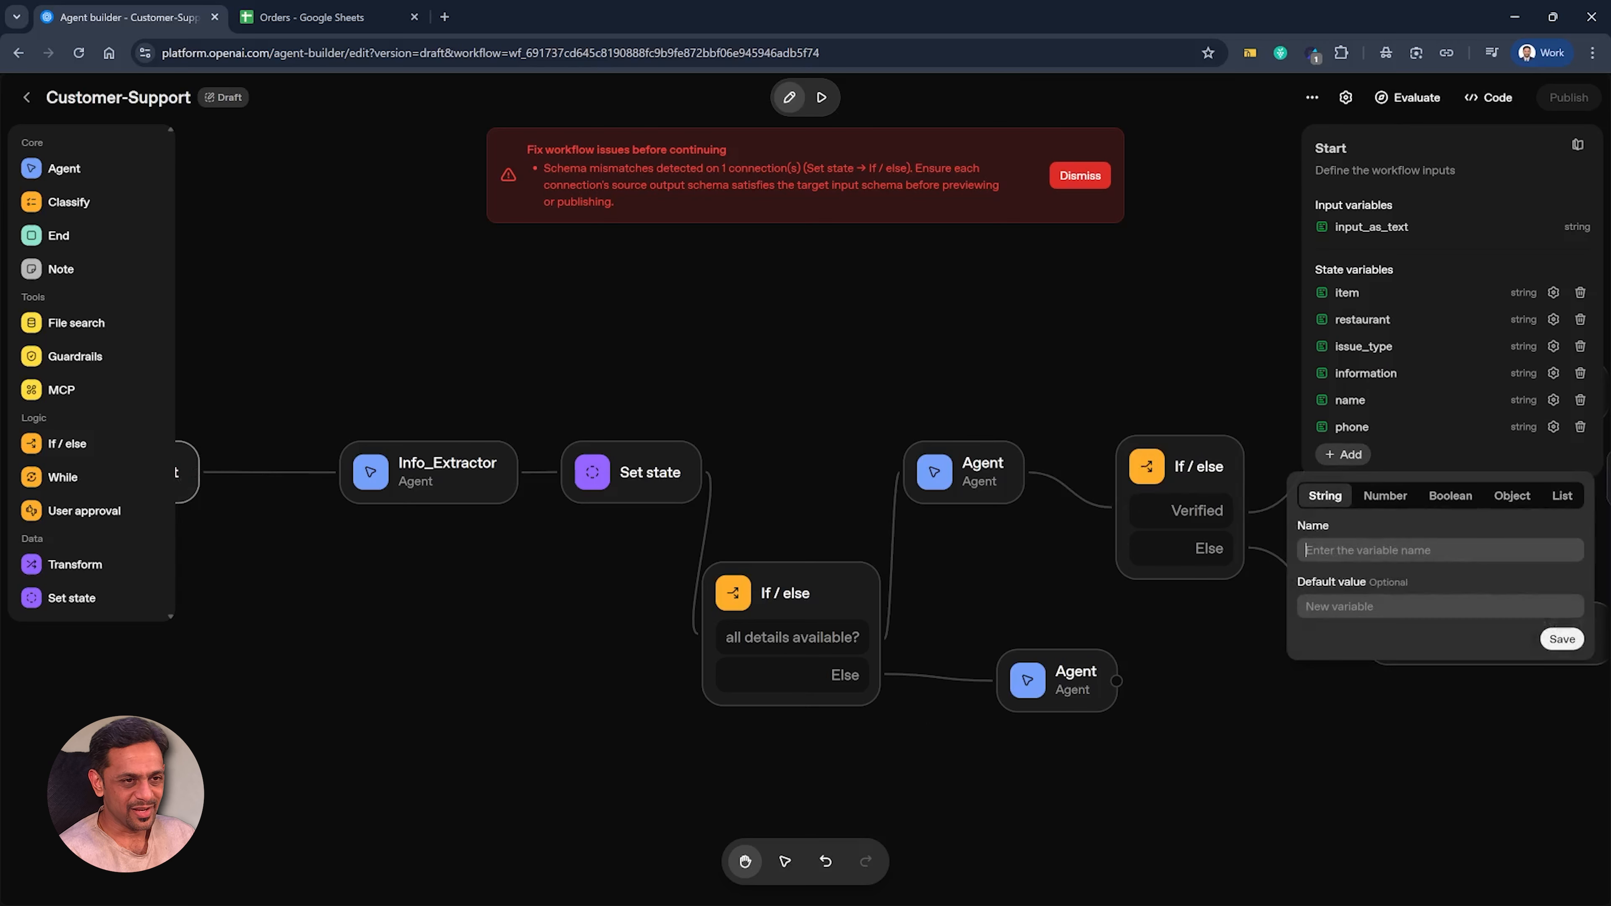
pyautogui.press('super+v')
pyautogui.click(1368, 691)
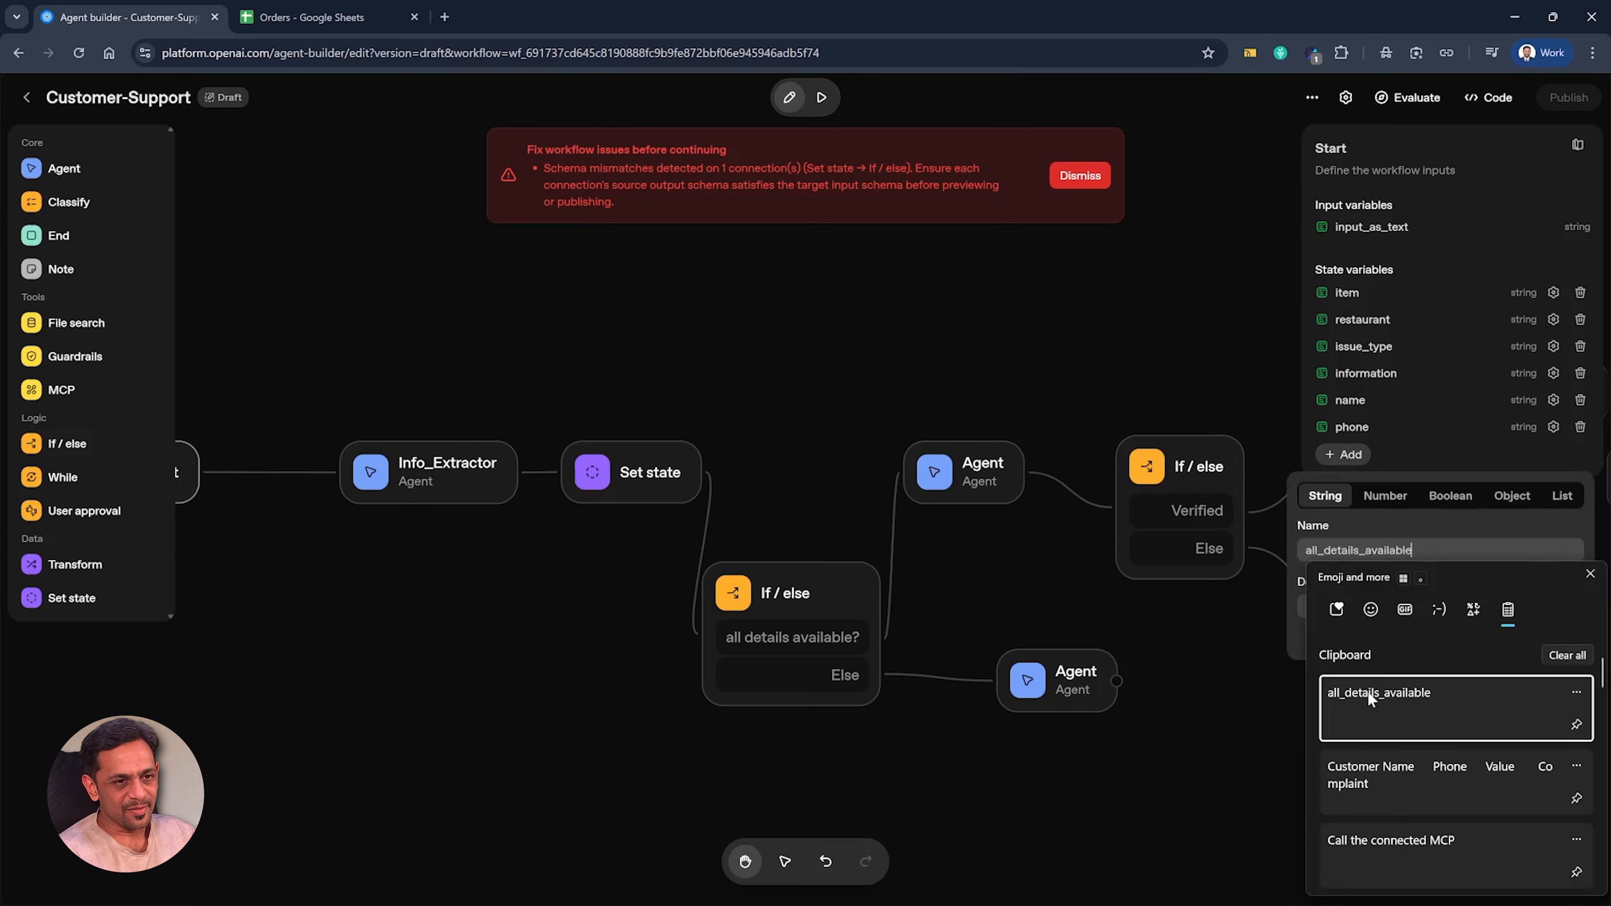
pyautogui.click(1450, 496)
pyautogui.click(1562, 639)
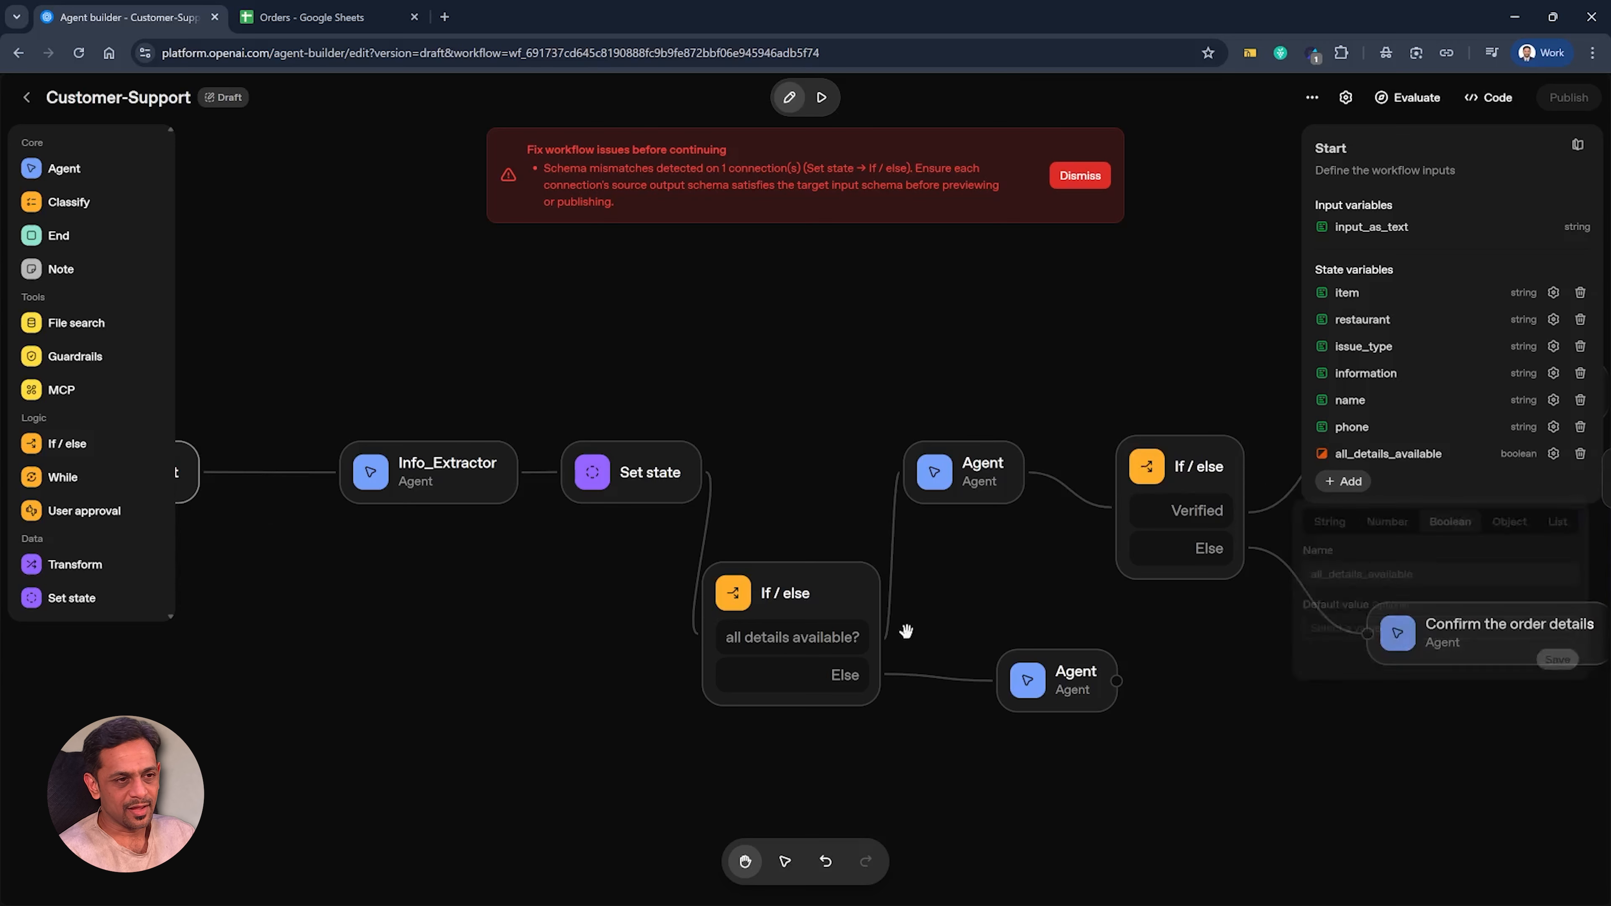
# Step: In Set state, assign input.output_parsed.all_details_available from Info_Extractor to the all_details_available variable
pyautogui.click(658, 469)
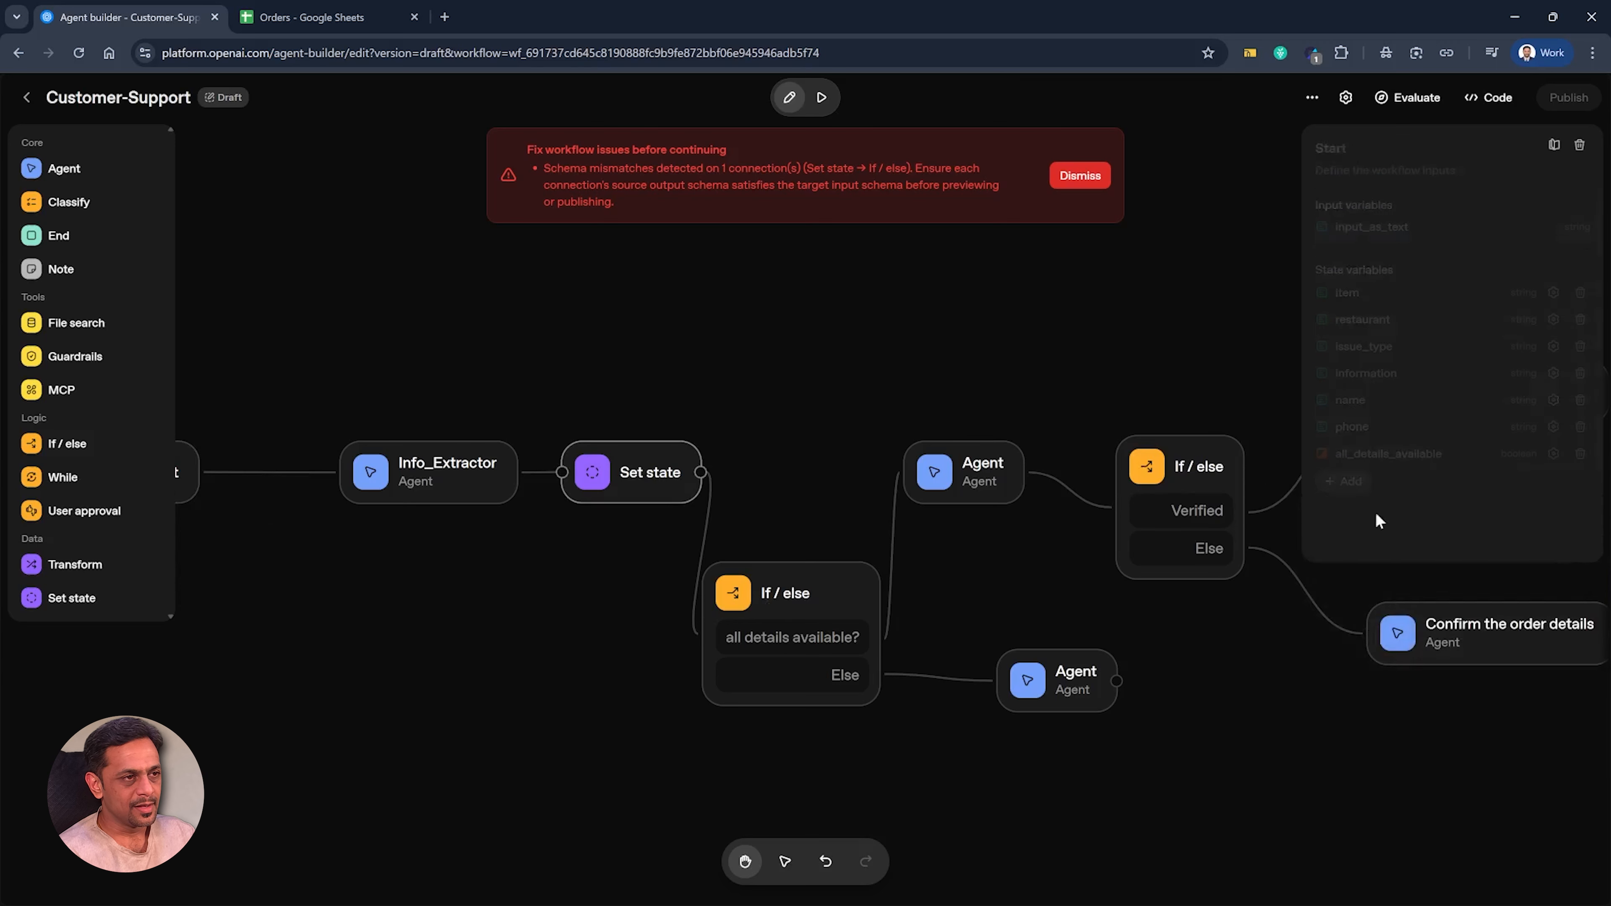
pyautogui.scroll(-5, 1407, 610)
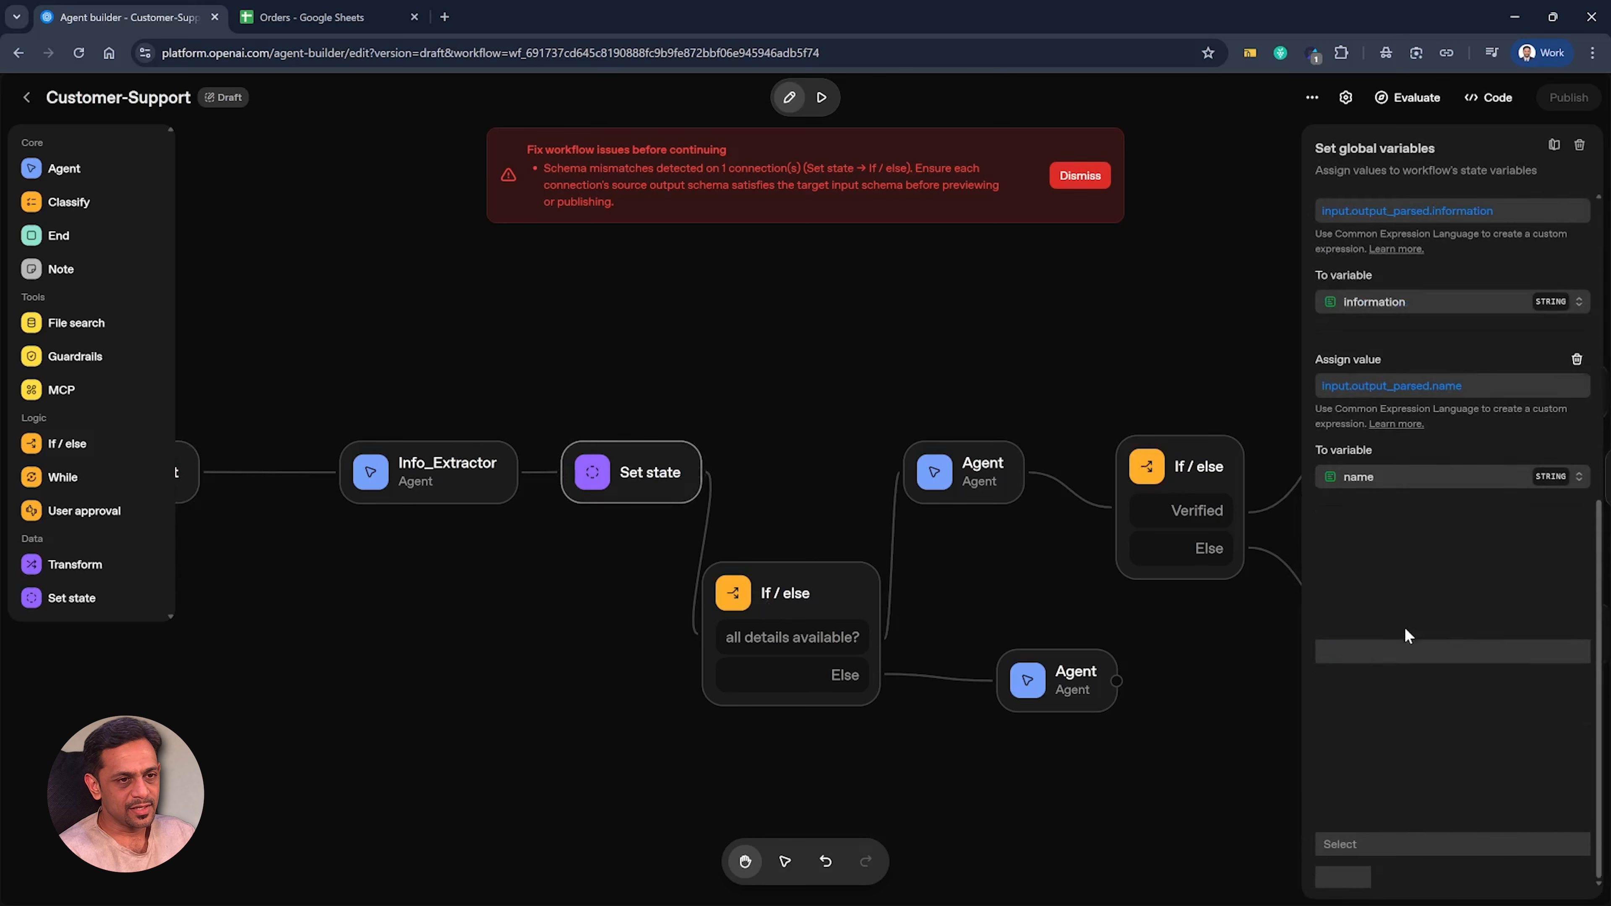
pyautogui.click(1370, 844)
pyautogui.click(1395, 772)
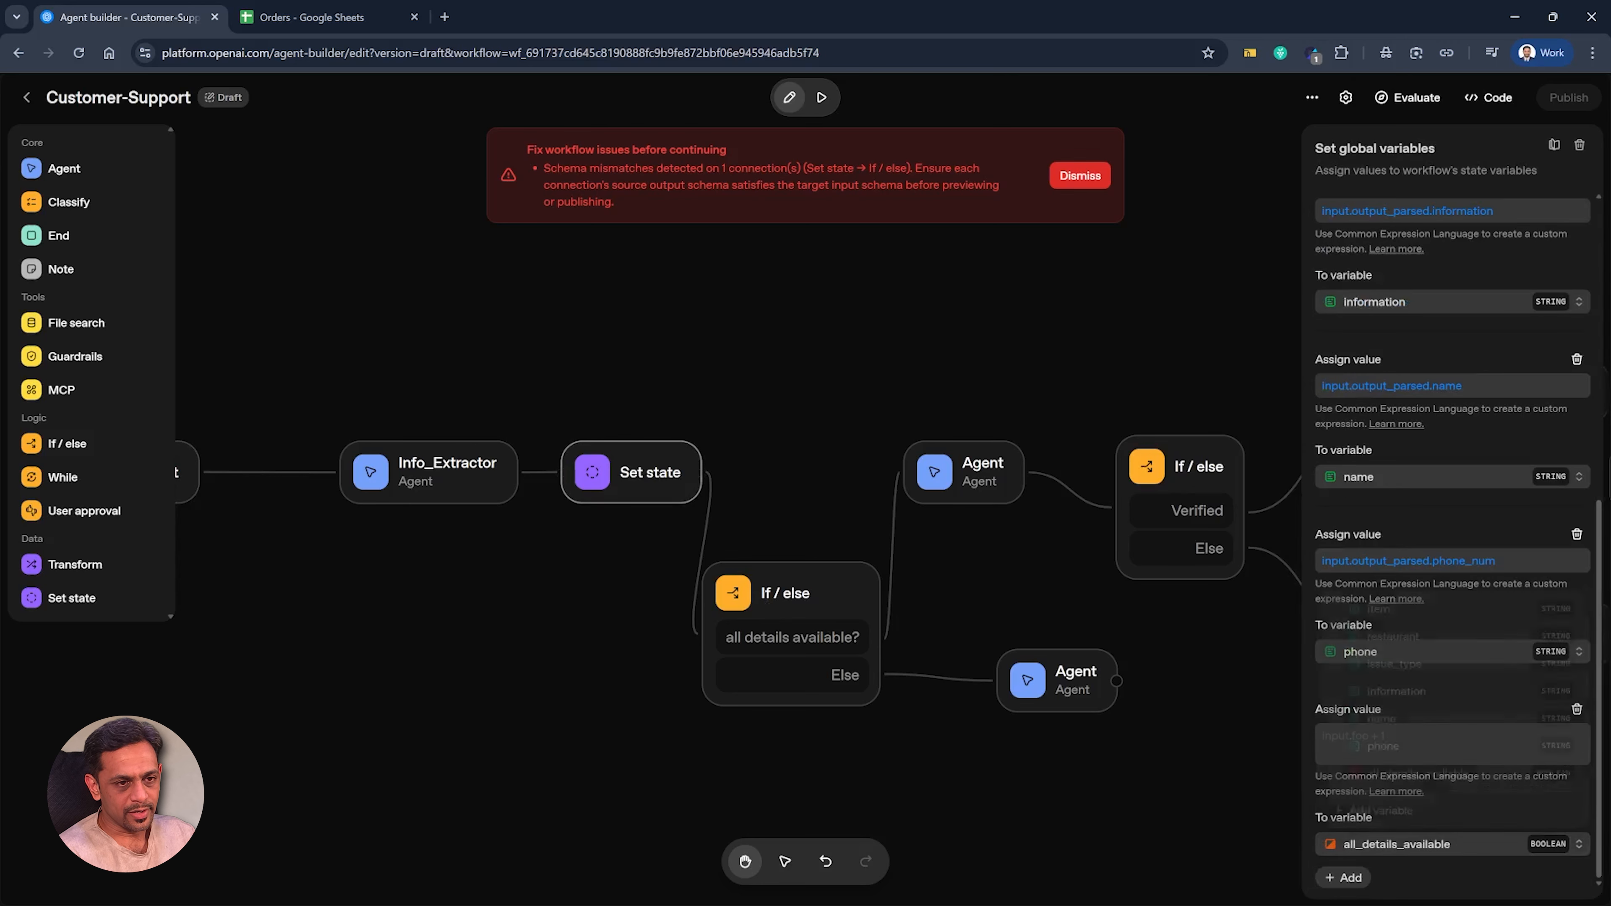
pyautogui.click(1427, 740)
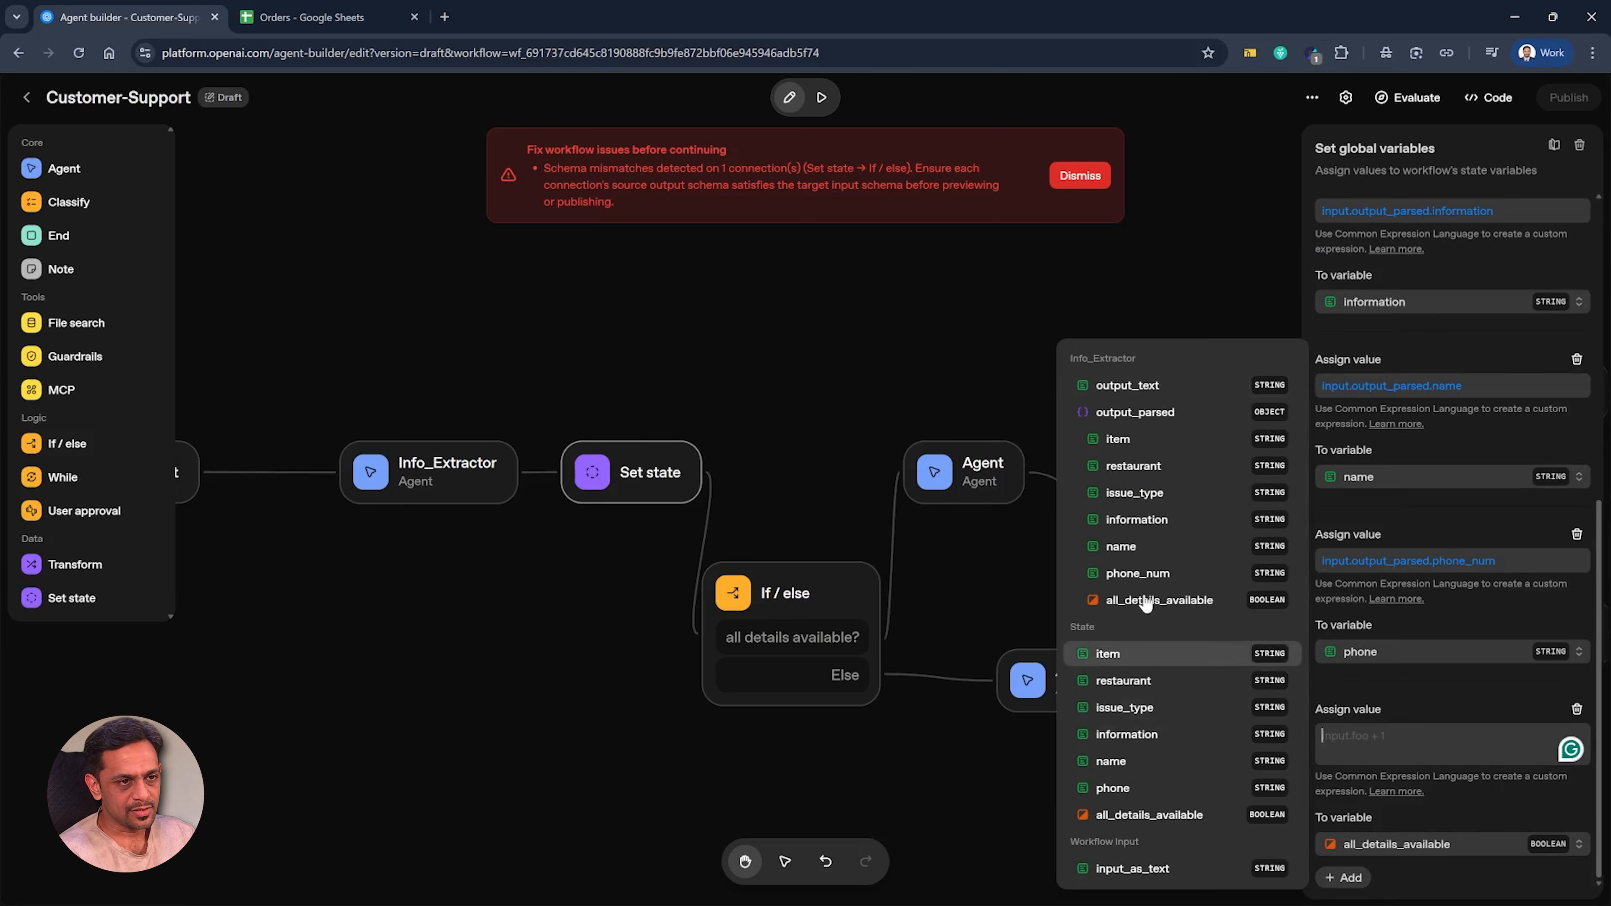
pyautogui.click(1161, 600)
pyautogui.click(1386, 694)
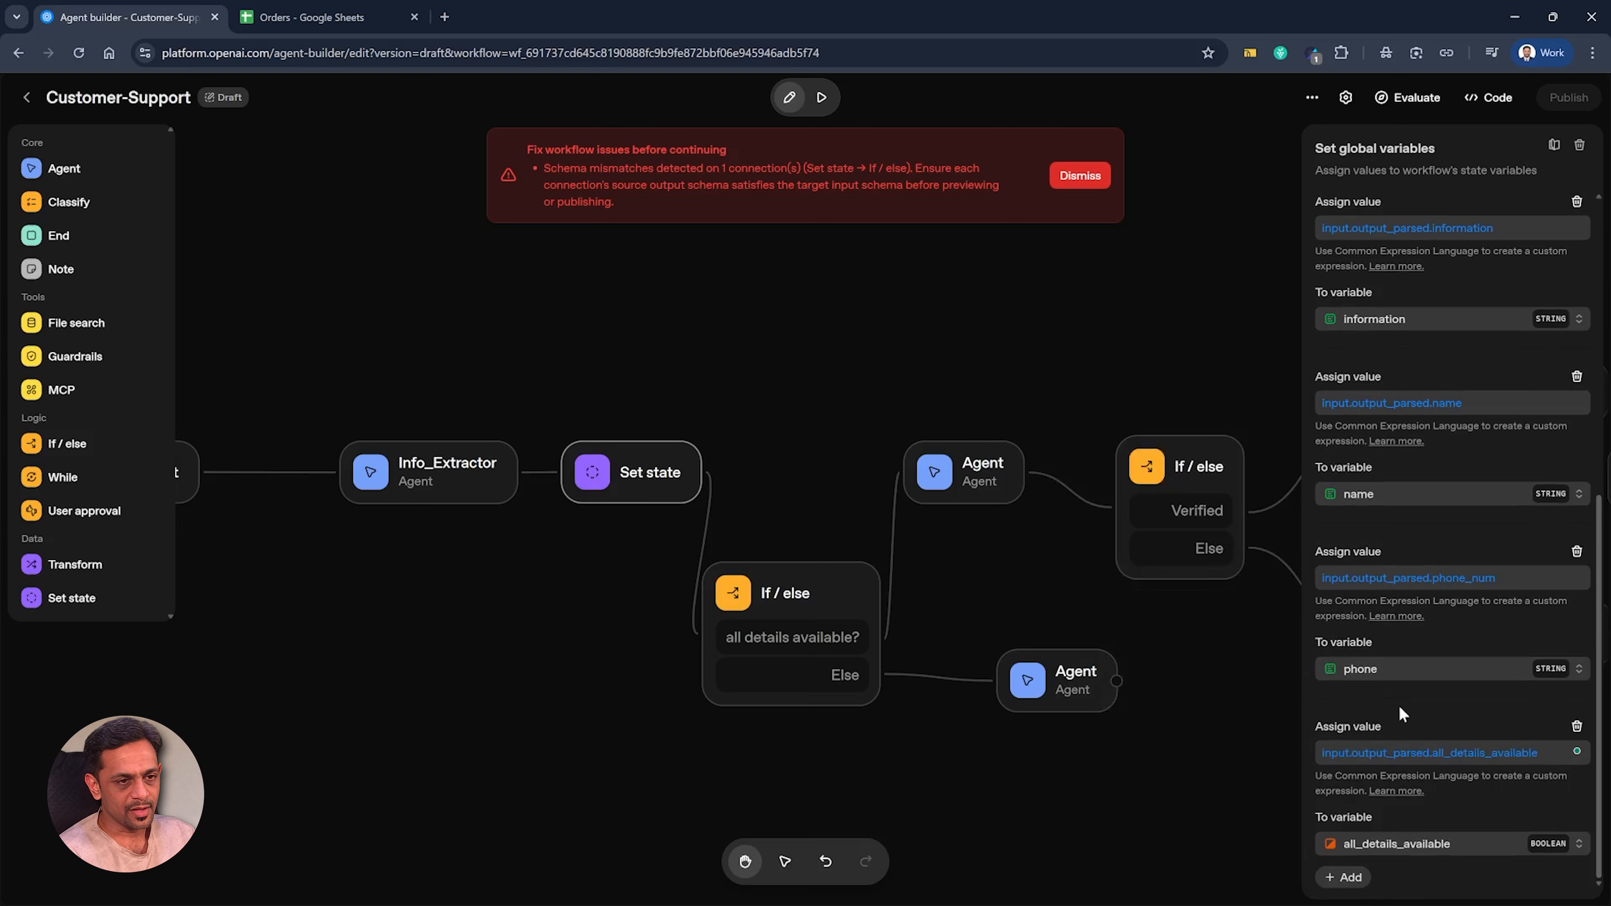
# Step: Set the "all details available?" condition of the If / else to input.output_parsed.all_details_available == true
pyautogui.click(786, 612)
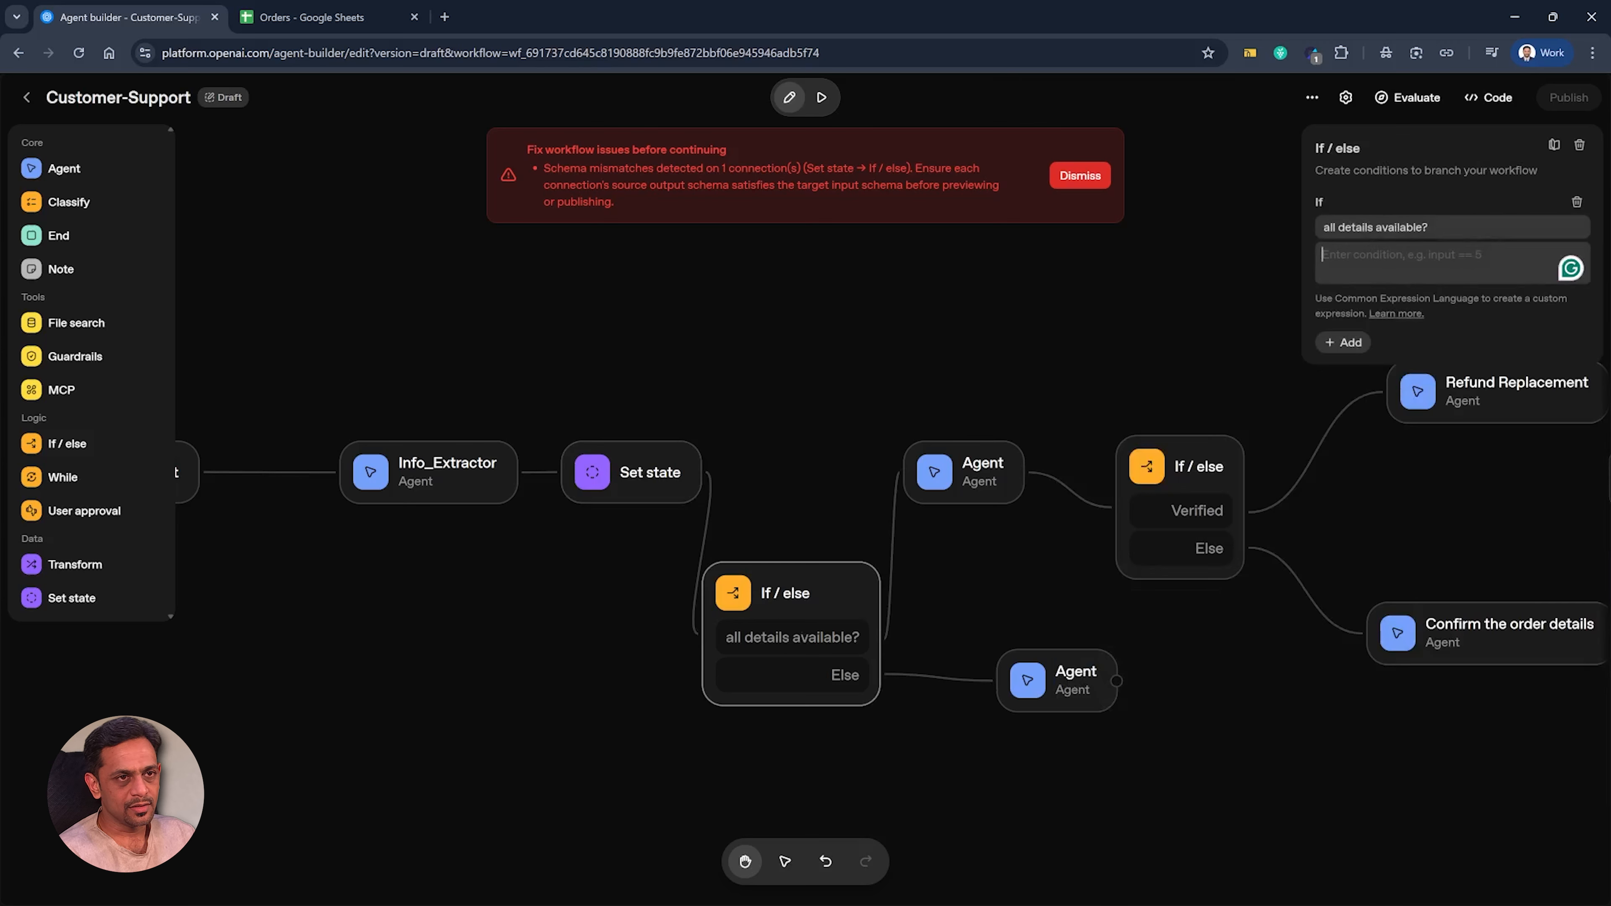
pyautogui.click(1428, 260)
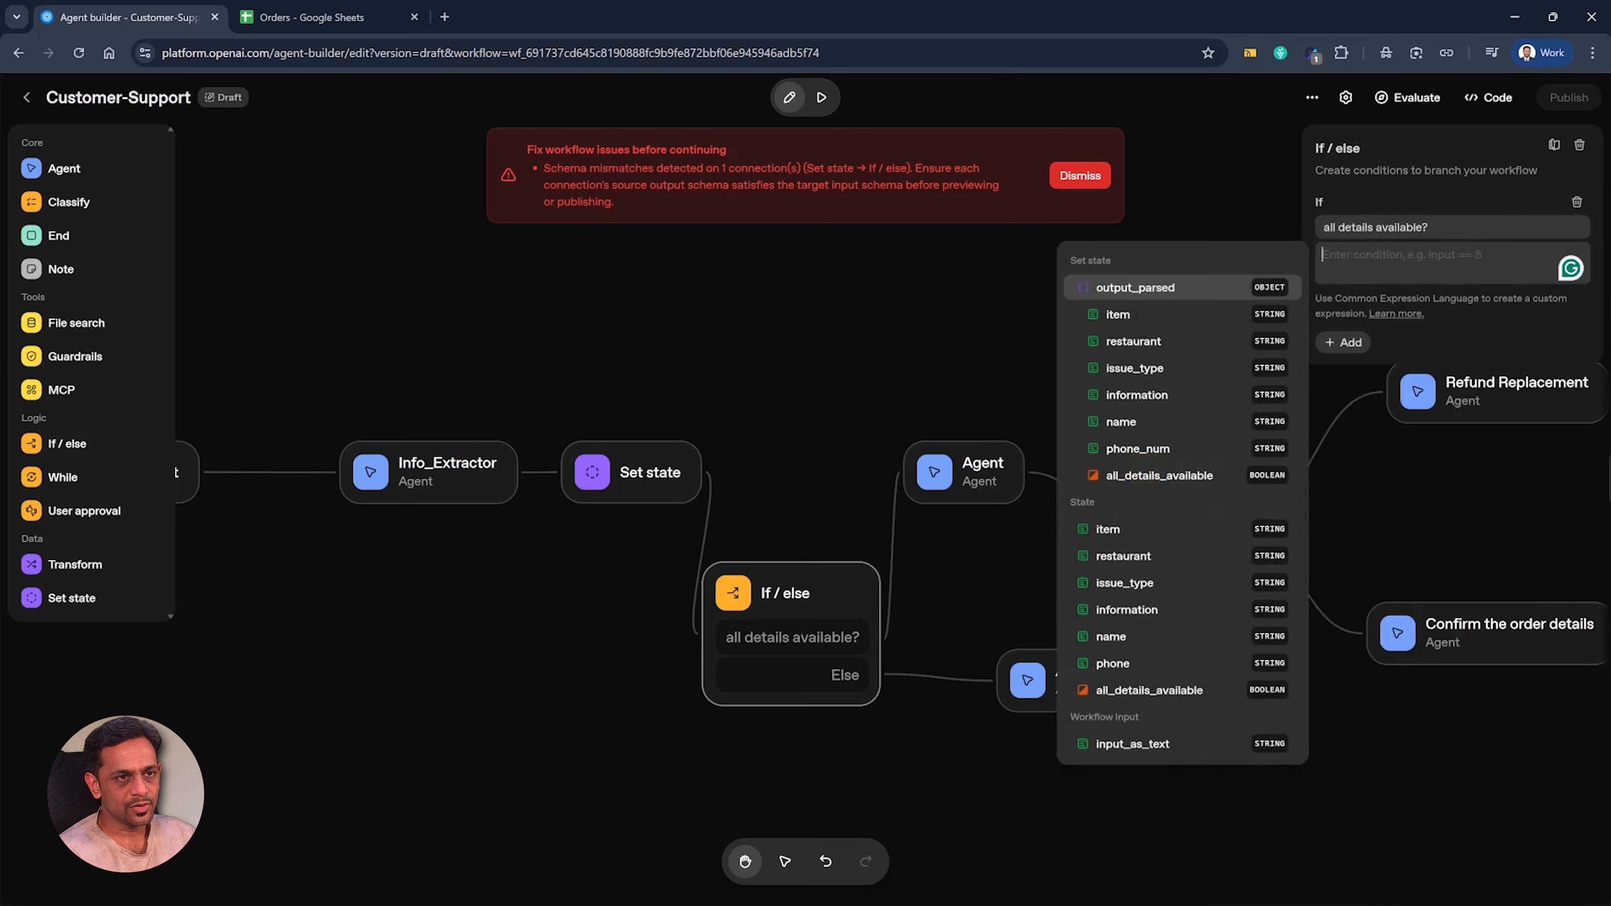
pyautogui.click(1136, 478)
pyautogui.click(1098, 289)
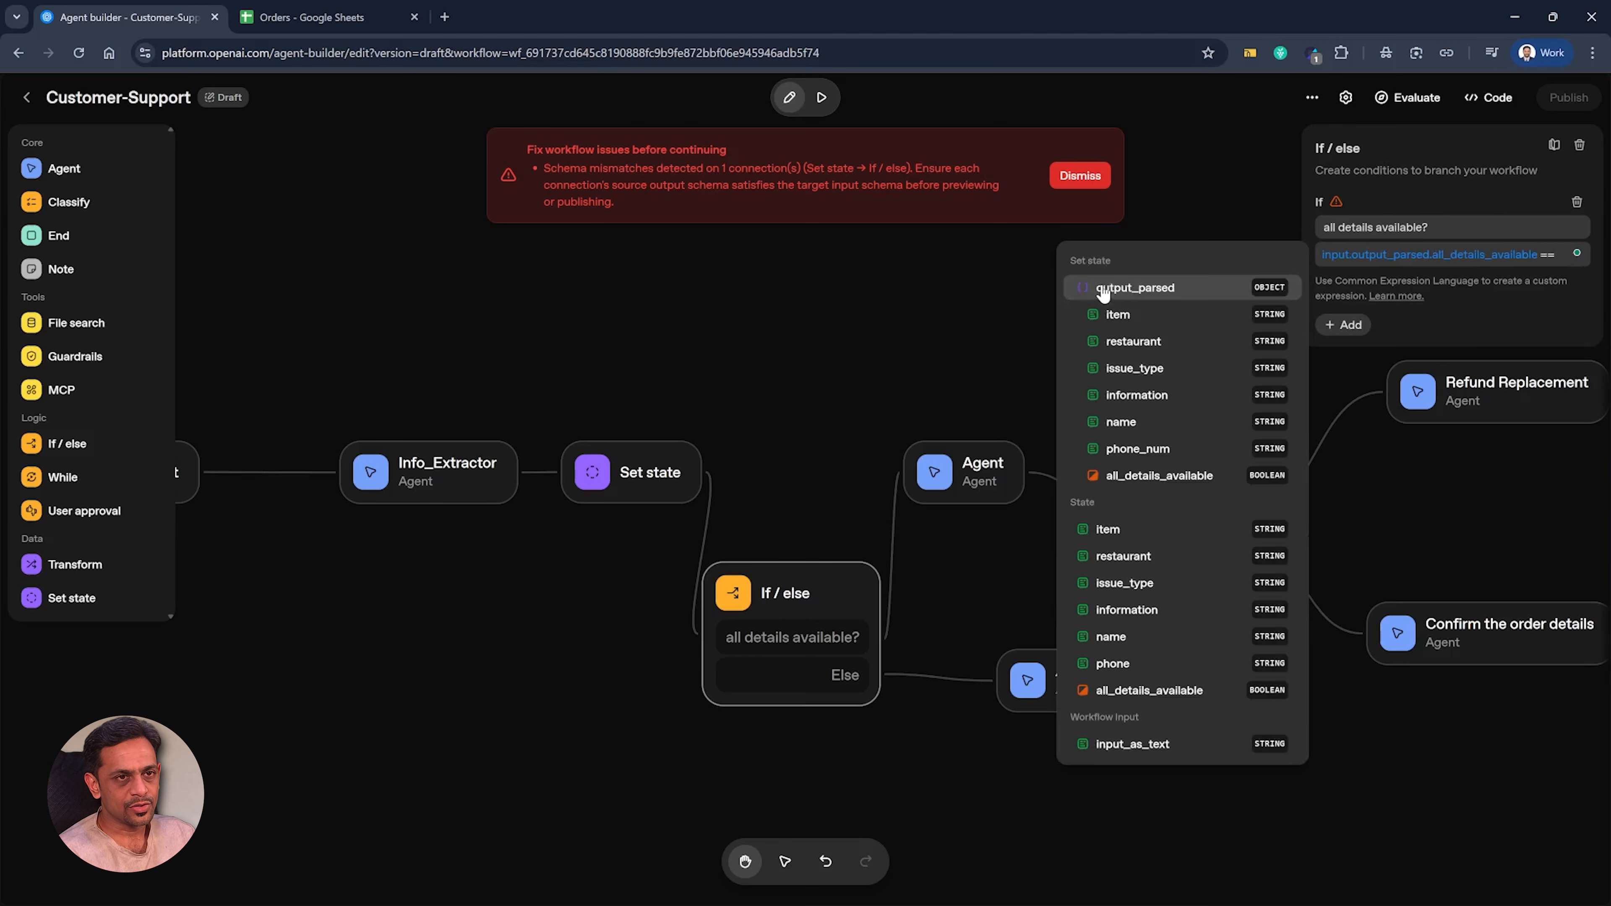
pyautogui.write('true')
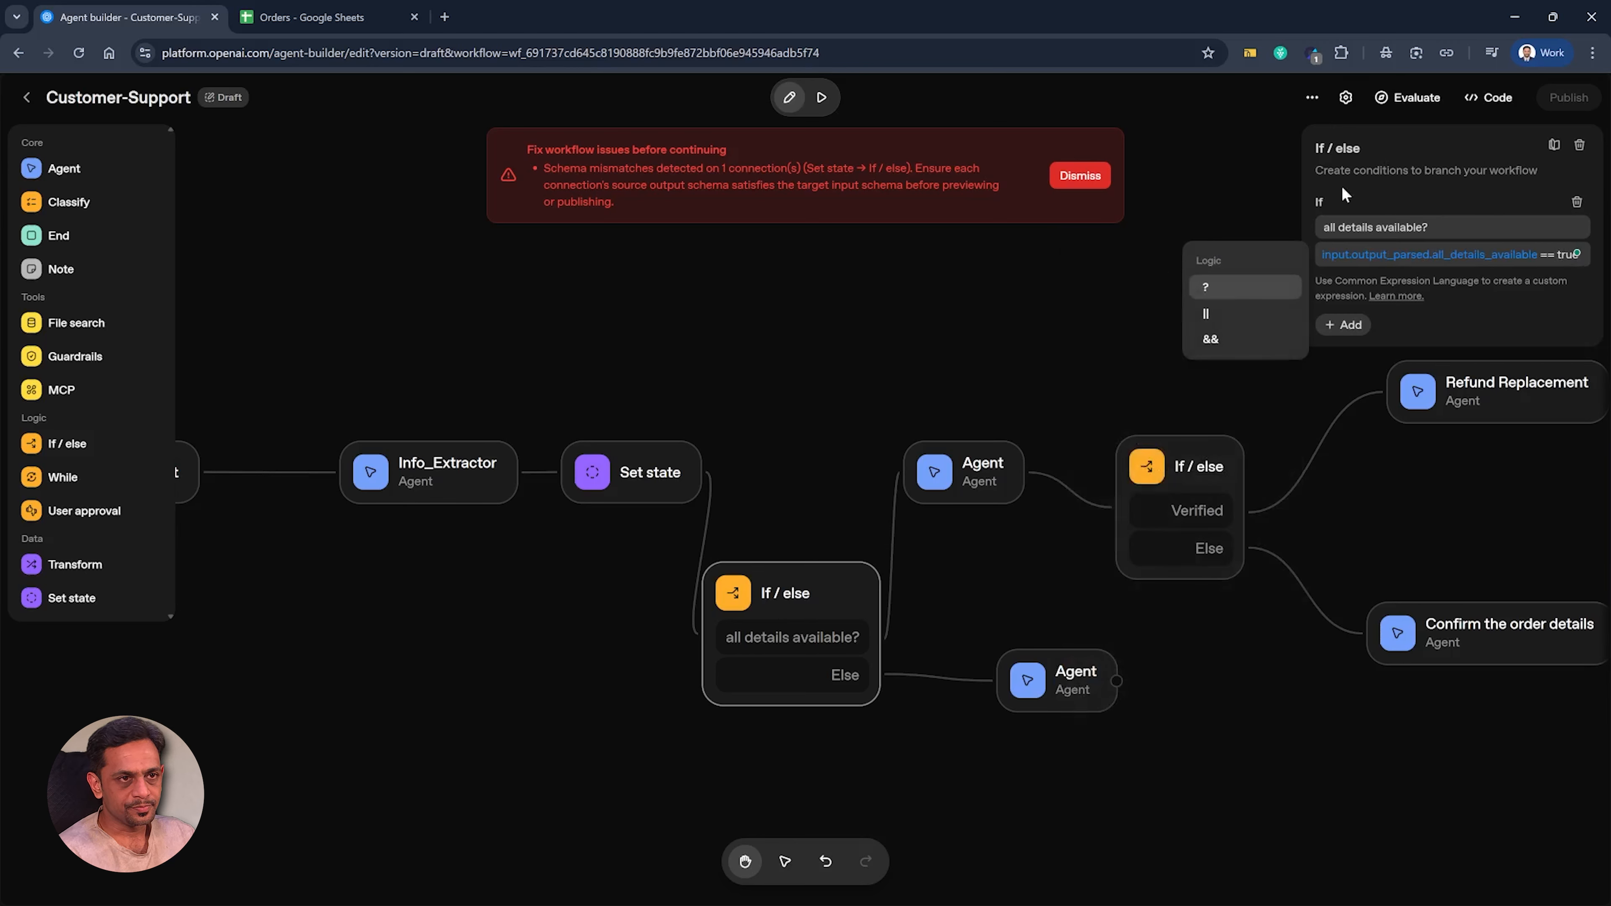
pyautogui.click(1174, 260)
pyautogui.click(850, 464)
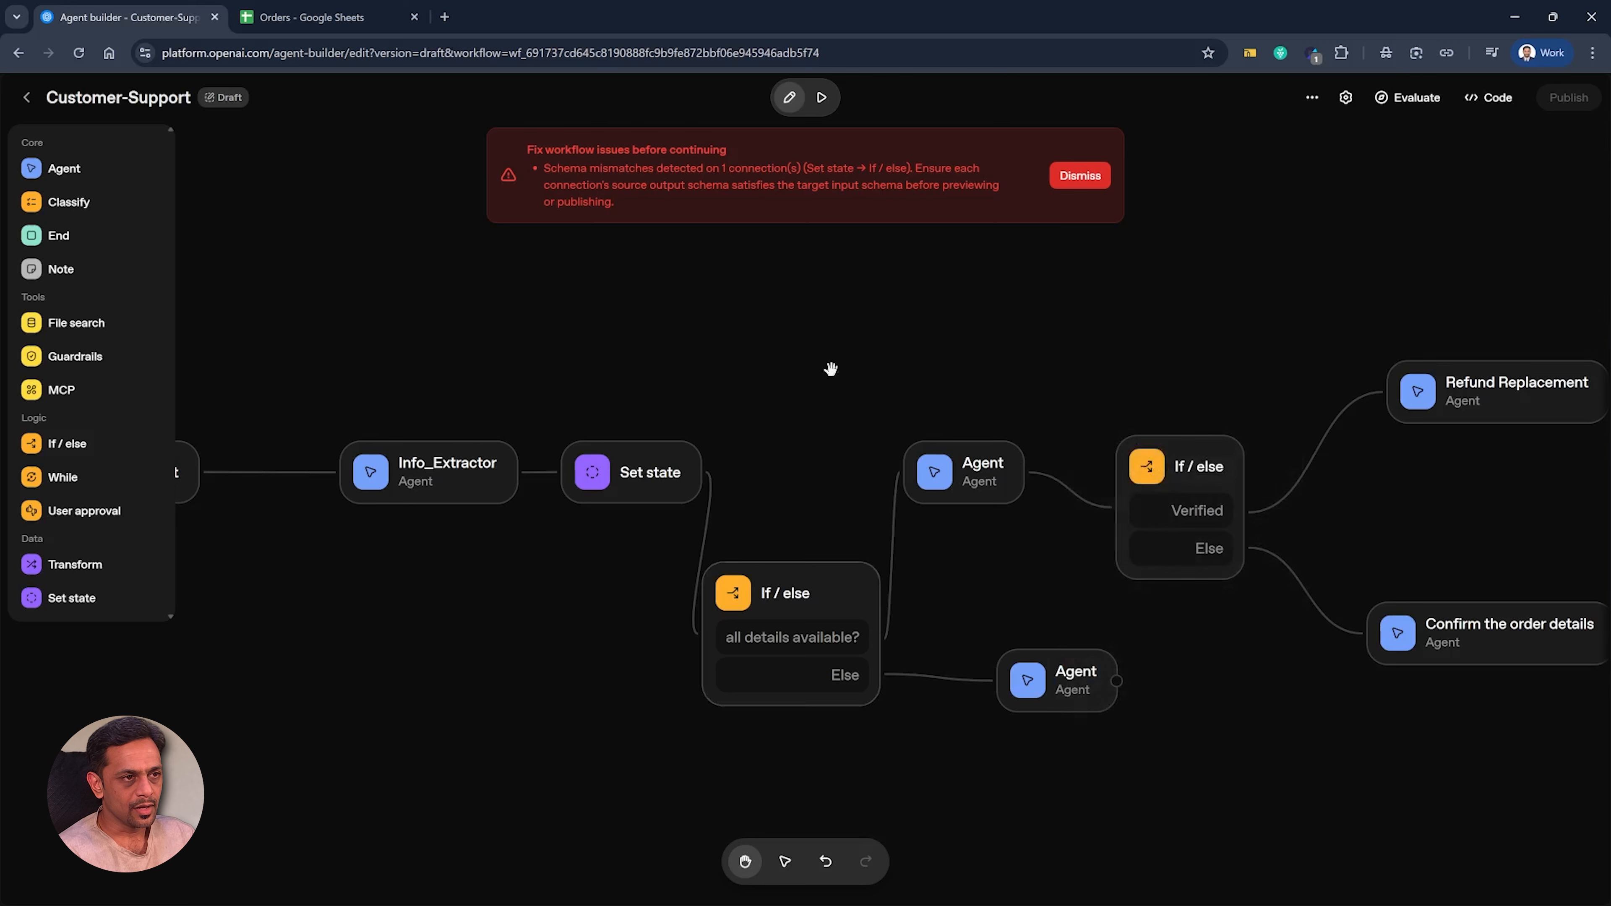
# Step: Preview the workflow with the message "I had ordered Paneer Butter Masala from Rajasthan Rasoi and it smells bad." and read the reply
pyautogui.click(822, 98)
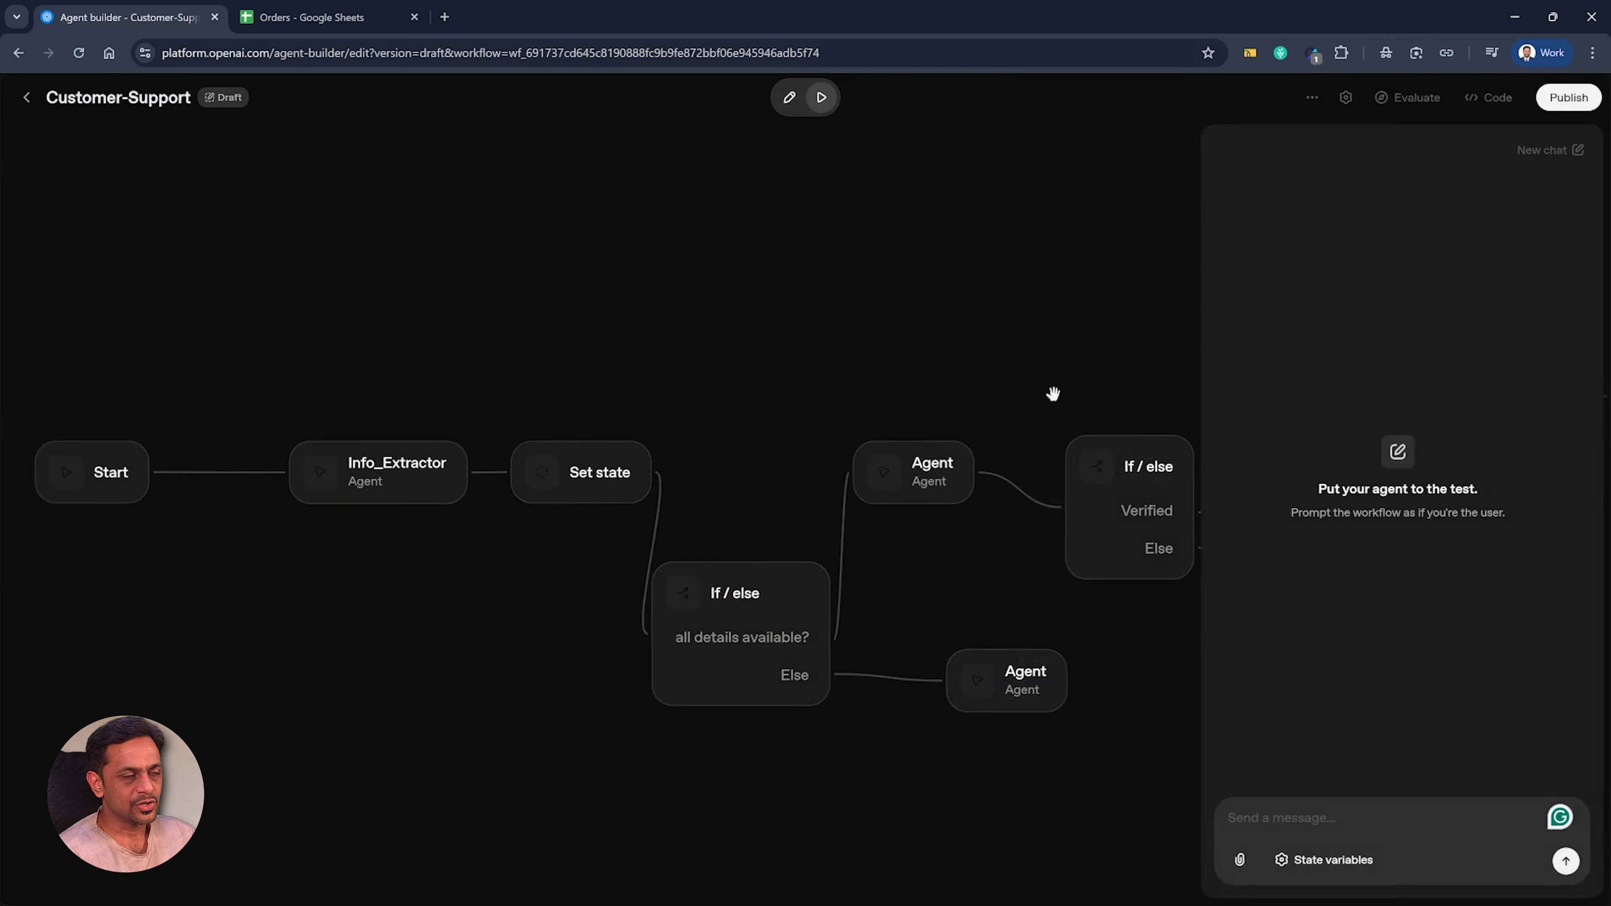
pyautogui.click(1301, 824)
pyautogui.write('I had ordered Paneer Butter Masala from Rajasthan Rasoi and it smells bad.')
pyautogui.press('Return')
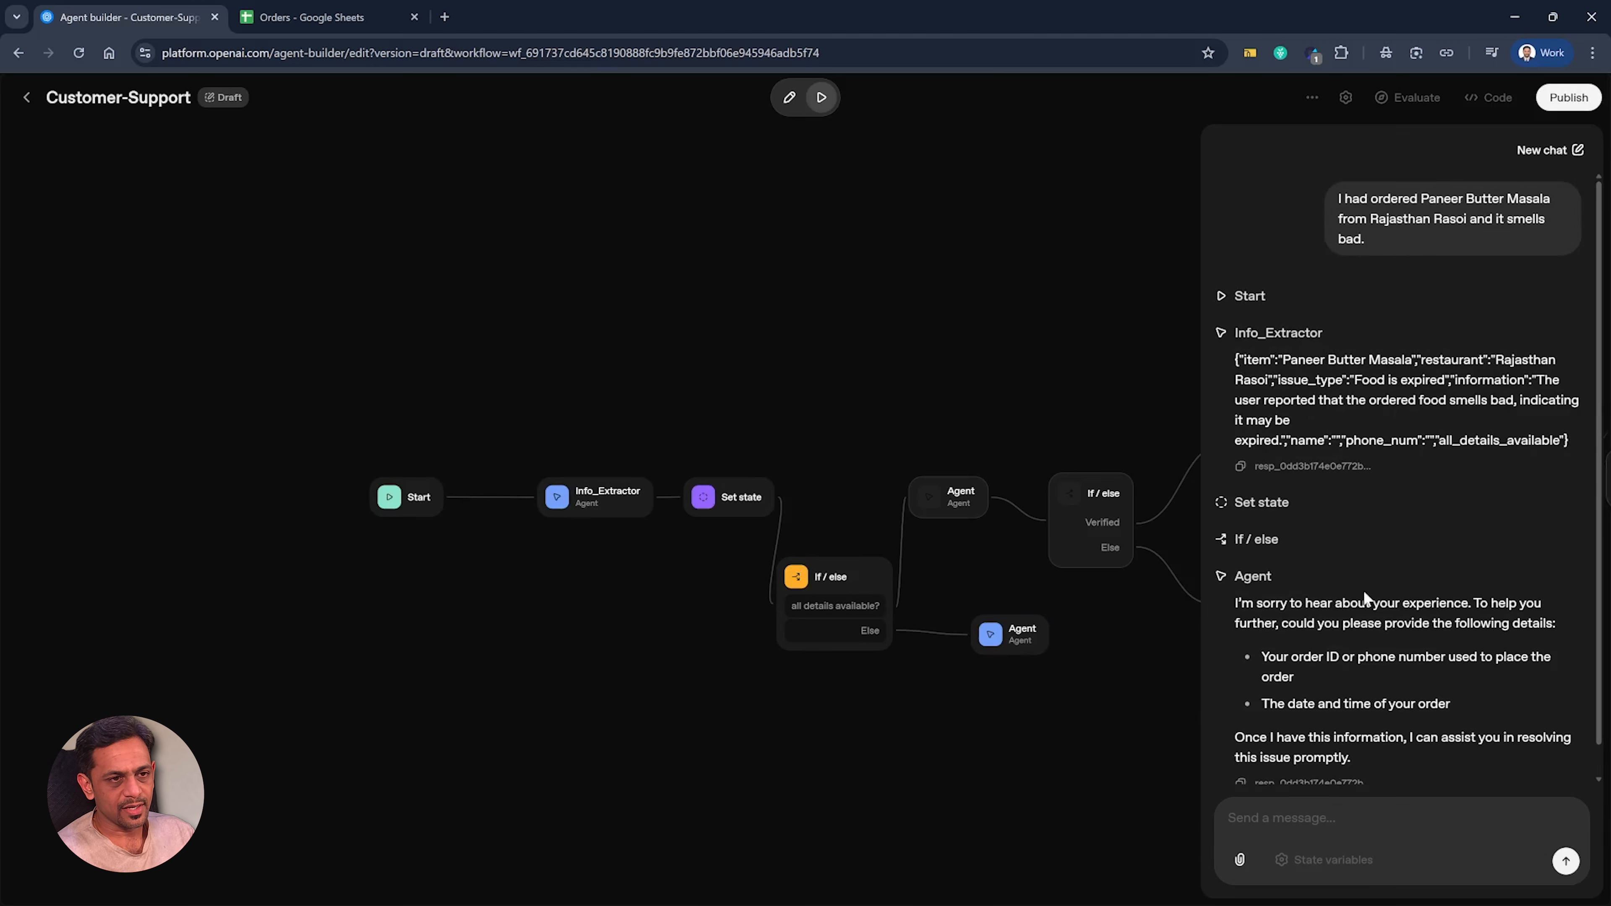
pyautogui.scroll(-1, 1365, 597)
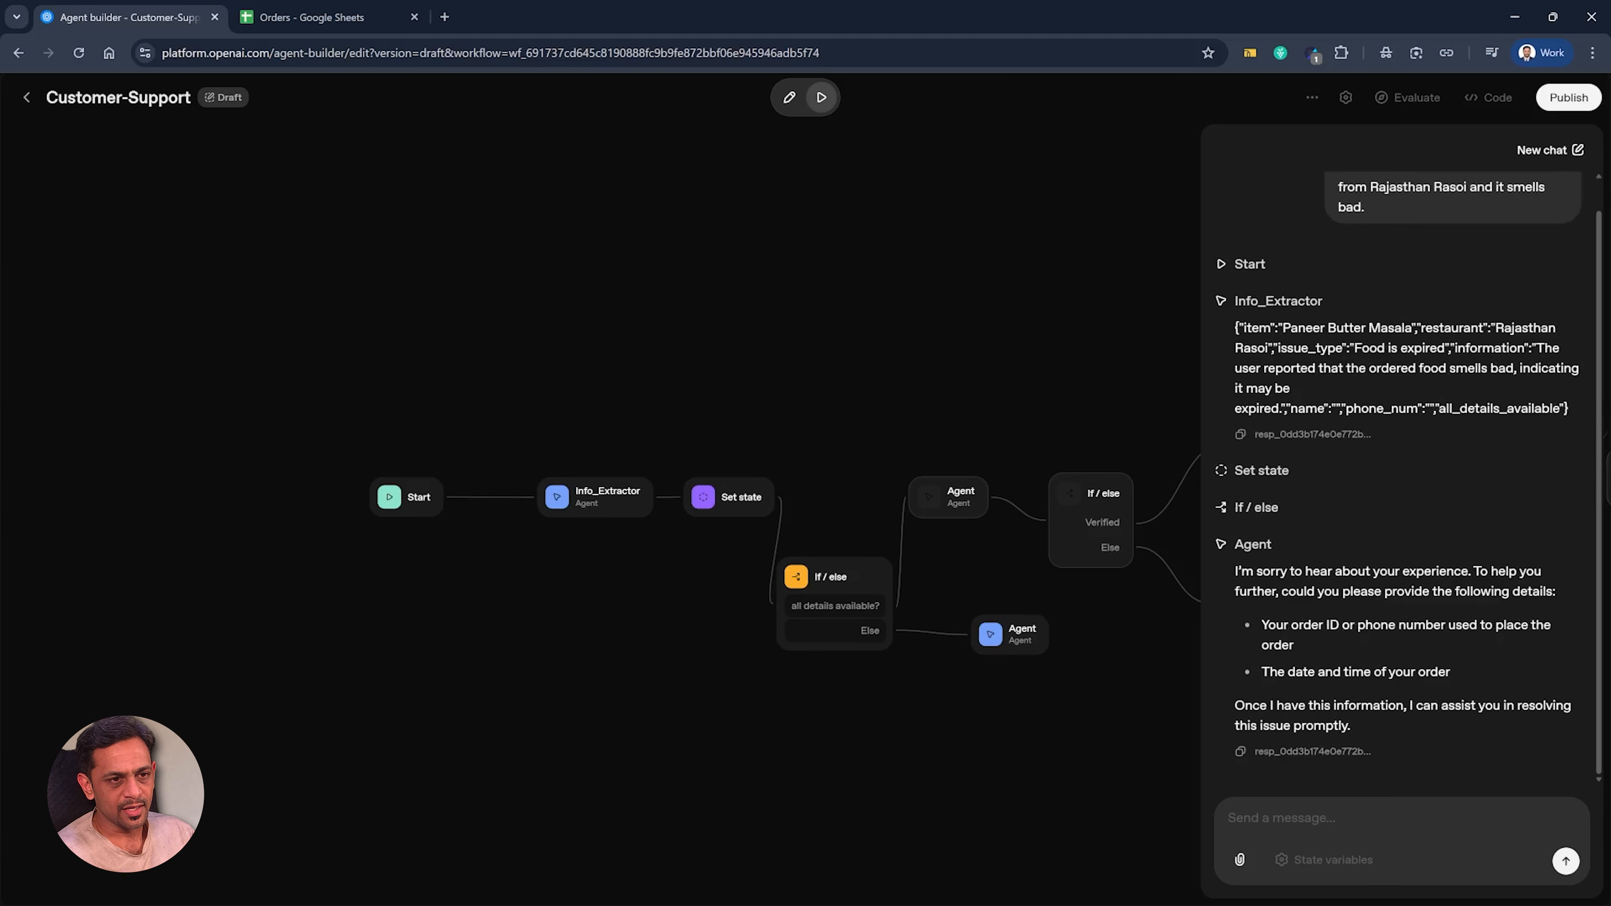
# Step: Reply with the customer's name and phone number labelled "Name:" and "Phone:", and answer 1 to request a refund
pyautogui.click(1326, 818)
pyautogui.press('super+v')
pyautogui.scroll(-2, 1320, 694)
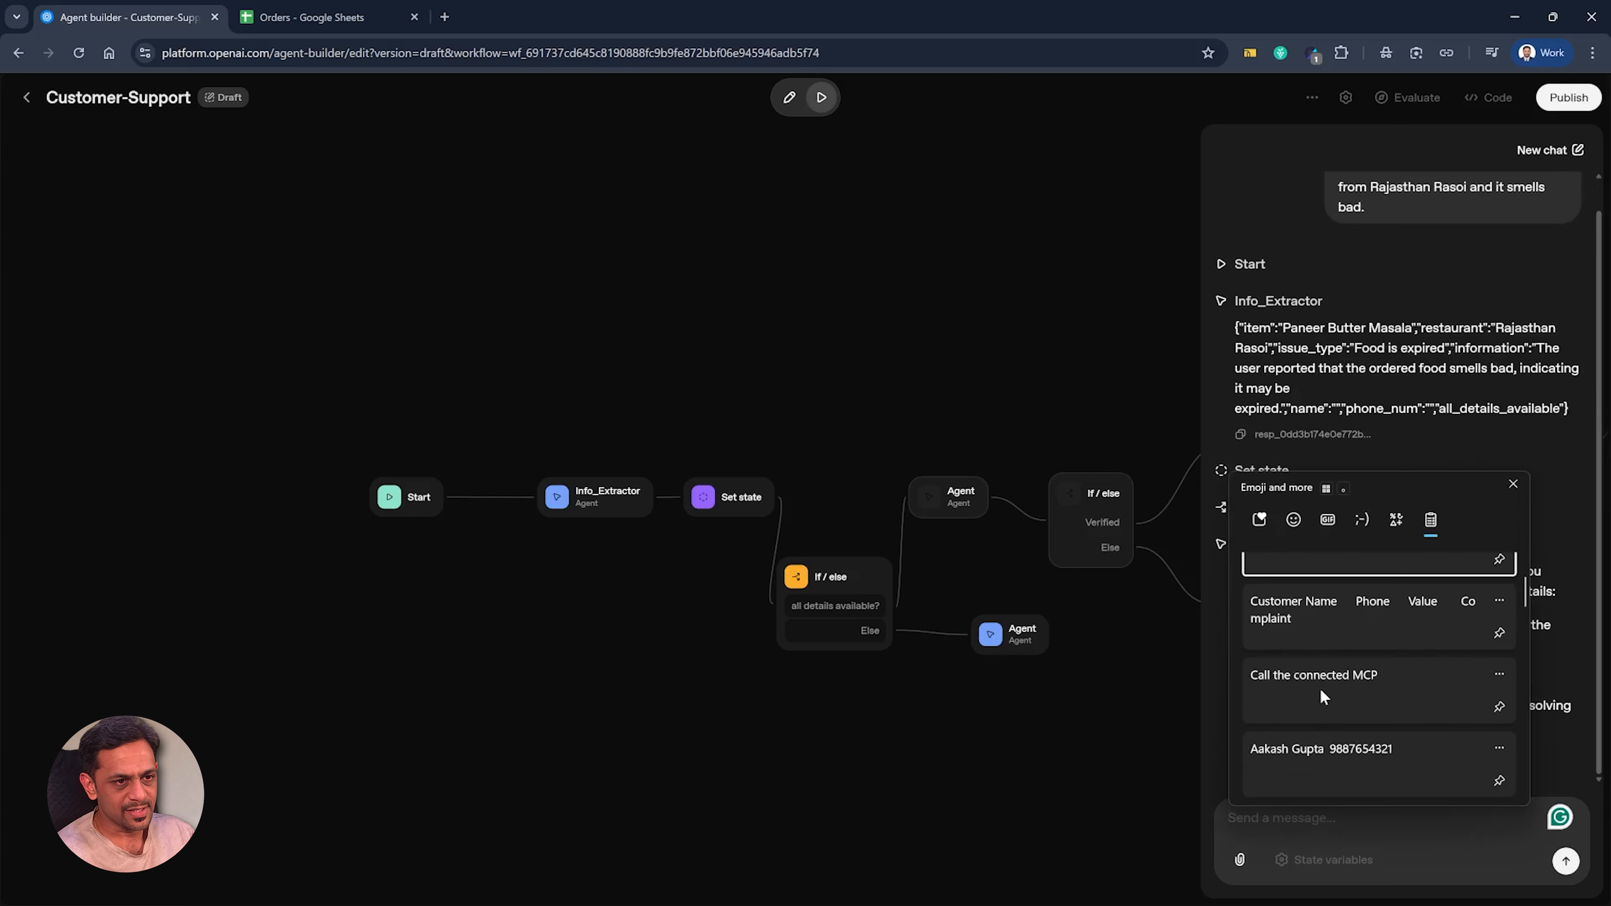
pyautogui.click(1323, 673)
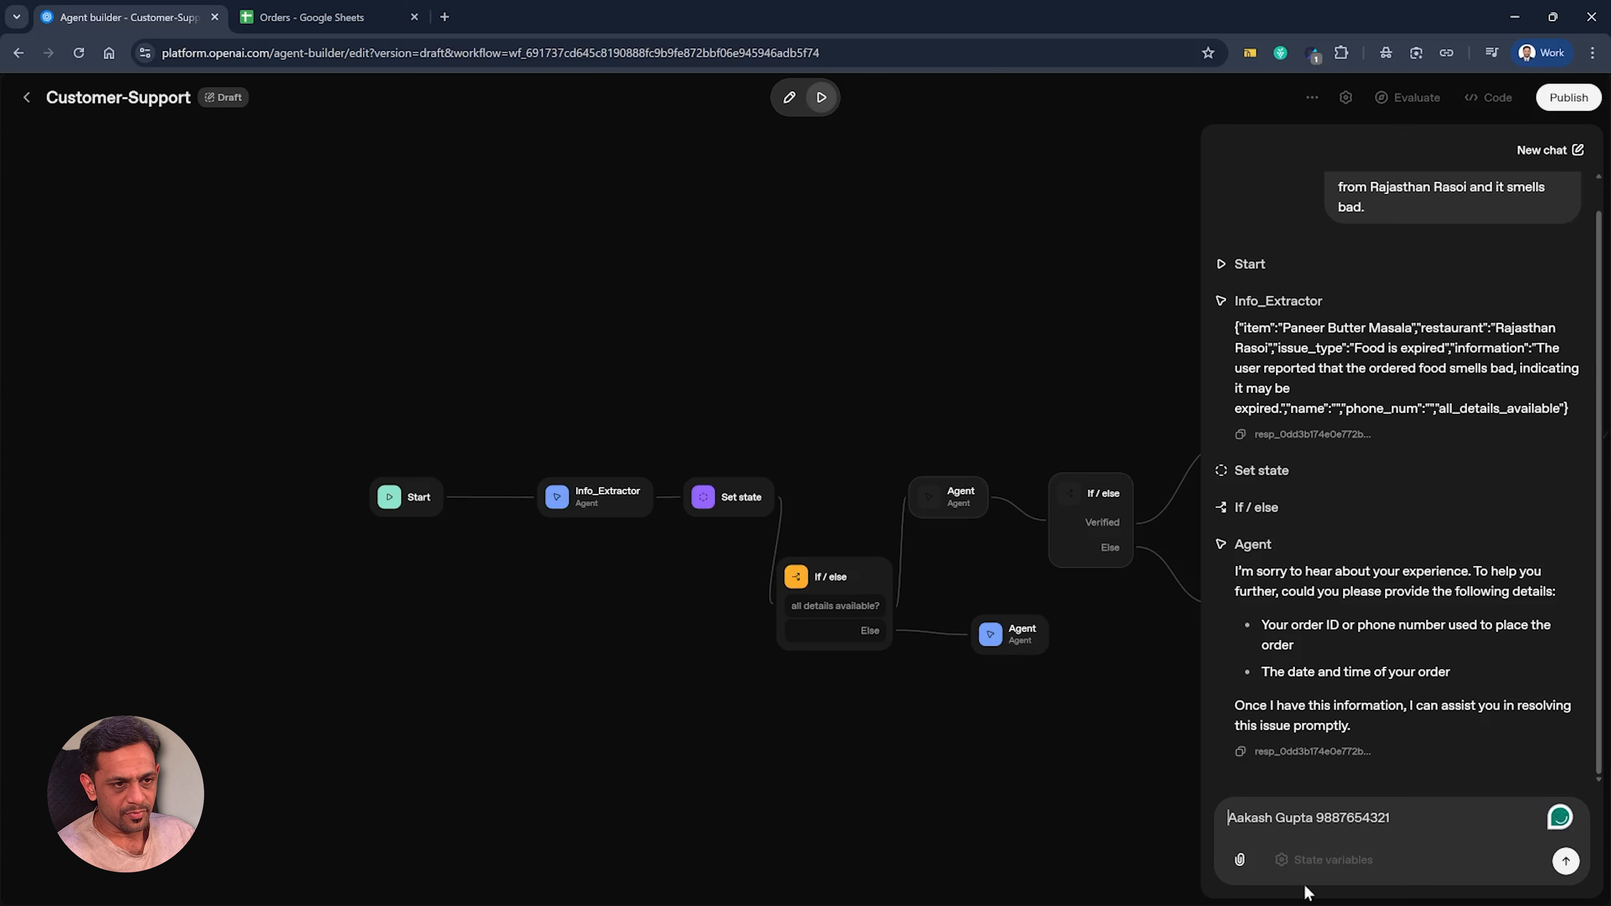
pyautogui.write('Name:')
pyautogui.press('Right')
pyautogui.press('Right')
pyautogui.press('Right')
pyautogui.press('Right')
pyautogui.press('Right')
pyautogui.write('Phone:')
pyautogui.press('Return')
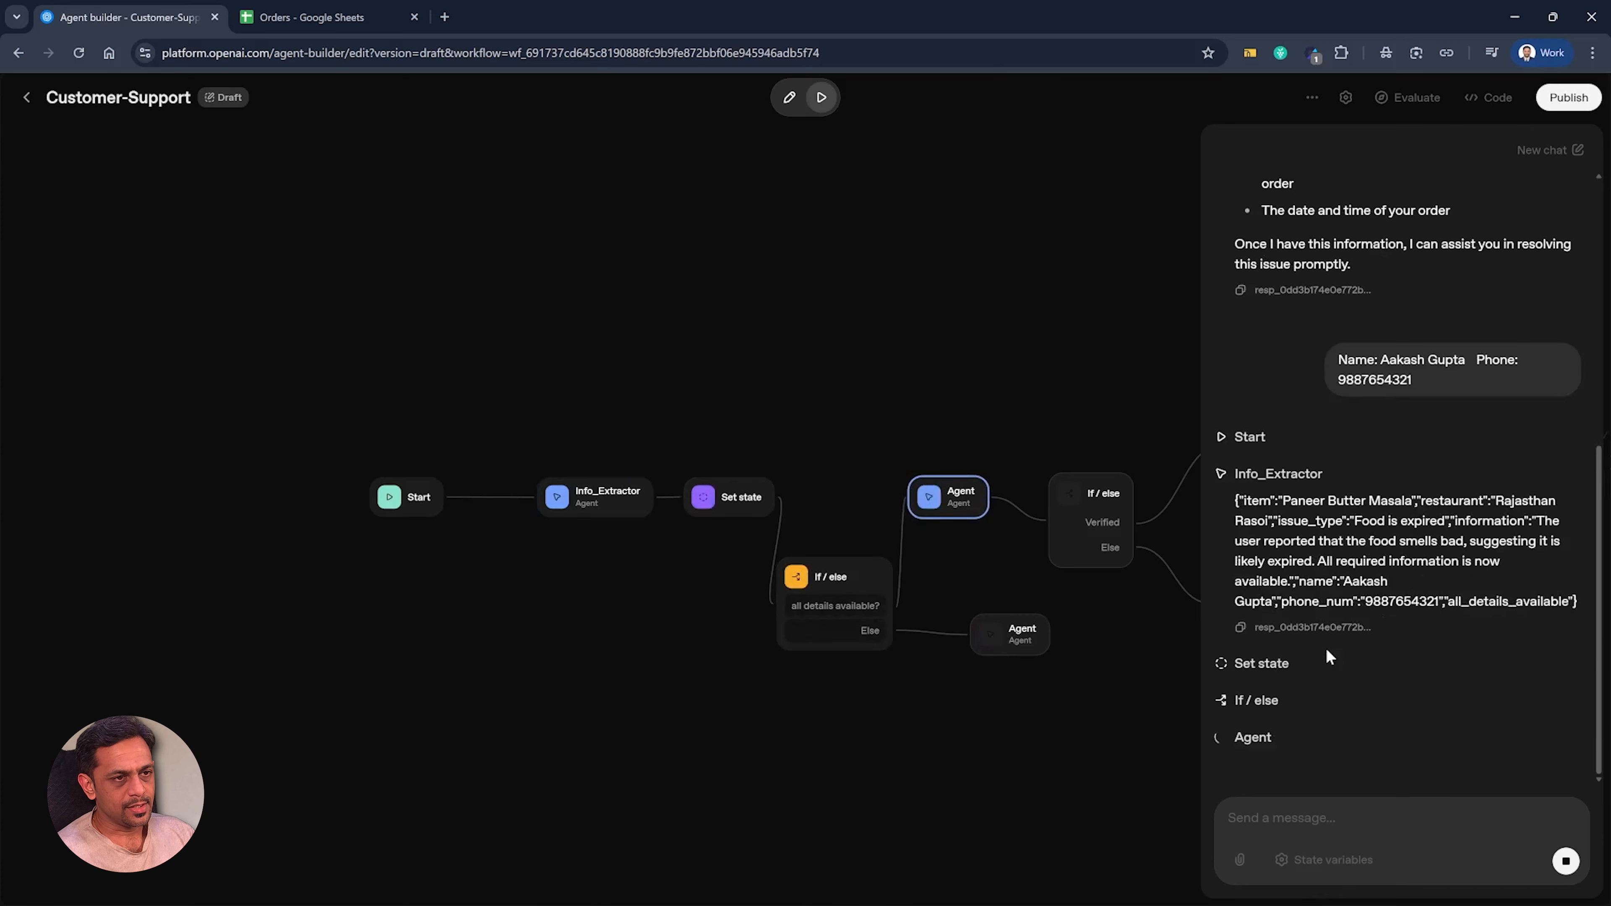
pyautogui.write('1')
pyautogui.press('Return')
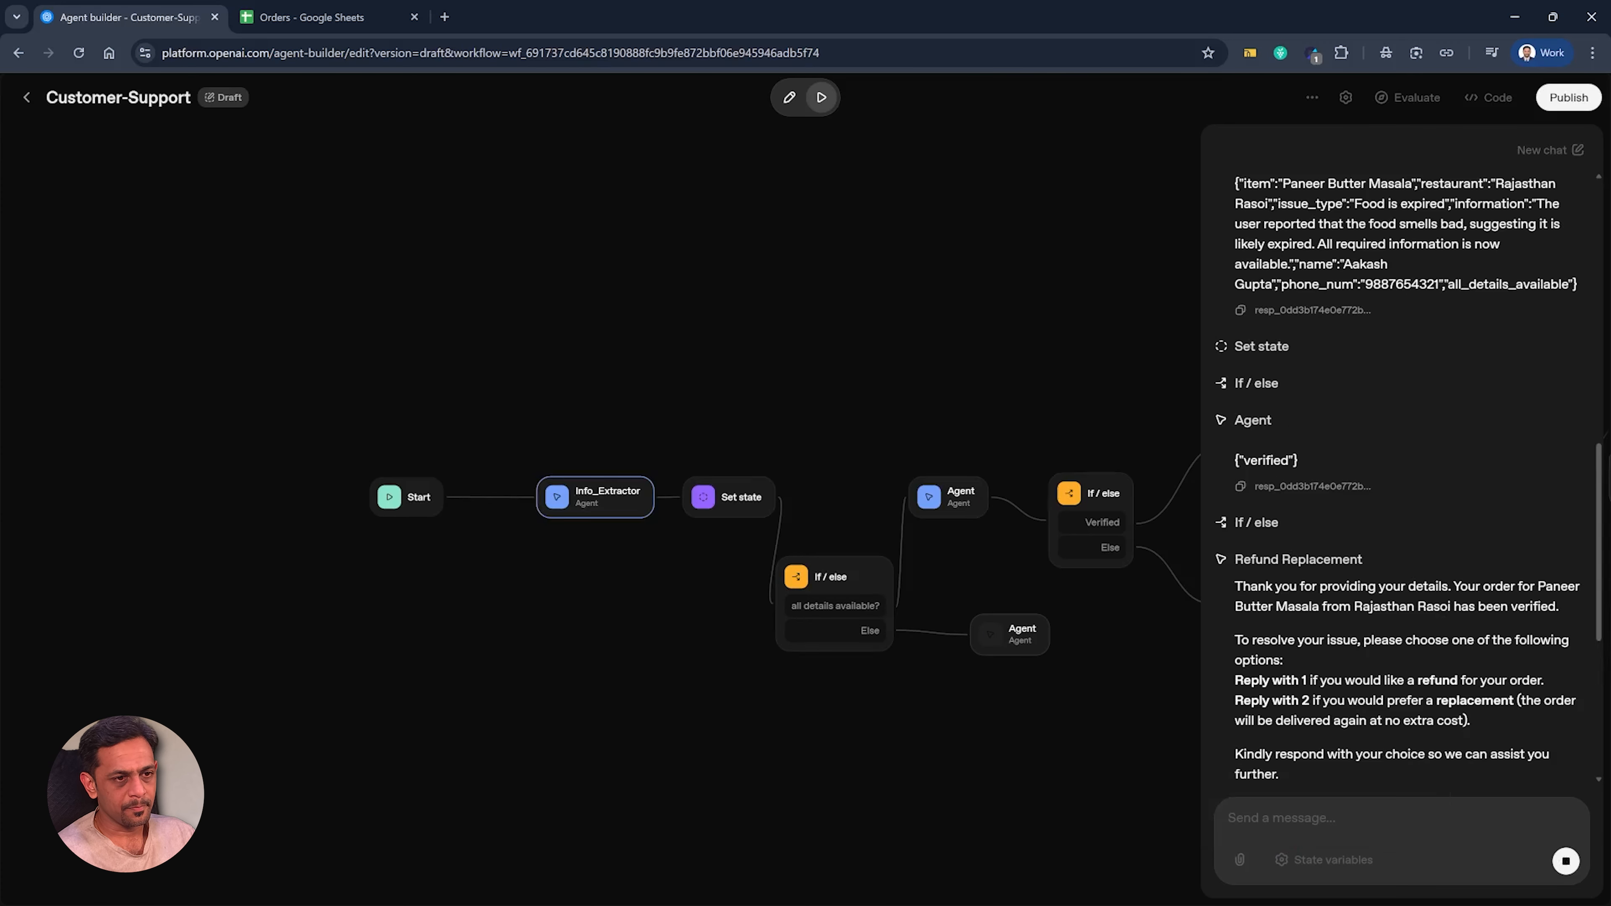
# Step: Switch to the Orders spreadsheet in Google Sheets and check the Refund entry's customer, phone, value and complaint against the matching Order row
pyautogui.hotkey('ctrl', 'Tab')
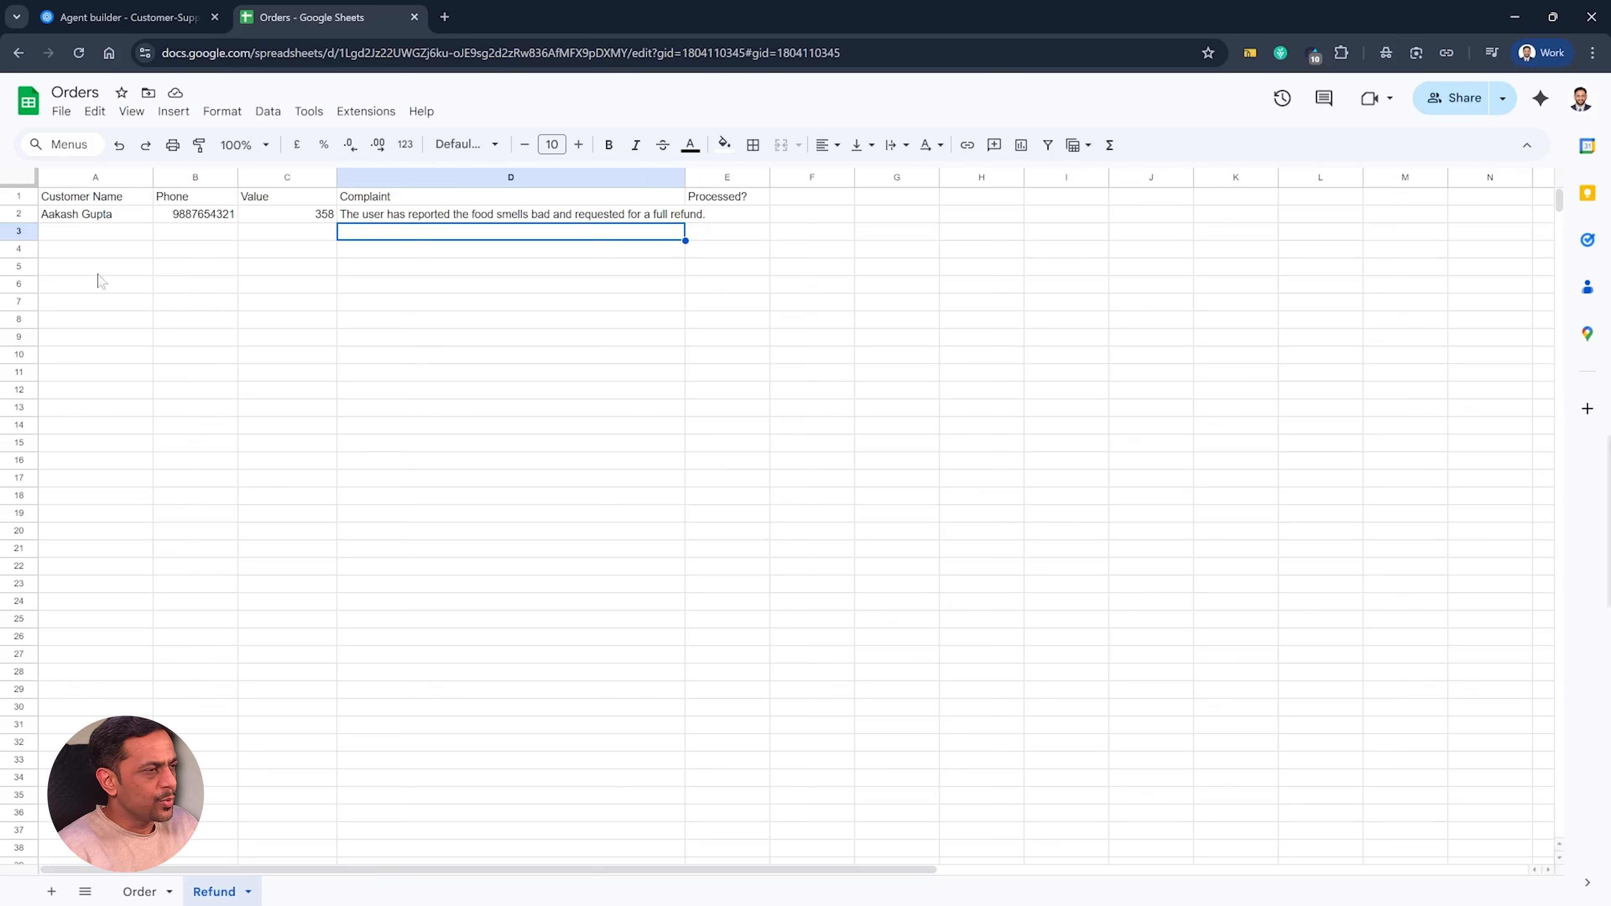
pyautogui.click(92, 218)
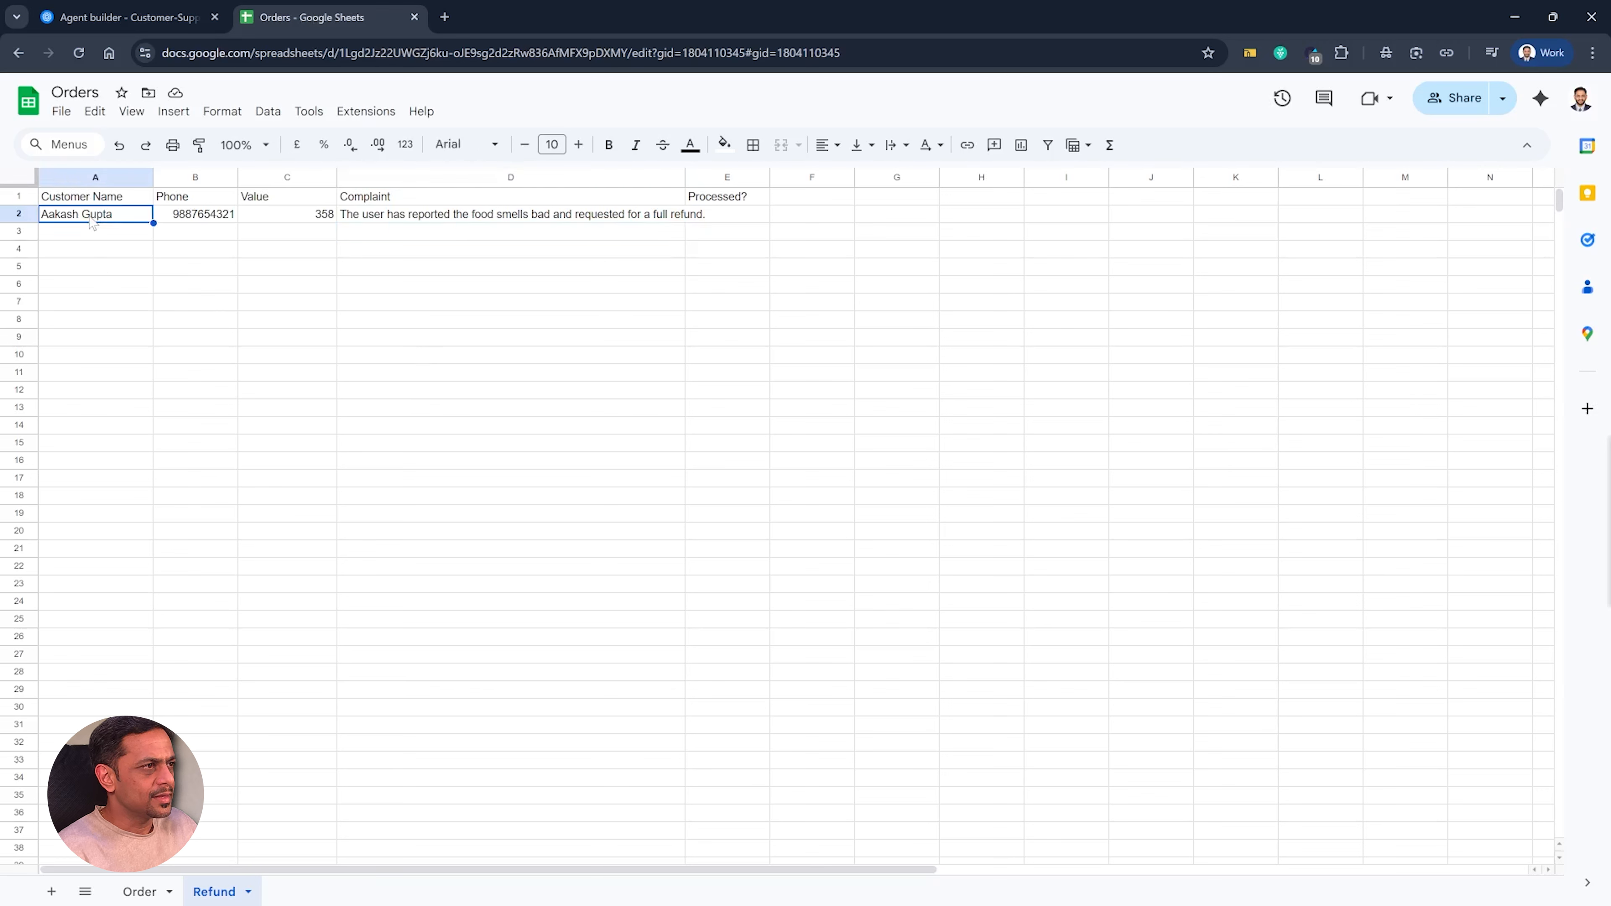
pyautogui.click(177, 217)
pyautogui.click(304, 219)
pyautogui.click(413, 222)
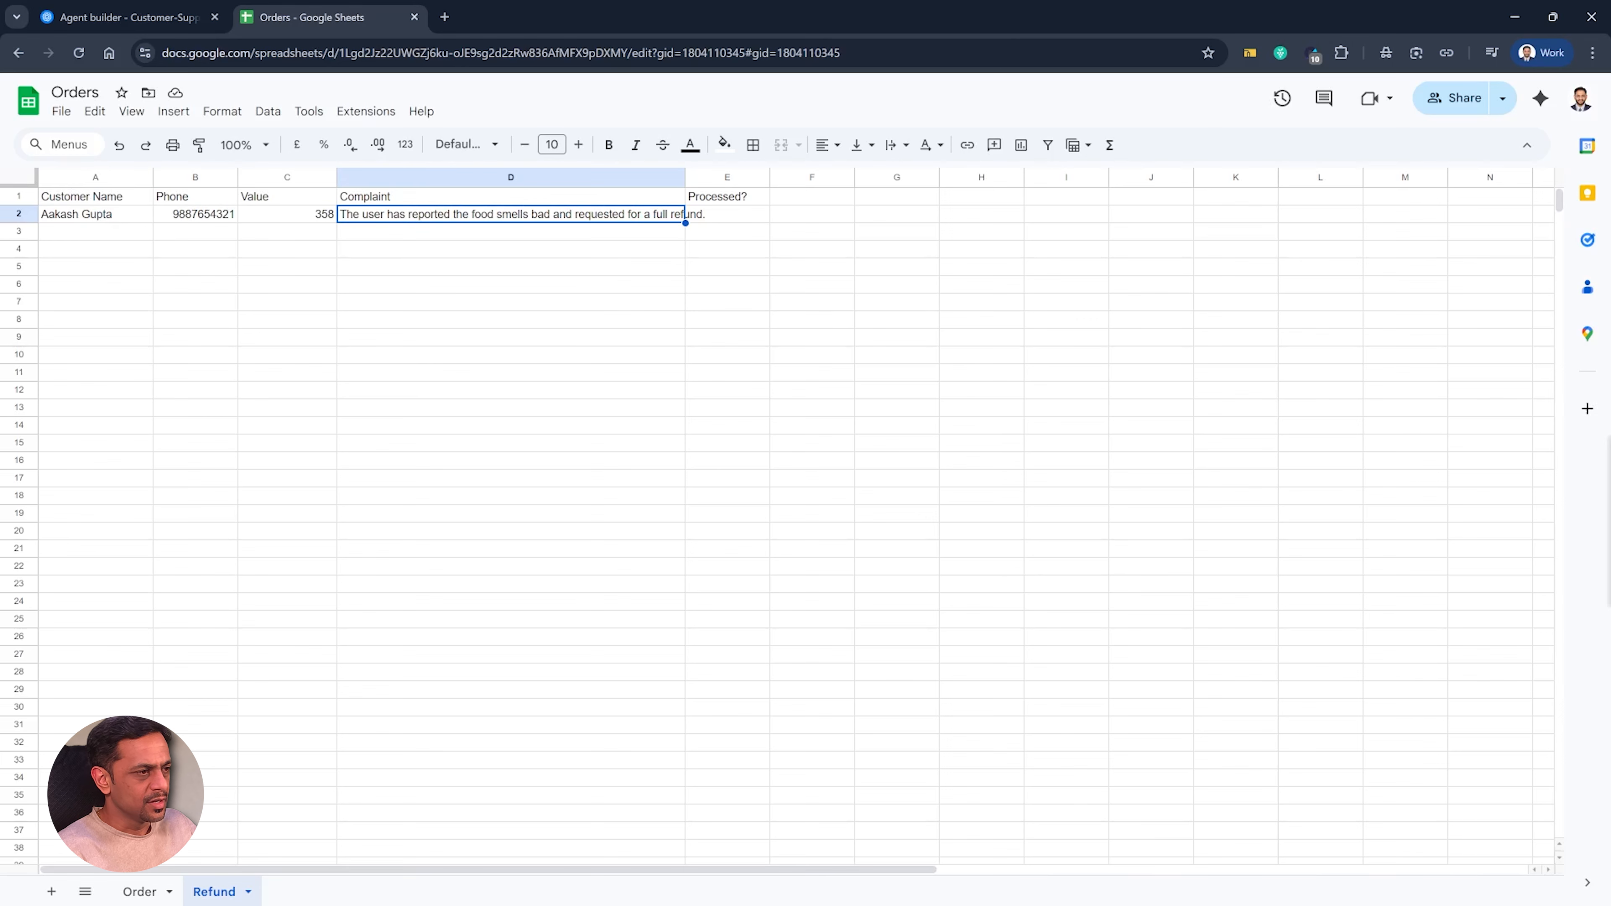
pyautogui.click(140, 892)
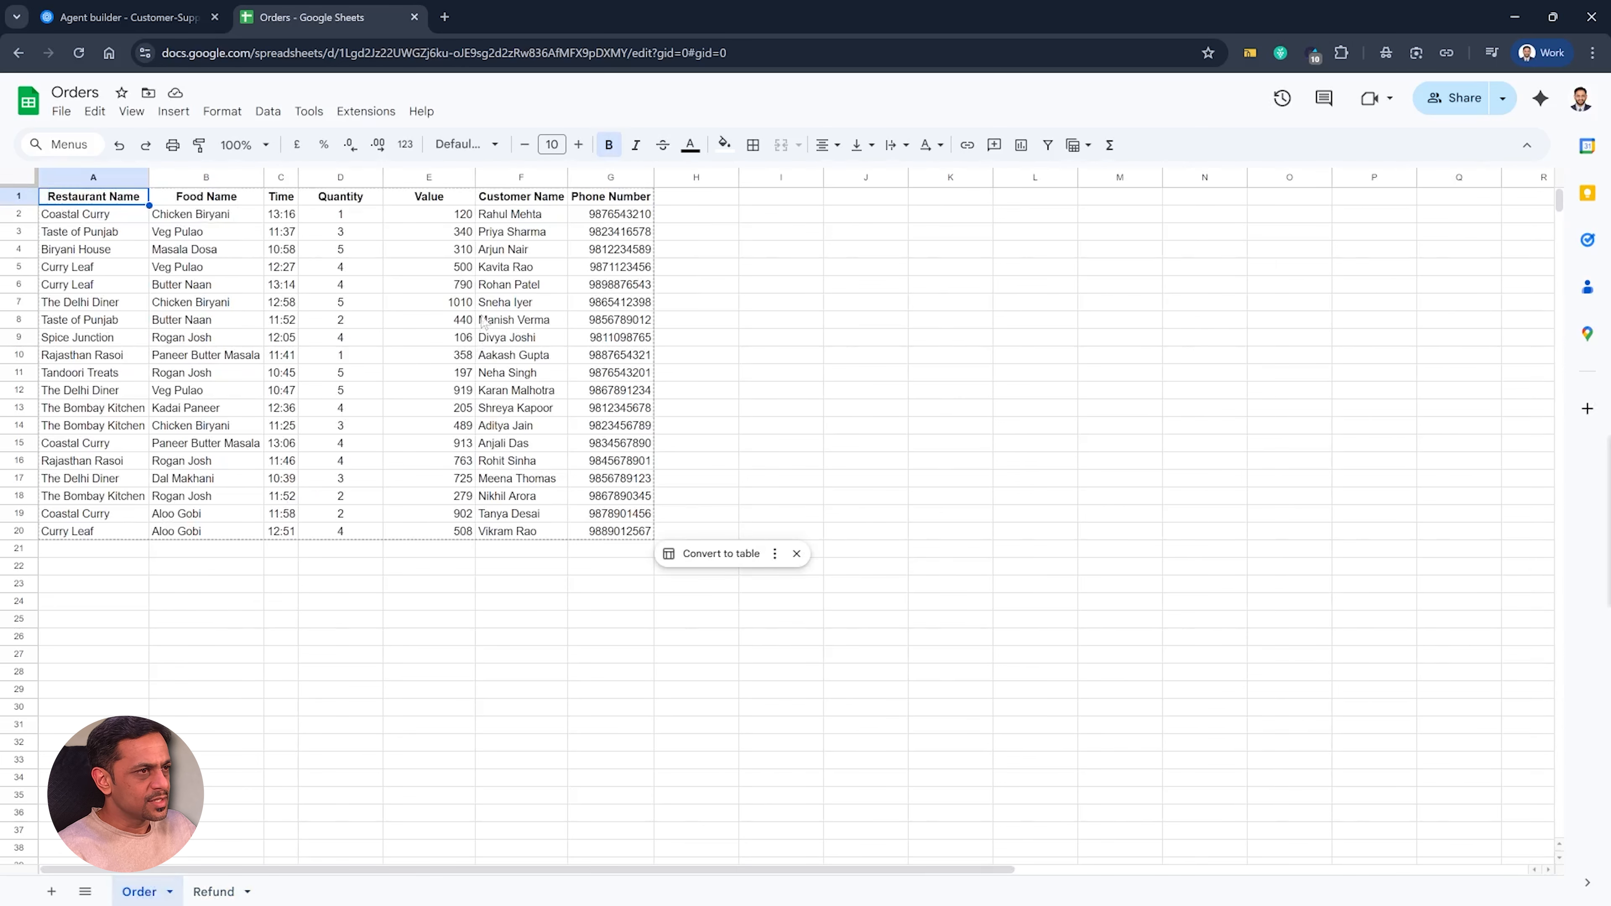
pyautogui.click(492, 359)
pyautogui.click(461, 363)
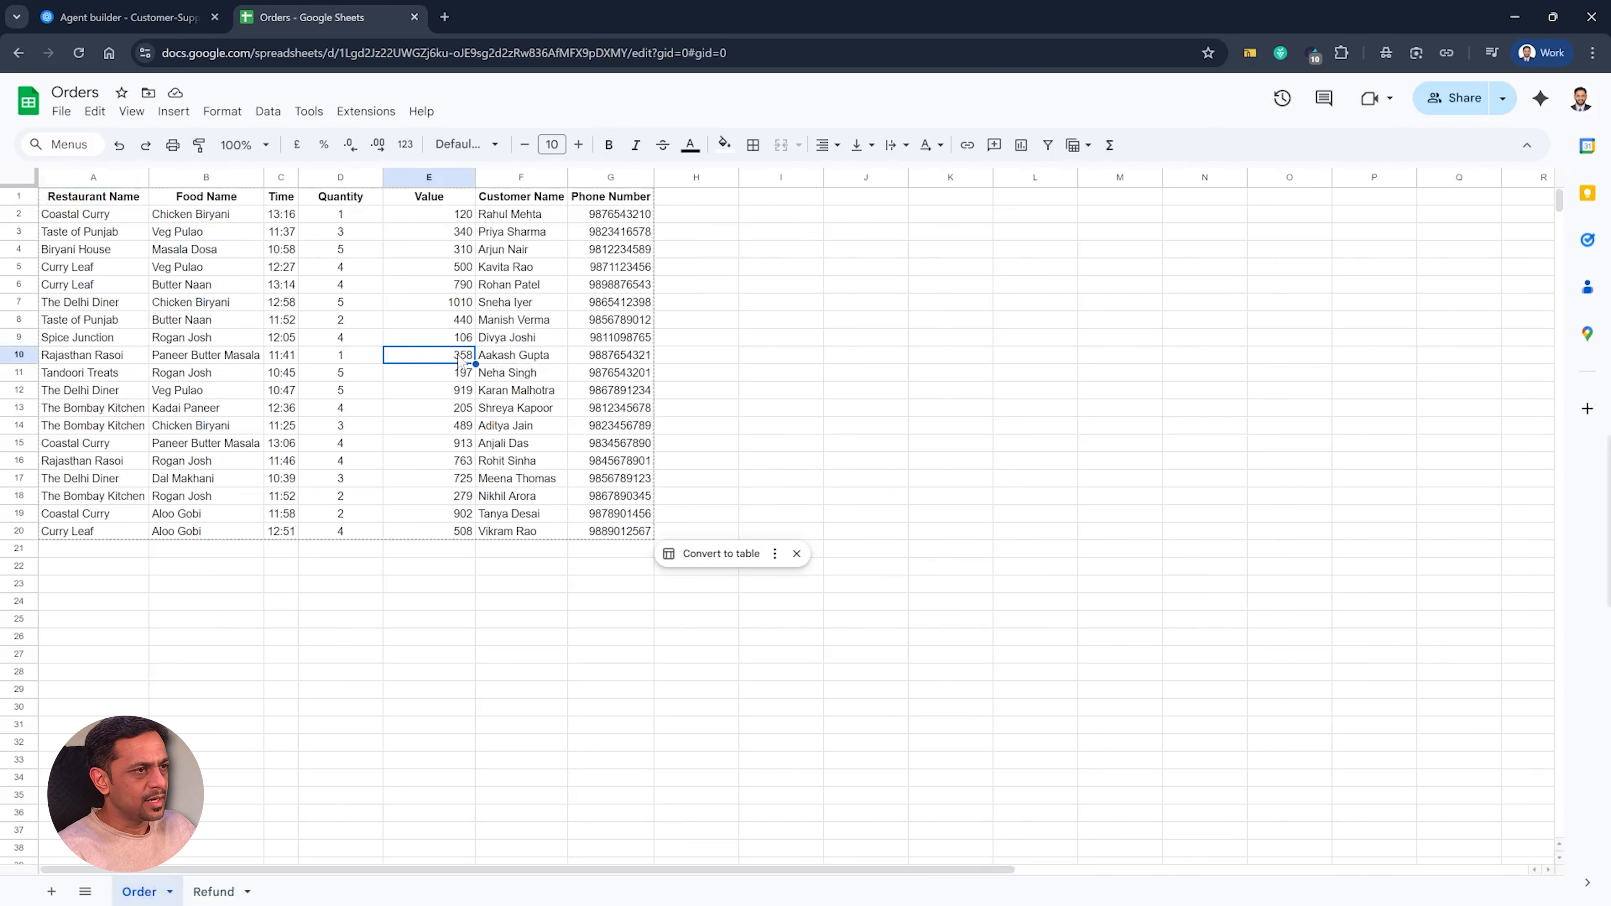
# Step: Compare the customer name and phone number of the Rajasthan Rasoi Paneer Butter Masala order with the Refund sheet's entry, and review its value and complaint
pyautogui.click(556, 358)
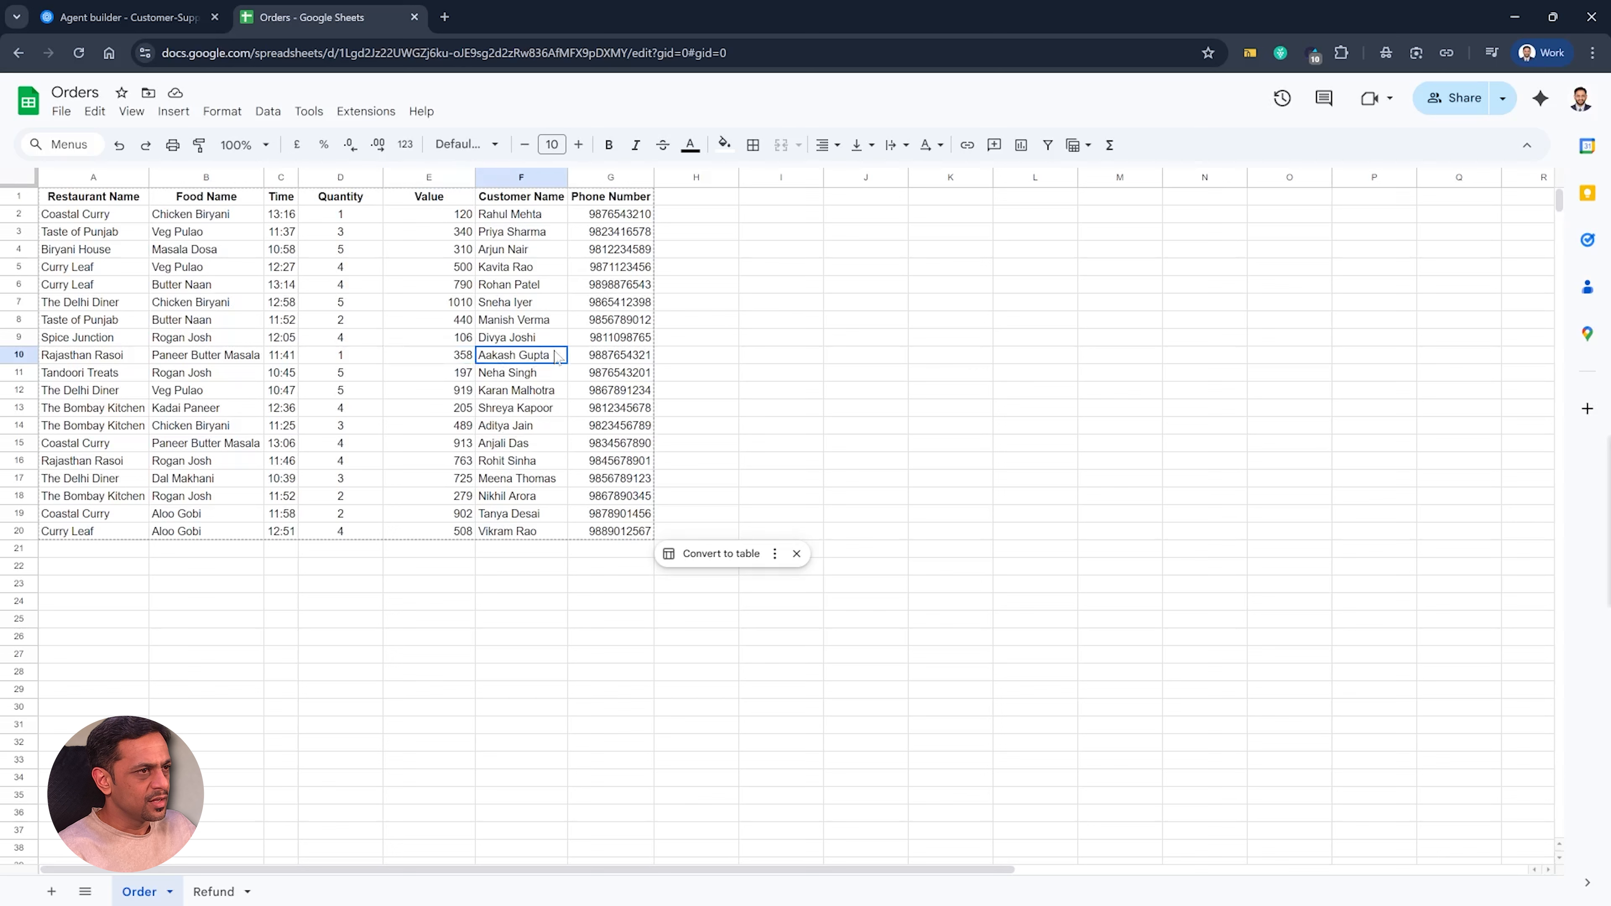
pyautogui.click(606, 359)
pyautogui.click(214, 892)
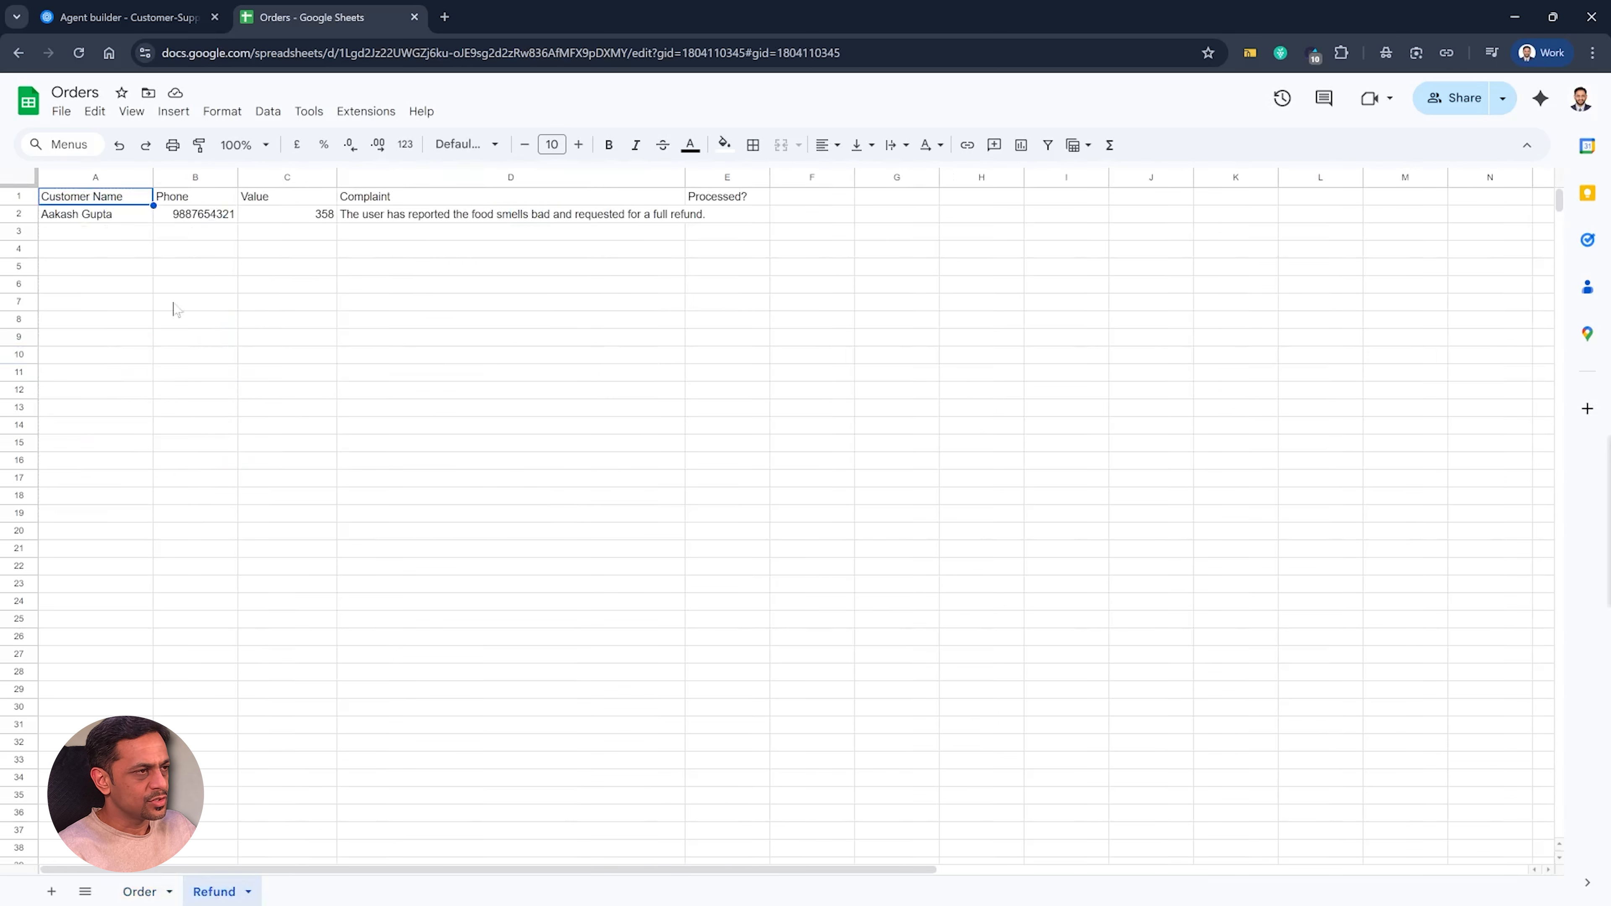
pyautogui.click(109, 219)
pyautogui.click(182, 225)
pyautogui.click(329, 219)
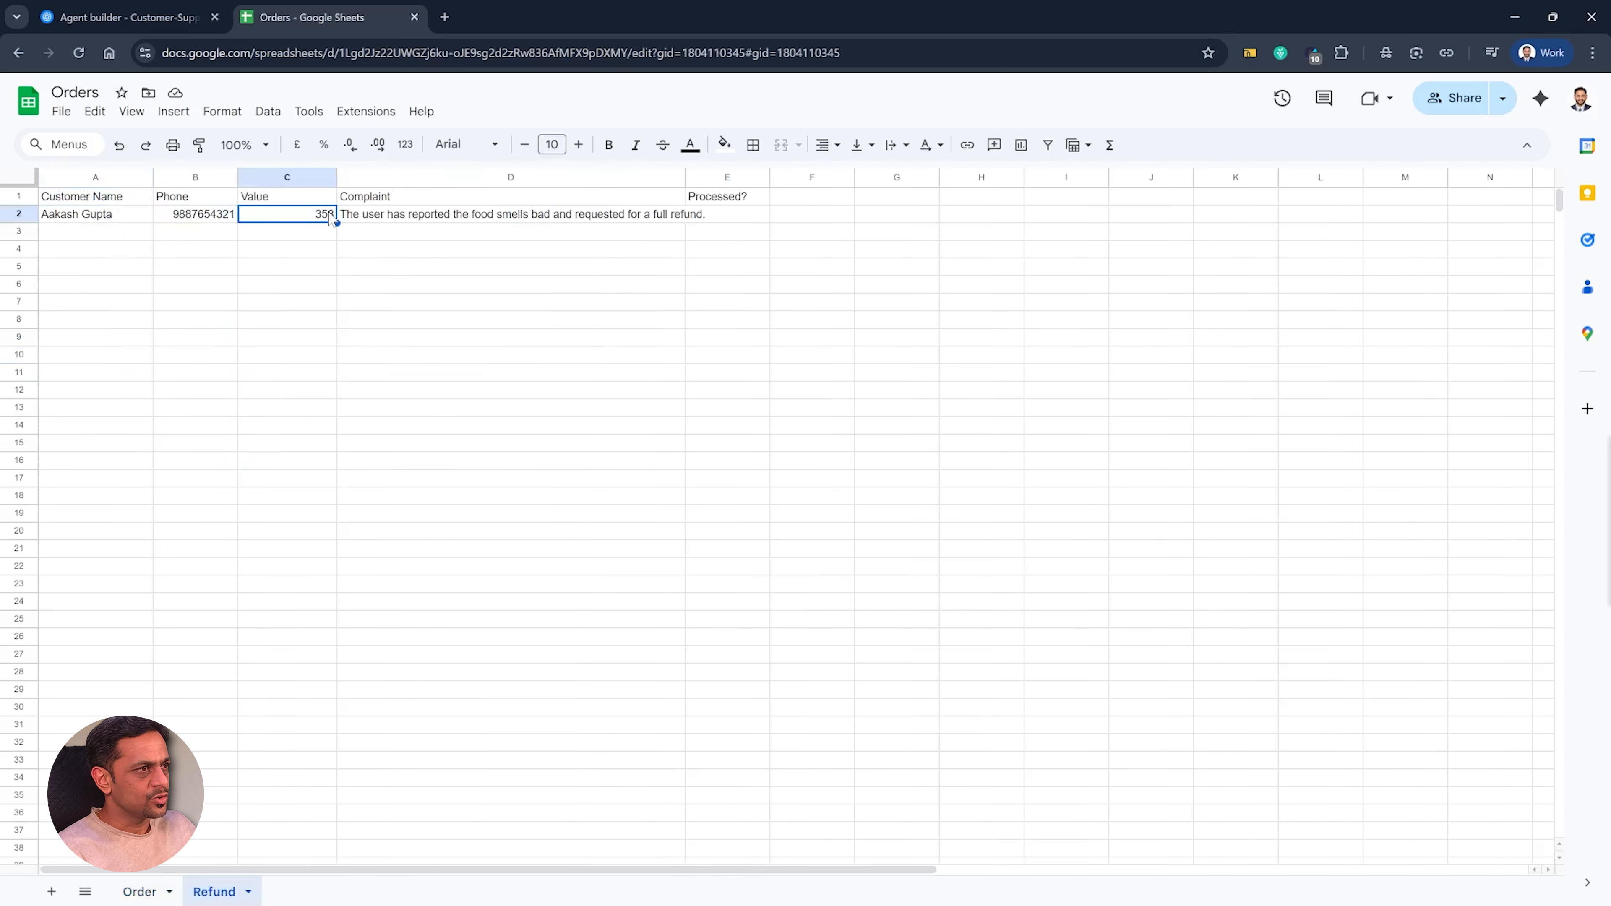
pyautogui.click(407, 219)
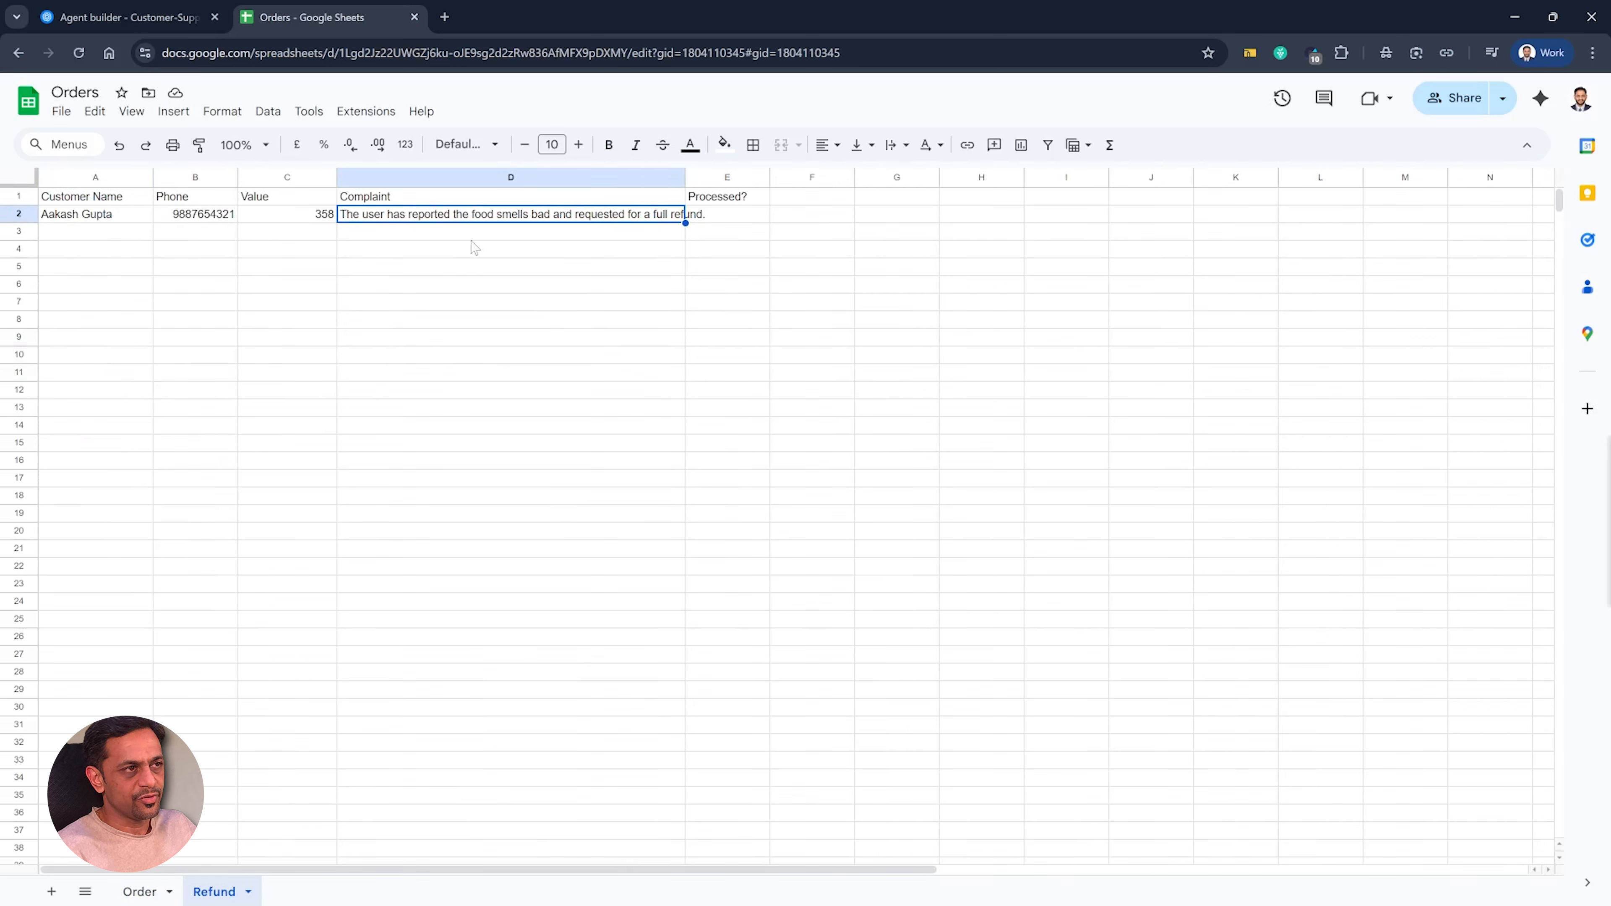
# Step: Mark the refund entry in row 2 of the Refund sheet as processed by entering "Yes" under "Processed?"
pyautogui.click(729, 219)
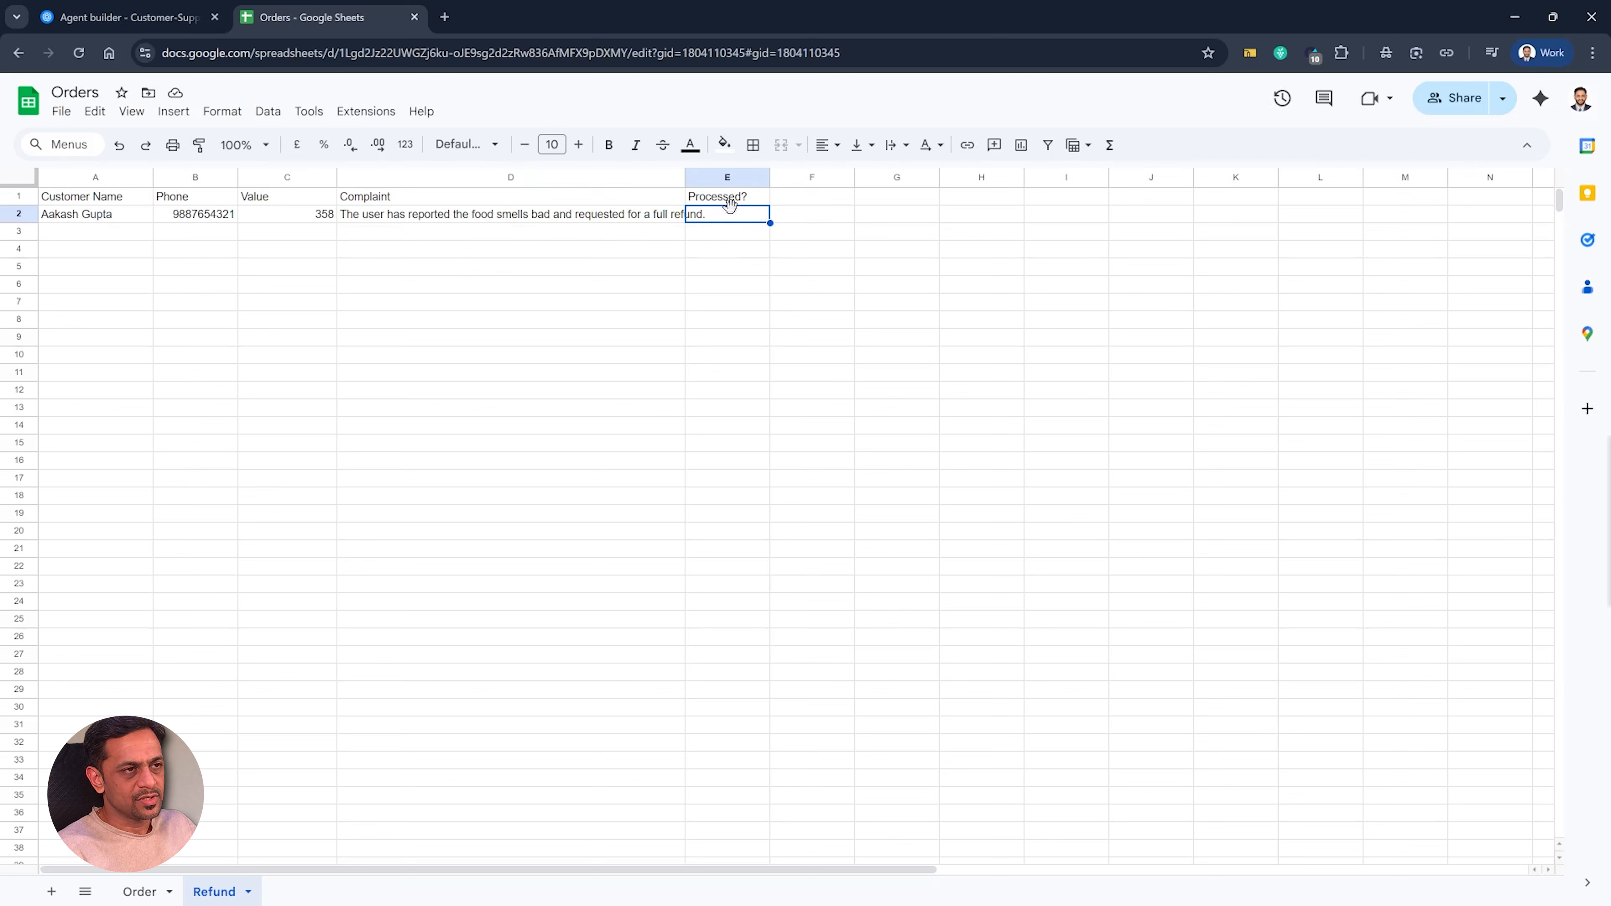
pyautogui.write('Yes')
pyautogui.press('Return')
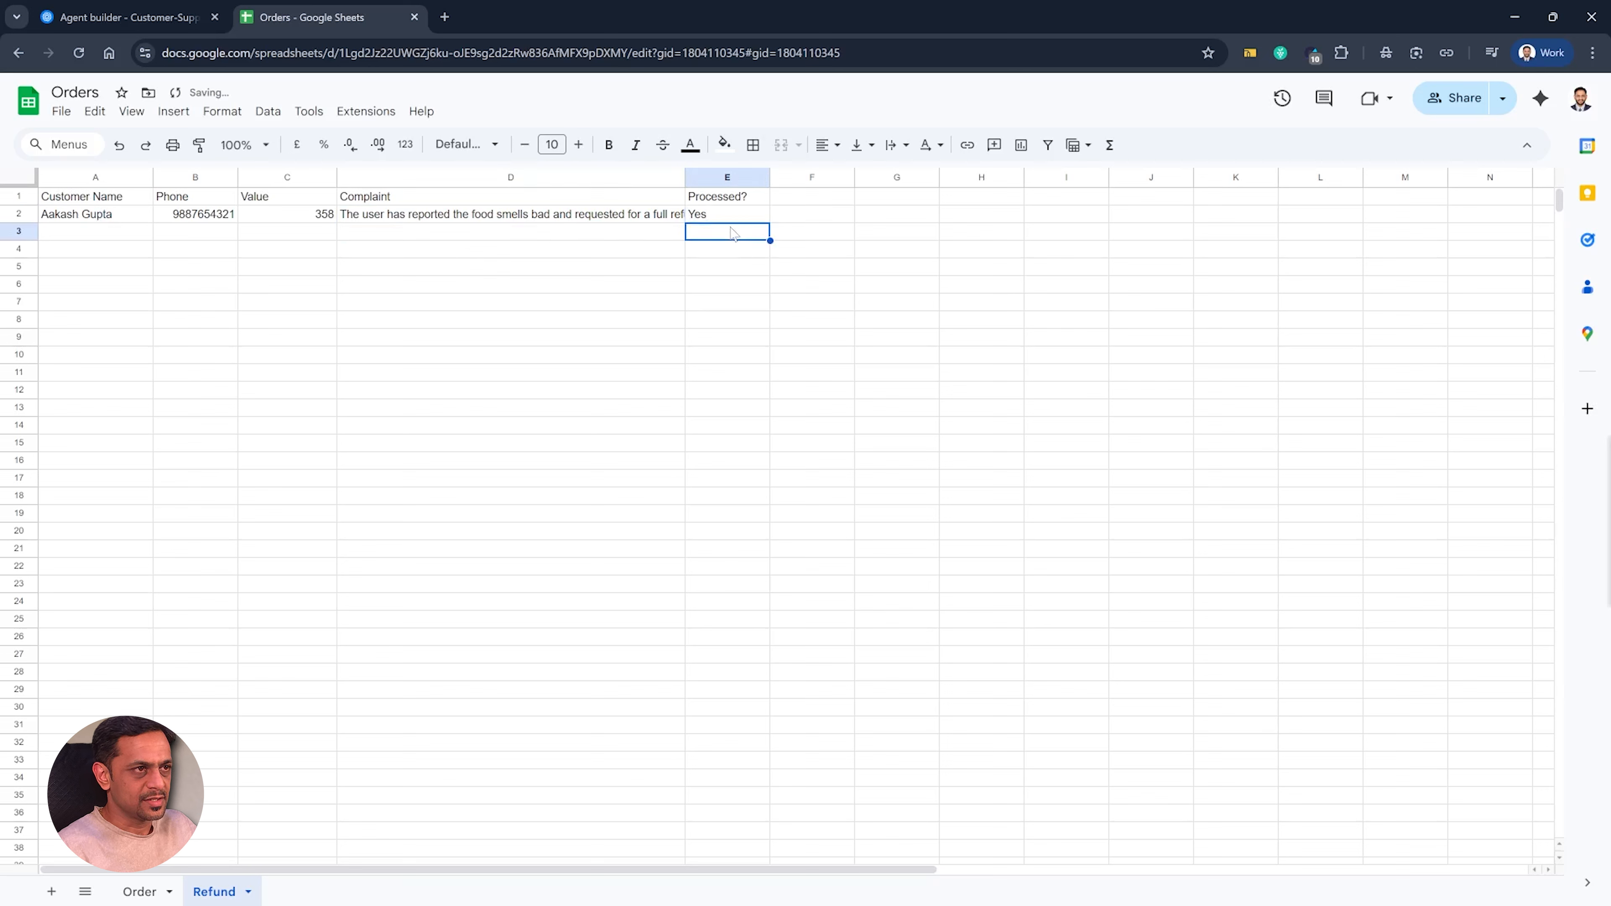
pyautogui.click(134, 218)
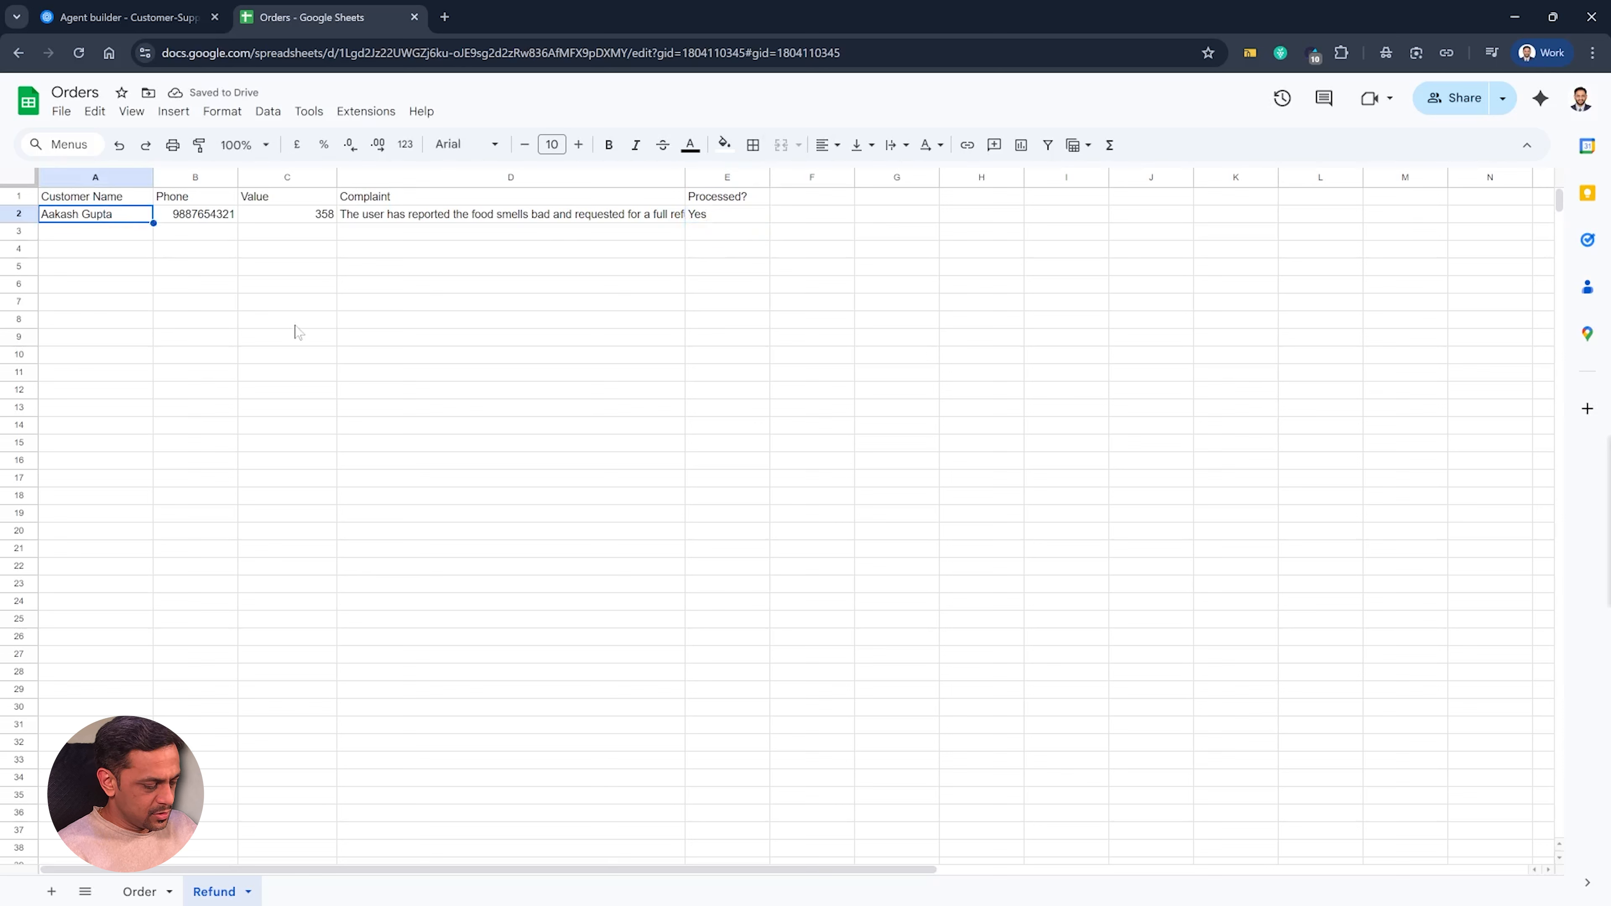